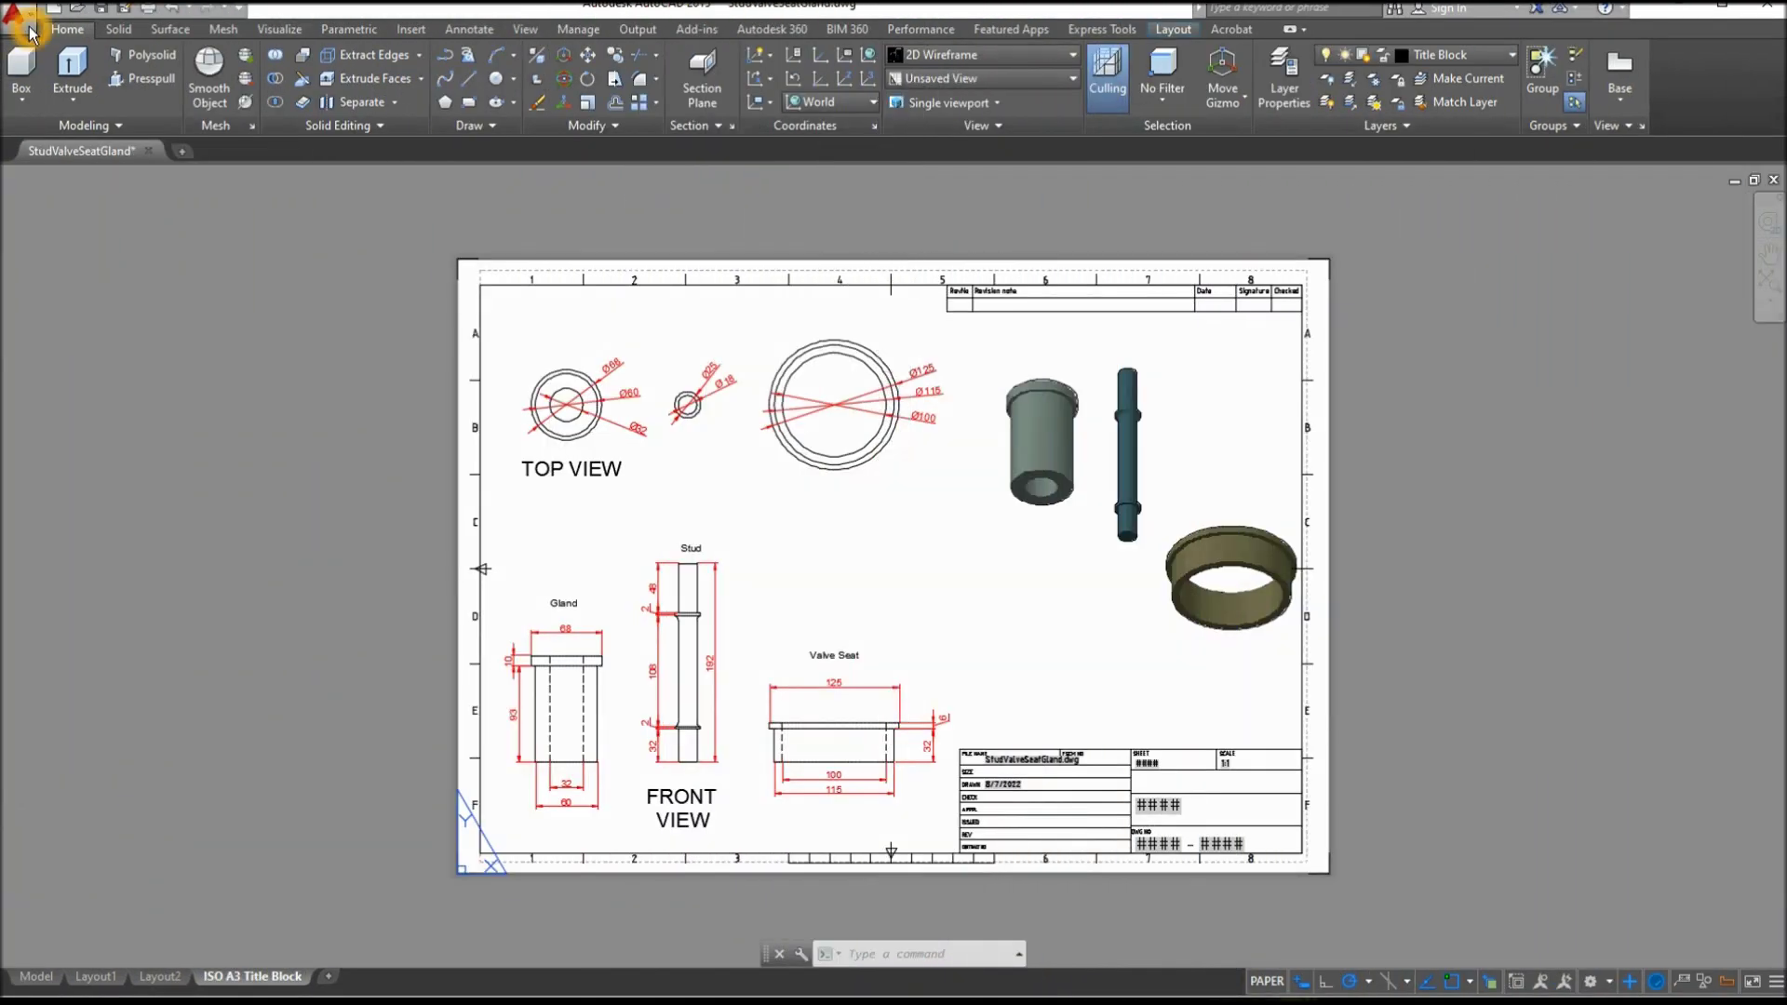
Create a new drawing from the acadiso3D template
{"action": "left_click", "coordinate": [21, 17]}
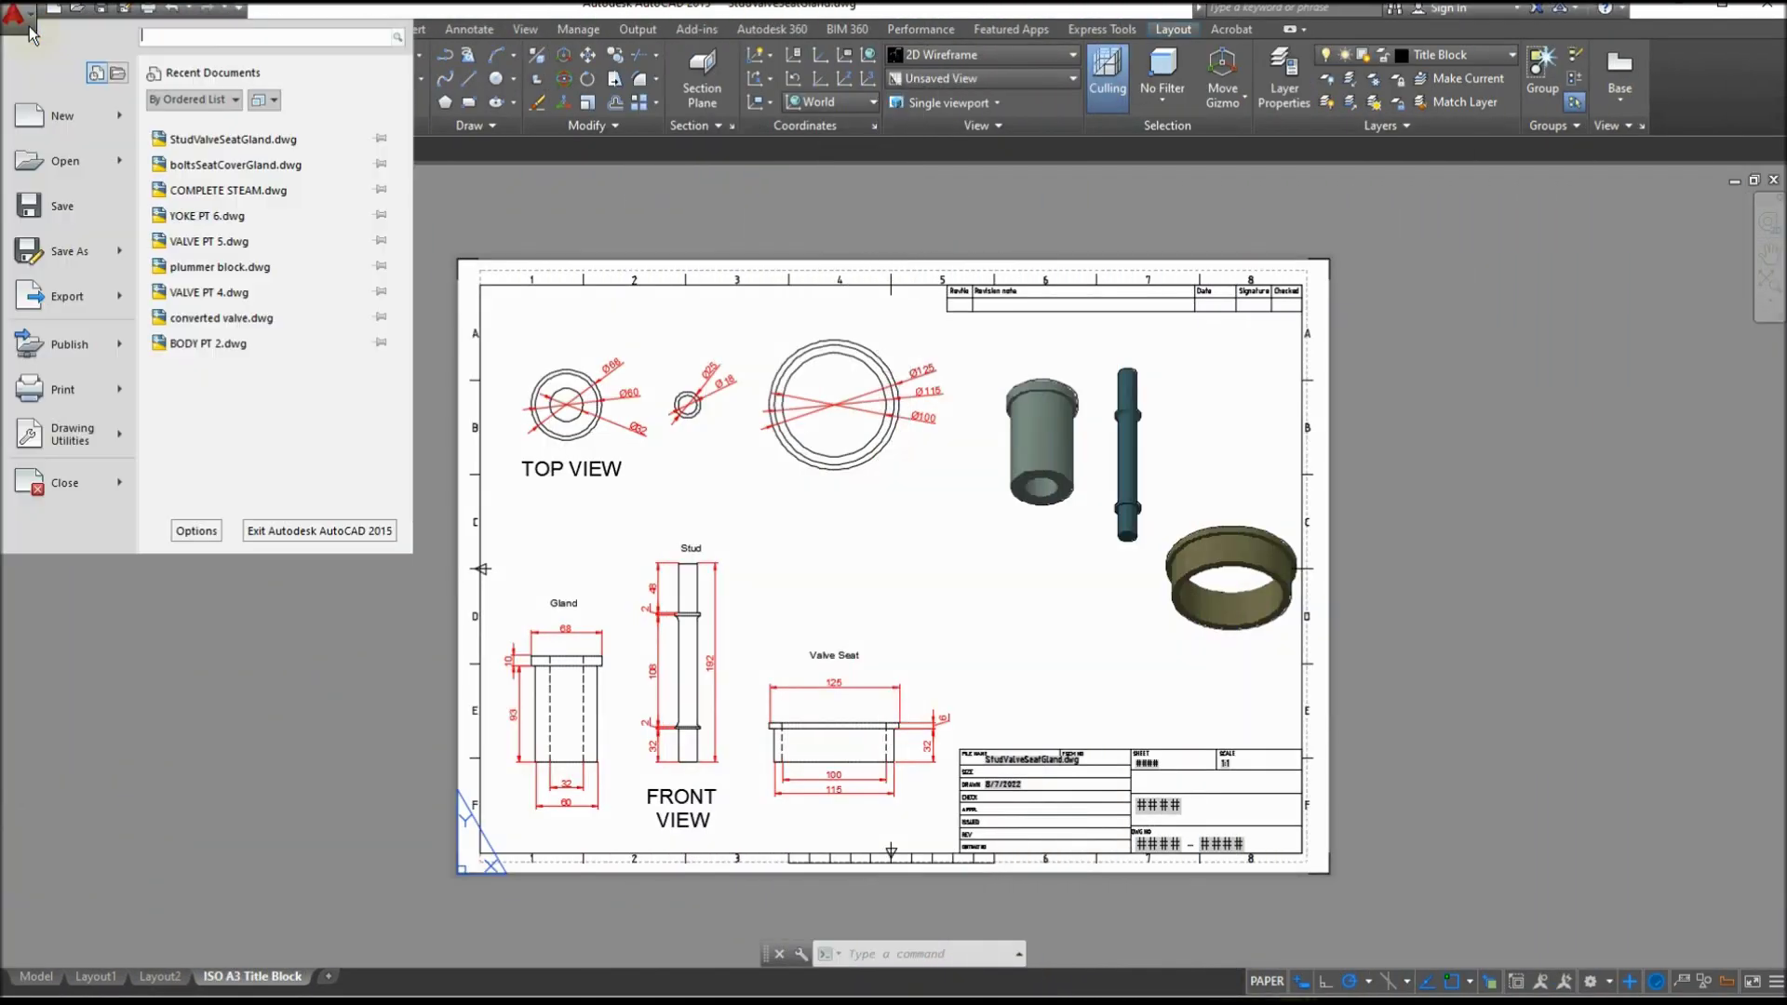
{"action": "left_click", "coordinate": [56, 117]}
{"action": "left_click", "coordinate": [770, 505]}
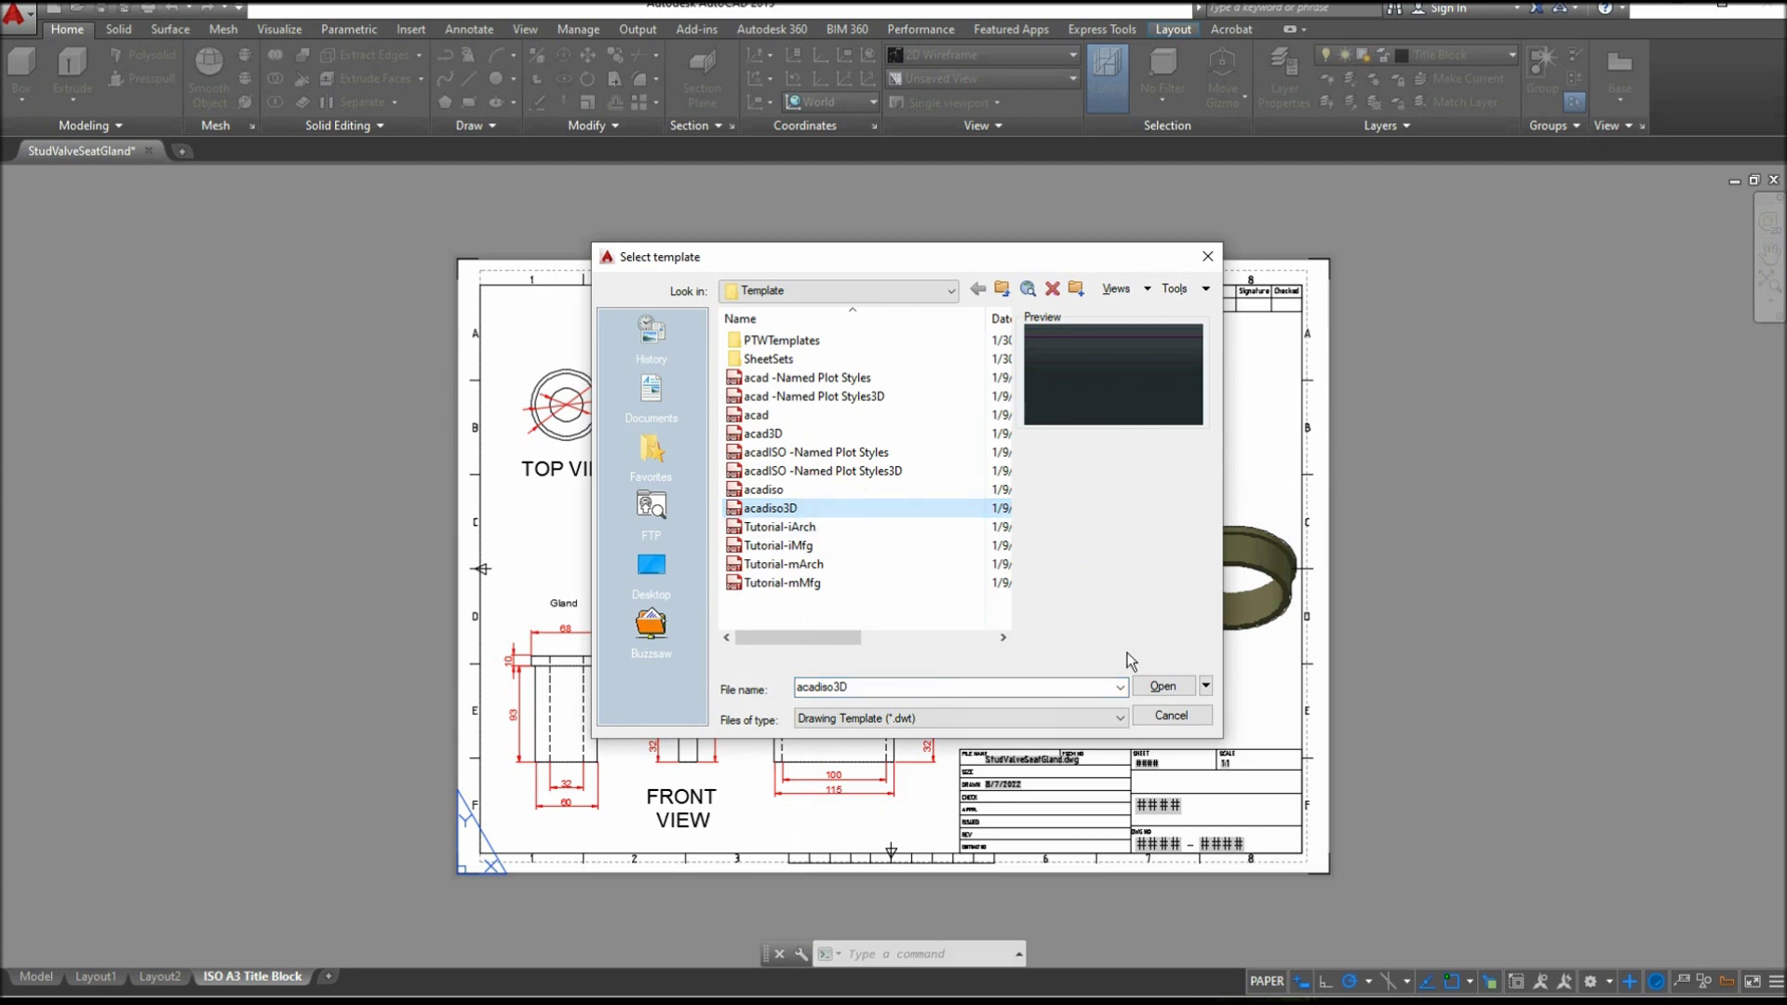
{"action": "left_click", "coordinate": [1150, 689]}
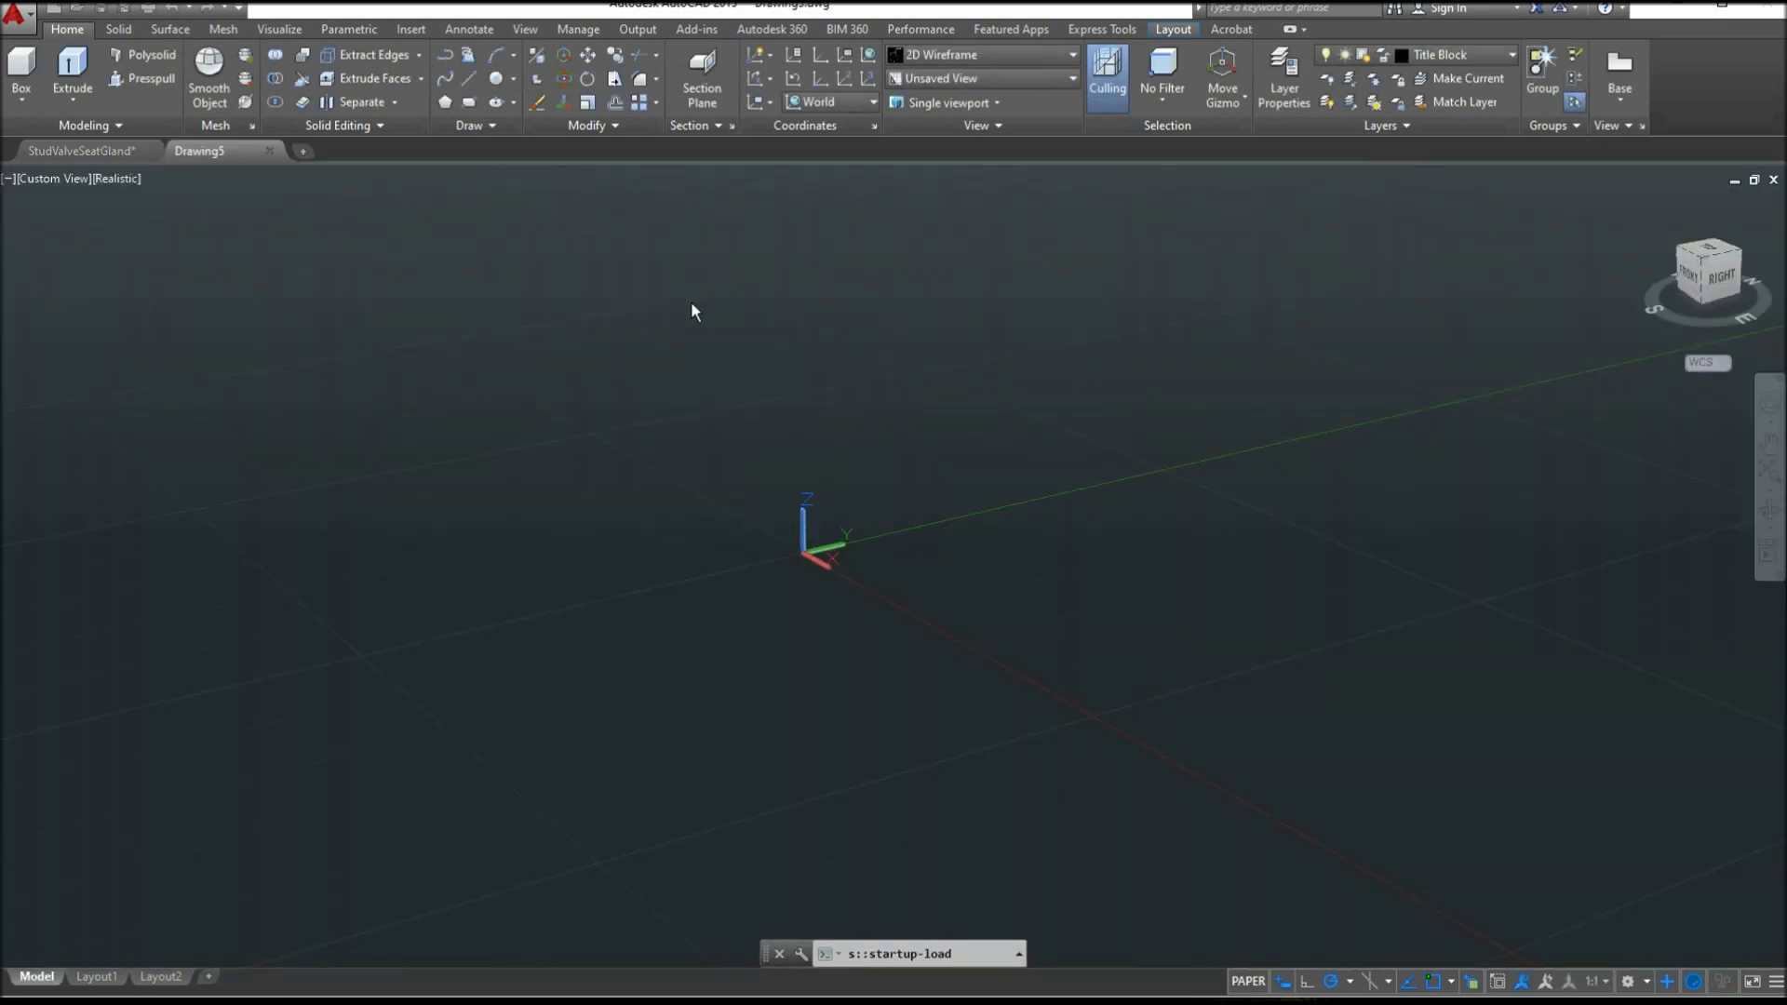
{"action": "left_click", "coordinate": [1077, 259]}
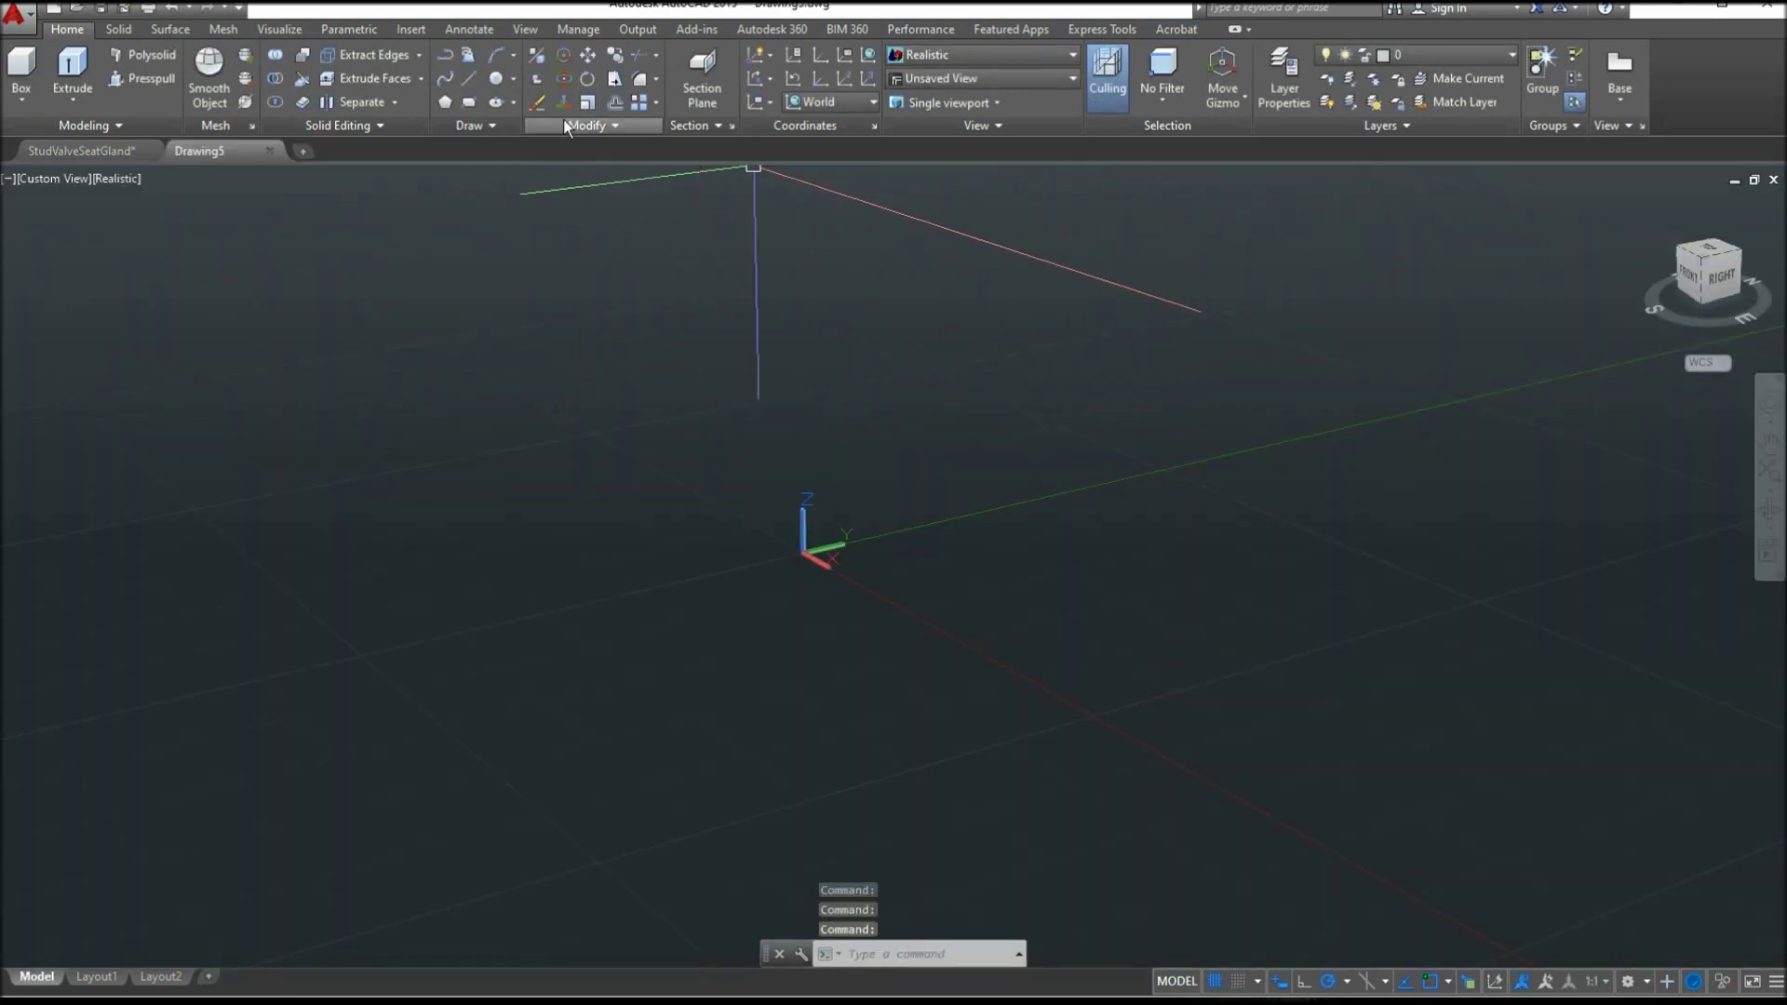
Tile the two drawings vertically with StudValveSeatGland placed first, narrowing its window and widening the new drawing's window
{"action": "left_click", "coordinate": [526, 30]}
{"action": "left_click", "coordinate": [718, 78]}
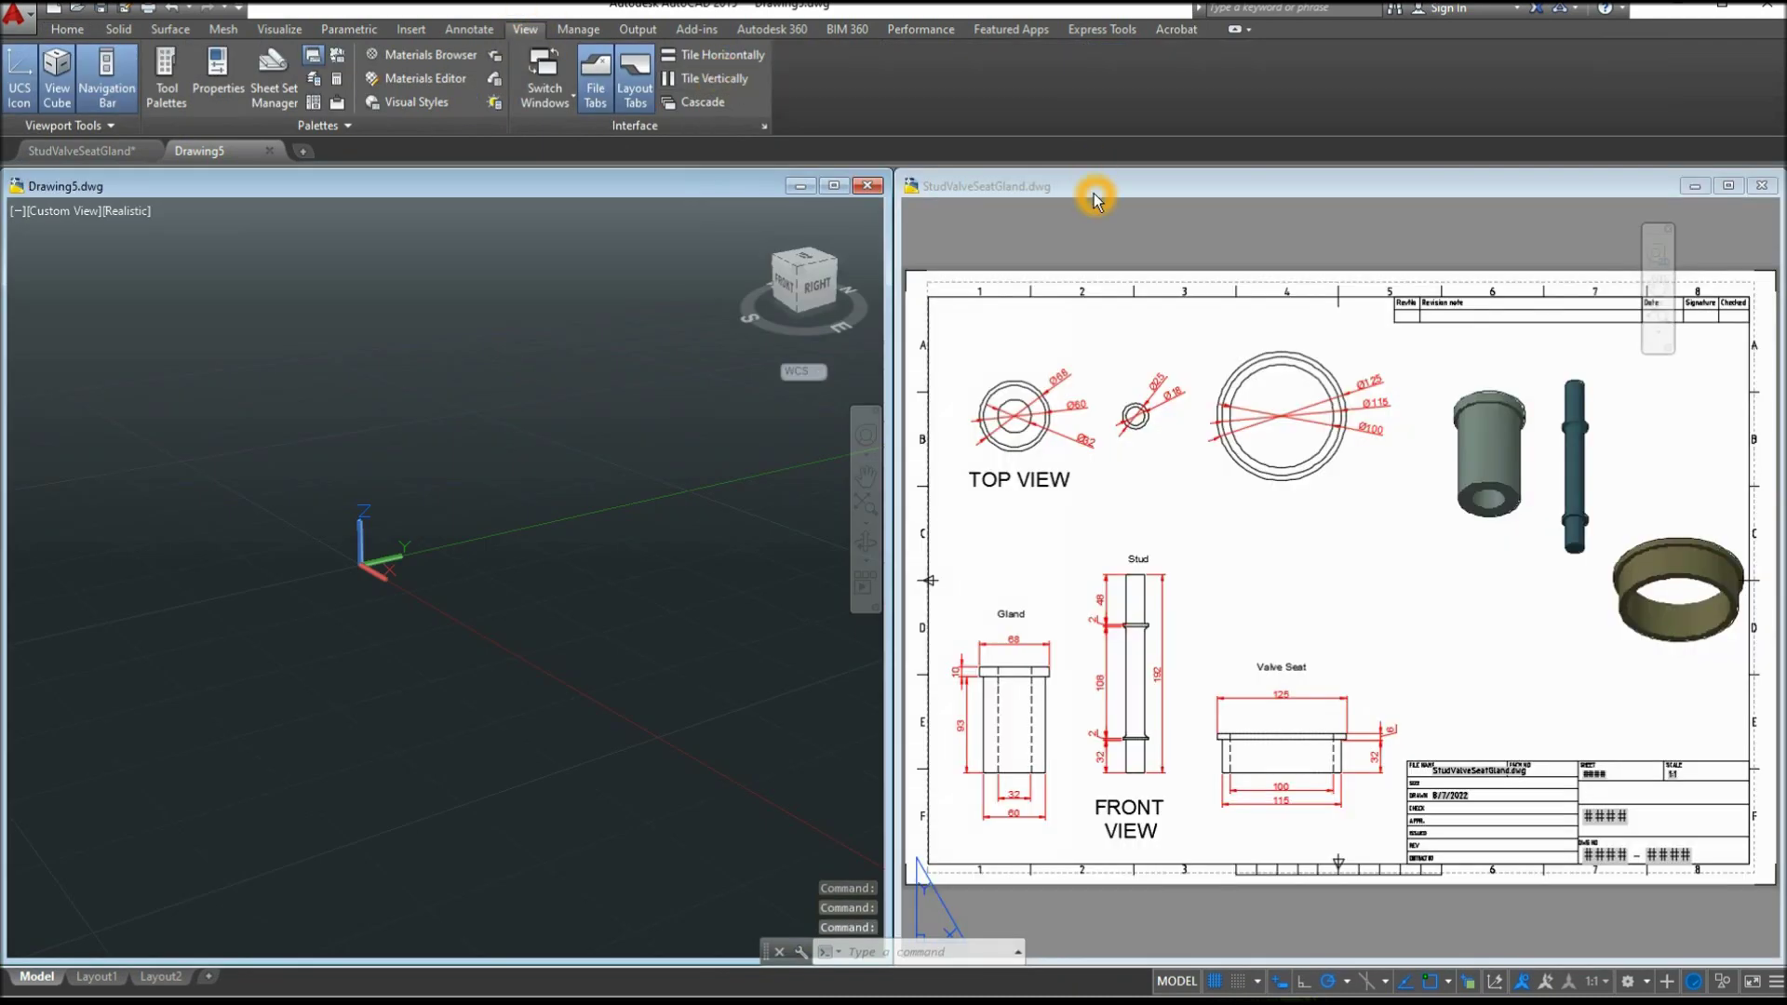
{"action": "left_click", "coordinate": [1103, 186]}
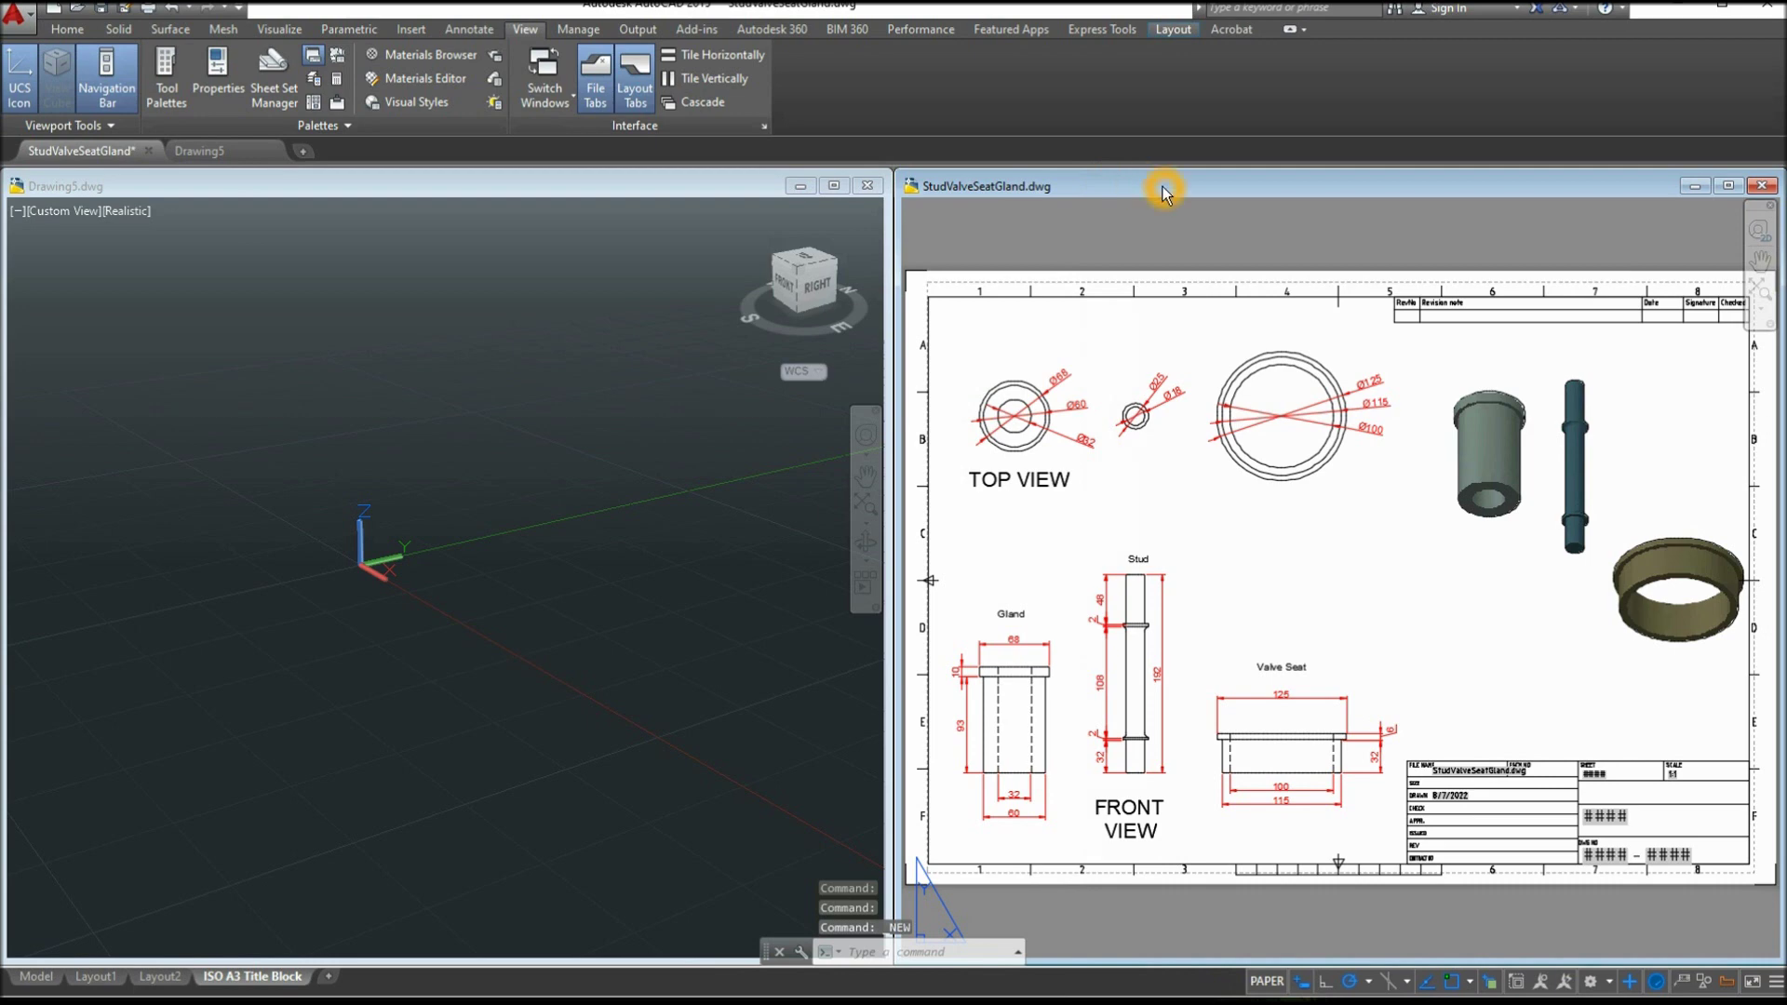
{"action": "left_click", "coordinate": [718, 82]}
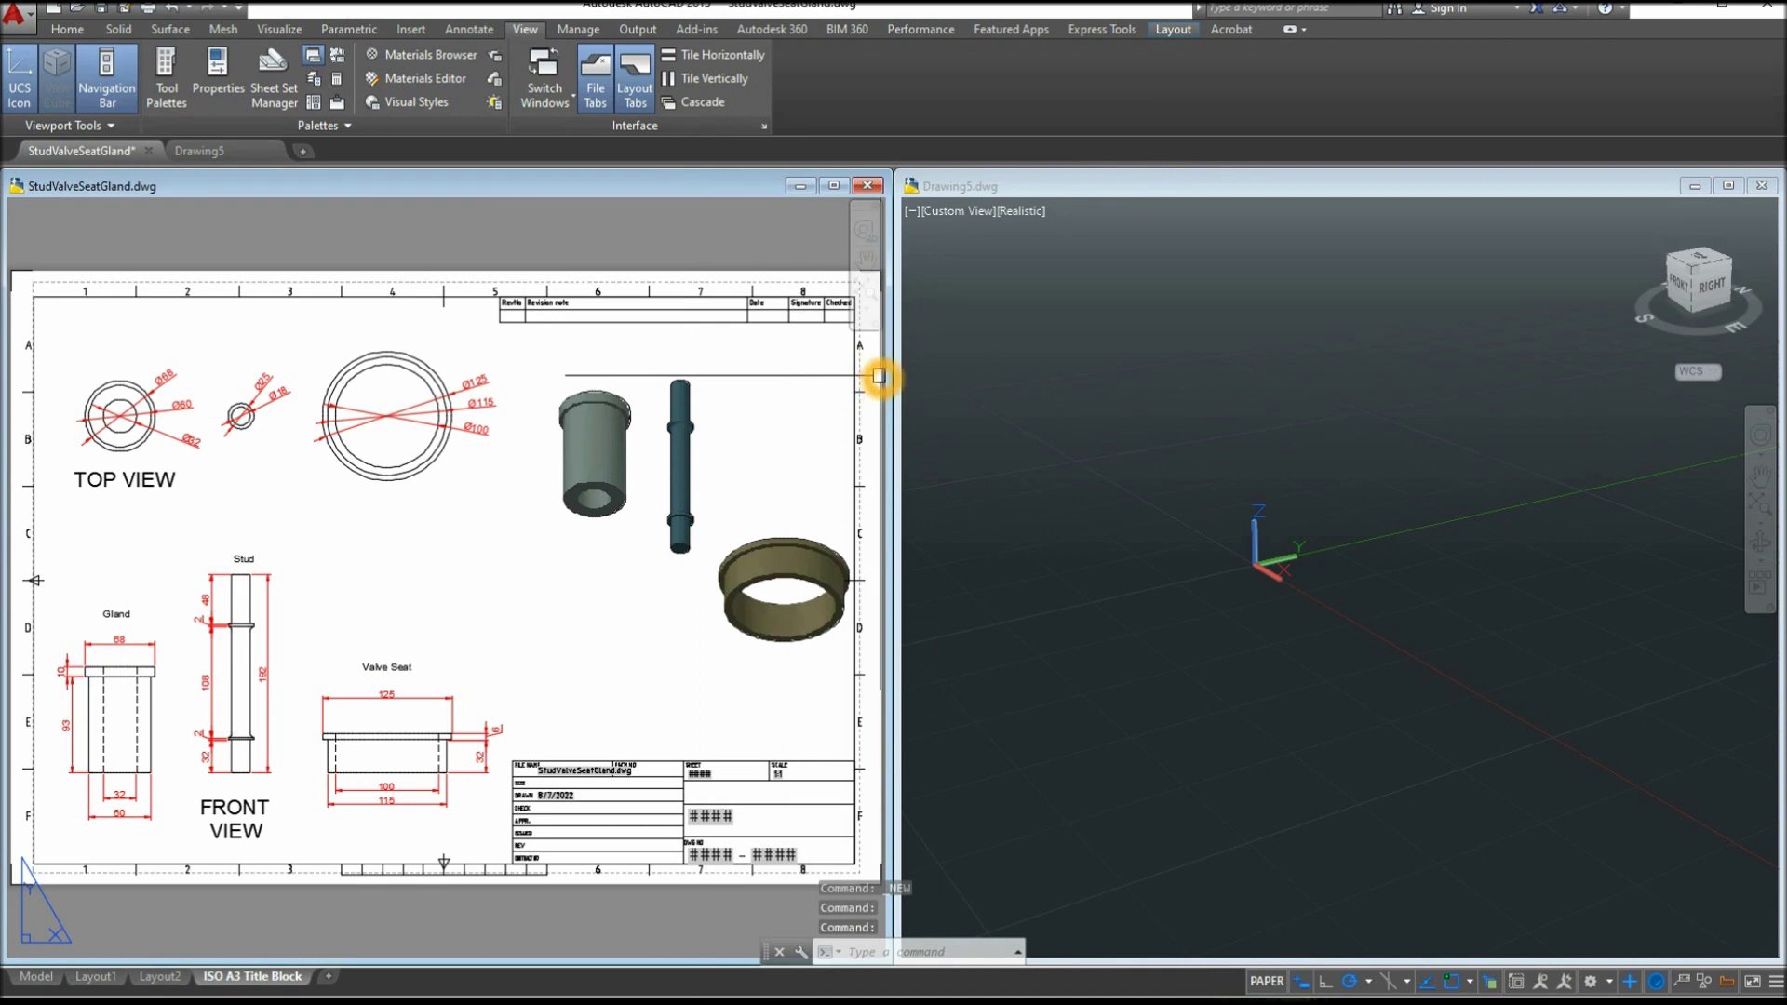
{"action": "left_click_drag", "start_coordinate": [880, 377], "coordinate": [722, 379]}
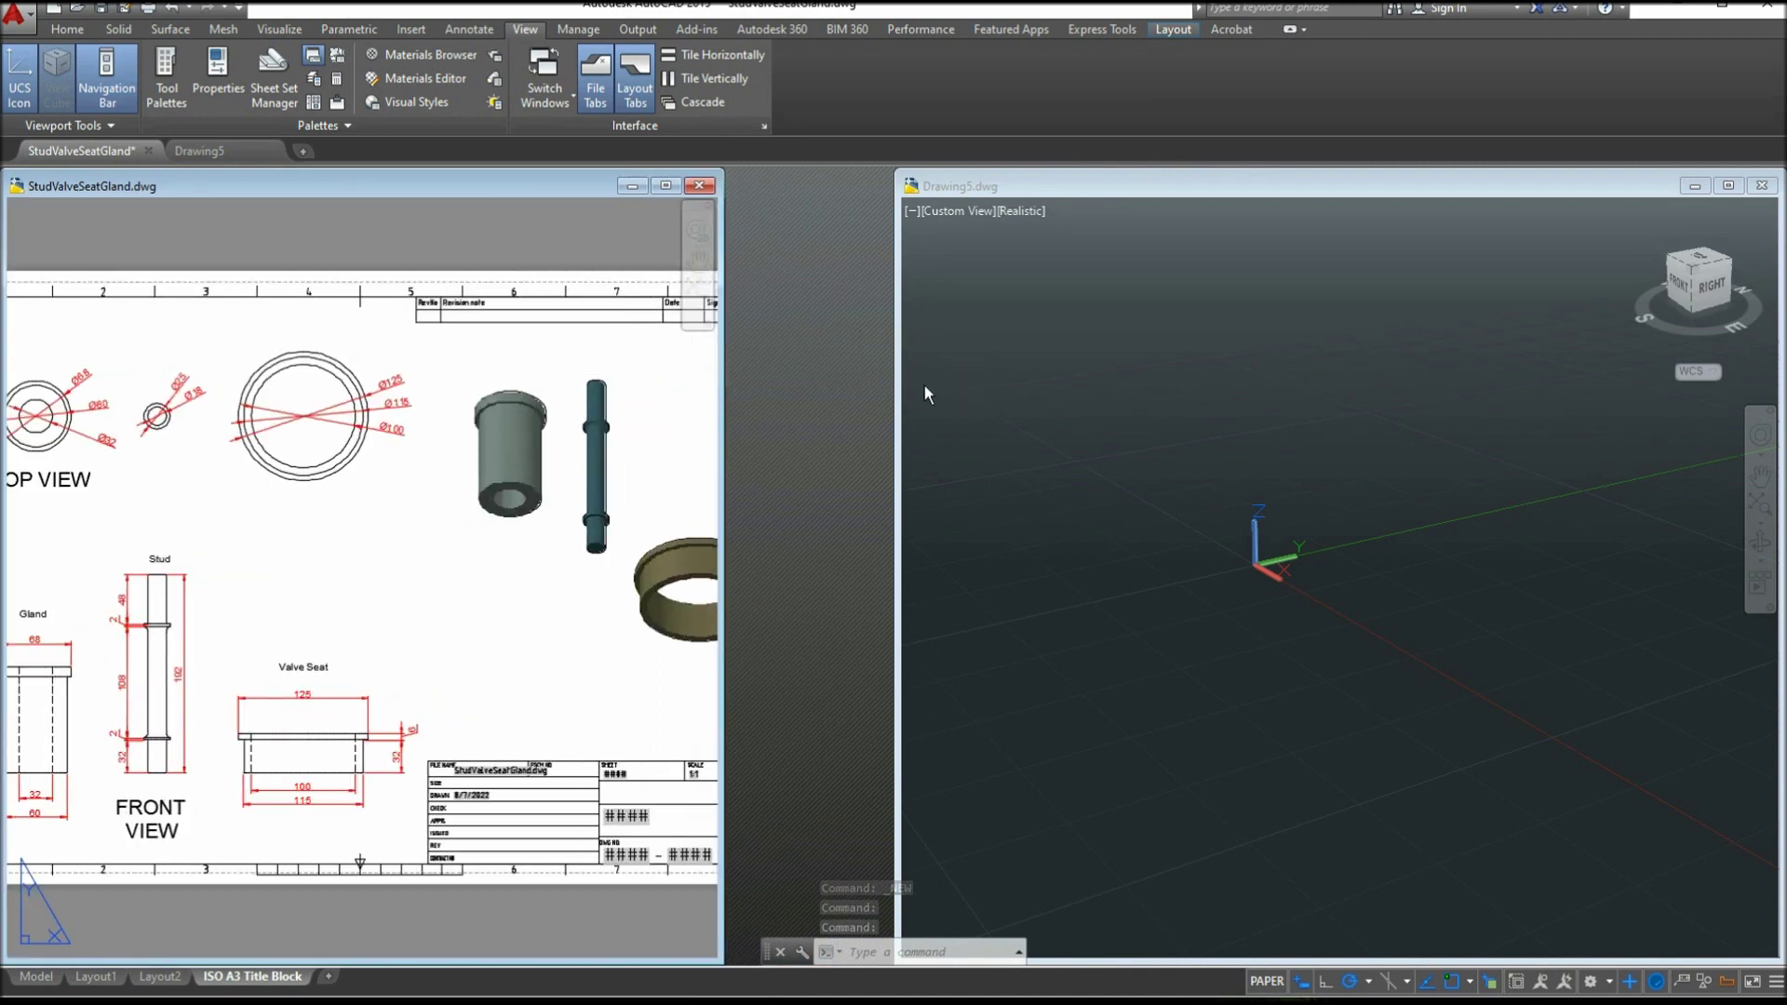
{"action": "left_click_drag", "start_coordinate": [895, 390], "coordinate": [722, 400]}
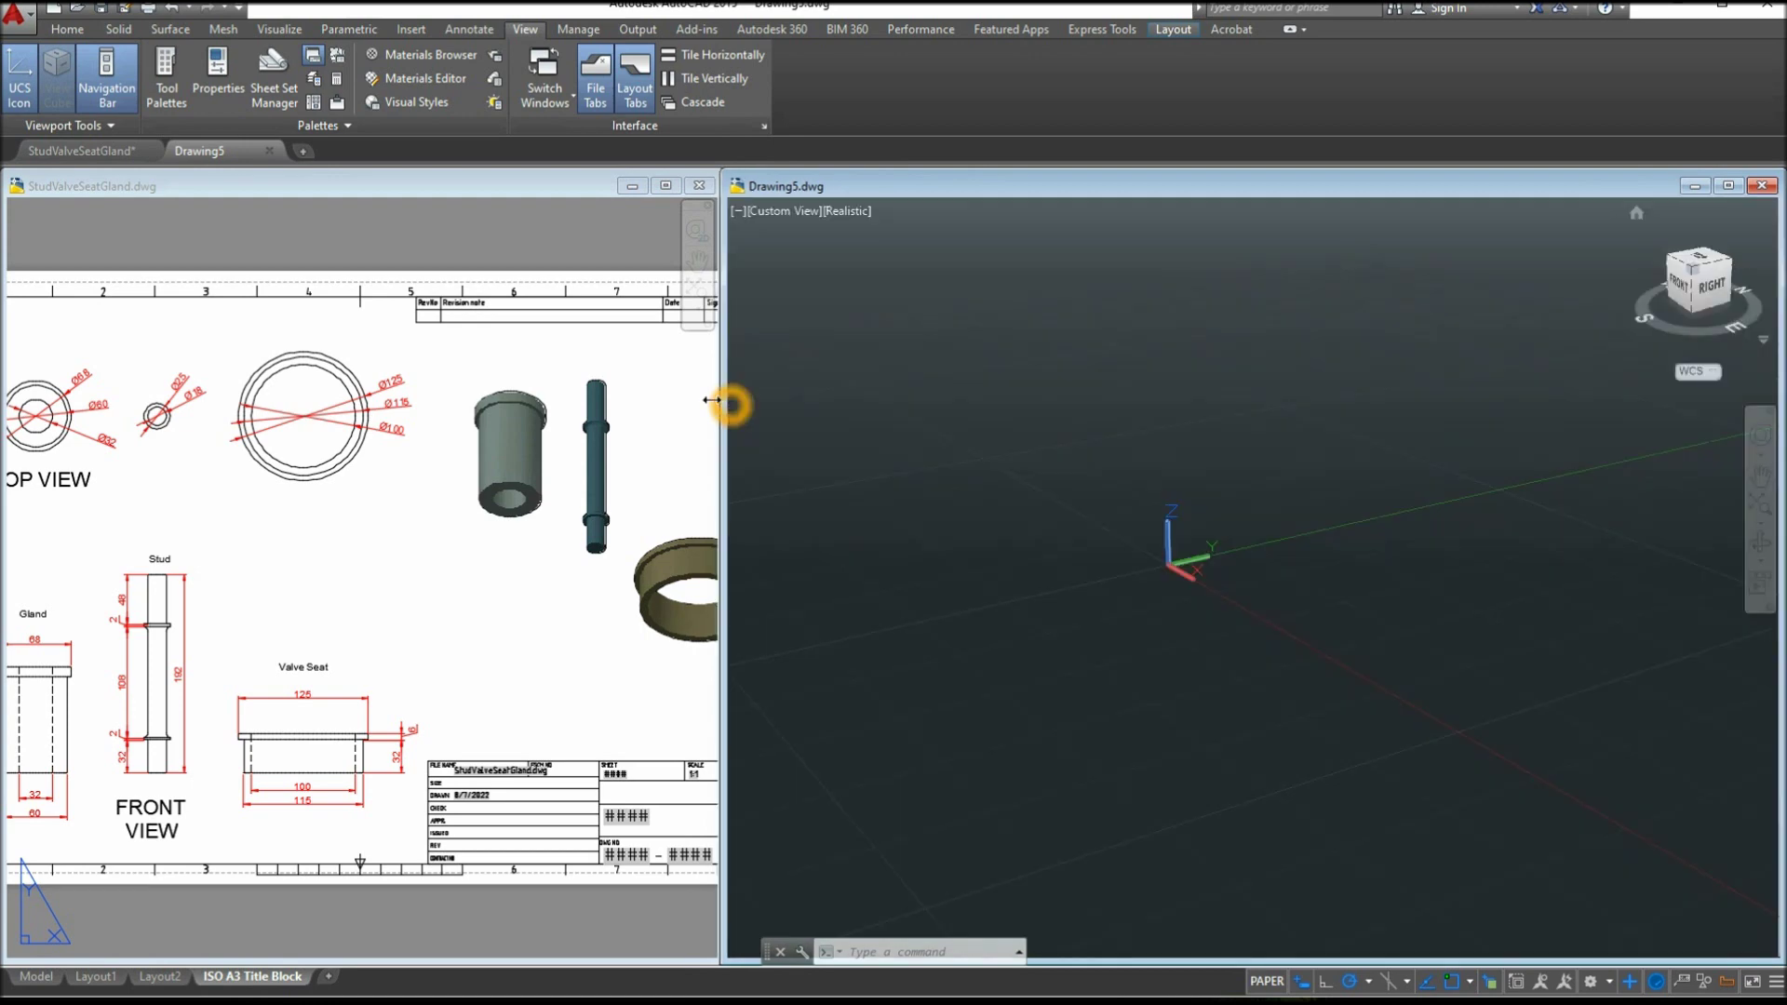
Switch the new drawing's view to parallel projection and return to the 3D modeling tools
{"action": "left_click", "coordinate": [1761, 340]}
{"action": "left_click", "coordinate": [1772, 401]}
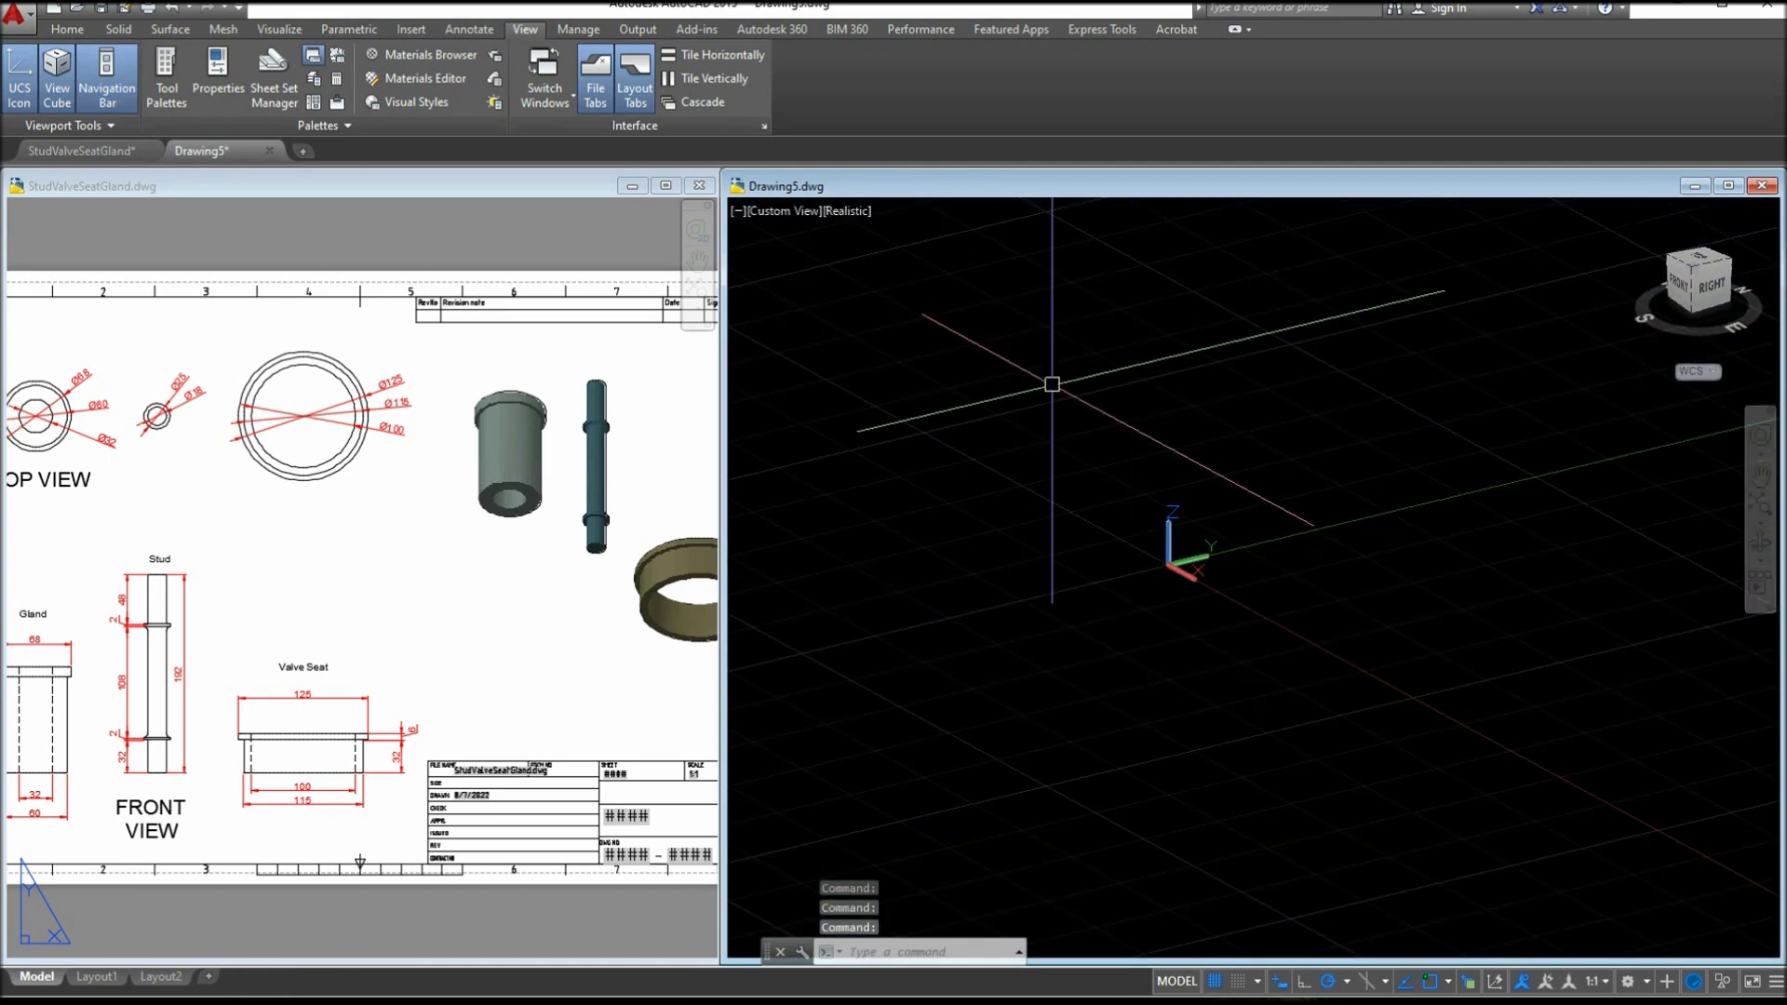
{"action": "left_click", "coordinate": [64, 31]}
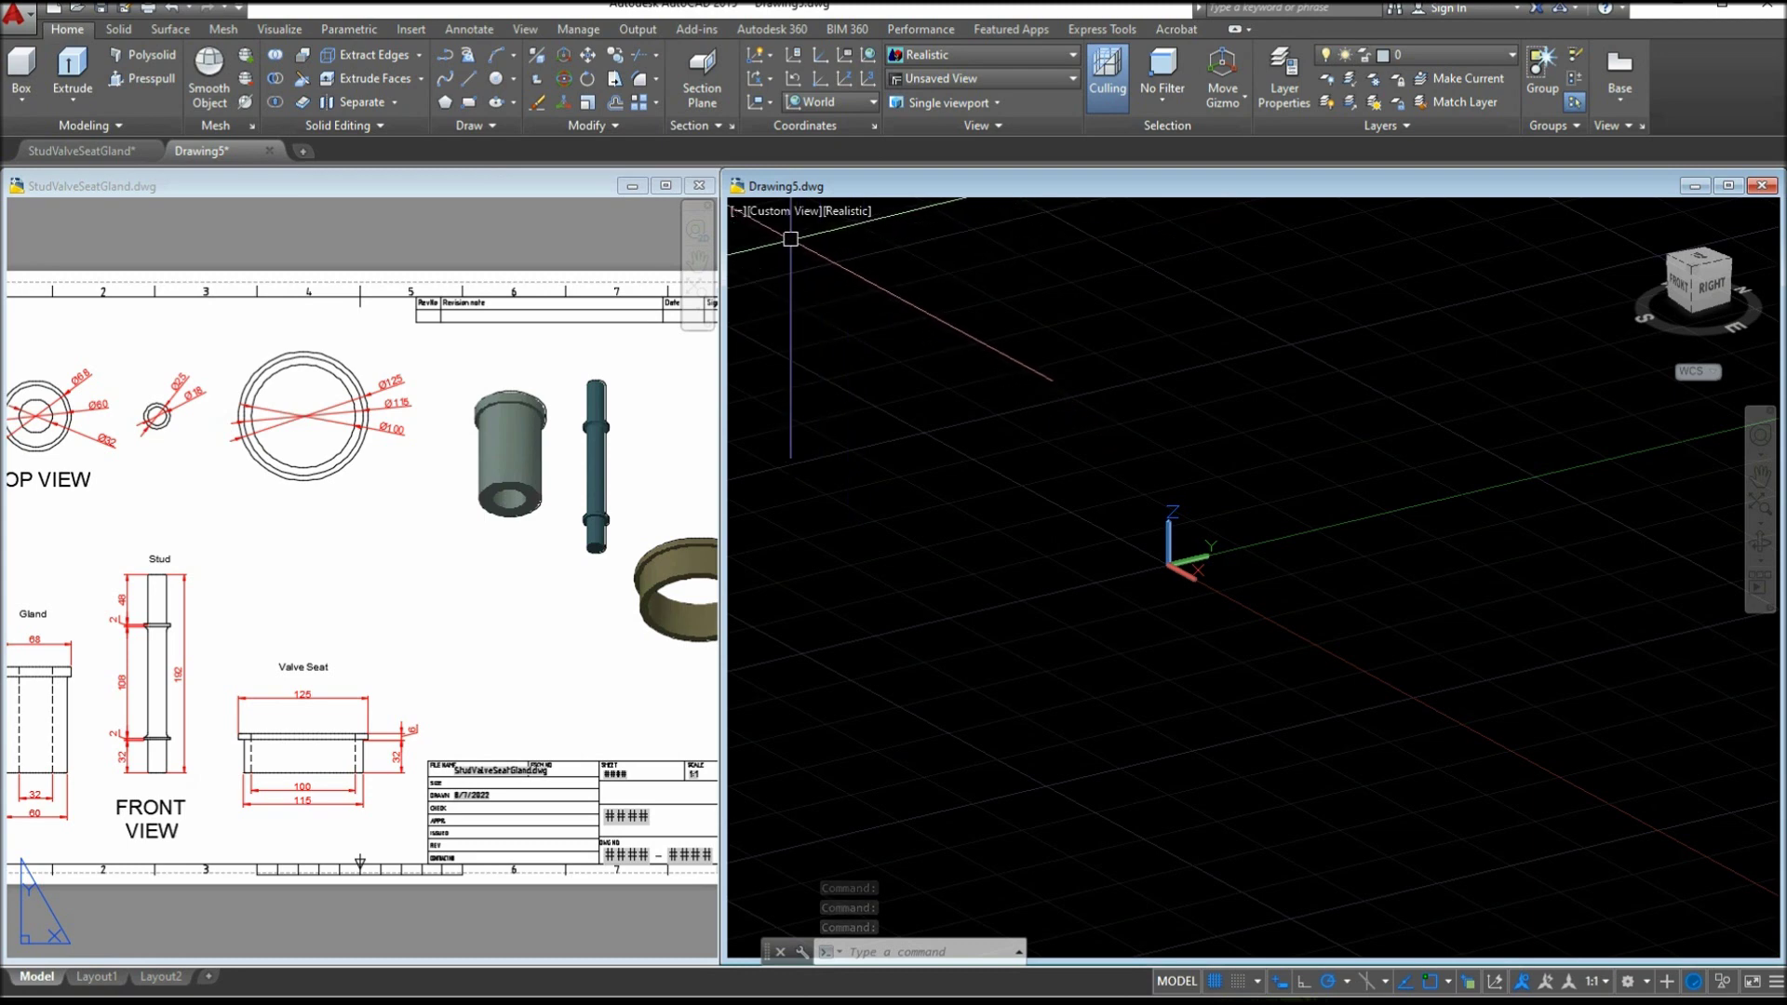
{"action": "left_click", "coordinate": [1184, 557]}
{"action": "left_click", "coordinate": [1299, 556]}
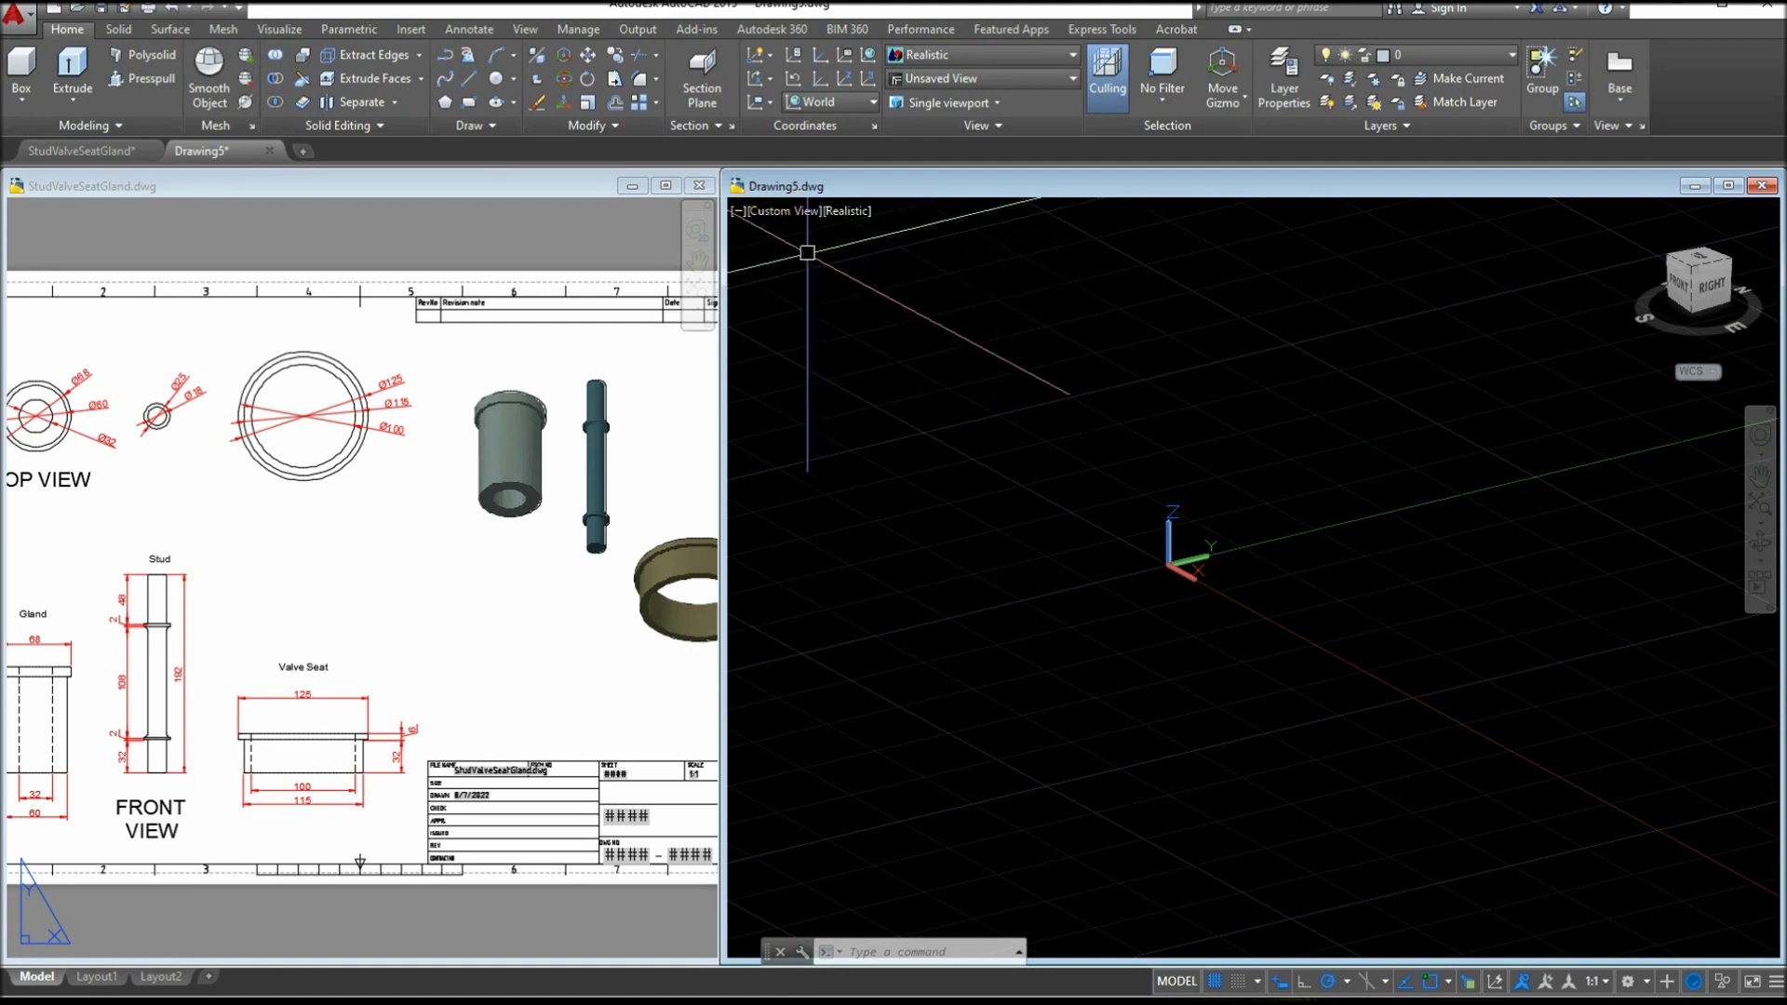
{"action": "left_click", "coordinate": [803, 213]}
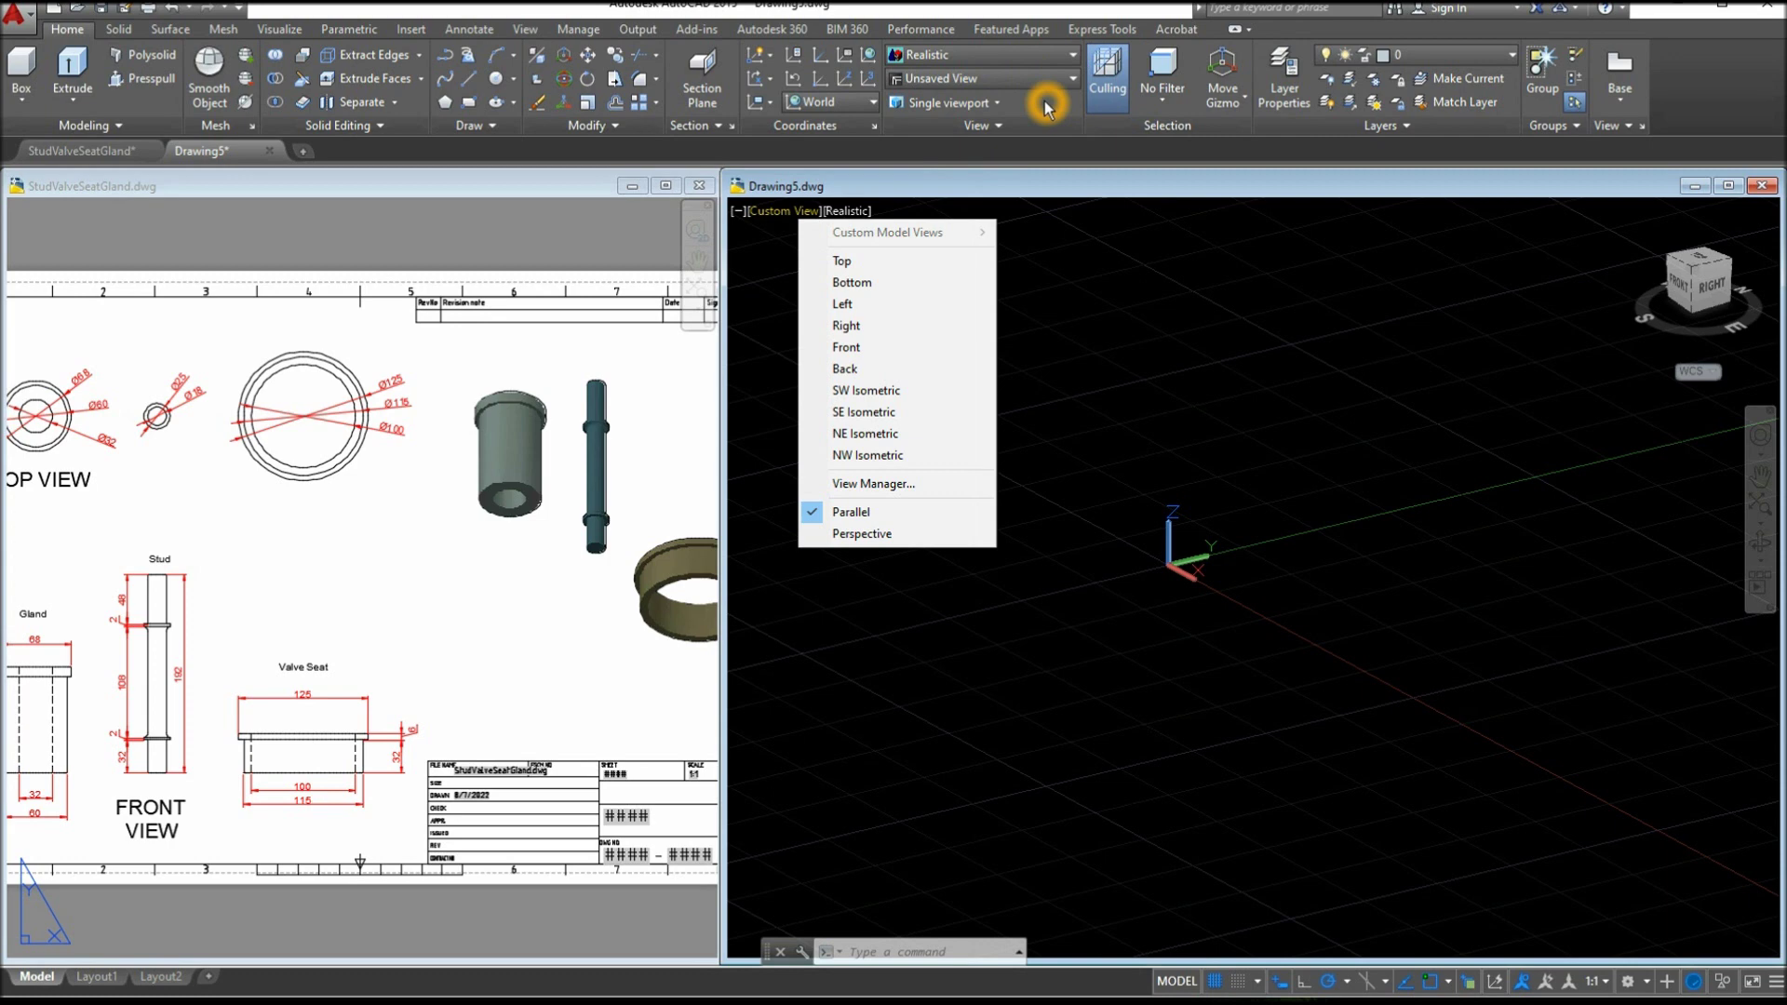
{"action": "left_click", "coordinate": [998, 103]}
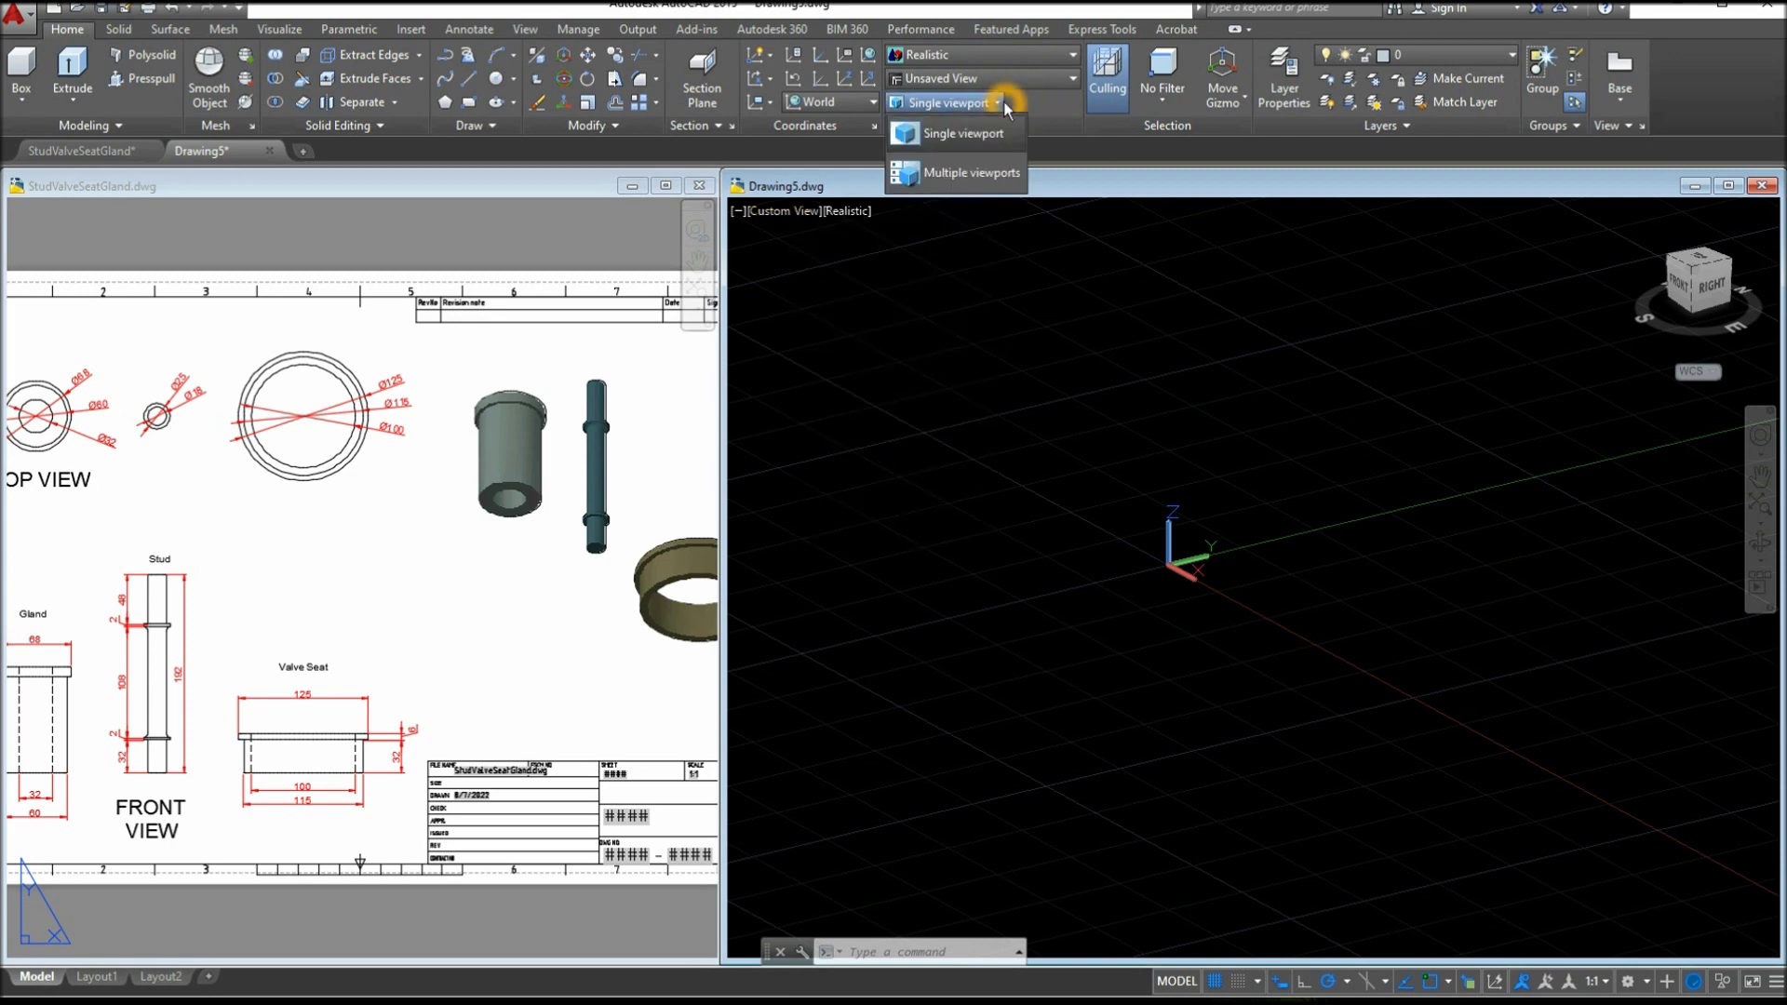
{"action": "left_click", "coordinate": [1033, 80]}
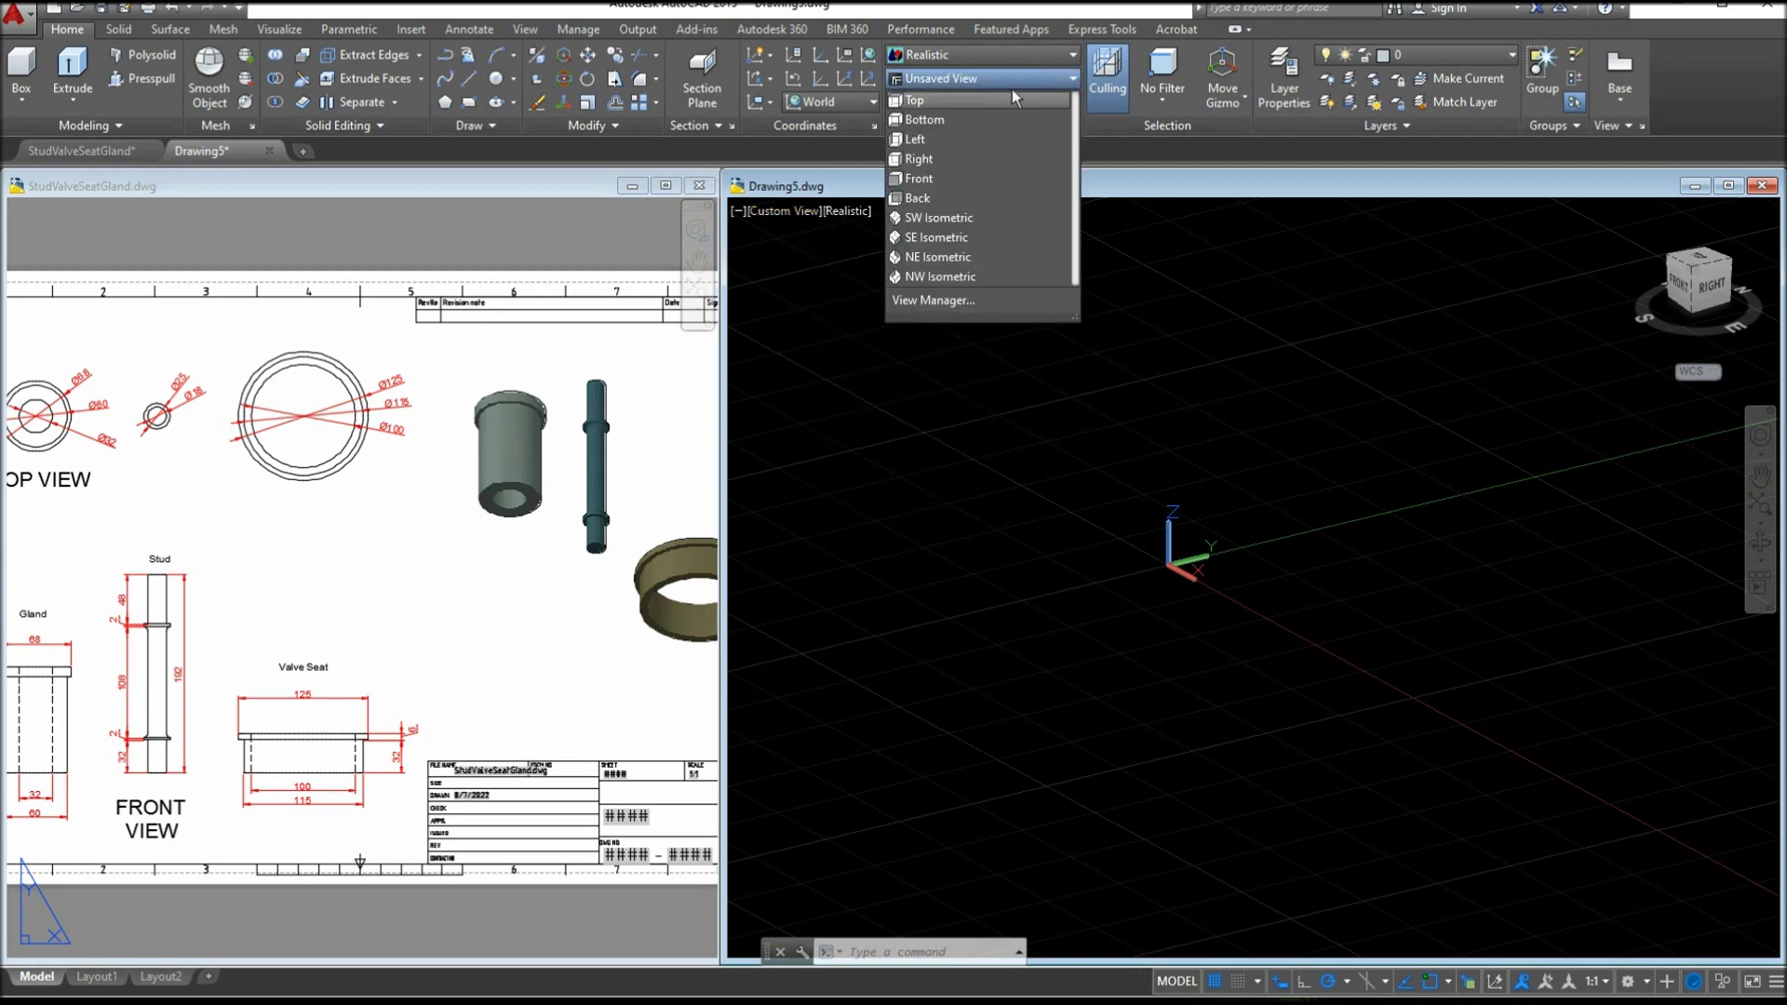
{"action": "left_click", "coordinate": [1197, 280]}
{"action": "left_click", "coordinate": [1197, 279]}
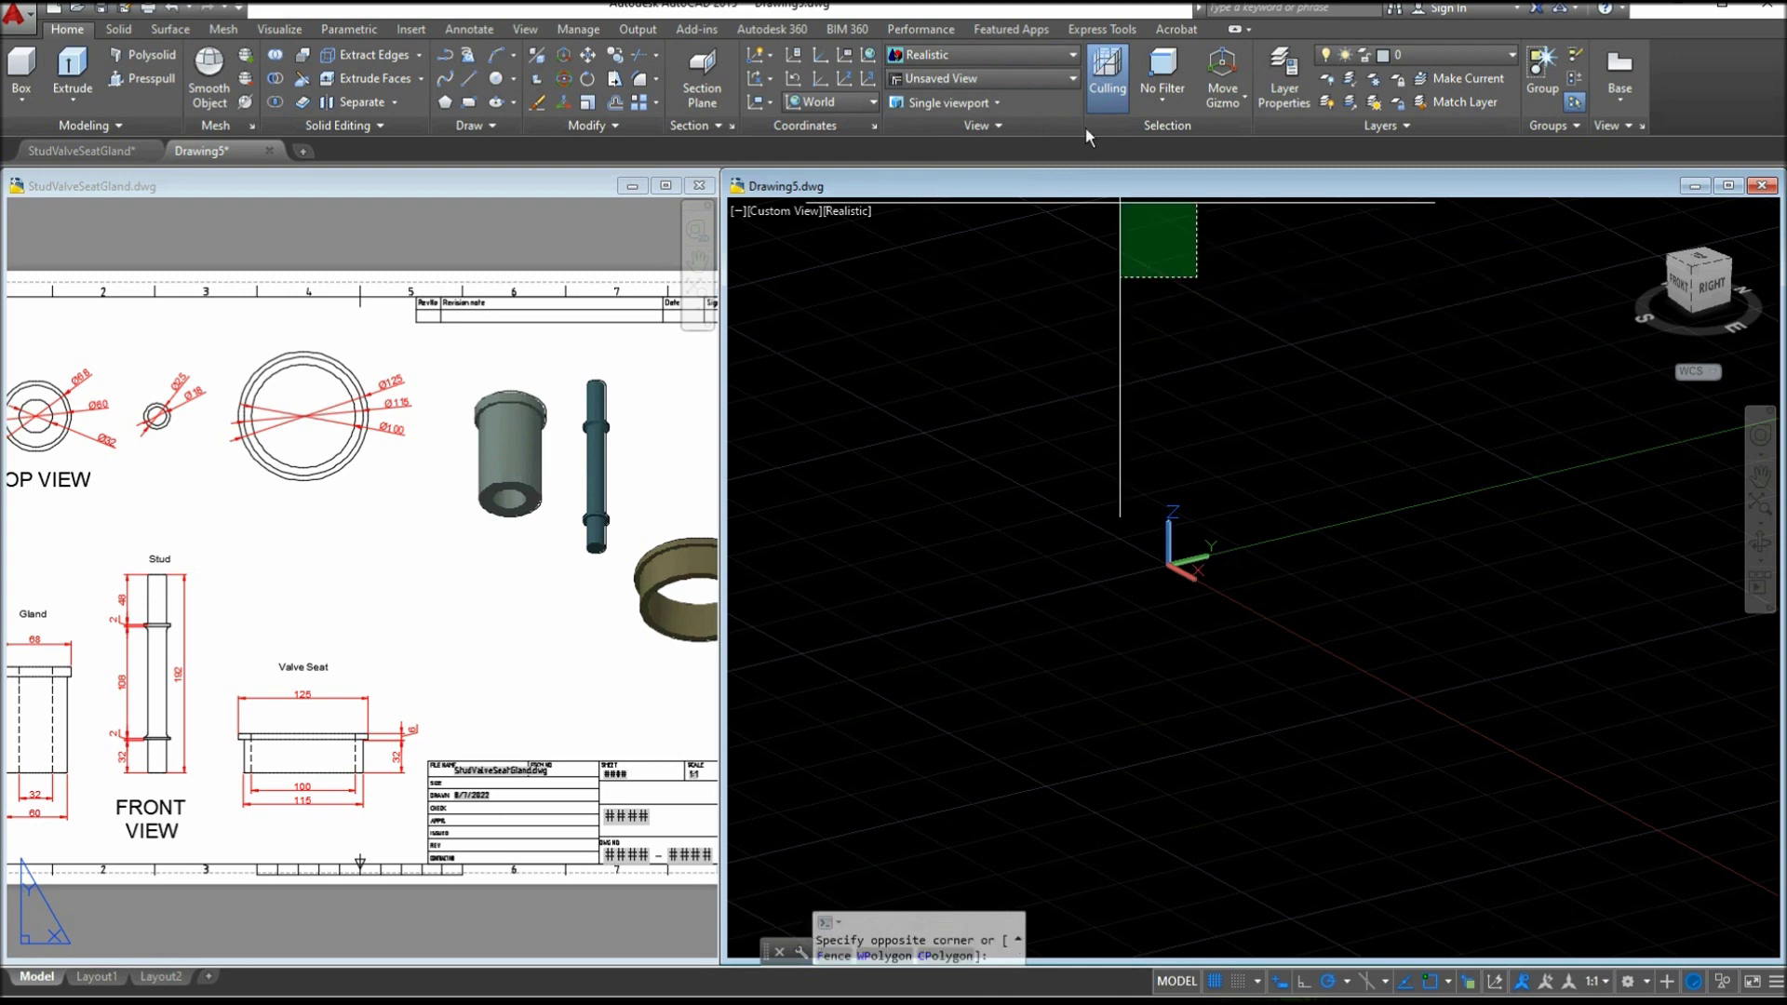
{"action": "left_click", "coordinate": [1077, 82]}
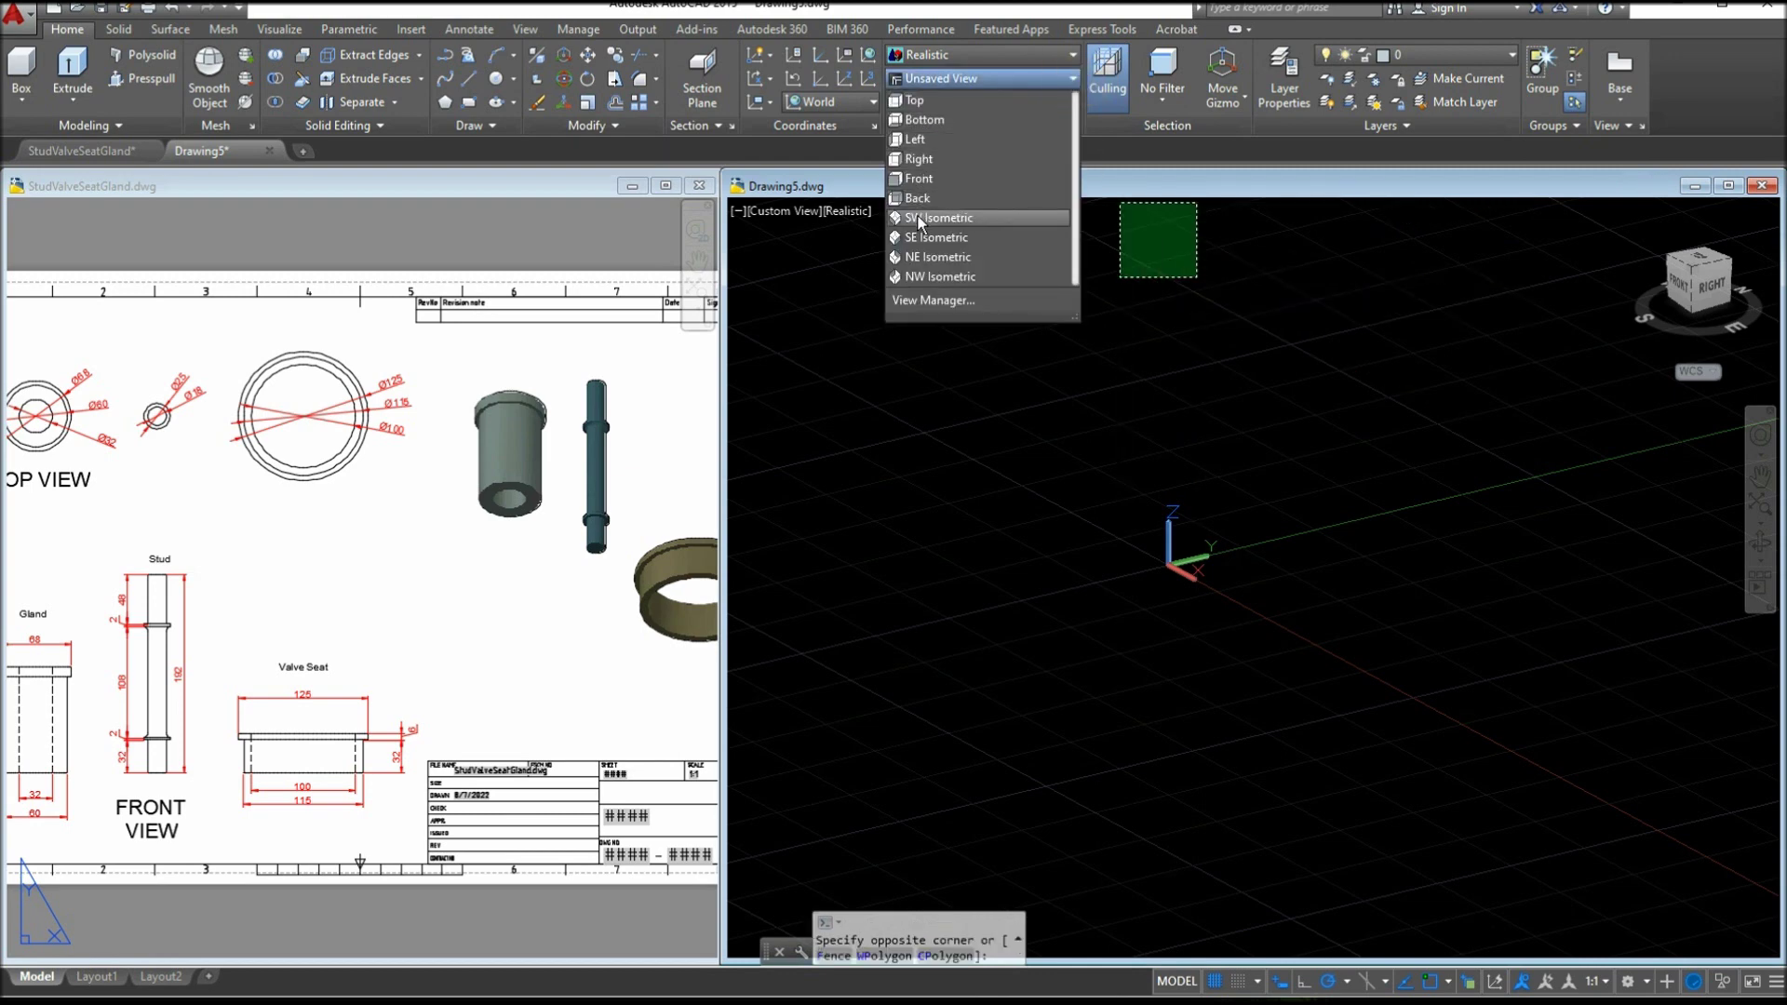
{"action": "left_click", "coordinate": [950, 398]}
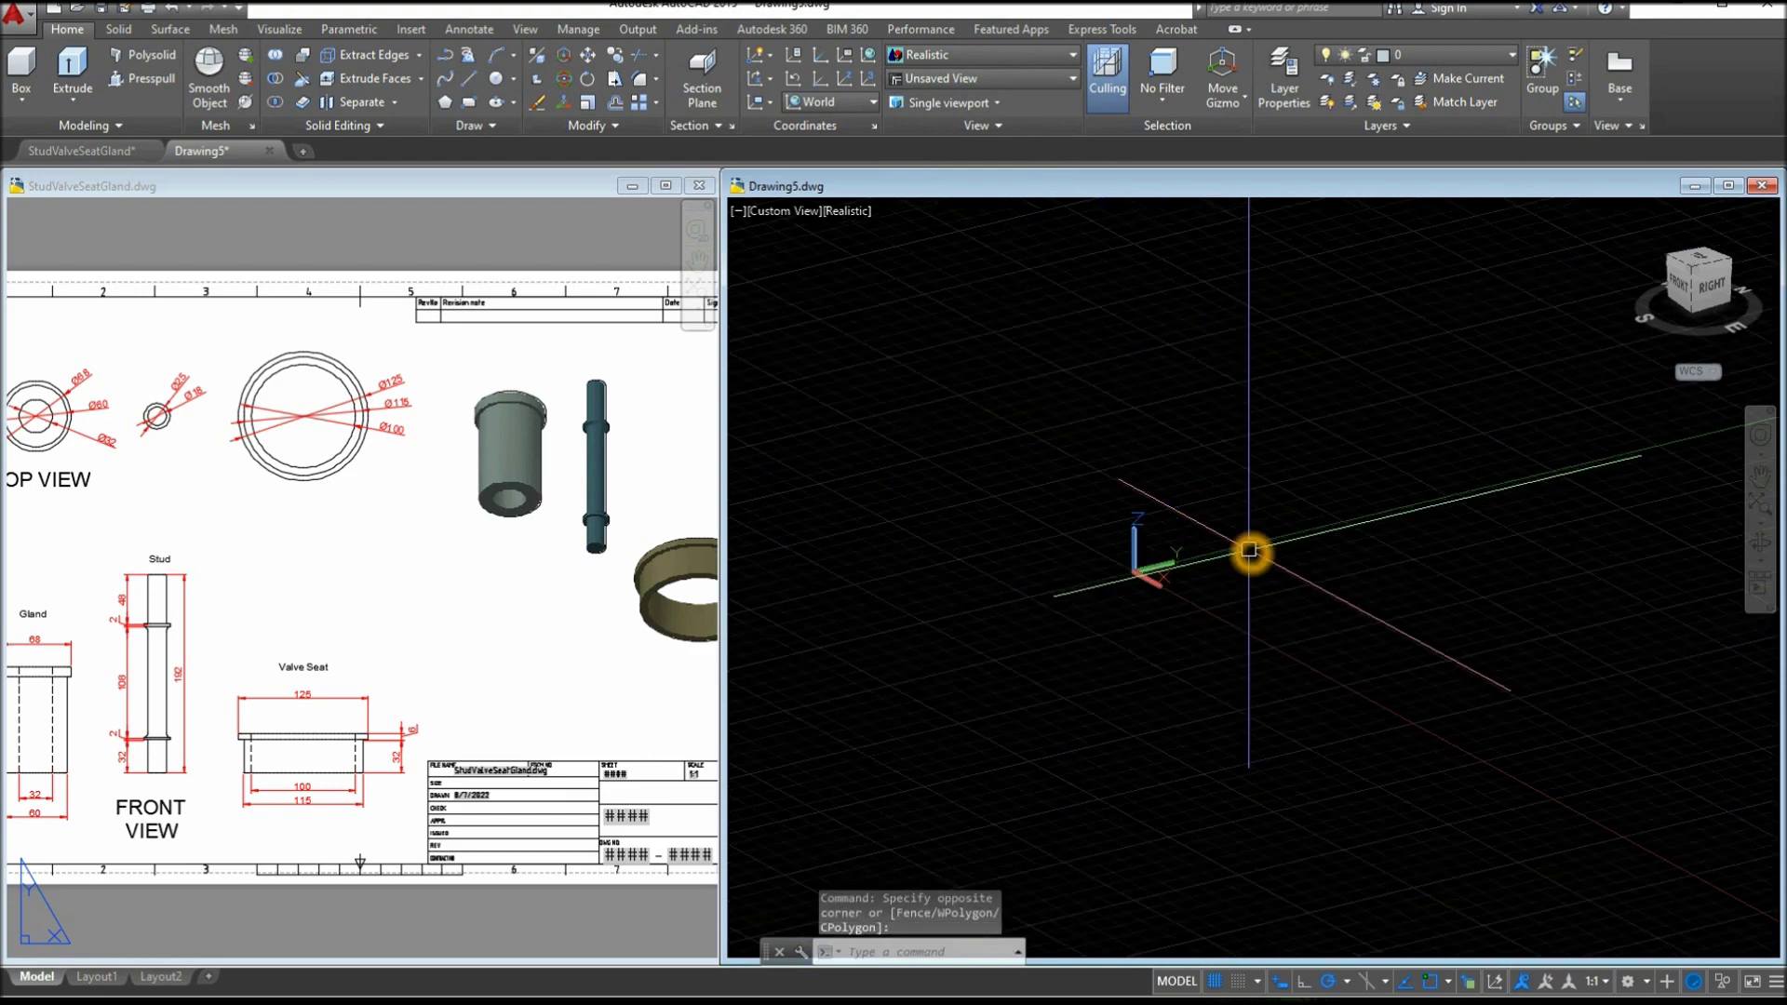
{"action": "middle_click_drag", "start_coordinate": [1365, 541], "coordinate": [1170, 550]}
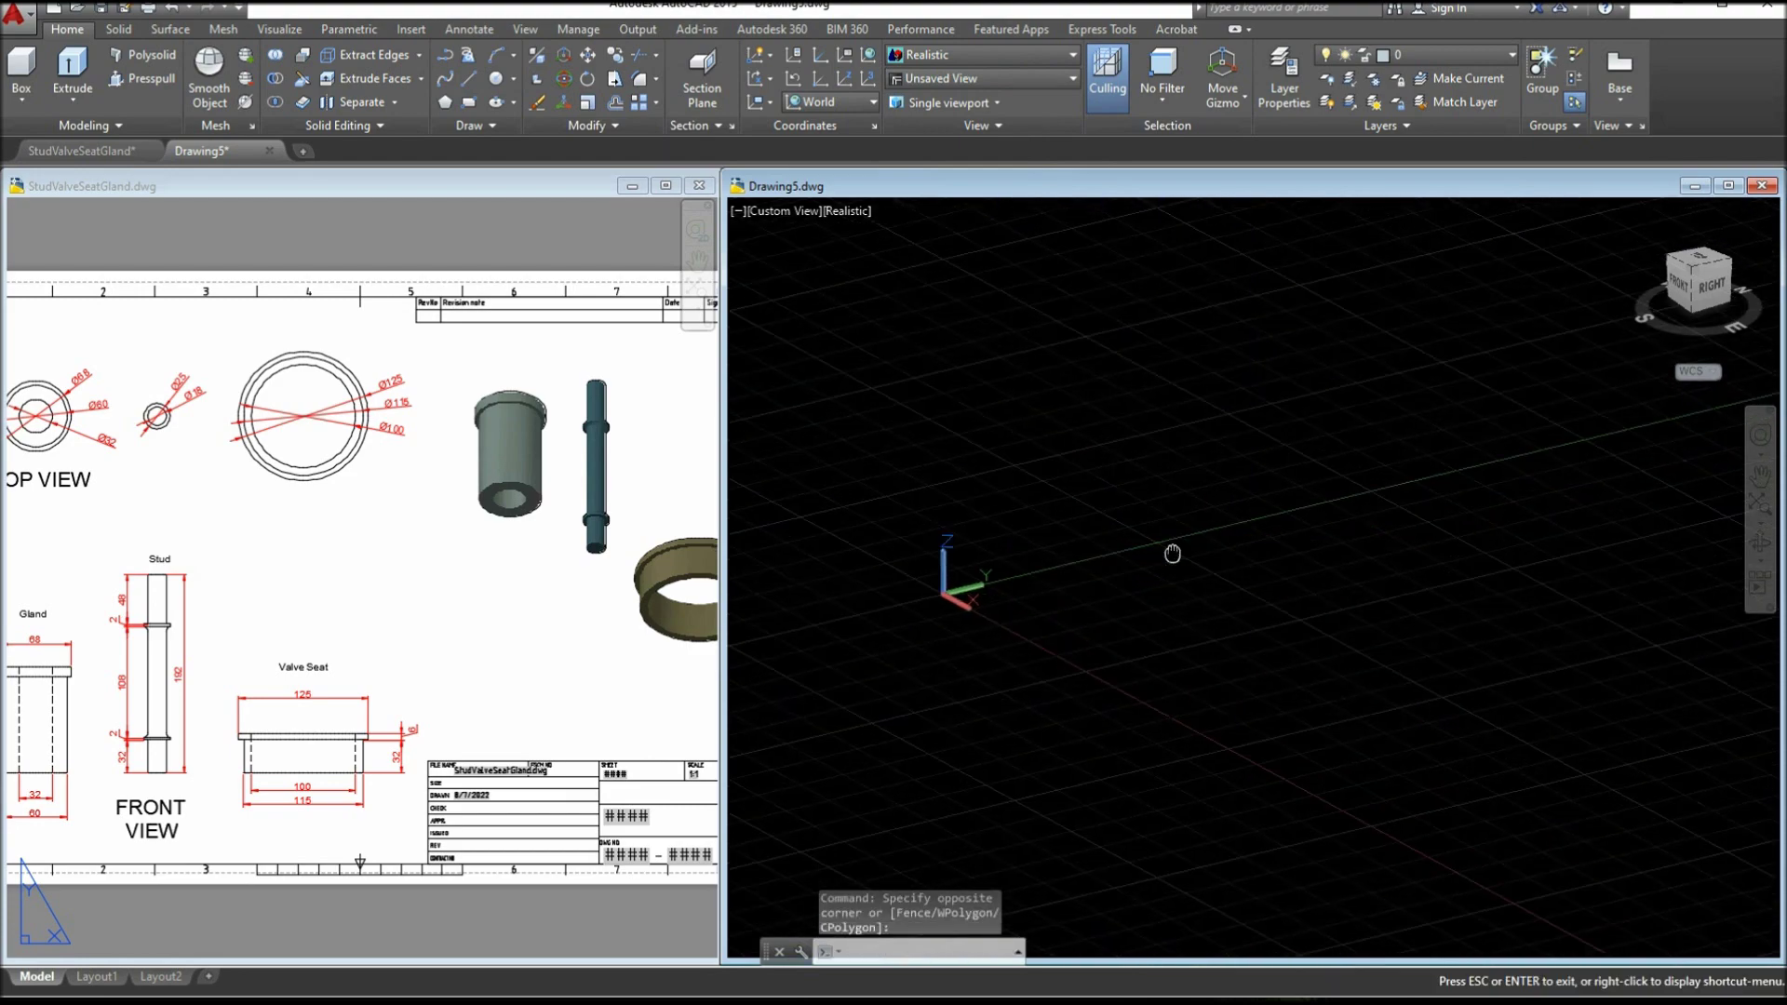
Examine the gland's dimensions in the top and front views of the StudValveSeatGland drawing
{"action": "left_click", "coordinate": [240, 735]}
{"action": "scroll", "coordinate": [239, 735], "scroll_direction": "down", "scroll_amount": 2}
{"action": "scroll", "coordinate": [326, 657], "scroll_direction": "up", "scroll_amount": 5}
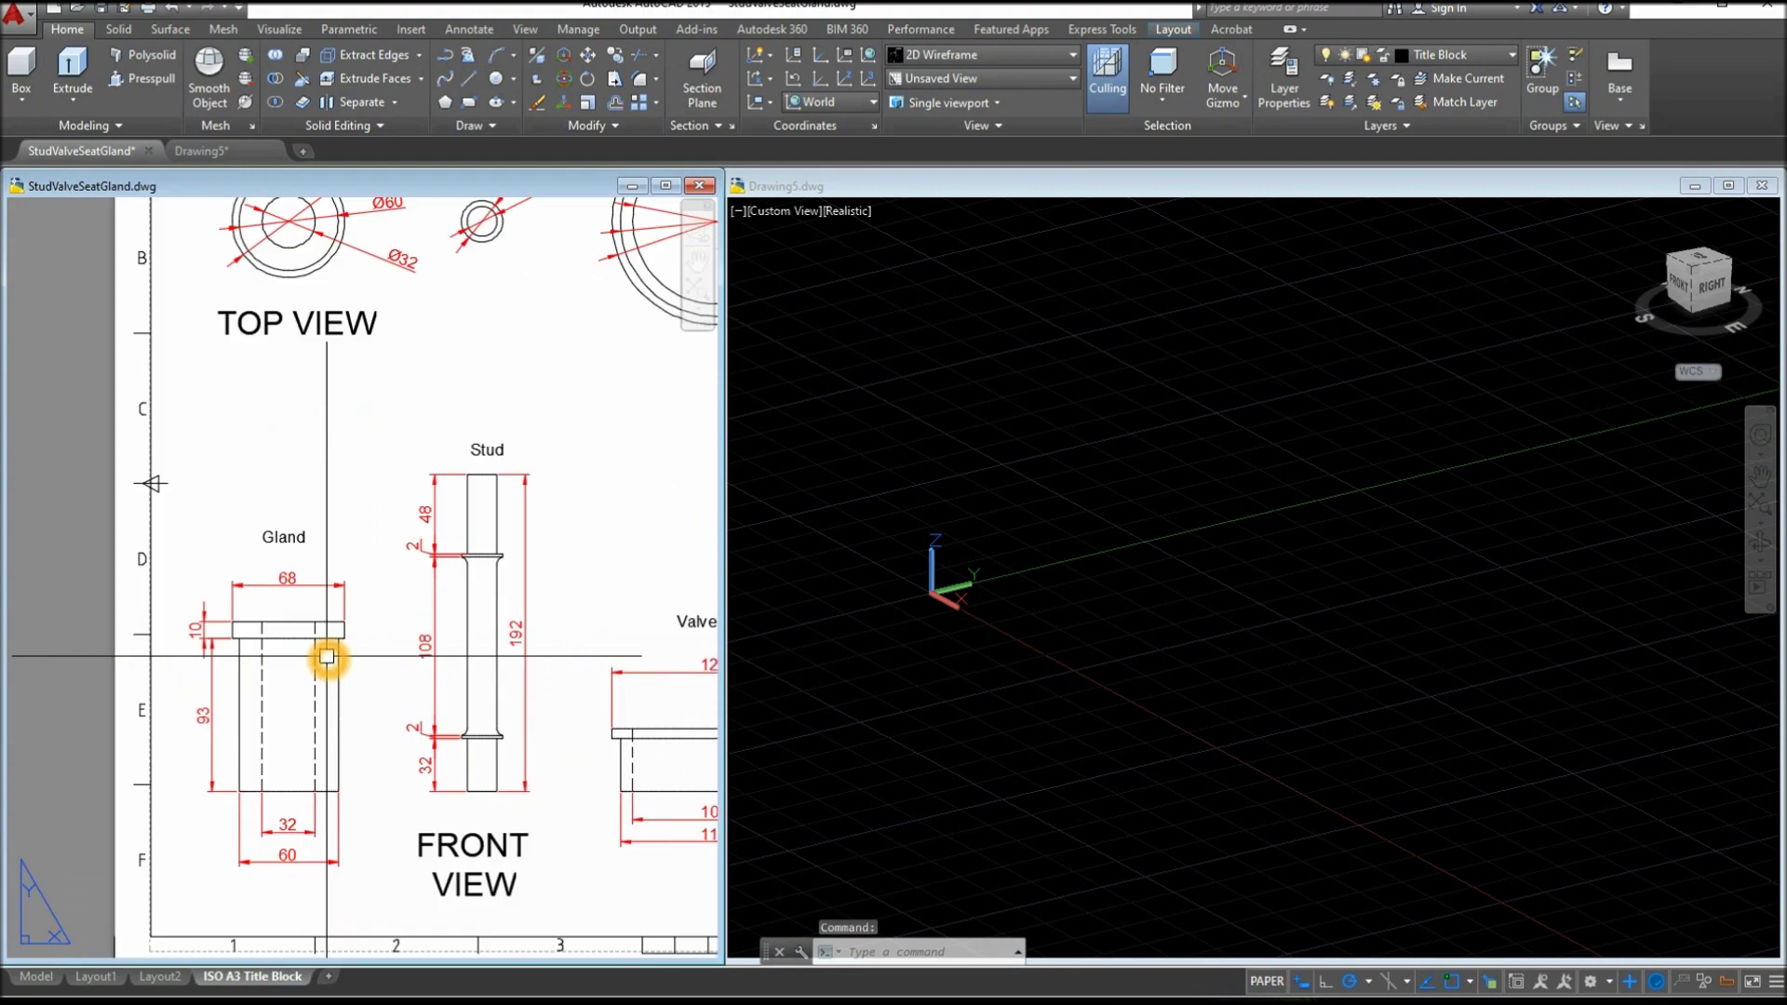
{"action": "scroll", "coordinate": [327, 657], "scroll_direction": "up", "scroll_amount": 2}
{"action": "scroll", "coordinate": [251, 829], "scroll_direction": "down", "scroll_amount": 5}
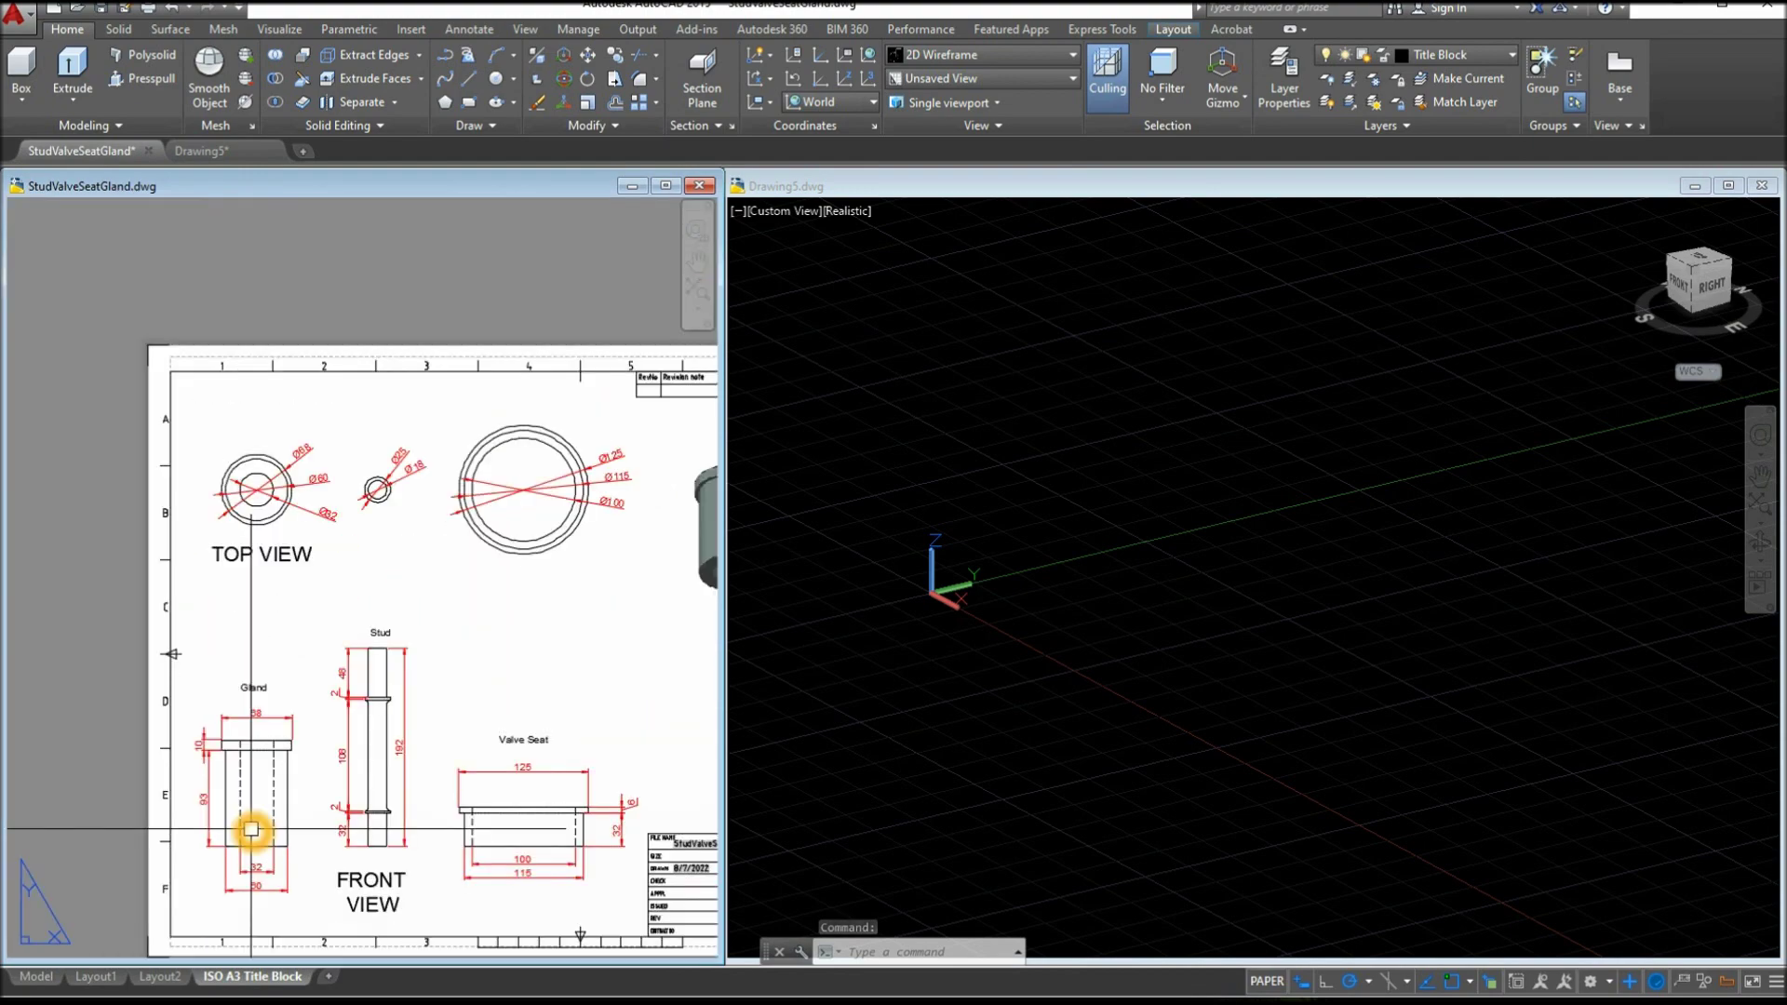
{"action": "middle_click_drag", "start_coordinate": [252, 829], "coordinate": [17, 829]}
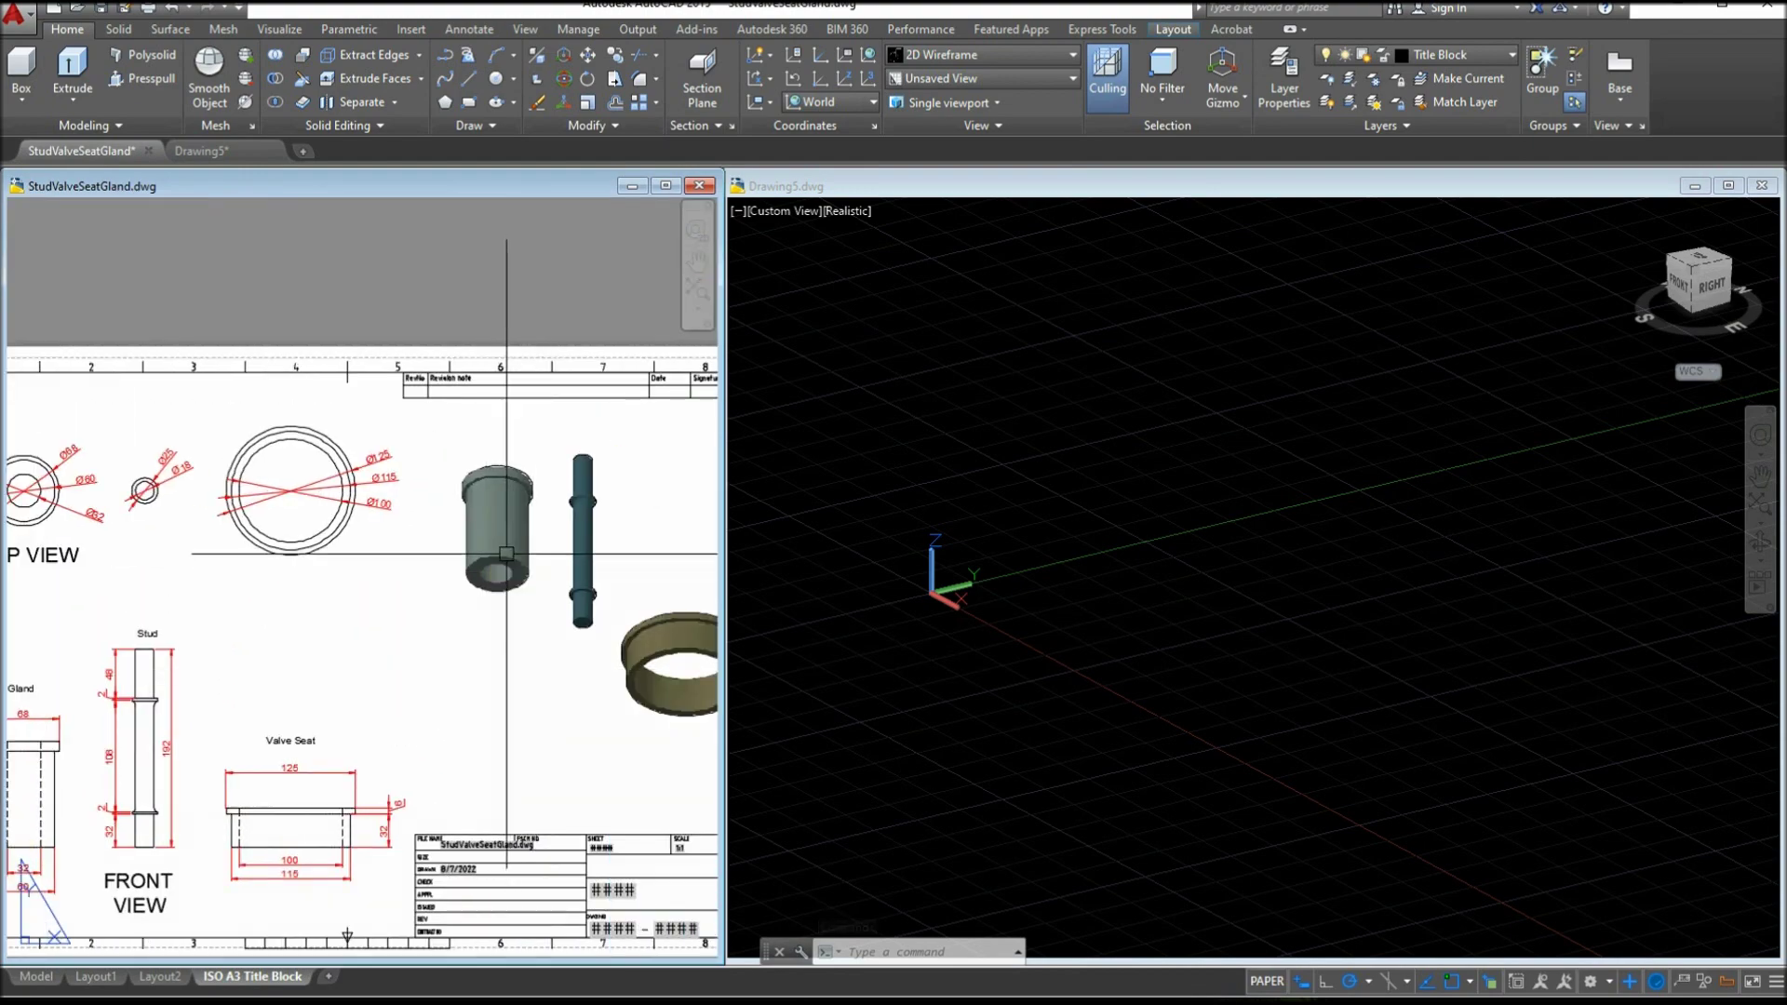
{"action": "scroll", "coordinate": [378, 710], "scroll_direction": "down", "scroll_amount": 3}
{"action": "scroll", "coordinate": [306, 720], "scroll_direction": "up", "scroll_amount": 5}
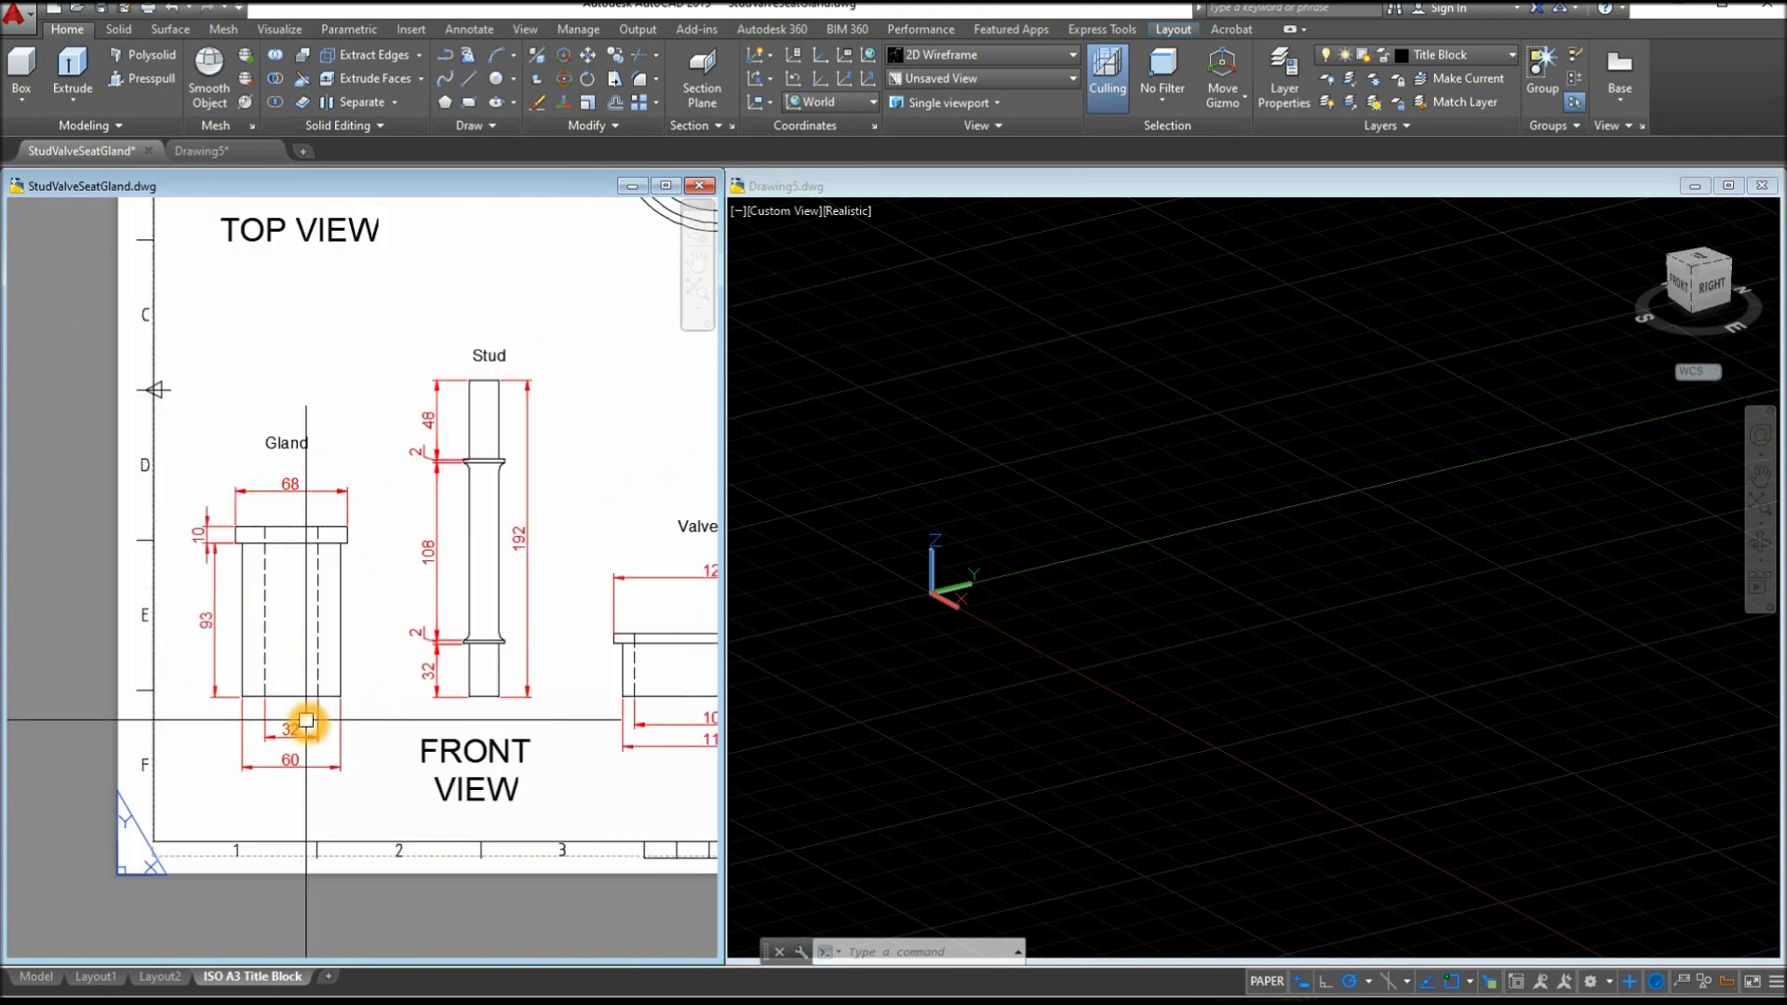
{"action": "middle_click_drag", "start_coordinate": [306, 721], "coordinate": [161, 849]}
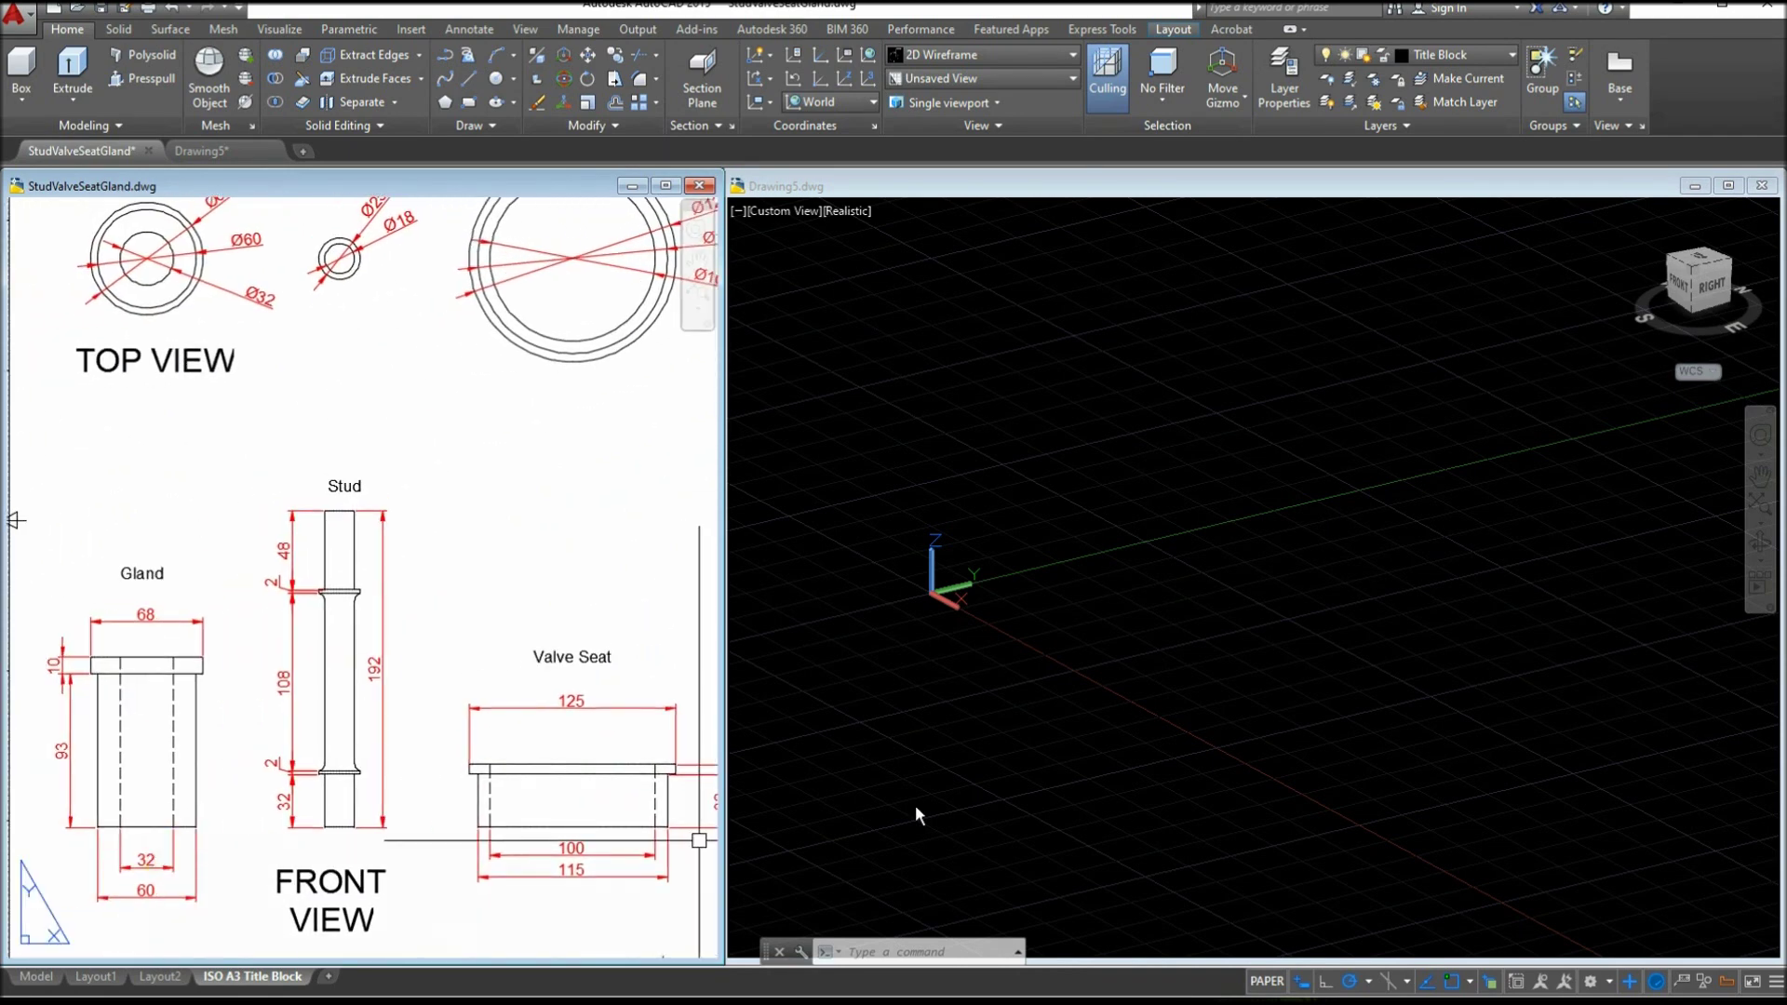
Draw a circle of diameter 68 in the new drawing for the gland's collar
{"action": "left_click", "coordinate": [942, 782]}
{"action": "left_click", "coordinate": [947, 792]}
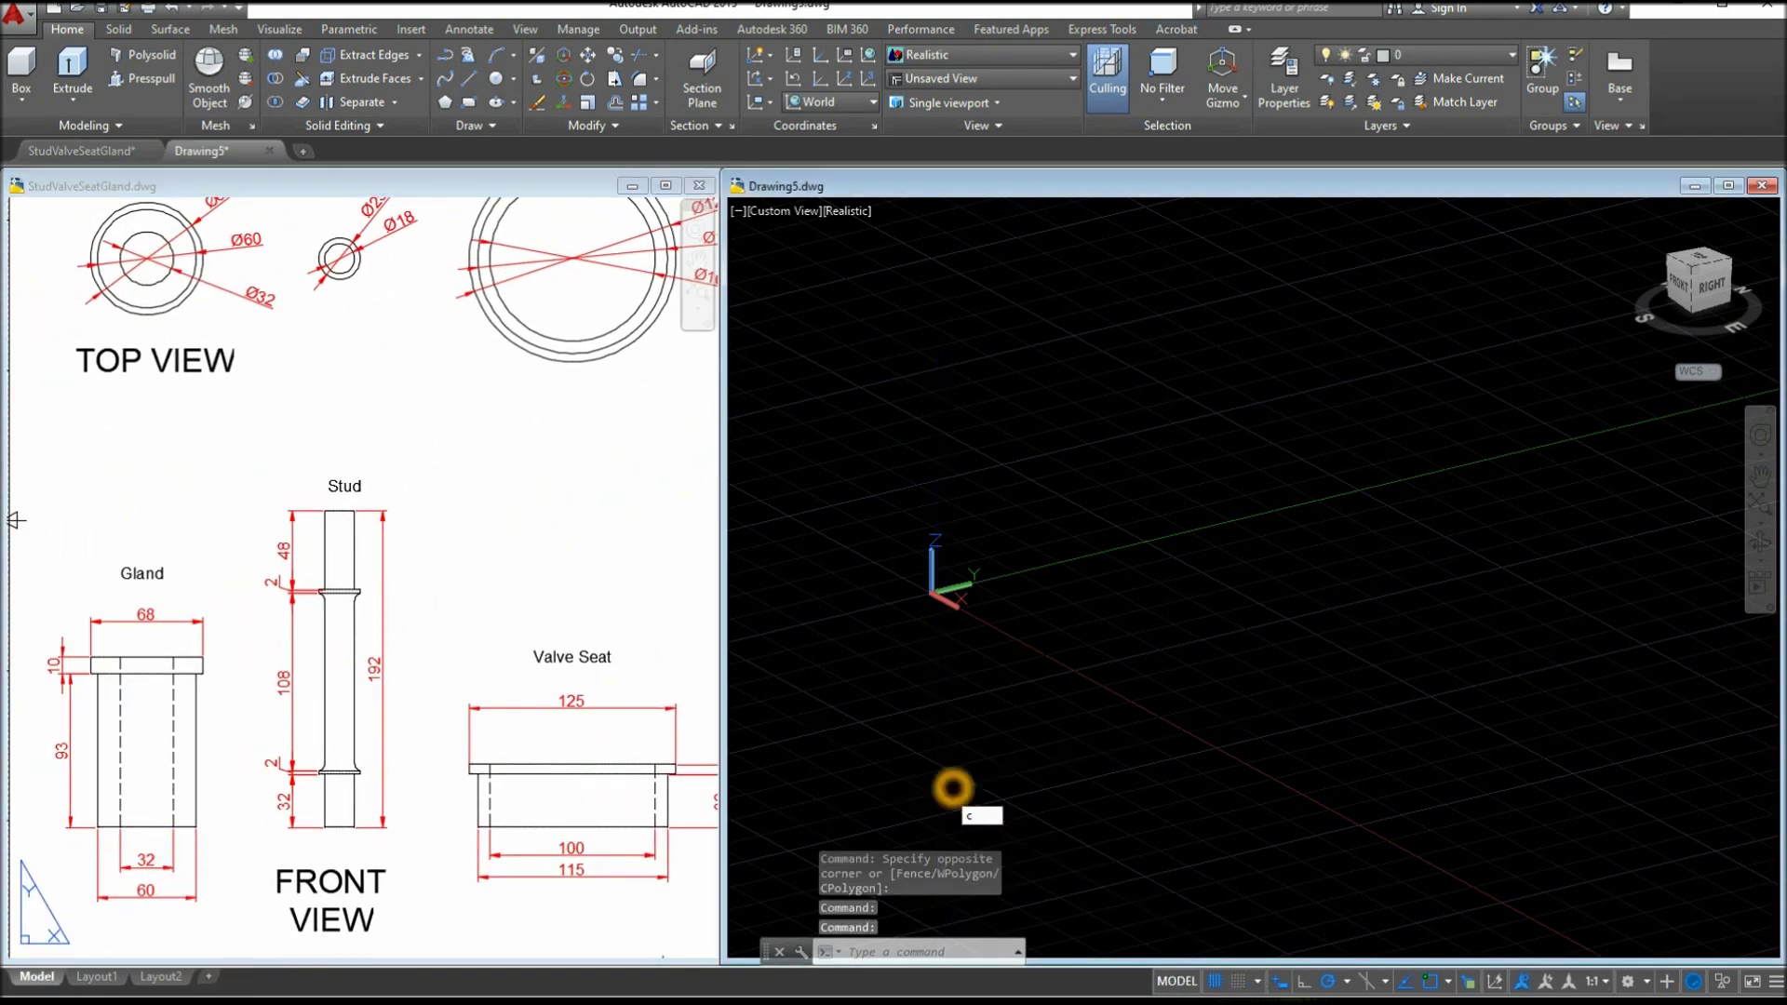
{"action": "type", "text": "c"}
{"action": "key", "text": "Return"}
{"action": "left_click", "coordinate": [1150, 421]}
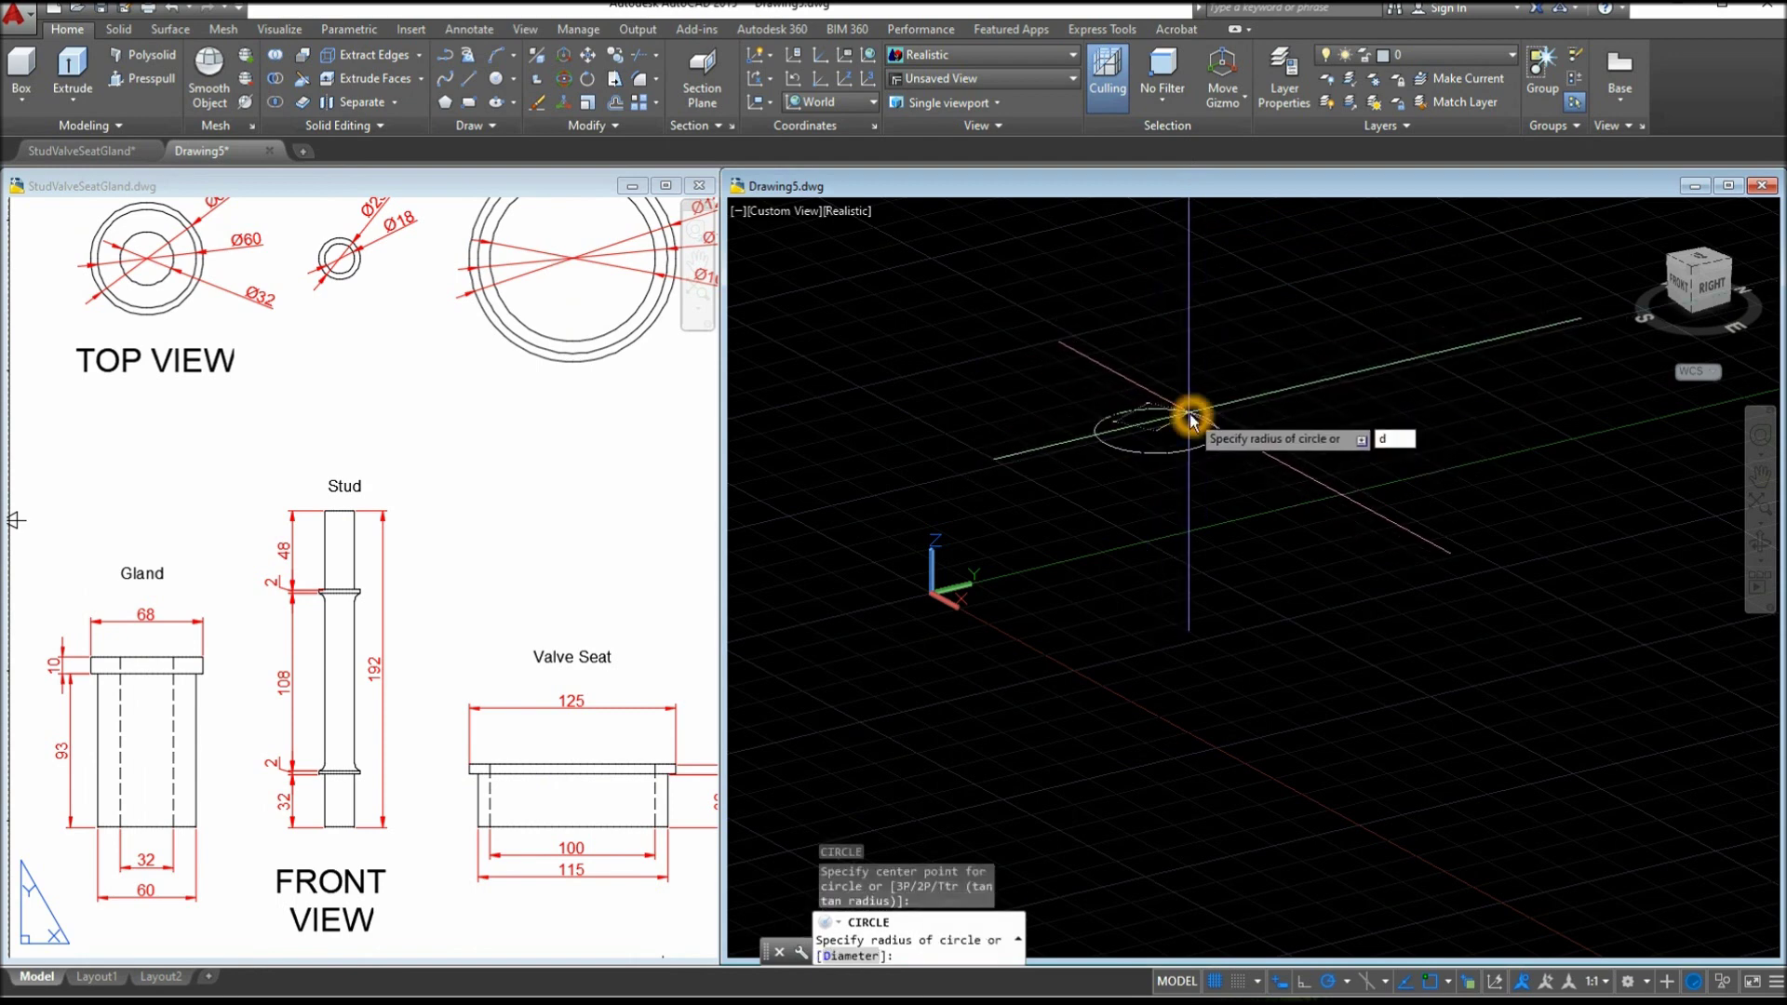
{"action": "type", "text": "d"}
{"action": "key", "text": "Return"}
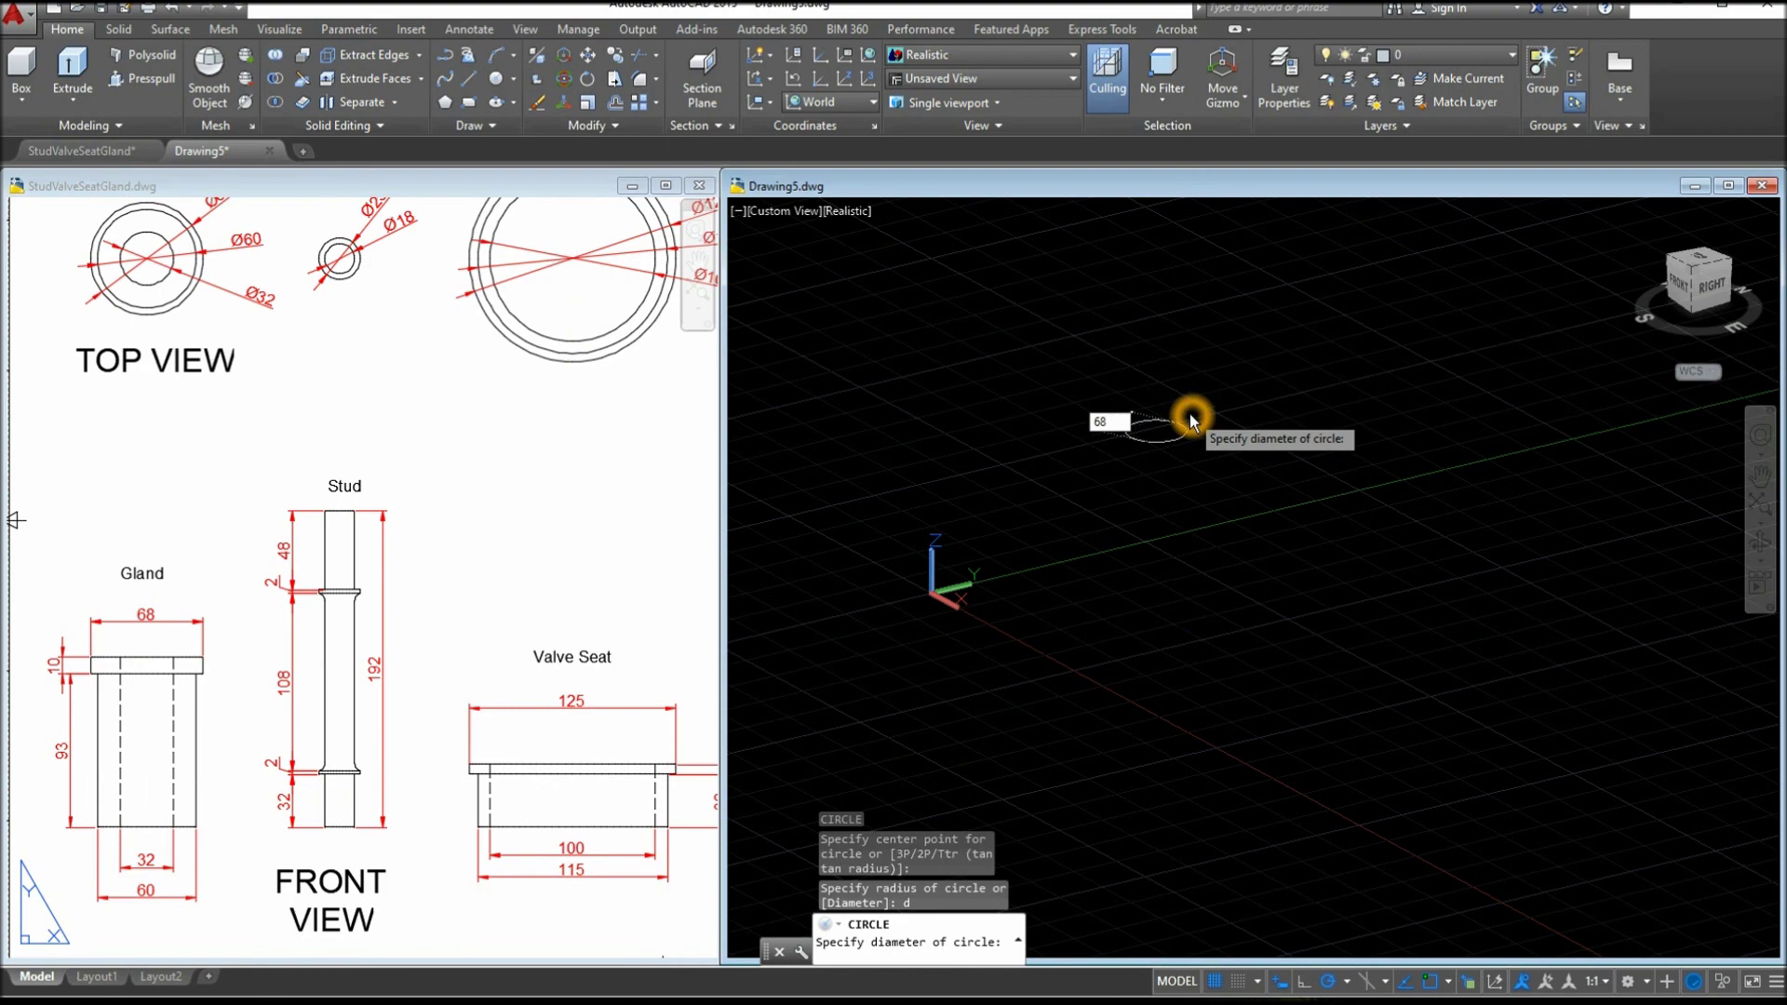
{"action": "type", "text": "68"}
{"action": "key", "text": "Return"}
{"action": "scroll", "coordinate": [1163, 447], "scroll_direction": "up", "scroll_amount": 5}
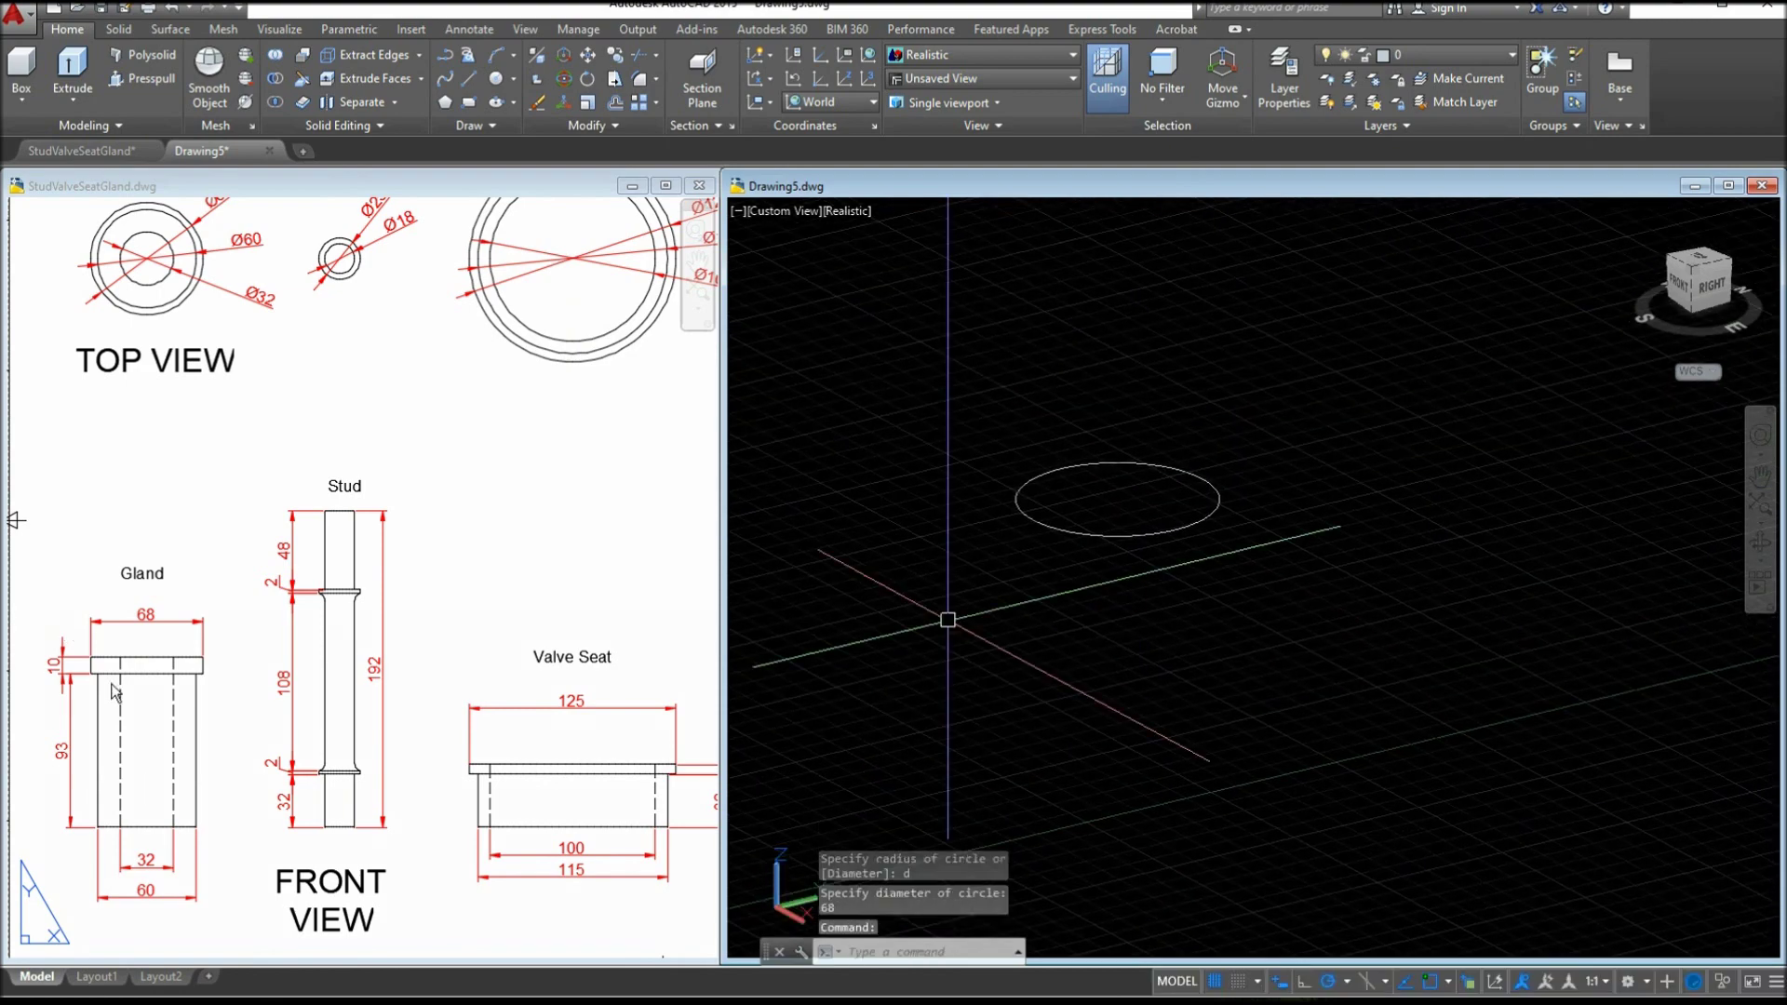
Extrude the gland's collar circle downward by 10 into a solid disc and turn off the grid
{"action": "left_click", "coordinate": [48, 689]}
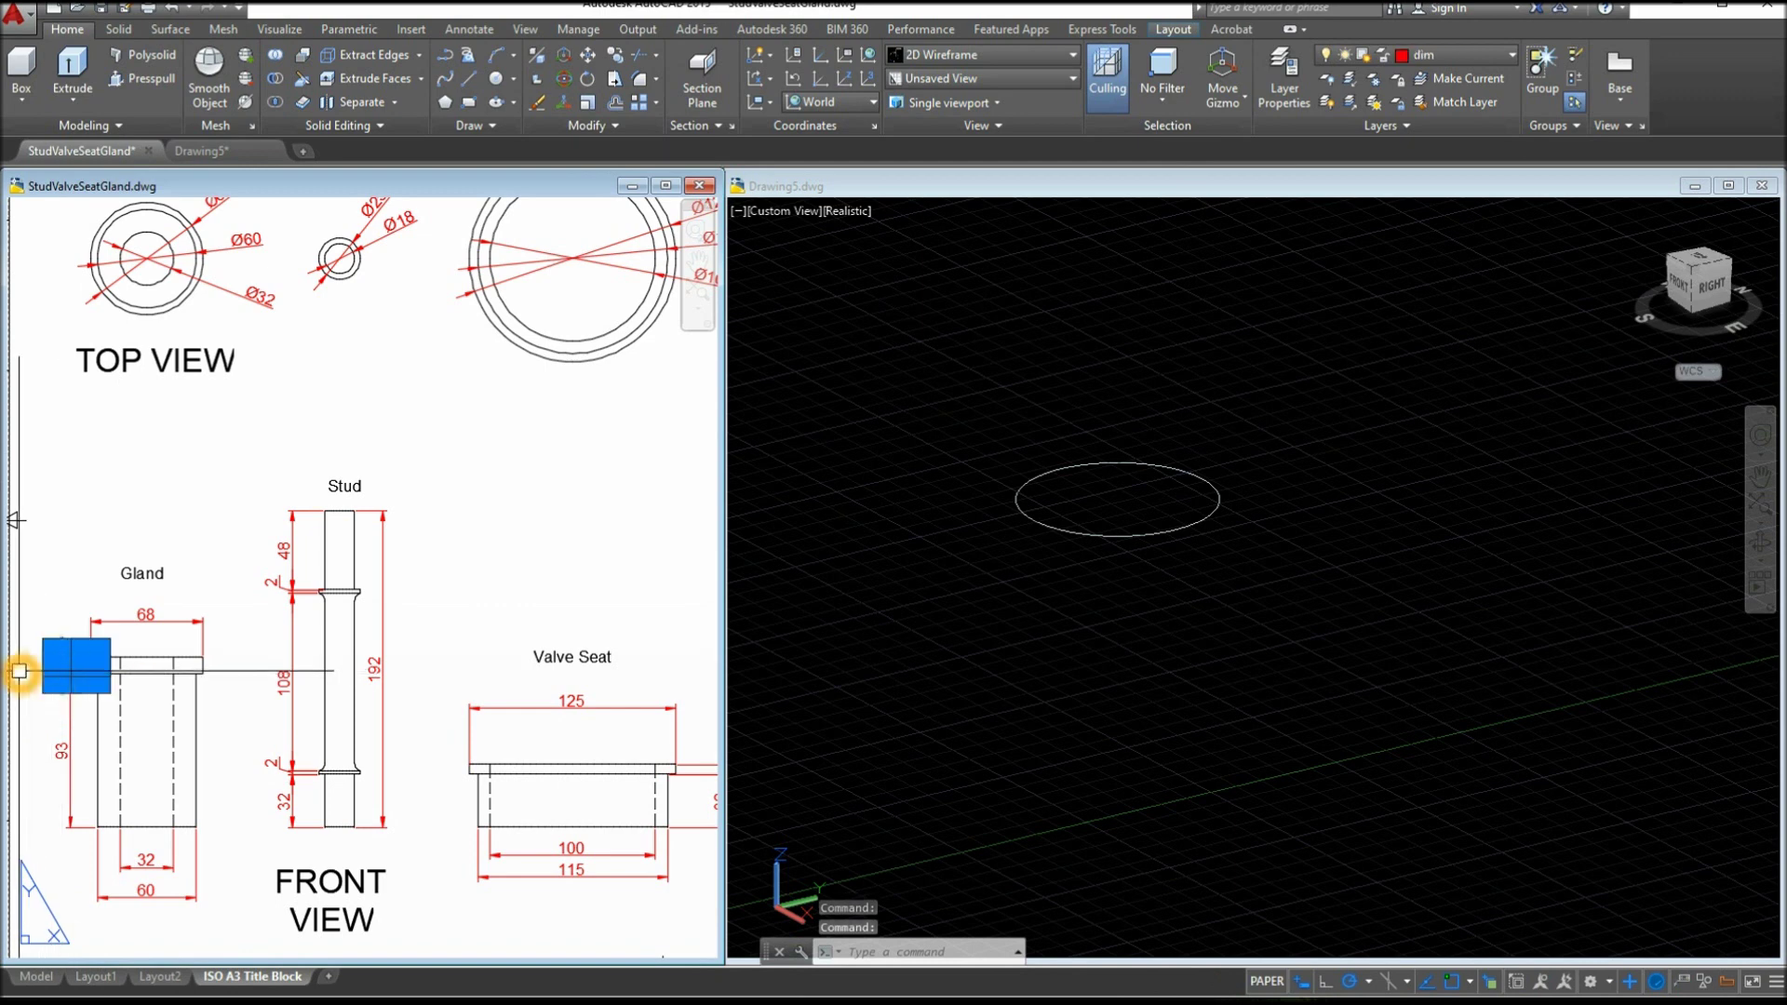
{"action": "left_click", "coordinate": [1188, 638]}
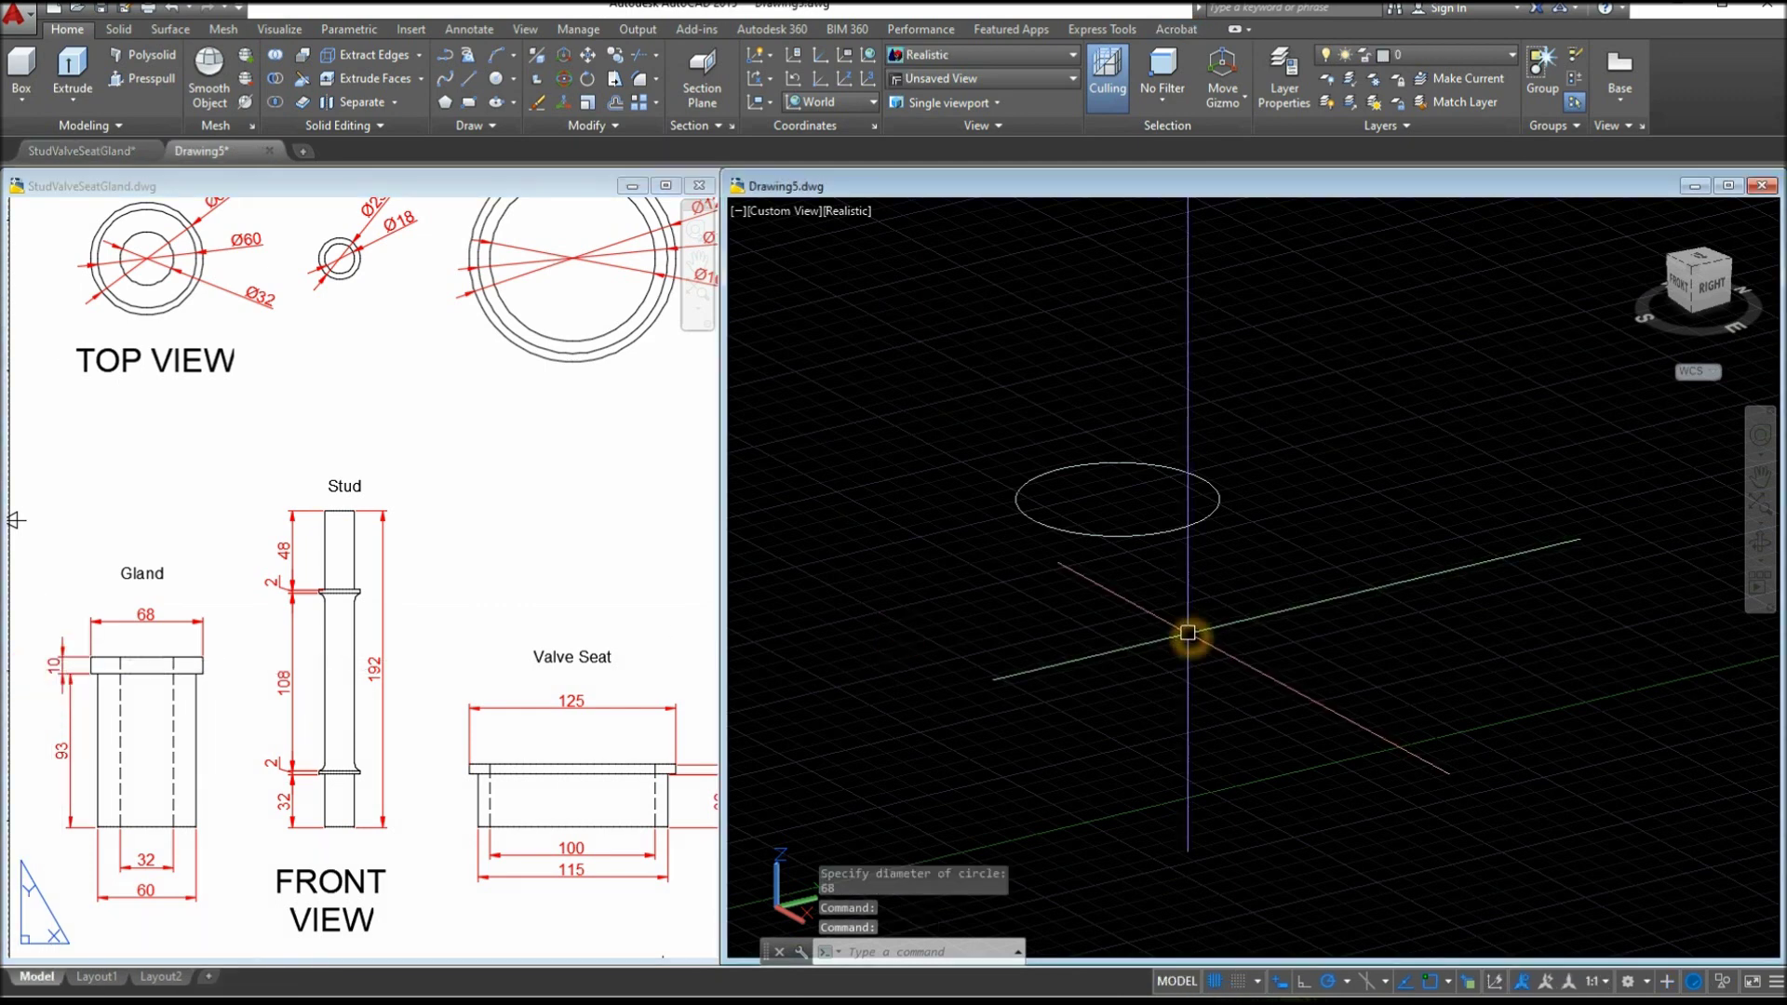
{"action": "left_click", "coordinate": [73, 70]}
{"action": "left_click", "coordinate": [1159, 527]}
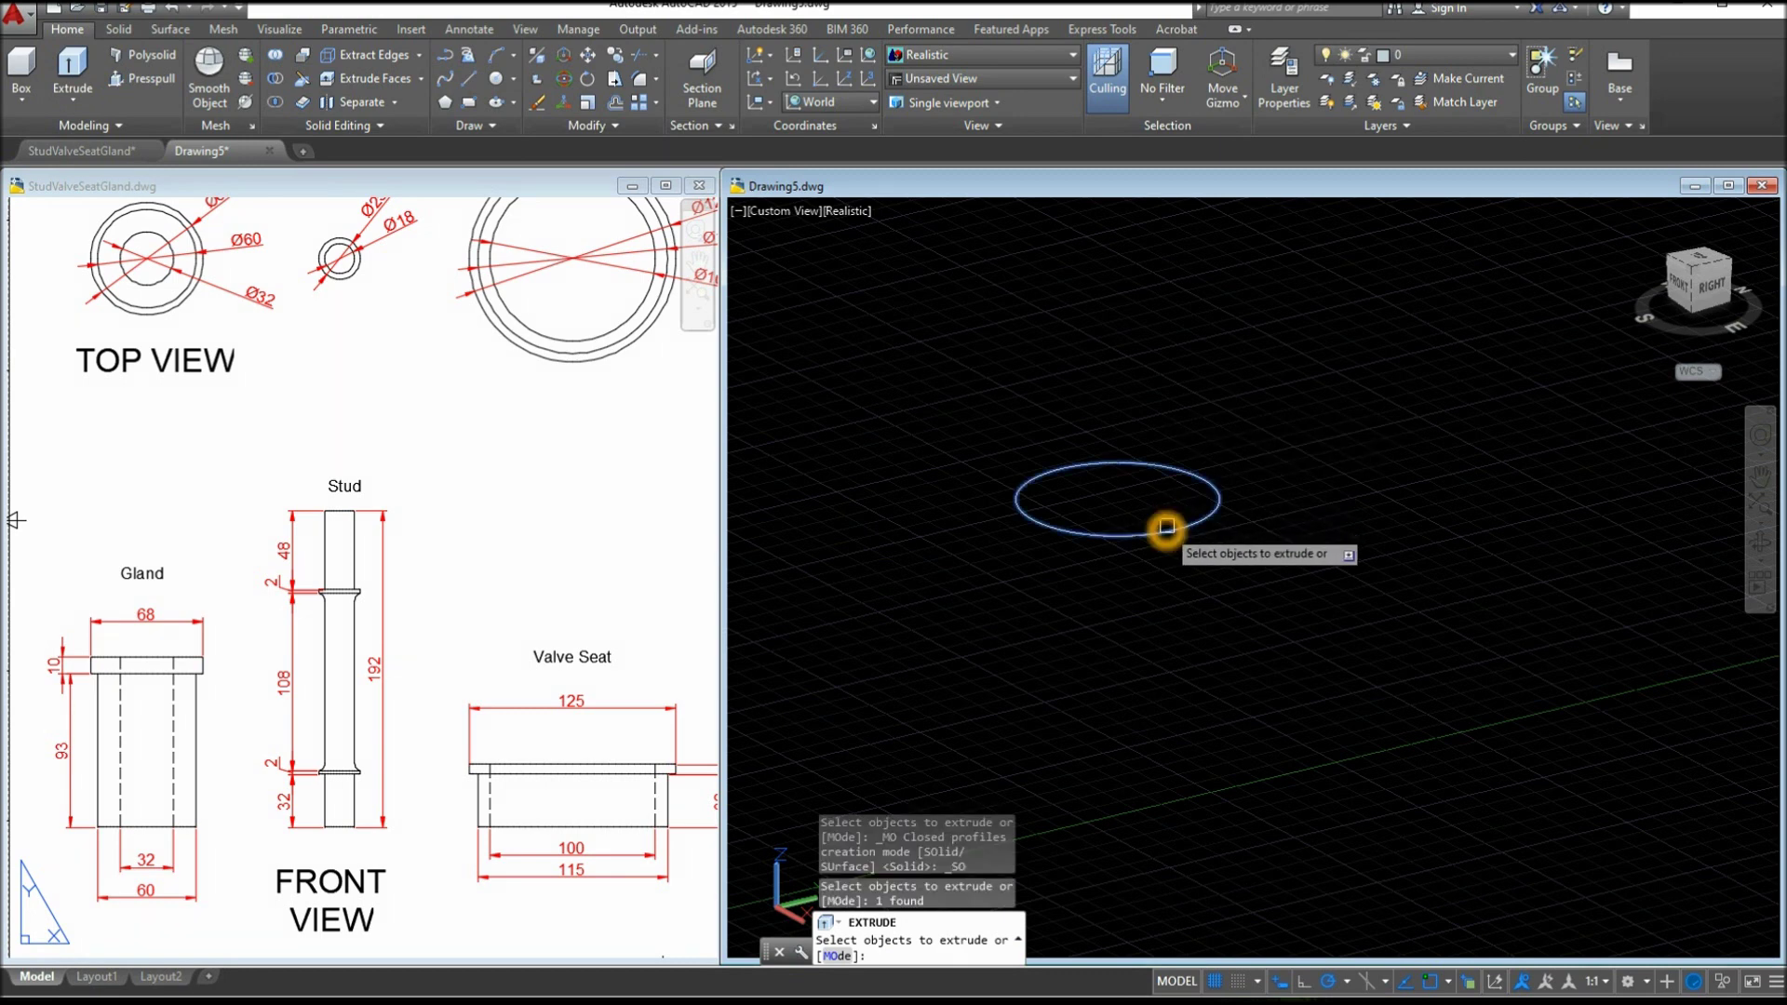
{"action": "right_click", "coordinate": [1209, 390]}
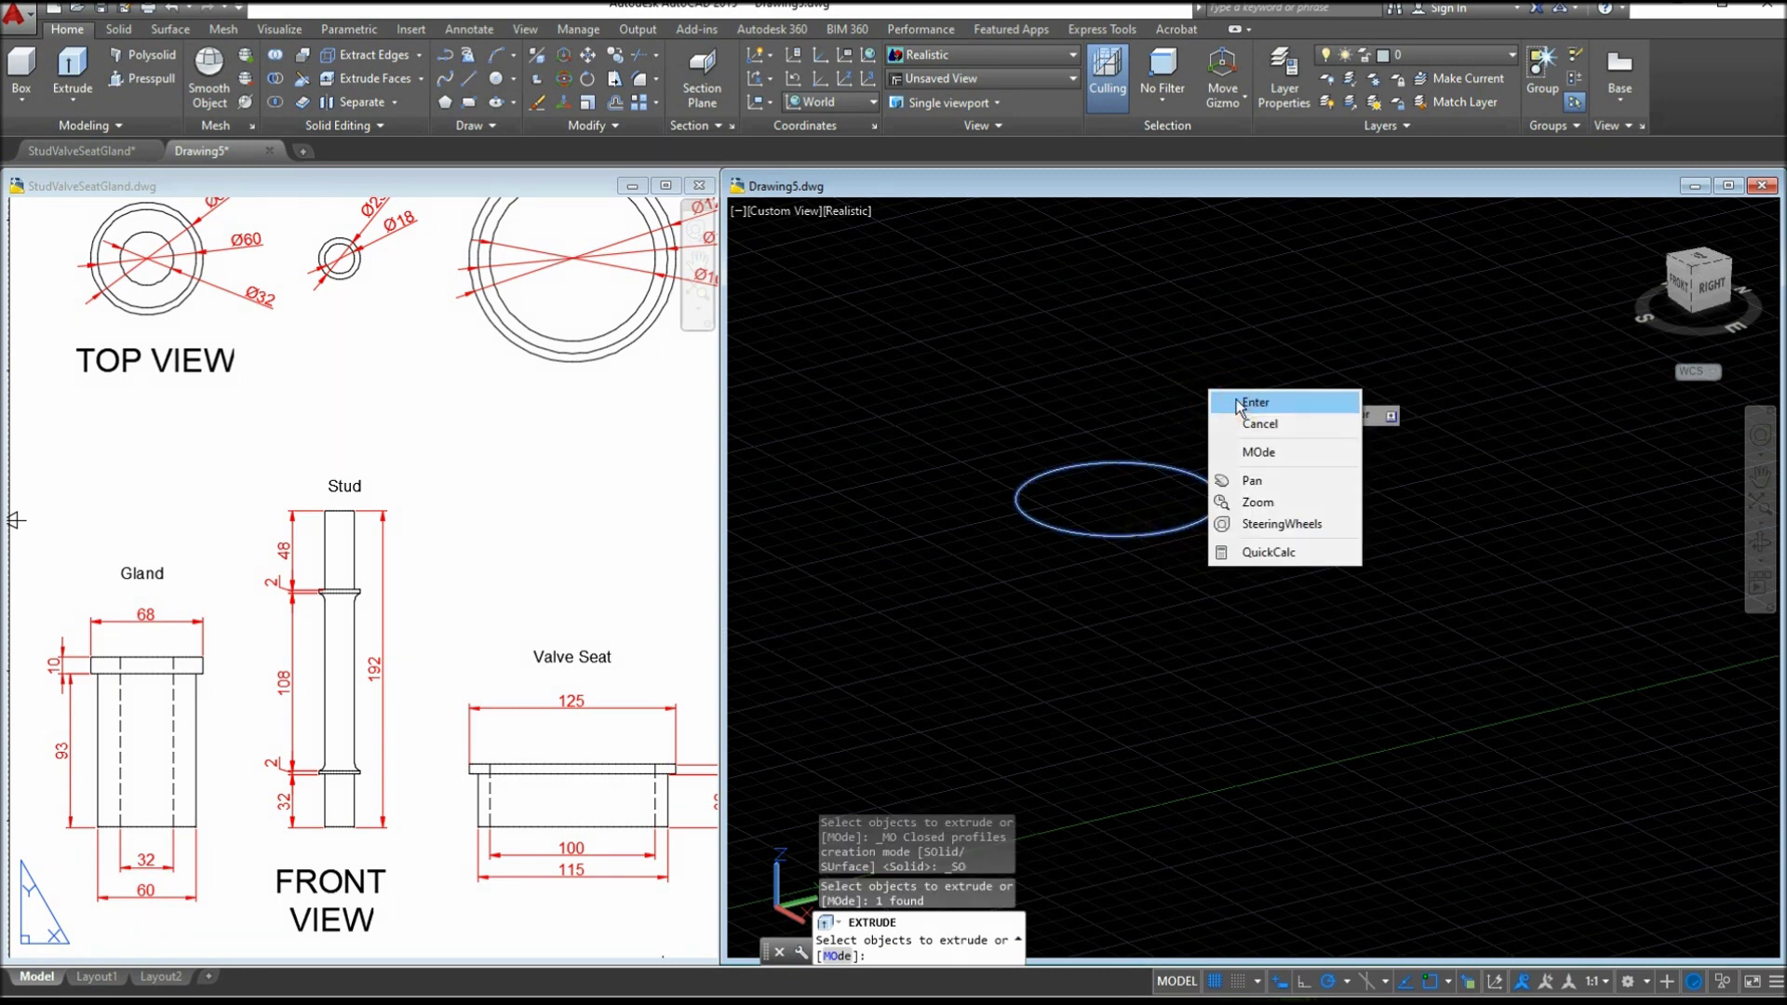
{"action": "left_click", "coordinate": [1252, 402]}
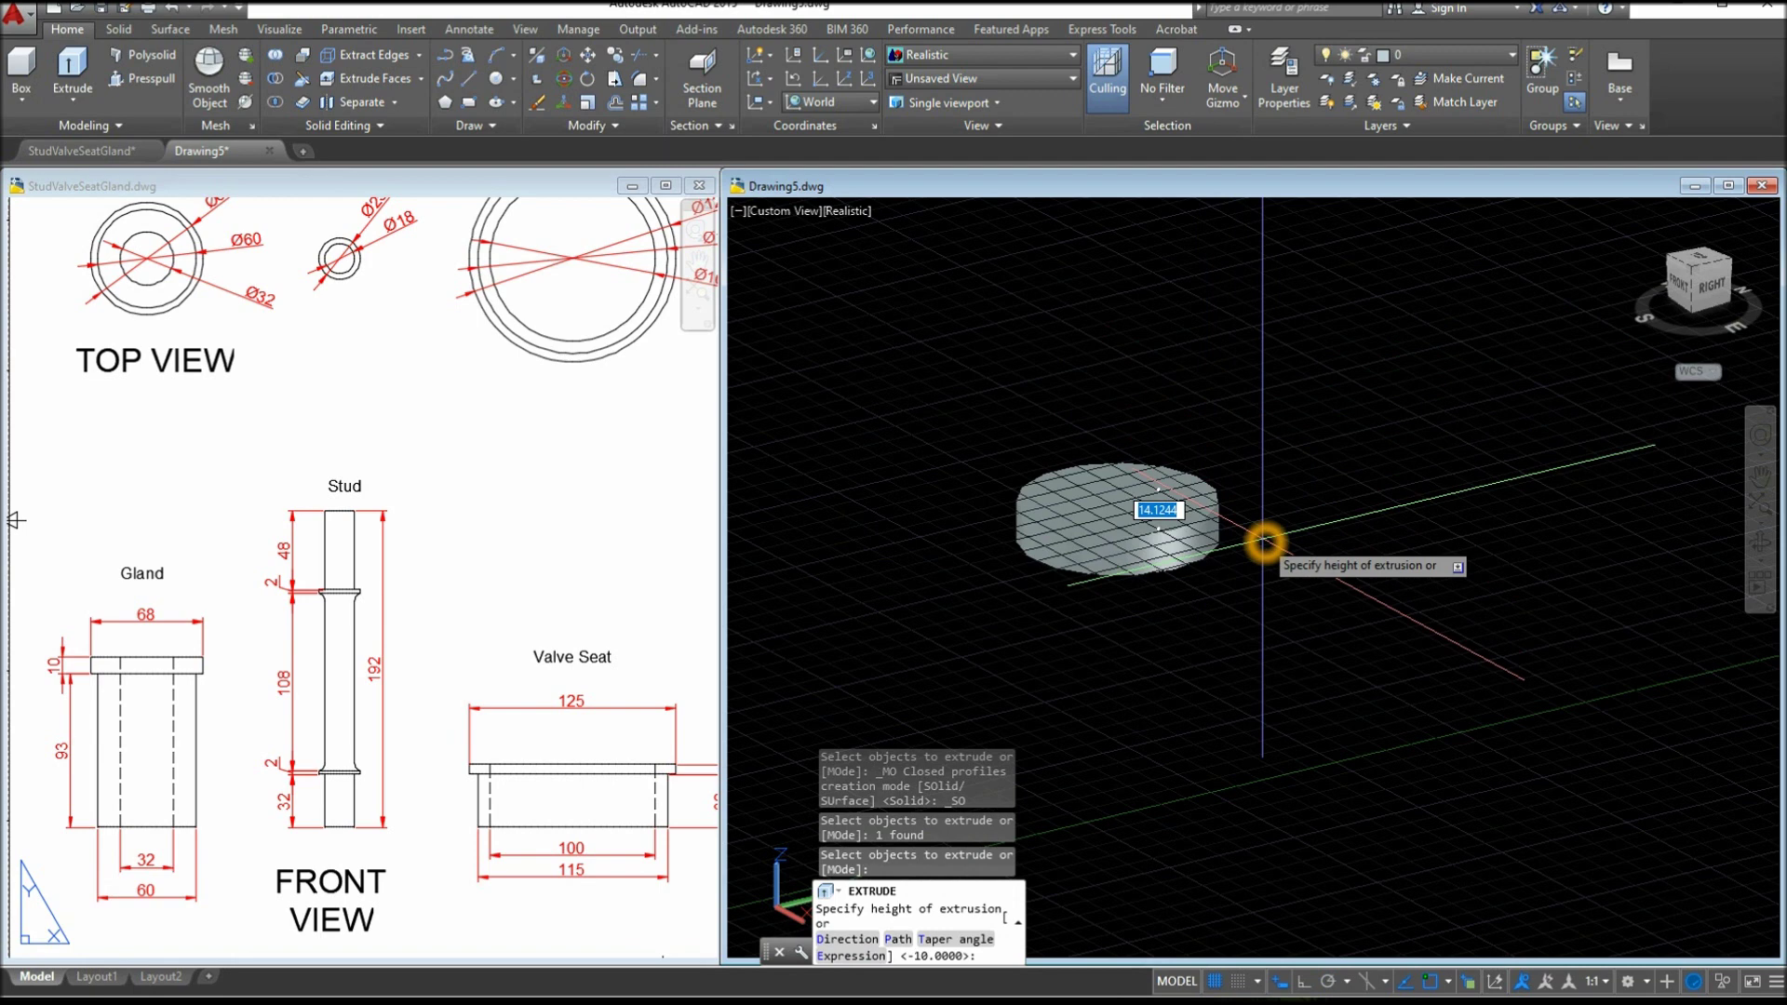
{"action": "type", "text": "10"}
{"action": "key", "text": "Return"}
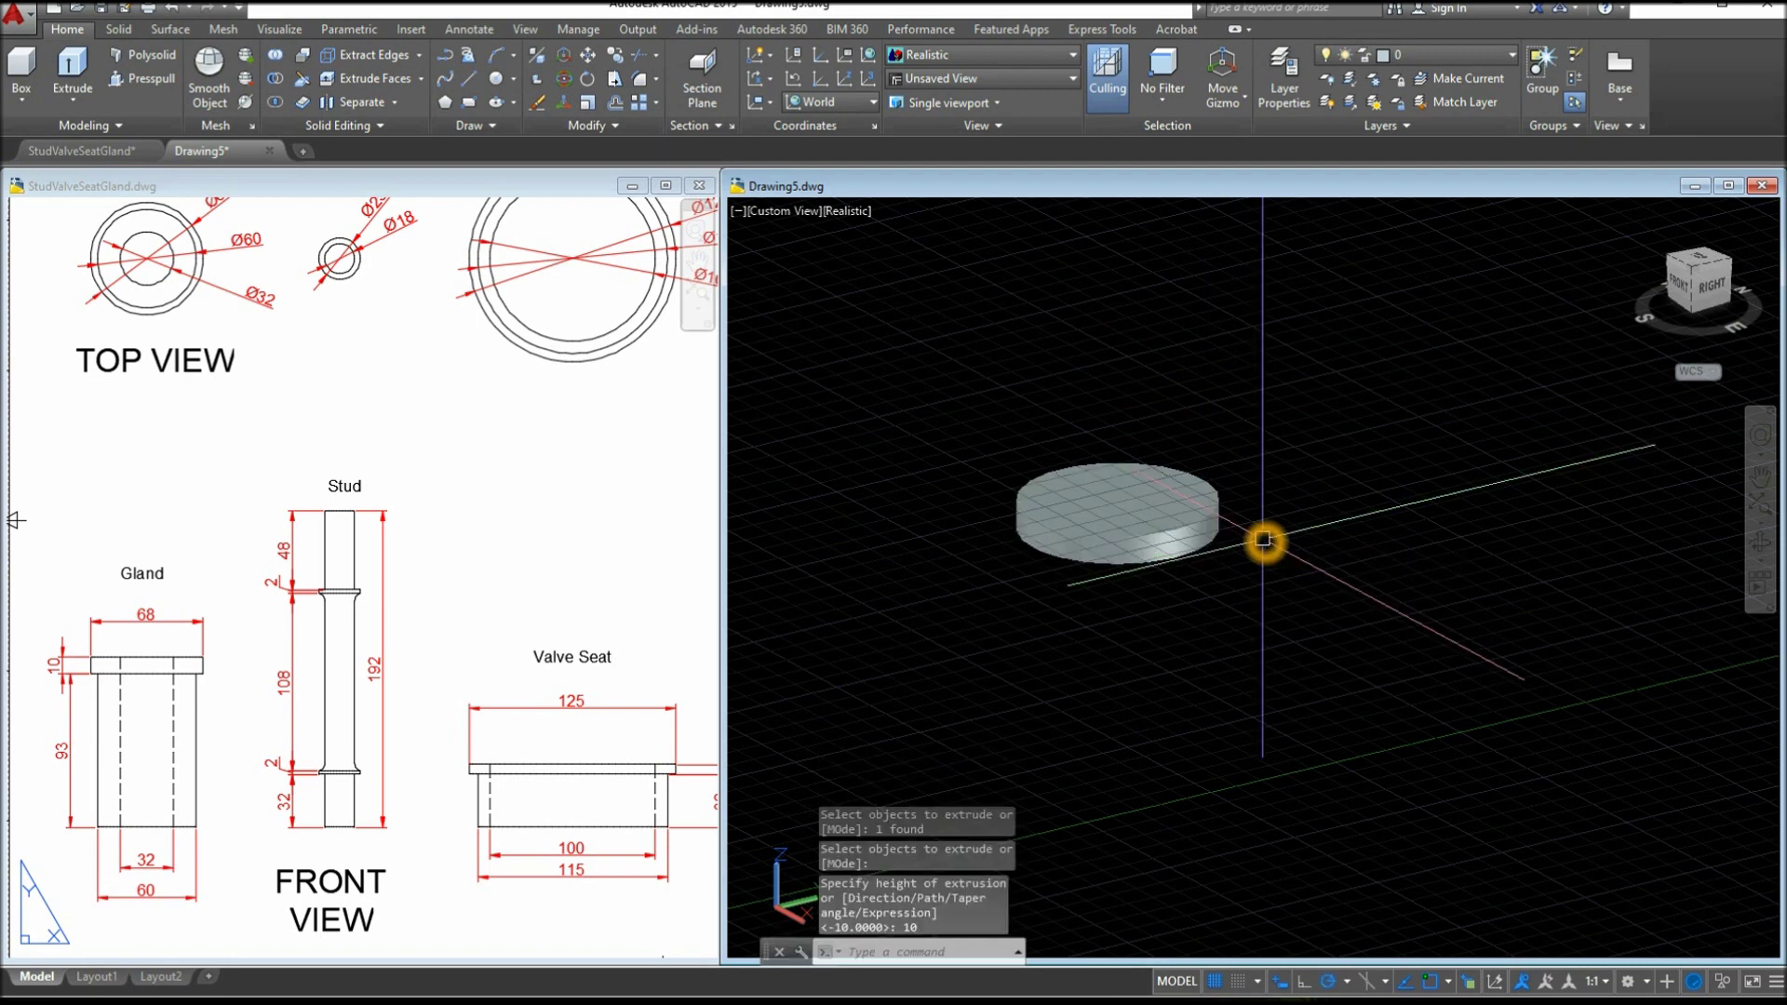
{"action": "left_click", "coordinate": [1213, 984]}
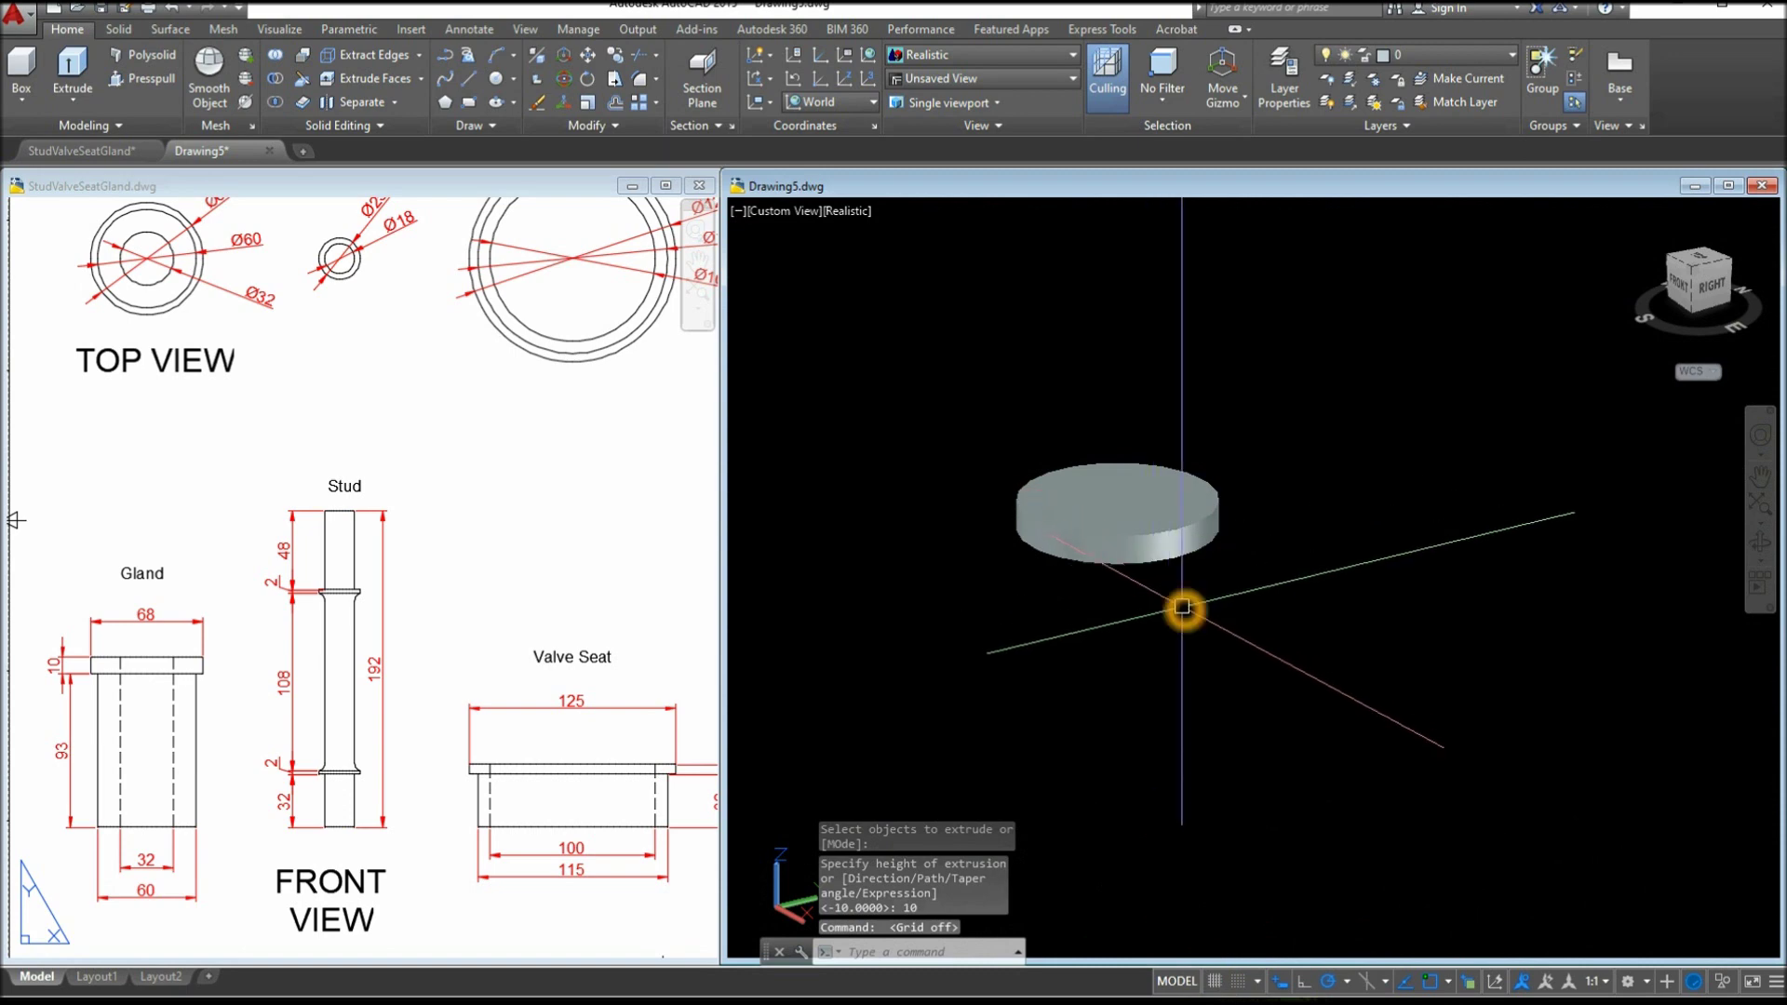
Draw a circle of diameter 60 on the underside of the gland's collar, centred on the disc
{"action": "left_click", "coordinate": [1232, 644]}
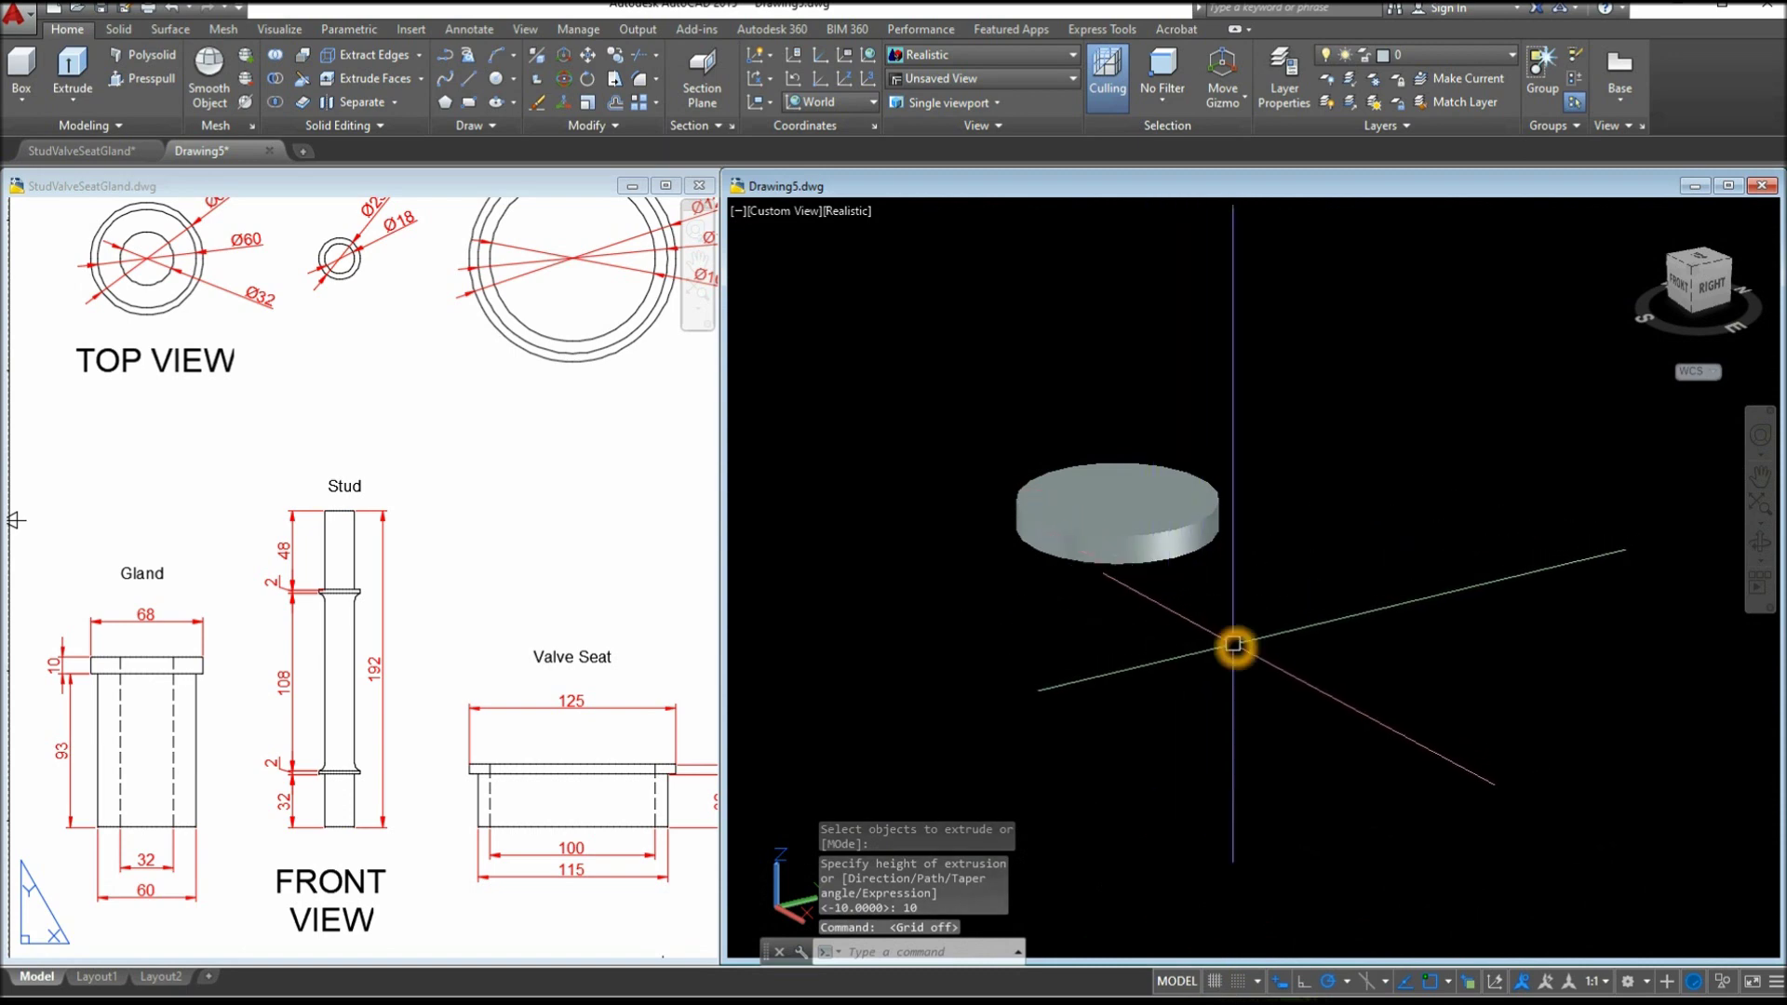
{"action": "middle_click_drag", "start_coordinate": [1234, 644], "coordinate": [1277, 482], "text": "shift"}
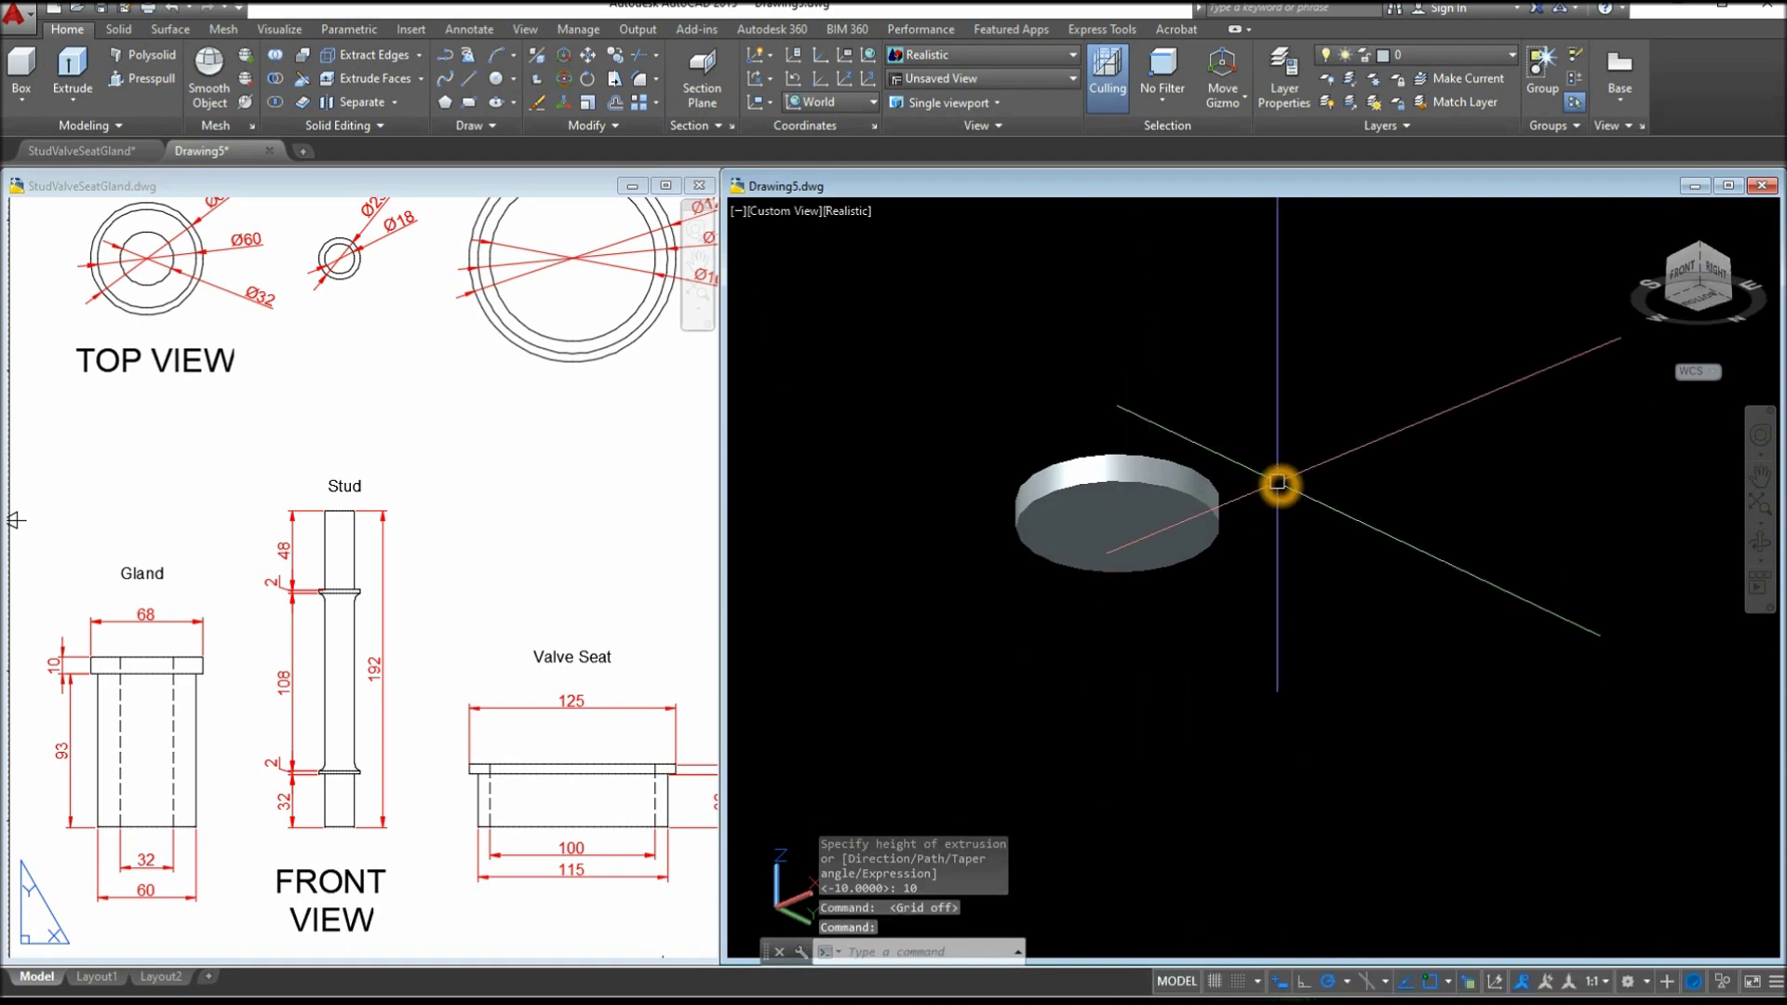
{"action": "key", "text": "Return"}
{"action": "left_click", "coordinate": [1117, 524]}
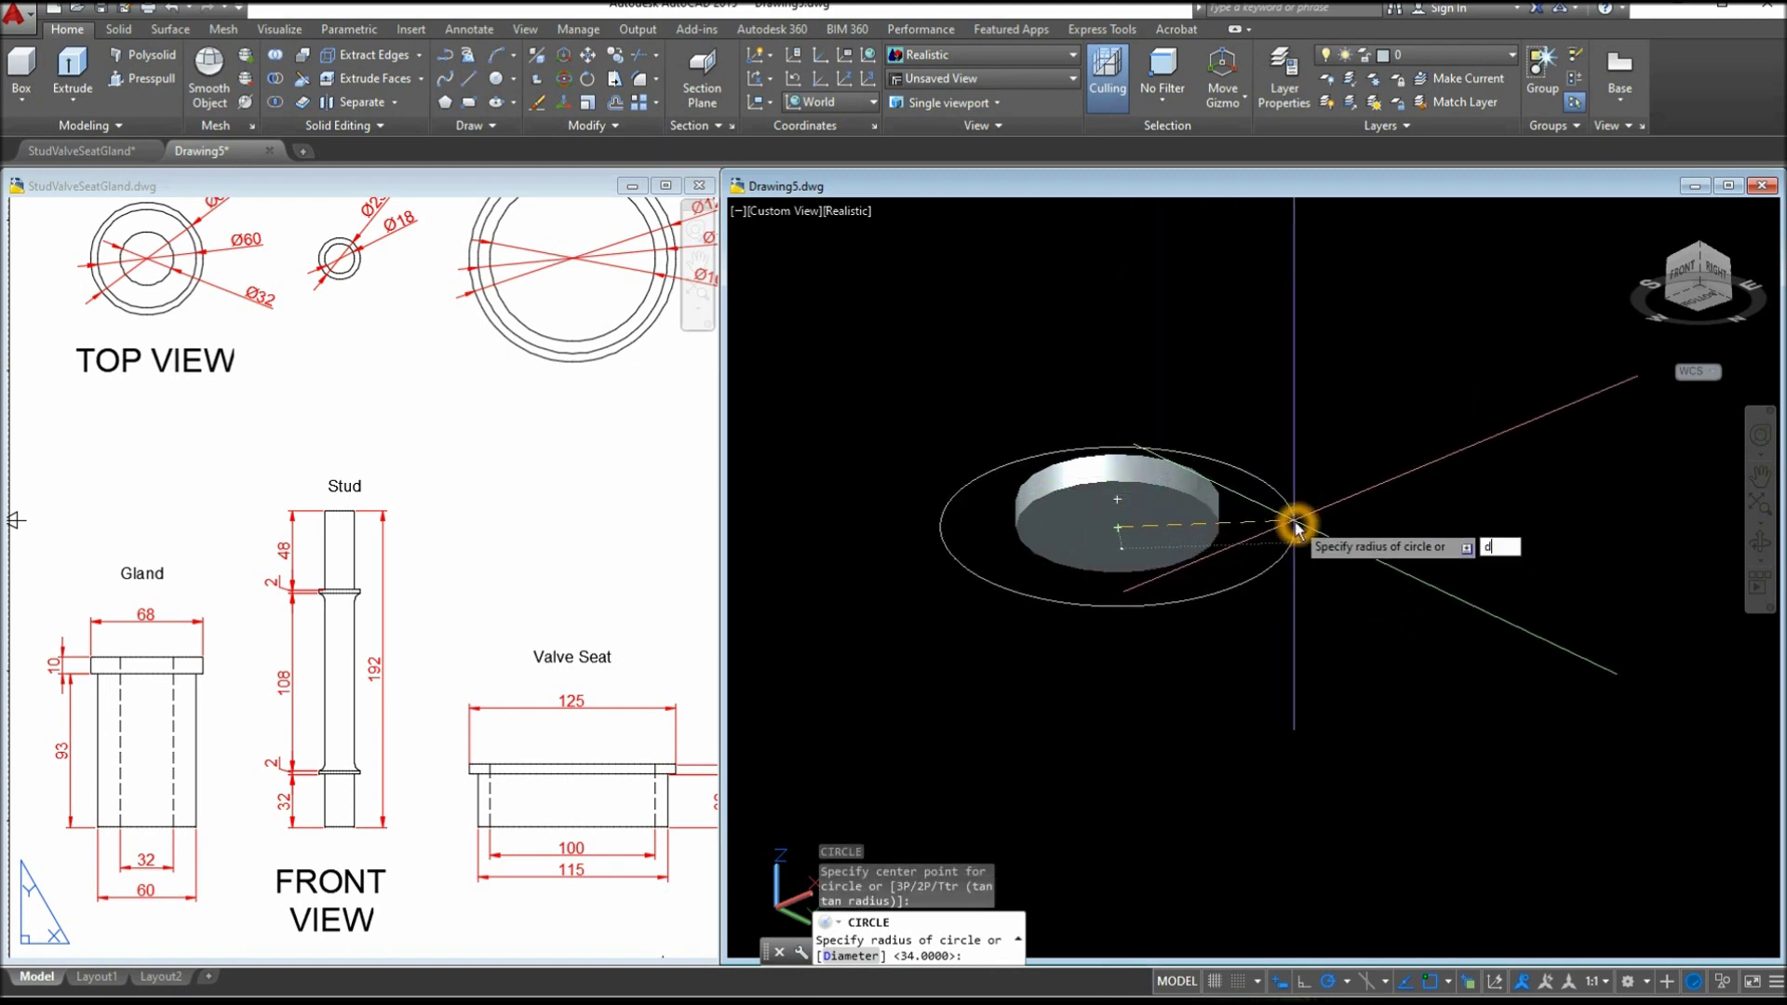
{"action": "key", "text": "Return"}
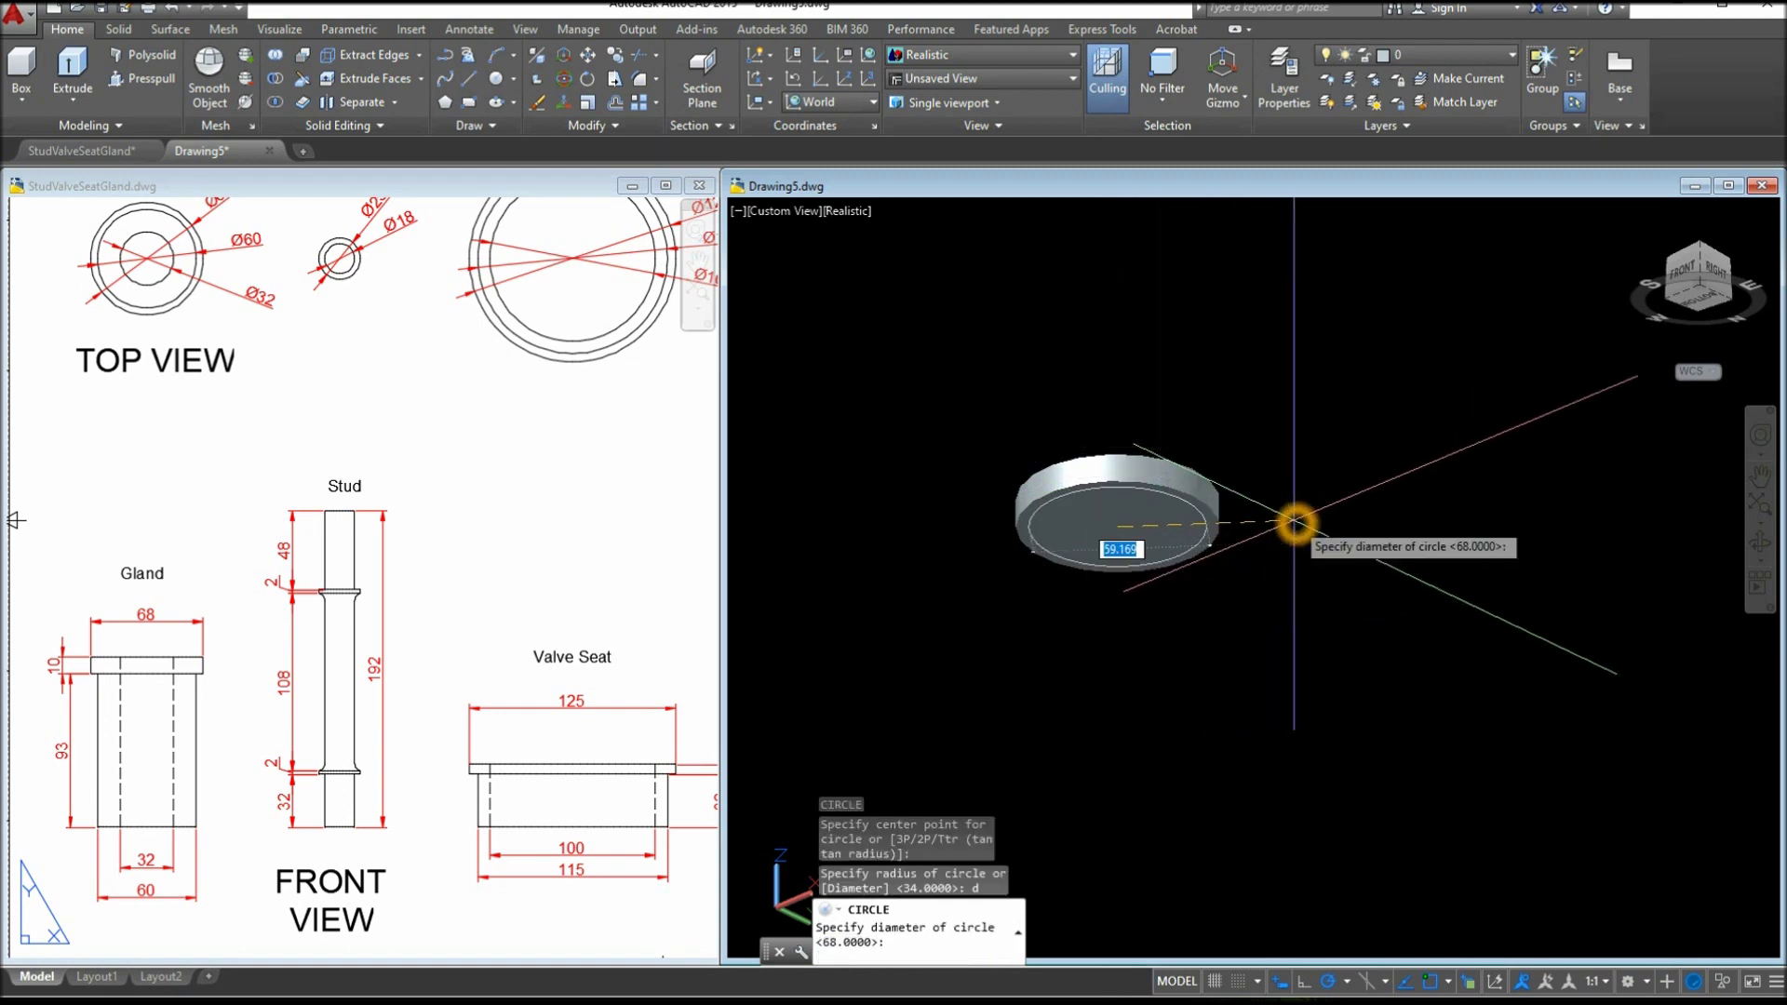
{"action": "key", "text": "Return"}
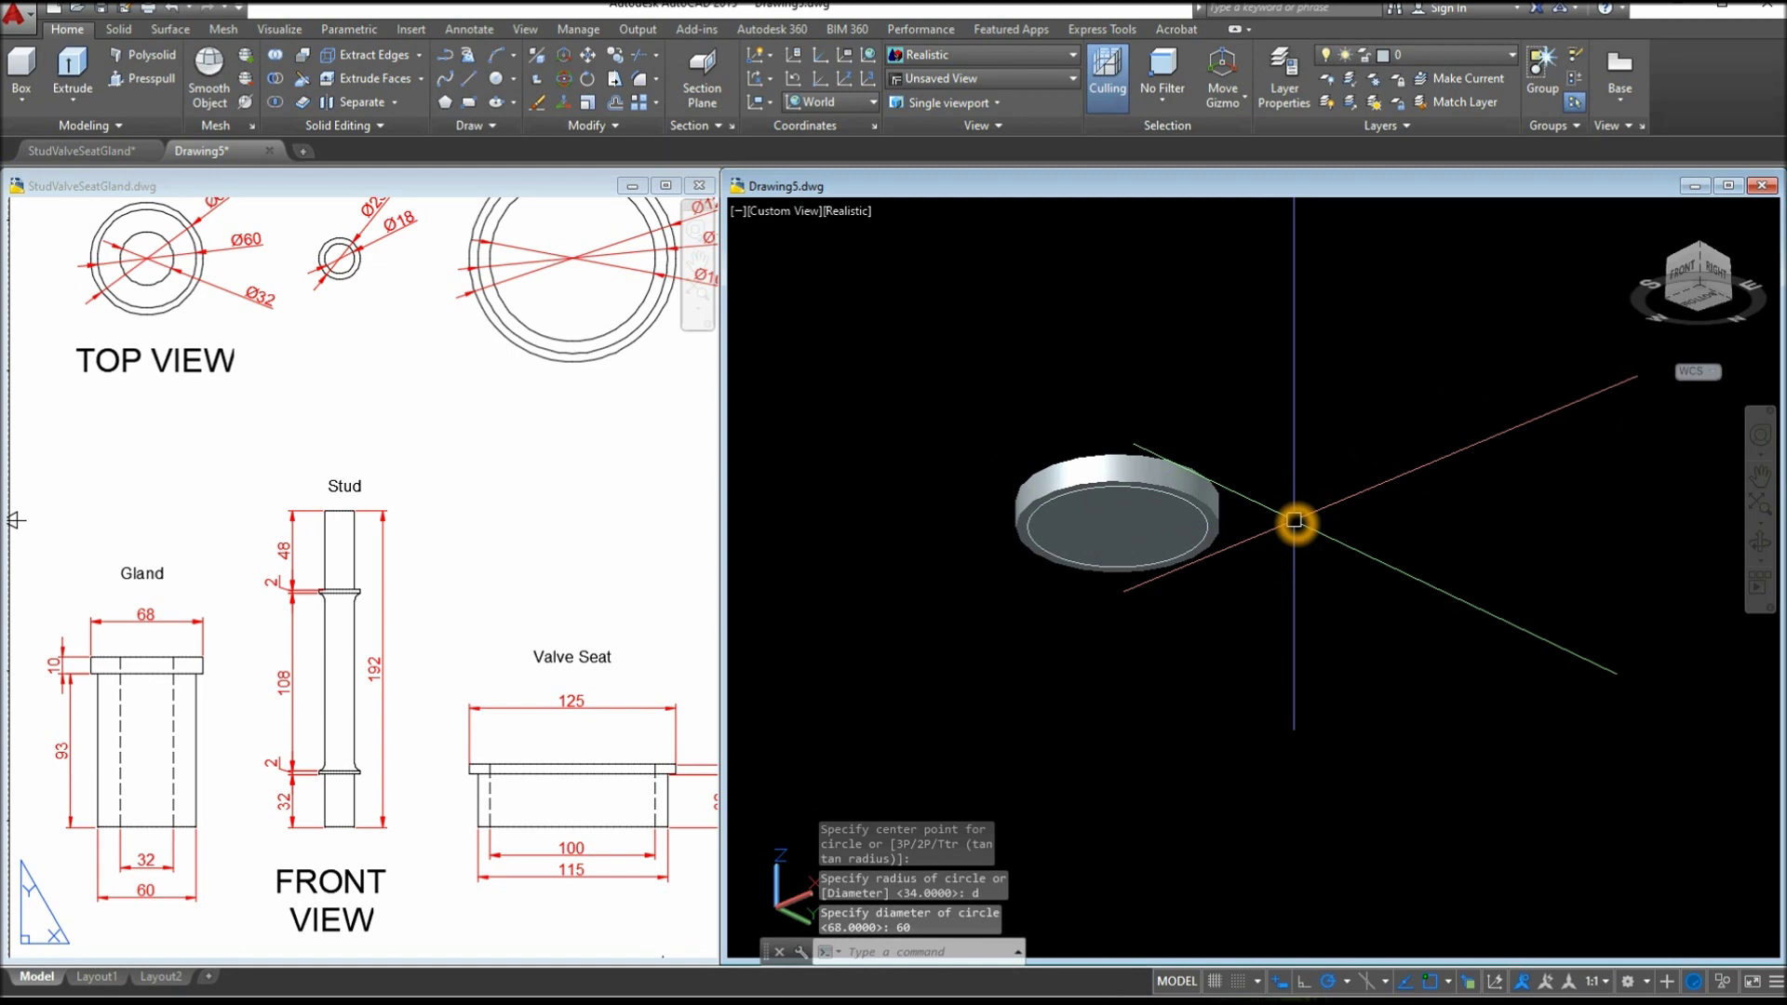
Check the gland's body dimensions in the reference front view and extrude the diameter 60 circle downward by 93
{"action": "left_click", "coordinate": [283, 893]}
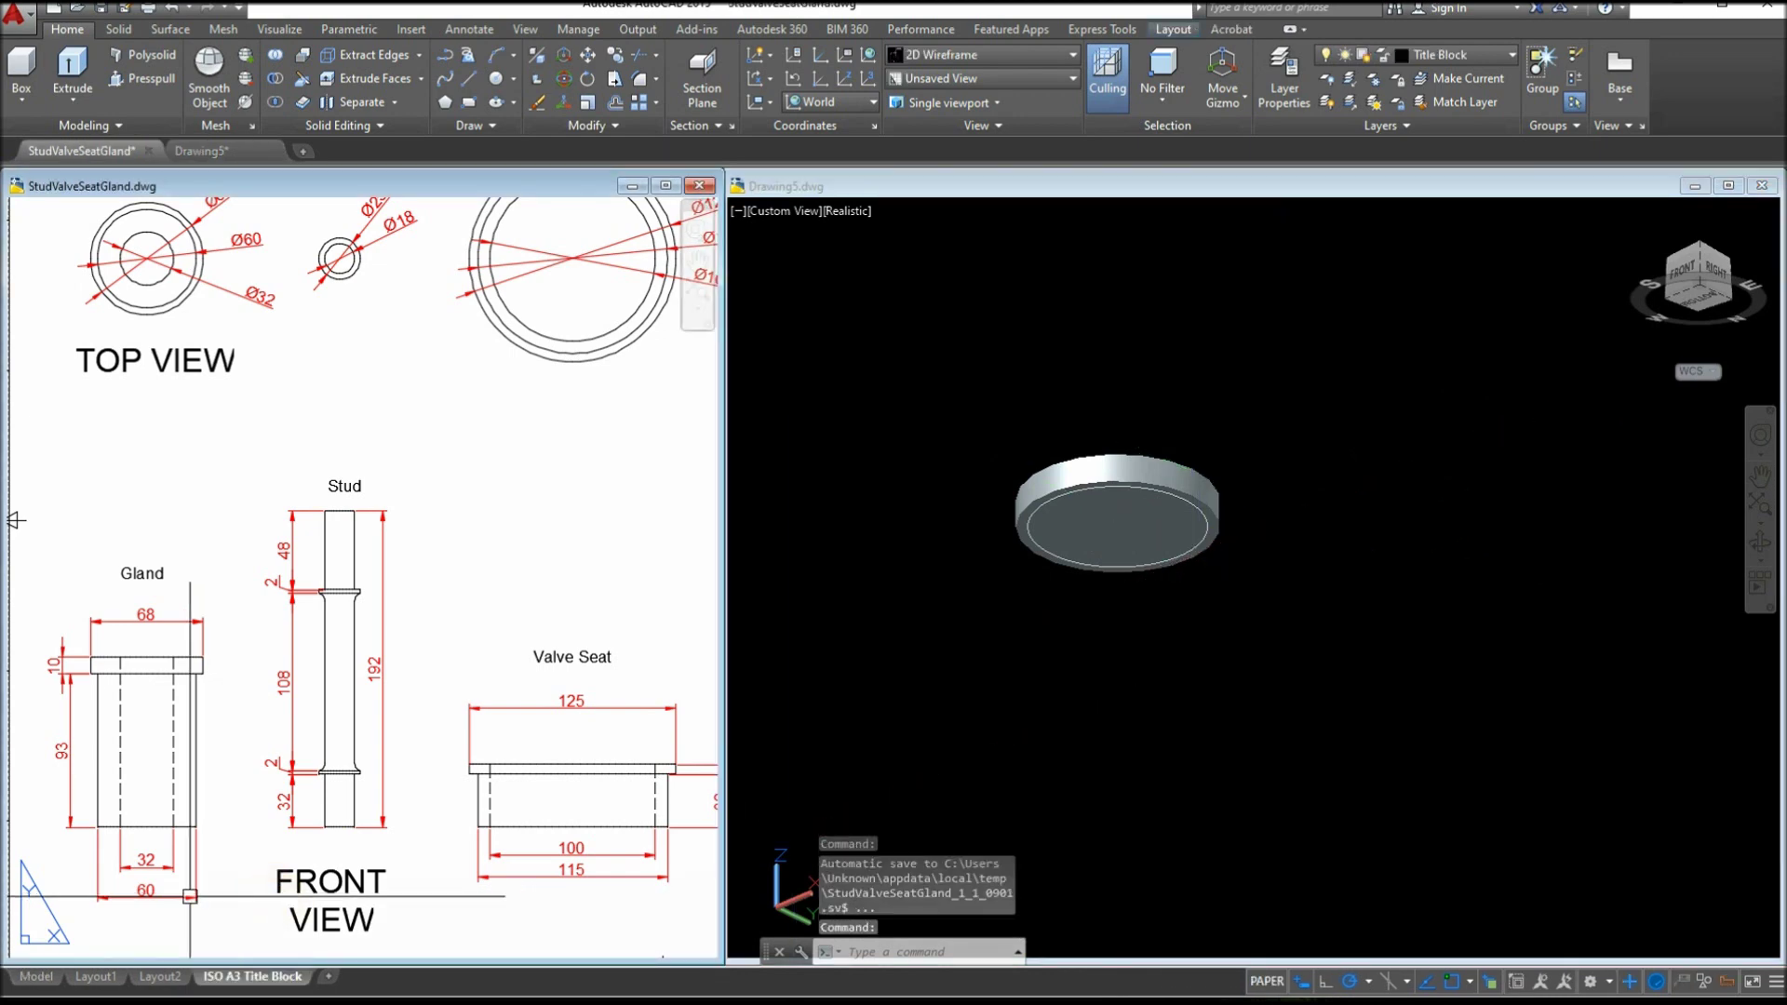
{"action": "scroll", "coordinate": [190, 897], "scroll_direction": "up", "scroll_amount": 3}
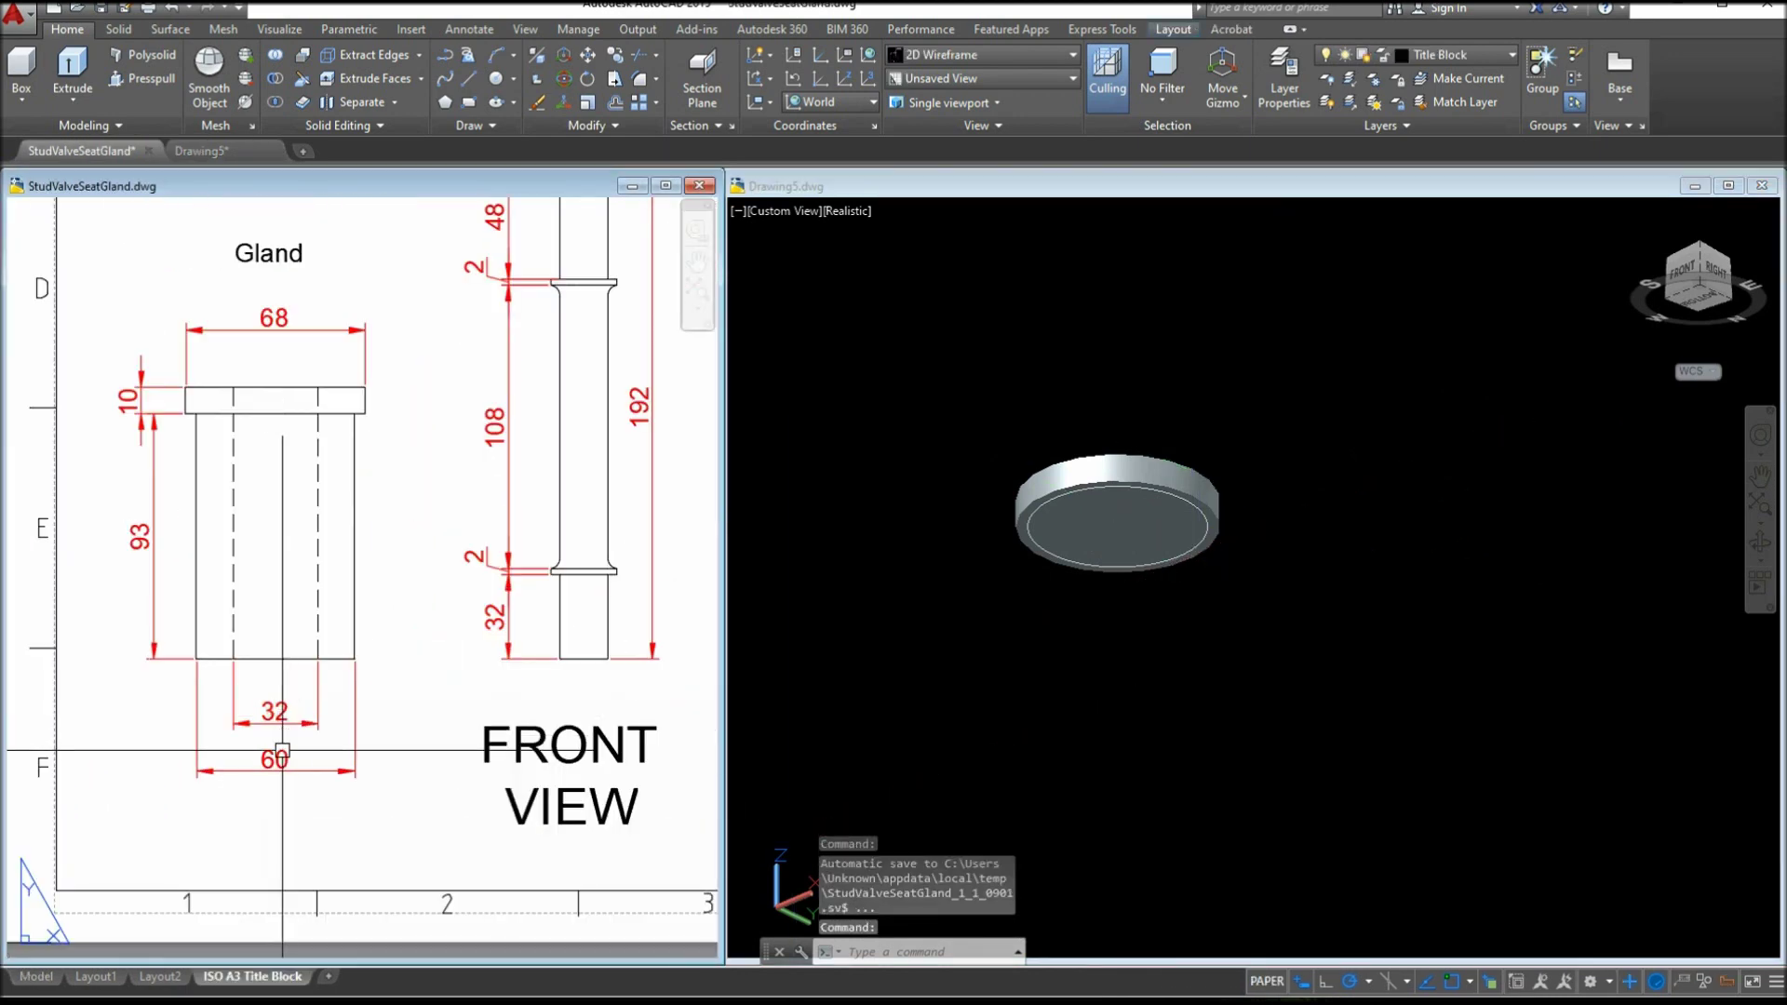
{"action": "left_click", "coordinate": [282, 766]}
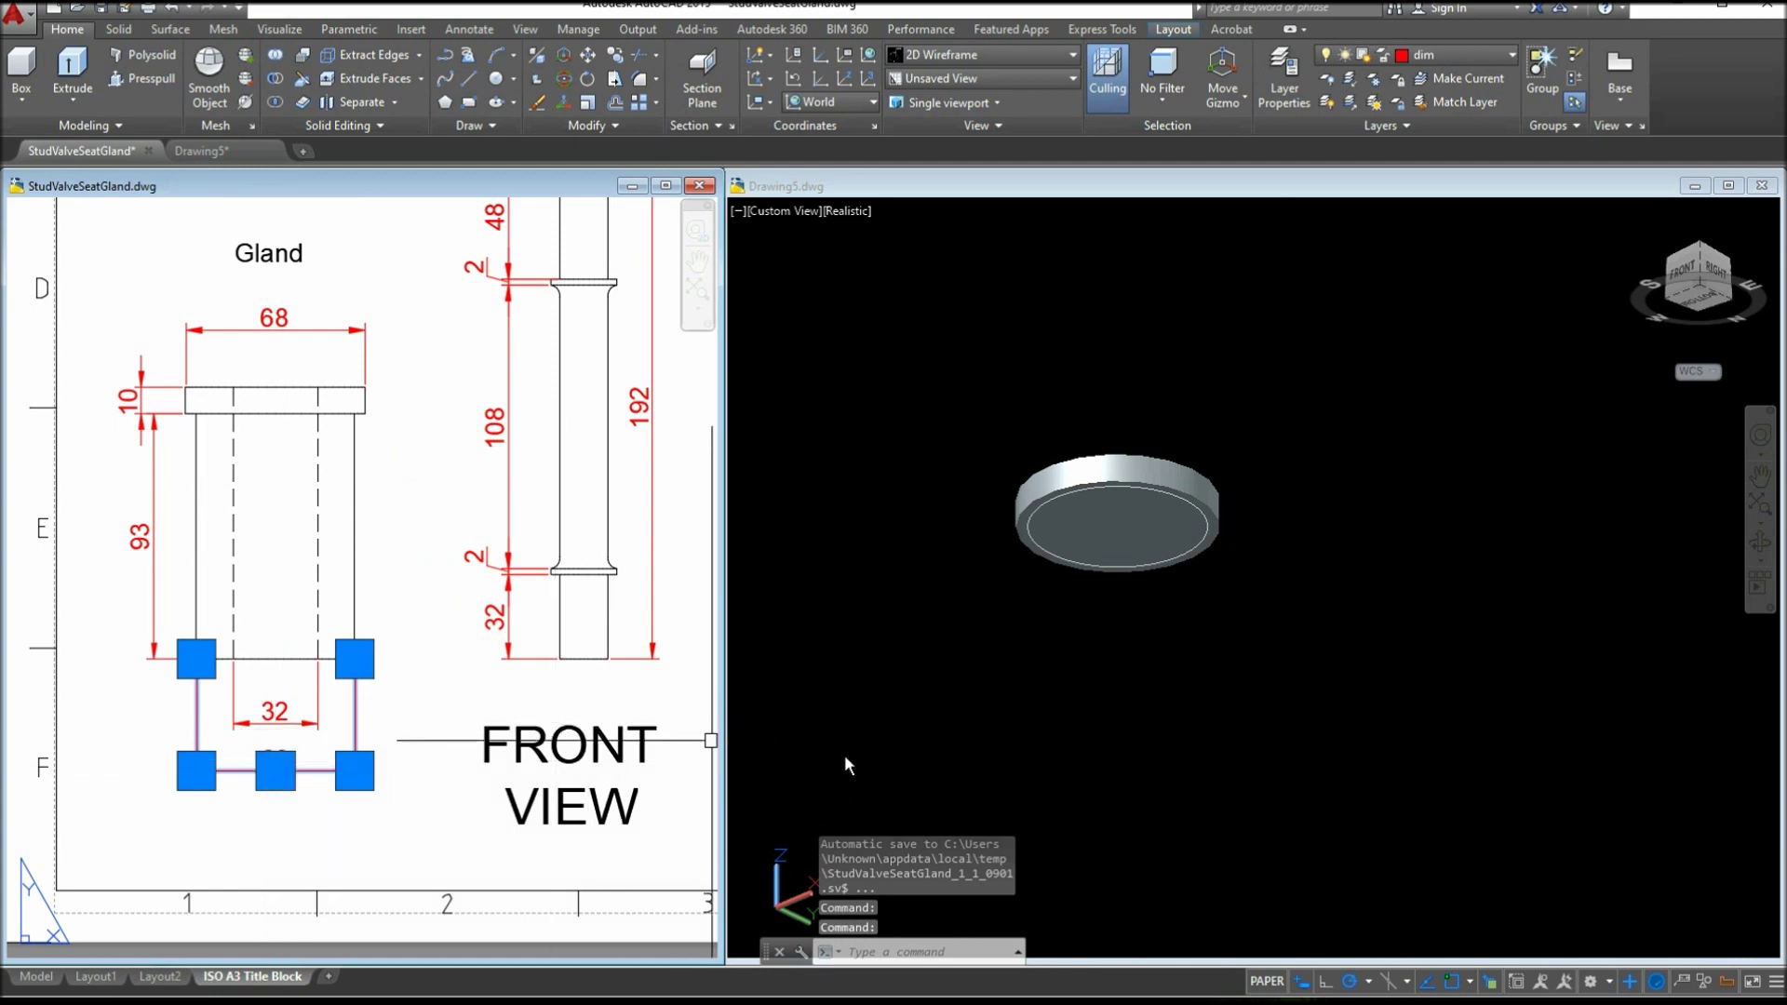
{"action": "key", "text": "Escape"}
{"action": "left_click", "coordinate": [1061, 742]}
{"action": "left_click", "coordinate": [1047, 549]}
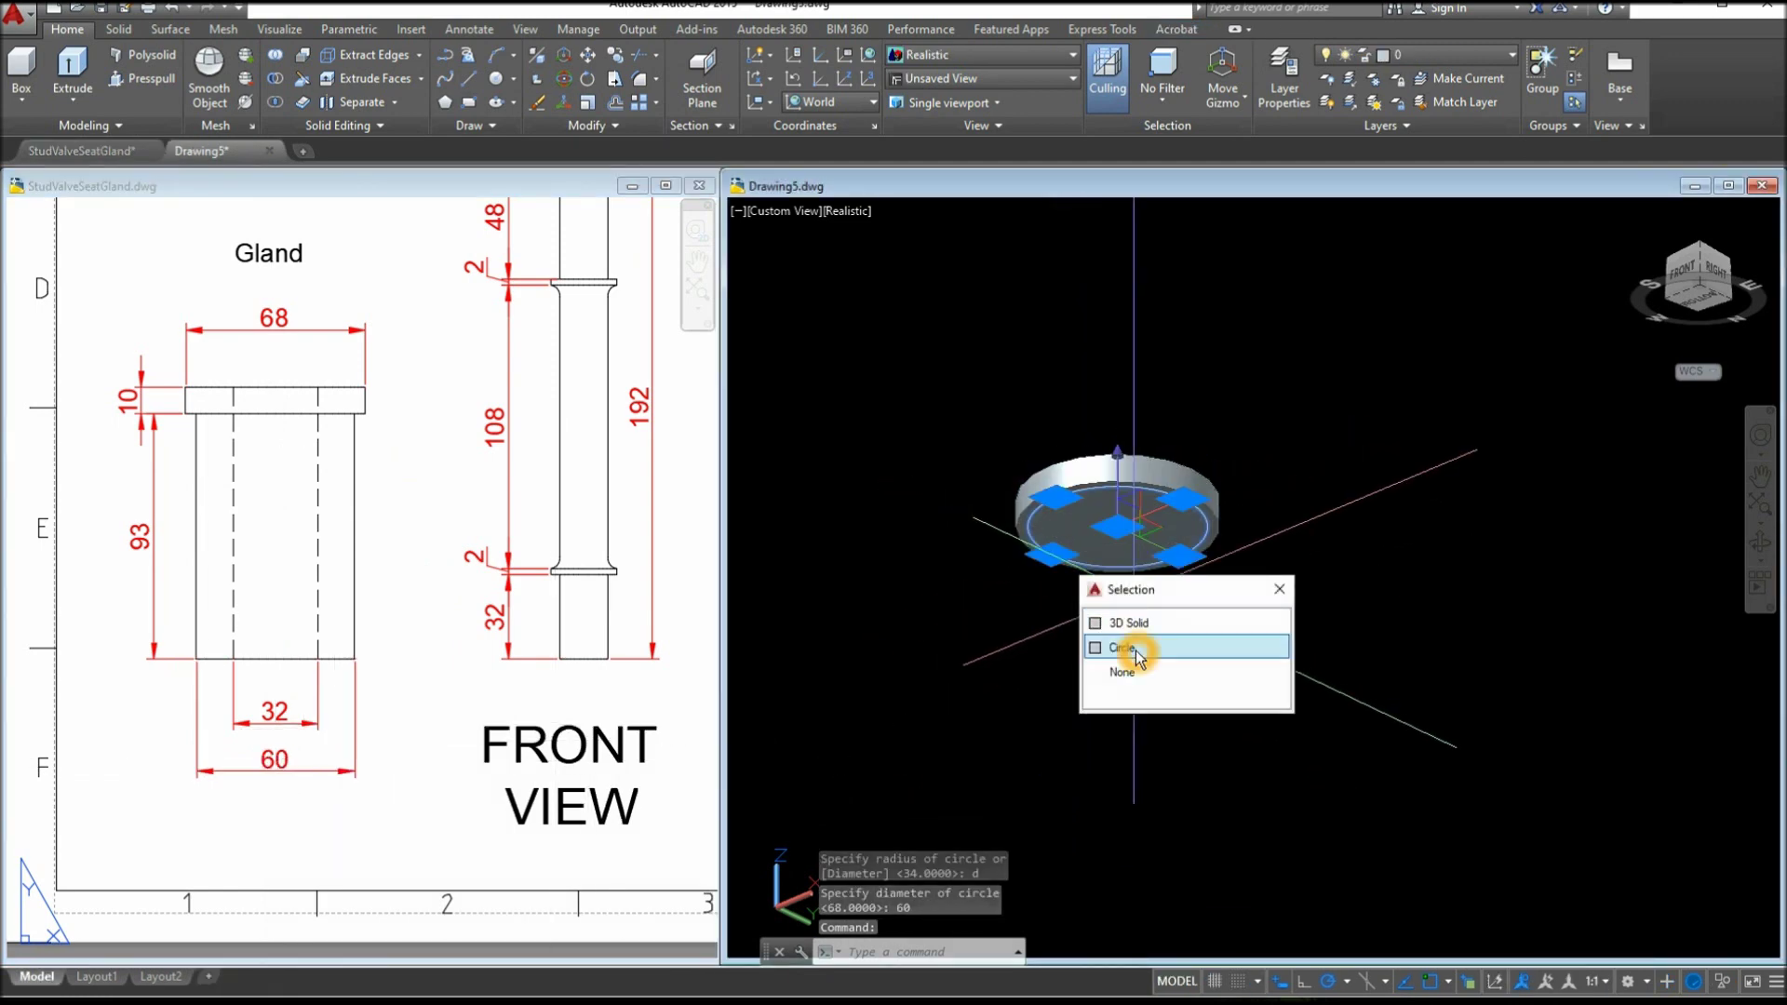
{"action": "left_click", "coordinate": [1136, 648]}
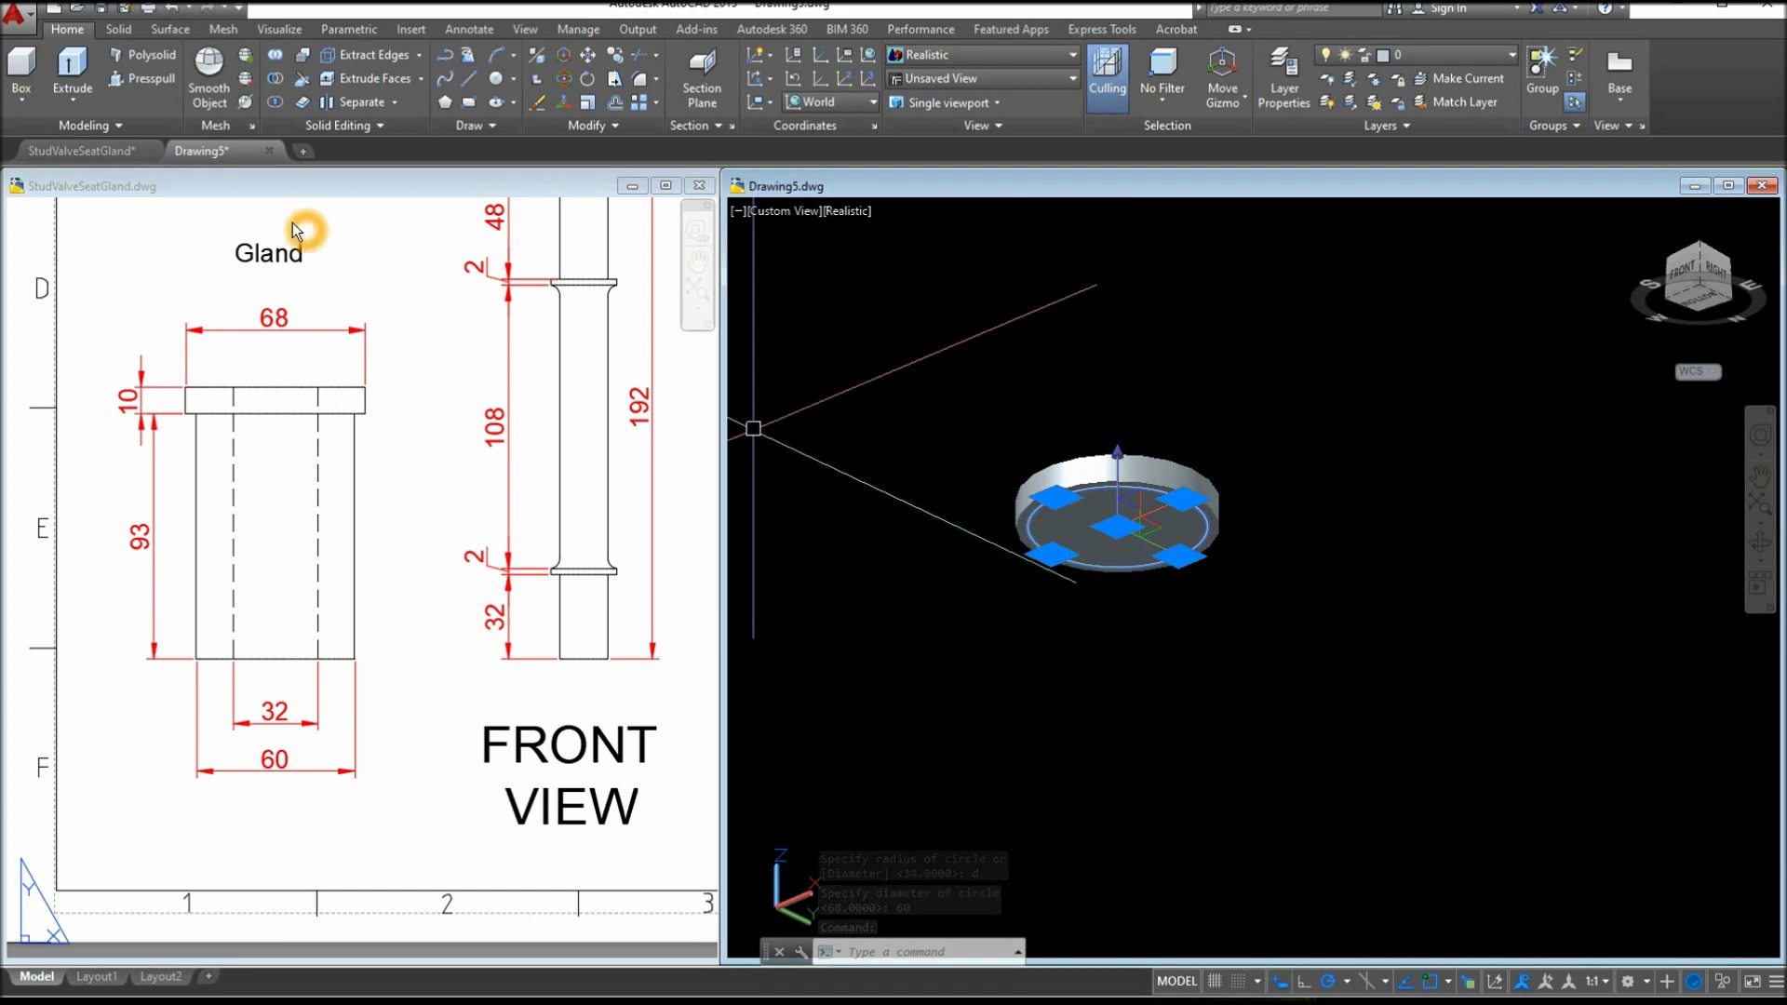
{"action": "left_click", "coordinate": [70, 57]}
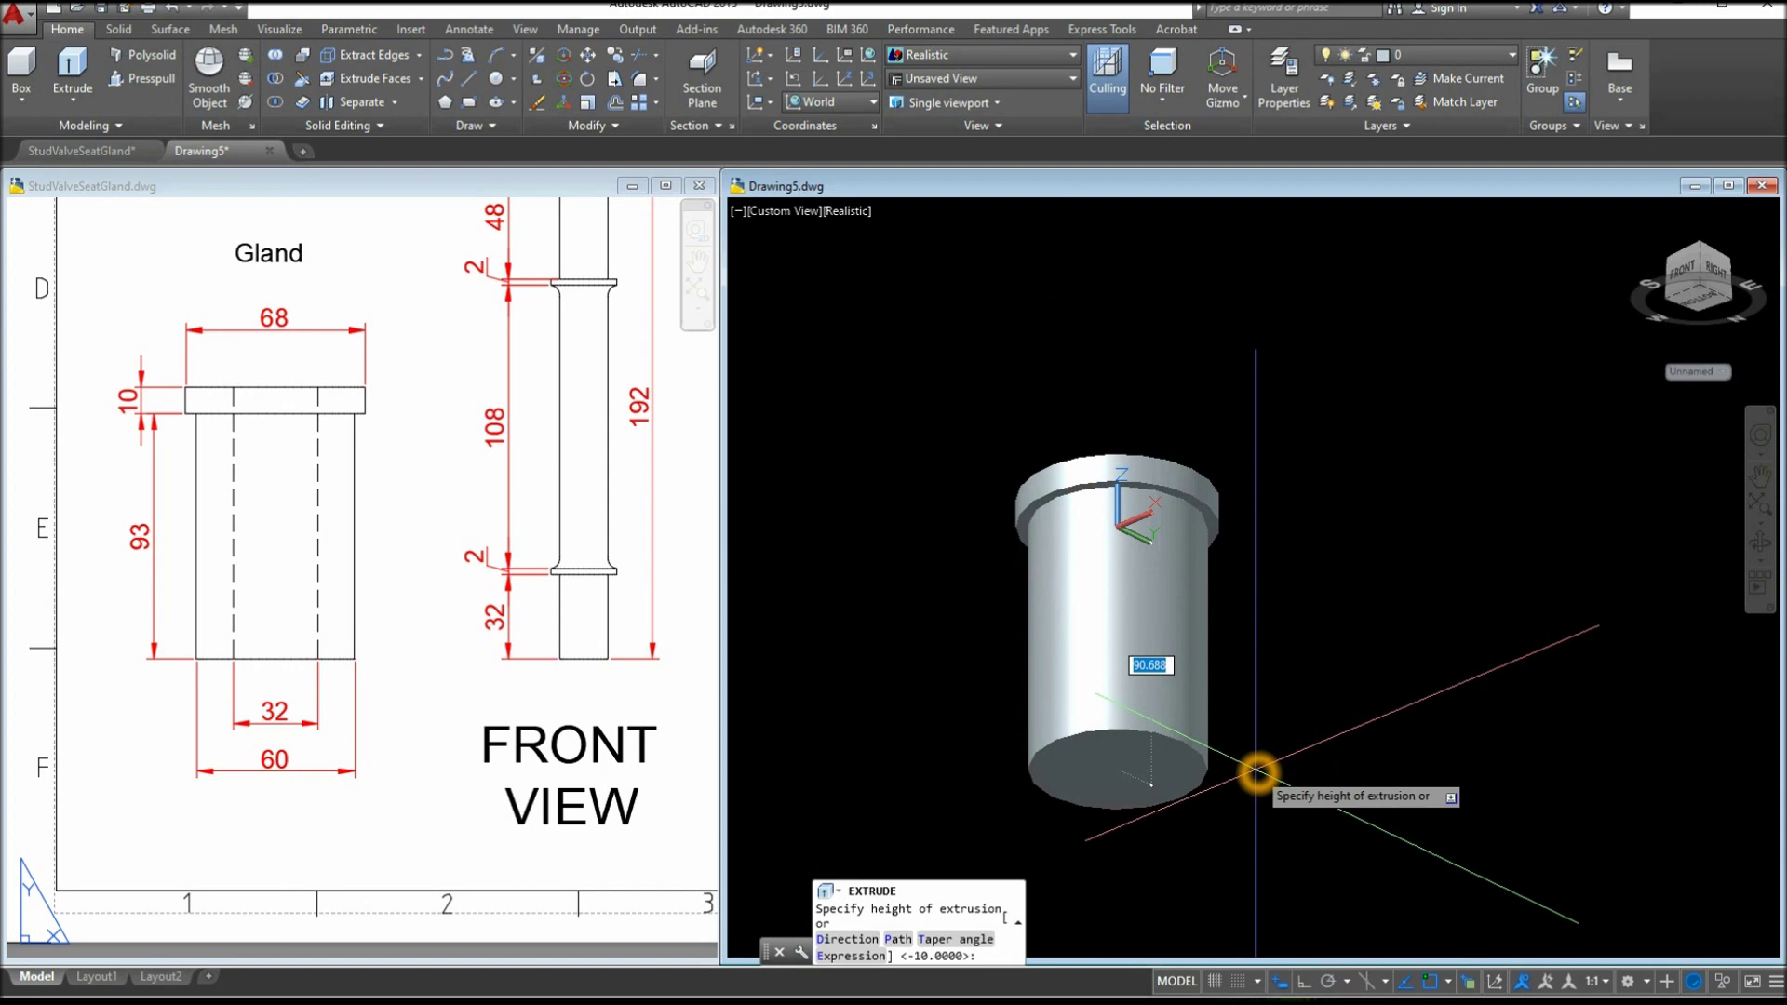
{"action": "key", "text": "Return"}
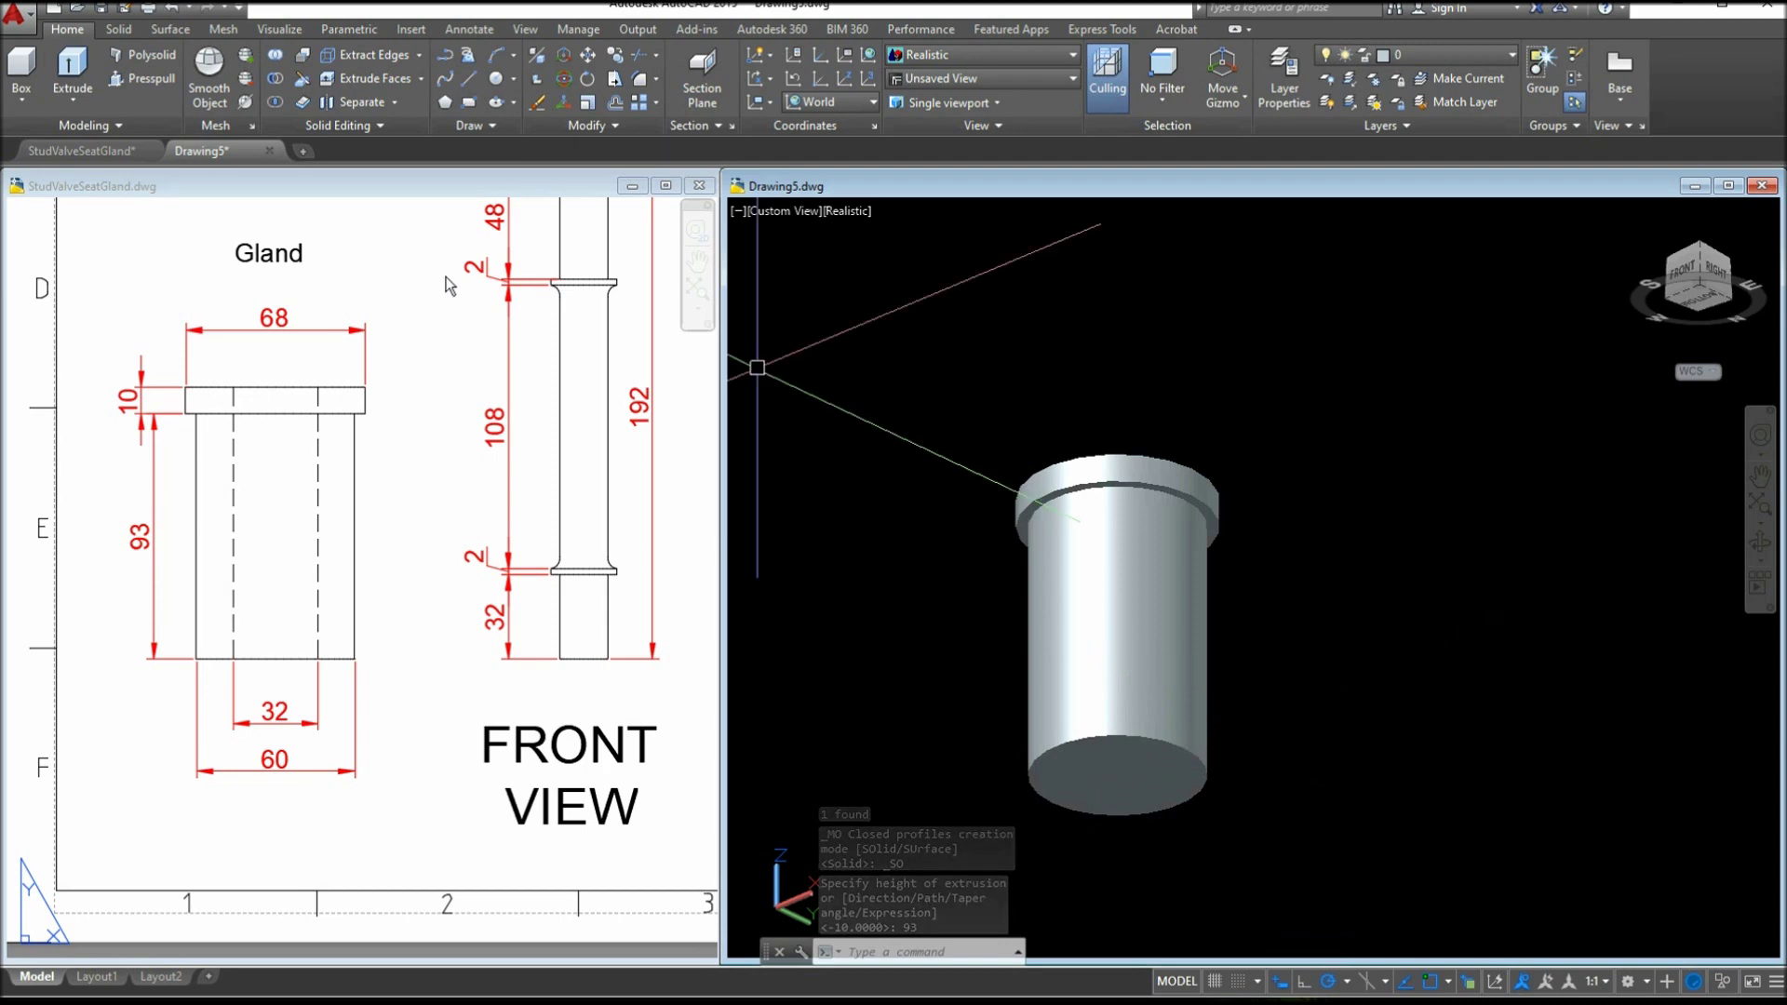
Unite the gland's collar and cylindrical body into one solid
{"action": "left_click", "coordinate": [275, 58]}
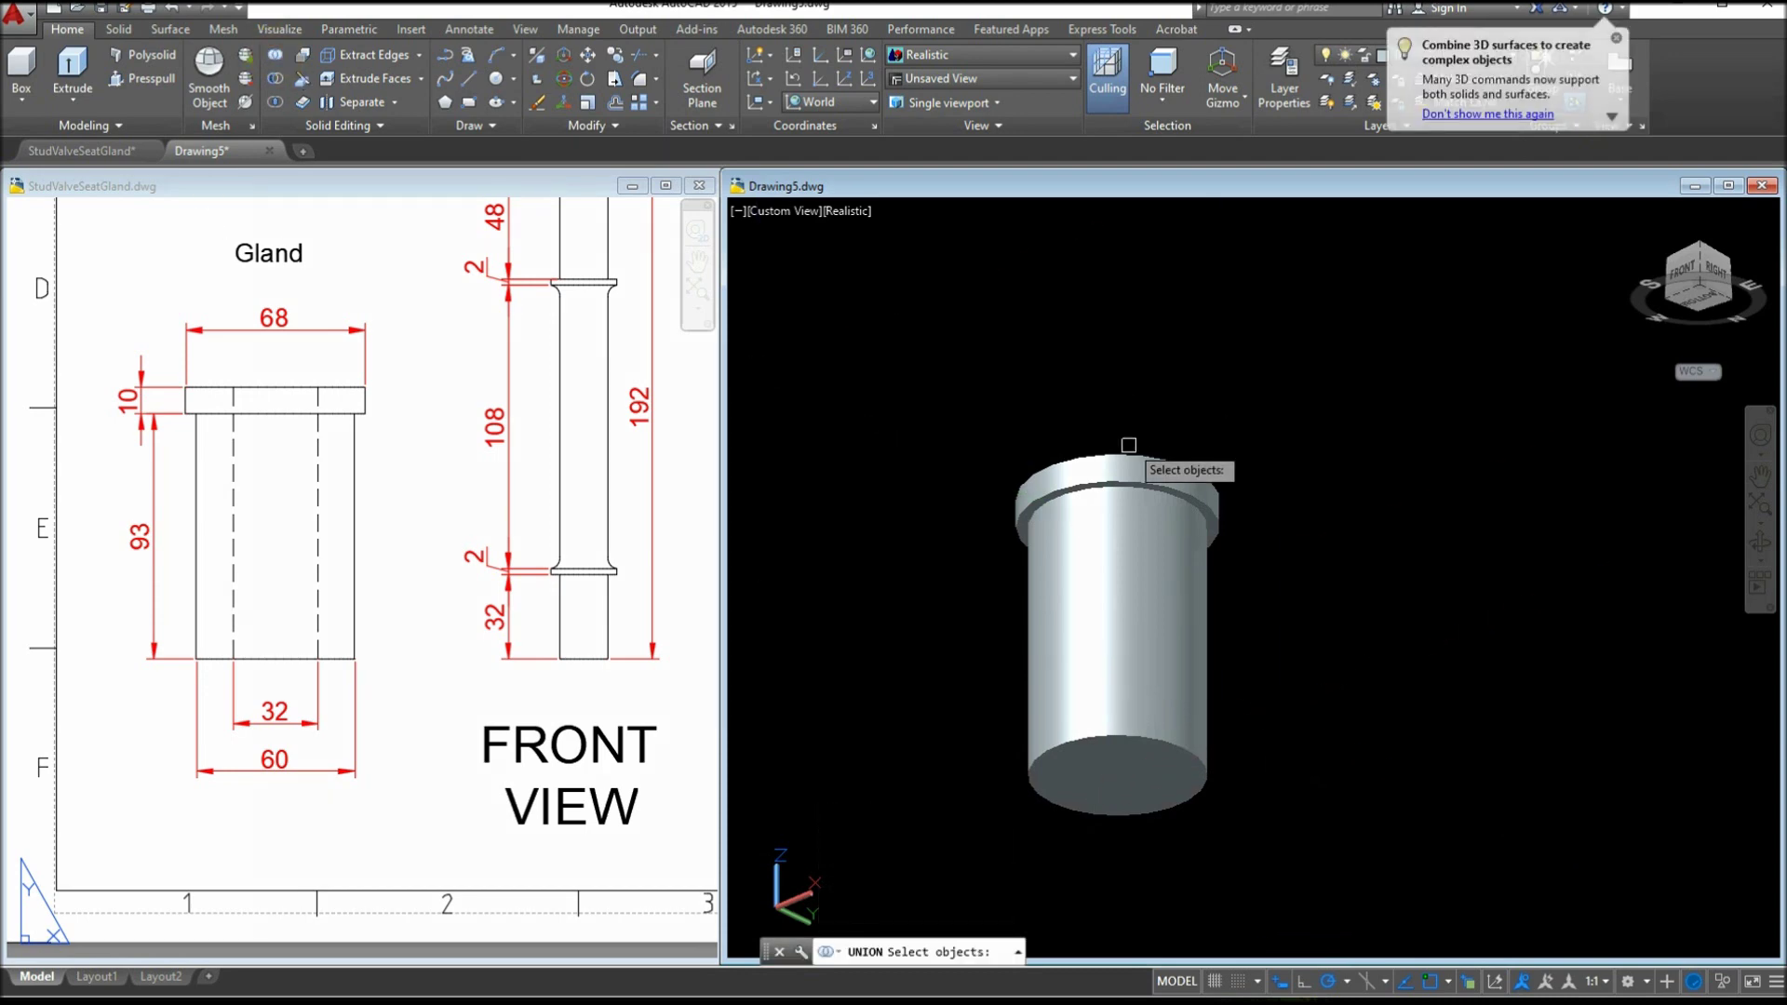
{"action": "left_click", "coordinate": [1147, 491]}
{"action": "left_click", "coordinate": [1137, 547]}
{"action": "left_click", "coordinate": [1142, 554]}
{"action": "key", "text": "Return"}
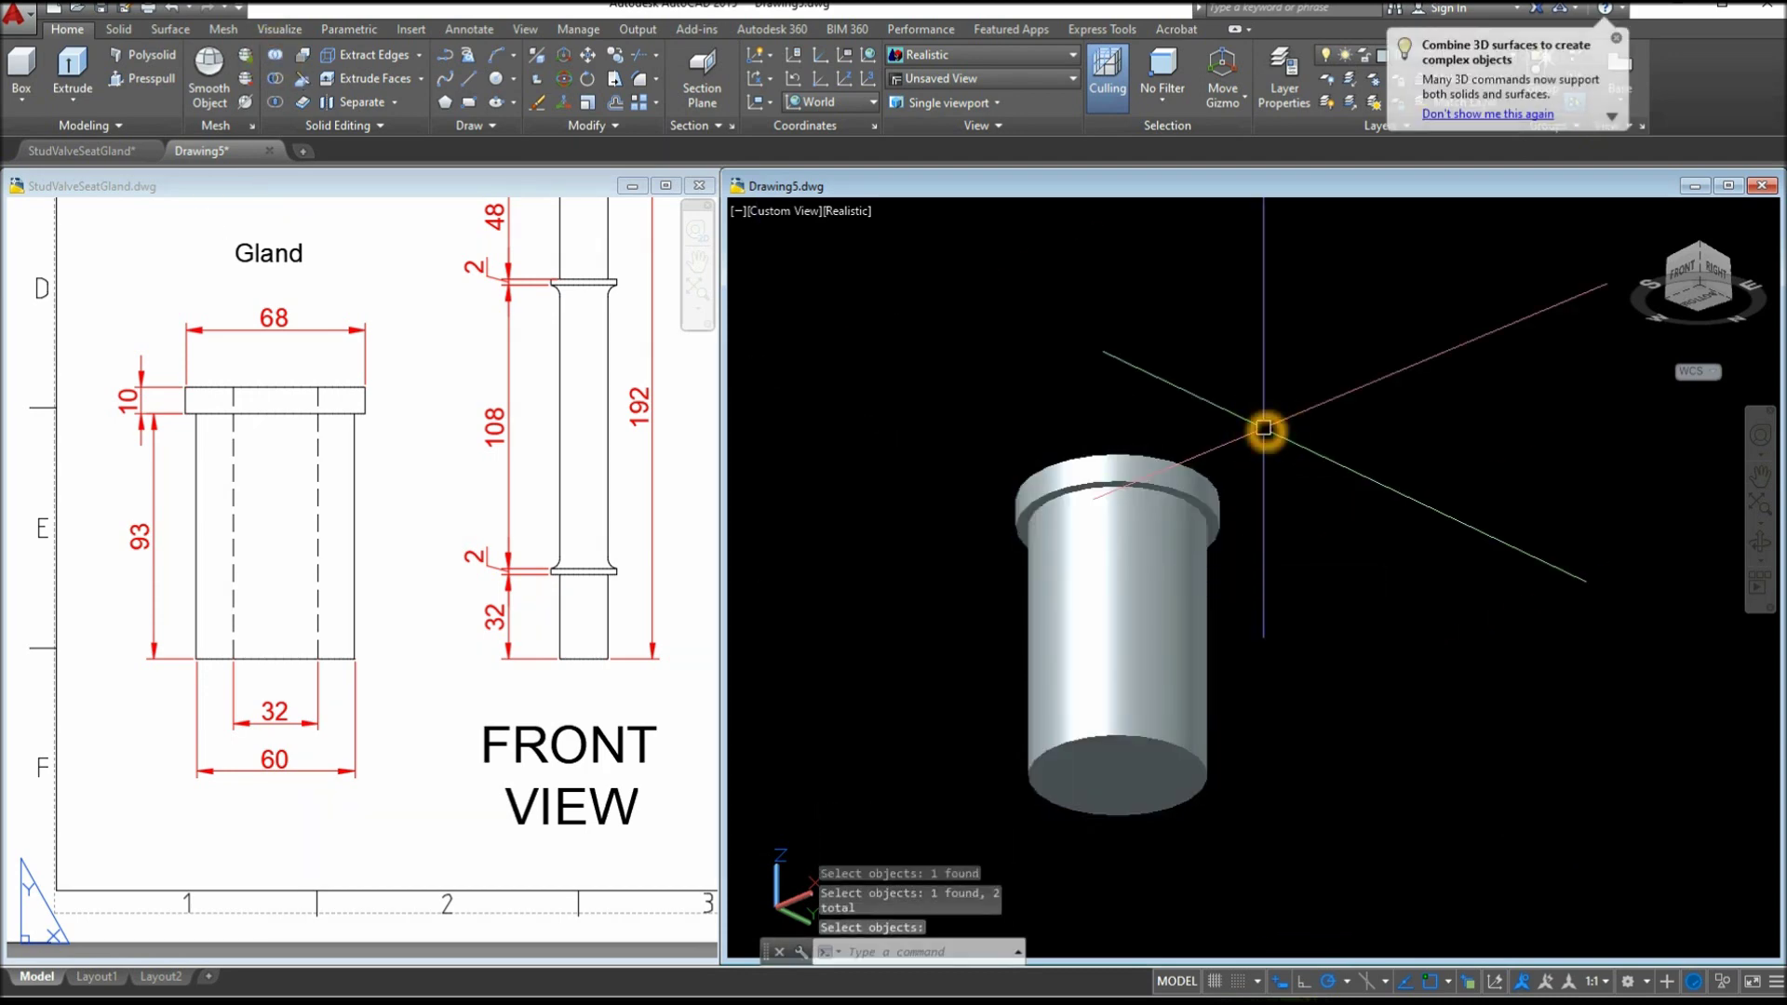
Draw a circle of diameter 32 centred on the bottom face of the gland's body
{"action": "type", "text": "c"}
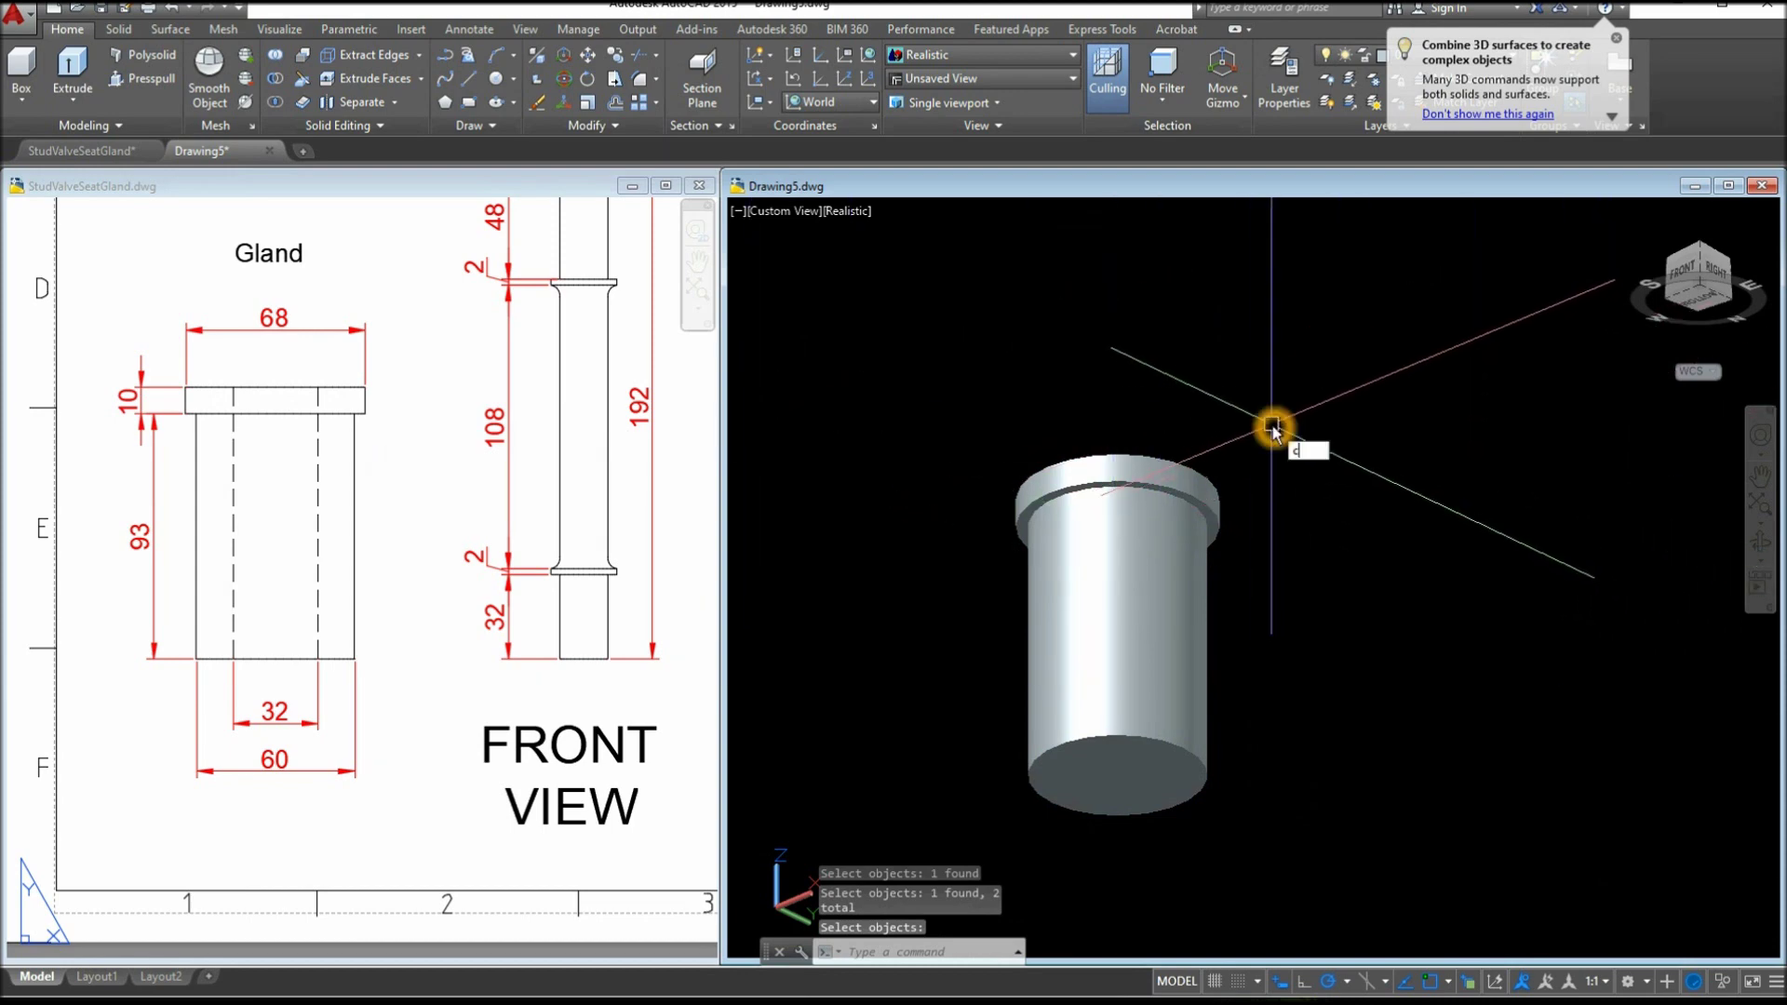
{"action": "key", "text": "Return"}
{"action": "left_click", "coordinate": [1125, 789]}
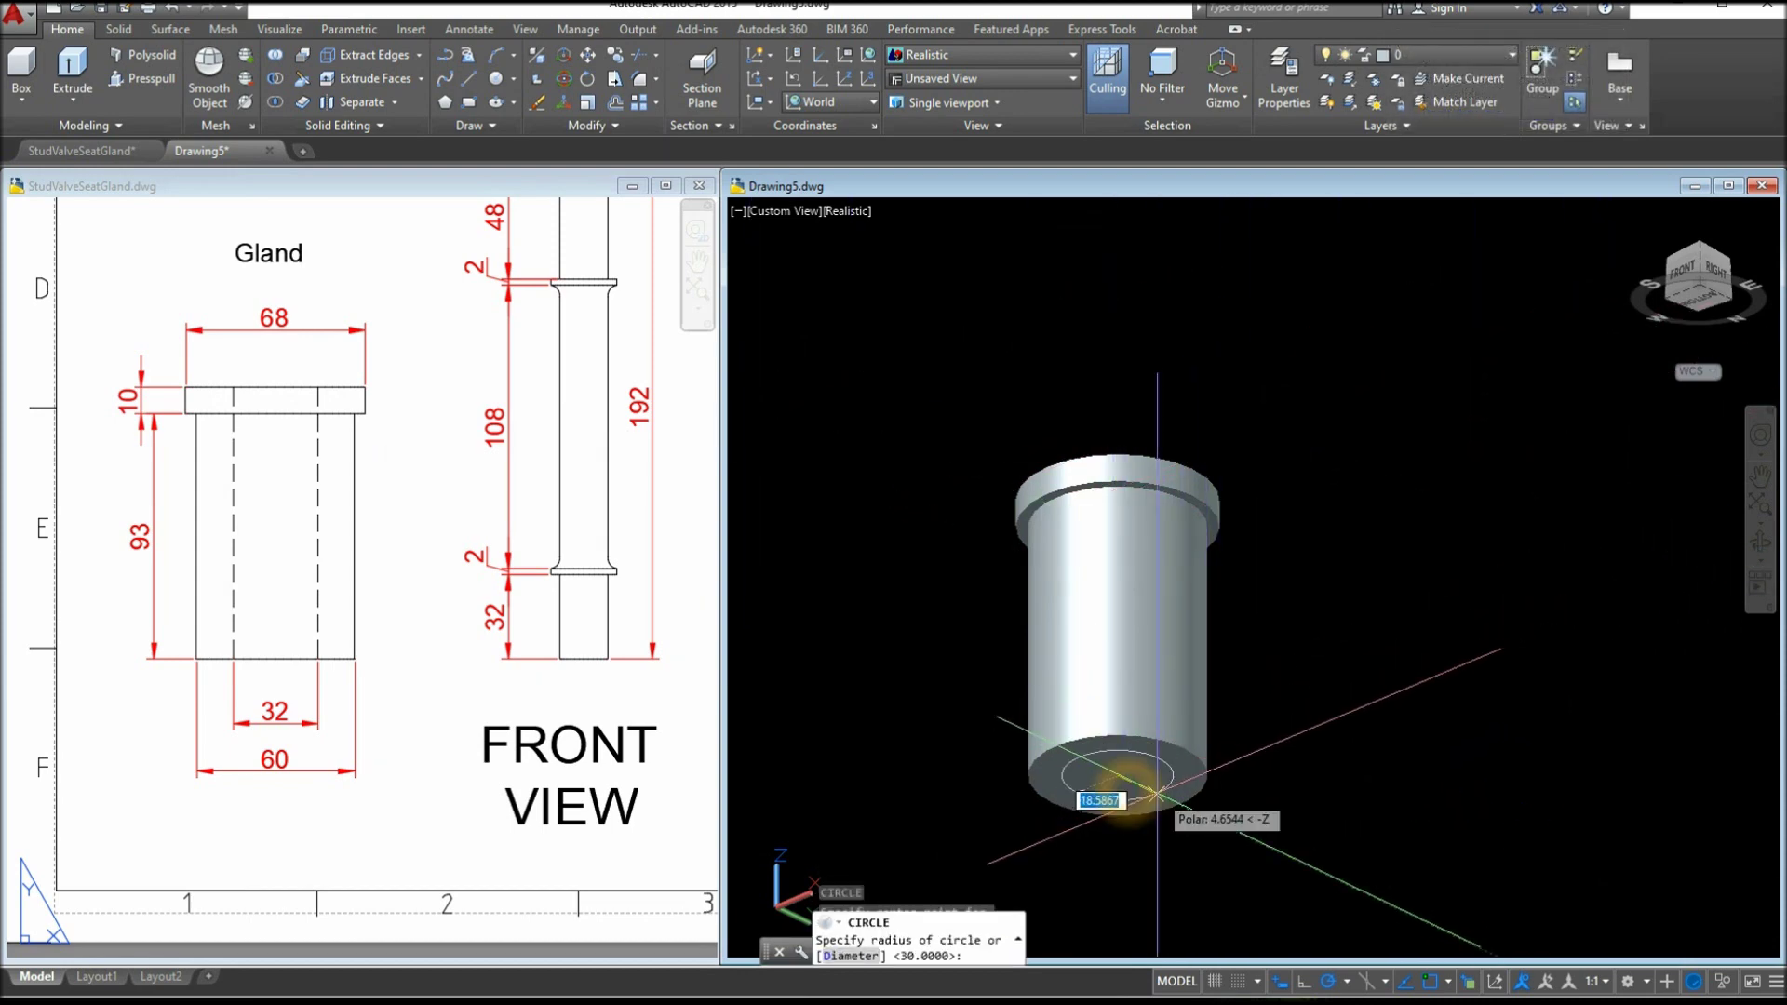
{"action": "type", "text": "d"}
{"action": "key", "text": "Return"}
{"action": "type", "text": "32"}
{"action": "key", "text": "Return"}
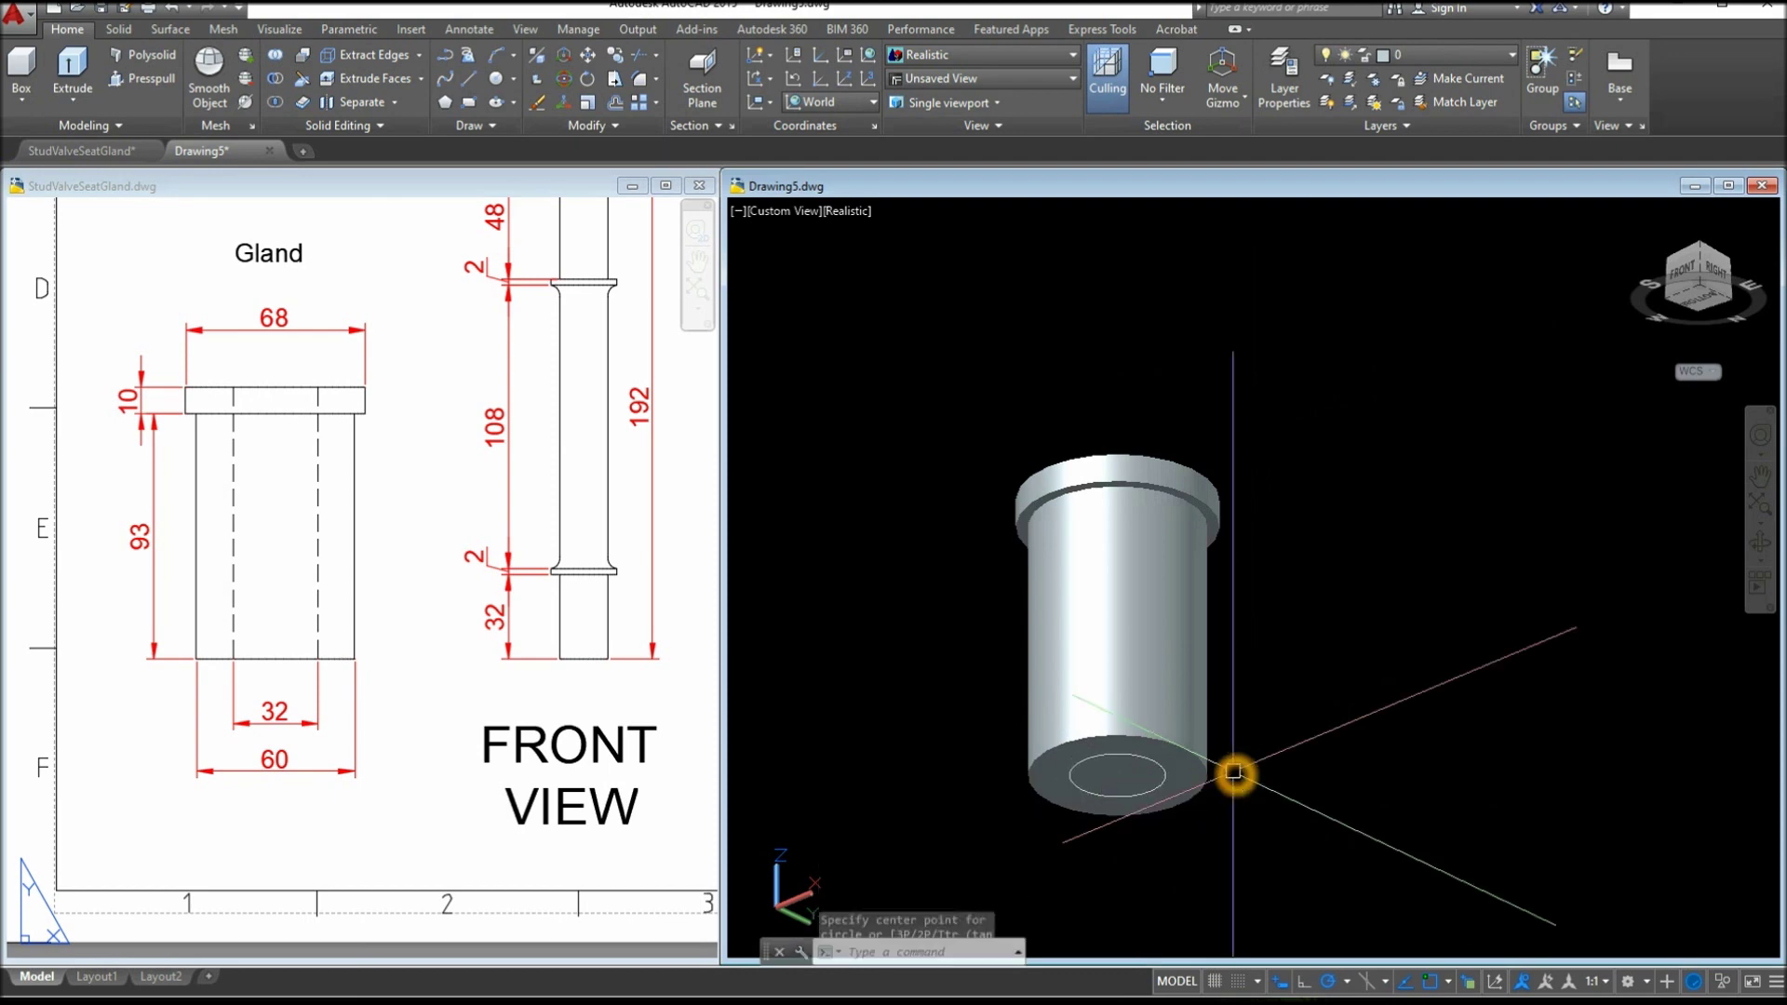
Check the gland's bore width in the reference and extrude the diameter 32 circle upward through the gland, past the collar's top
{"action": "left_click", "coordinate": [231, 799]}
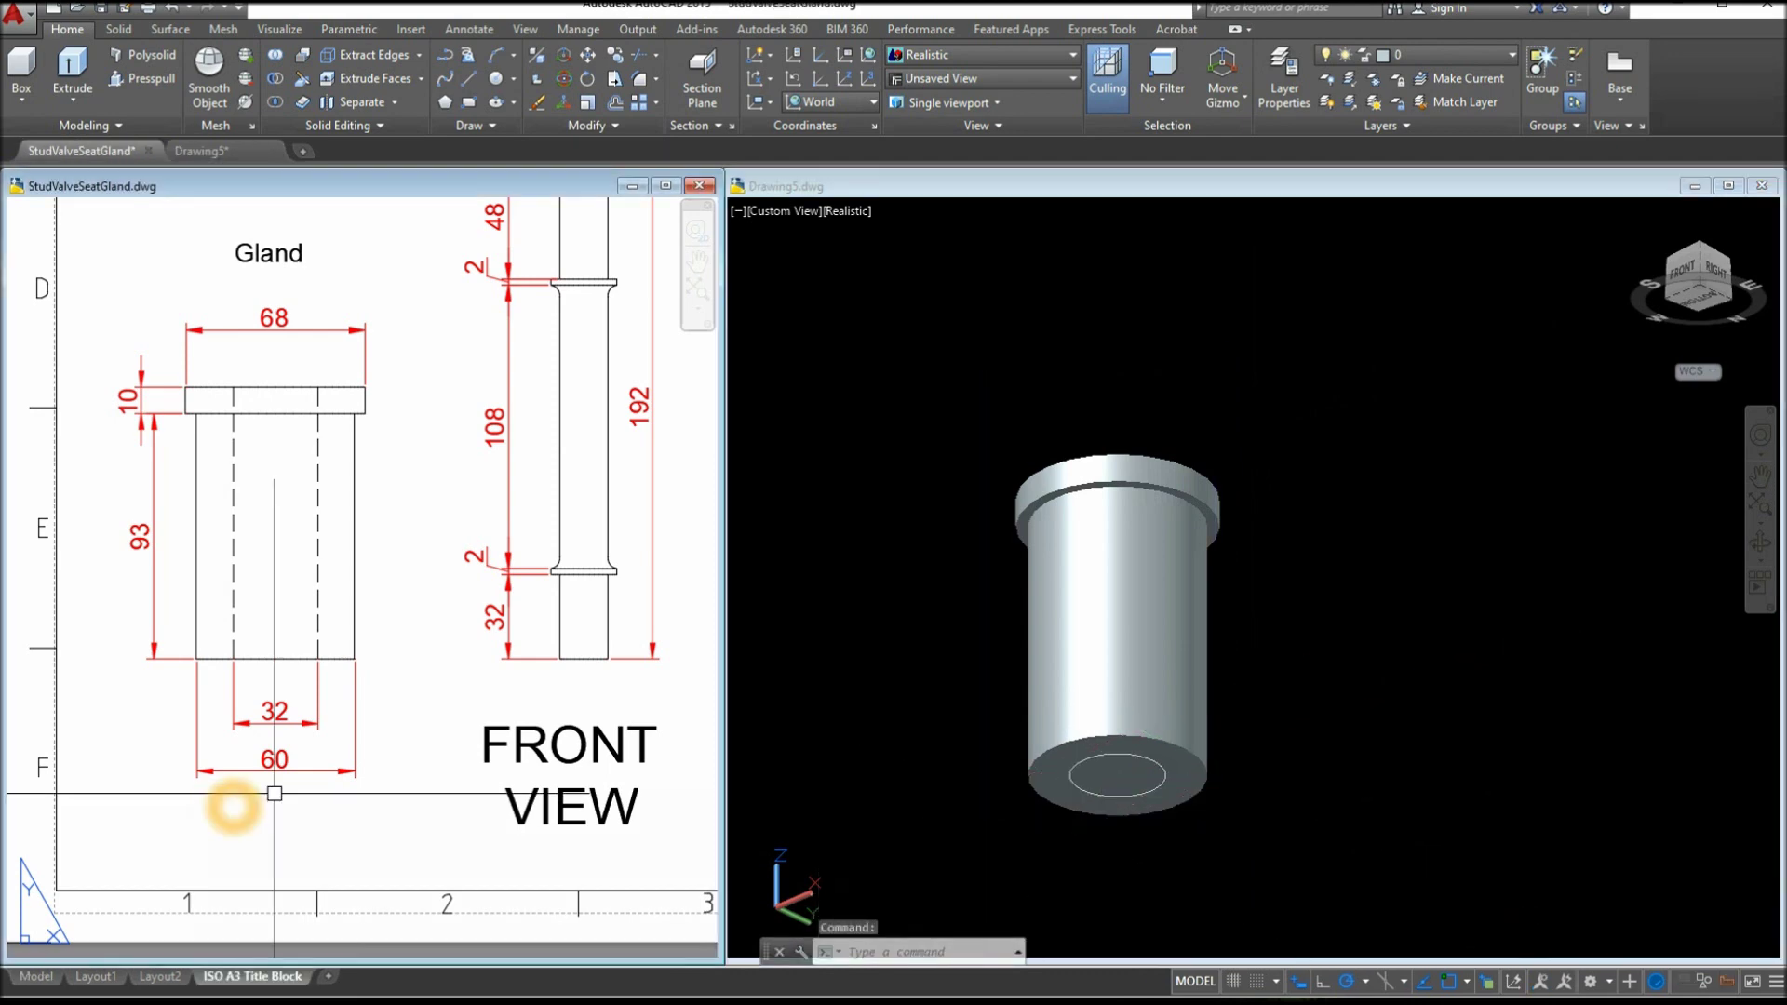
{"action": "left_click", "coordinate": [298, 728]}
{"action": "left_click", "coordinate": [1210, 789]}
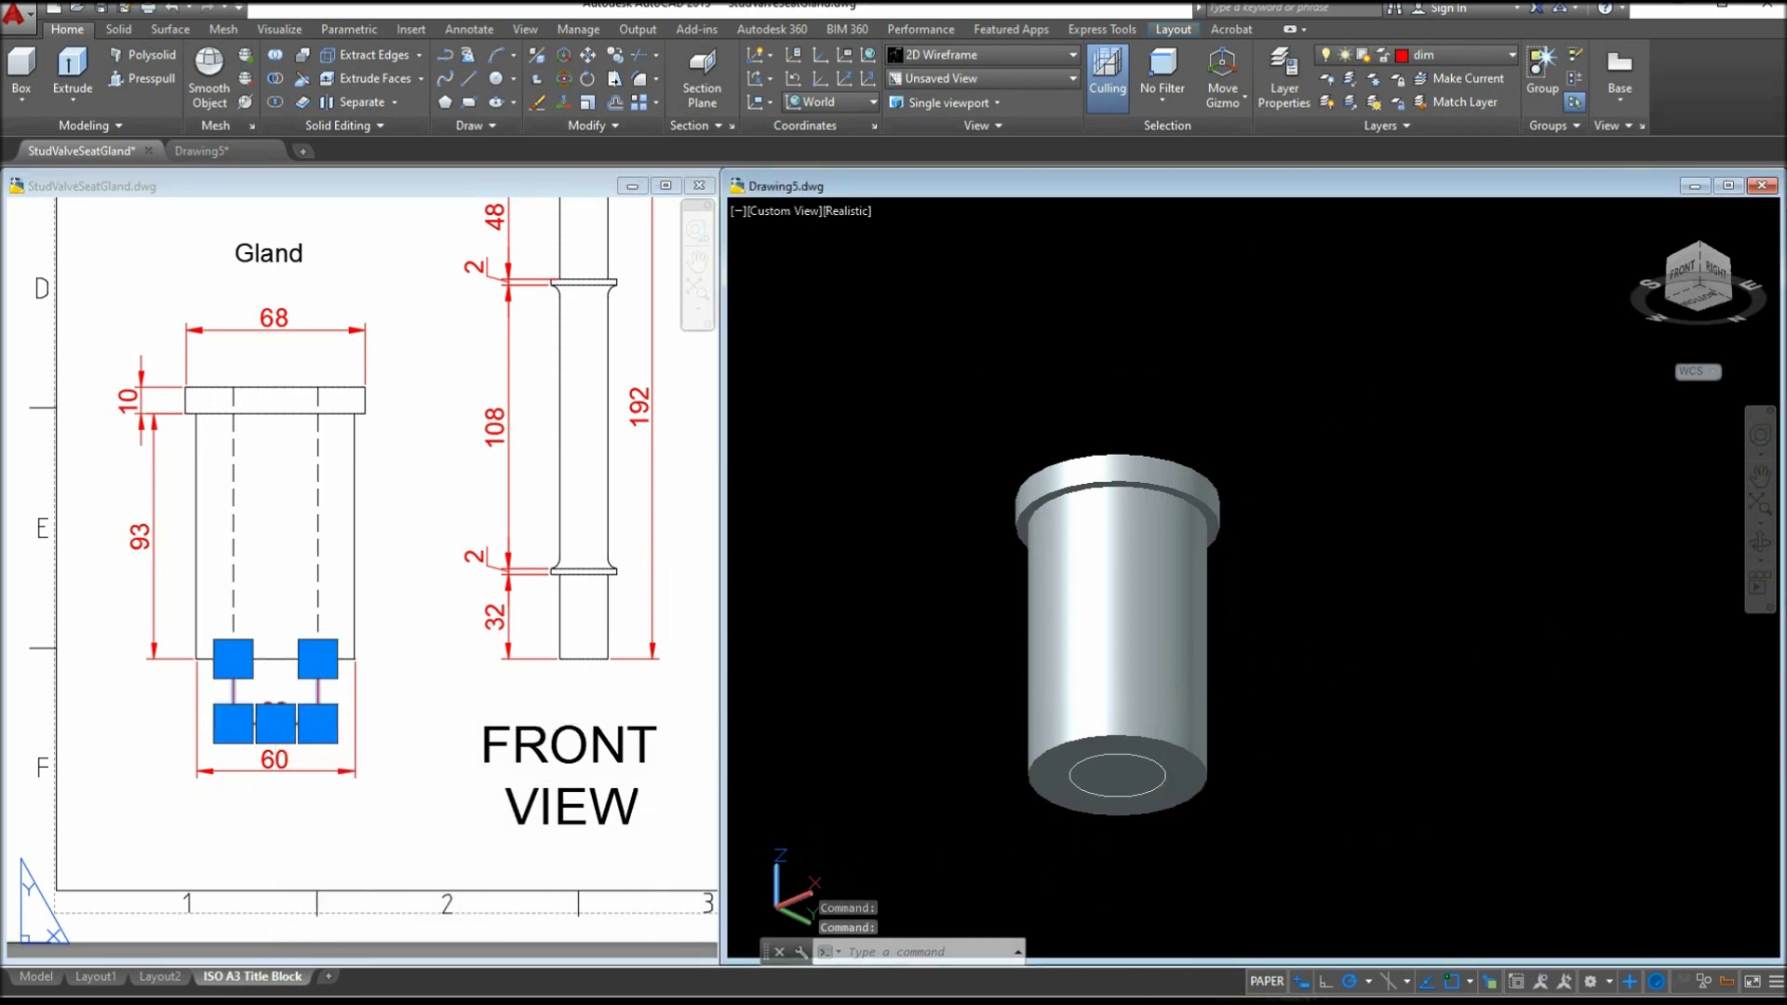
{"action": "key", "text": "Escape"}
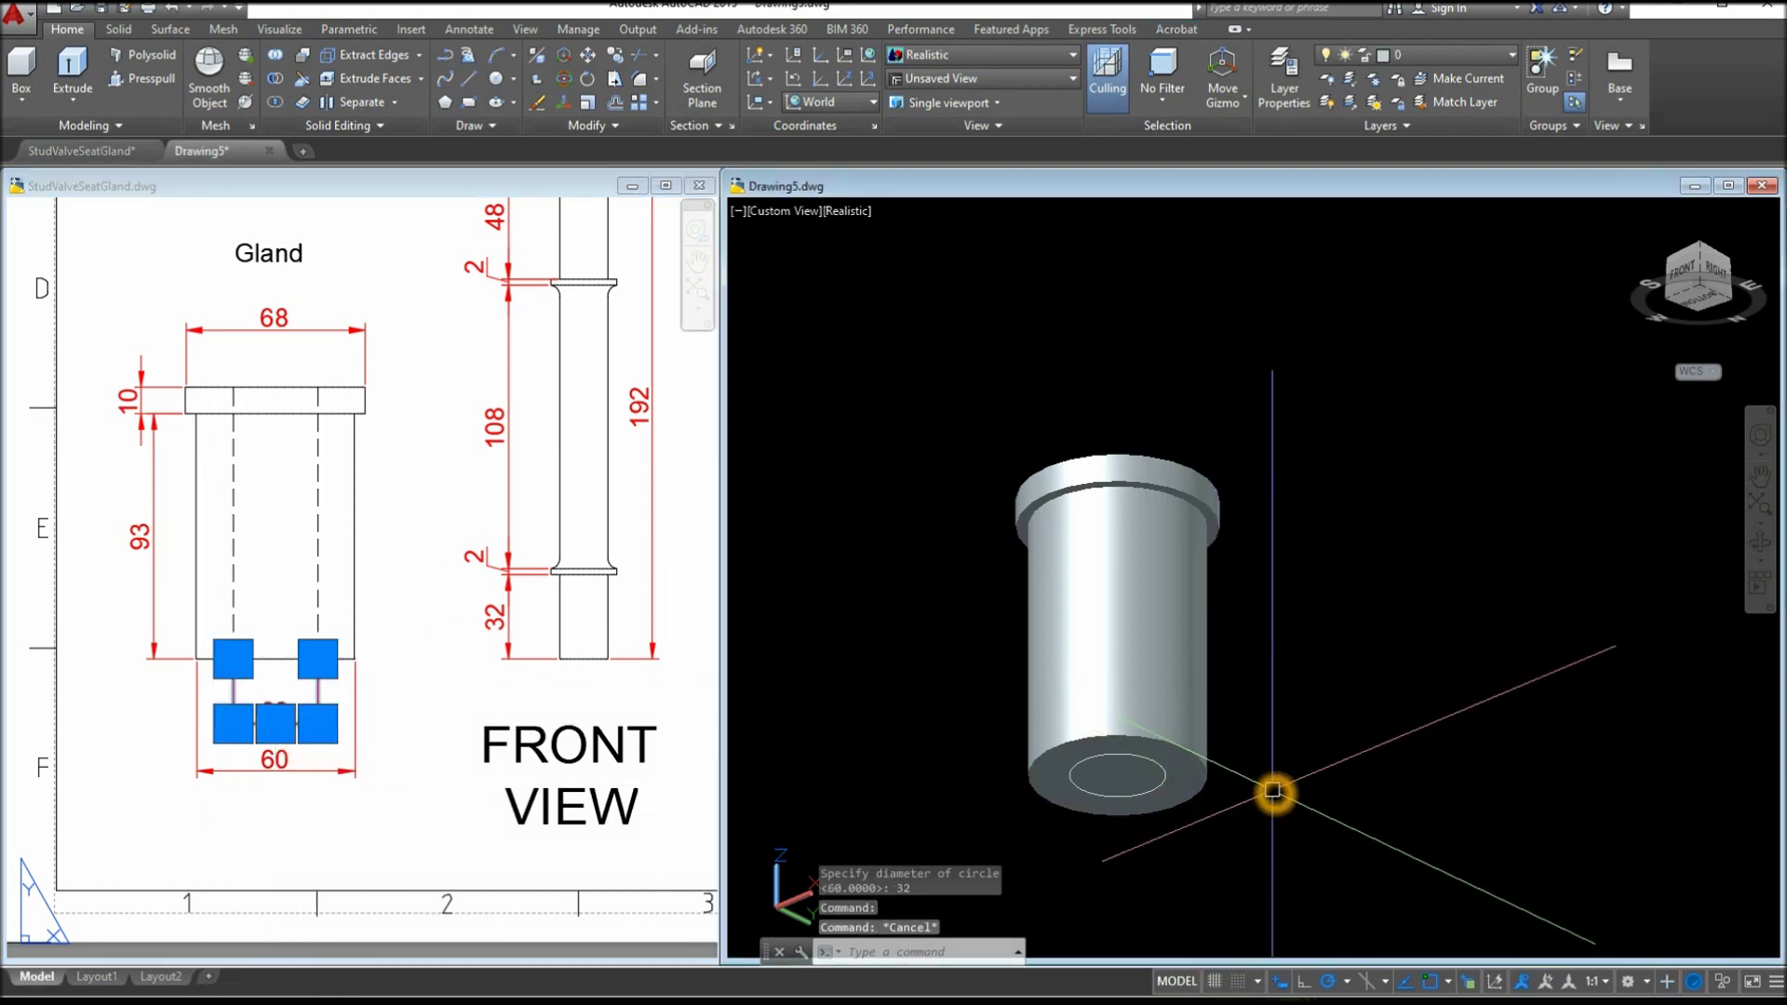
{"action": "key", "text": "Escape"}
{"action": "left_click", "coordinate": [1136, 783]}
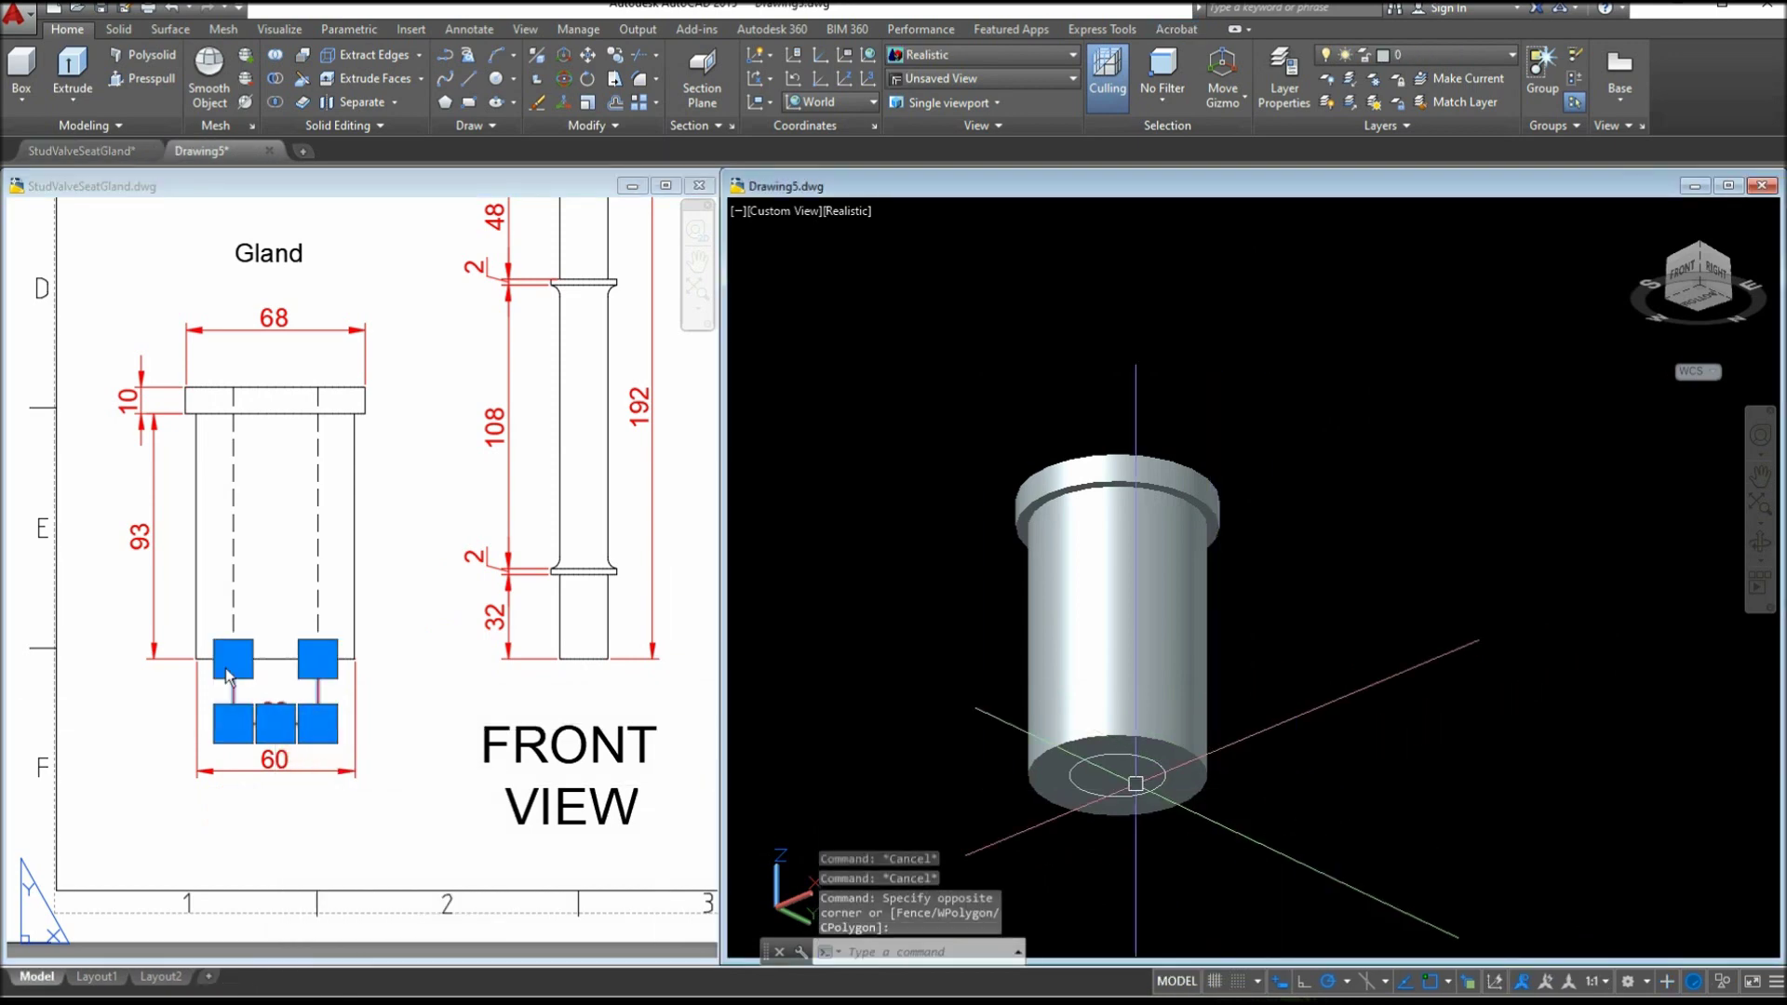
{"action": "left_click", "coordinate": [365, 644]}
{"action": "left_click", "coordinate": [1188, 652]}
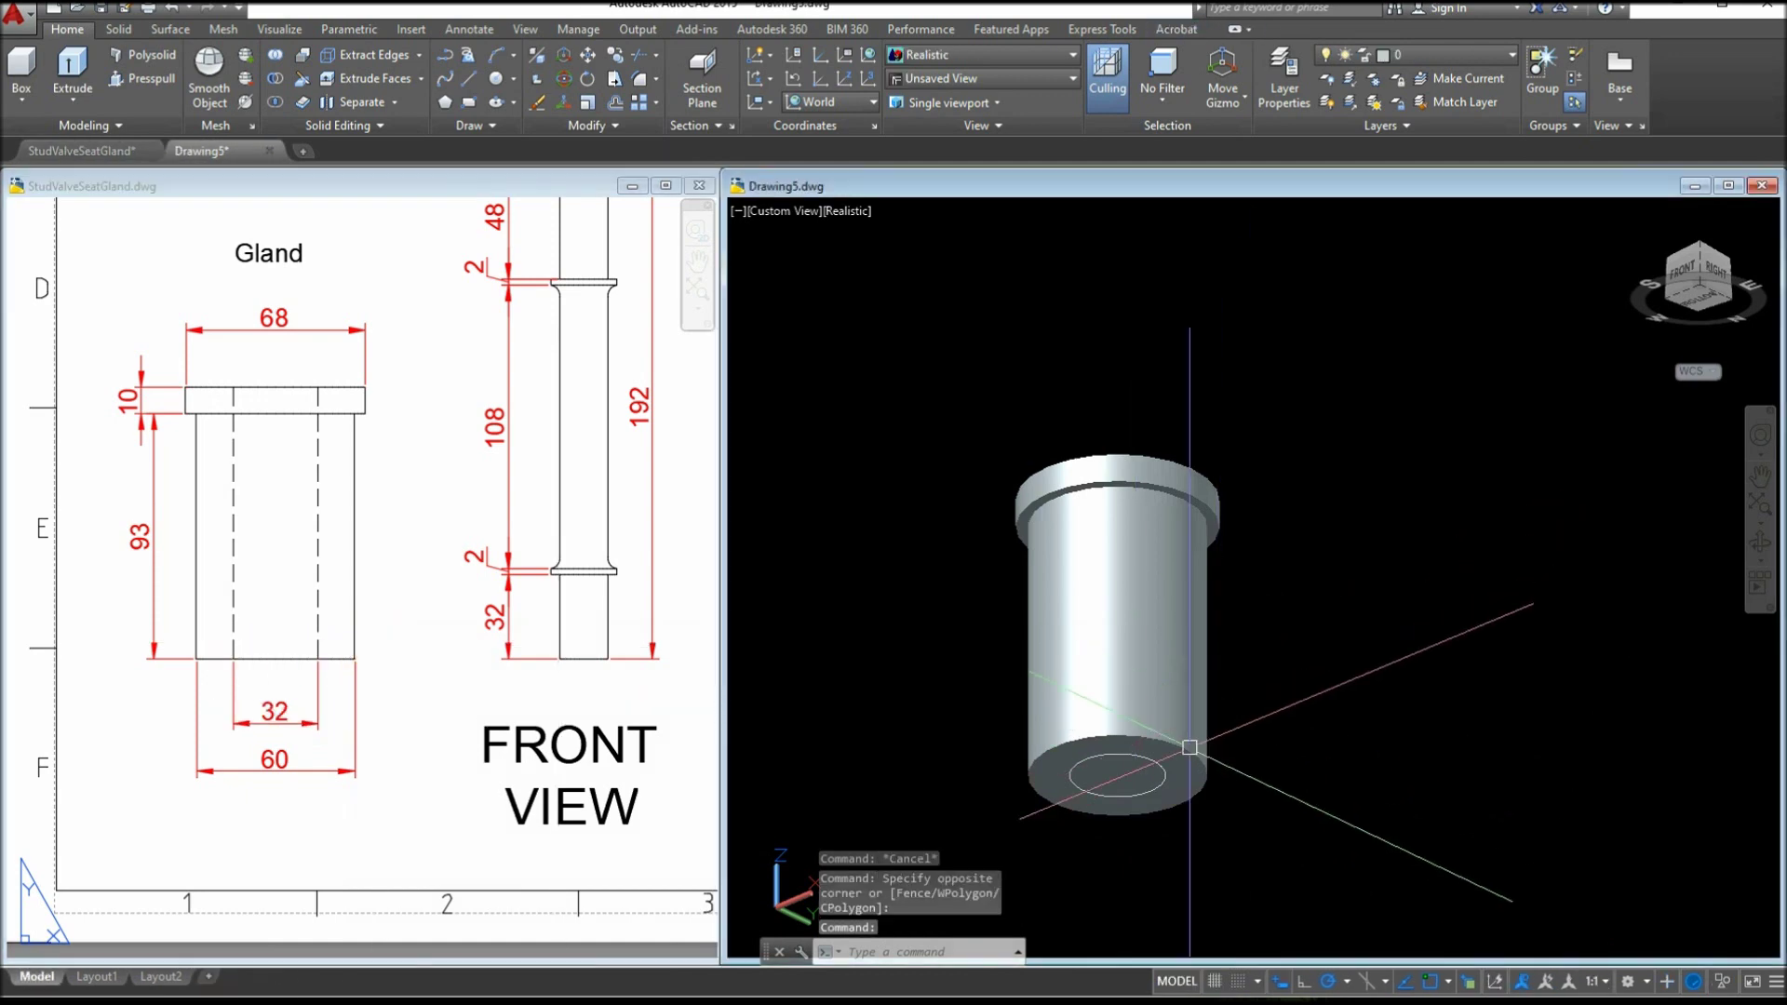
{"action": "left_click", "coordinate": [1152, 762]}
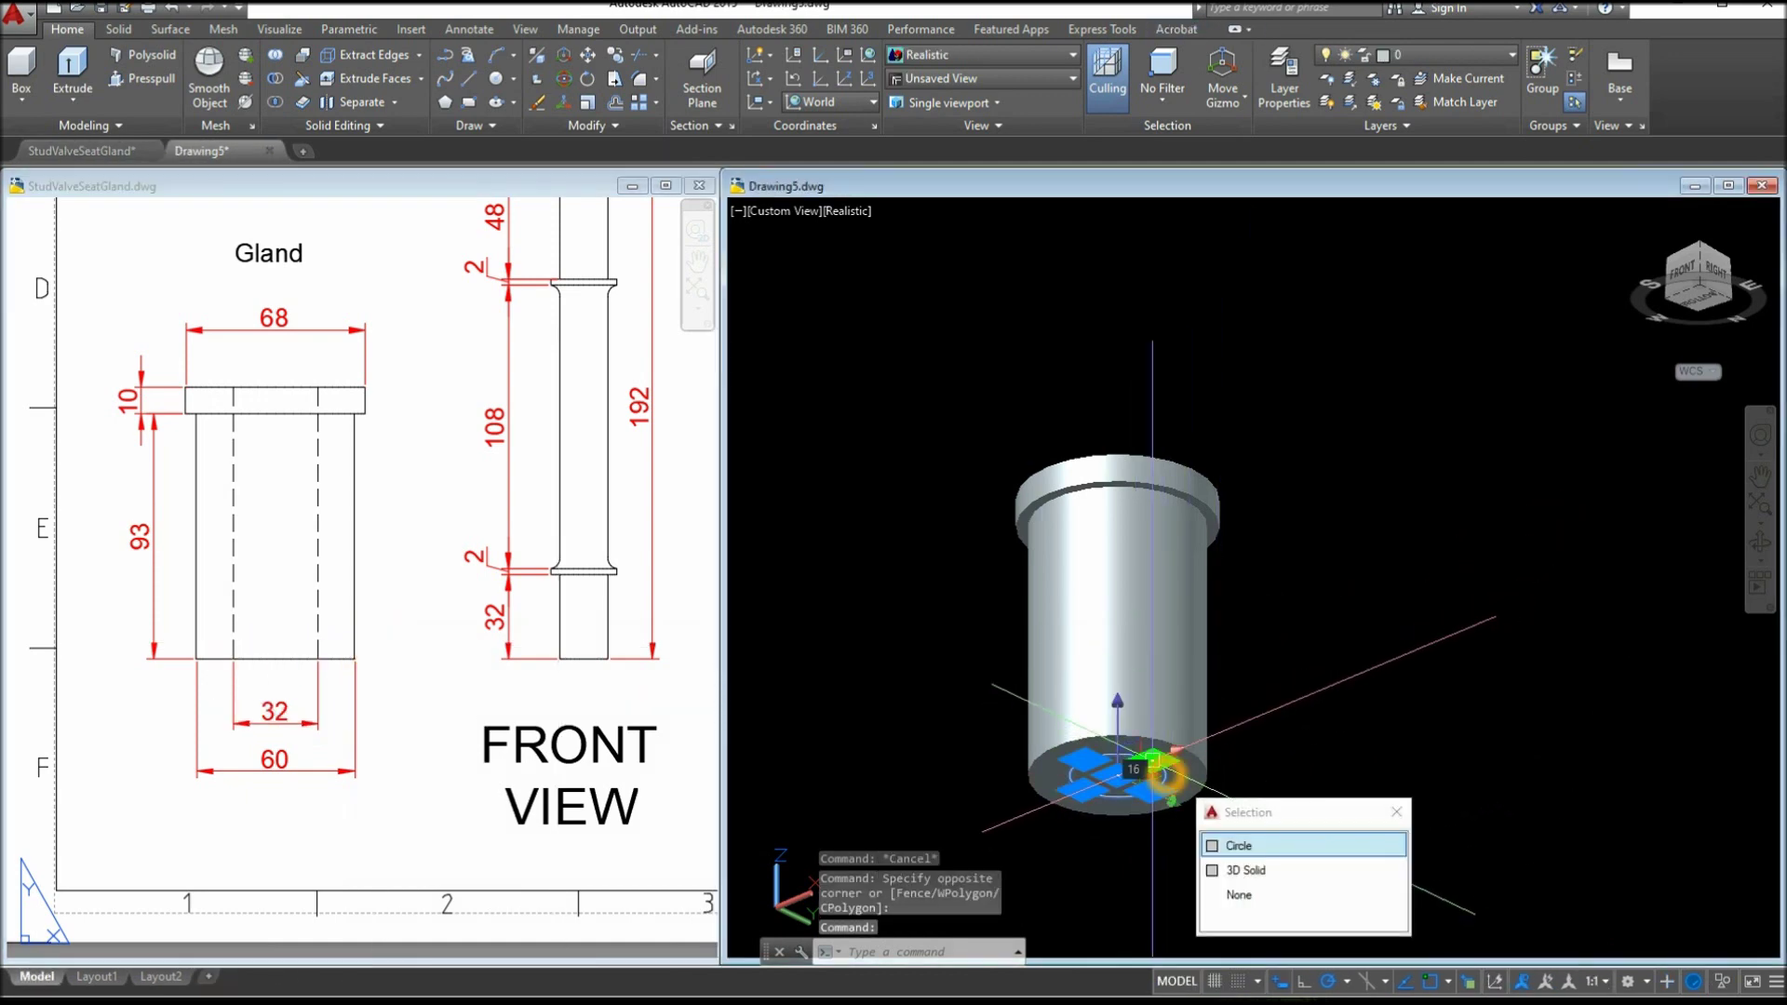
{"action": "left_click", "coordinate": [73, 75]}
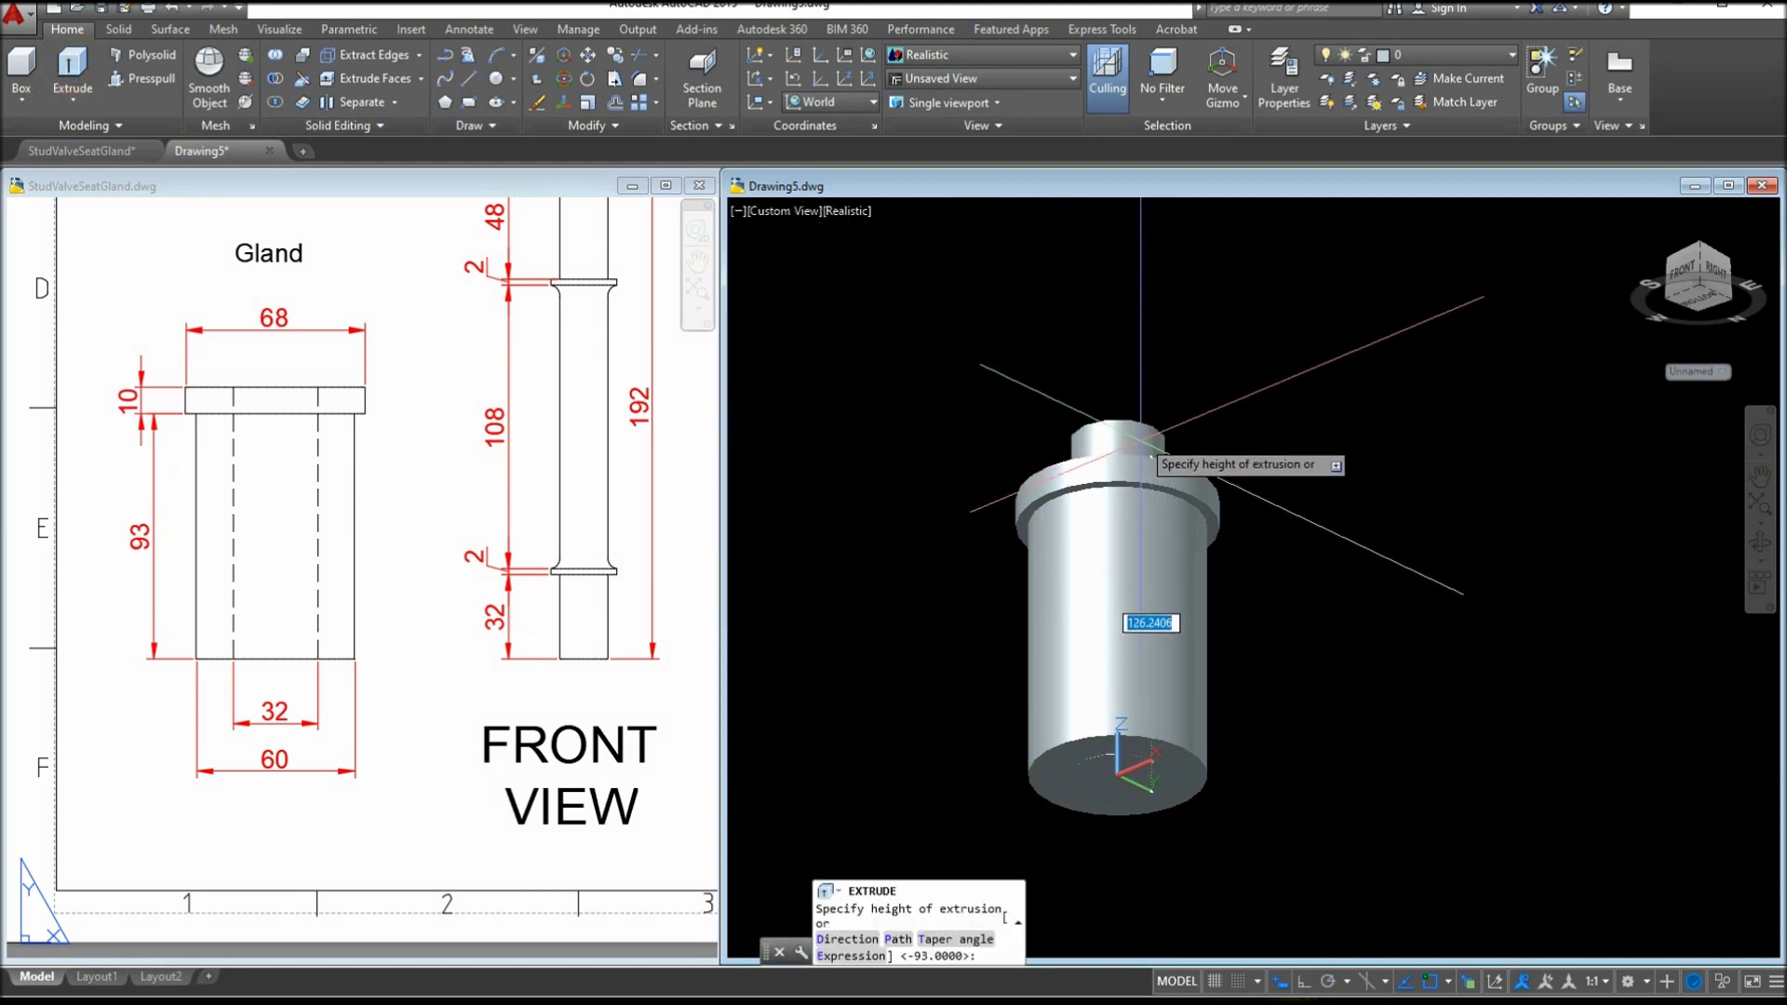
{"action": "middle_click_drag", "start_coordinate": [1143, 540], "coordinate": [1131, 599], "text": "shift"}
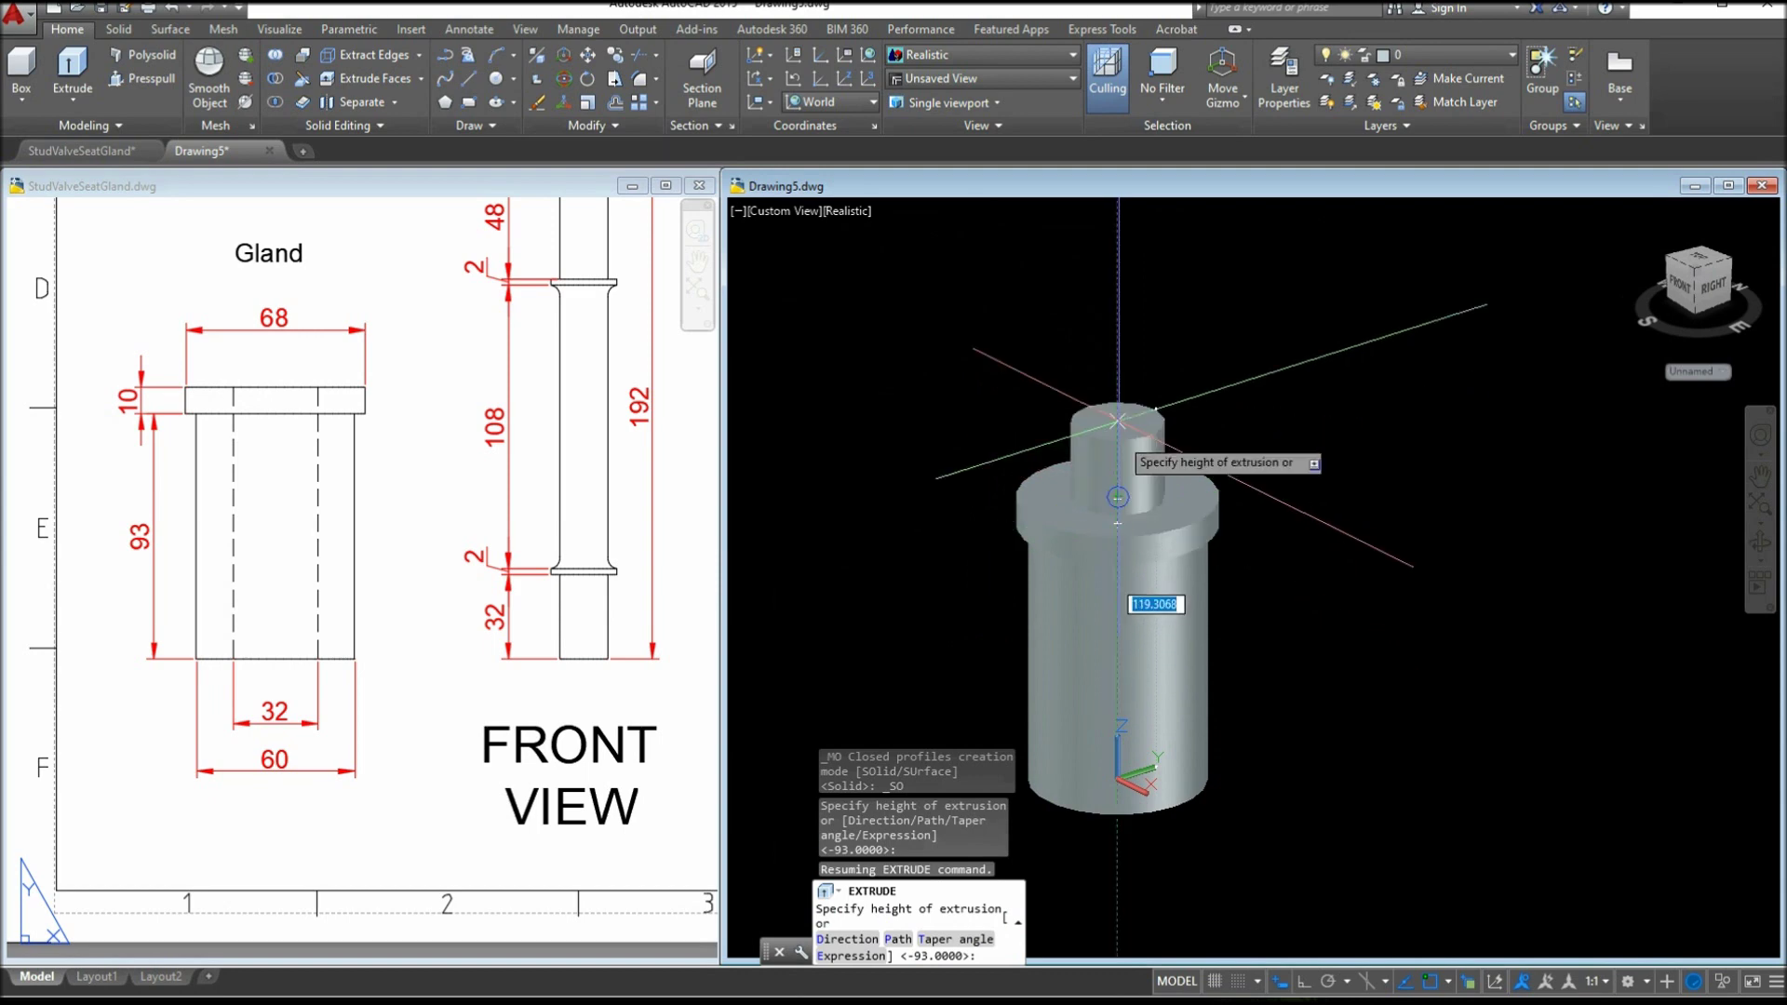
{"action": "left_click", "coordinate": [1116, 312]}
Subtract the inner cylinder from the gland solid to cut its through bore
{"action": "middle_click_drag", "start_coordinate": [1256, 570], "coordinate": [1145, 407], "text": "shift"}
{"action": "left_click", "coordinate": [275, 80]}
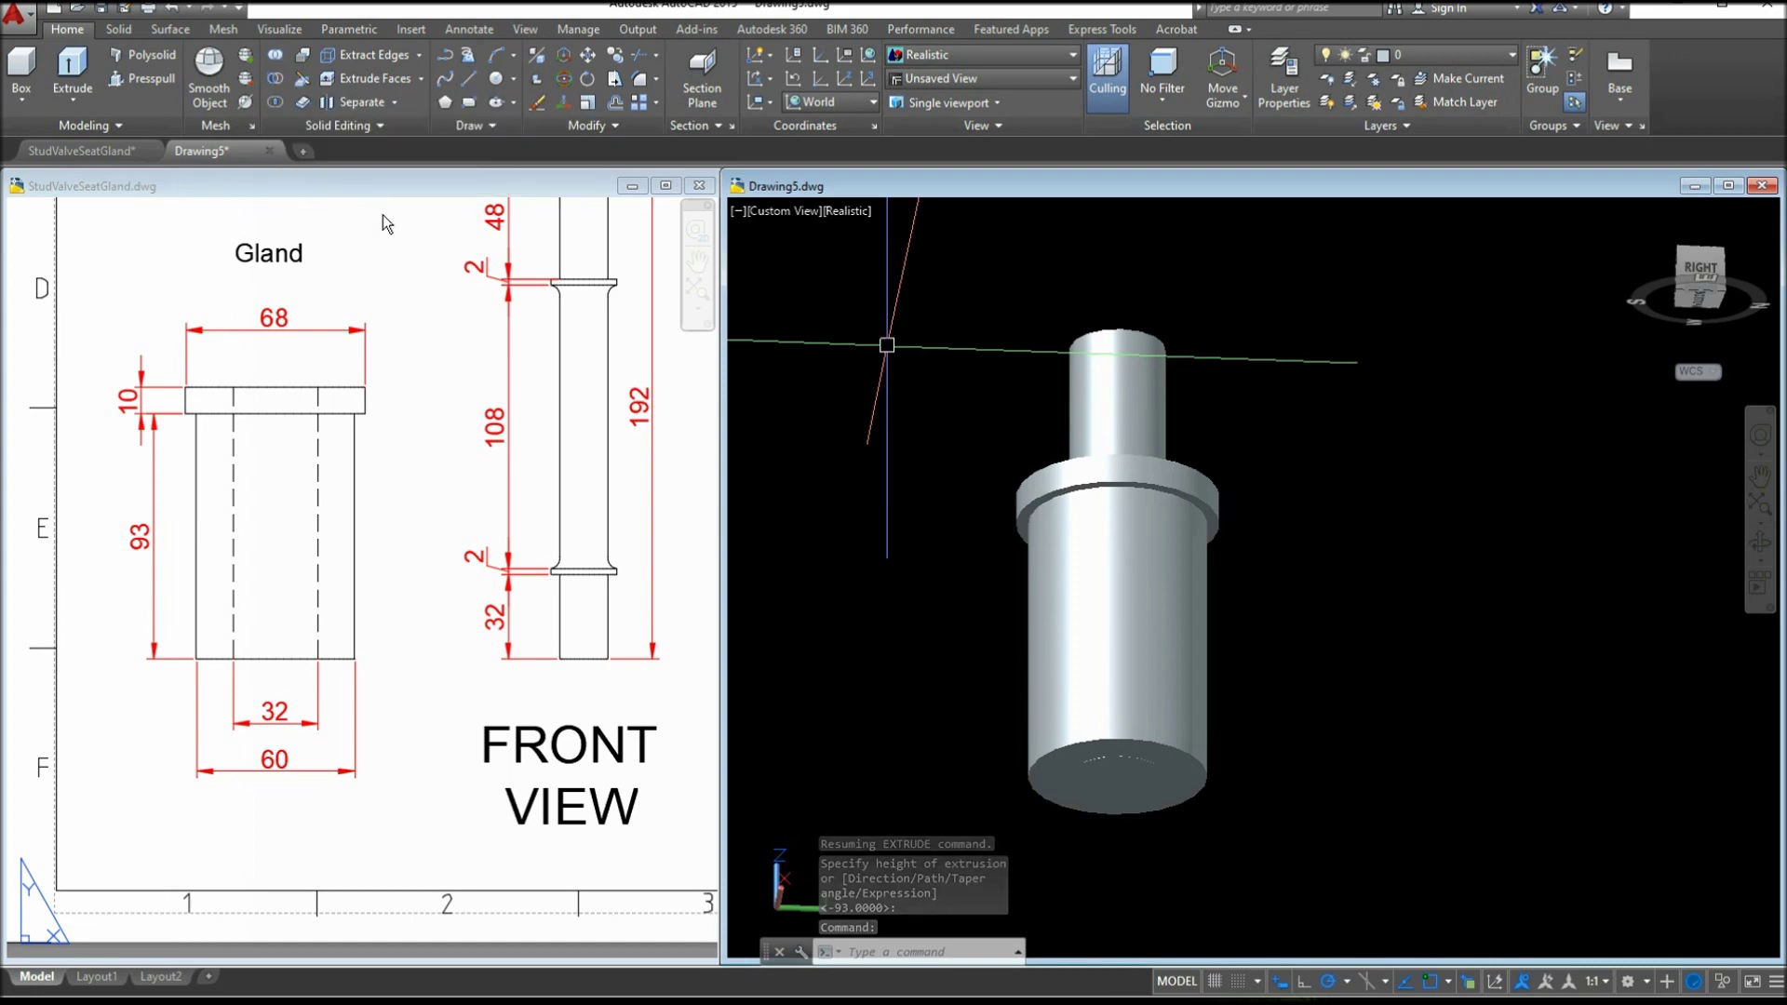
{"action": "left_click", "coordinate": [275, 82]}
{"action": "left_click", "coordinate": [1069, 558]}
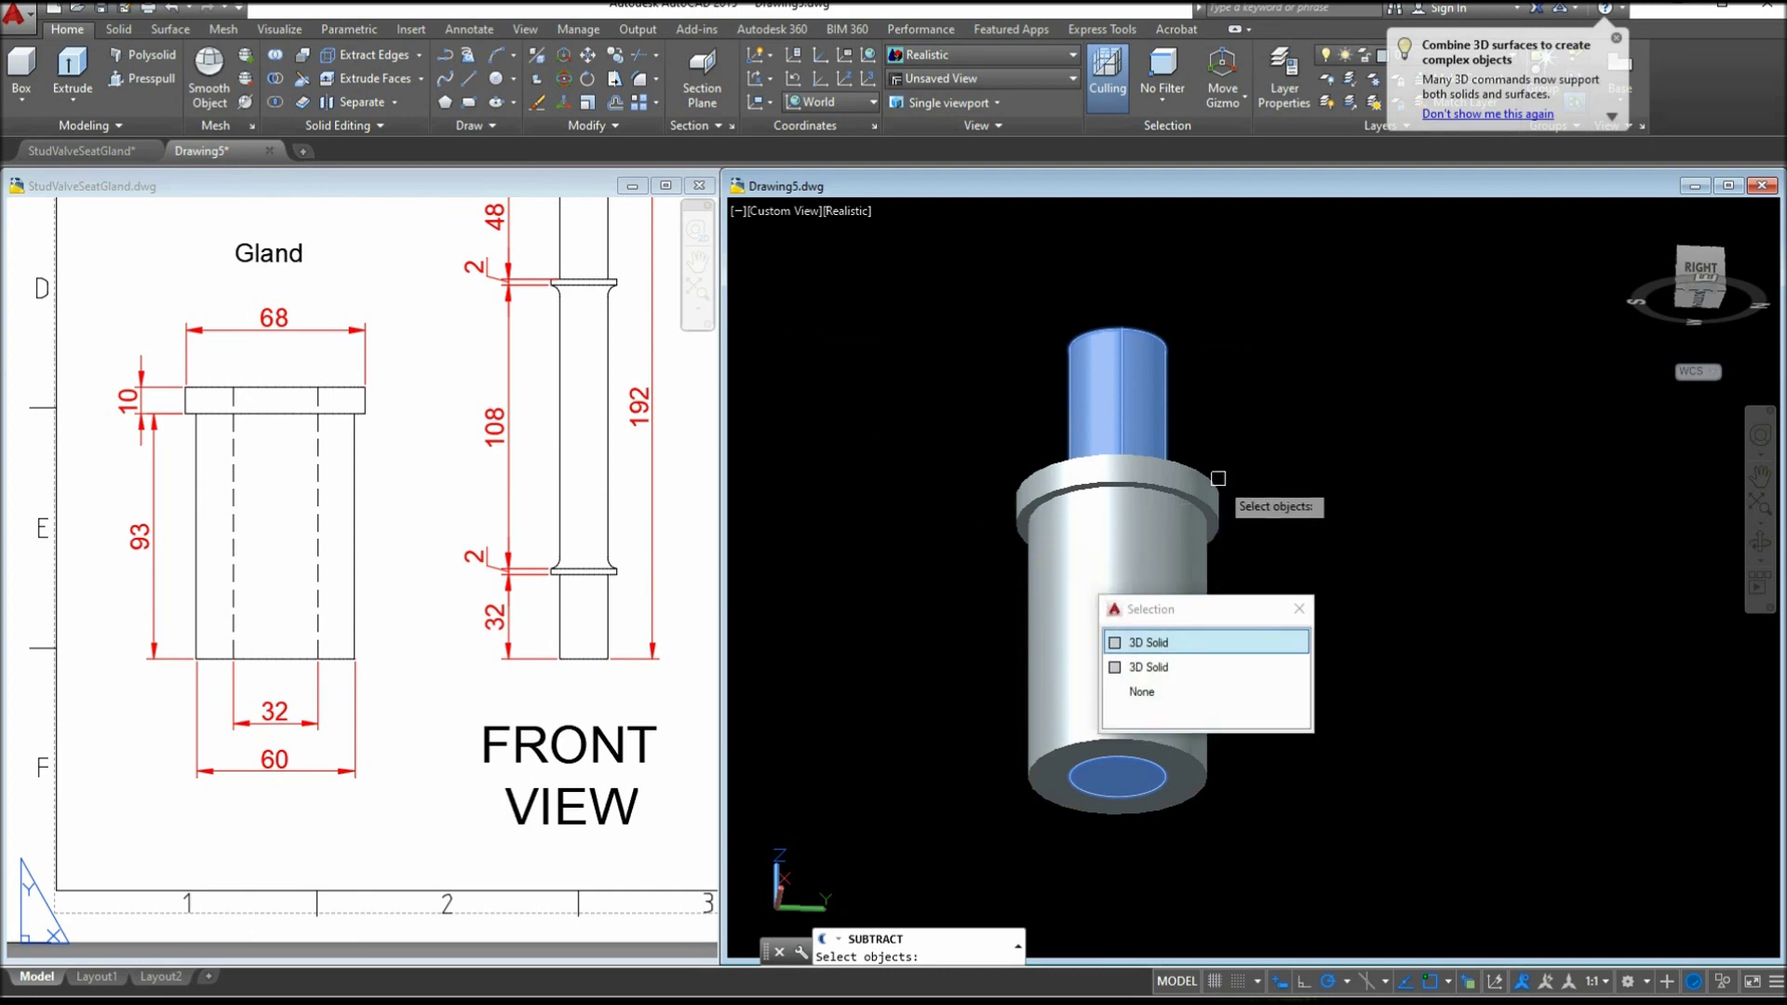
{"action": "key", "text": "Escape"}
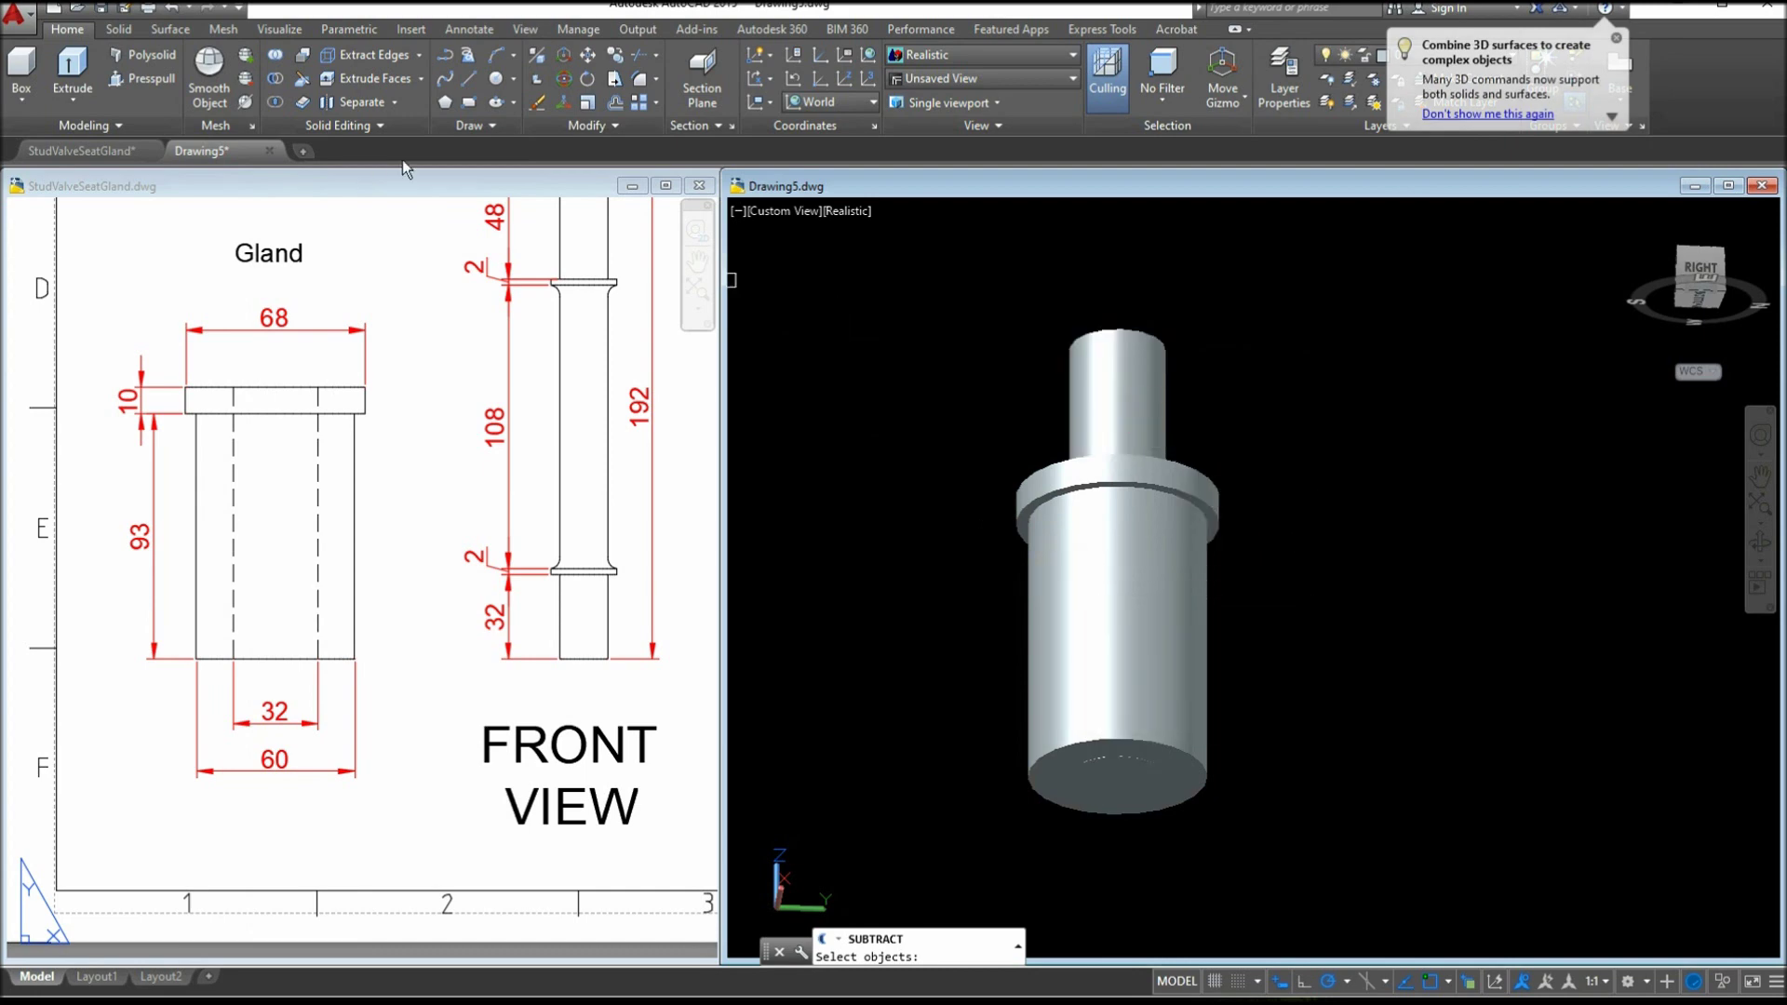
{"action": "left_click", "coordinate": [1200, 506]}
{"action": "key", "text": "Return"}
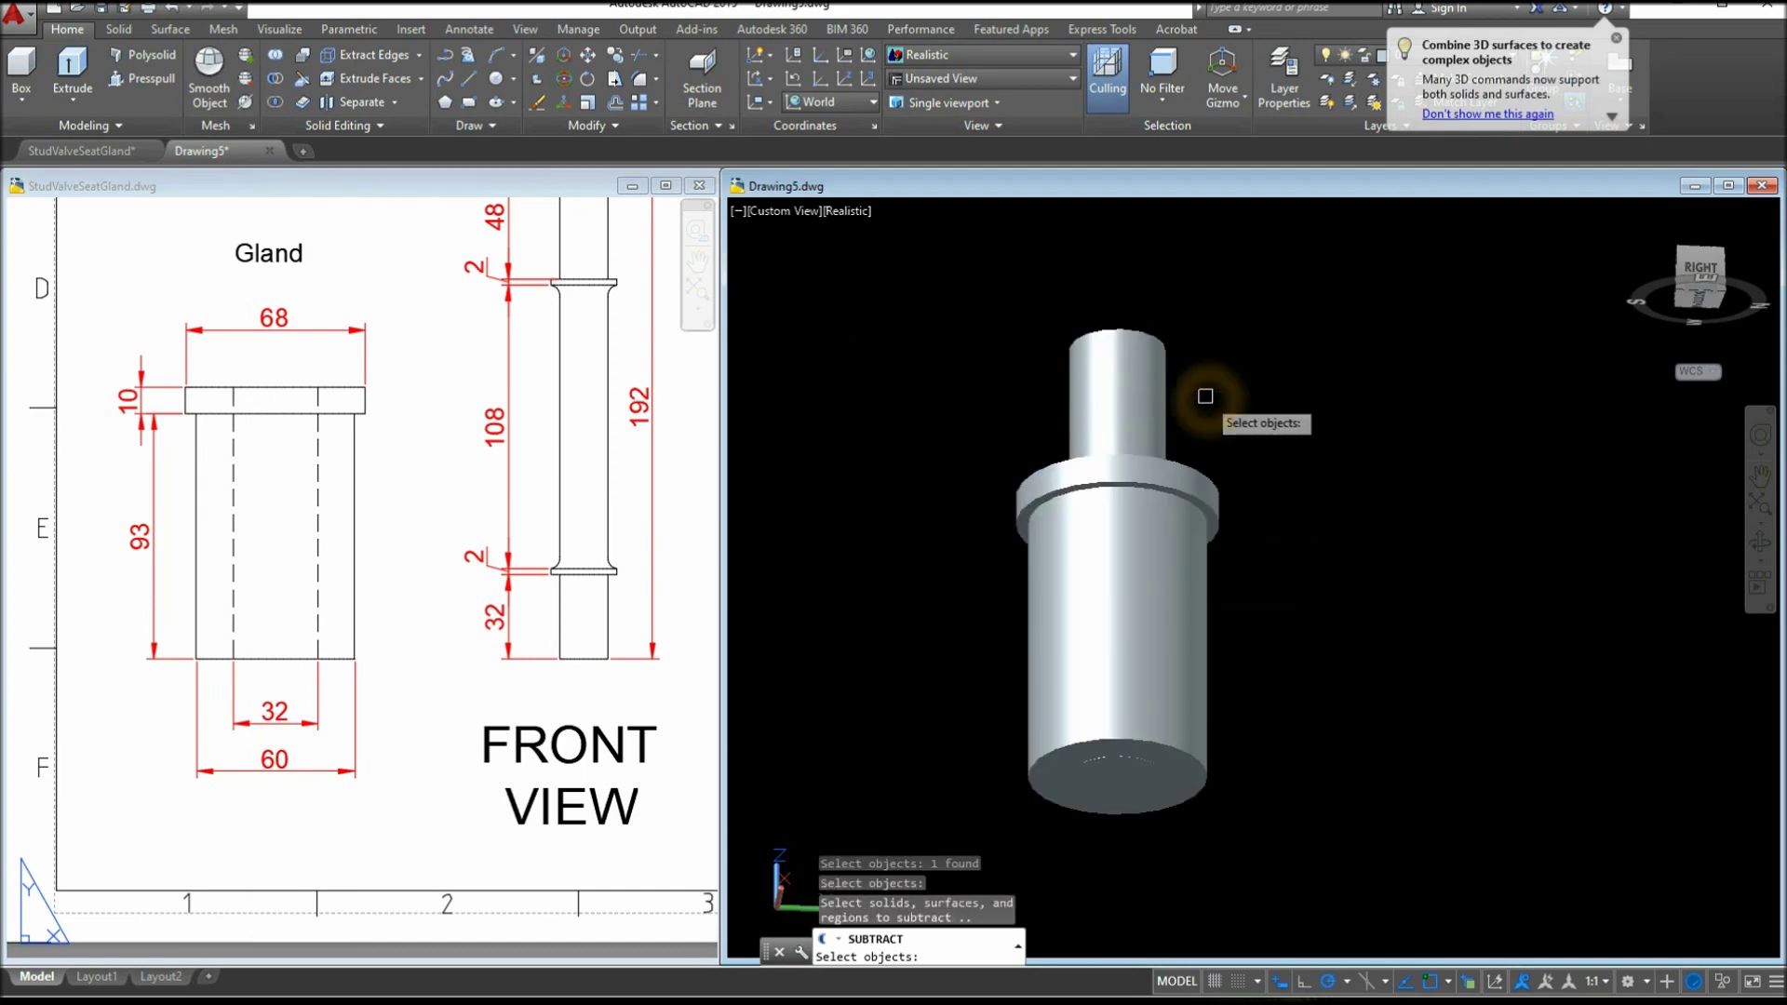
{"action": "left_click", "coordinate": [1174, 397]}
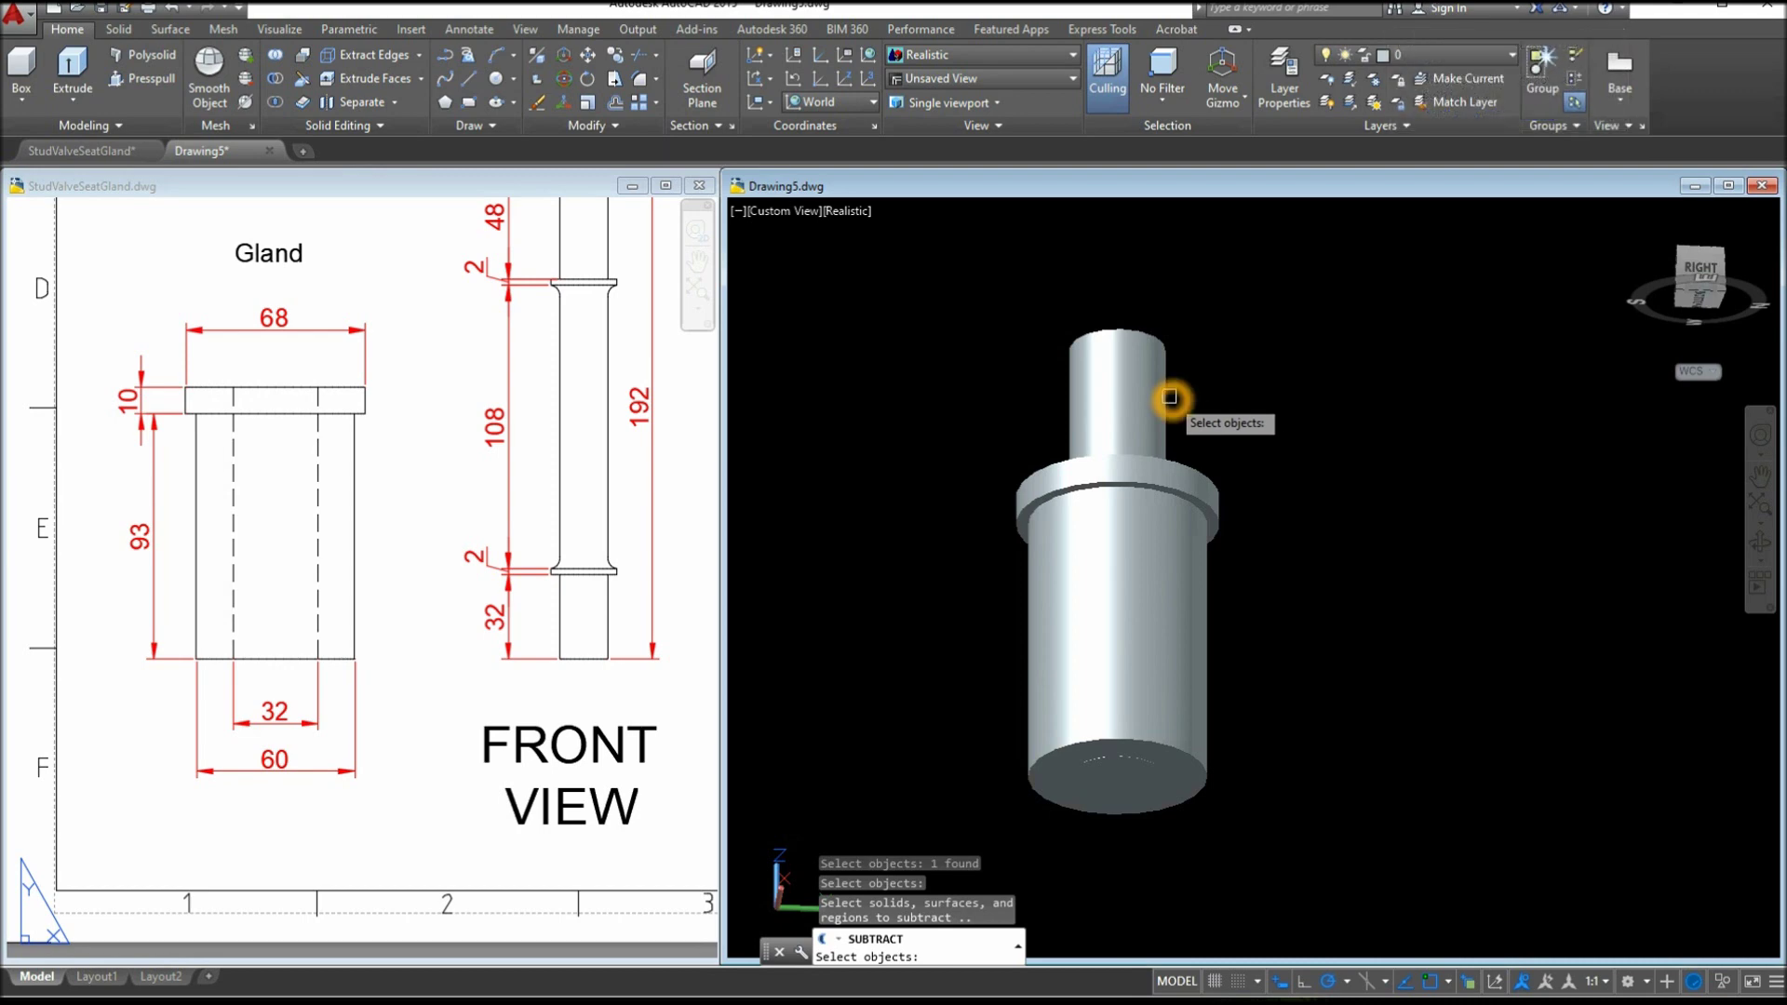
{"action": "key", "text": "Return"}
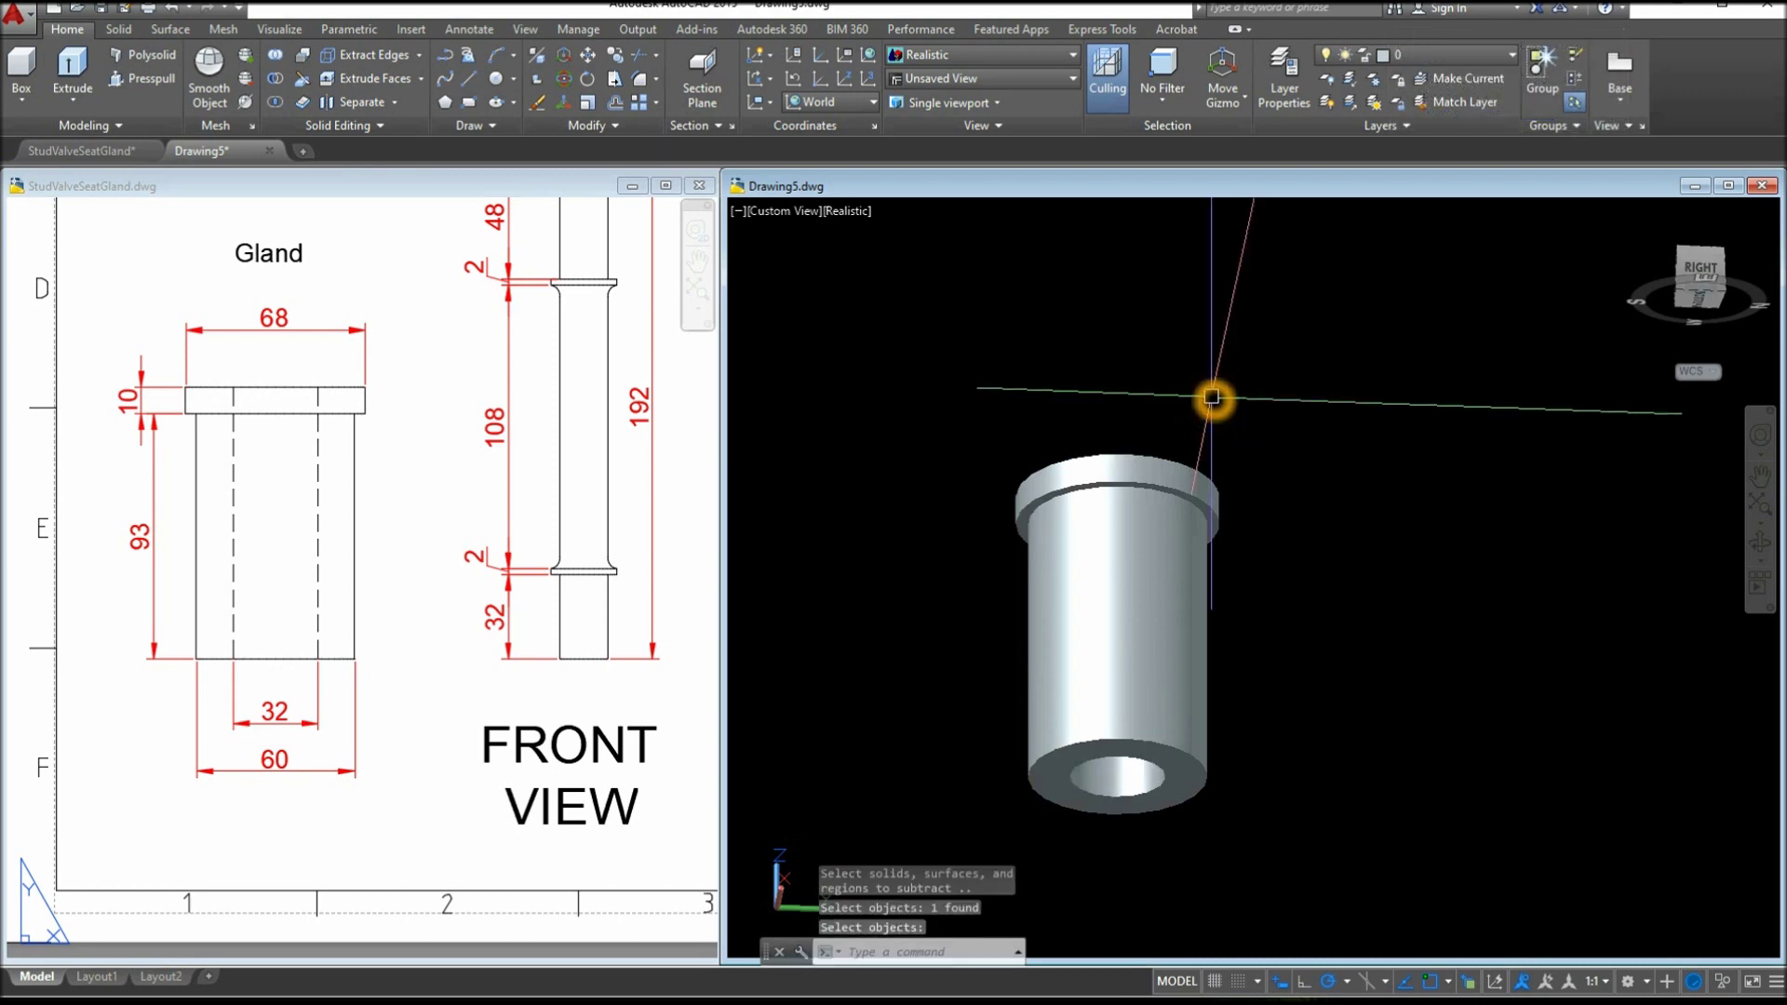
Examine the bored gland from above, and the valve seat's front-view dimensions and rendered part views in the StudValveSeatGland reference
{"action": "middle_click_drag", "start_coordinate": [1210, 397], "coordinate": [1186, 554], "text": "shift"}
{"action": "right_click", "coordinate": [1191, 554]}
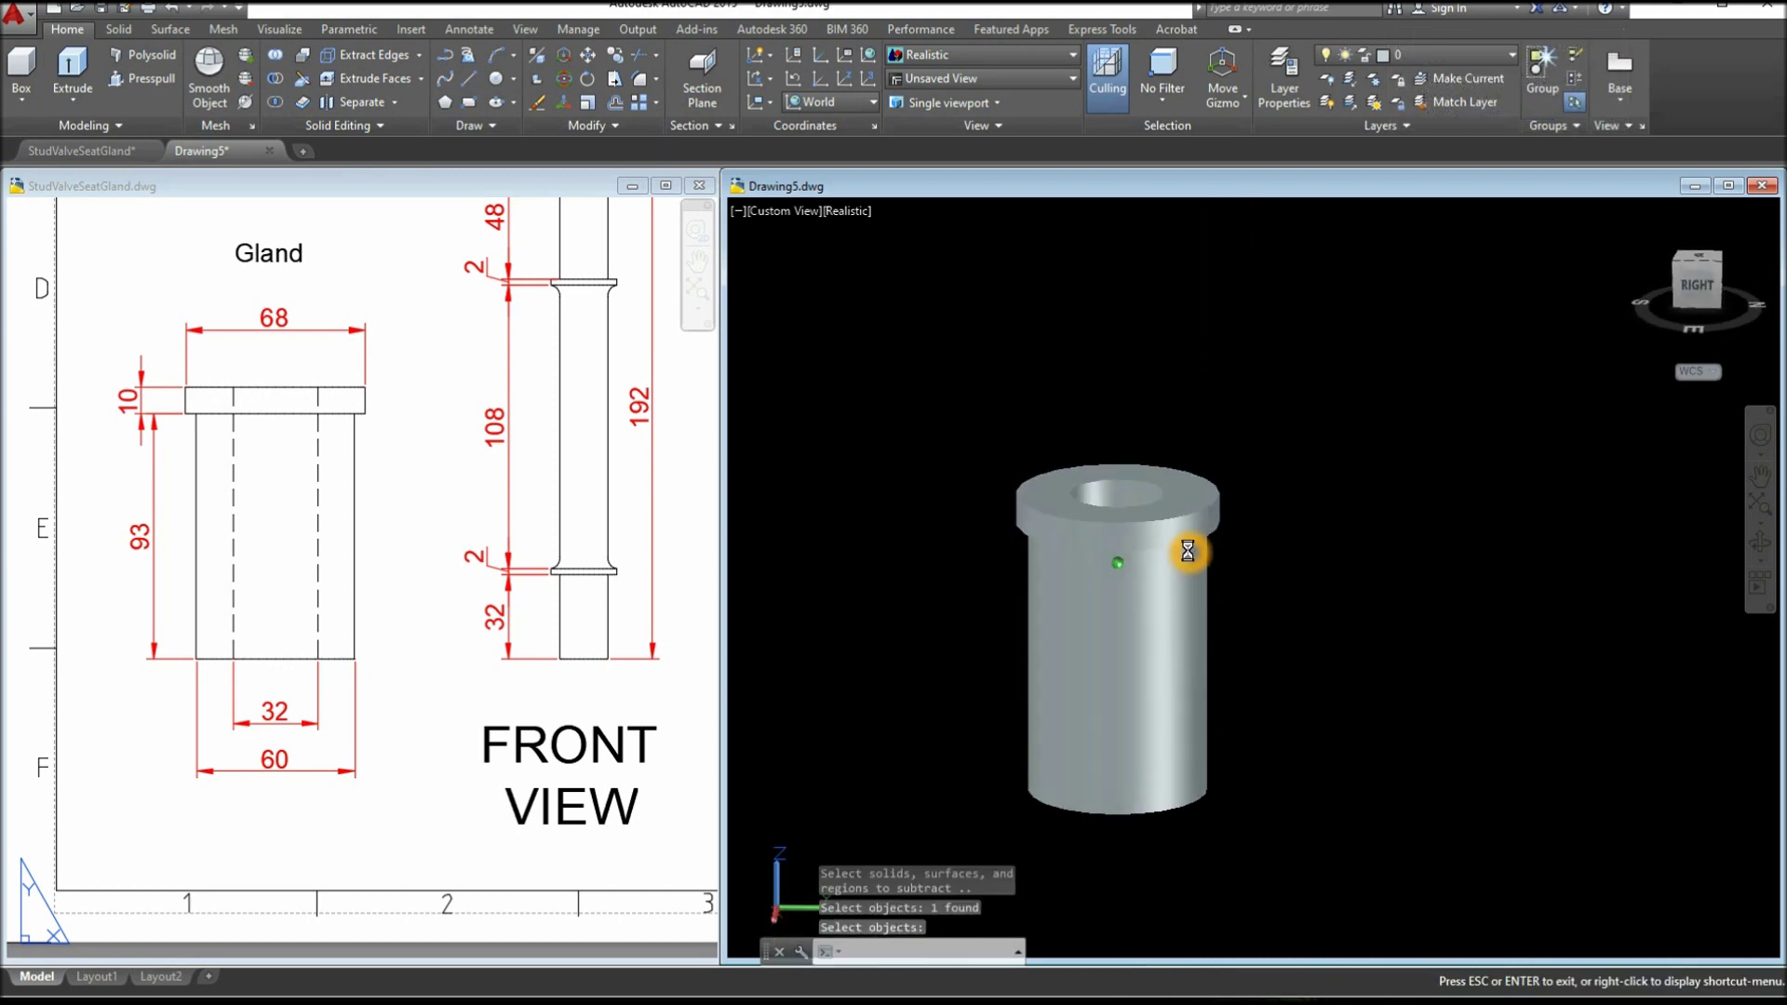
{"action": "scroll", "coordinate": [1340, 624], "scroll_direction": "down", "scroll_amount": 2}
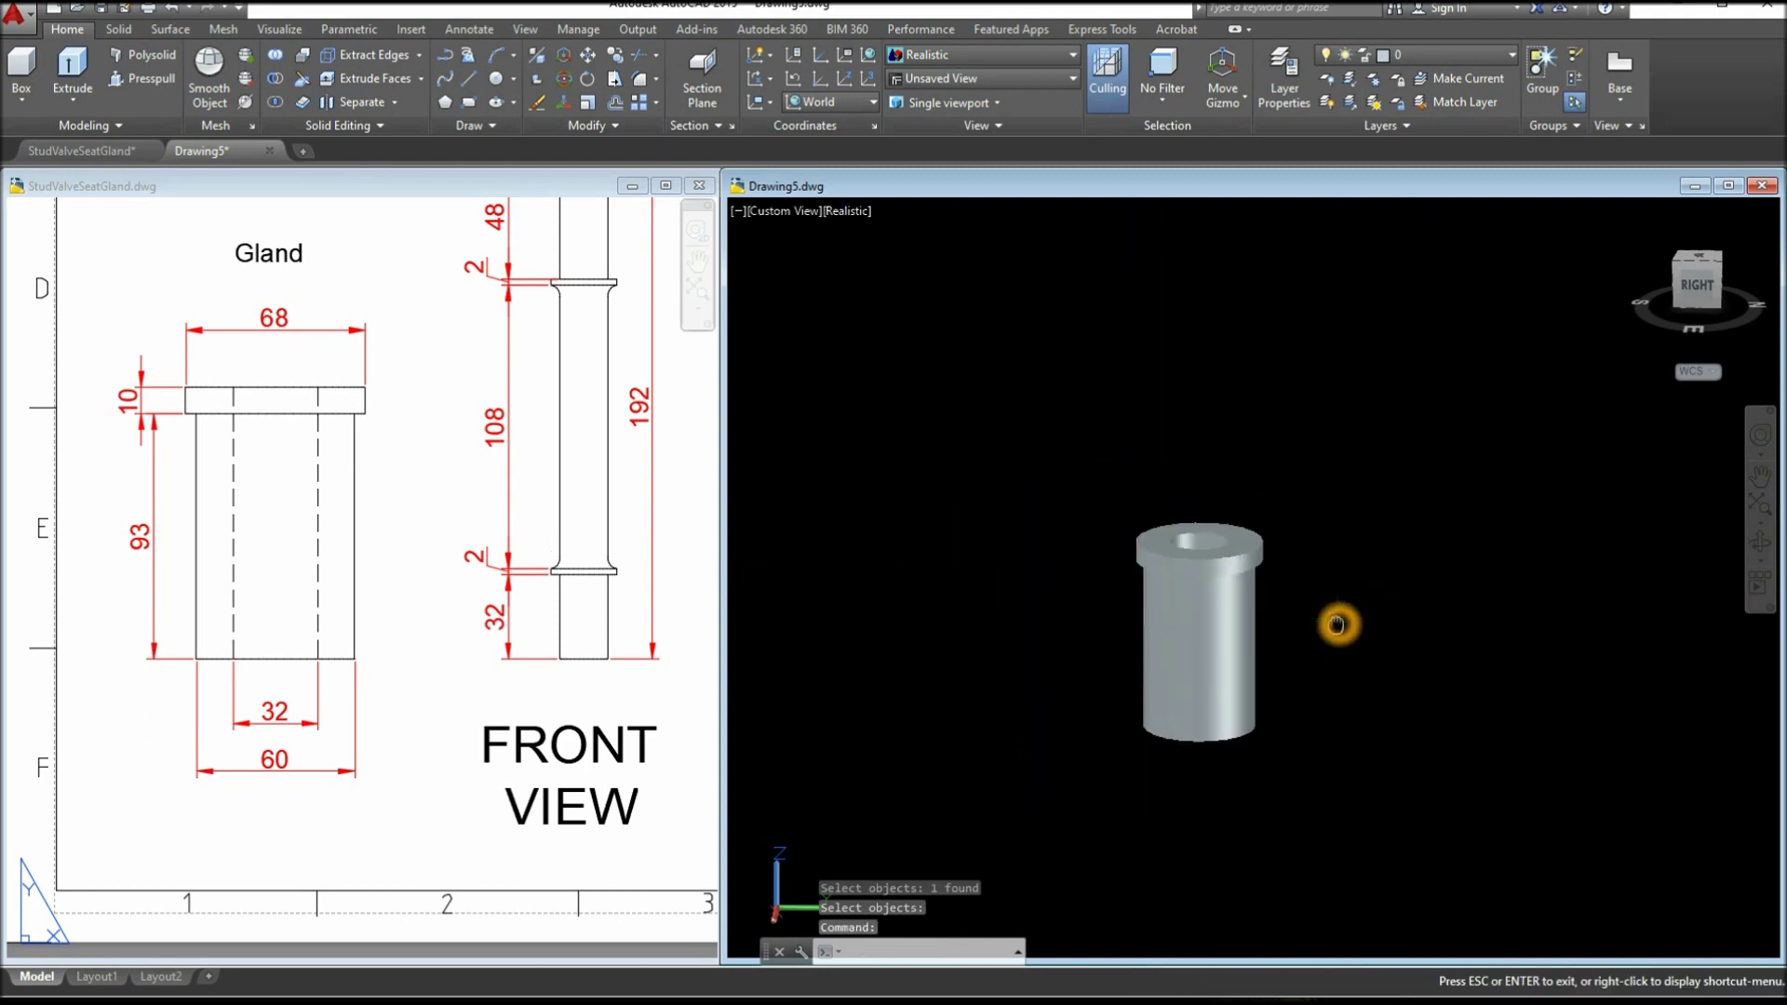
{"action": "middle_click_drag", "start_coordinate": [1340, 625], "coordinate": [996, 583]}
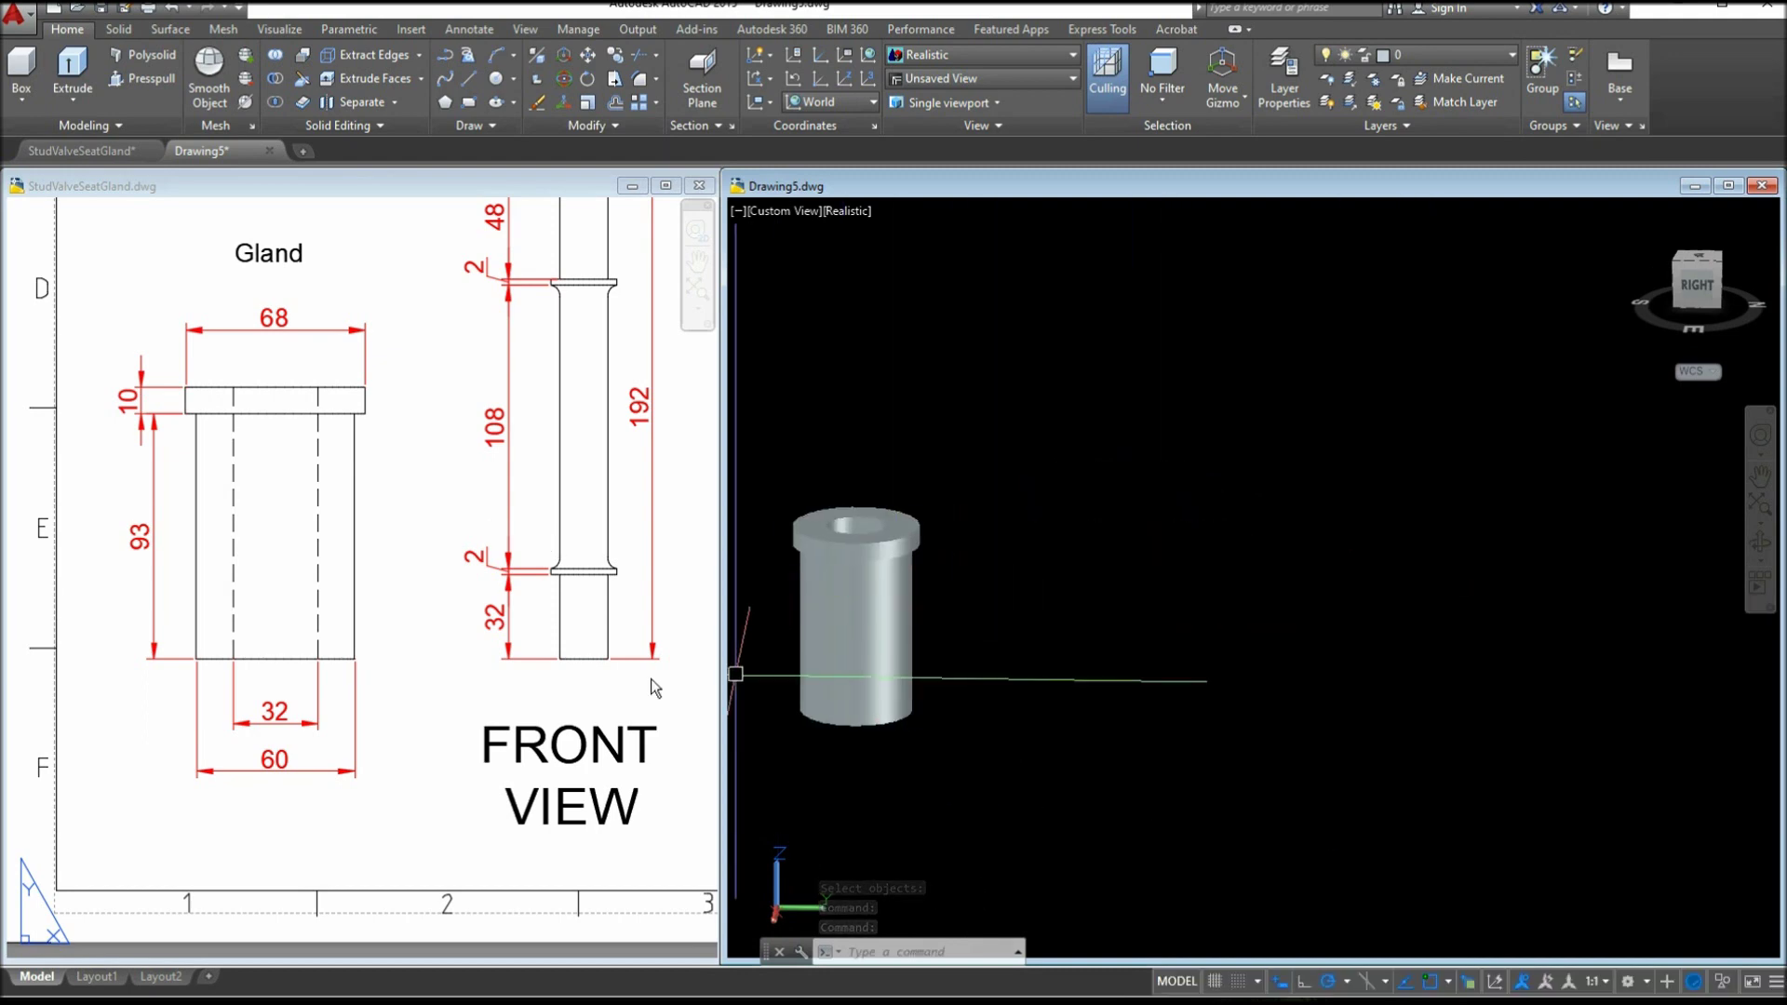
{"action": "left_click", "coordinate": [558, 666]}
{"action": "scroll", "coordinate": [570, 656], "scroll_direction": "down", "scroll_amount": 3}
{"action": "middle_click_drag", "start_coordinate": [571, 654], "coordinate": [225, 682]}
{"action": "scroll", "coordinate": [478, 518], "scroll_direction": "up", "scroll_amount": 3}
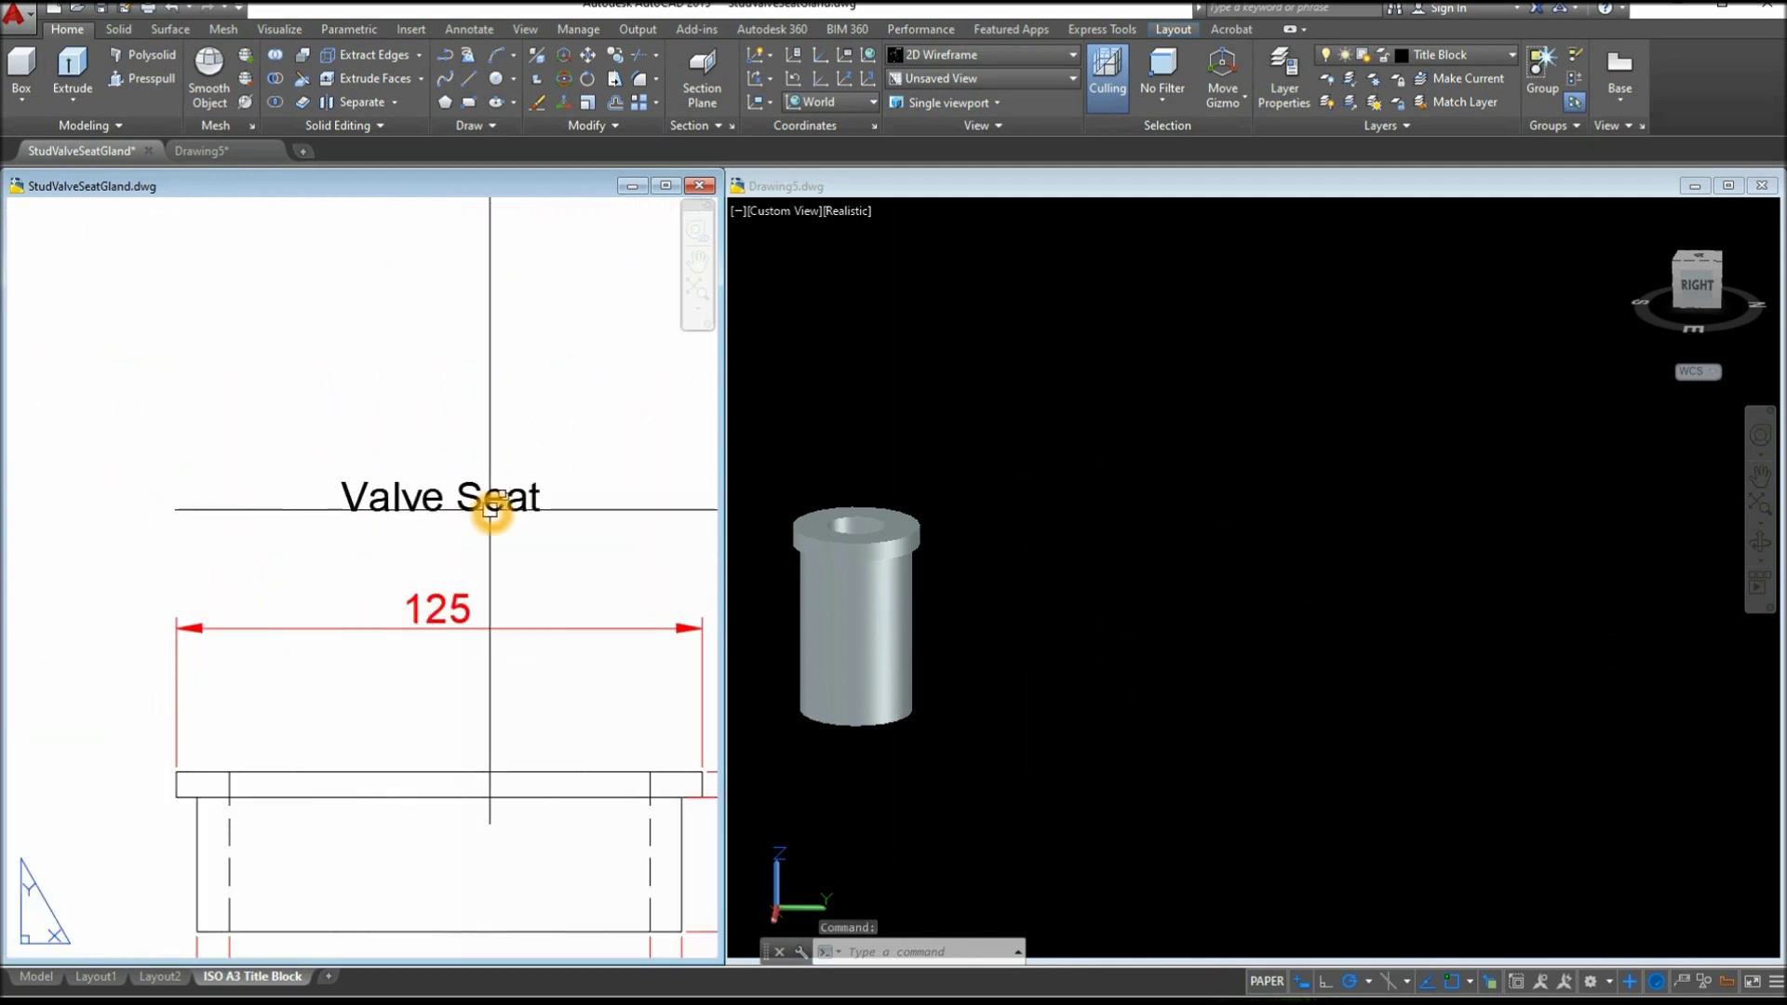
{"action": "scroll", "coordinate": [491, 507], "scroll_direction": "up", "scroll_amount": 2}
{"action": "left_click", "coordinate": [519, 544]}
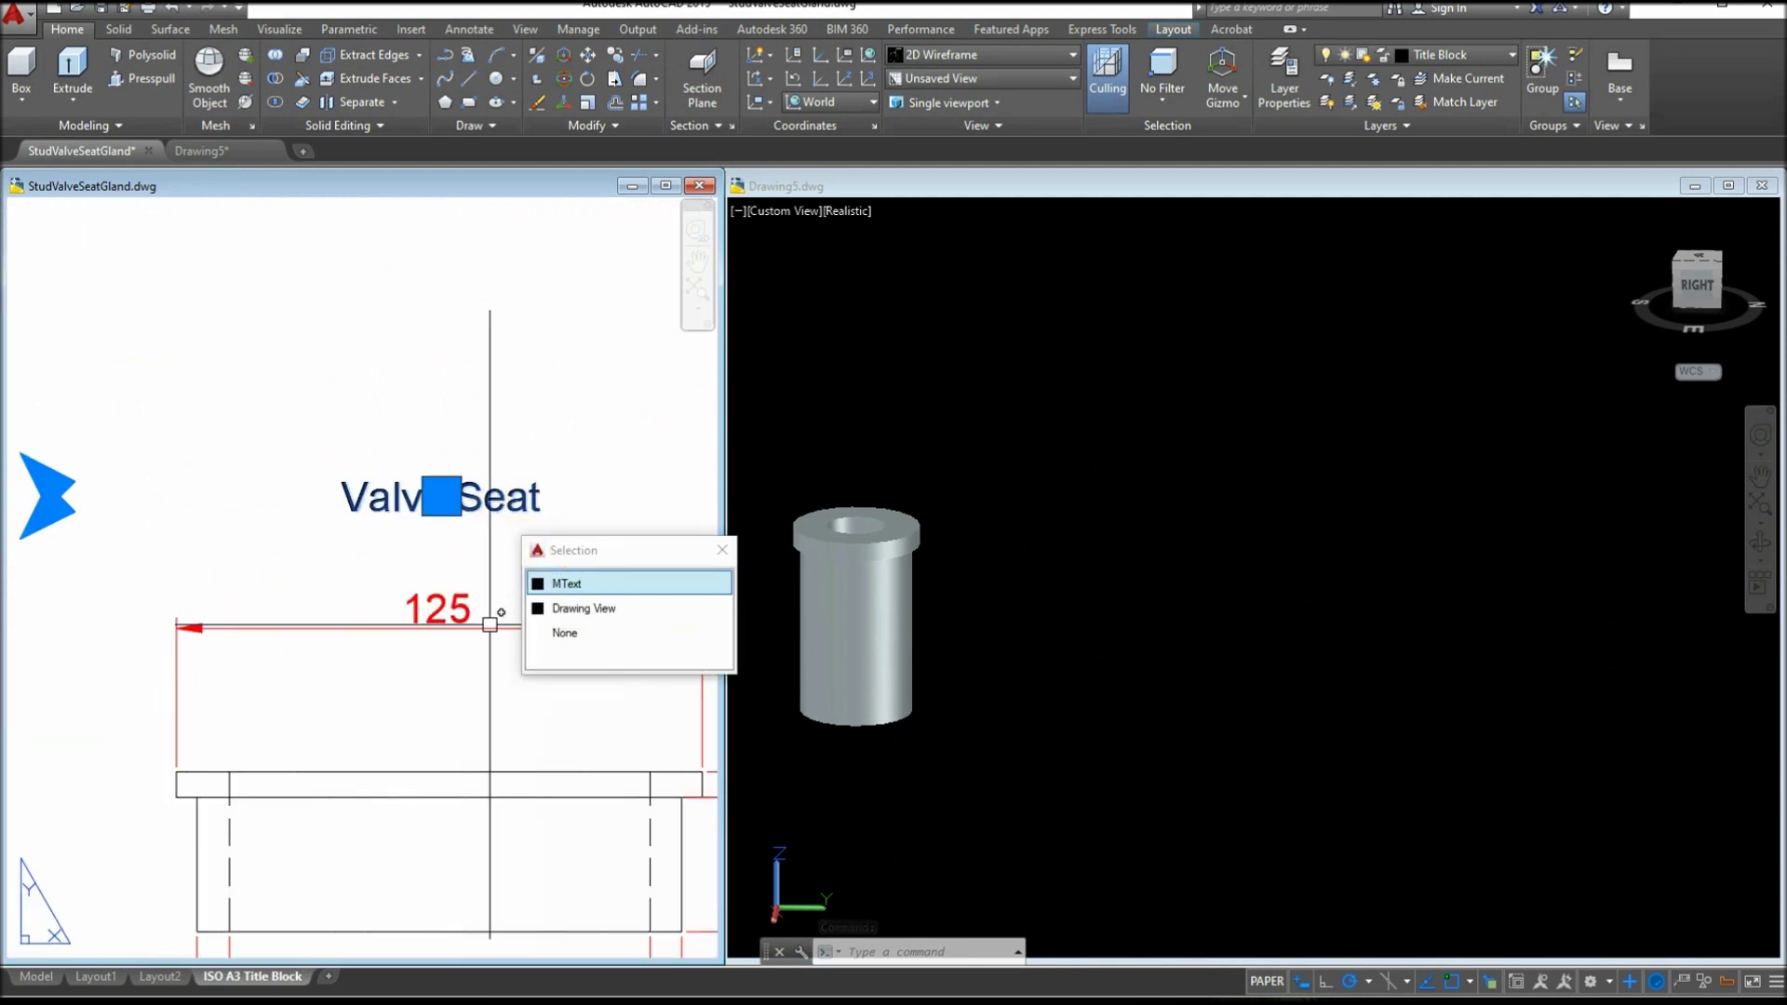
{"action": "key", "text": "Escape"}
{"action": "scroll", "coordinate": [487, 642], "scroll_direction": "down", "scroll_amount": 3}
{"action": "scroll", "coordinate": [434, 574], "scroll_direction": "down", "scroll_amount": 2}
{"action": "scroll", "coordinate": [434, 573], "scroll_direction": "down", "scroll_amount": 3}
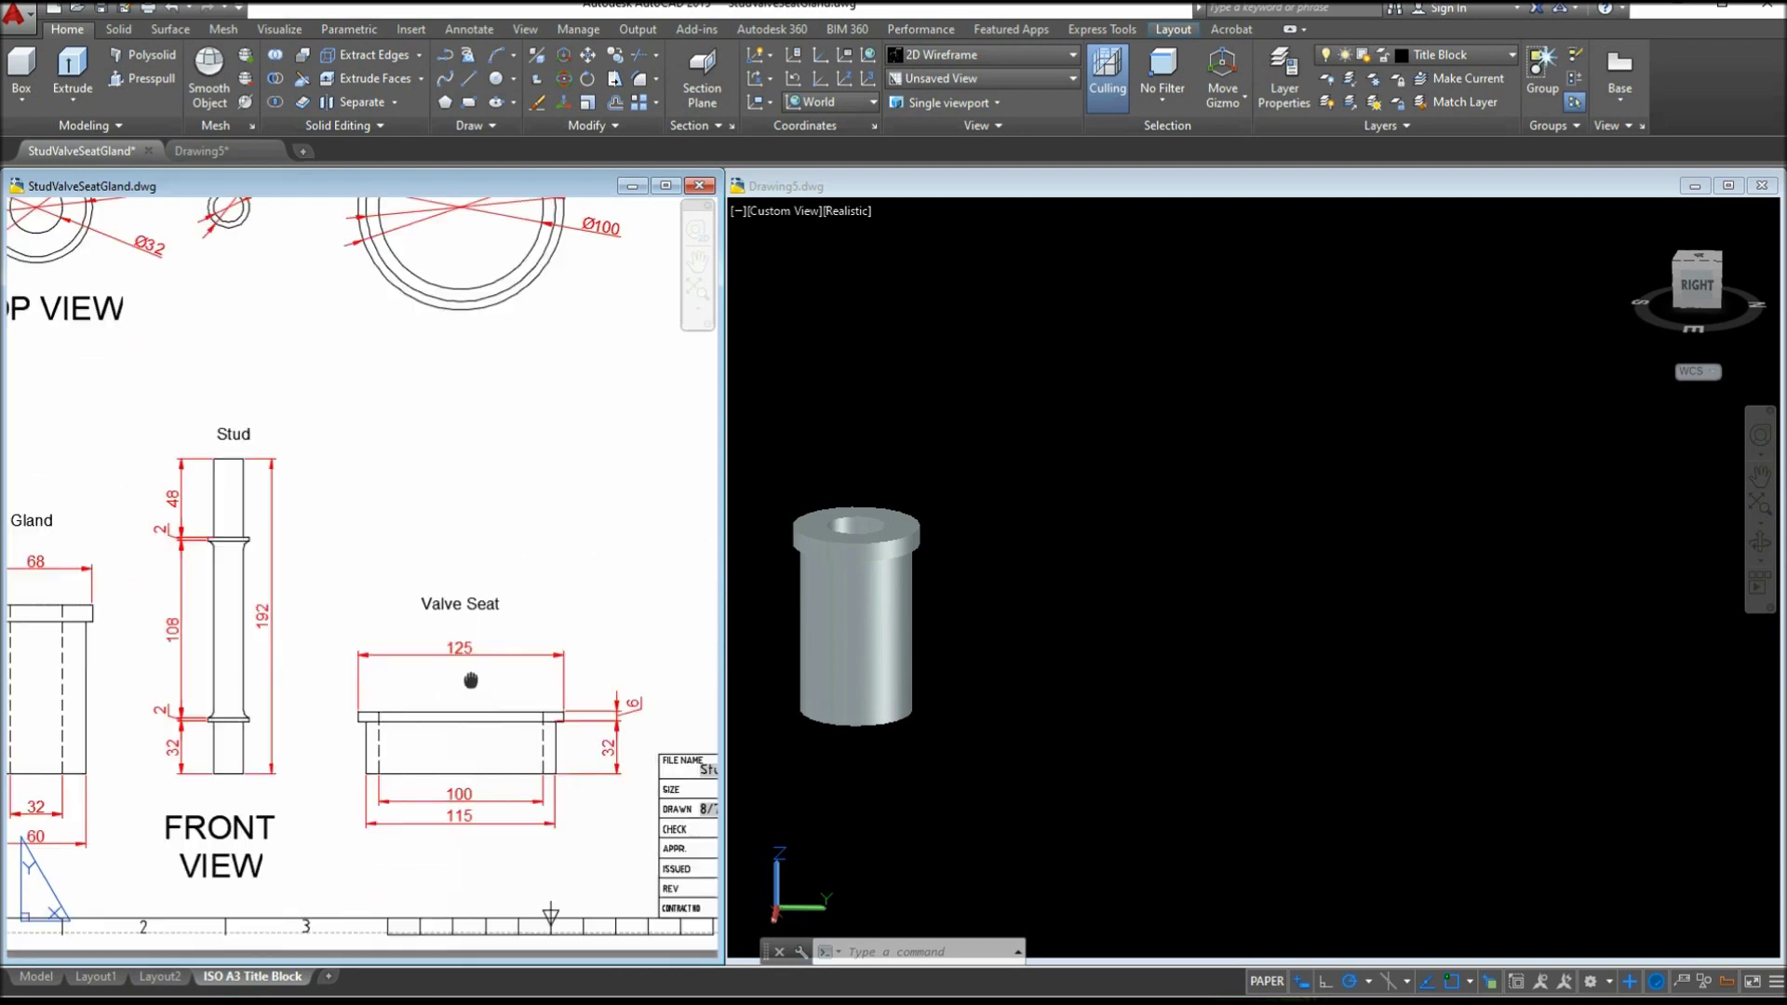
{"action": "scroll", "coordinate": [484, 521], "scroll_direction": "up", "scroll_amount": 1}
{"action": "left_click", "coordinate": [462, 519]}
{"action": "key", "text": "Escape"}
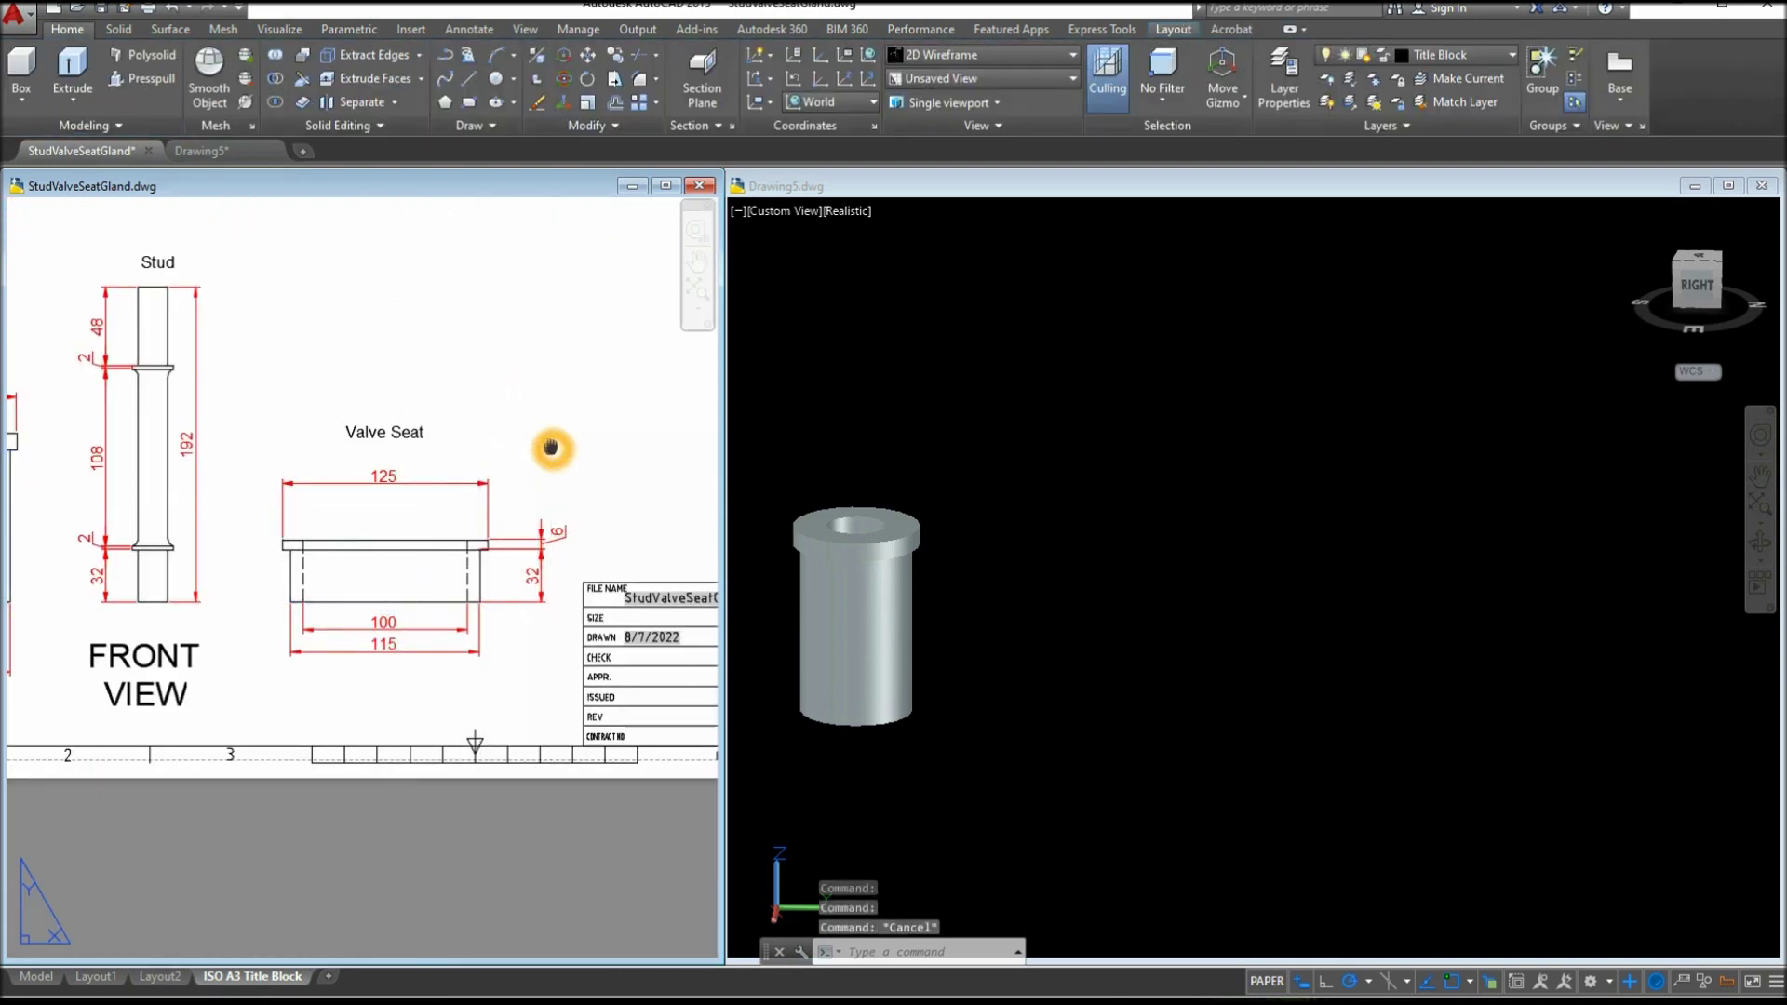
{"action": "scroll", "coordinate": [550, 446], "scroll_direction": "down", "scroll_amount": 4}
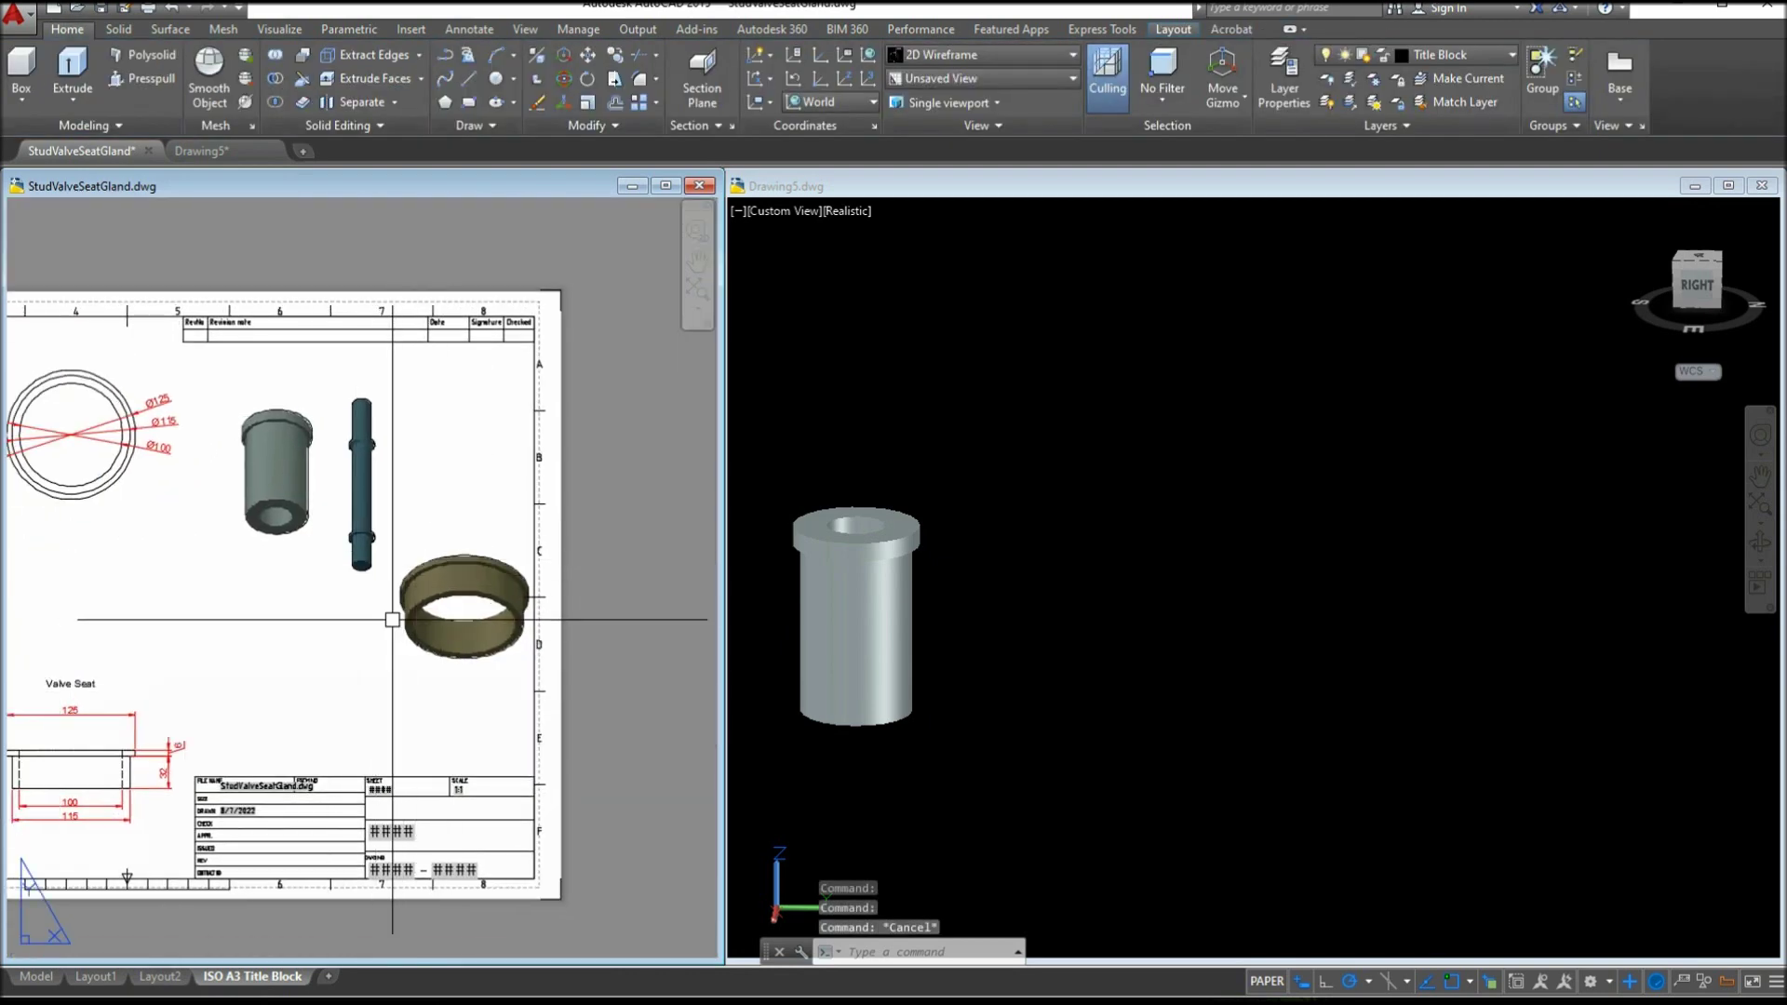
{"action": "left_click", "coordinate": [1076, 626]}
{"action": "left_click", "coordinate": [363, 679]}
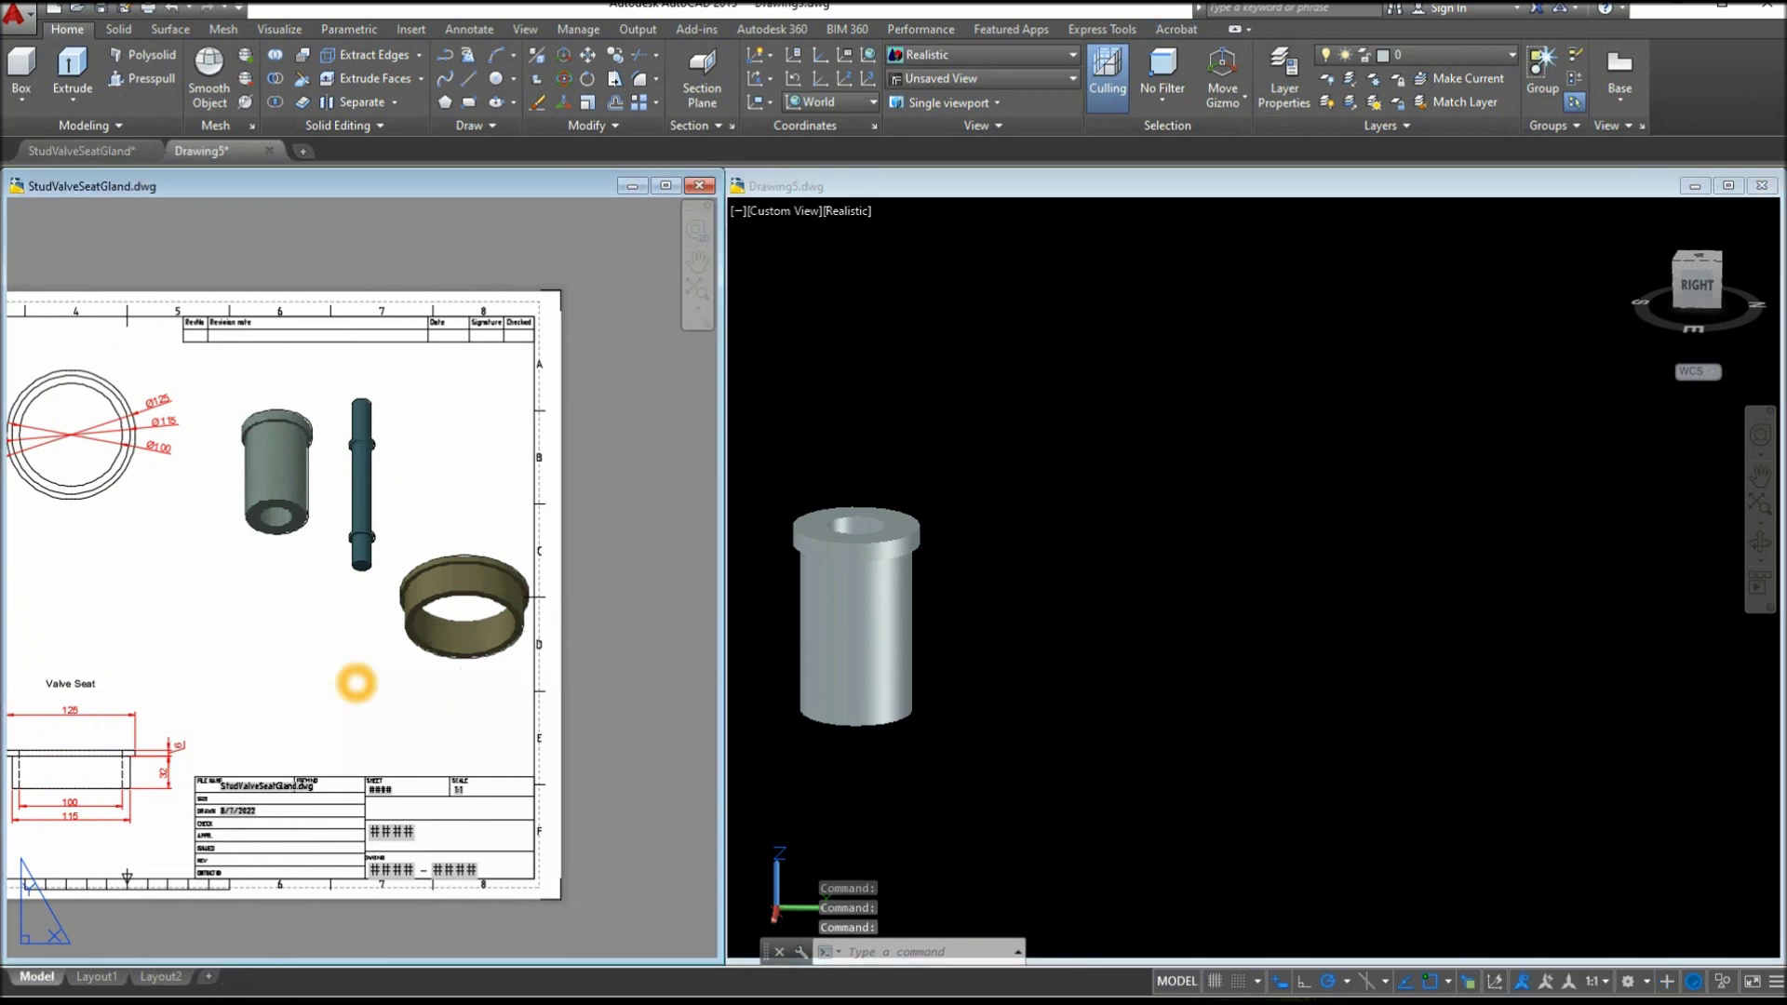
{"action": "scroll", "coordinate": [521, 674], "scroll_direction": "up", "scroll_amount": 2}
{"action": "left_click", "coordinate": [1360, 722]}
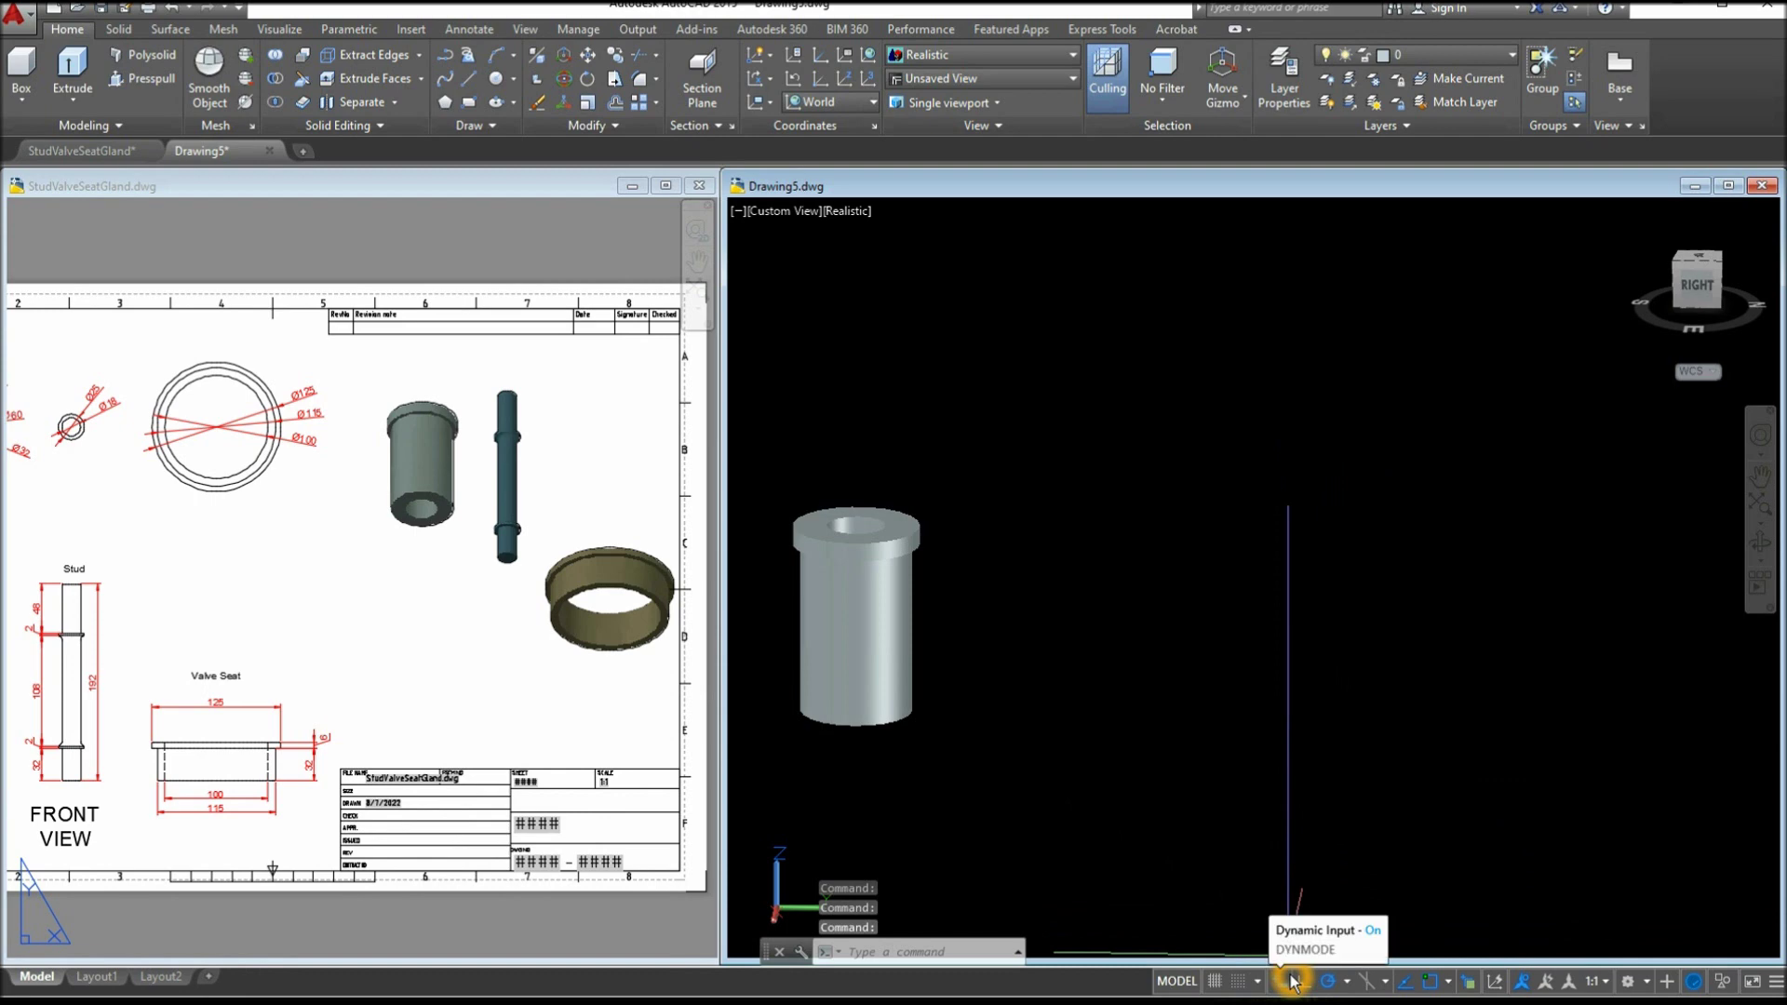
{"action": "left_click", "coordinate": [1431, 982]}
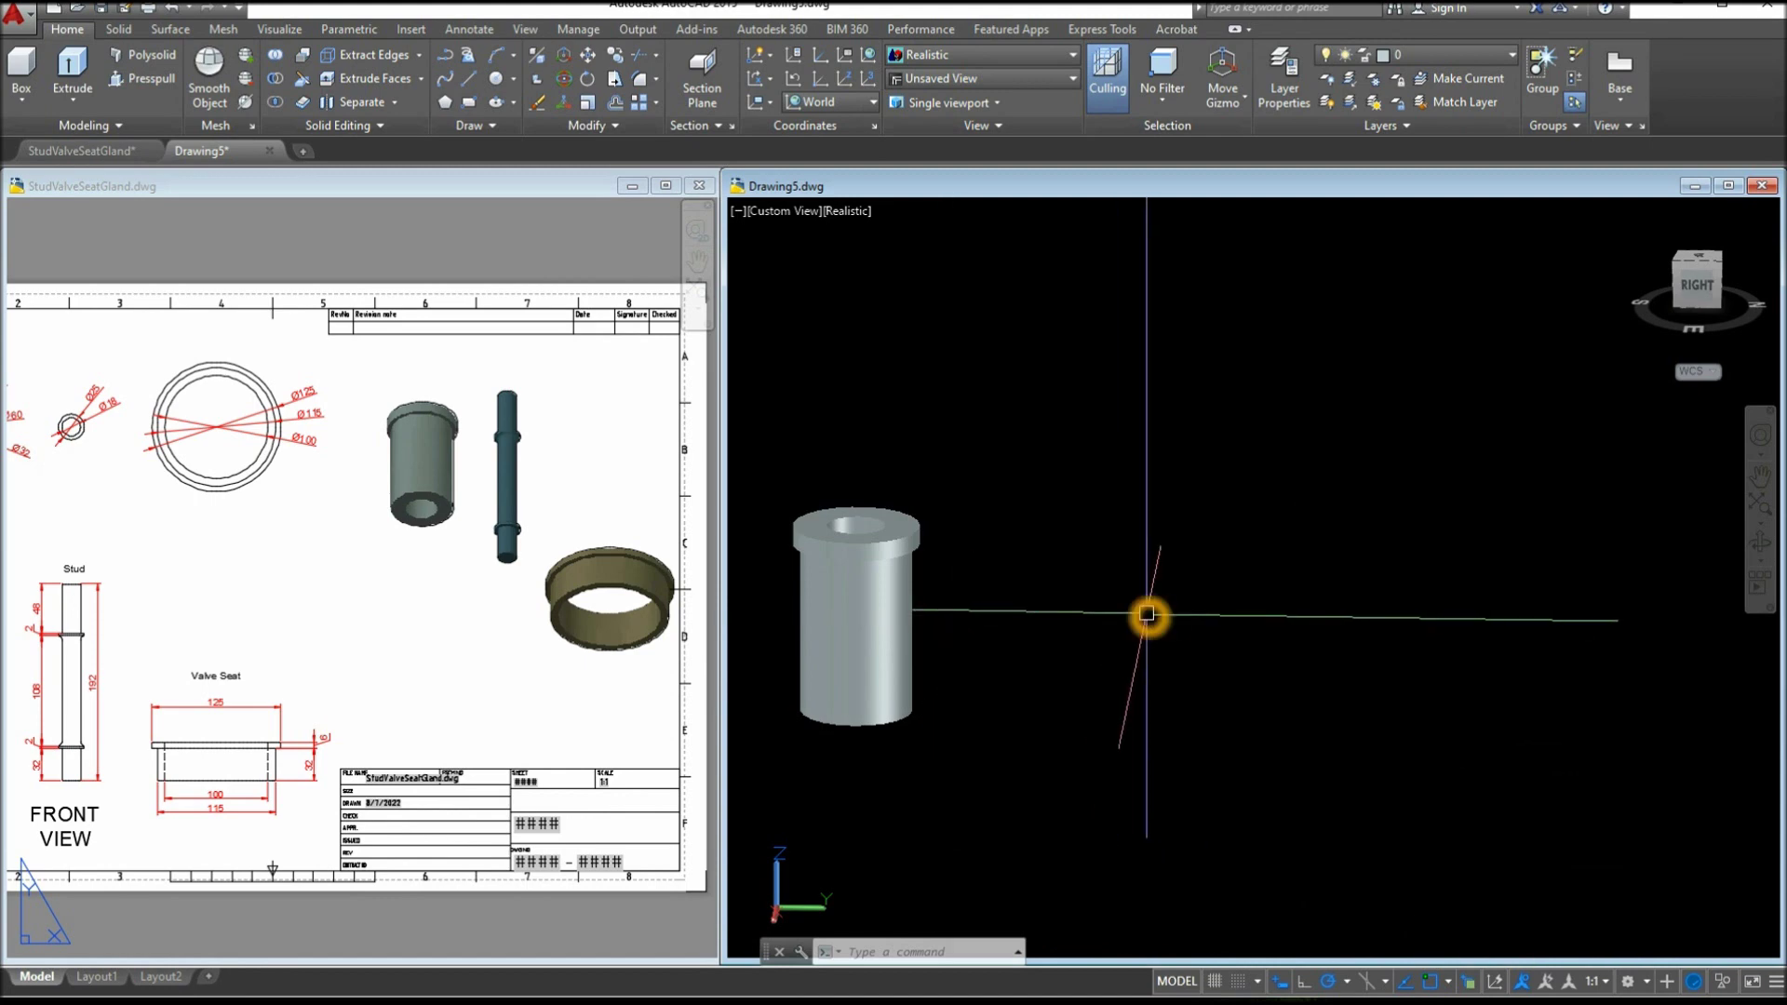
Check the valve seat's outer width in the reference and draw a circle of diameter 125 beside the gland
{"action": "left_click", "coordinate": [338, 700]}
{"action": "middle_click_drag", "start_coordinate": [339, 700], "coordinate": [390, 692]}
{"action": "scroll", "coordinate": [332, 723], "scroll_direction": "up", "scroll_amount": 2}
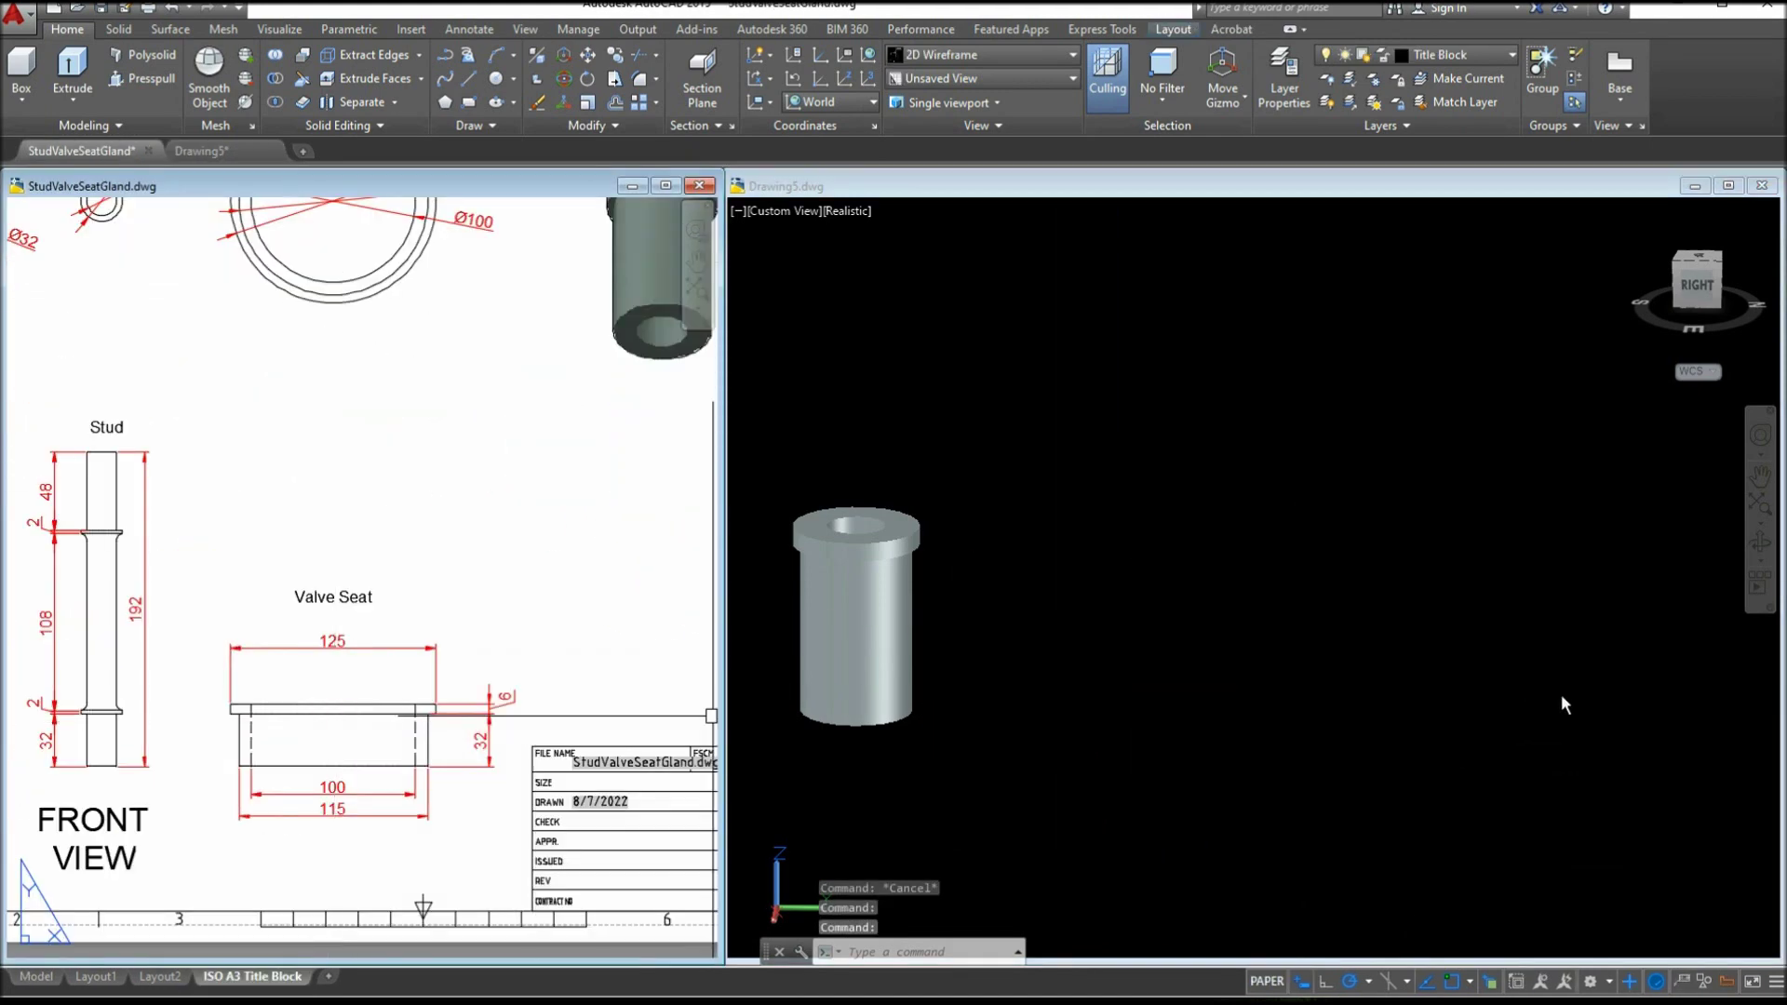
{"action": "left_click", "coordinate": [1047, 638]}
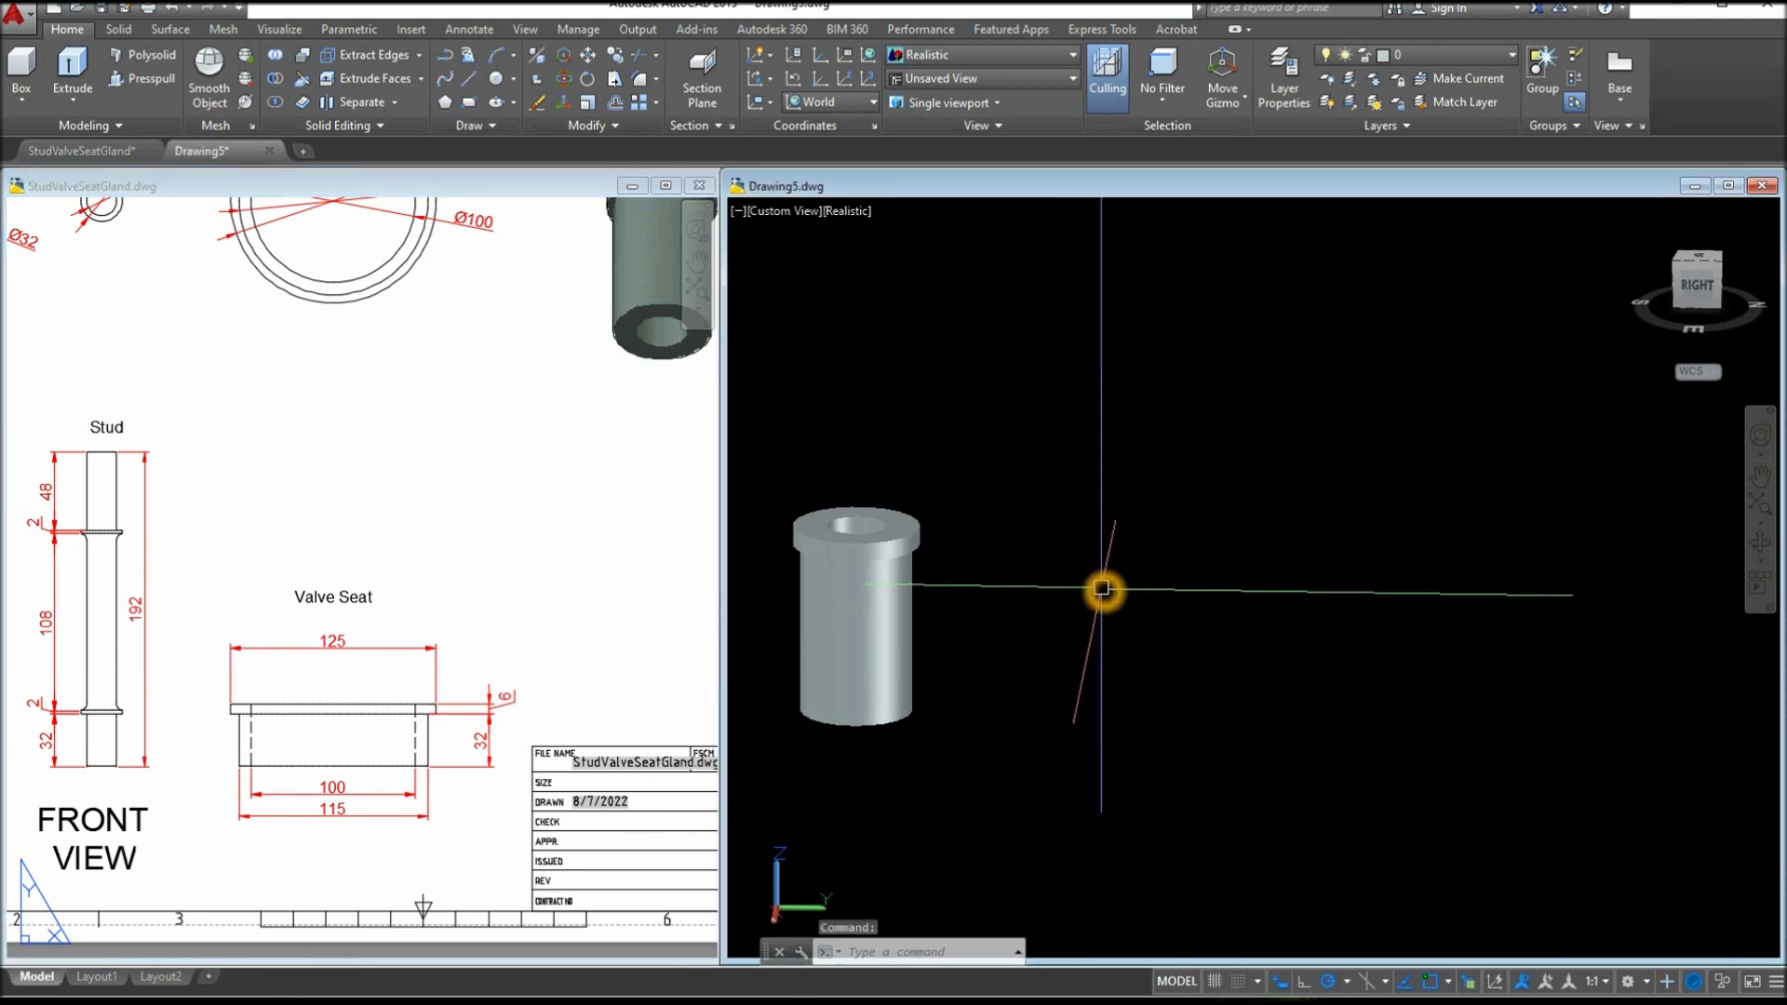
{"action": "key", "text": "Return"}
{"action": "left_click", "coordinate": [1136, 580]}
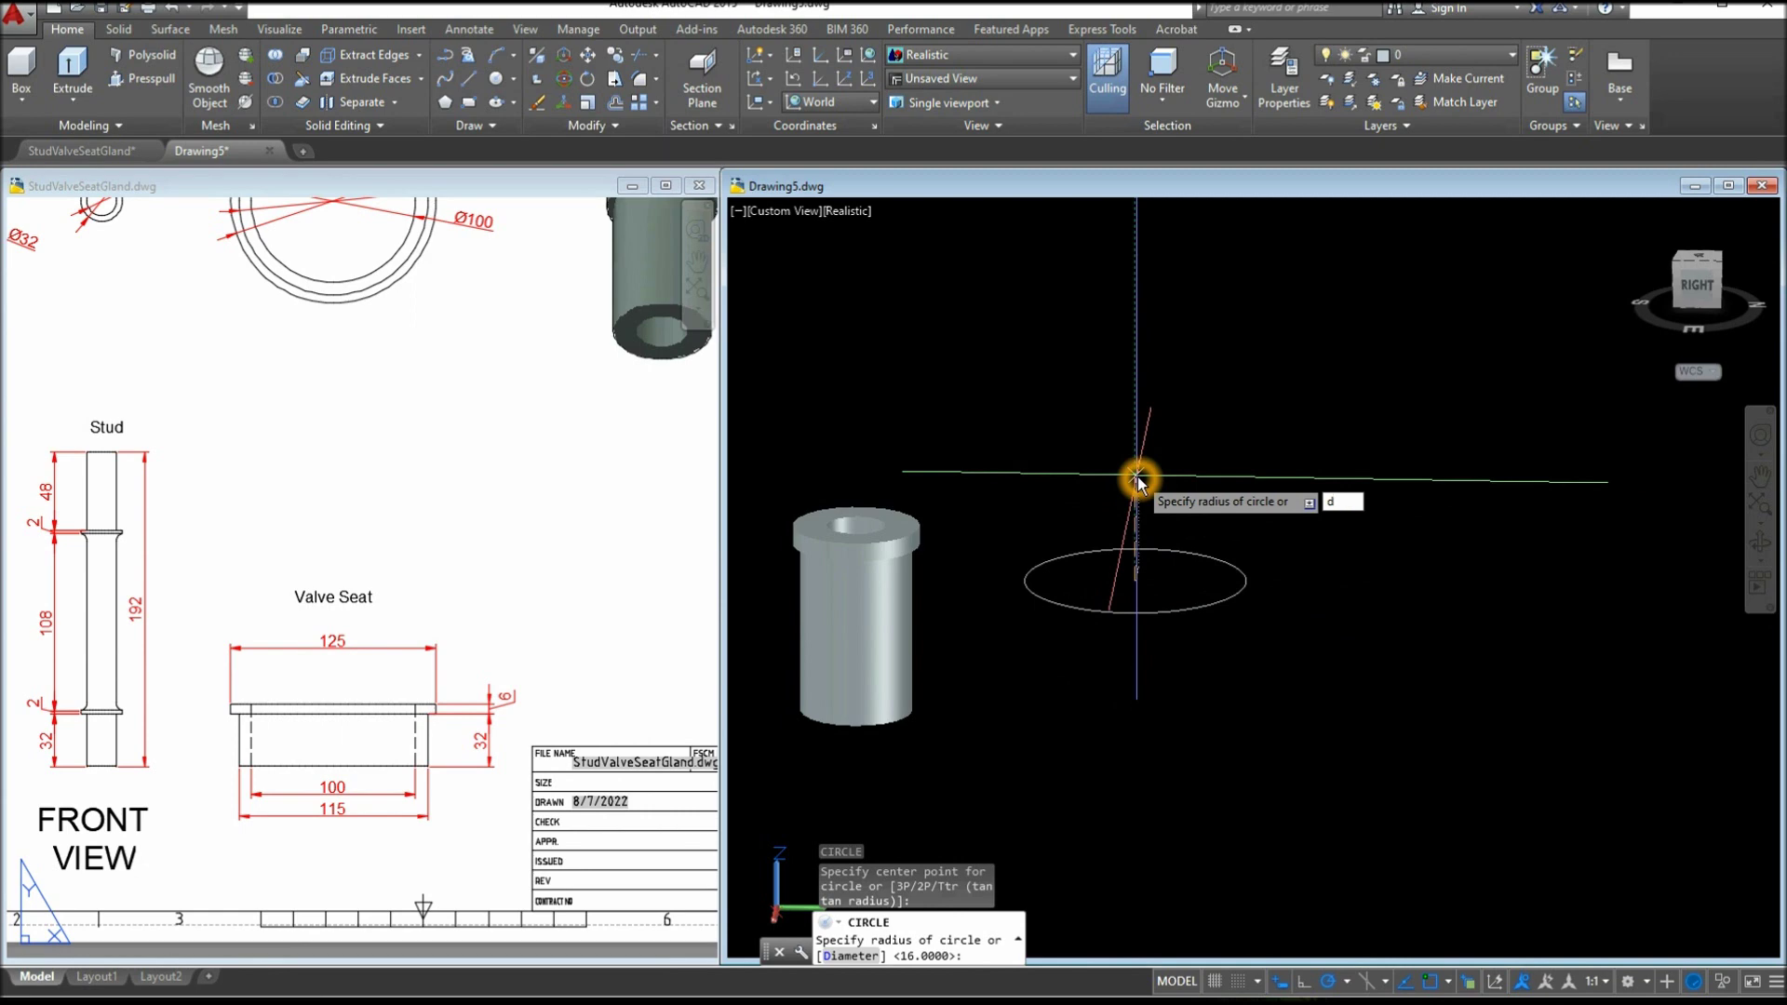
{"action": "key", "text": "Return"}
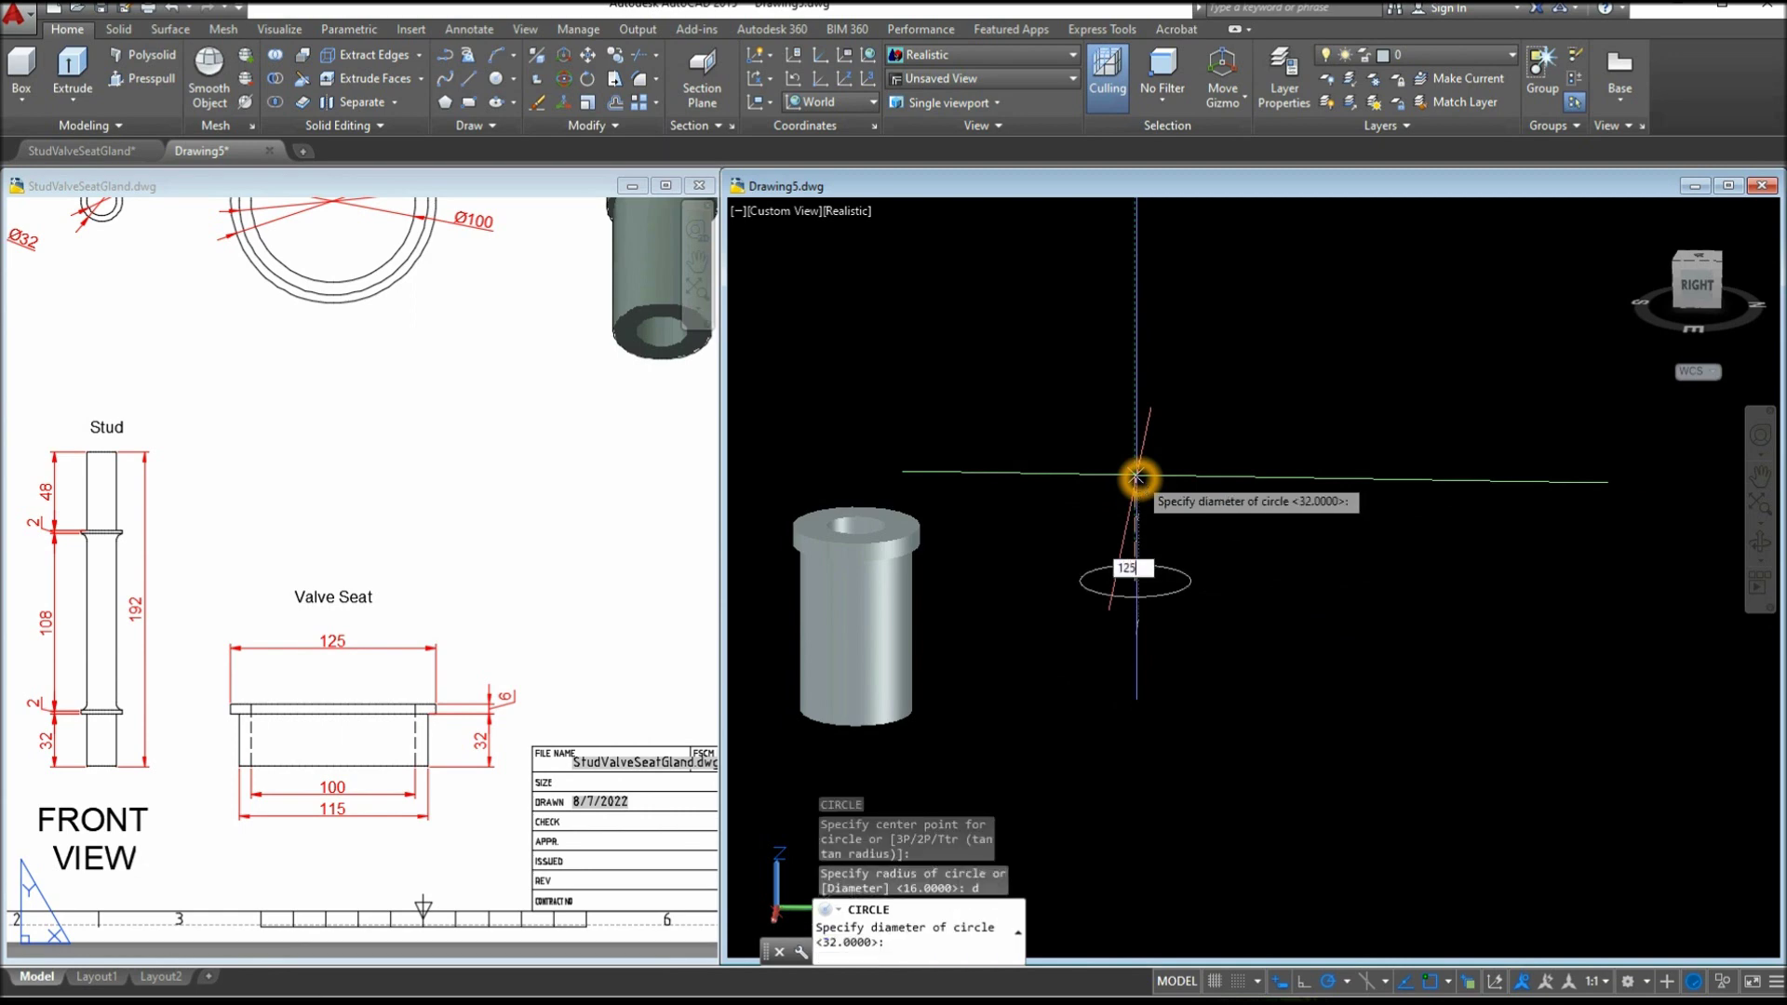
{"action": "key", "text": "Return"}
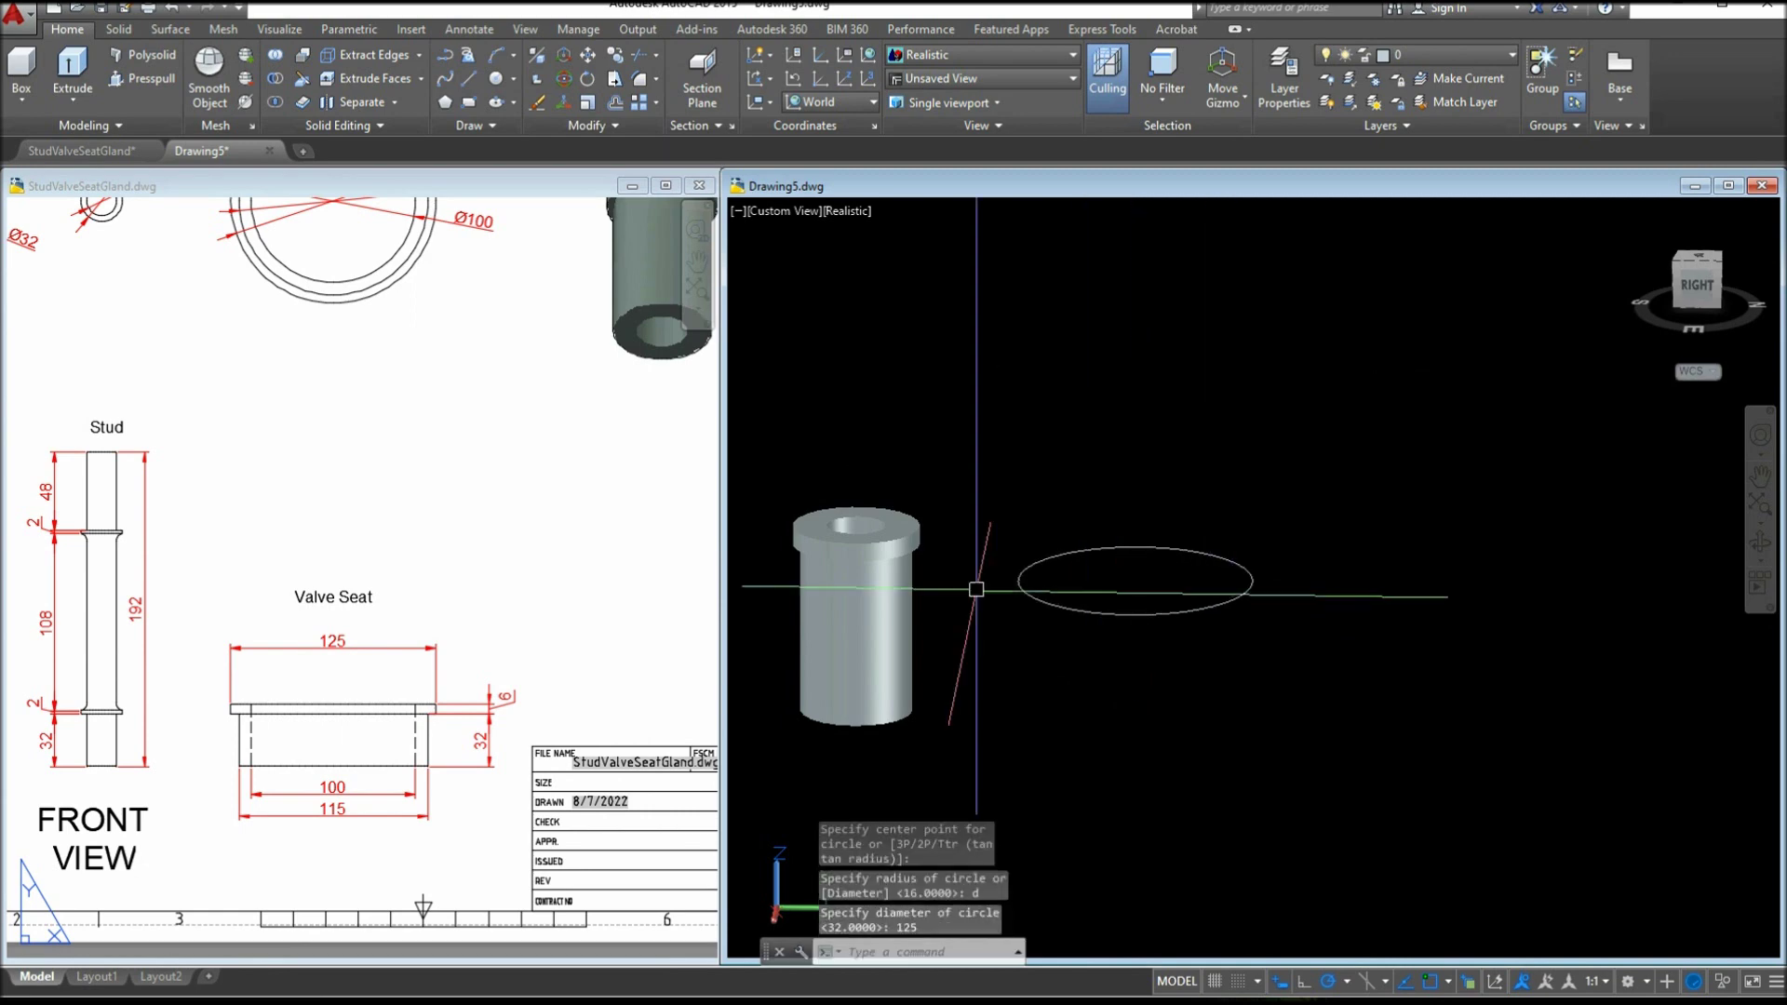
Check the valve seat's flange thickness in the reference and extrude the diameter 125 circle 6 downward
{"action": "left_click", "coordinate": [372, 738]}
{"action": "scroll", "coordinate": [455, 741], "scroll_direction": "up", "scroll_amount": 2}
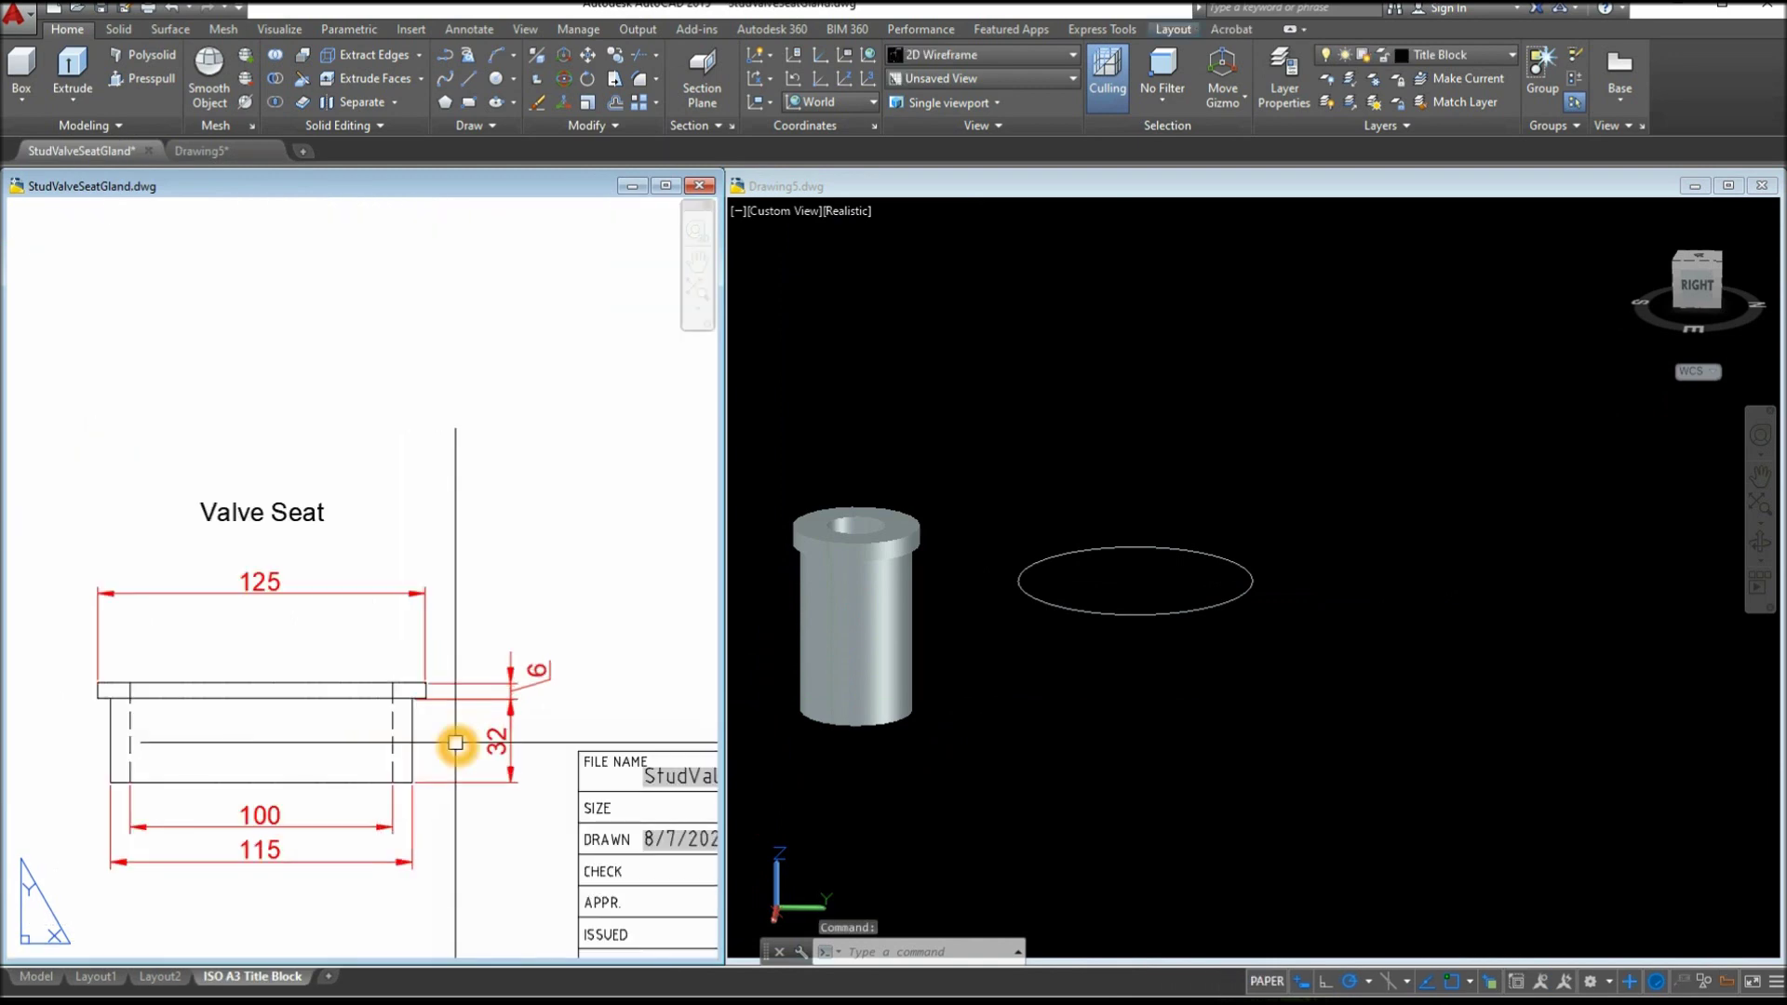
{"action": "left_click", "coordinate": [78, 63]}
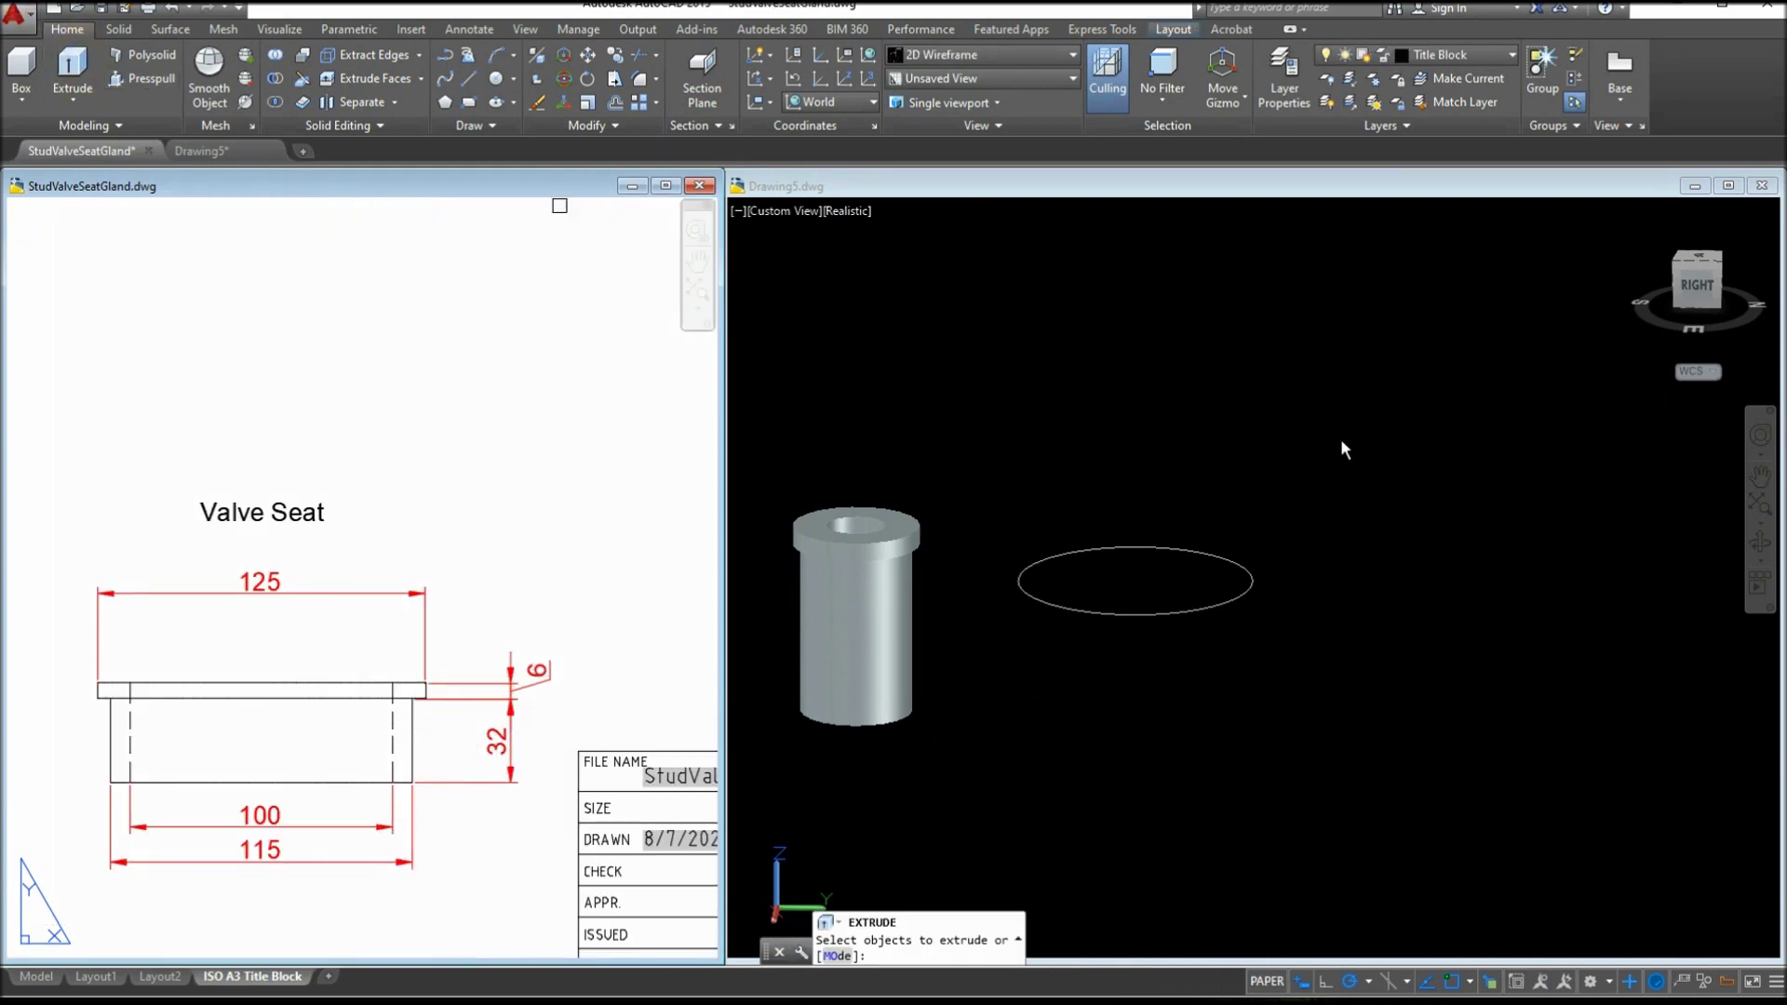
{"action": "left_click", "coordinate": [1259, 558]}
{"action": "left_click", "coordinate": [275, 72]}
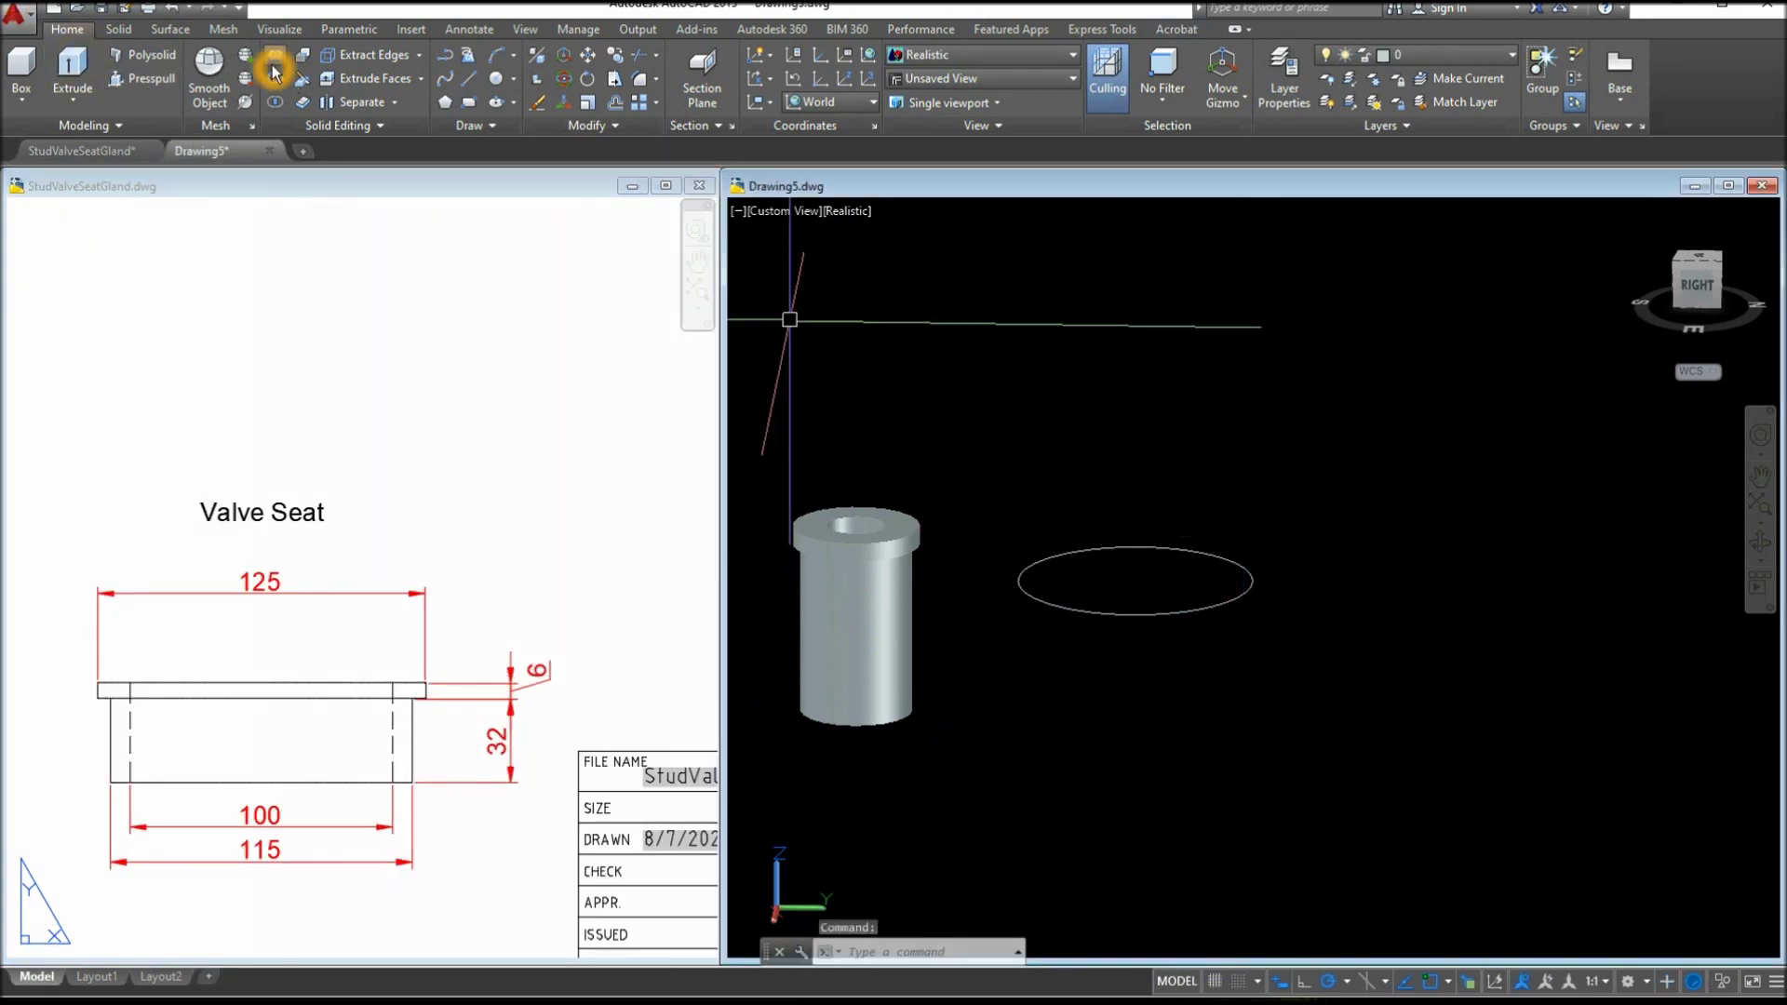
{"action": "left_click", "coordinate": [79, 65]}
{"action": "left_click", "coordinate": [1156, 615]}
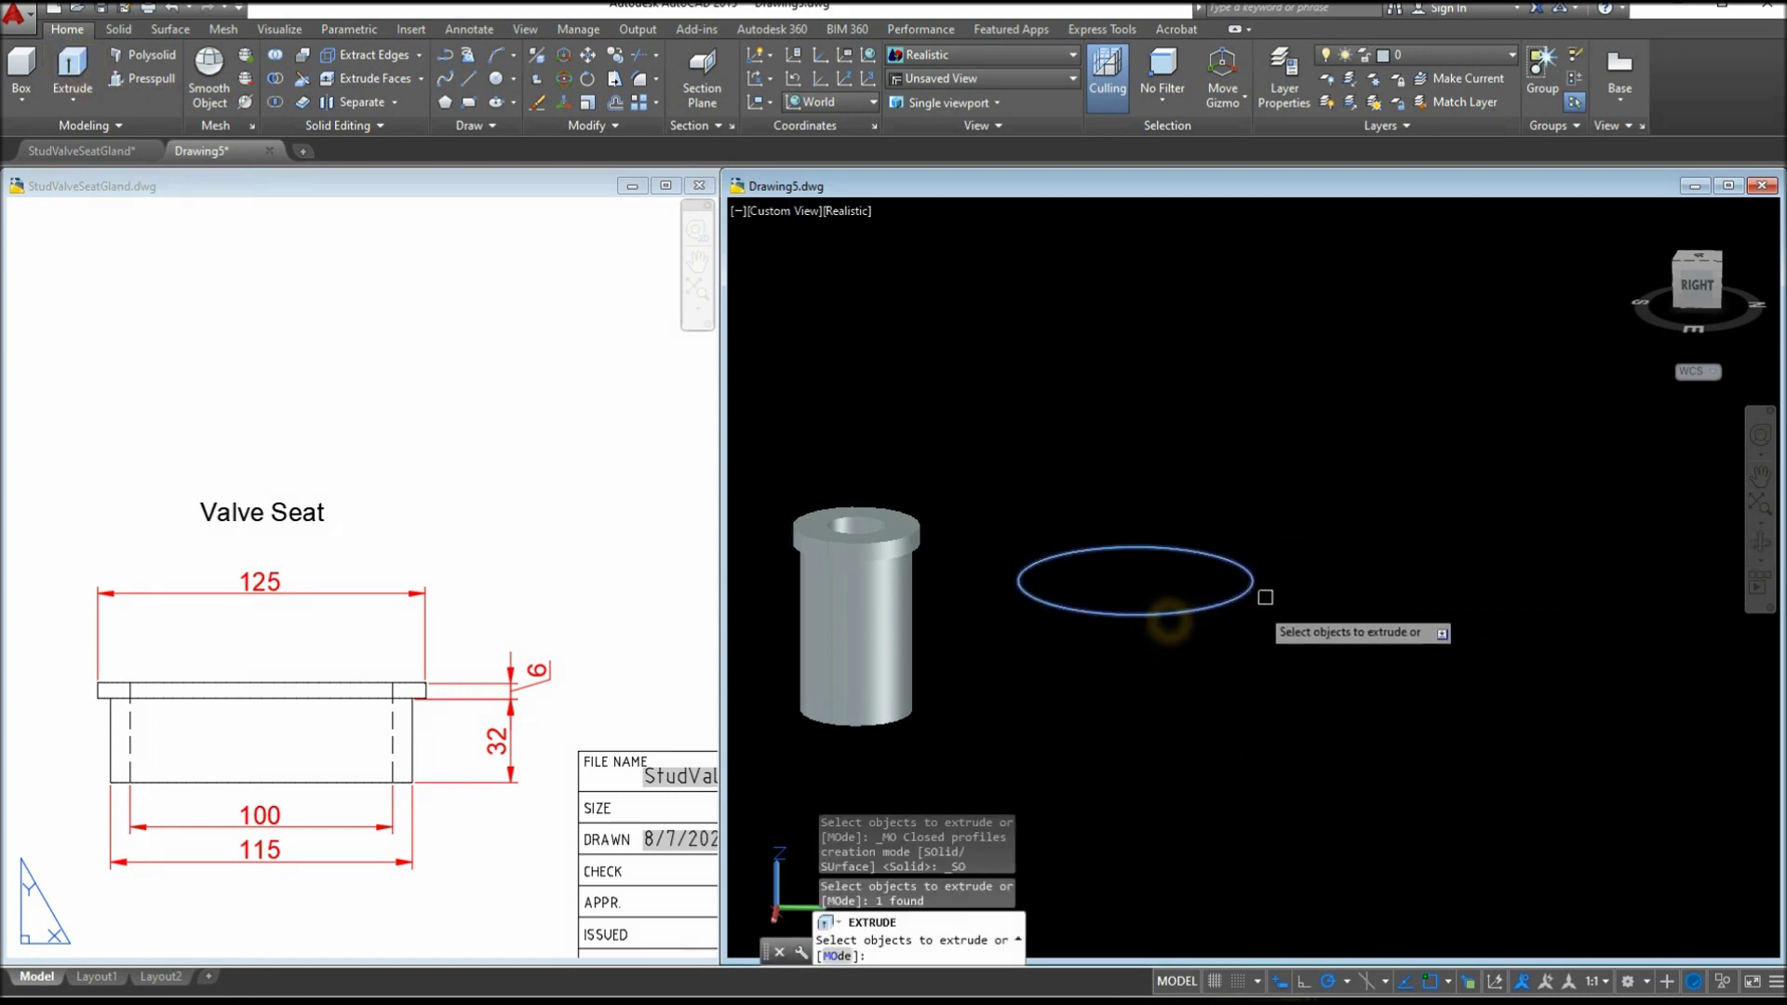
{"action": "right_click", "coordinate": [1303, 547]}
{"action": "left_click", "coordinate": [1340, 559]}
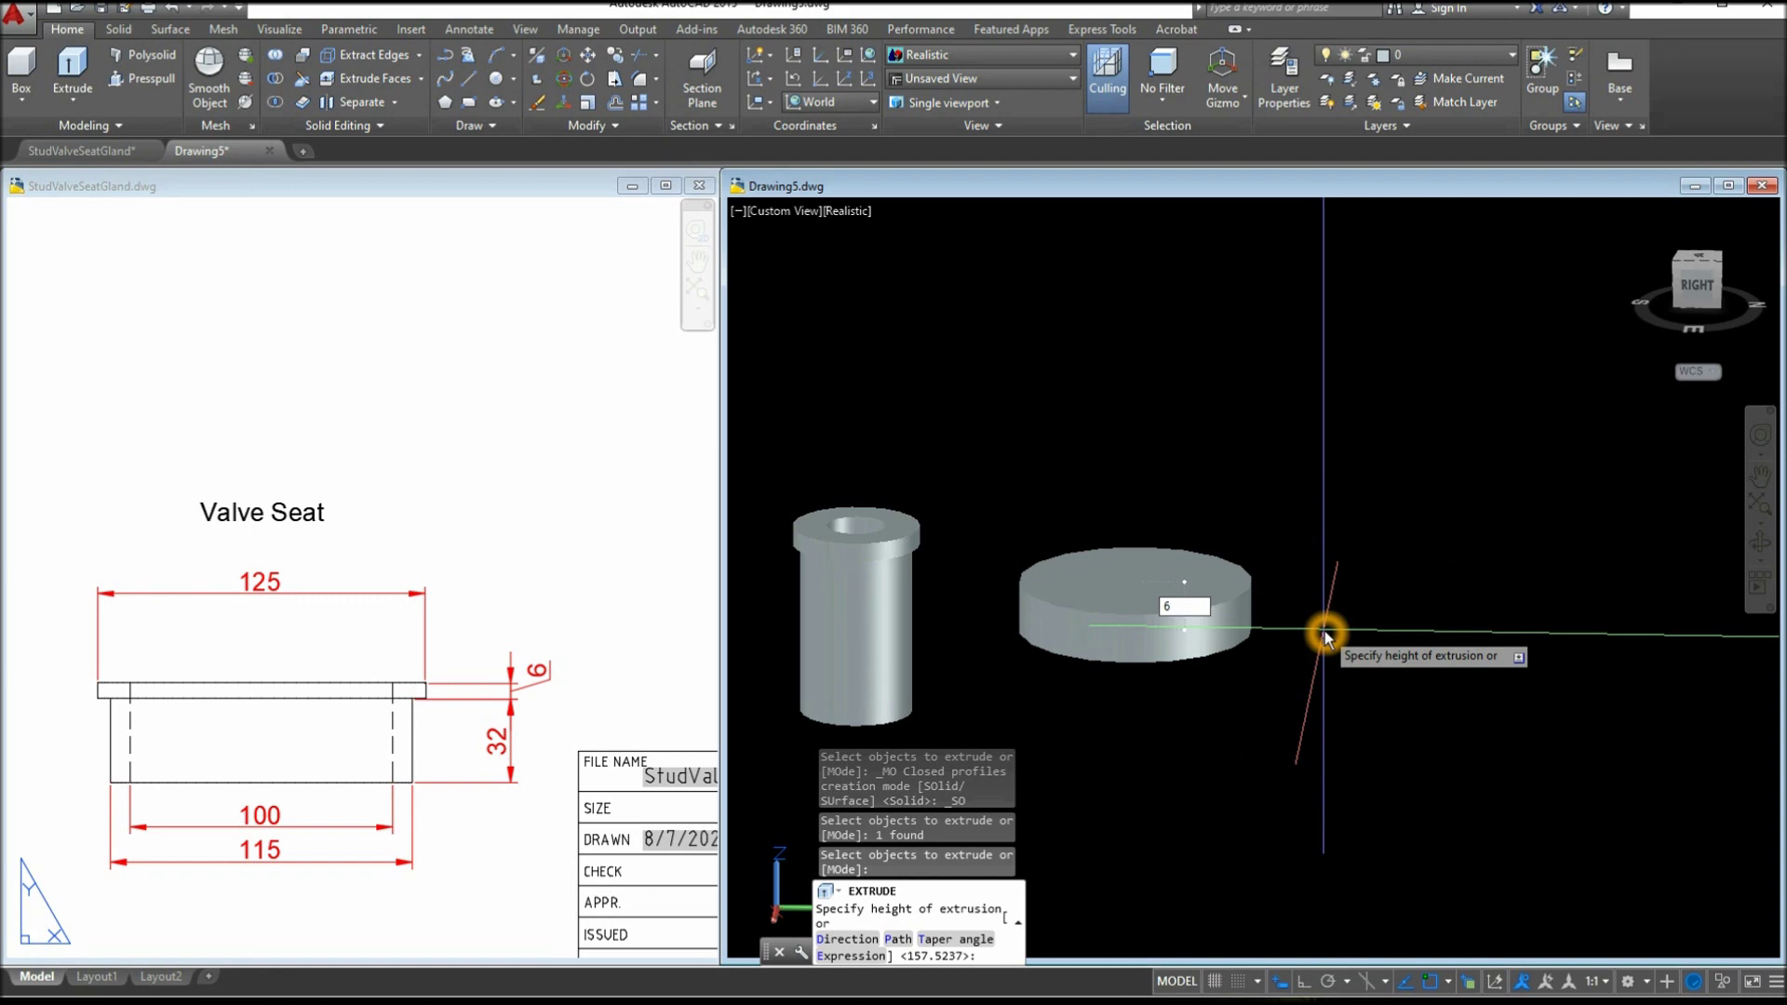
{"action": "key", "text": "Escape"}
{"action": "left_click", "coordinate": [649, 657]}
{"action": "left_click", "coordinate": [537, 676]}
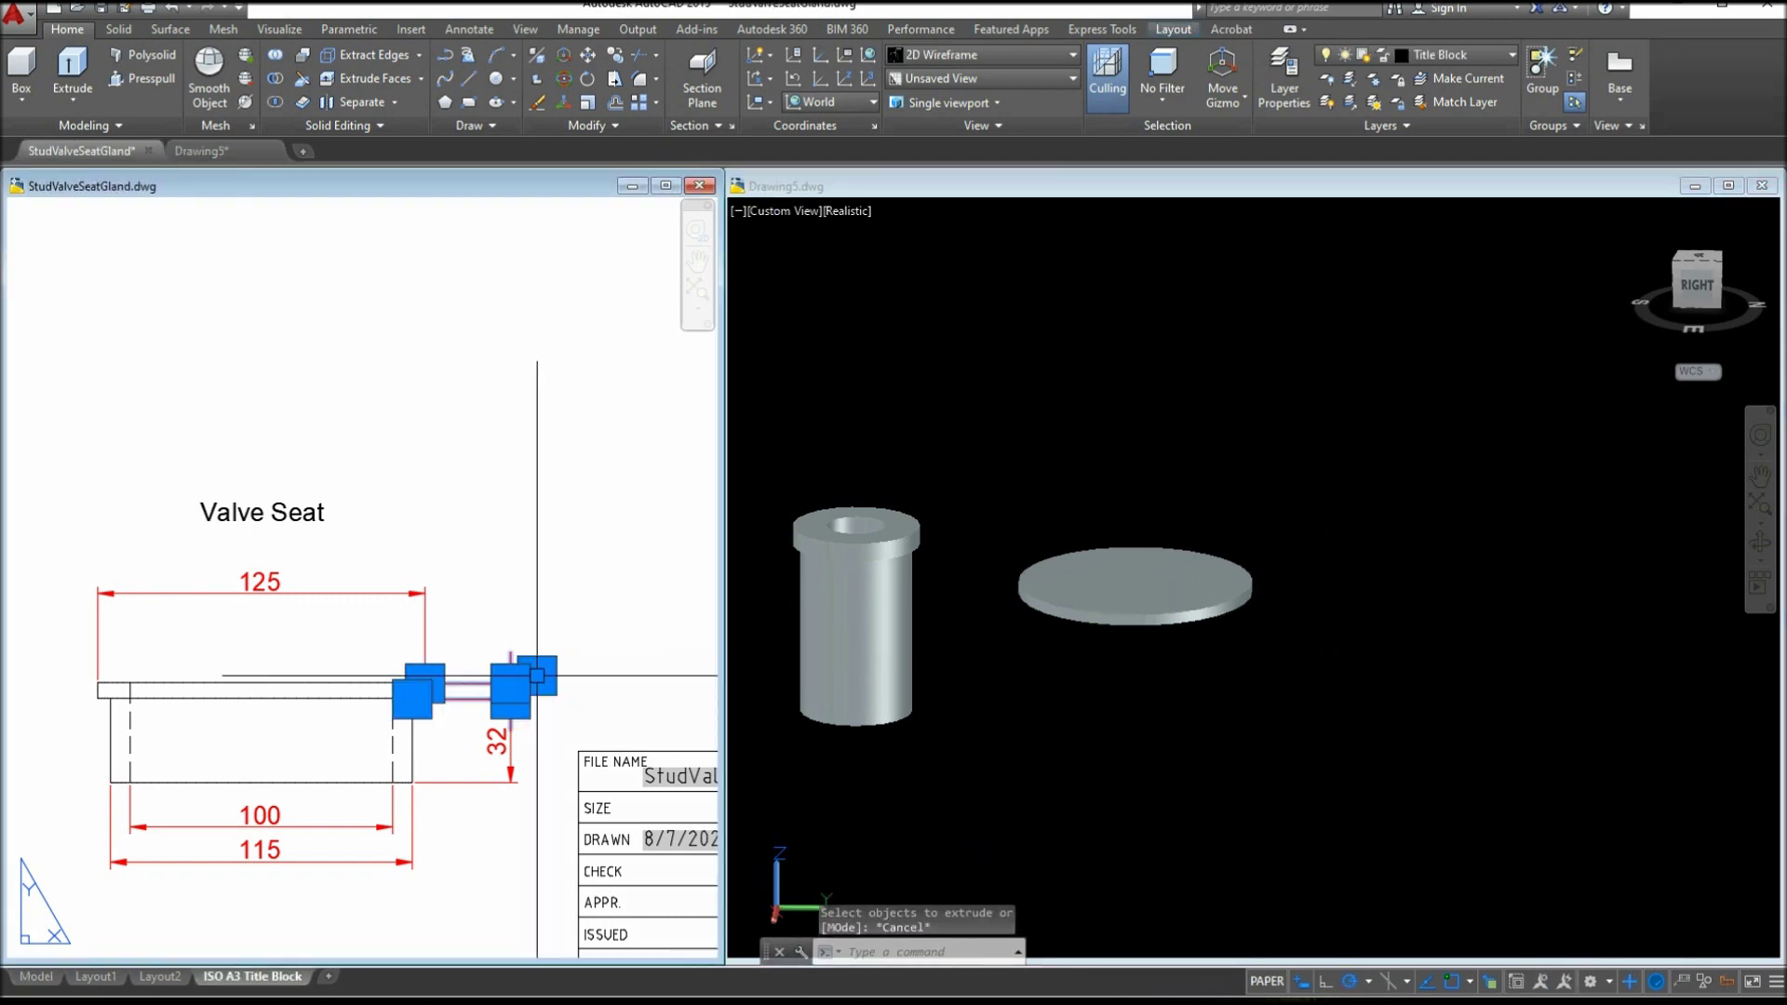
{"action": "key", "text": "Escape"}
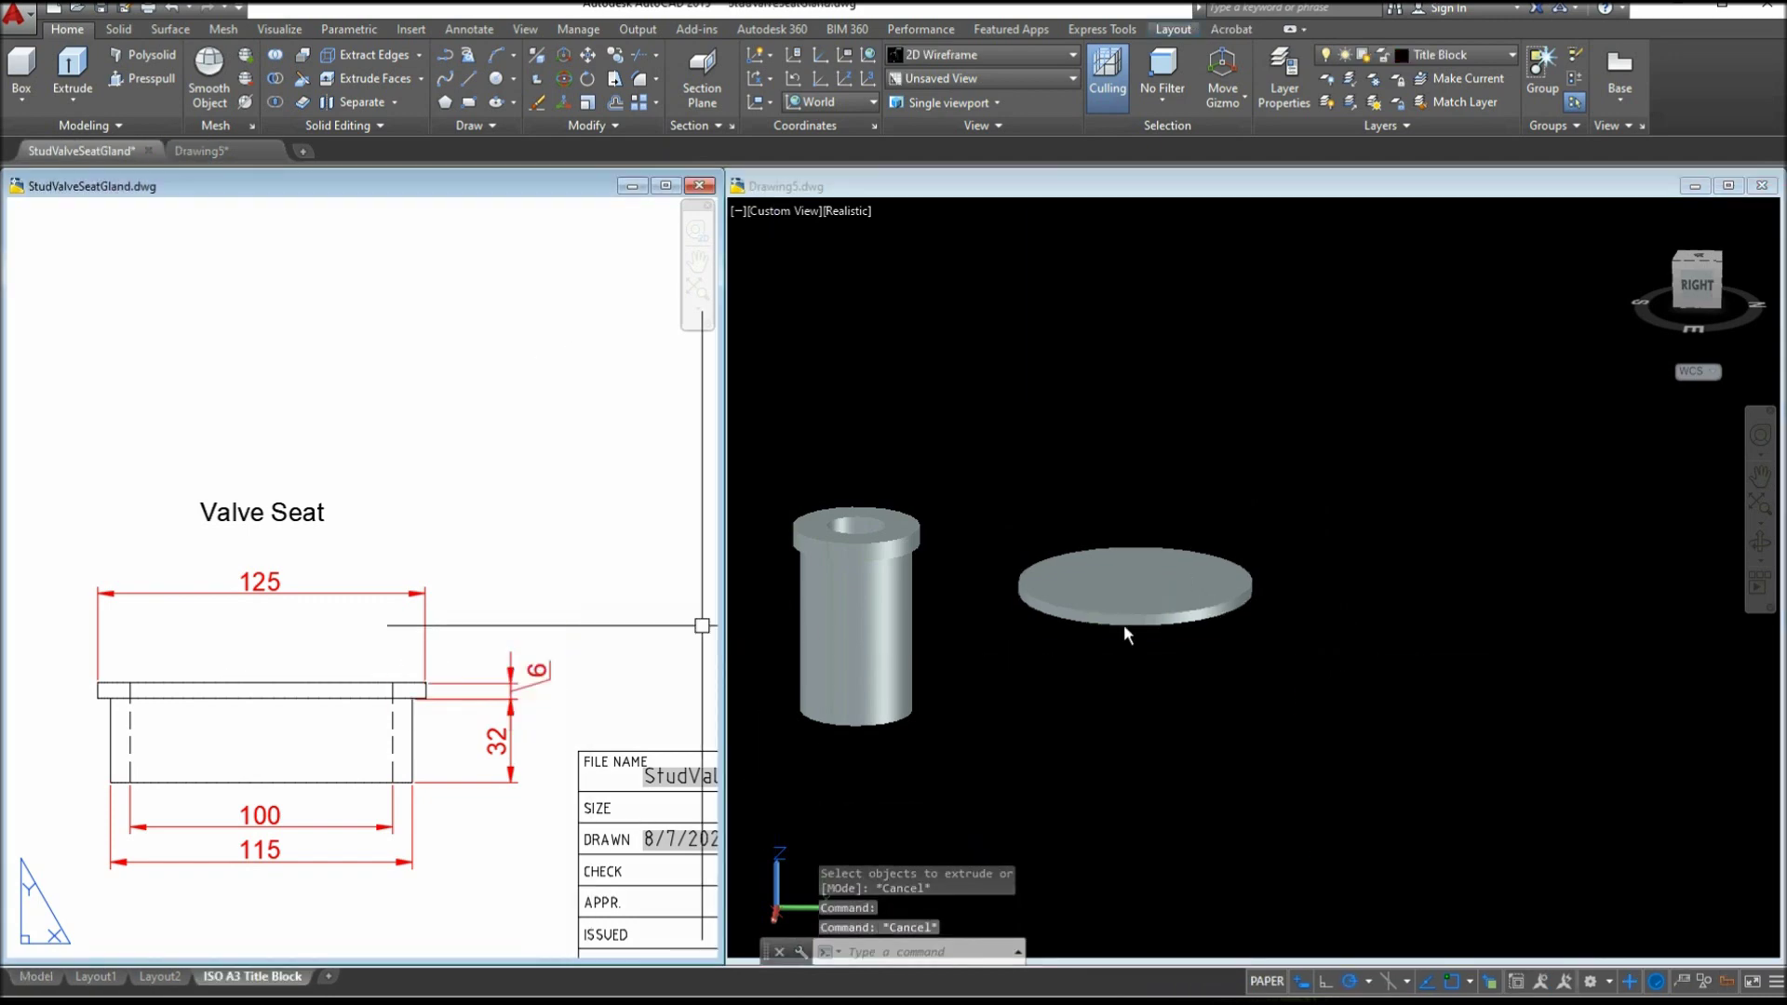
Draw a circle of diameter 115 centred on the bottom face of the valve seat's flange
{"action": "left_click", "coordinate": [1173, 628]}
{"action": "middle_click_drag", "start_coordinate": [1247, 661], "coordinate": [1261, 536], "text": "shift"}
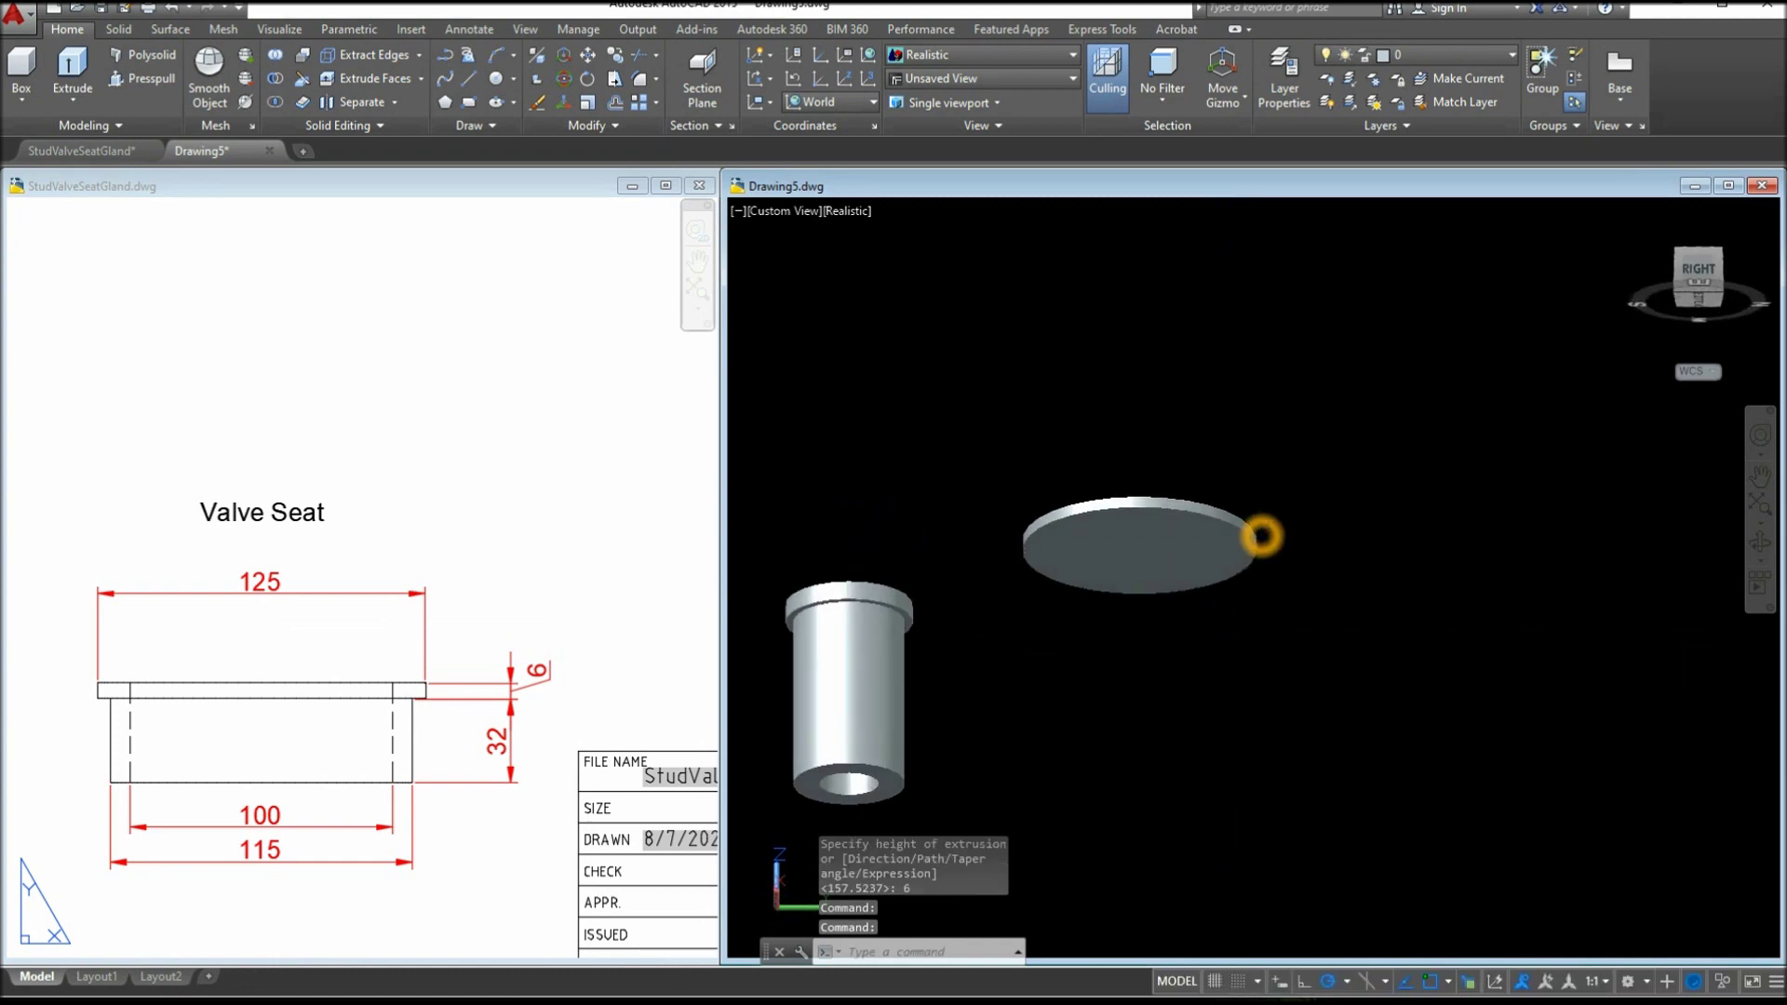
{"action": "type", "text": "c"}
{"action": "key", "text": "Return"}
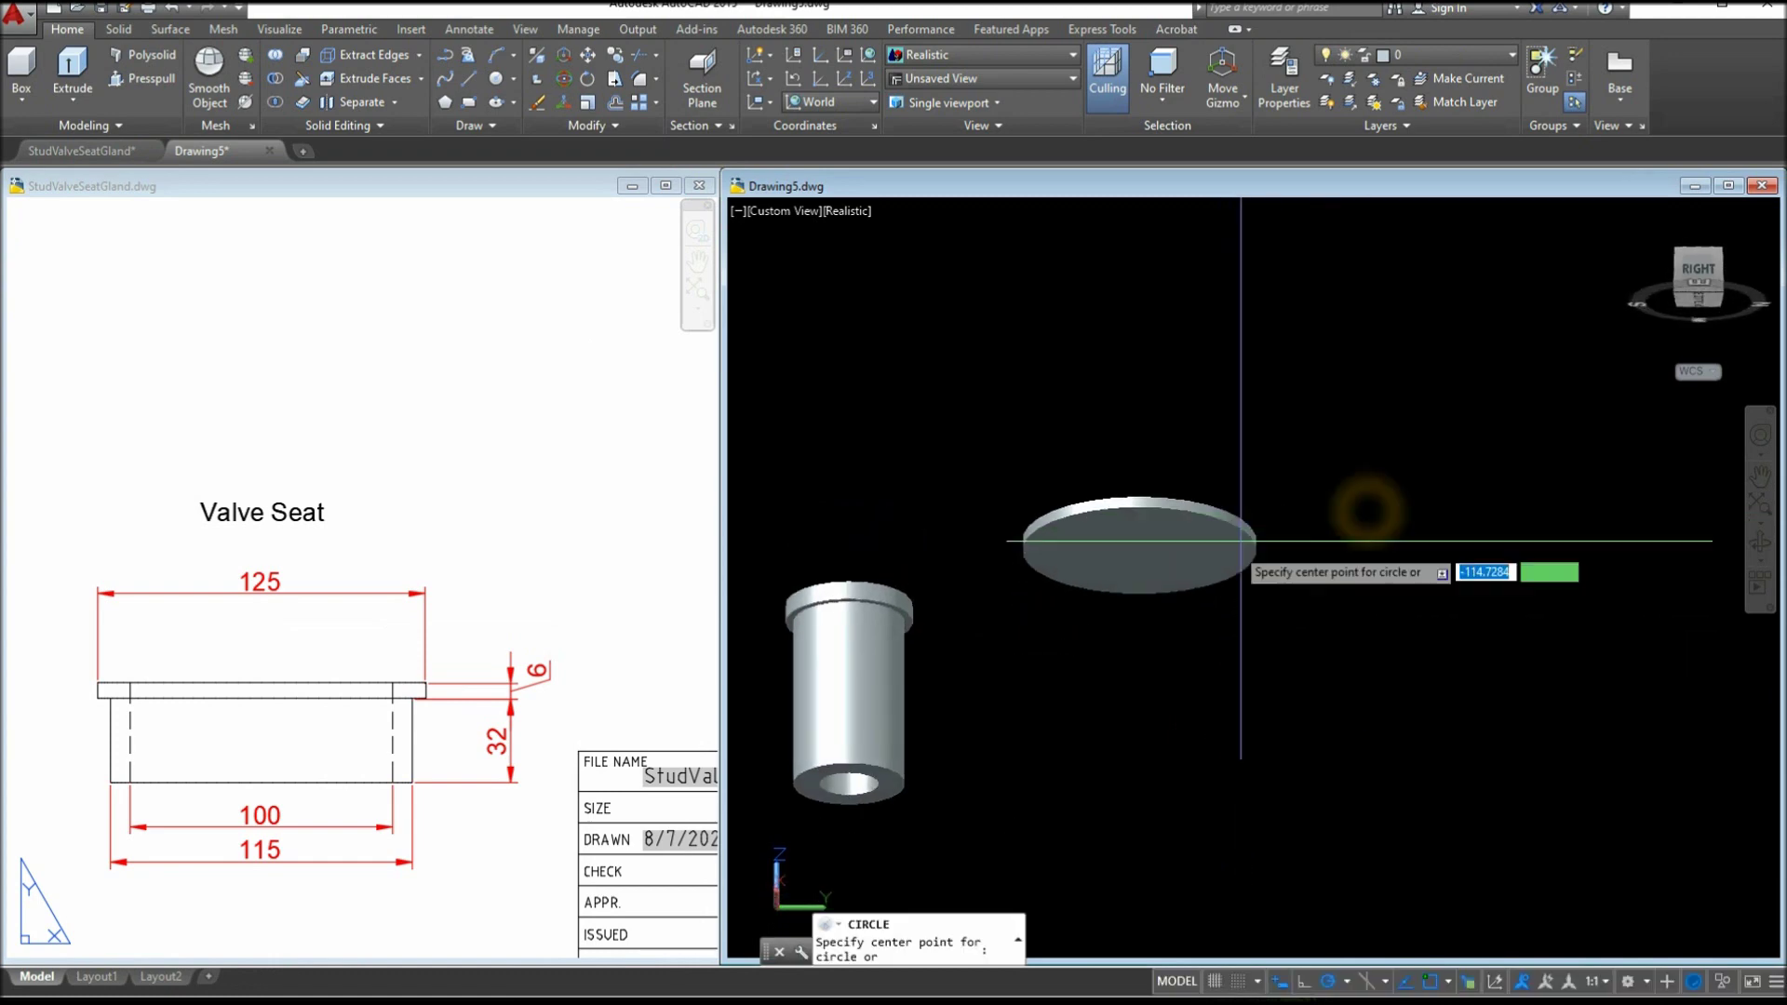
{"action": "left_click", "coordinate": [1150, 561]}
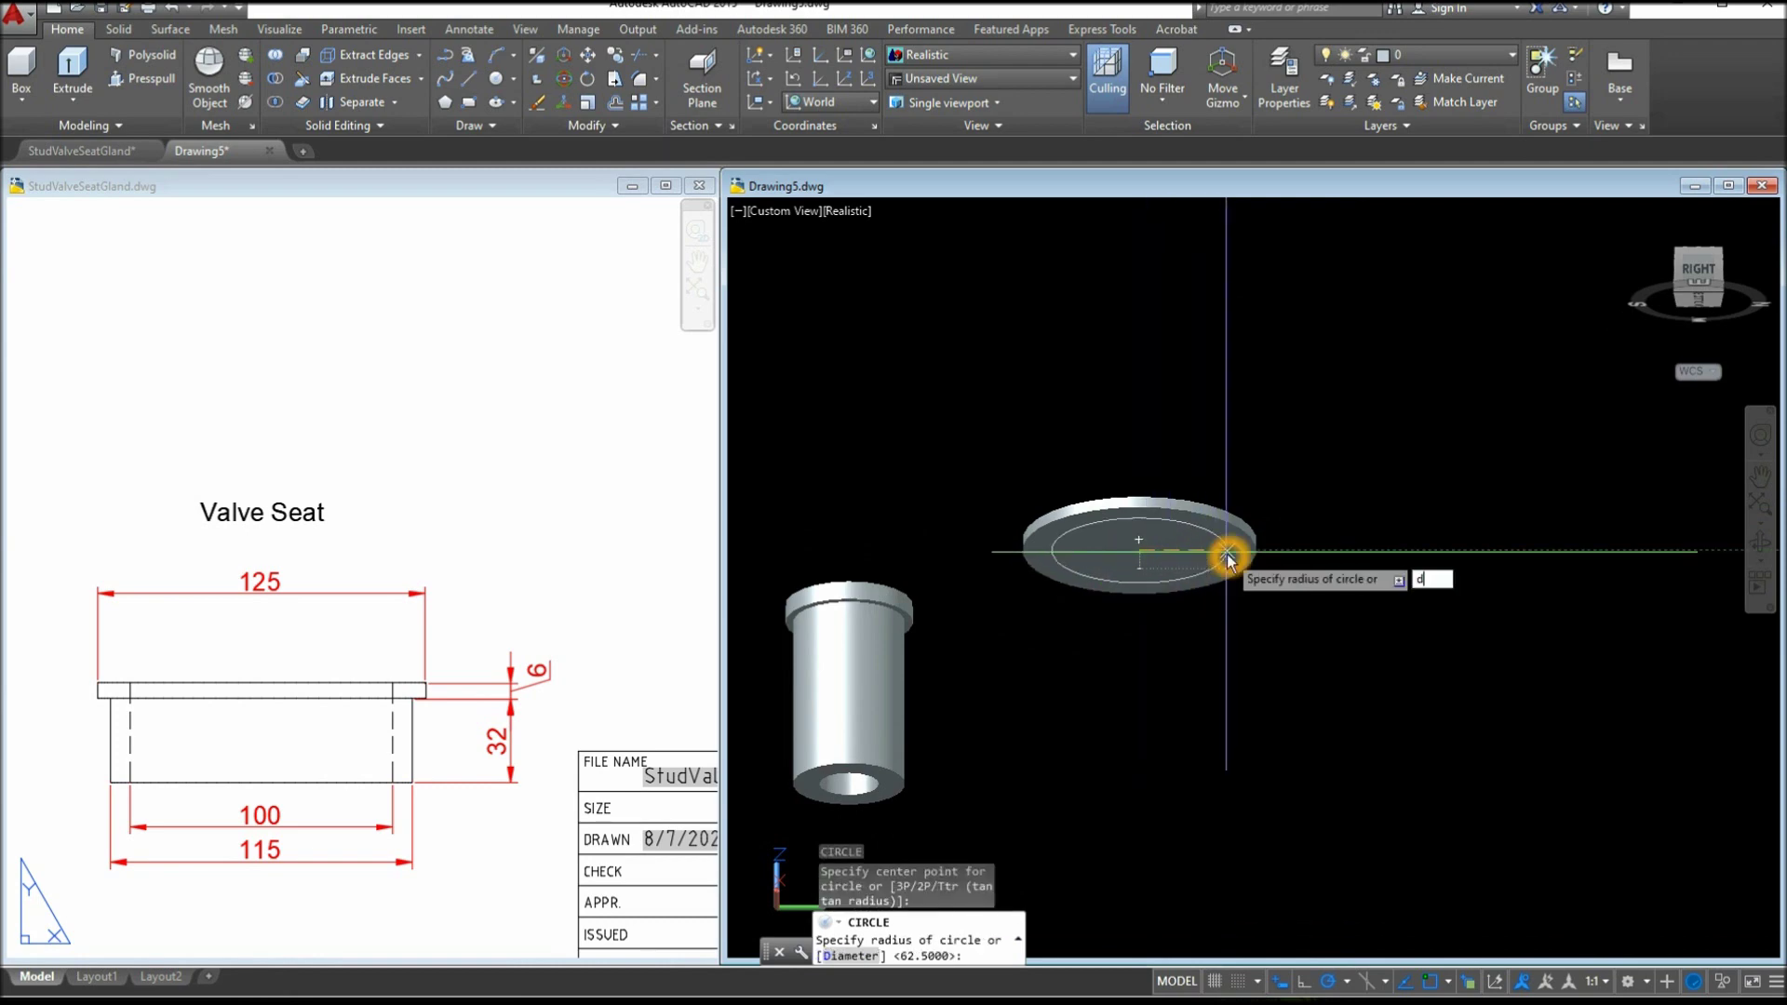
{"action": "type", "text": "d"}
{"action": "key", "text": "Return"}
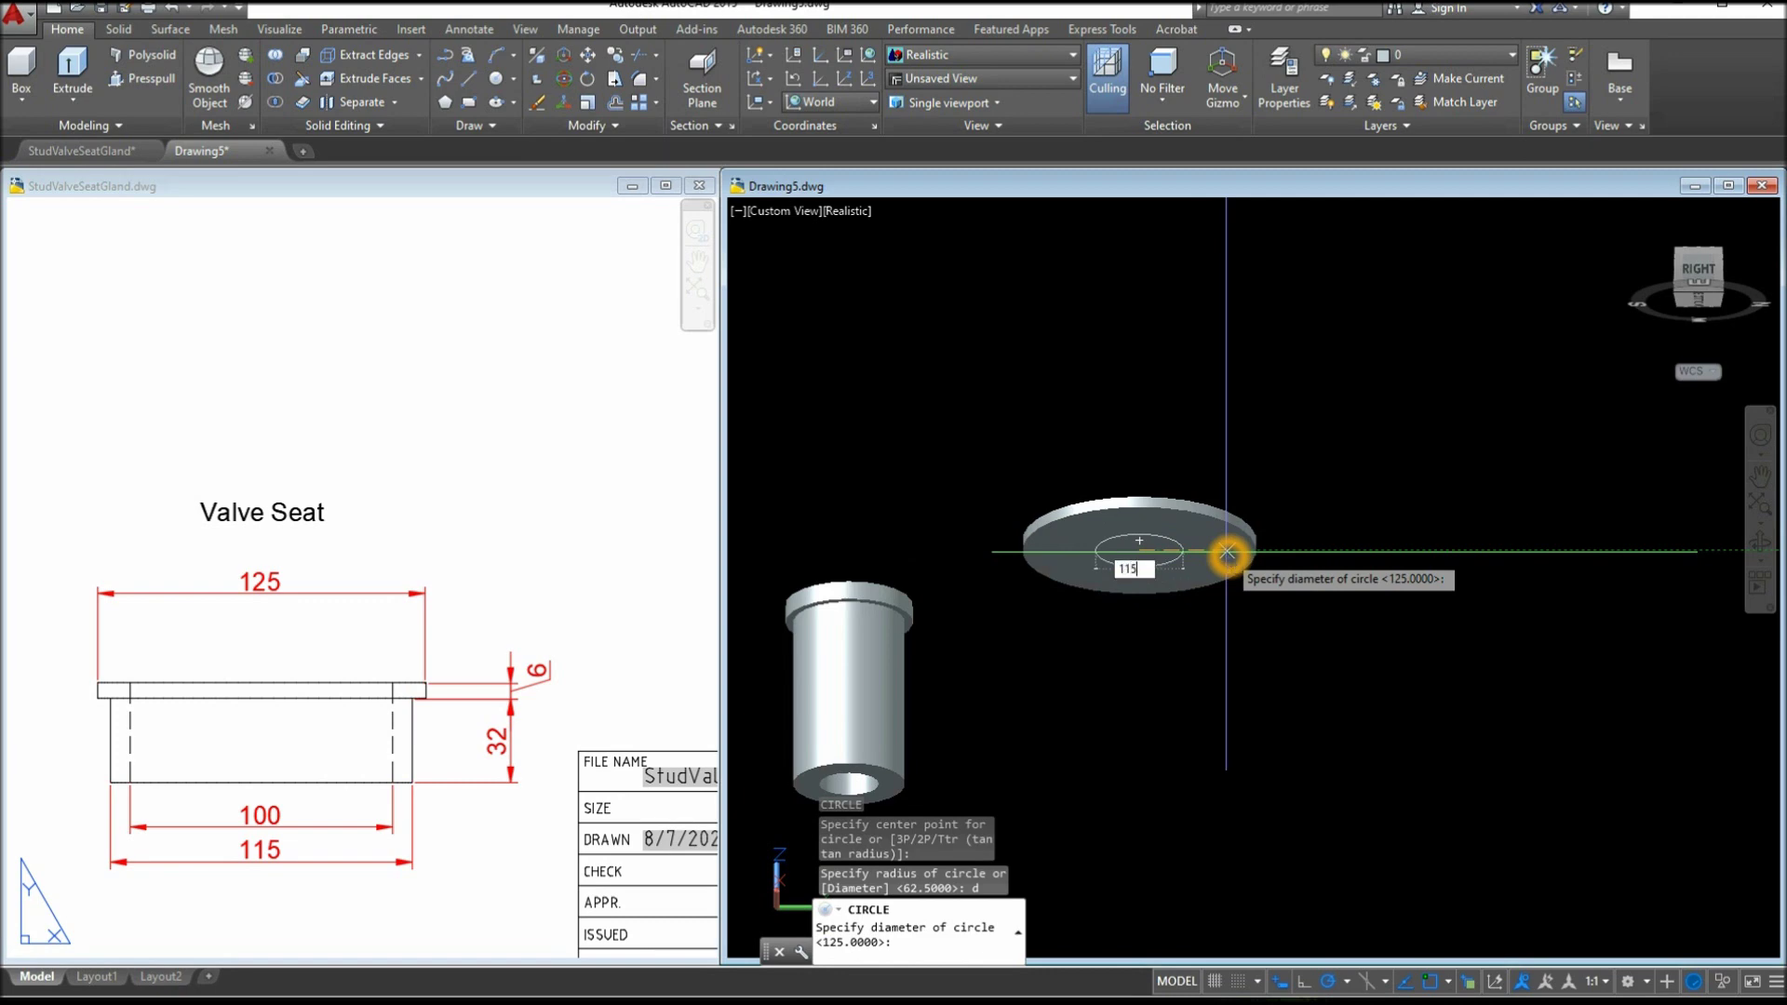
{"action": "type", "text": "115"}
{"action": "key", "text": "Return"}
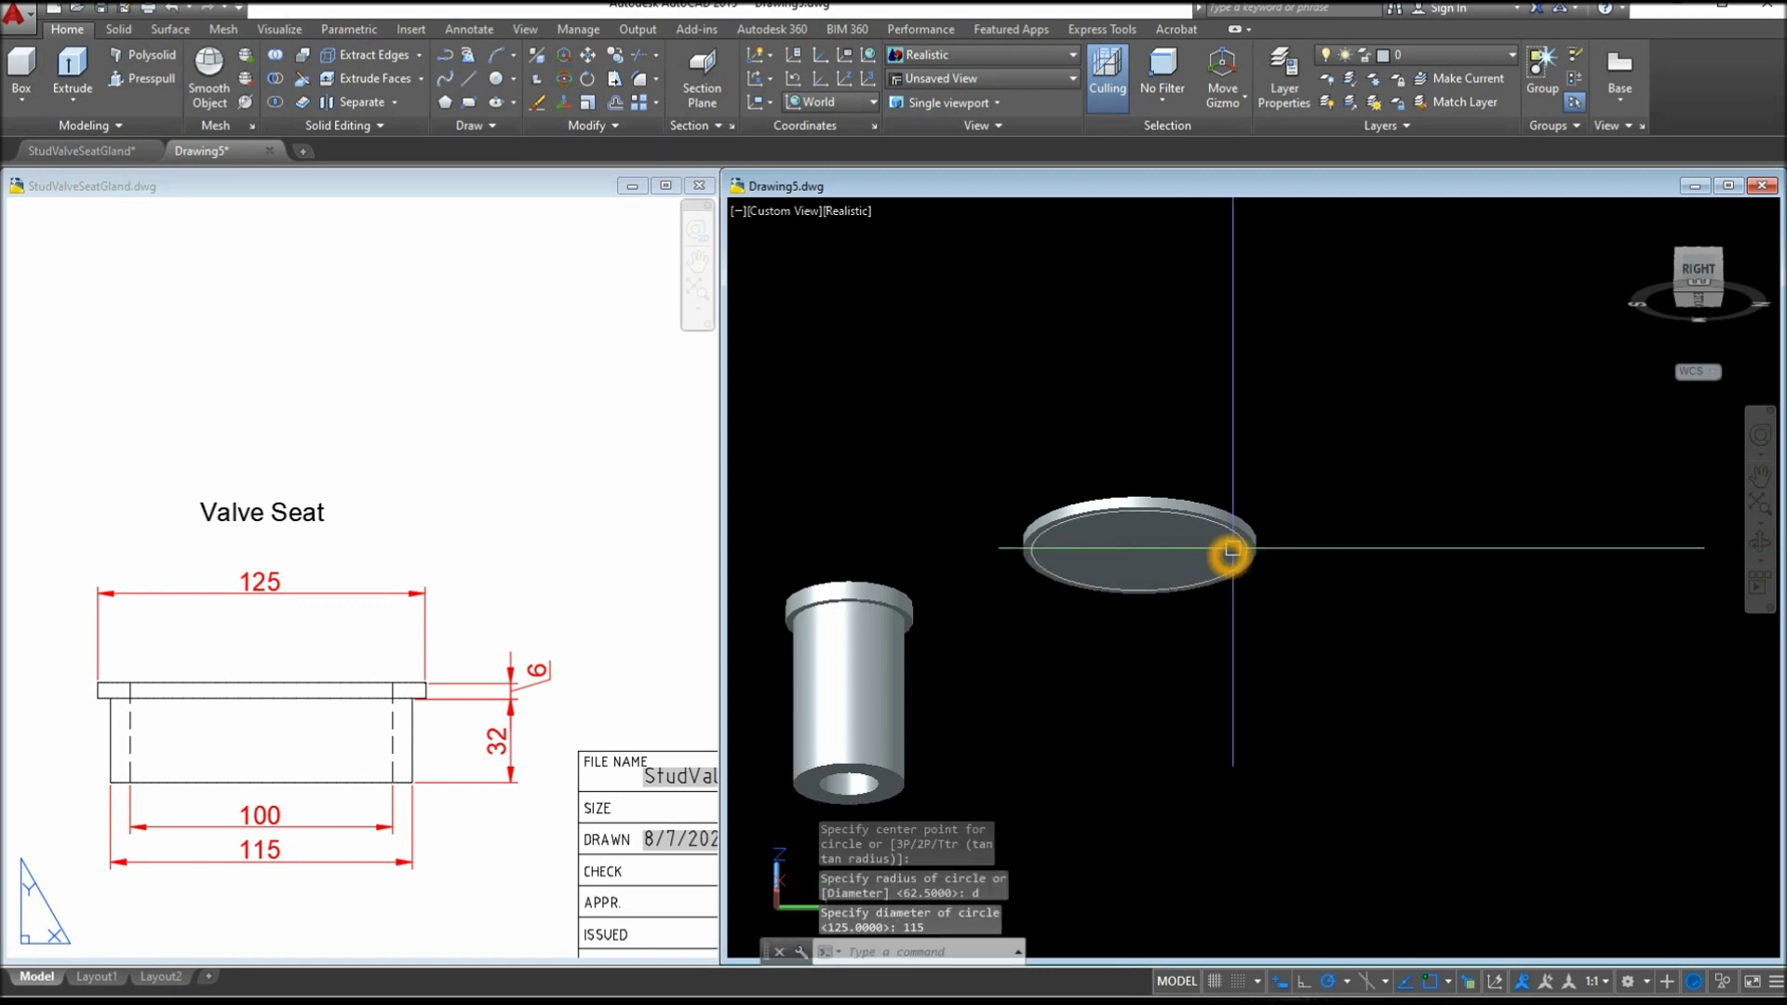
Draw a circle of diameter 100 centred on the bottom face of the valve seat's flange
{"action": "right_click", "coordinate": [1237, 477]}
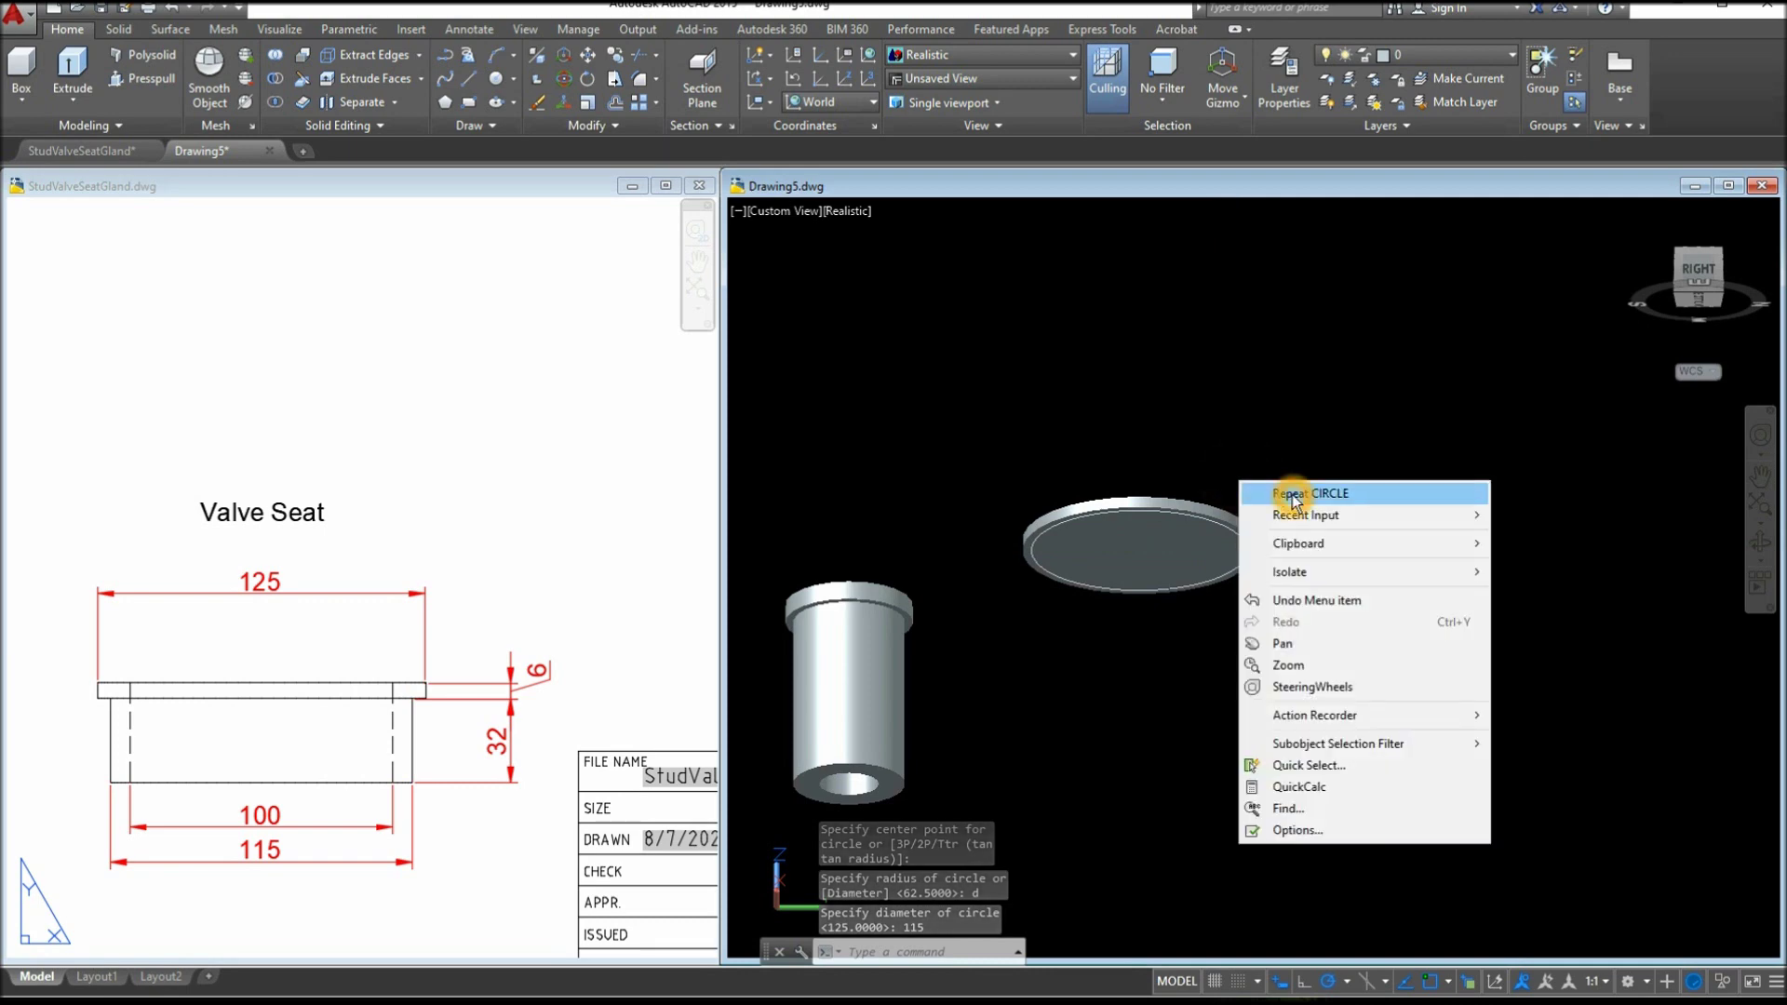
{"action": "left_click", "coordinate": [1293, 487]}
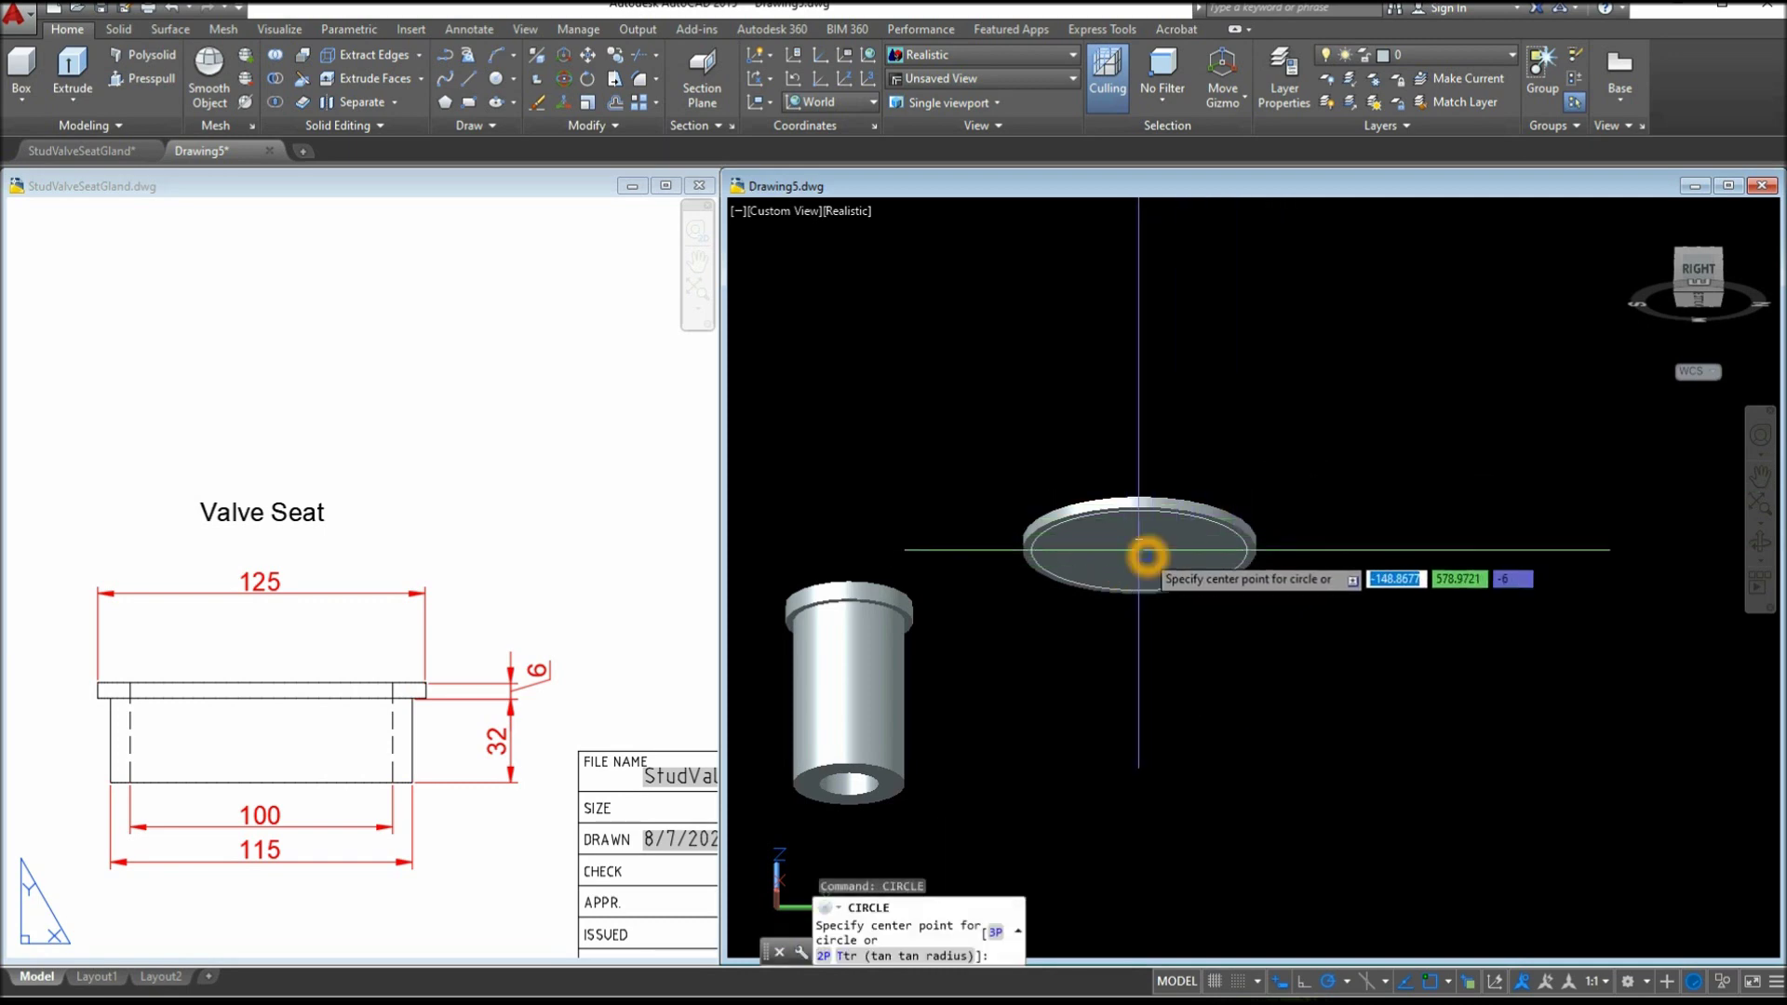
{"action": "scroll", "coordinate": [1165, 569], "scroll_direction": "up", "scroll_amount": 3}
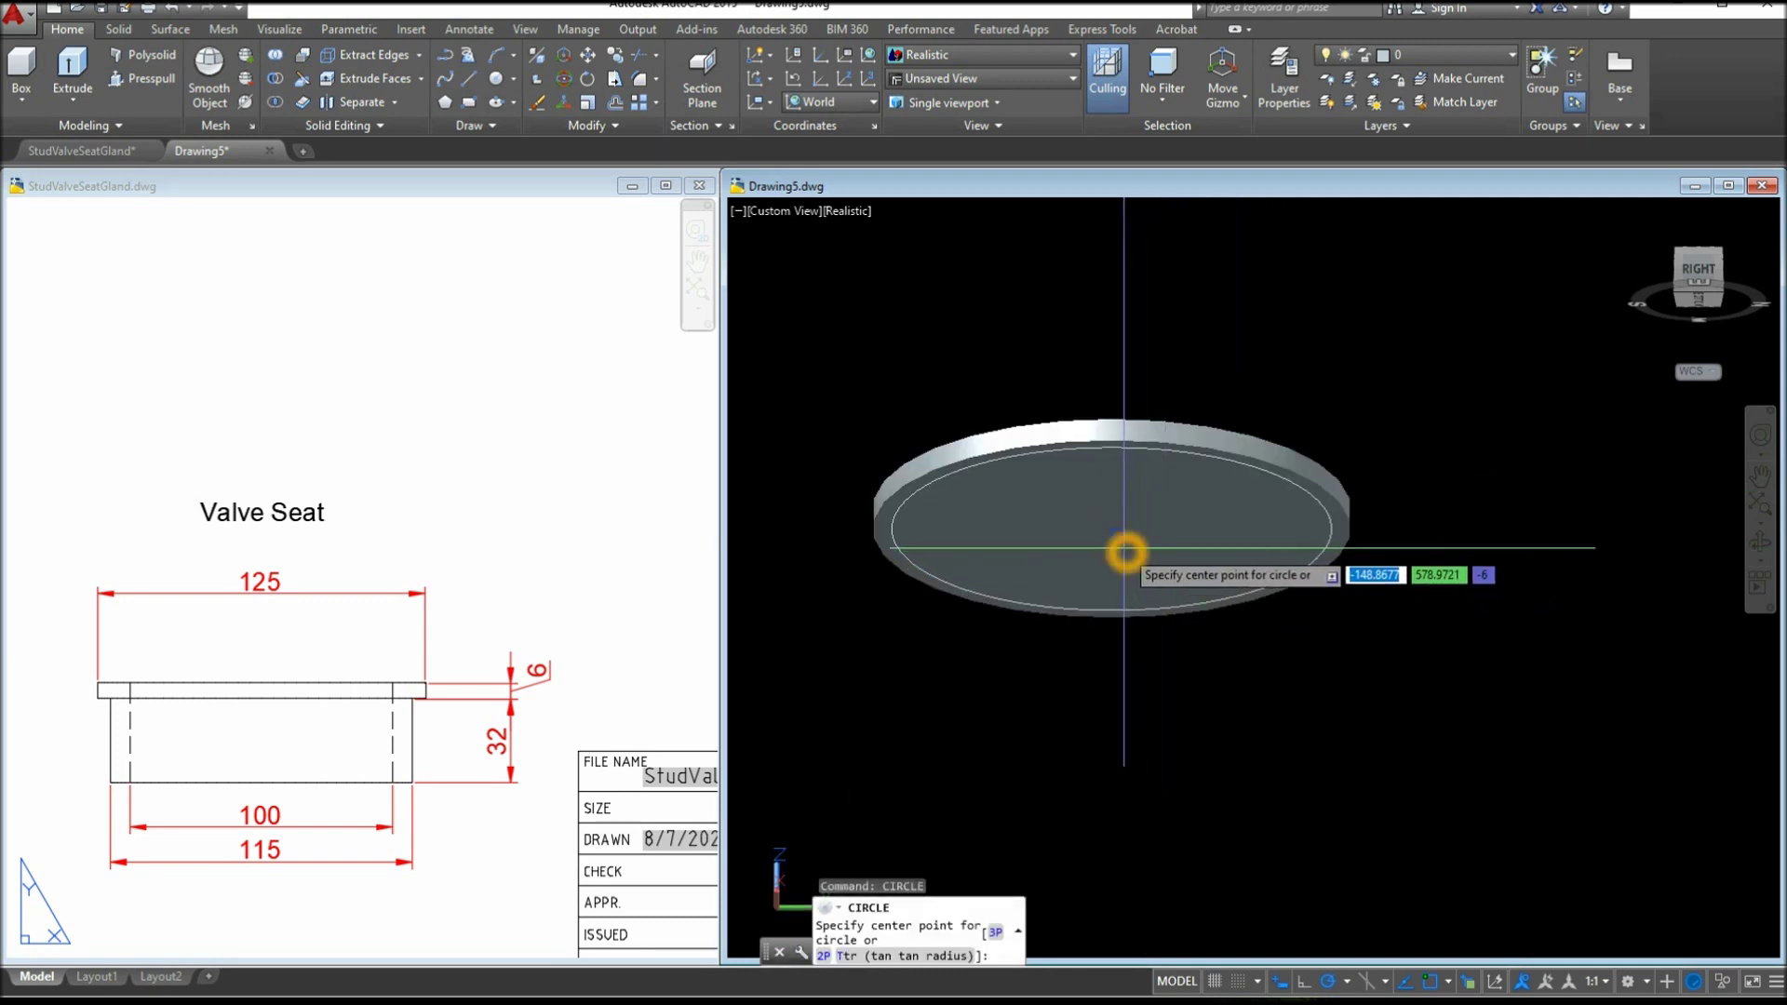
{"action": "right_click", "coordinate": [1124, 548], "text": "shift"}
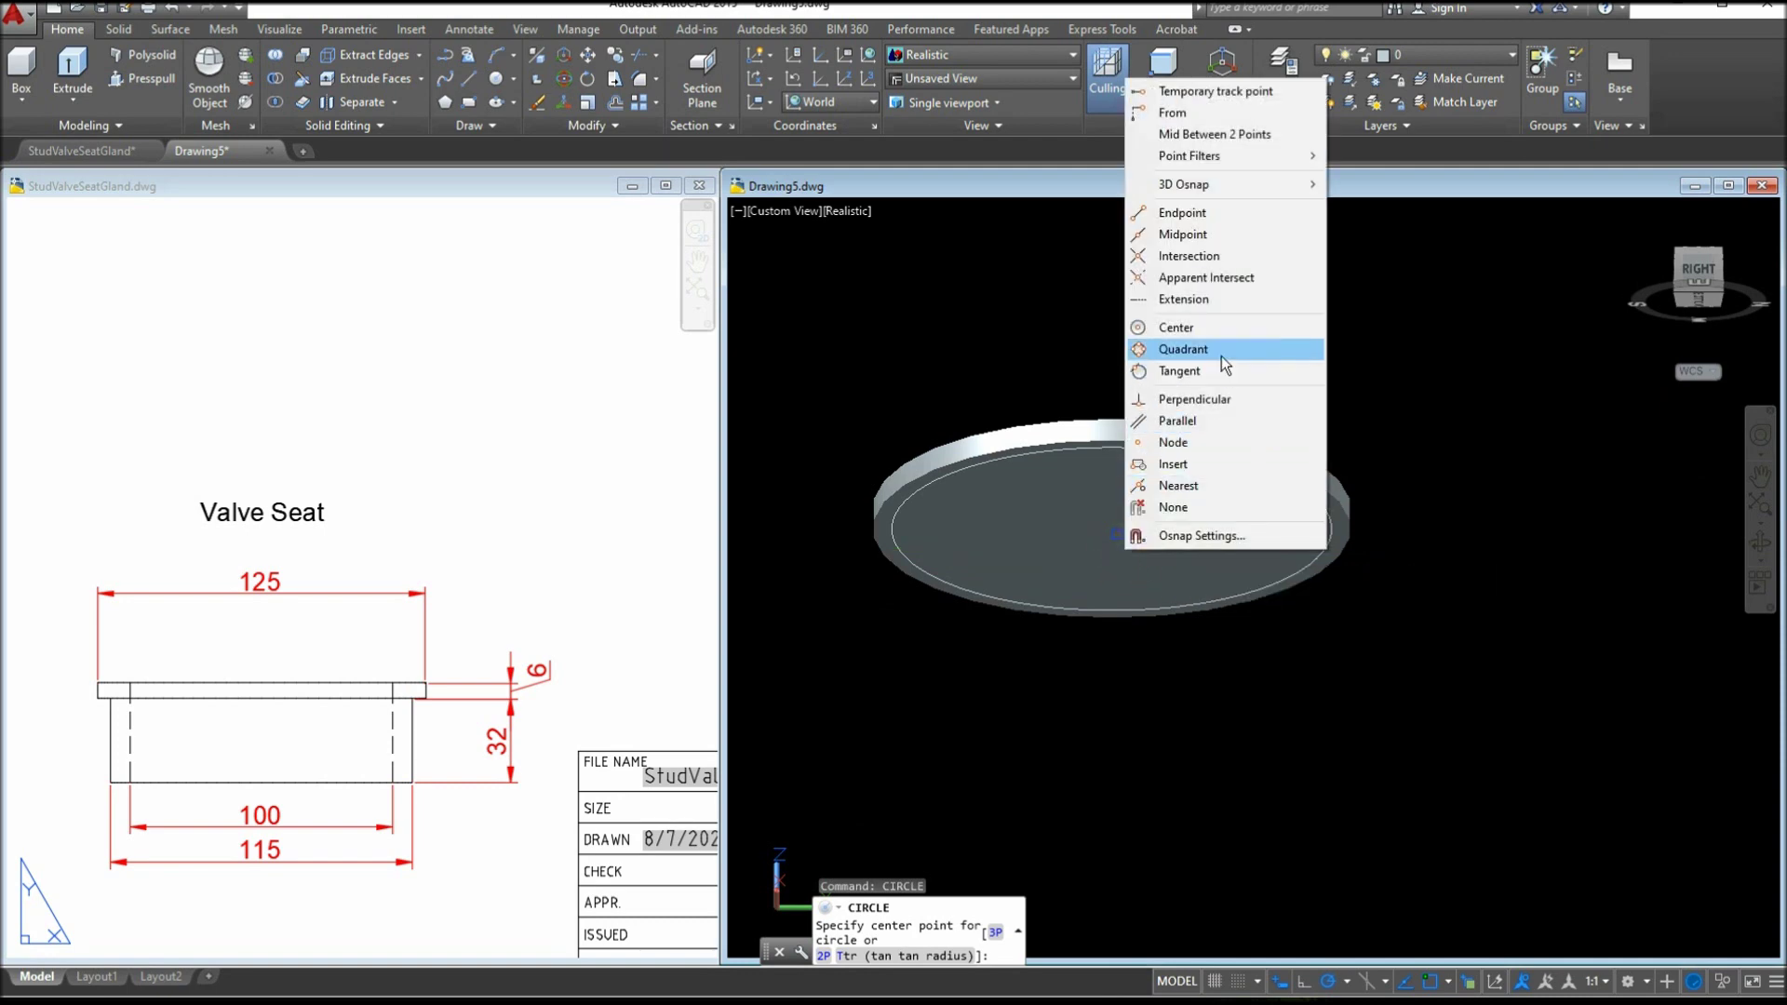
{"action": "left_click", "coordinate": [1200, 327]}
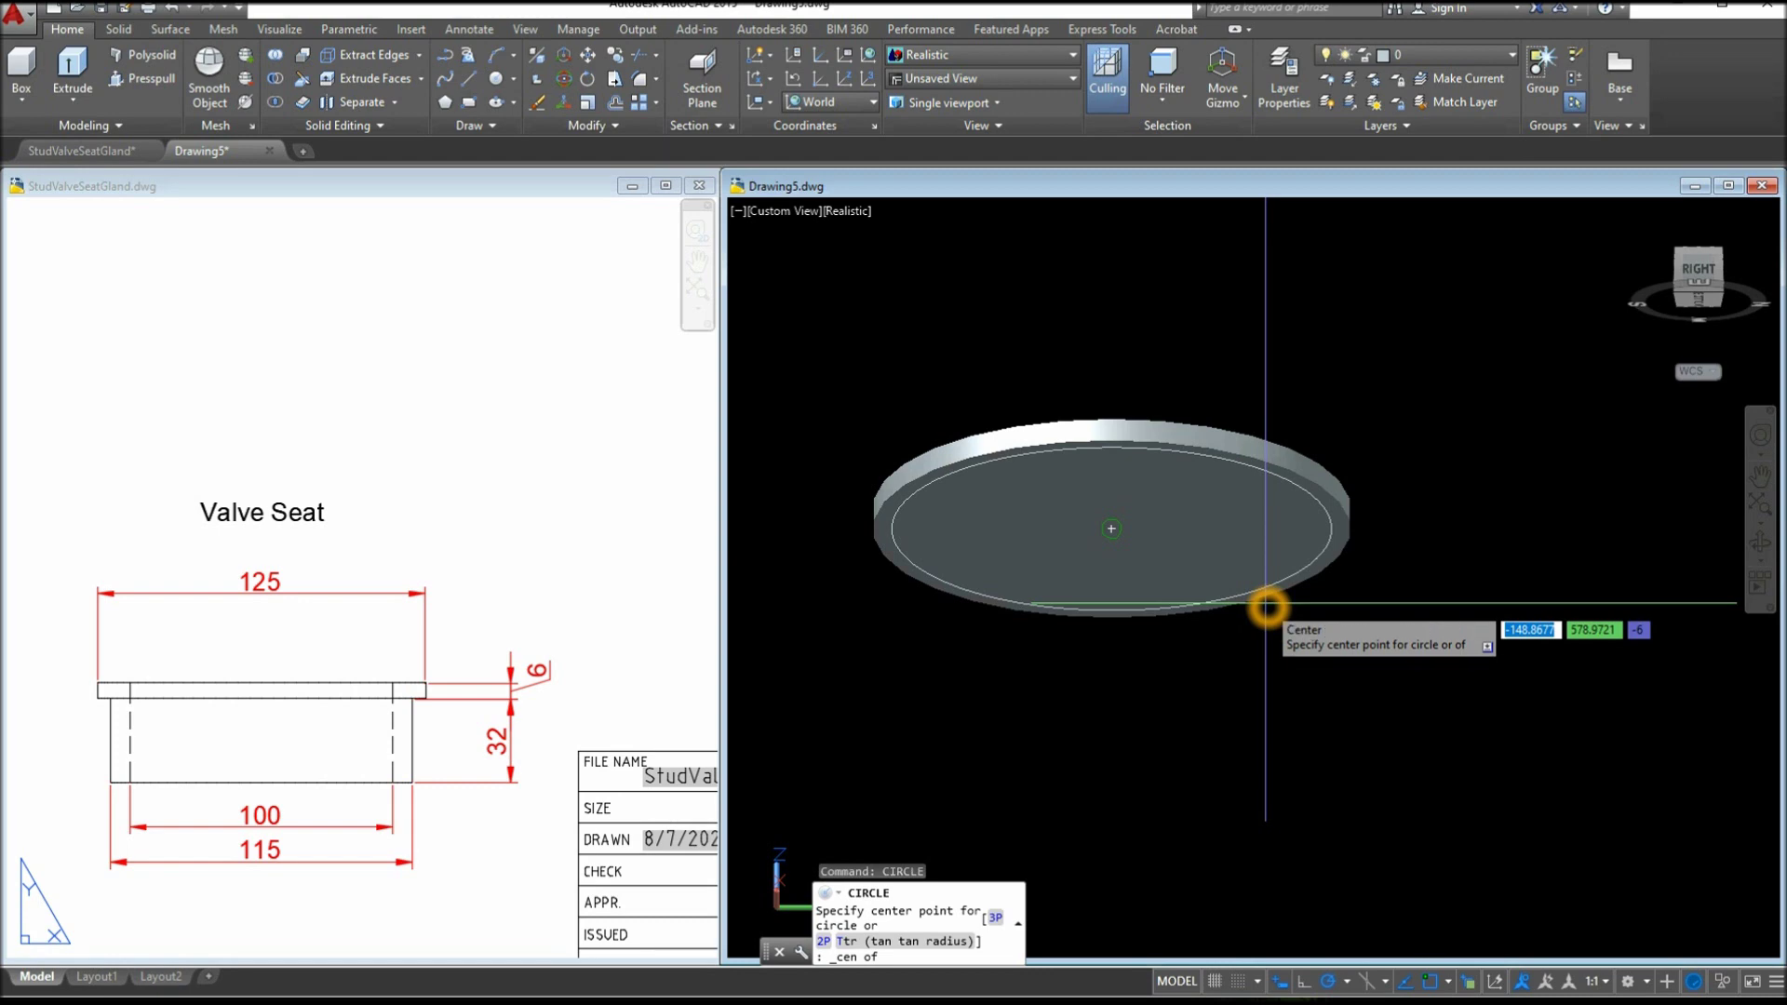
{"action": "left_click", "coordinate": [1267, 607]}
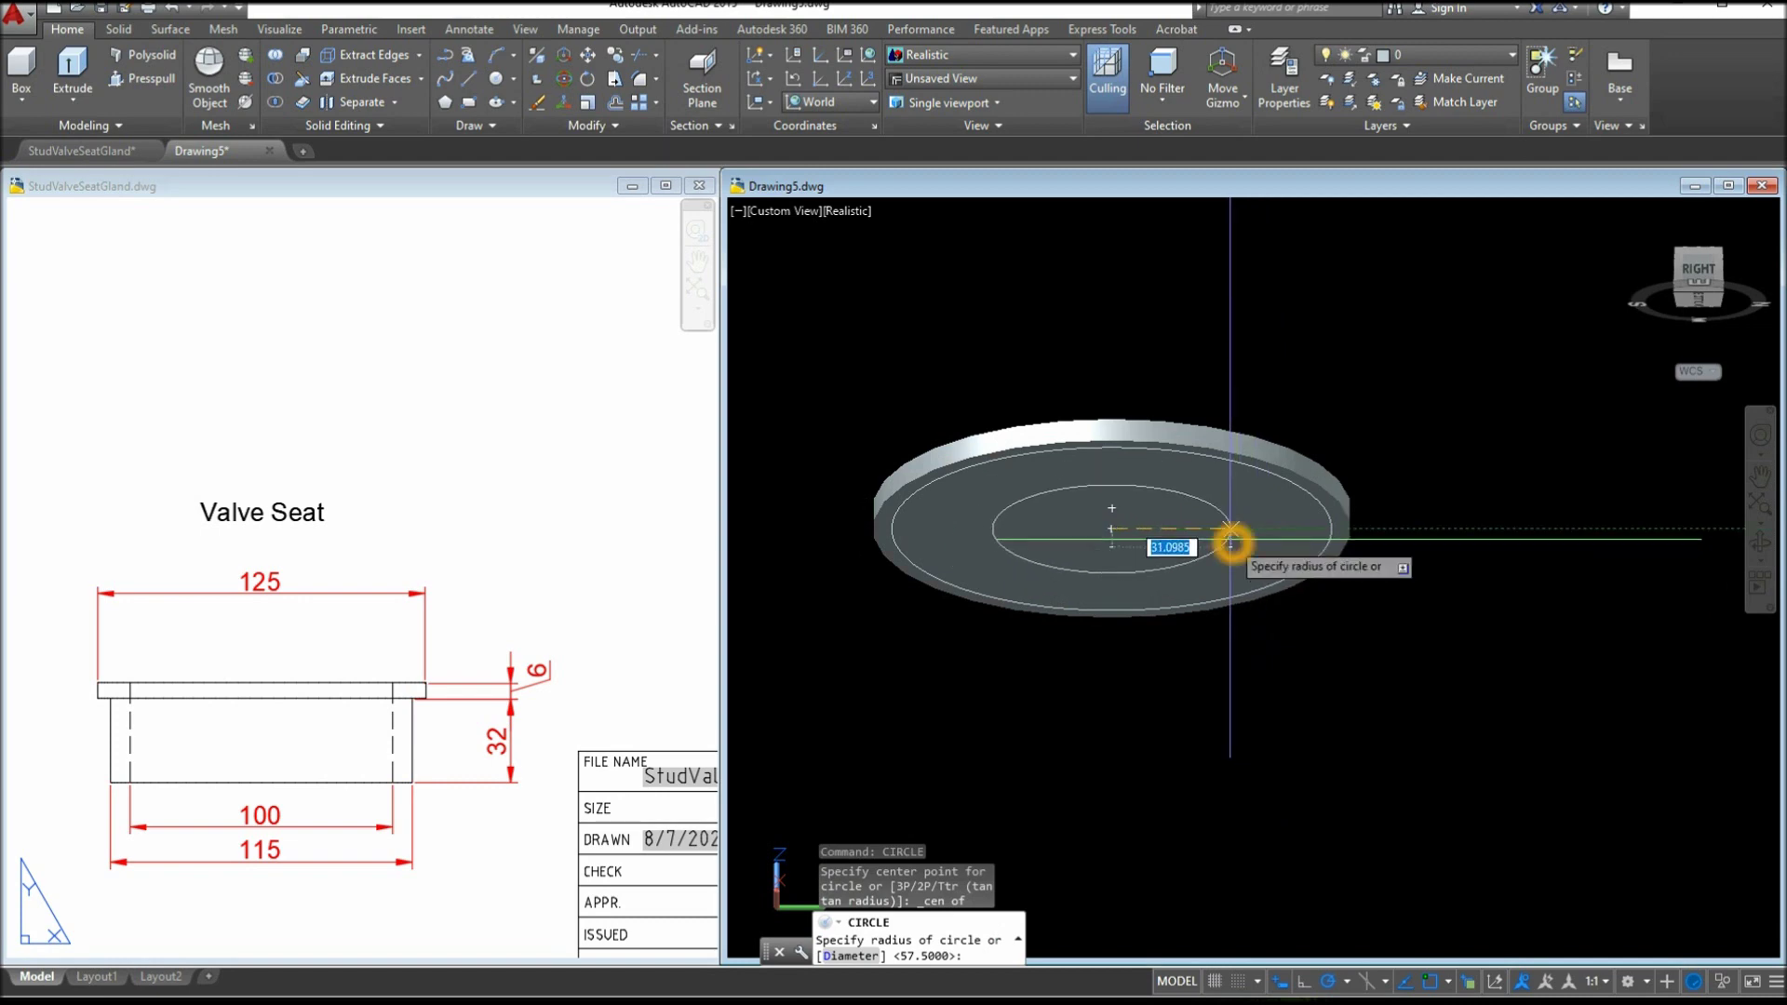
{"action": "key", "text": "Return"}
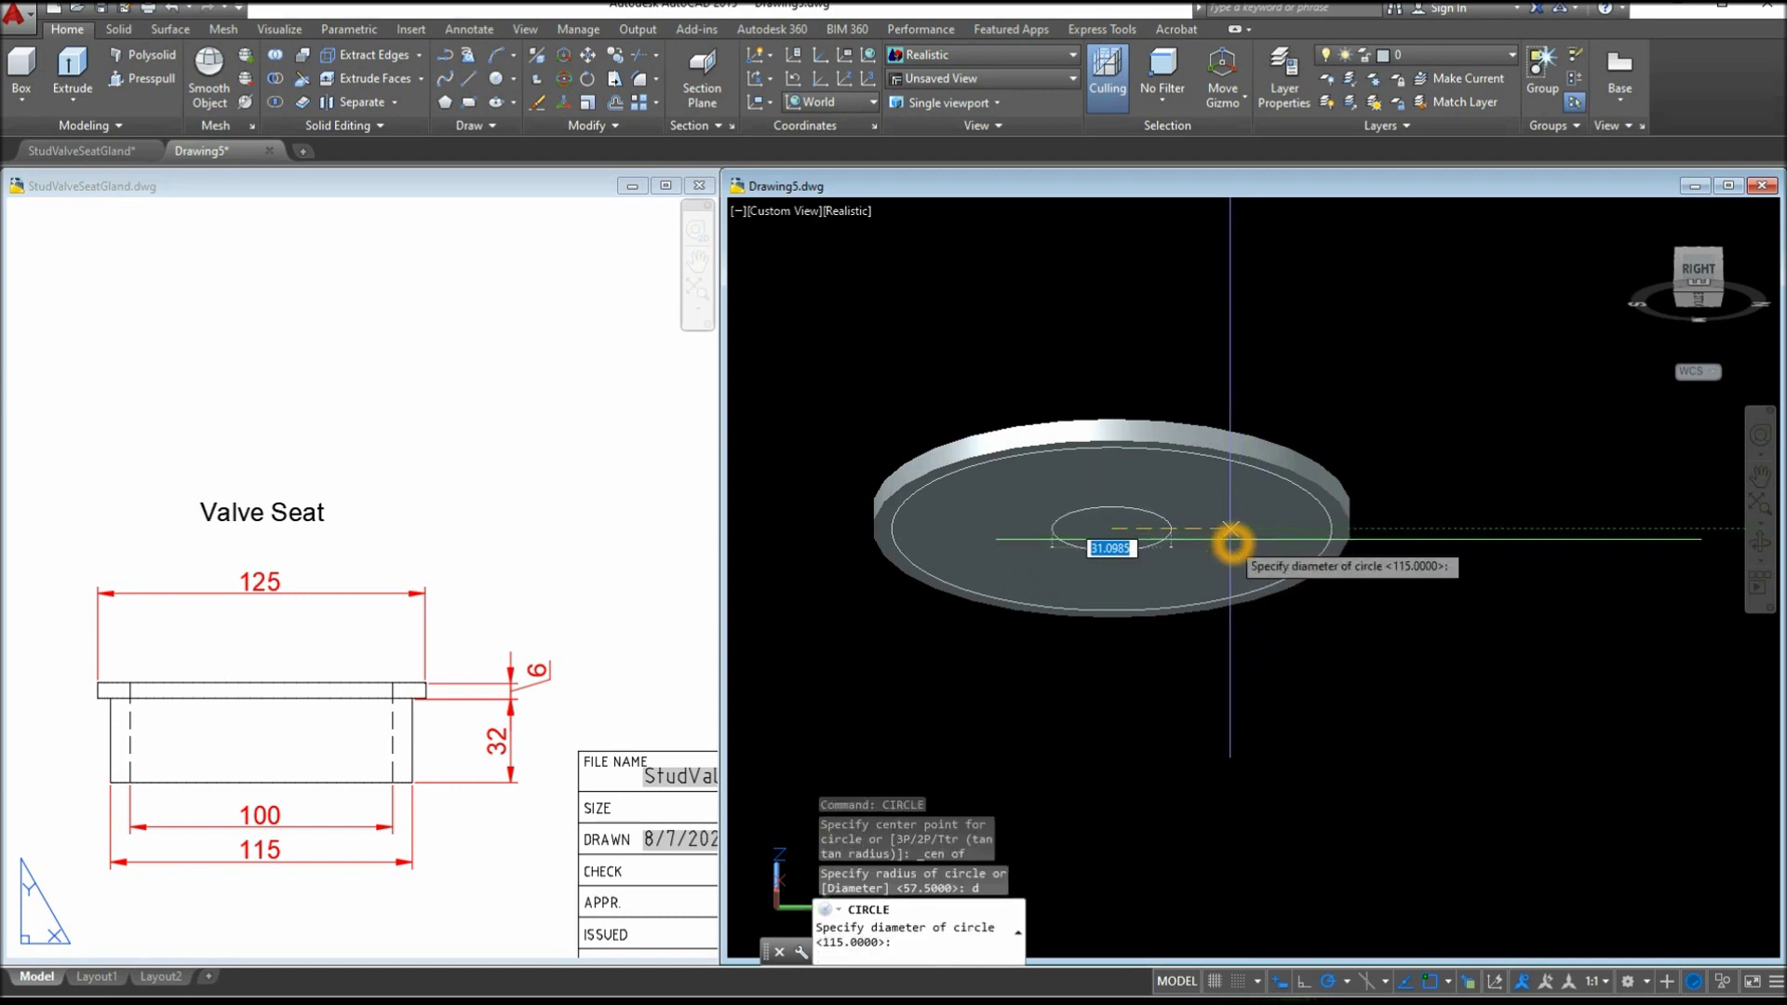
{"action": "key", "text": "Return"}
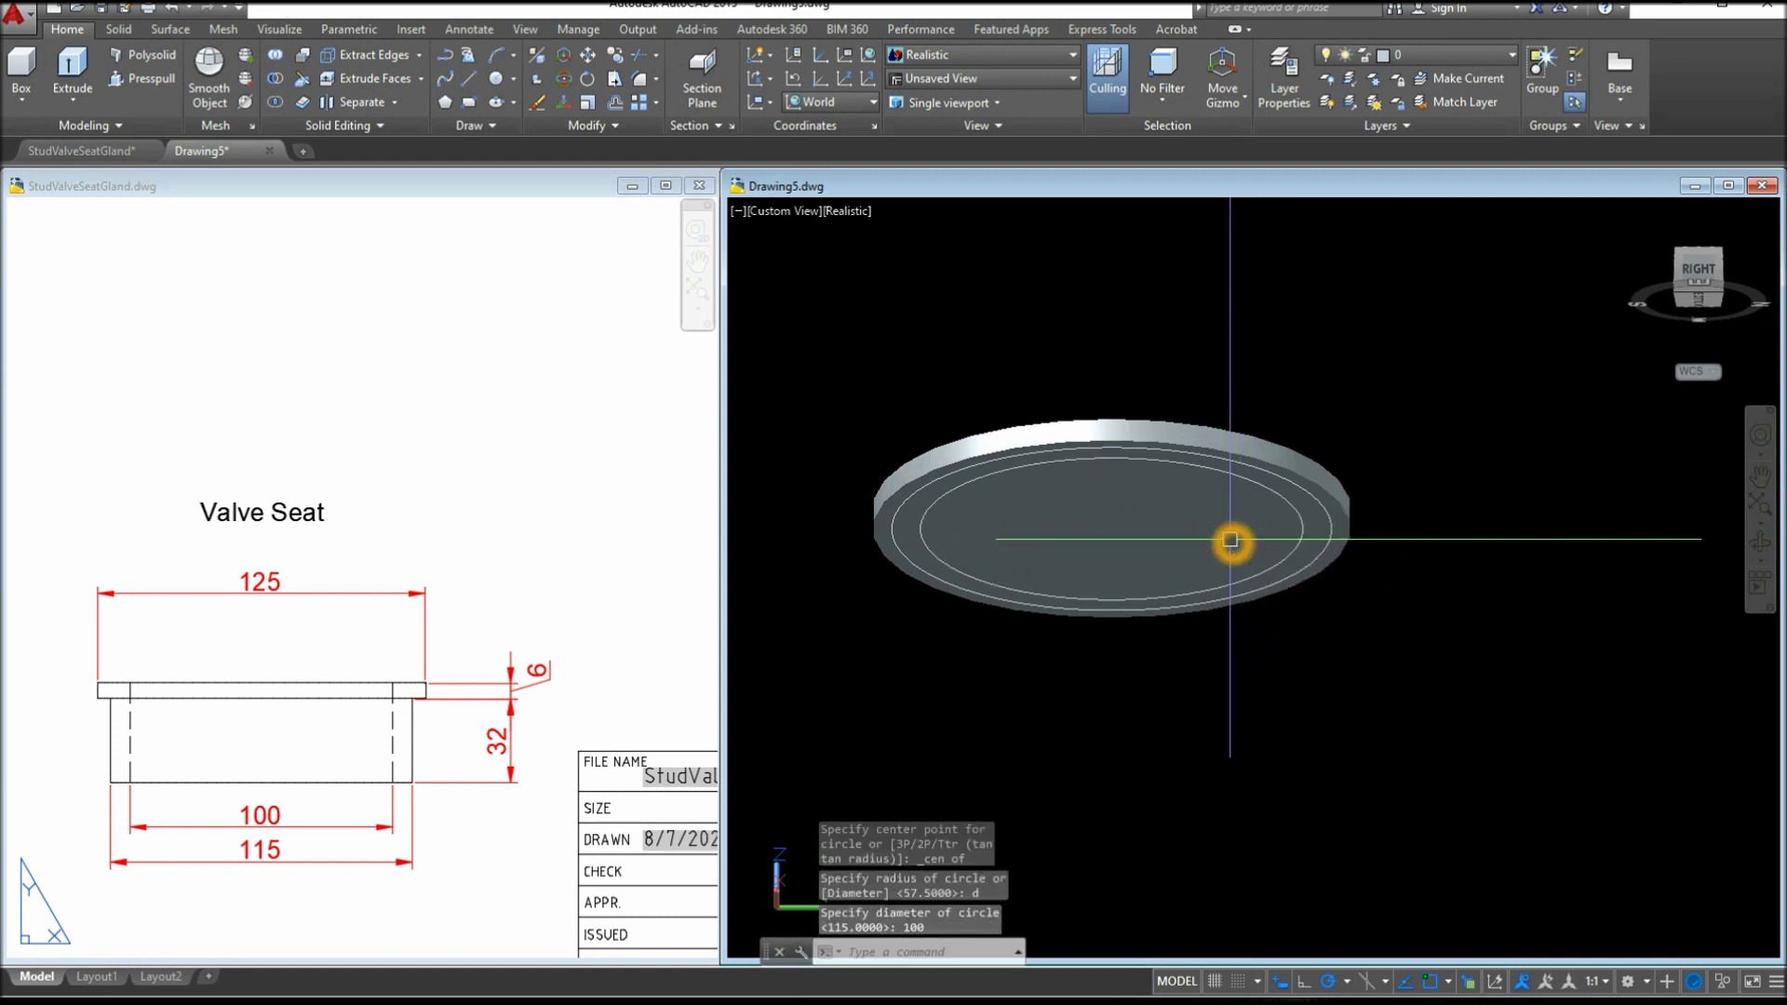
{"action": "left_click", "coordinate": [907, 510]}
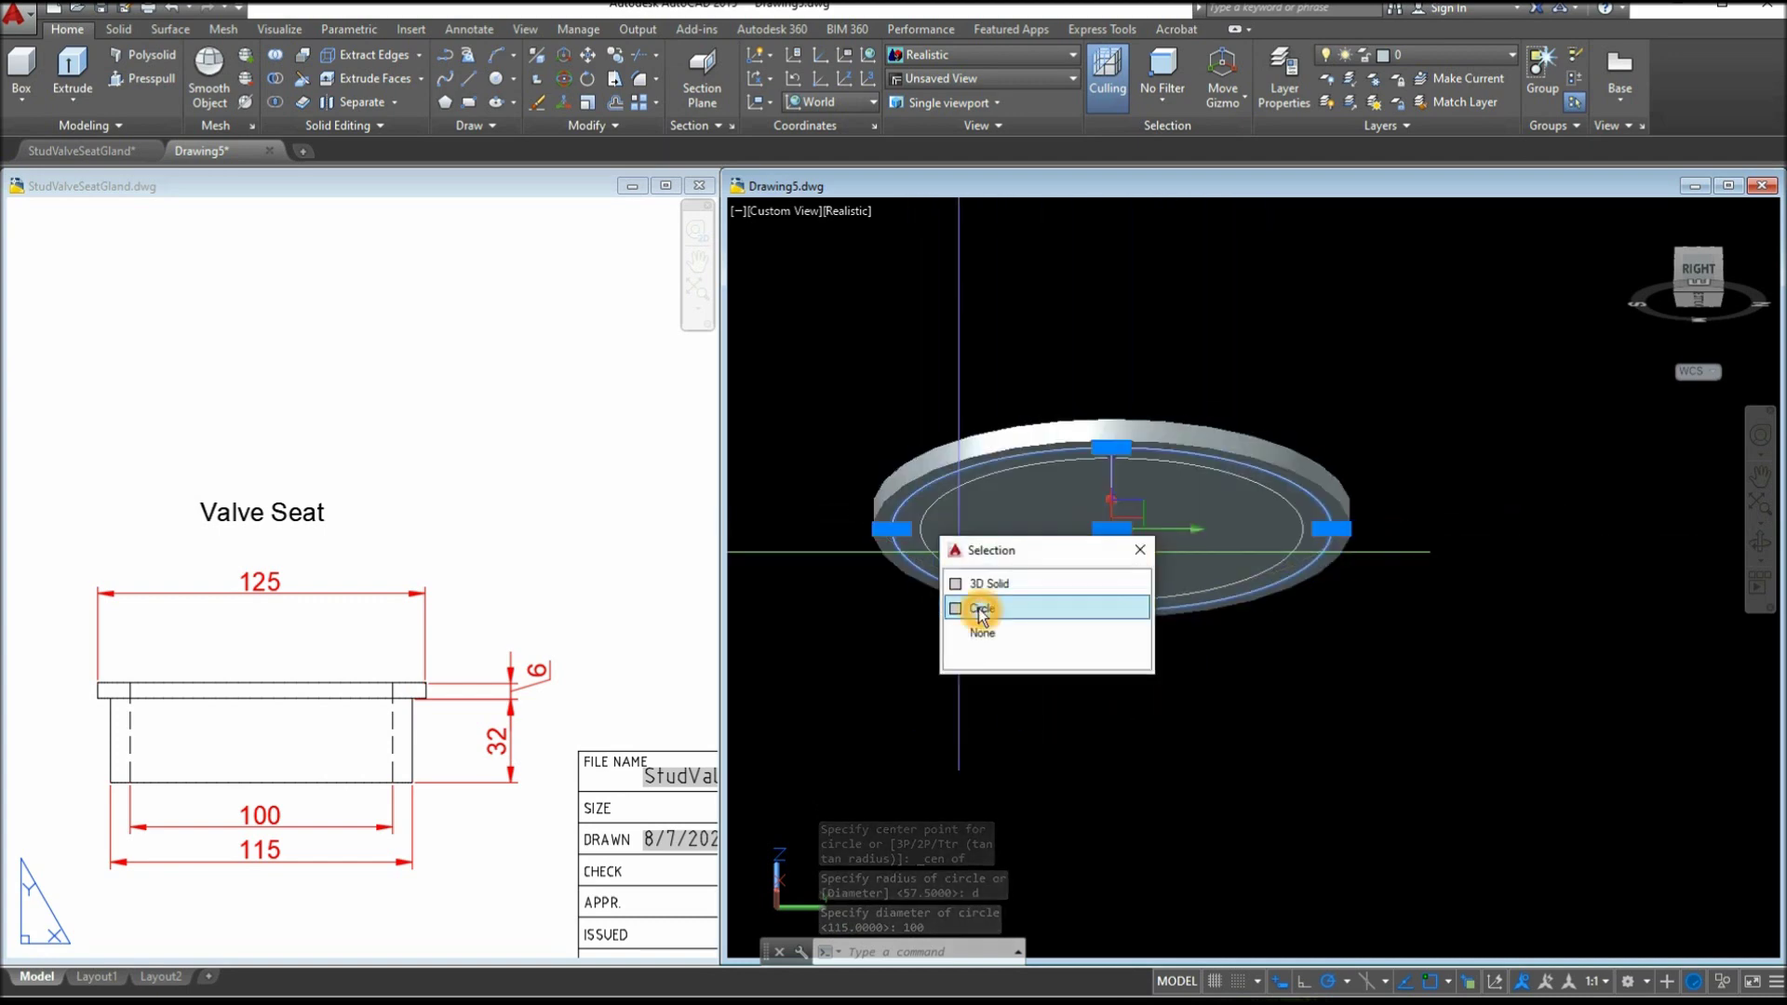
{"action": "left_click", "coordinate": [972, 607]}
{"action": "left_click", "coordinate": [933, 542]}
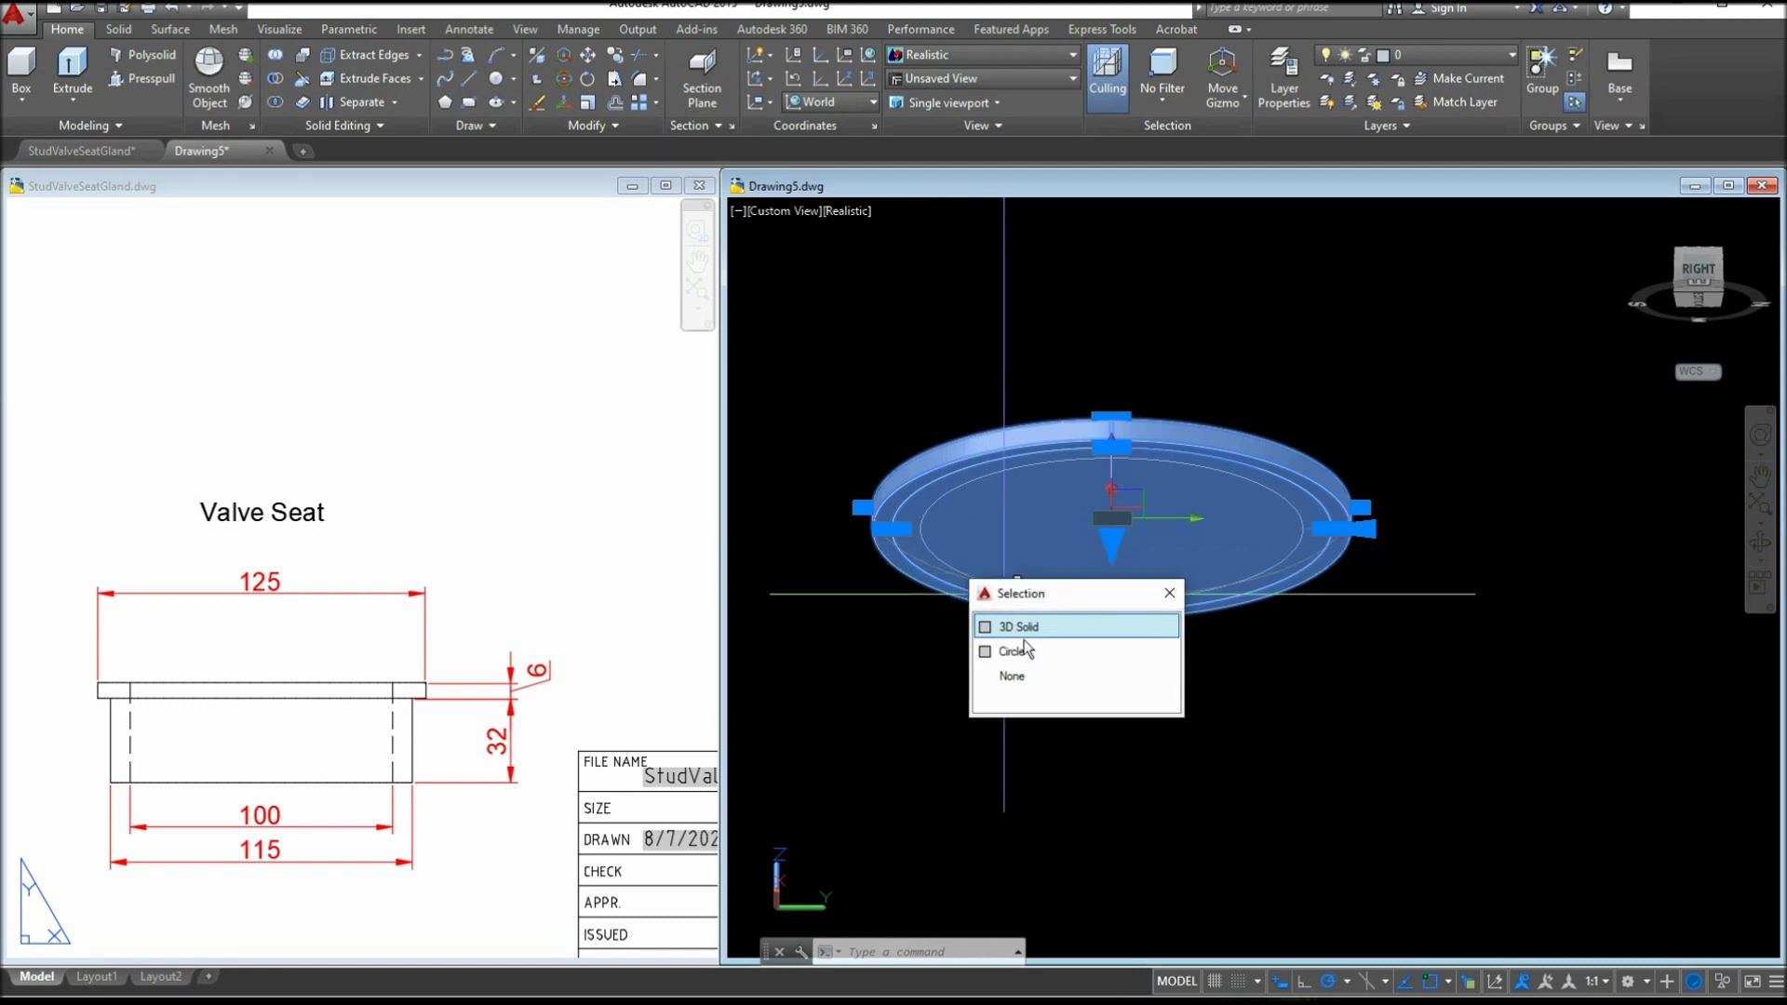
{"action": "left_click", "coordinate": [1033, 656]}
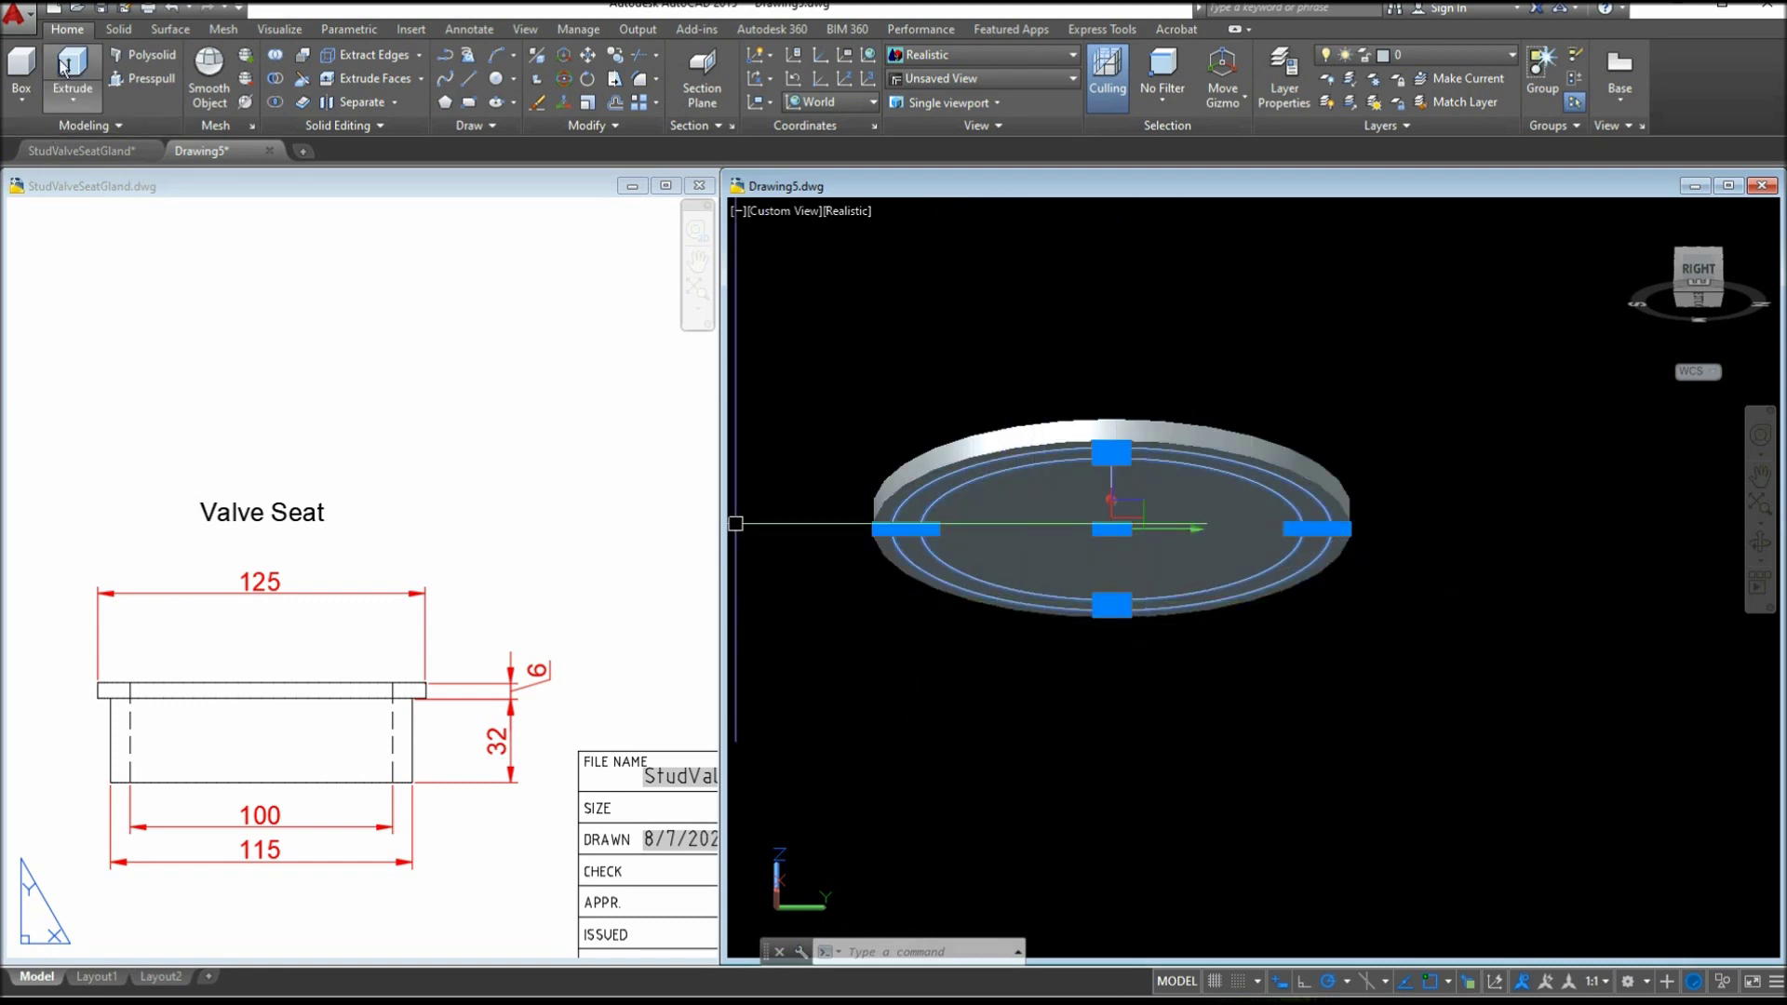
{"action": "key", "text": "Escape"}
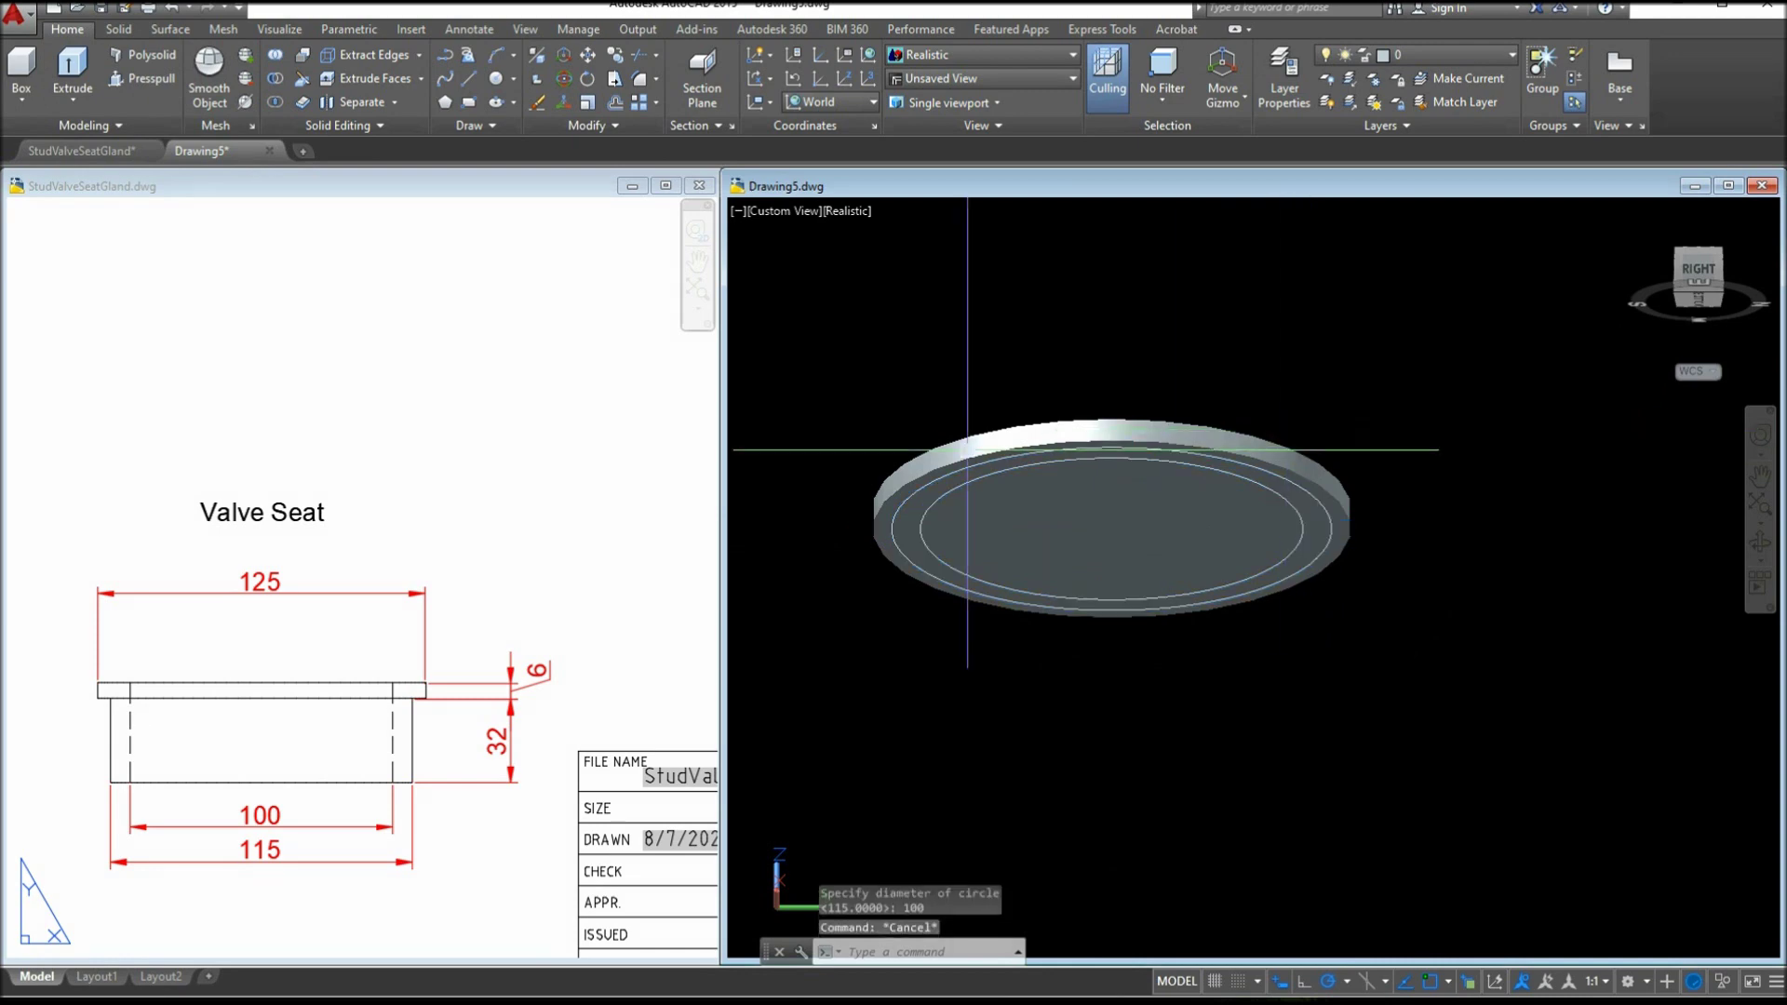
Extrude the diameter 115 circle 32 downward from the flange to form the valve seat's body
{"action": "left_click", "coordinate": [896, 510]}
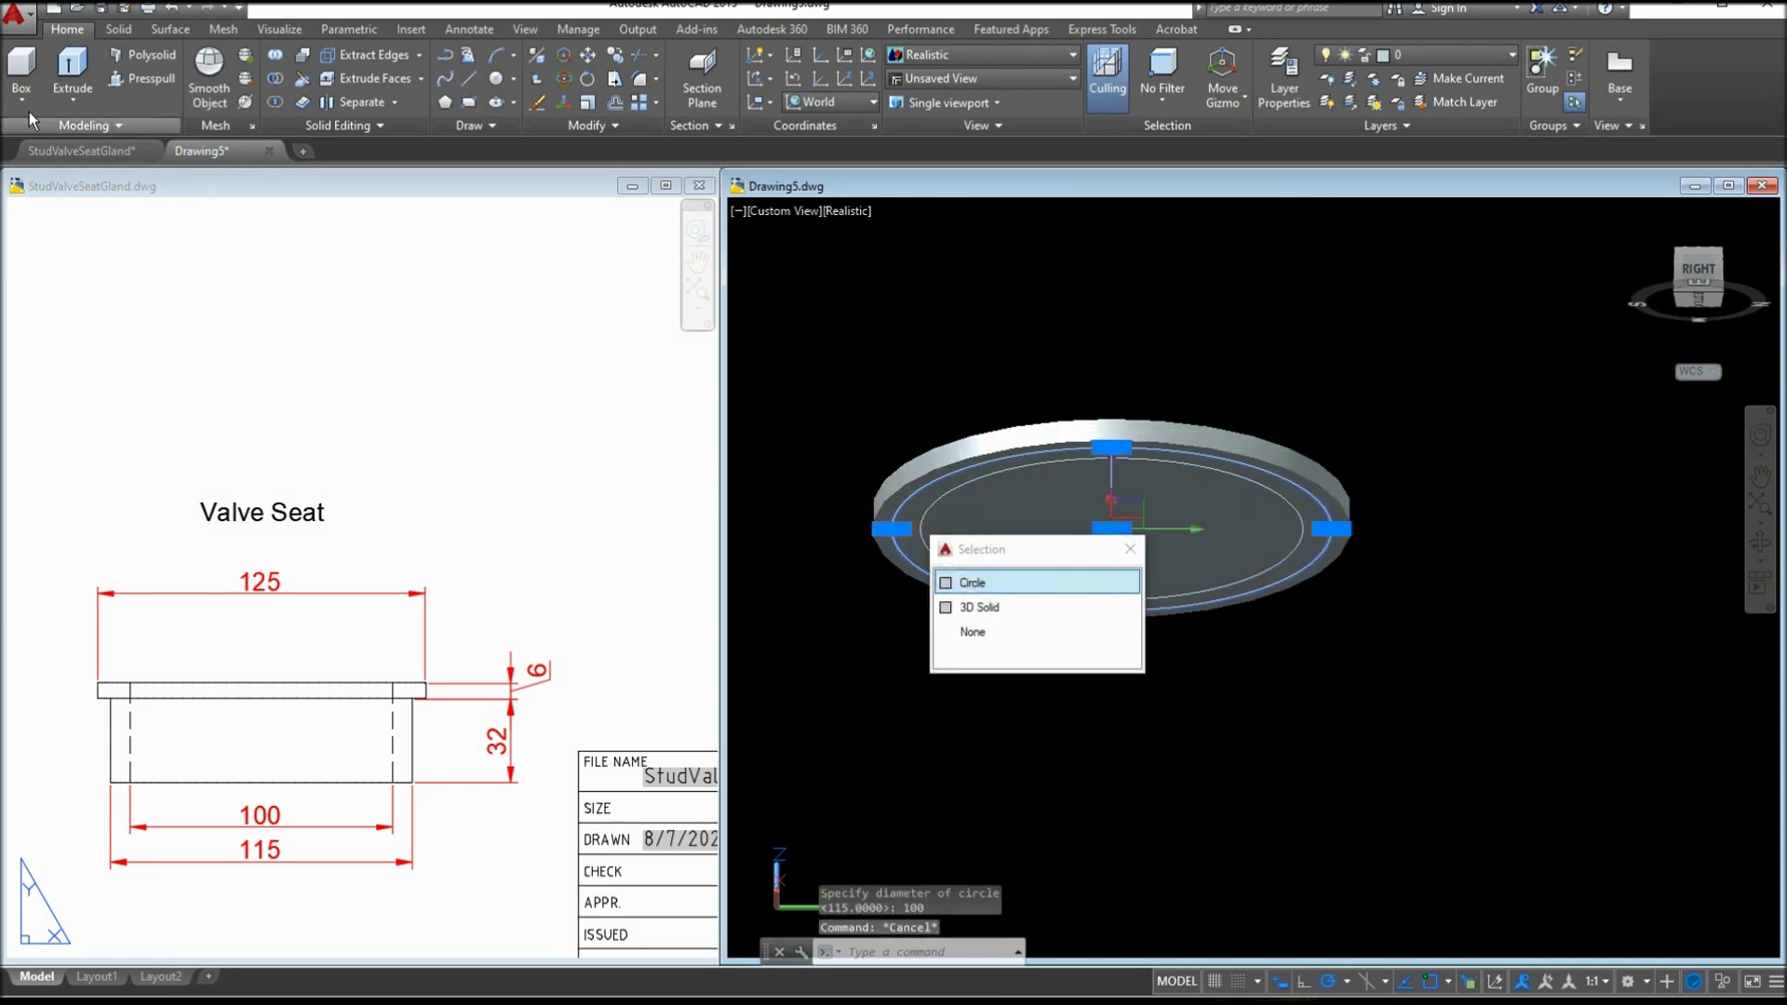
{"action": "left_click", "coordinate": [72, 73]}
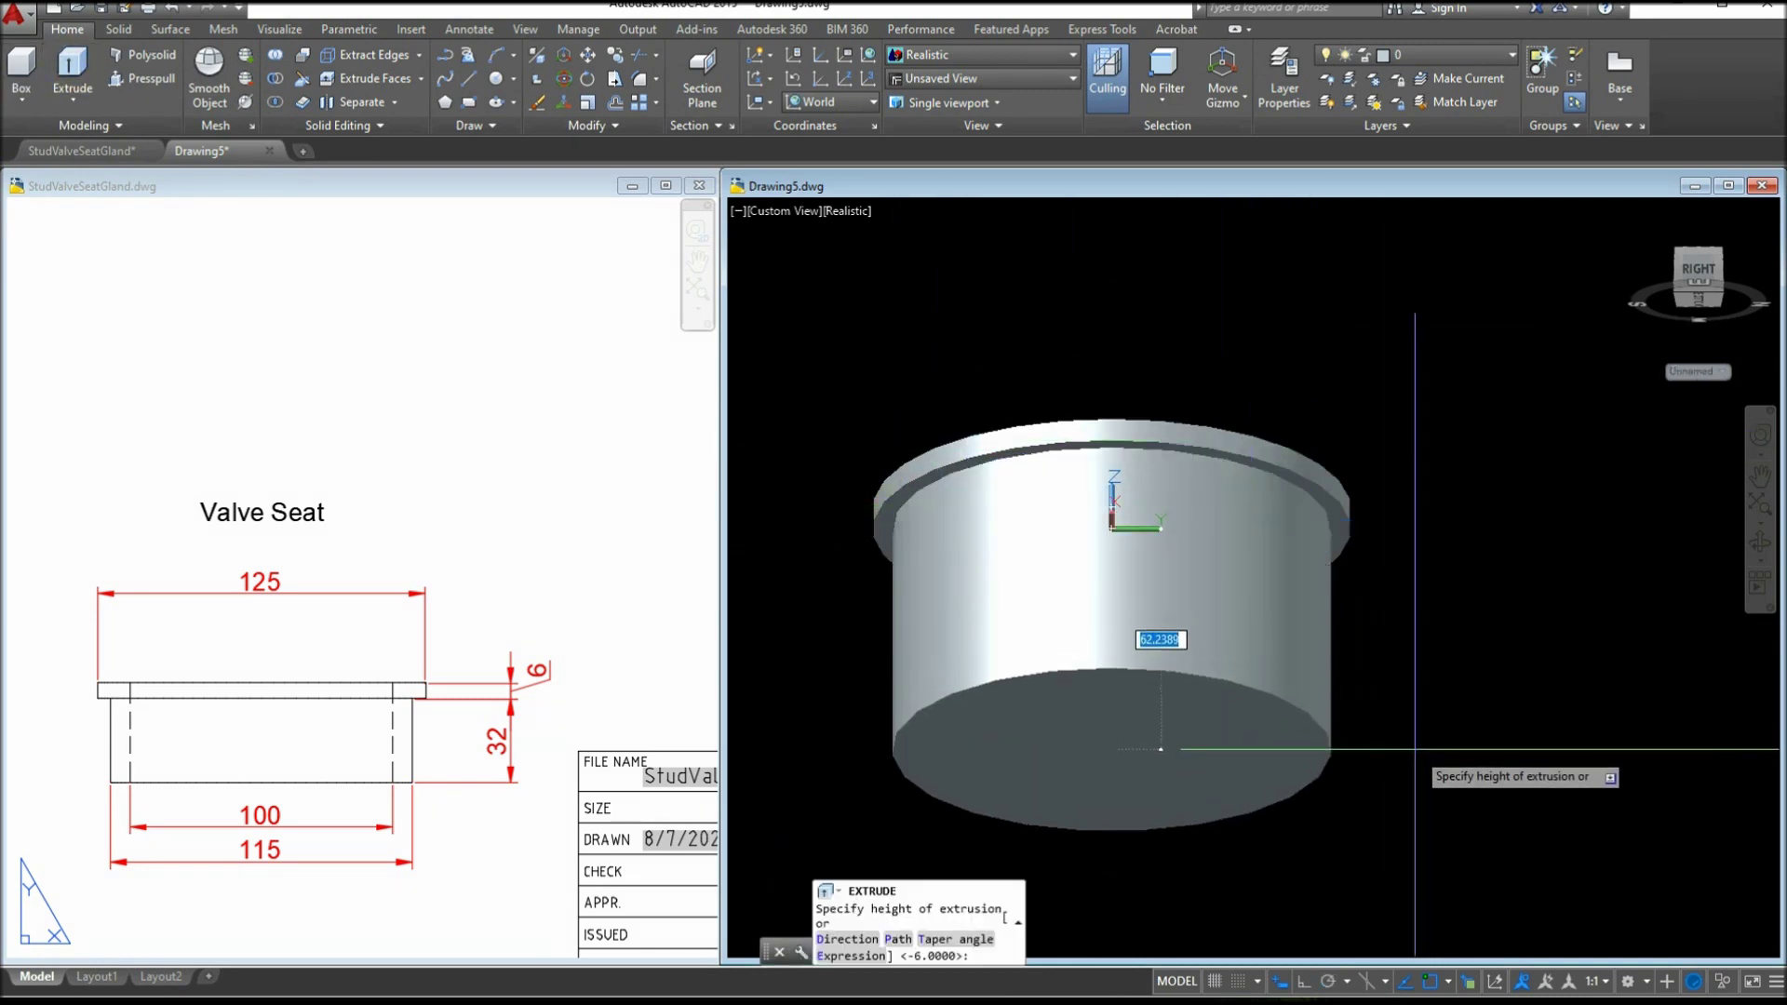
{"action": "left_click", "coordinate": [1423, 749]}
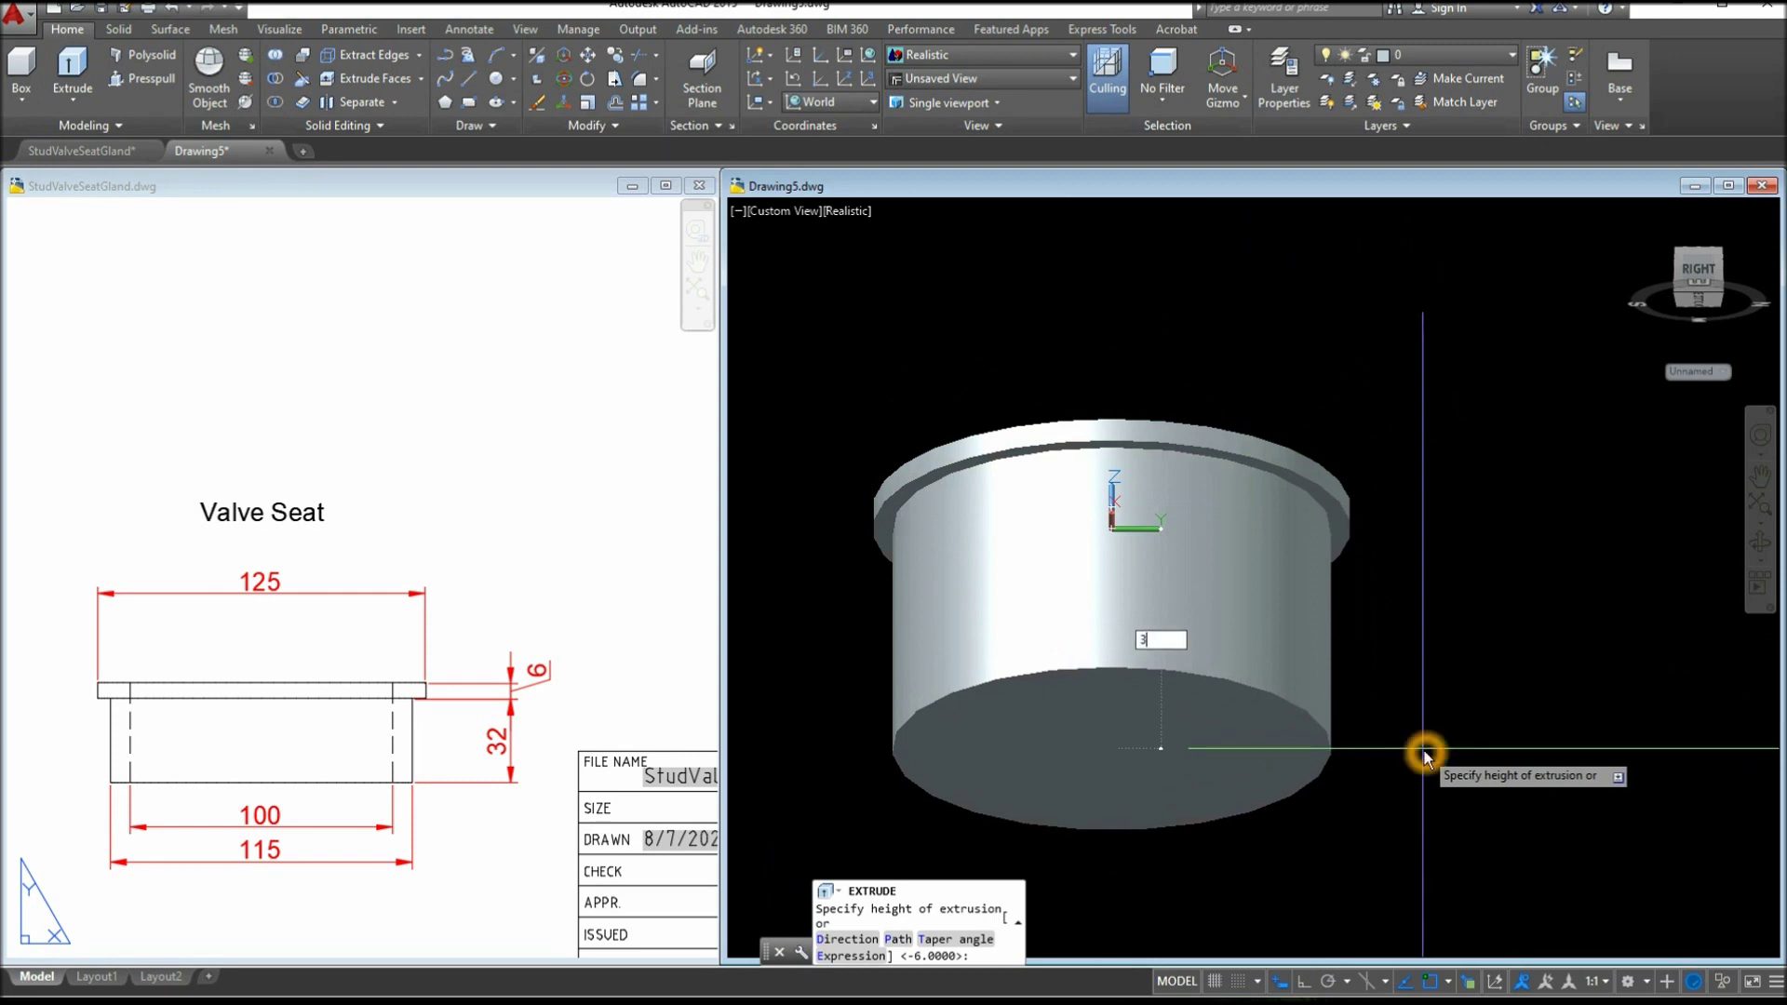
{"action": "type", "text": "32"}
{"action": "key", "text": "Return"}
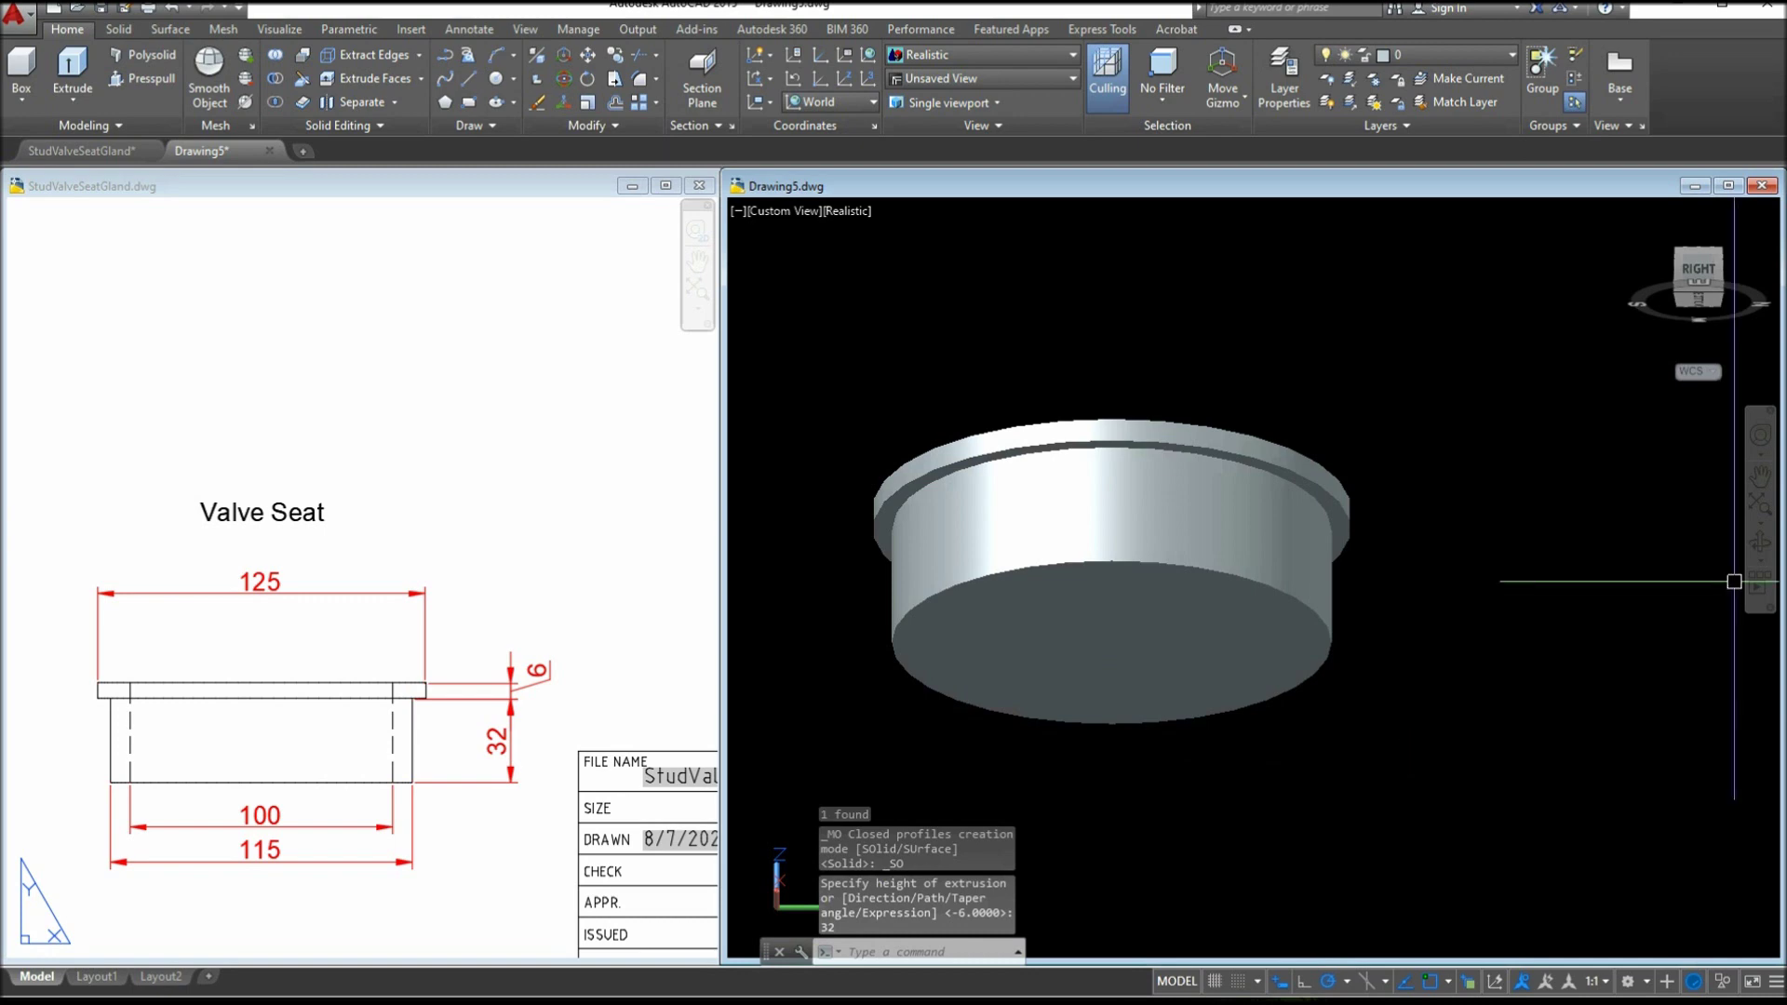
{"action": "left_click", "coordinate": [1237, 650]}
{"action": "left_click", "coordinate": [1343, 698]}
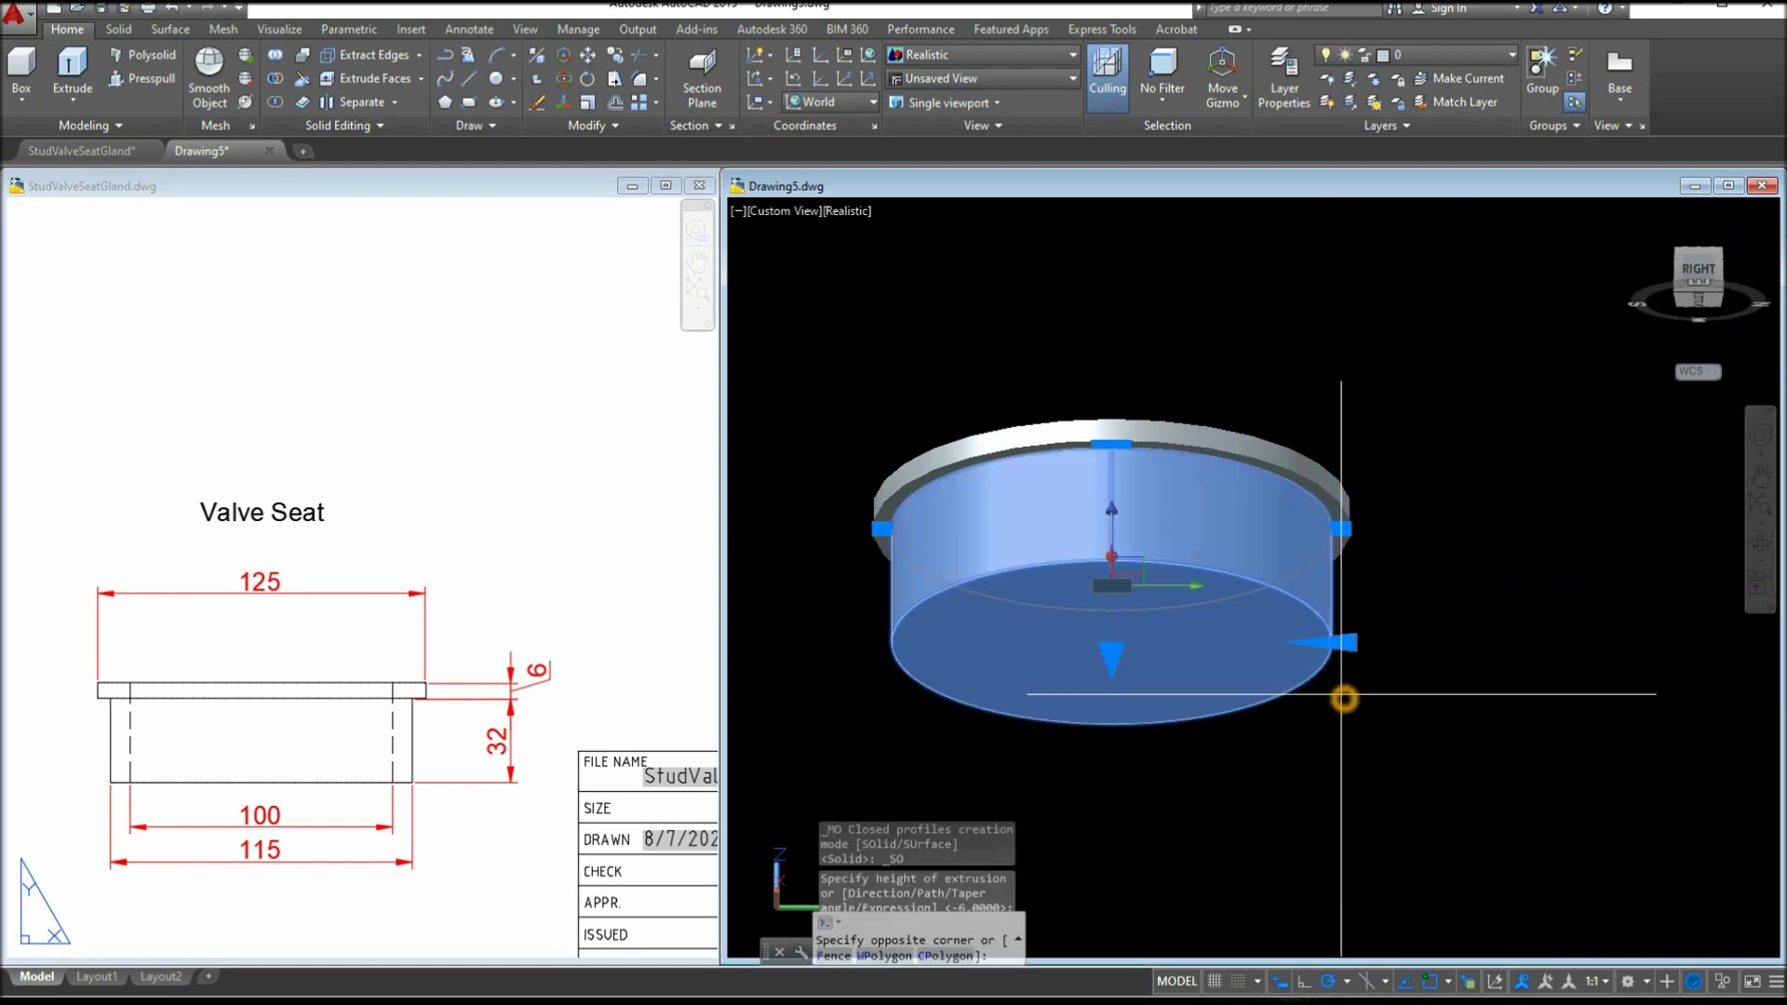
{"action": "key", "text": "Escape"}
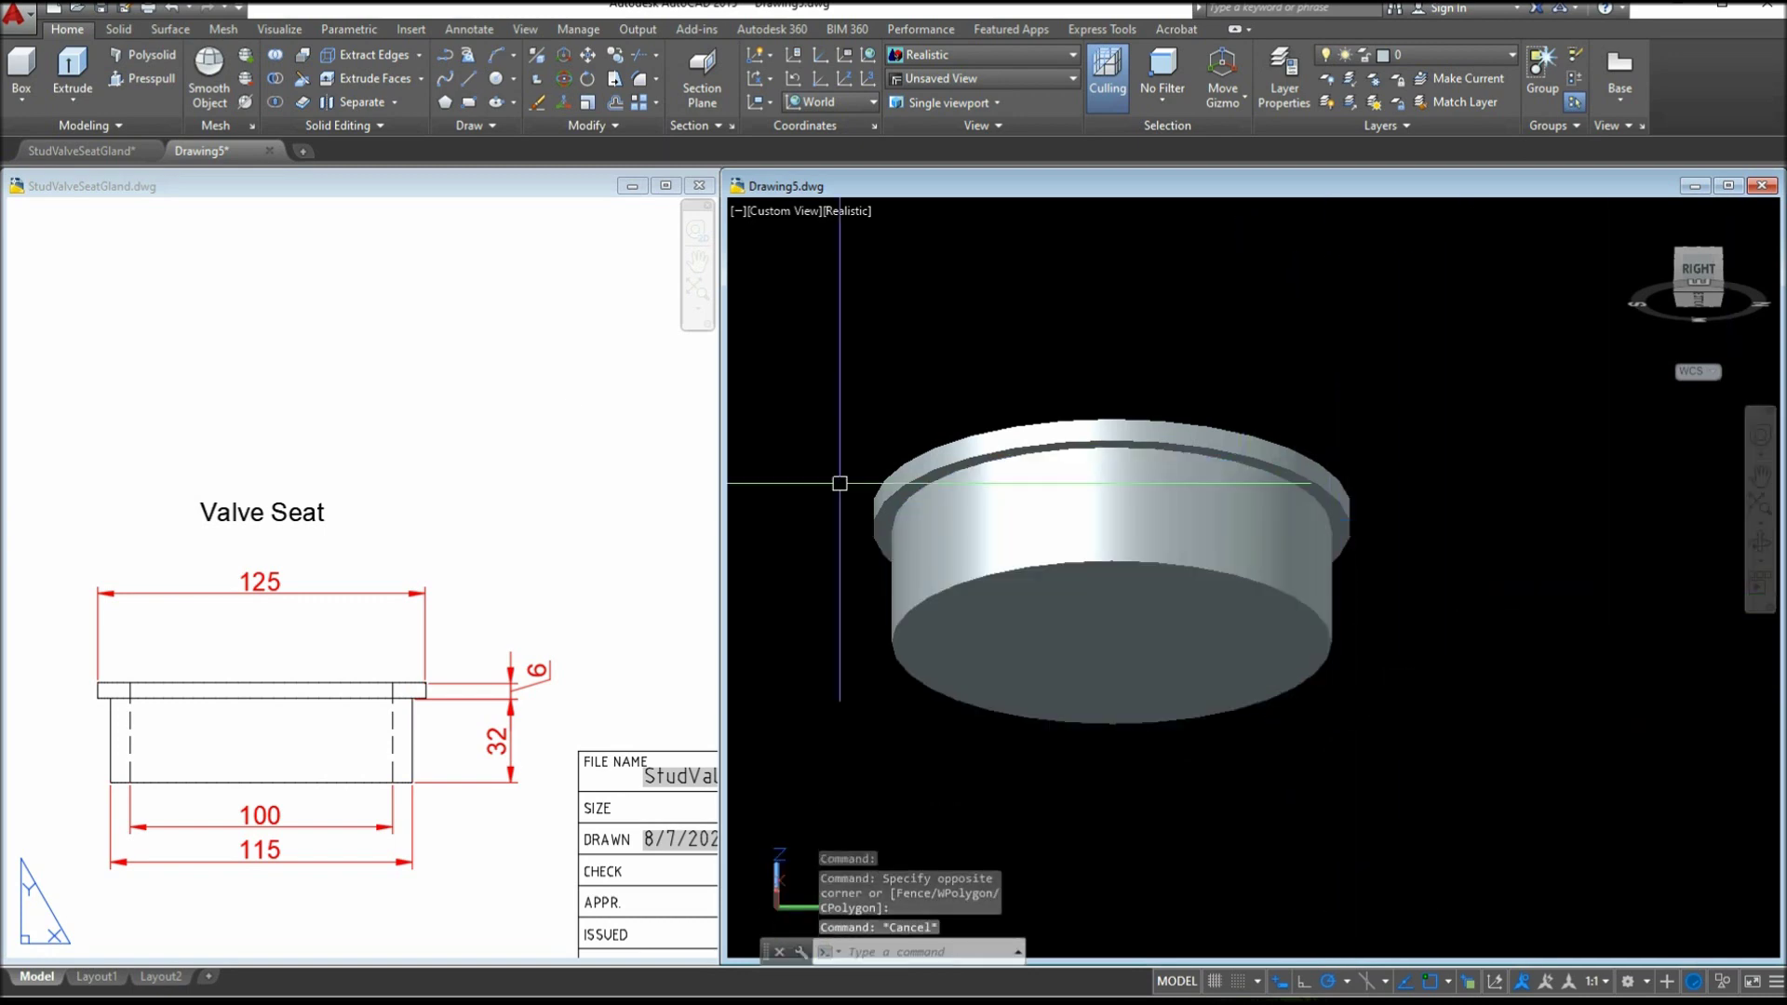
Union the valve seat's flange and cylindrical body into one solid
{"action": "left_click", "coordinate": [269, 78]}
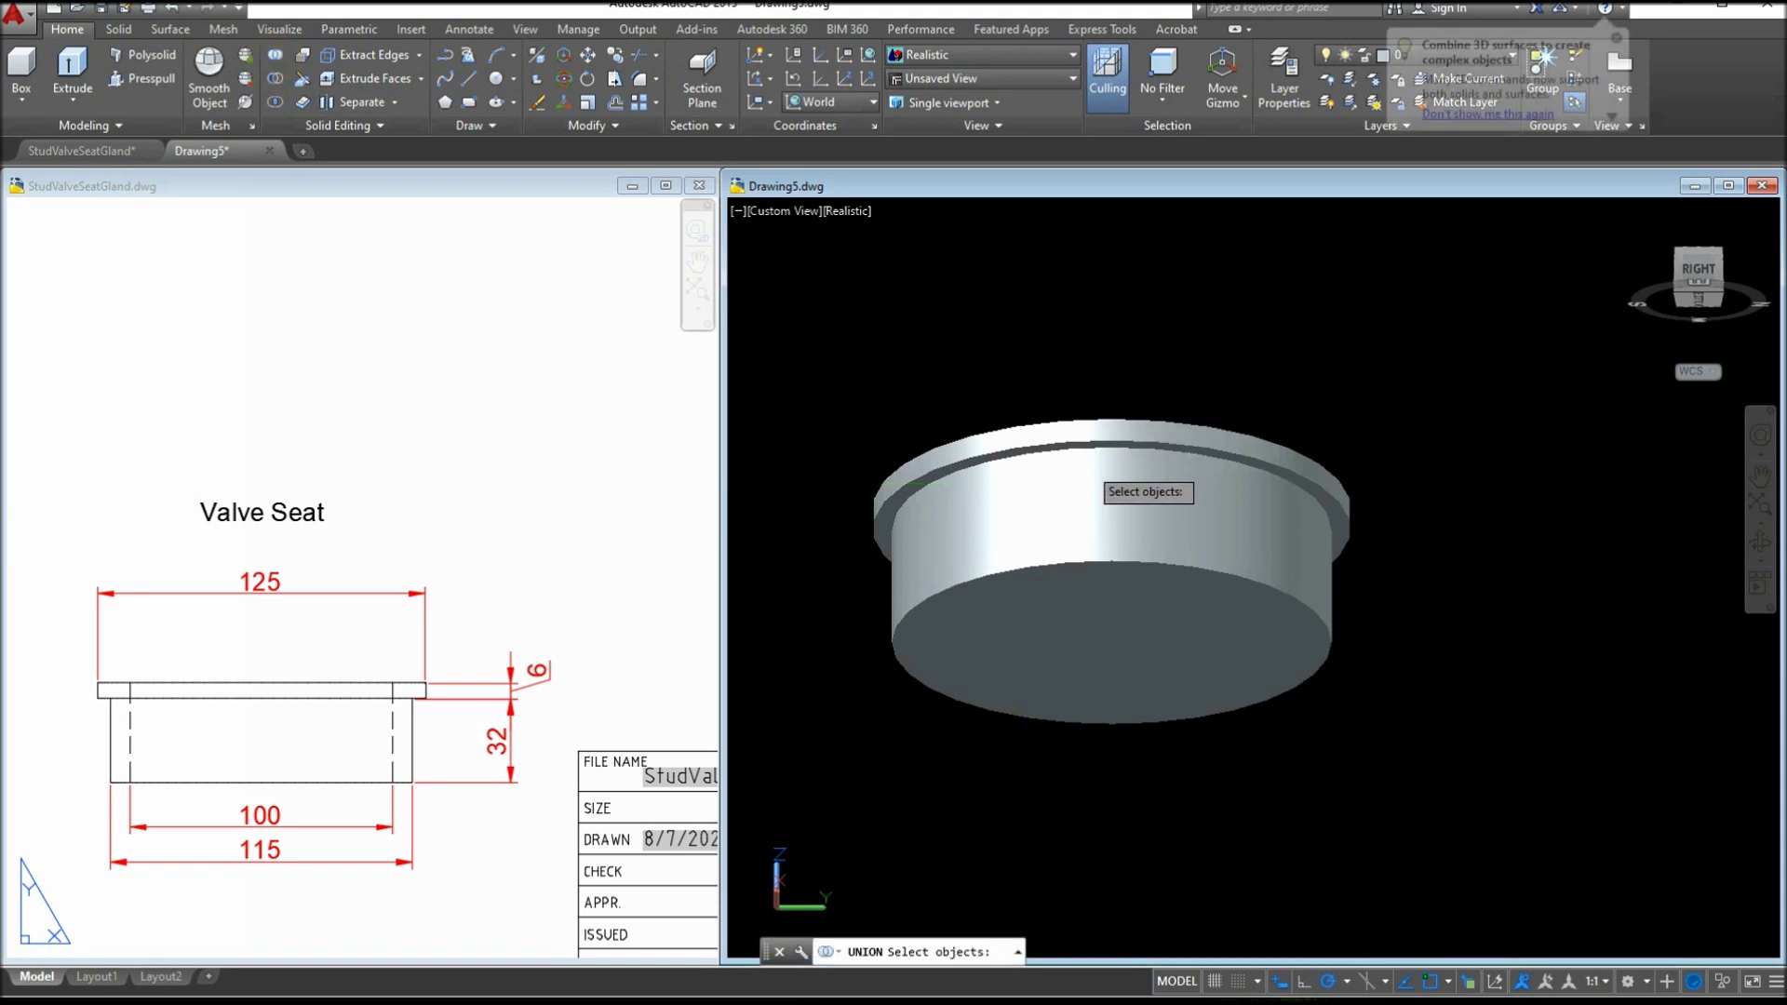
{"action": "left_click", "coordinate": [1085, 418]}
{"action": "left_click", "coordinate": [1084, 416]}
{"action": "key", "text": "Return"}
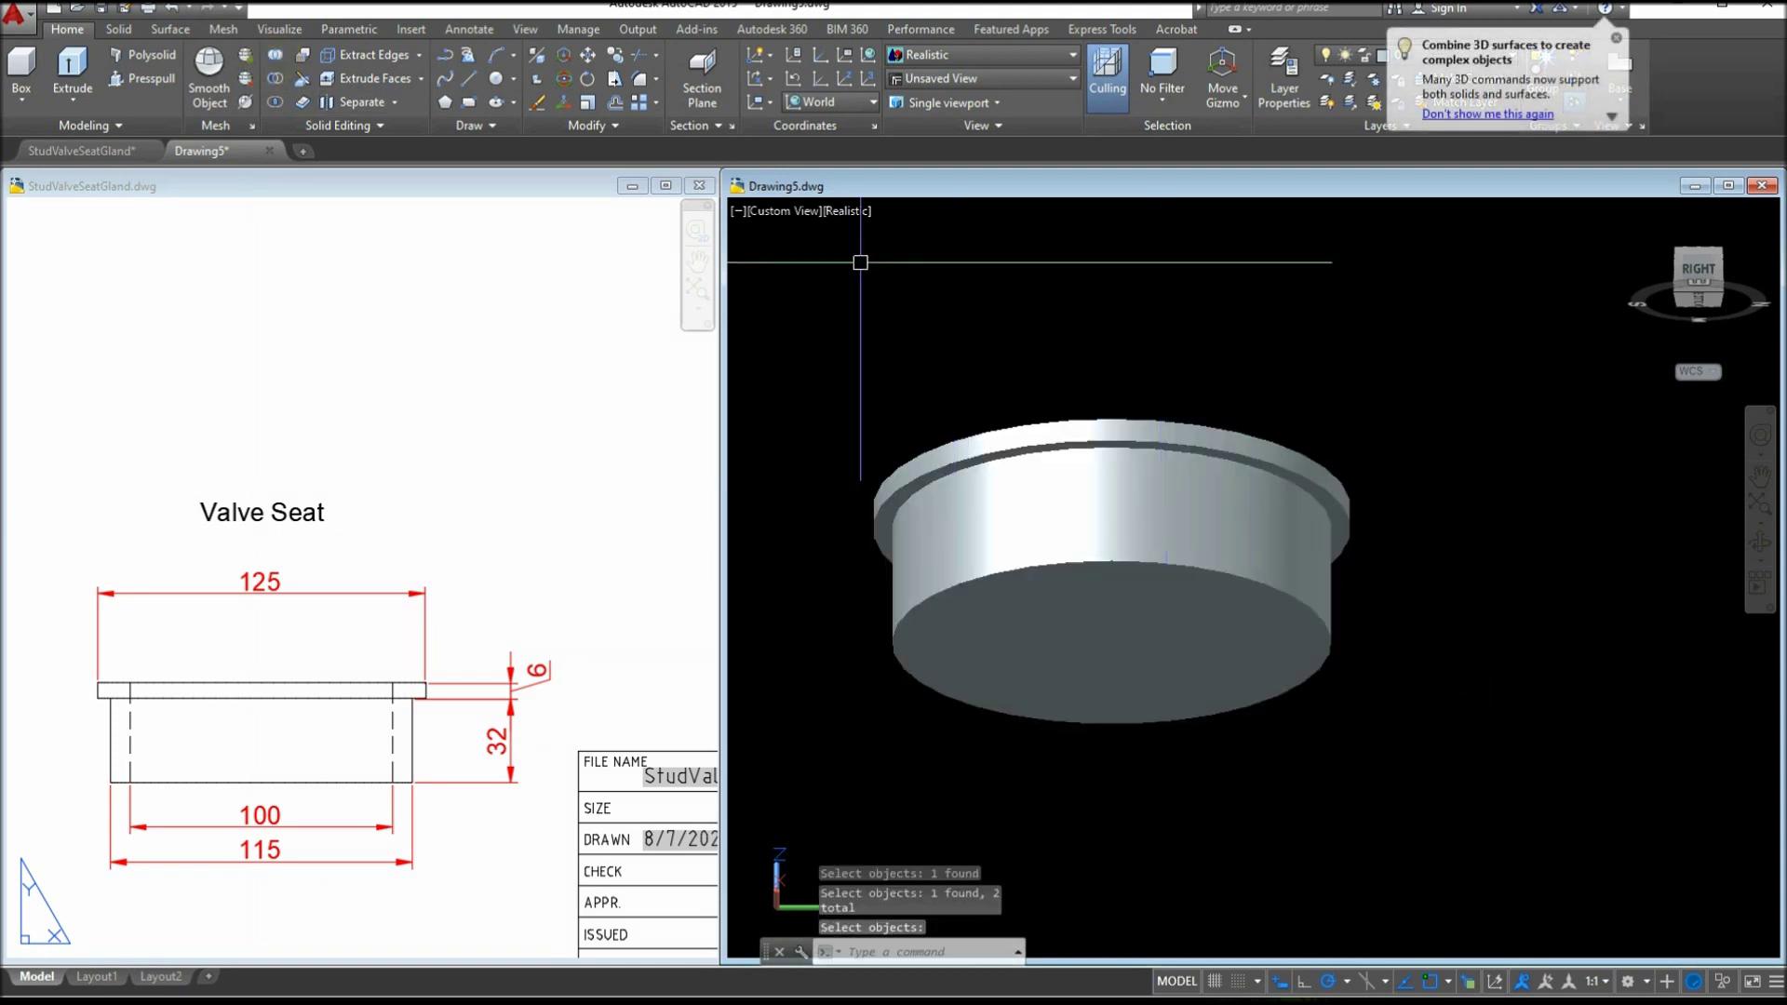
Switch to the Wireframe visual style and move the diameter 100 circle from its centre to the centre of the body's bottom face
{"action": "left_click", "coordinate": [846, 213]}
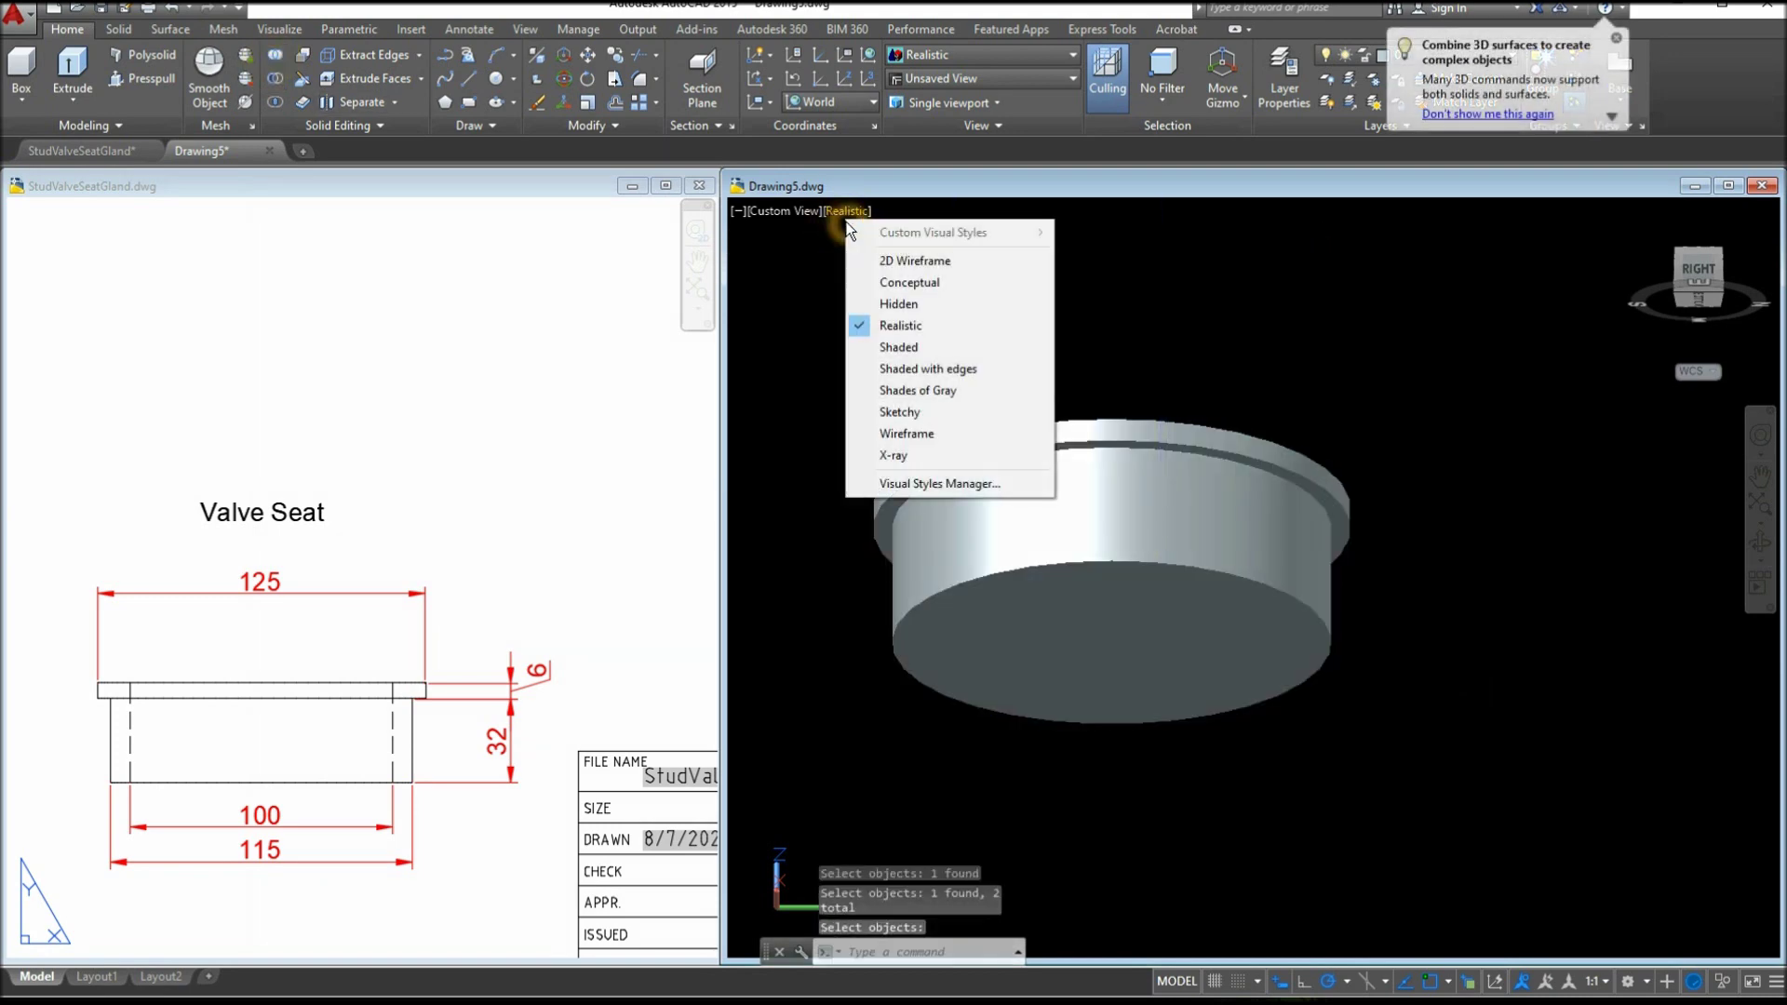
{"action": "left_click", "coordinate": [905, 434]}
{"action": "left_click", "coordinate": [1020, 478]}
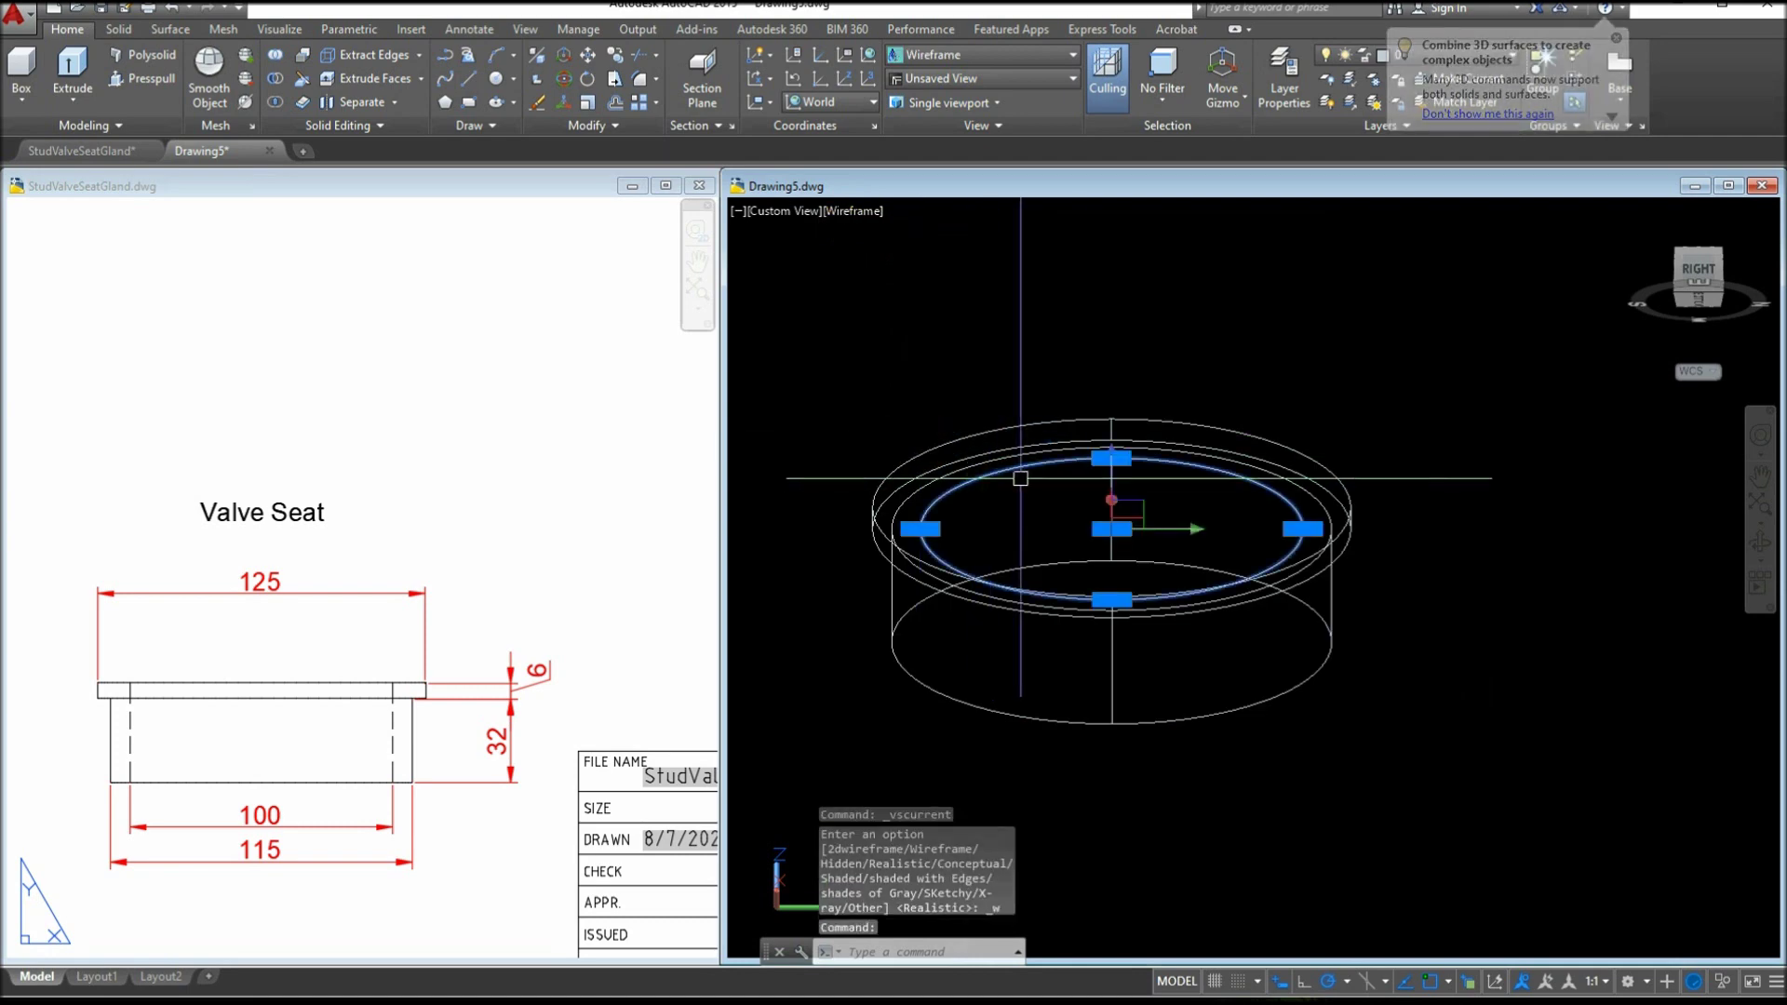
{"action": "left_click", "coordinate": [1129, 492]}
{"action": "right_click", "coordinate": [1238, 326]}
{"action": "left_click", "coordinate": [1317, 482]}
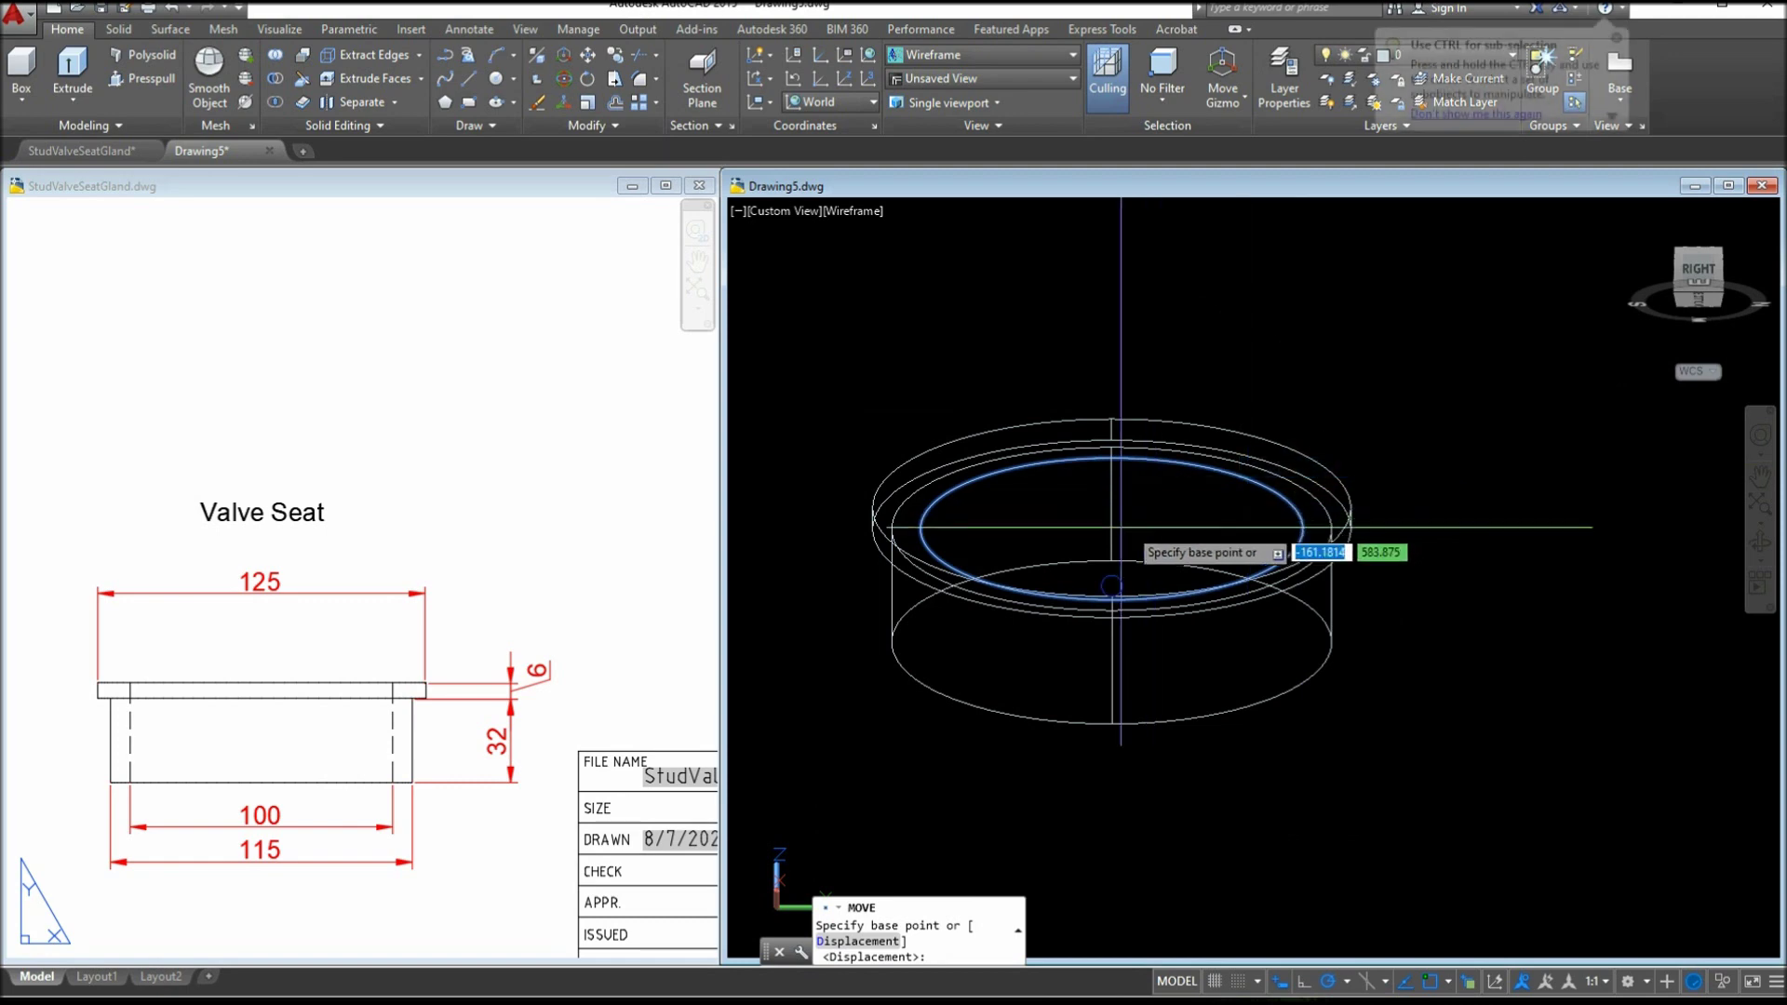
{"action": "right_click", "coordinate": [1123, 511], "text": "shift"}
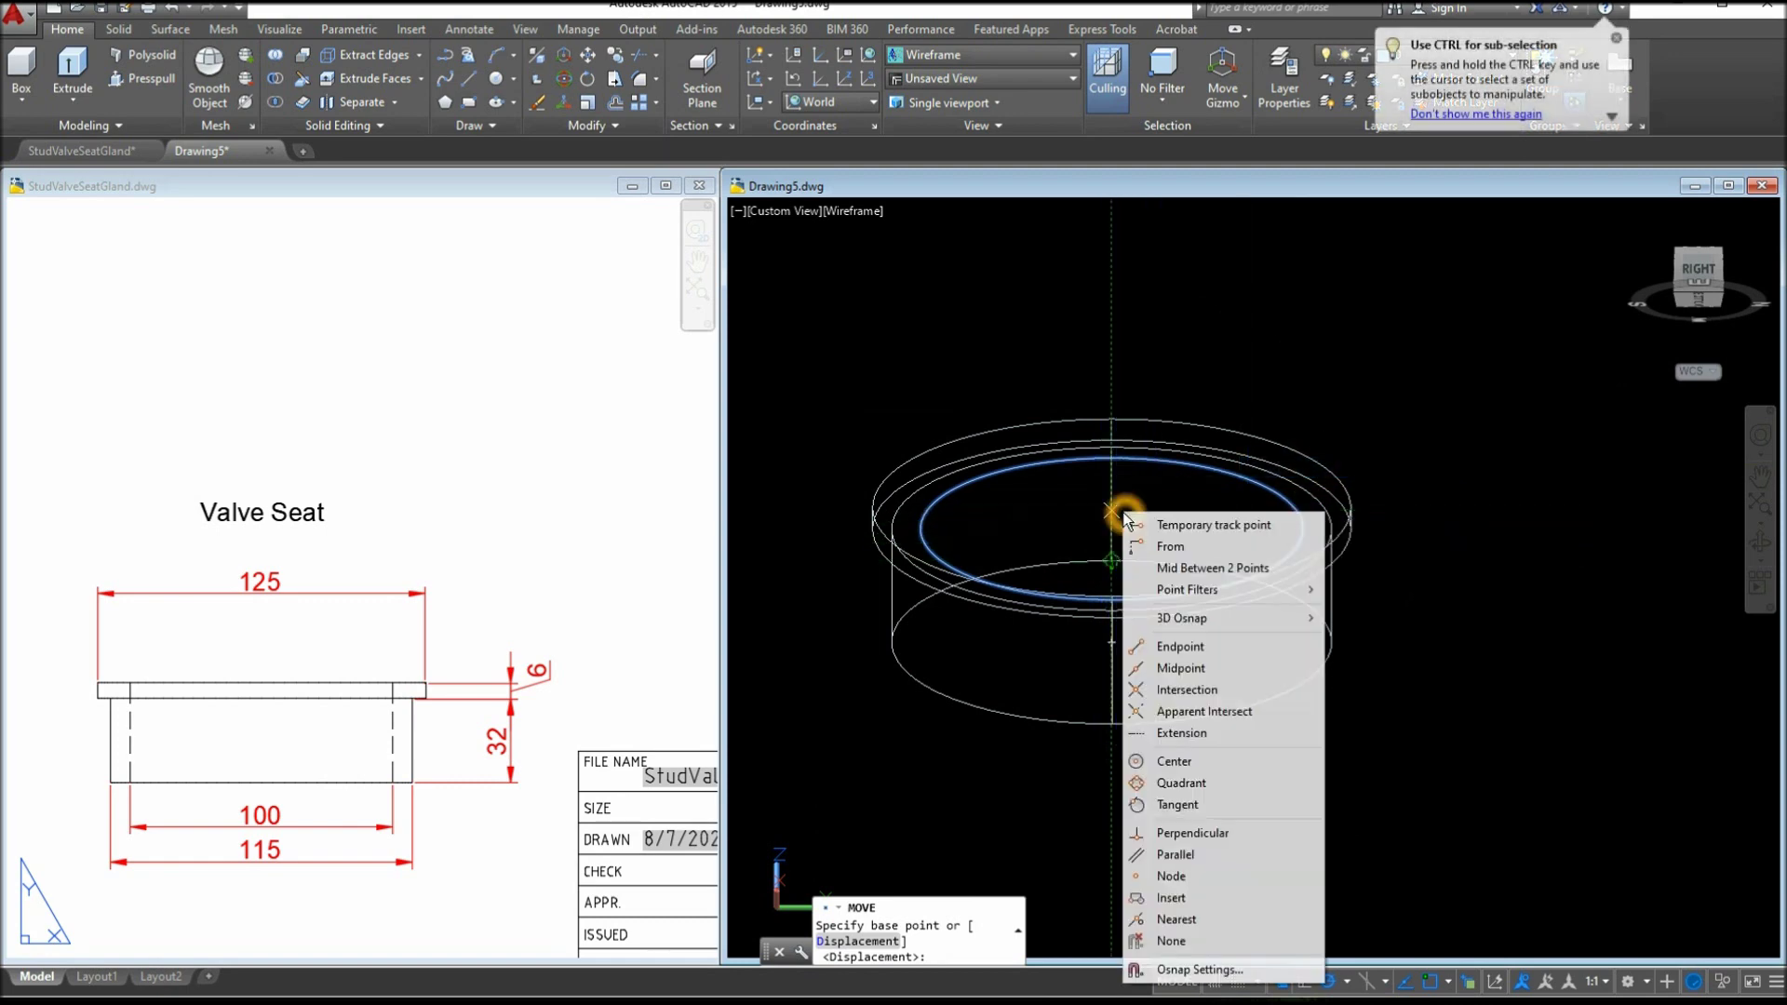
{"action": "left_click", "coordinate": [1186, 754]}
{"action": "left_click", "coordinate": [1285, 516]}
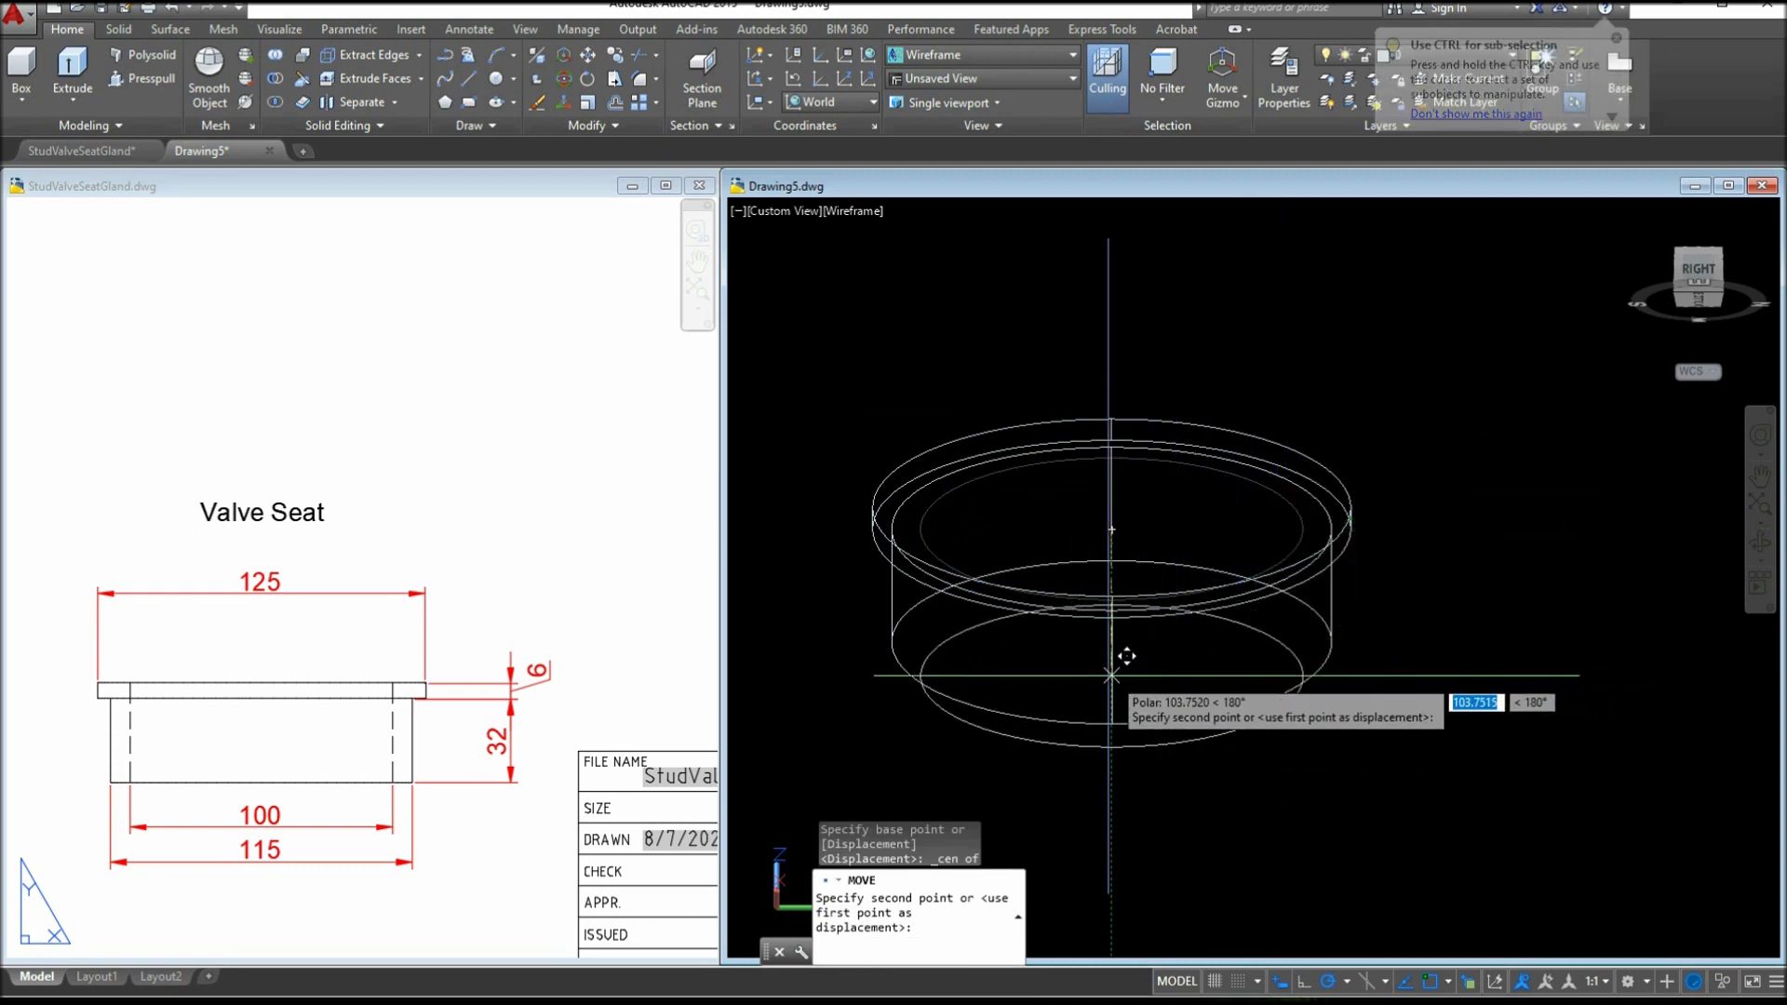
{"action": "right_click", "coordinate": [1112, 664], "text": "shift"}
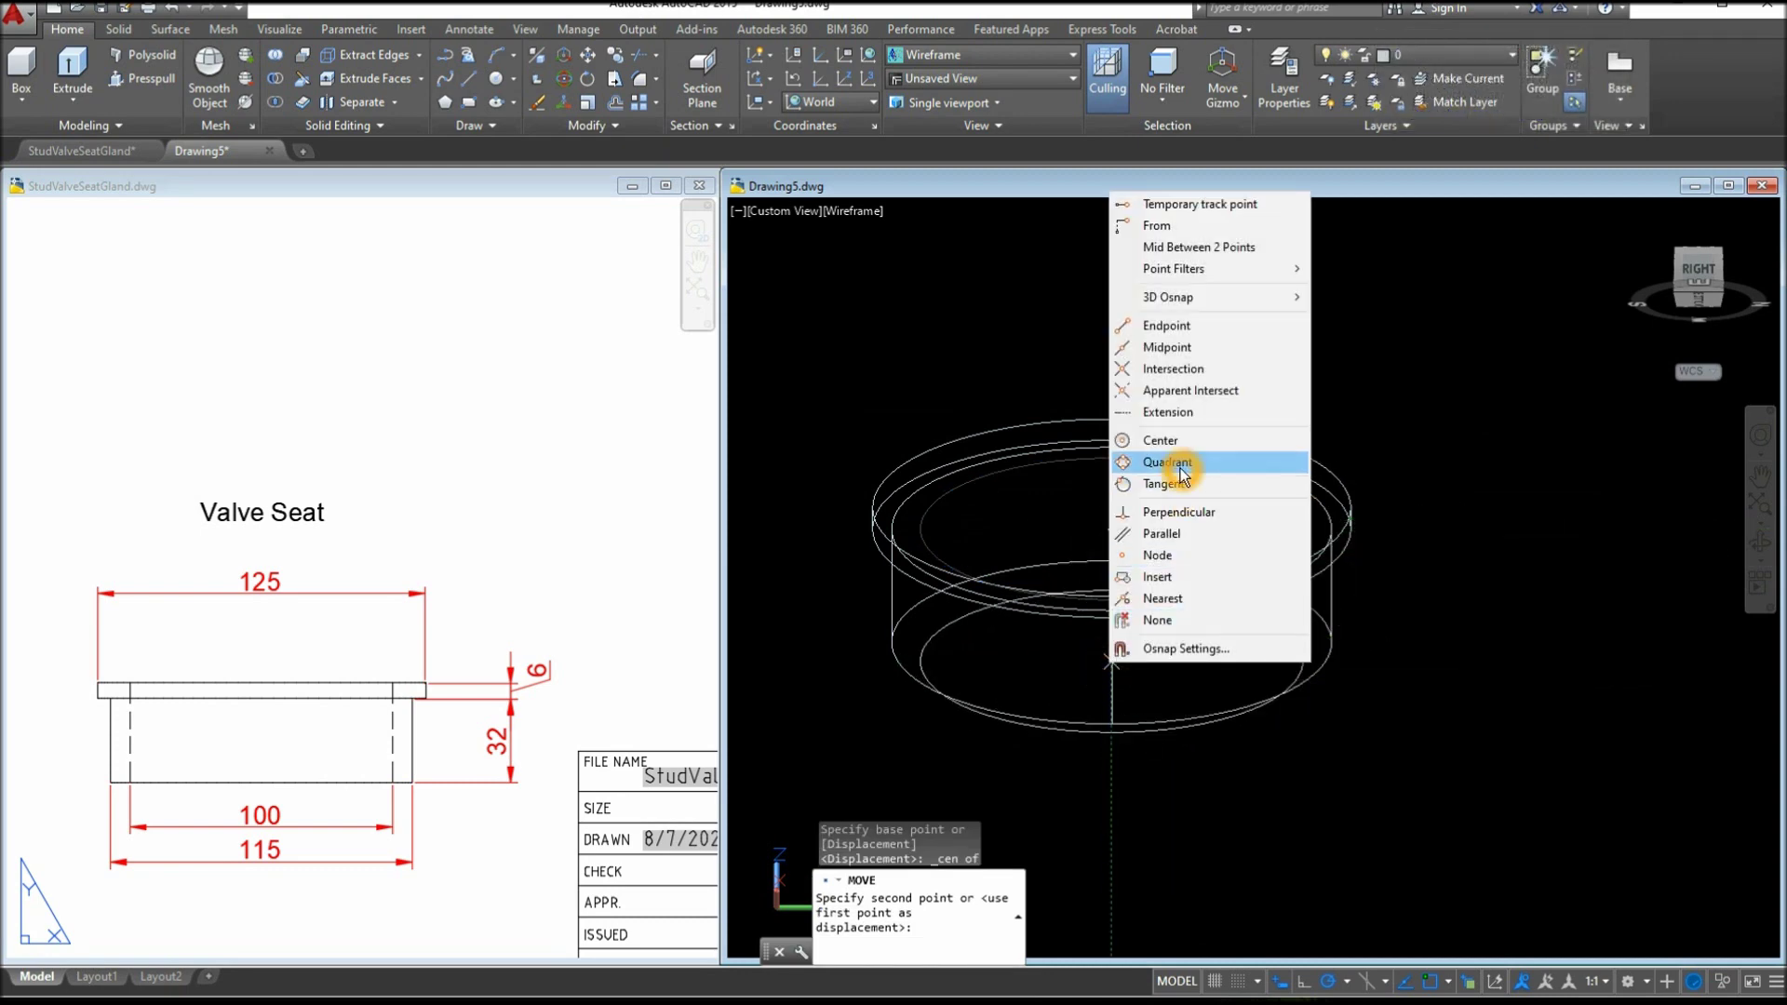
{"action": "left_click", "coordinate": [1163, 440]}
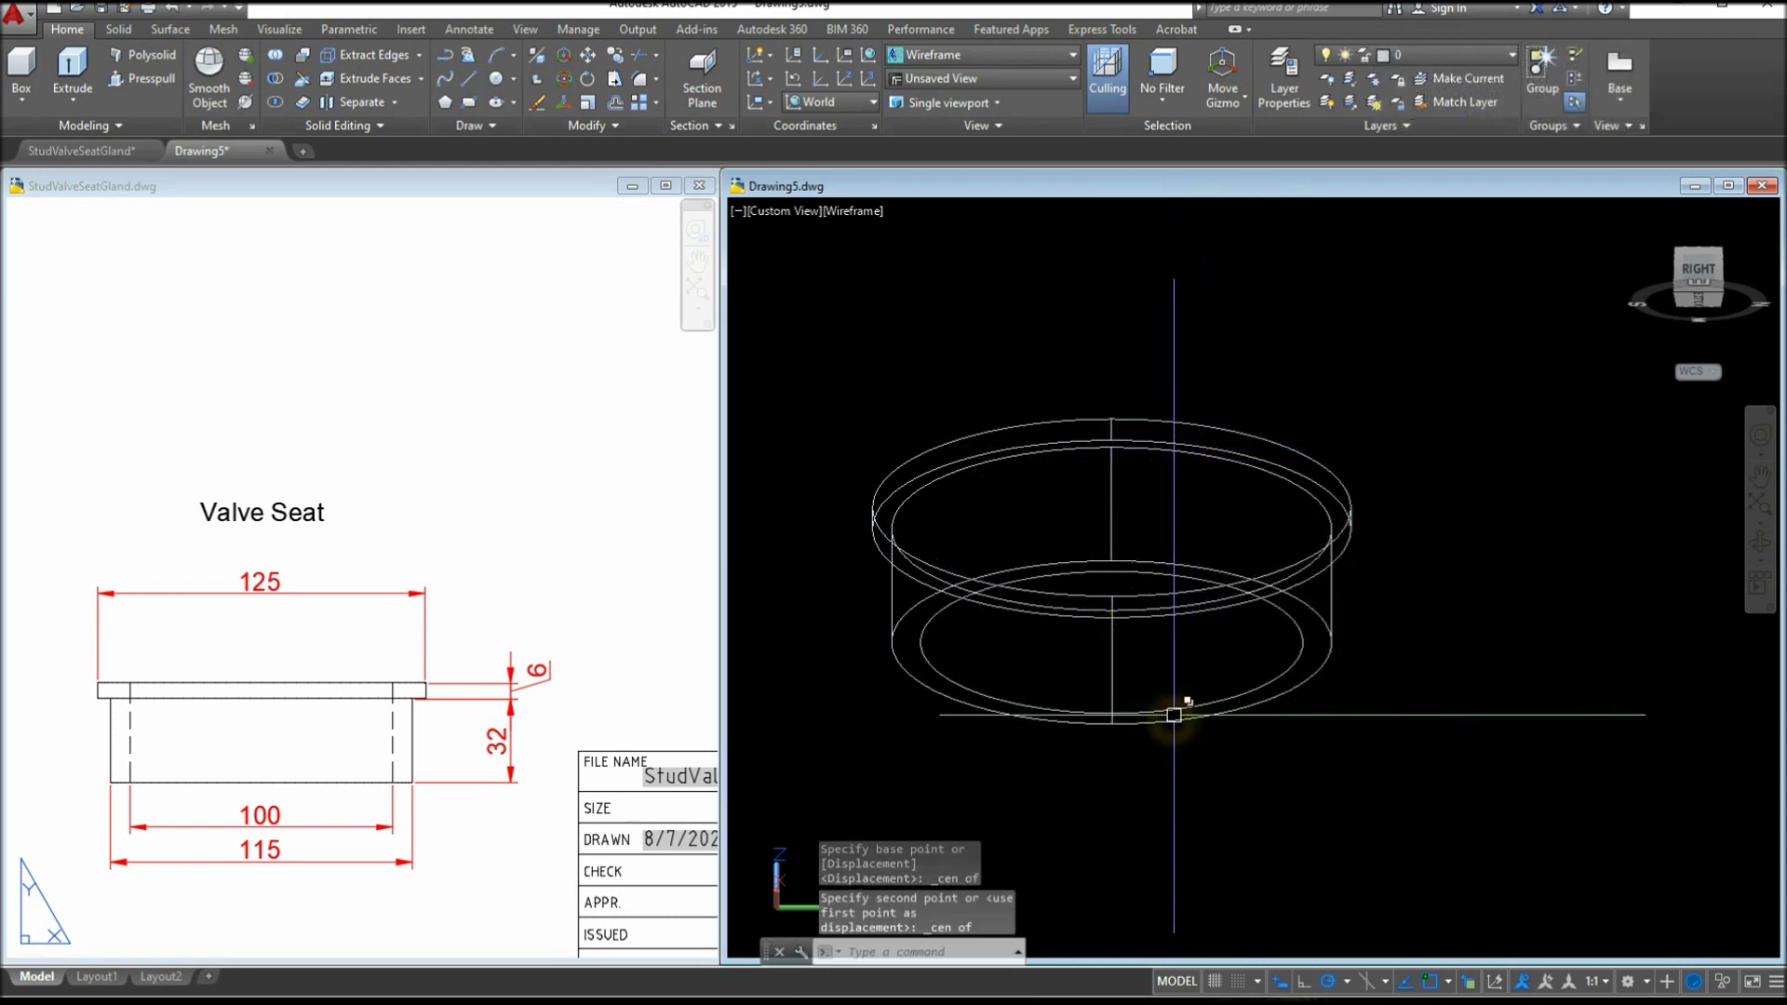
Switch to the X-Ray visual style and check the valve seat's front-view dimensions in the StudValveSeatGland reference
{"action": "left_click", "coordinate": [856, 221]}
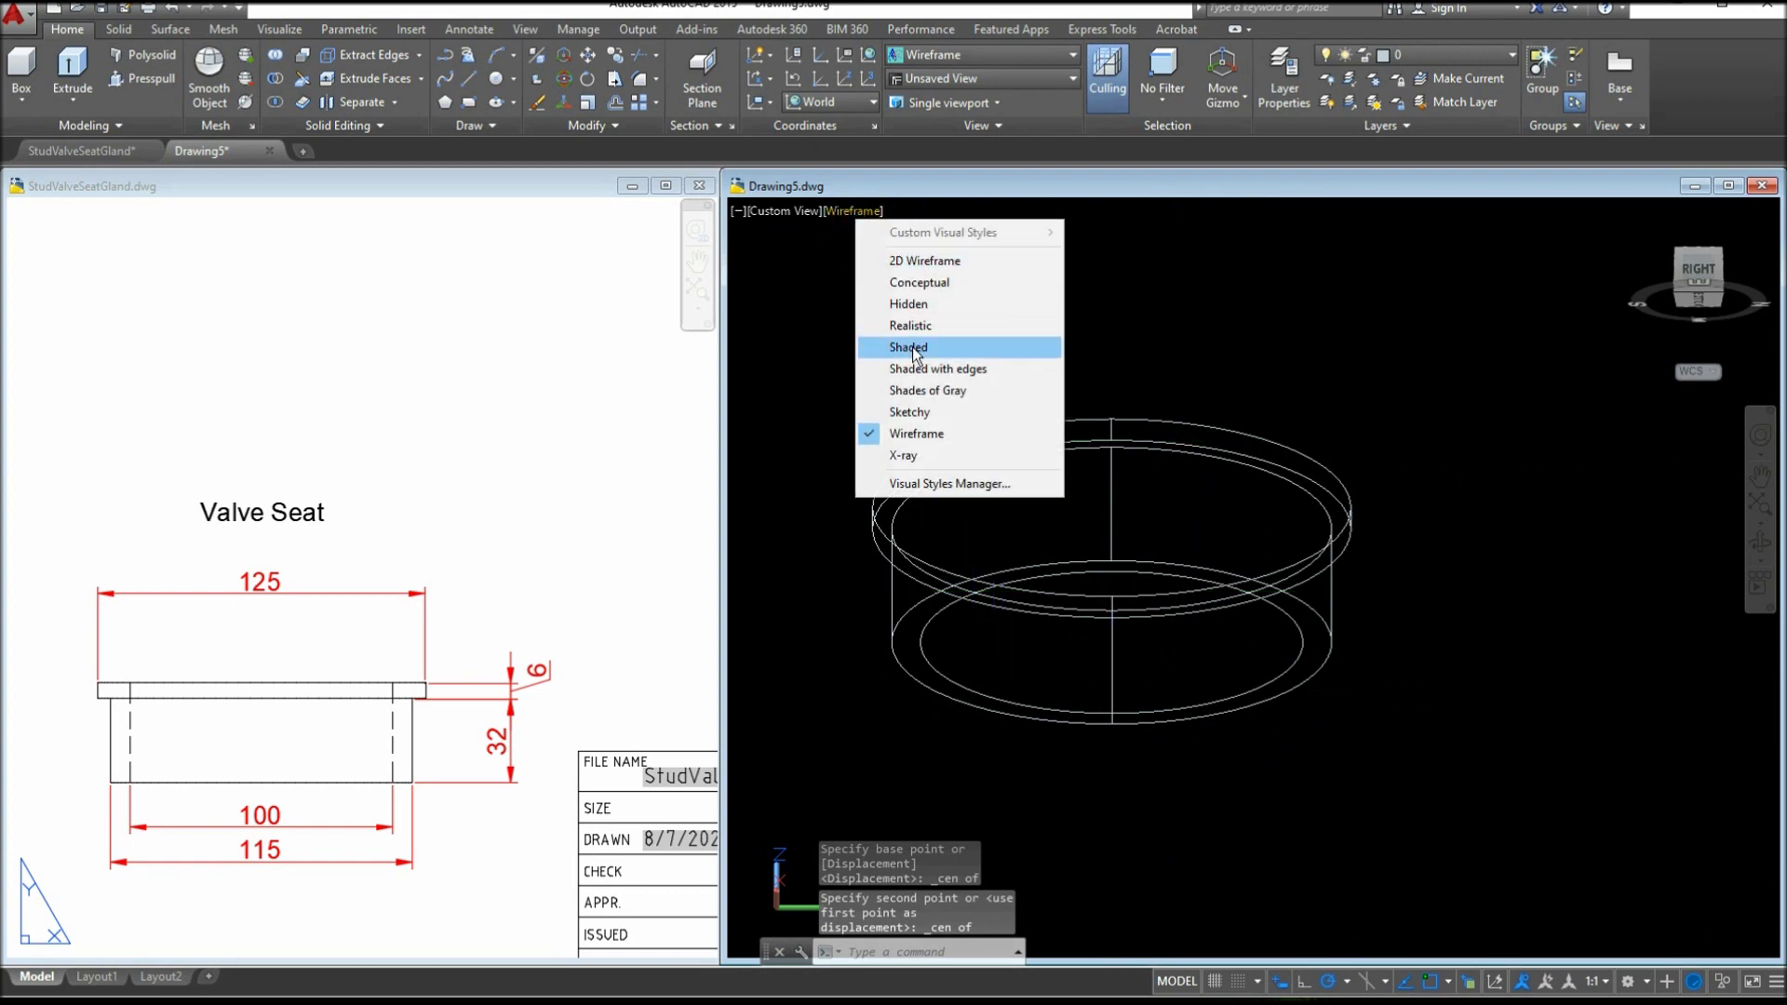
{"action": "left_click", "coordinate": [907, 456]}
{"action": "middle_click_drag", "start_coordinate": [937, 472], "coordinate": [976, 505], "text": "shift"}
{"action": "left_click", "coordinate": [359, 586]}
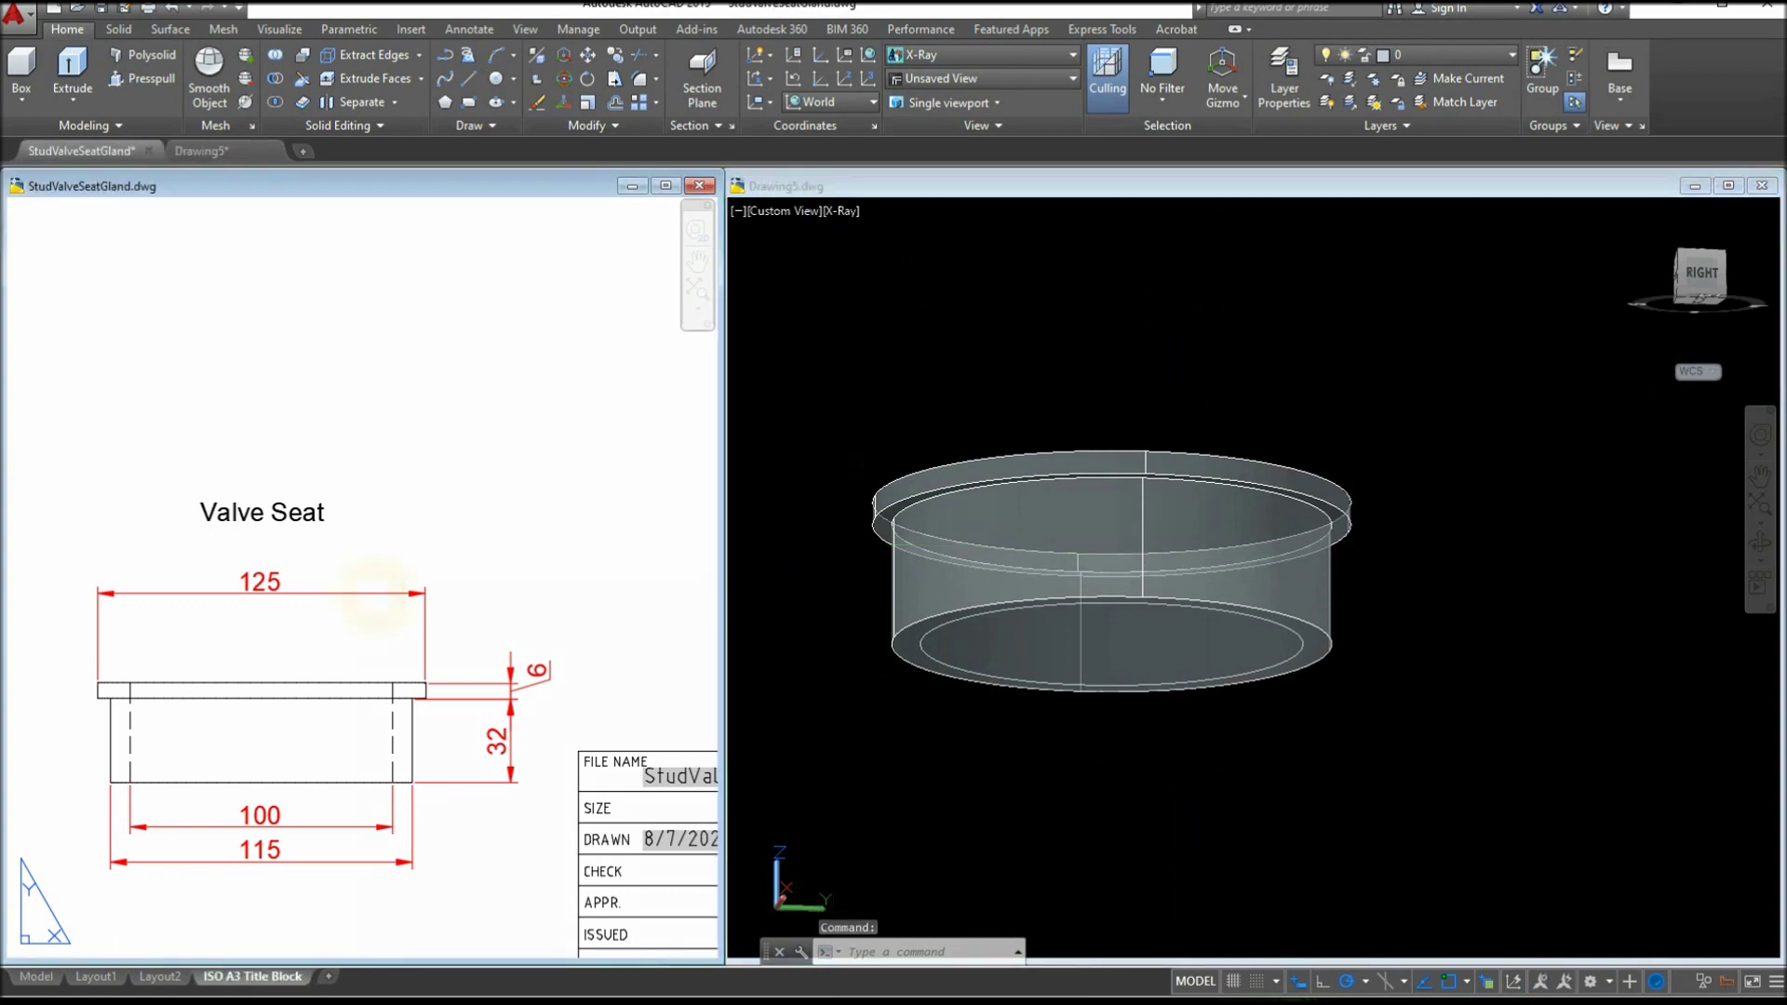
{"action": "scroll", "coordinate": [373, 586], "scroll_direction": "down", "scroll_amount": 3}
{"action": "middle_click_drag", "start_coordinate": [391, 590], "coordinate": [502, 602]}
{"action": "left_click", "coordinate": [977, 746]}
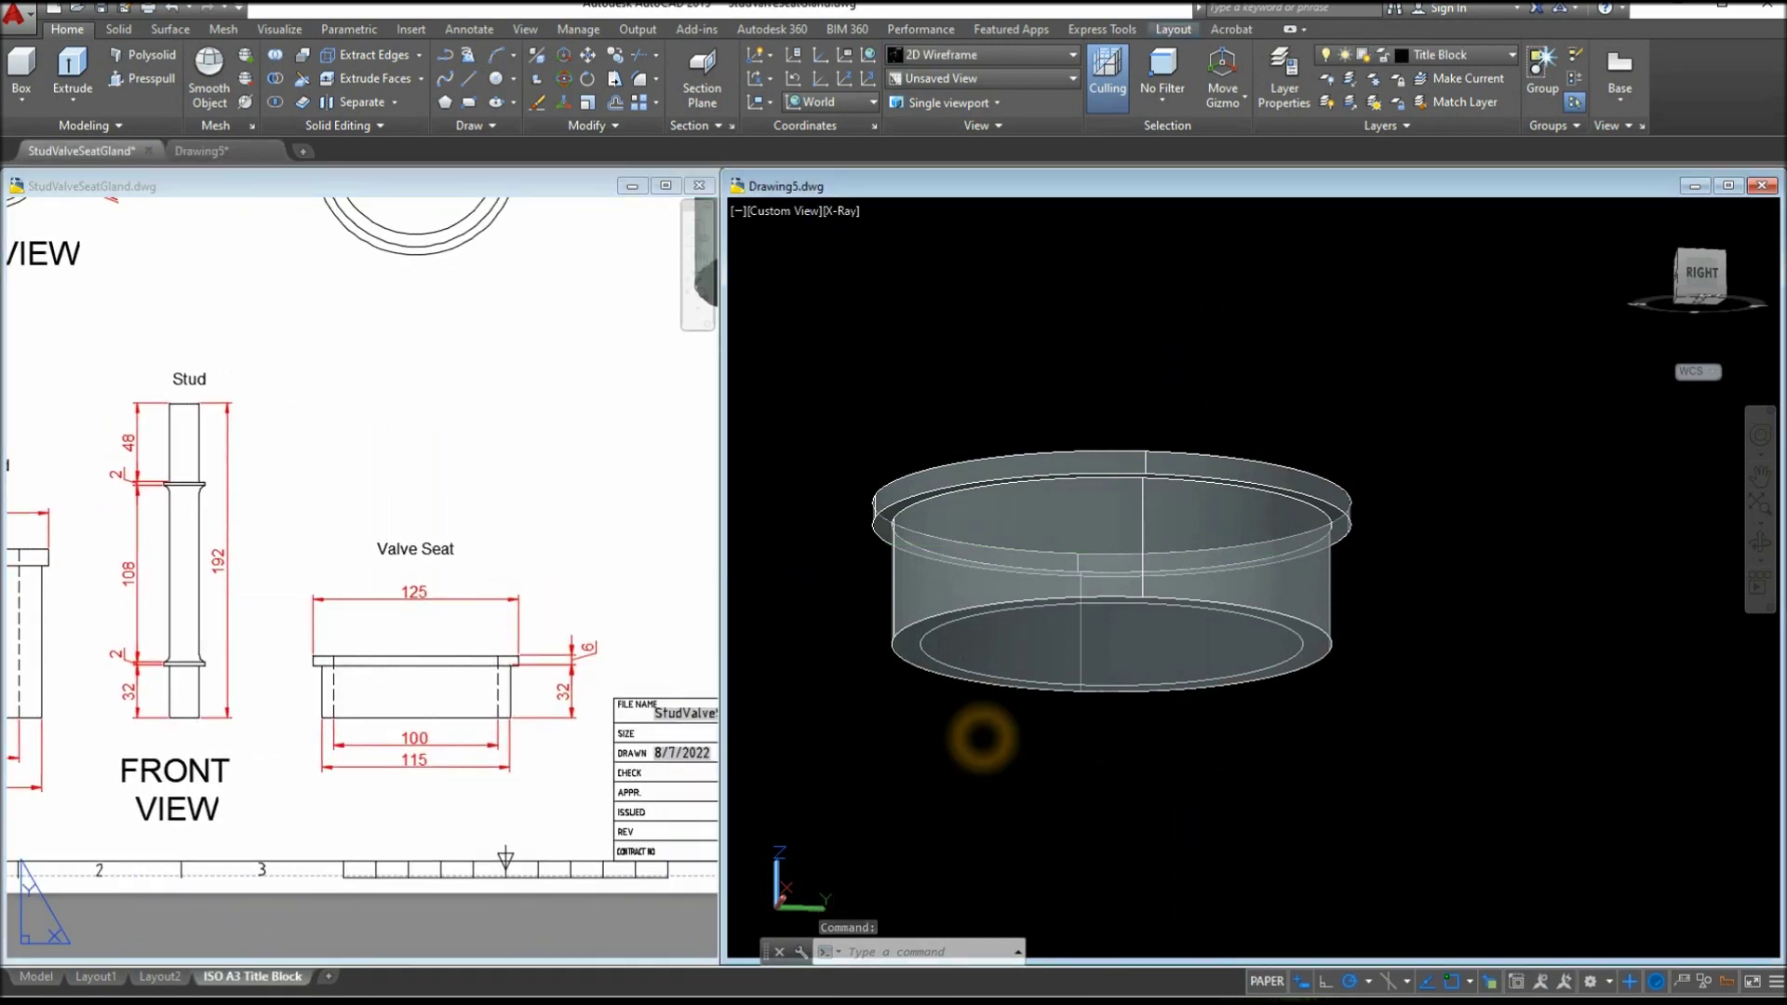
Extrude the diameter 100 circle upward past the flange and subtract the cylinder from the valve seat to bore it through
{"action": "left_click", "coordinate": [920, 651]}
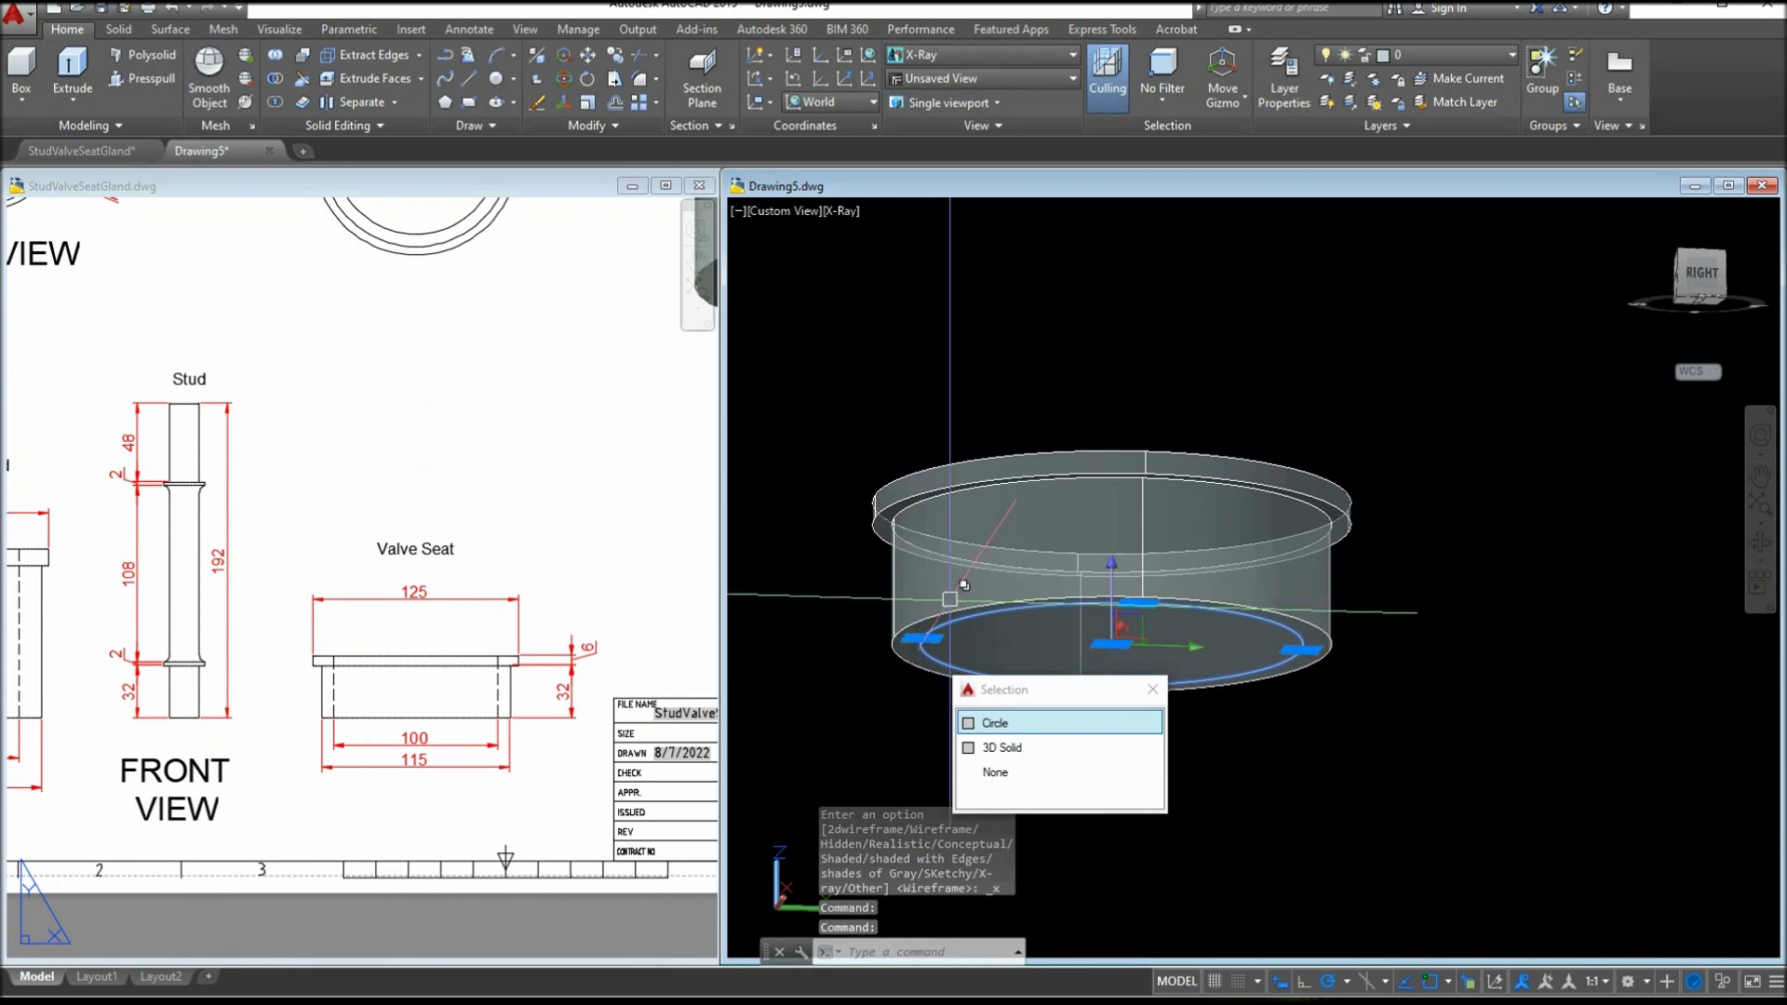
{"action": "left_click", "coordinate": [65, 73]}
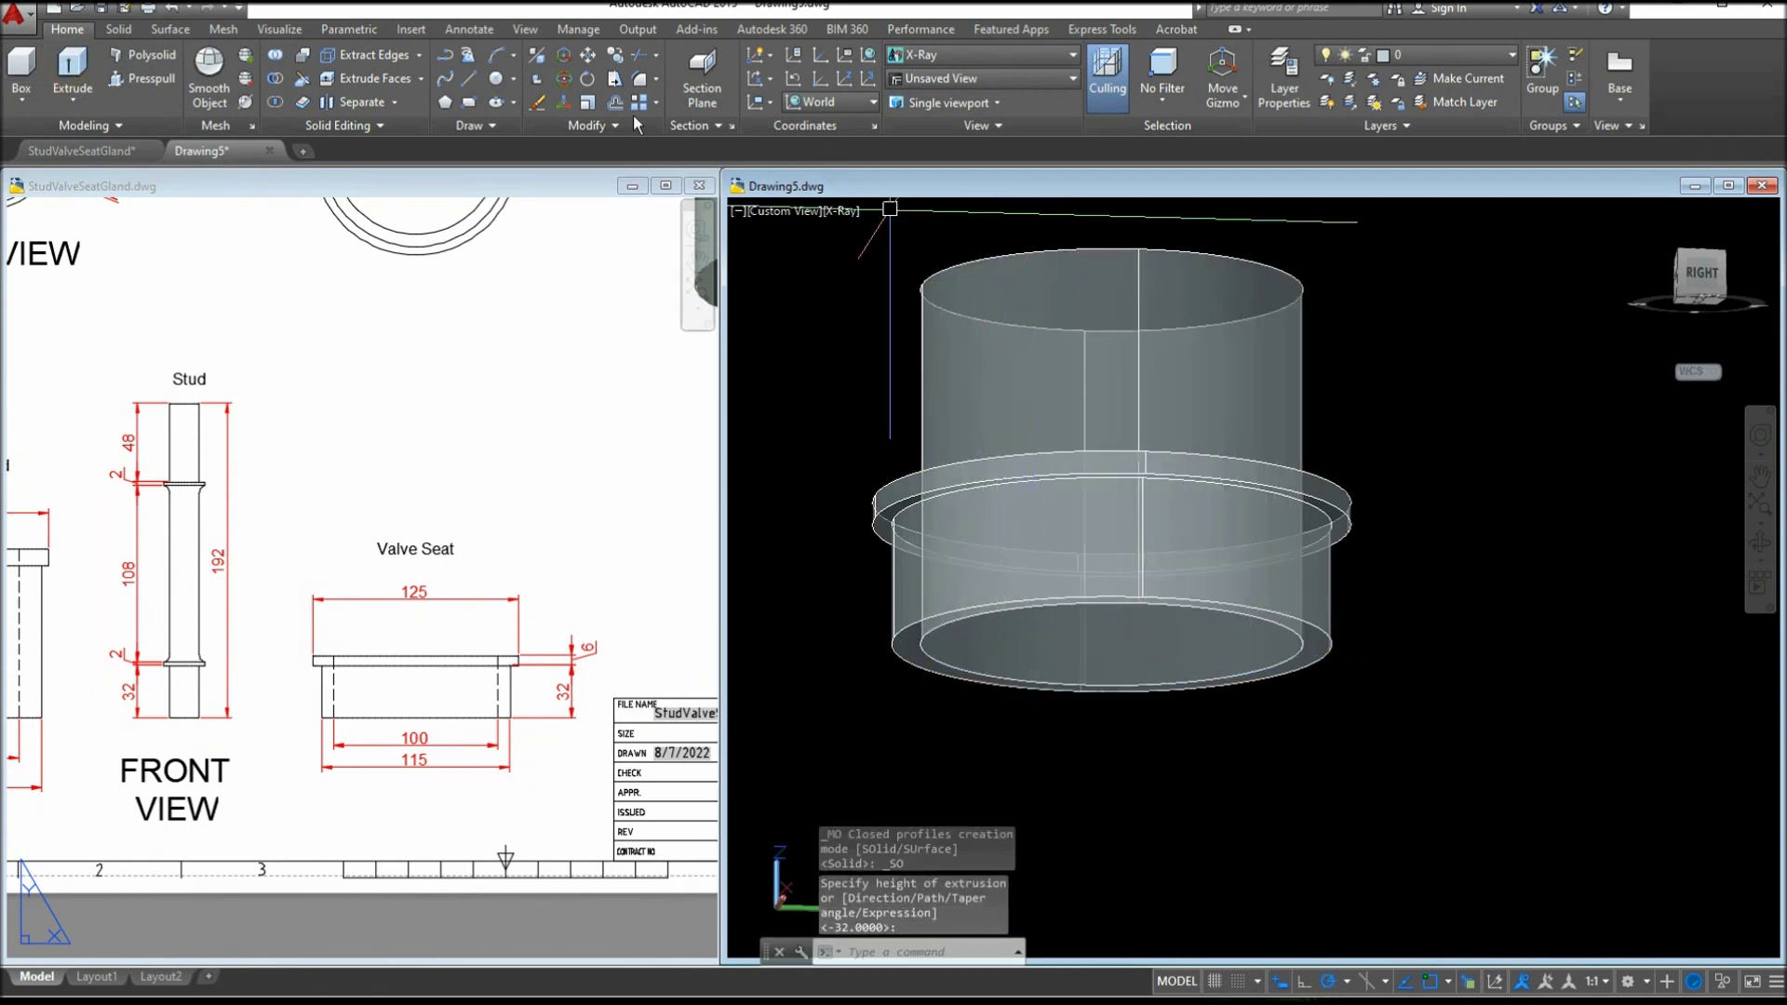
{"action": "left_click", "coordinate": [277, 84]}
{"action": "left_click", "coordinate": [1342, 511]}
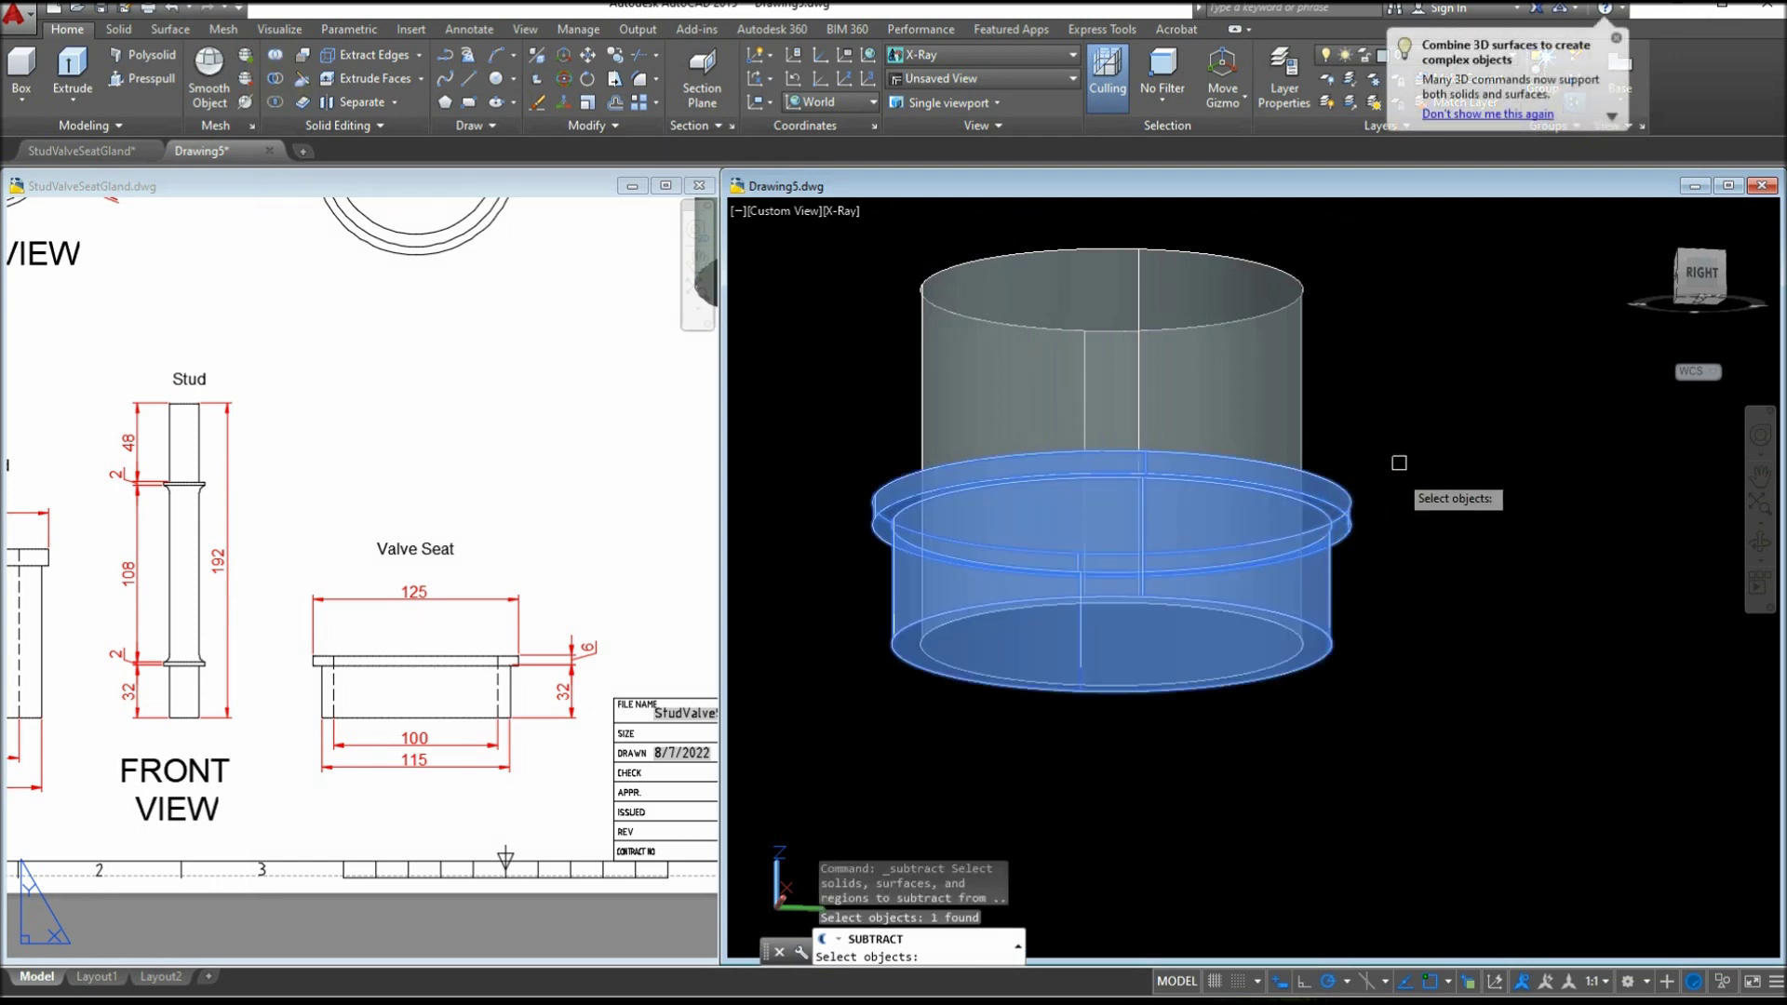
{"action": "key", "text": "Return"}
{"action": "left_click", "coordinate": [1301, 423]}
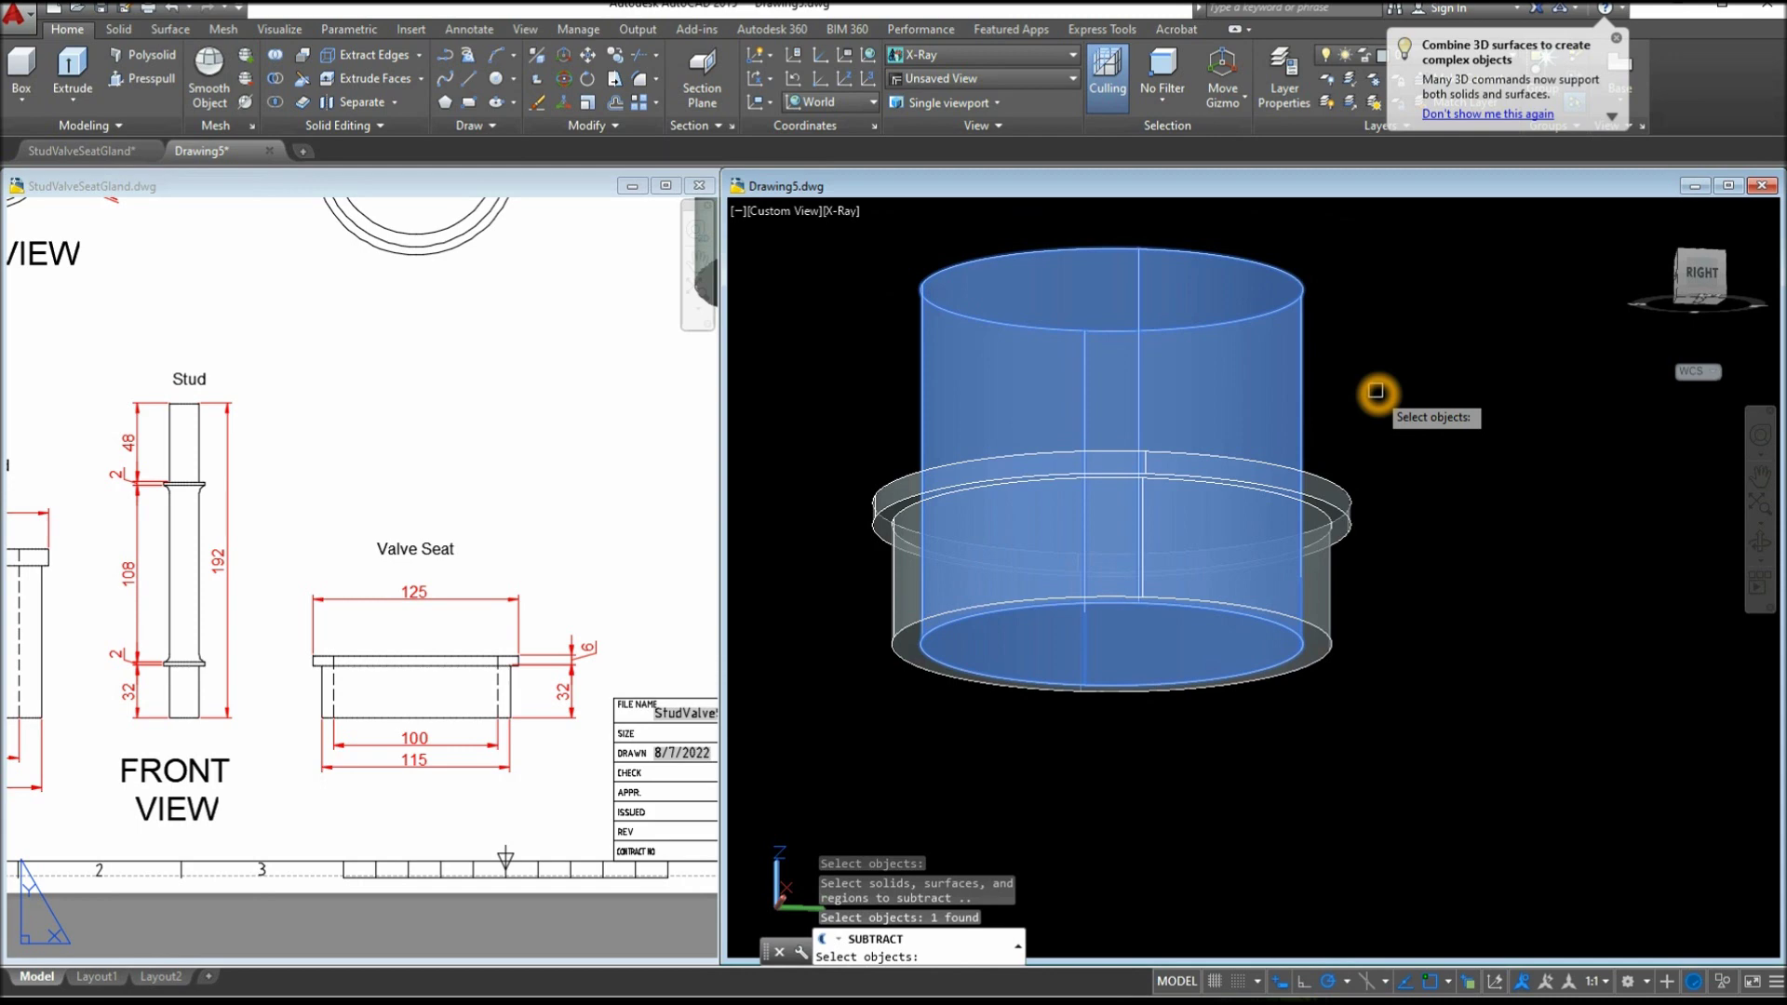
{"action": "key", "text": "Return"}
Display the model in the Conceptual visual style and orbit to view the bored valve seat from above
{"action": "left_click", "coordinate": [830, 219]}
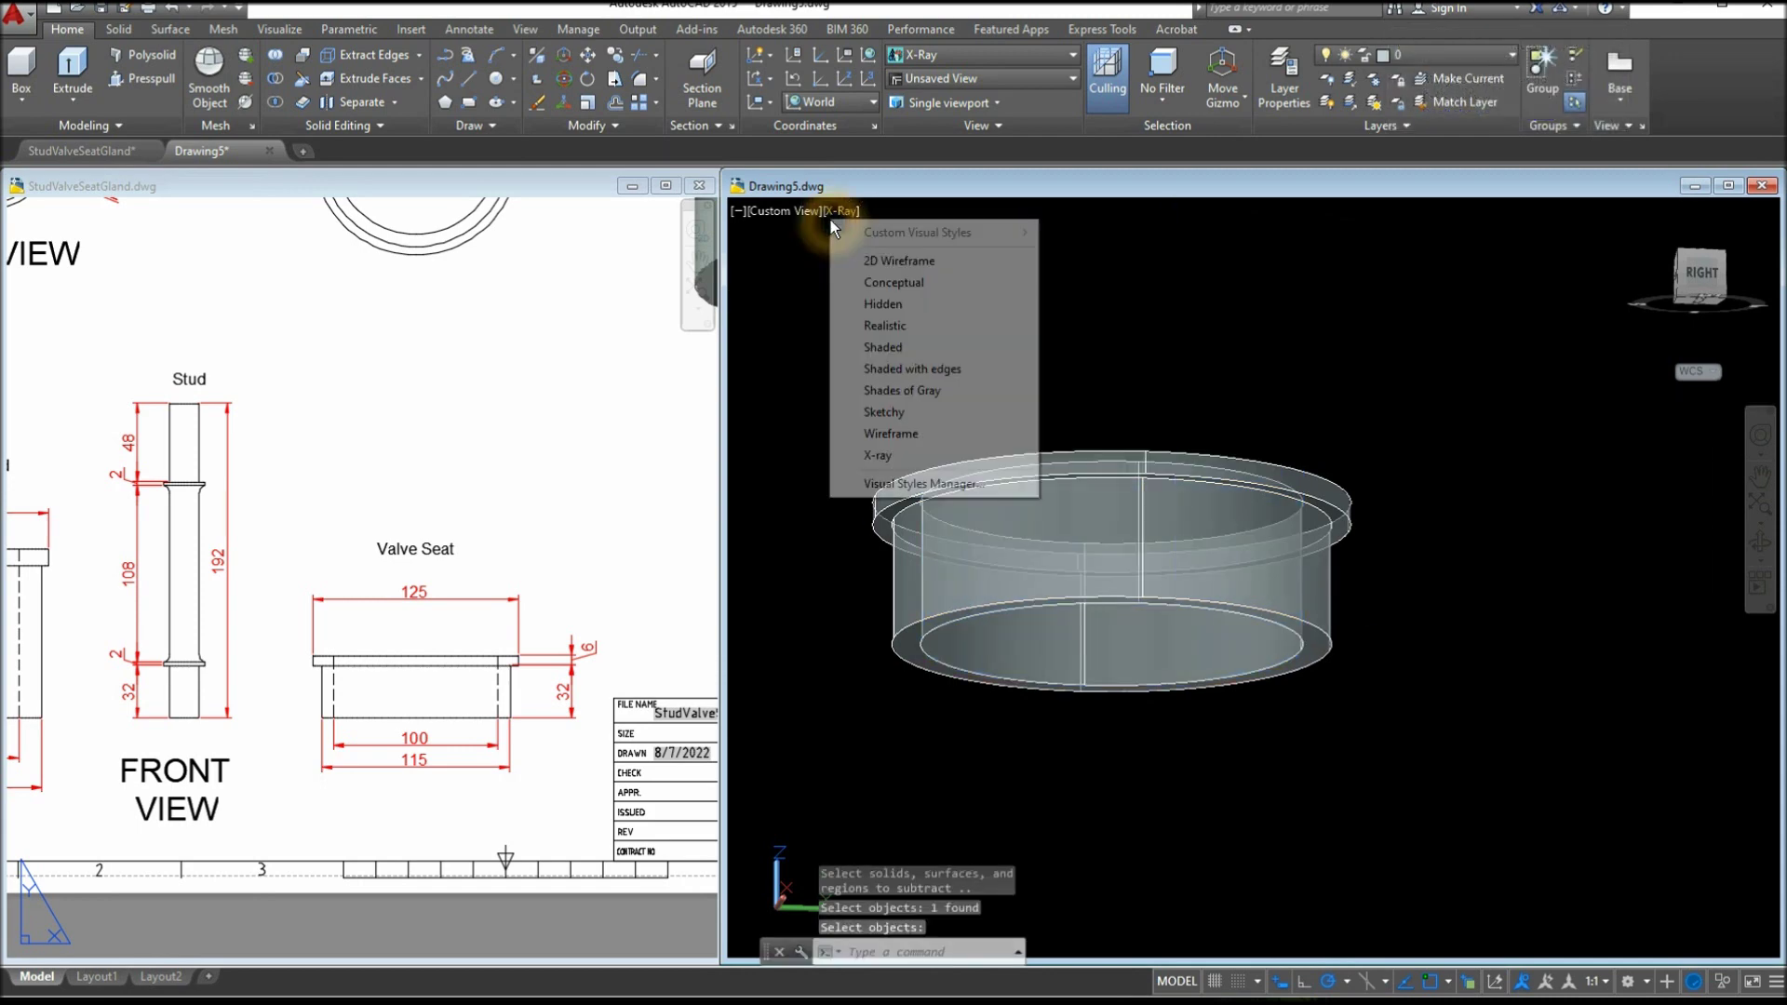
{"action": "left_click", "coordinate": [986, 283]}
{"action": "mouse_move", "coordinate": [1029, 339]}
{"action": "middle_mouse_down", "text": "shift"}
{"action": "mouse_move", "coordinate": [990, 478]}
{"action": "mouse_move", "coordinate": [969, 482]}
{"action": "middle_mouse_up", "text": "shift"}
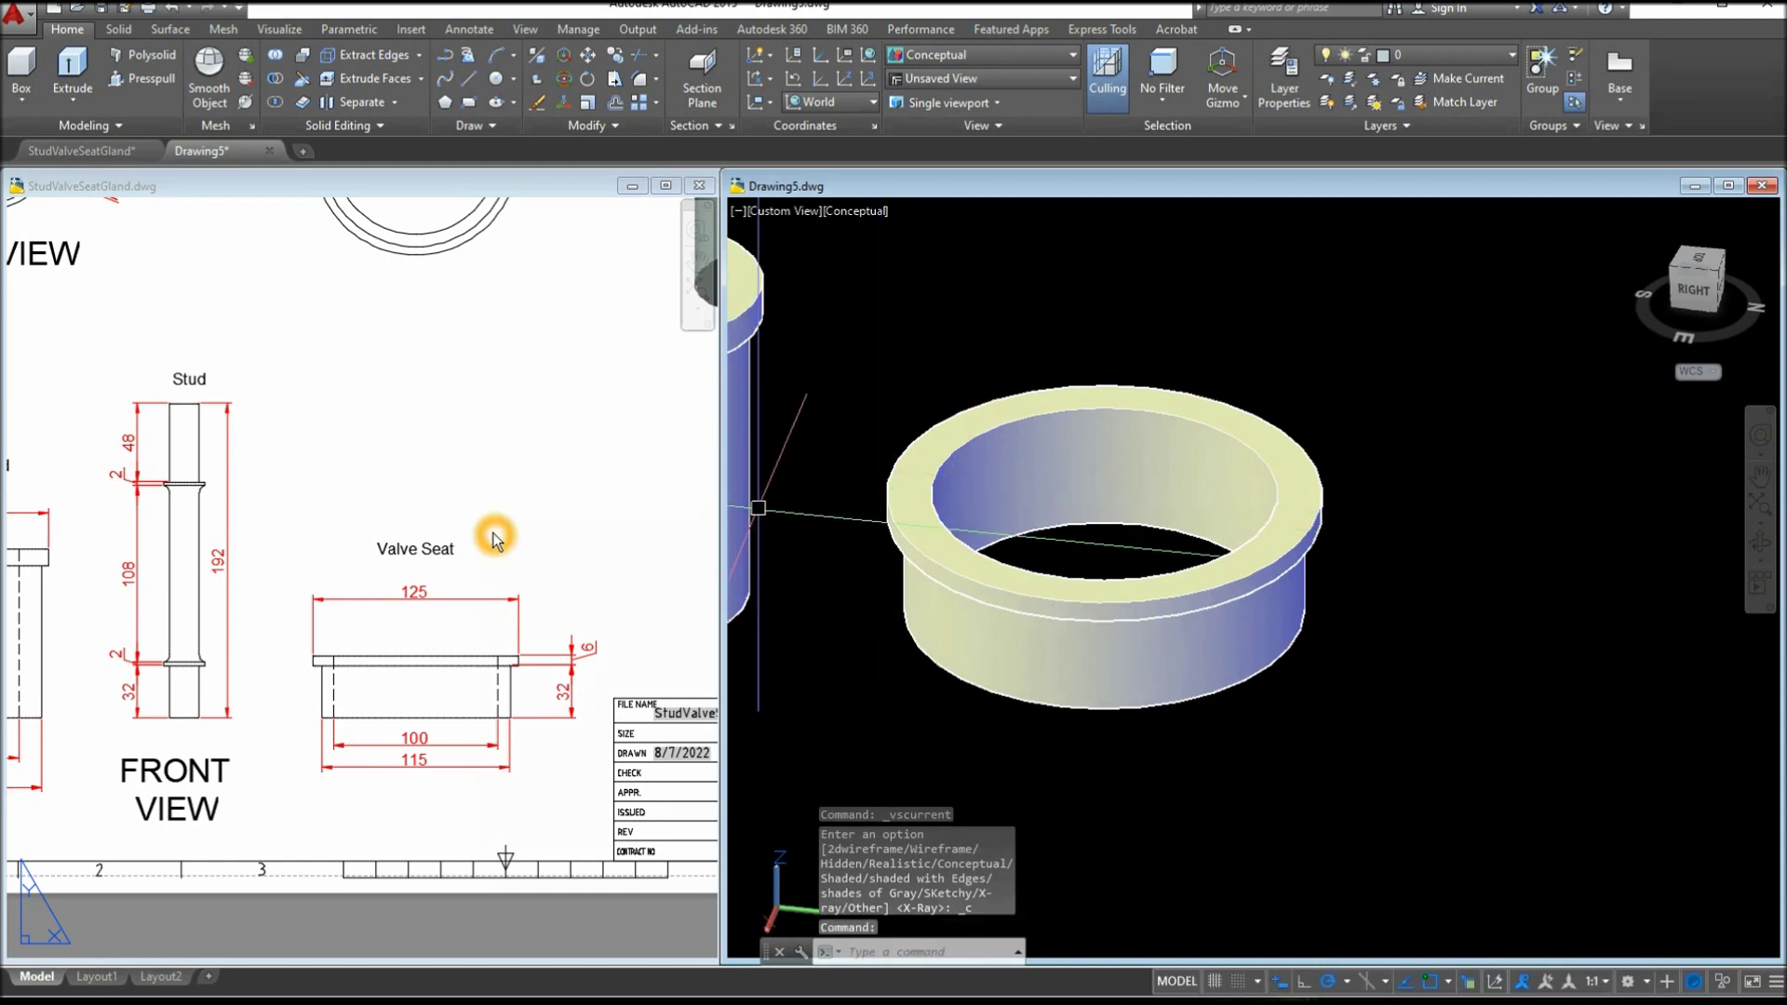
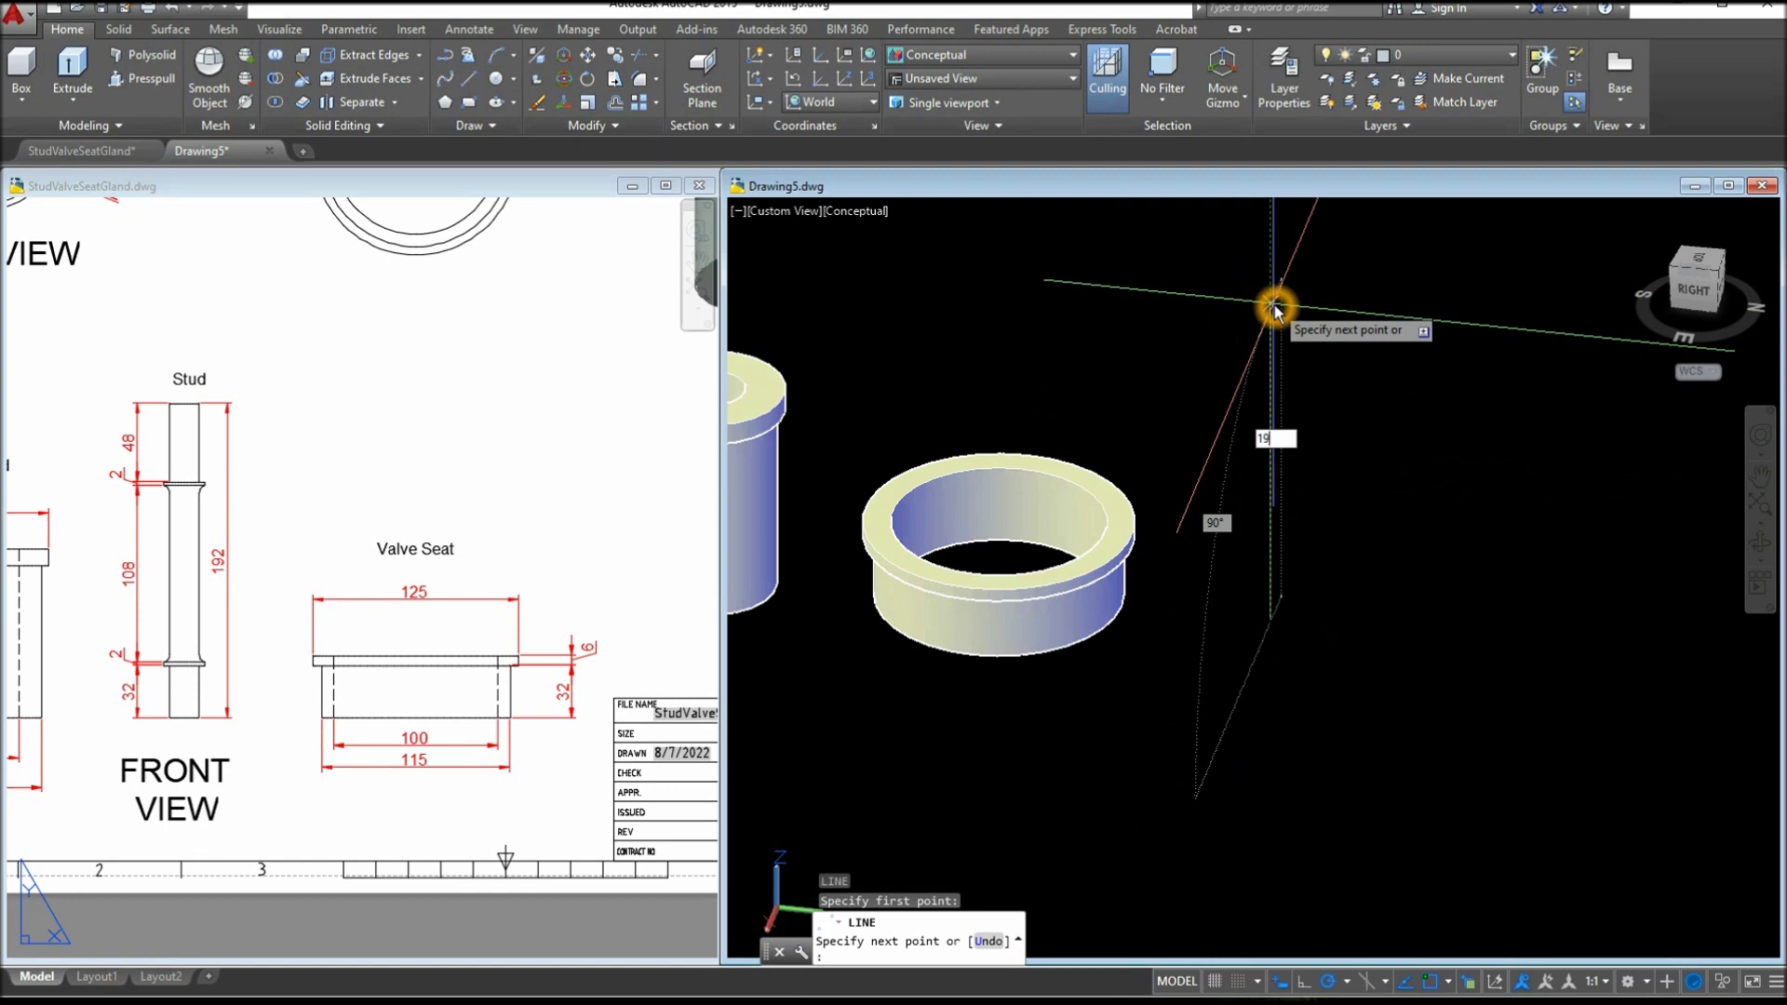
Draw a vertical line 192 long beside the valve seat as the stud's axis
{"action": "key", "text": "BackSpace"}
{"action": "key", "text": "BackSpace"}
{"action": "key", "text": "BackSpace"}
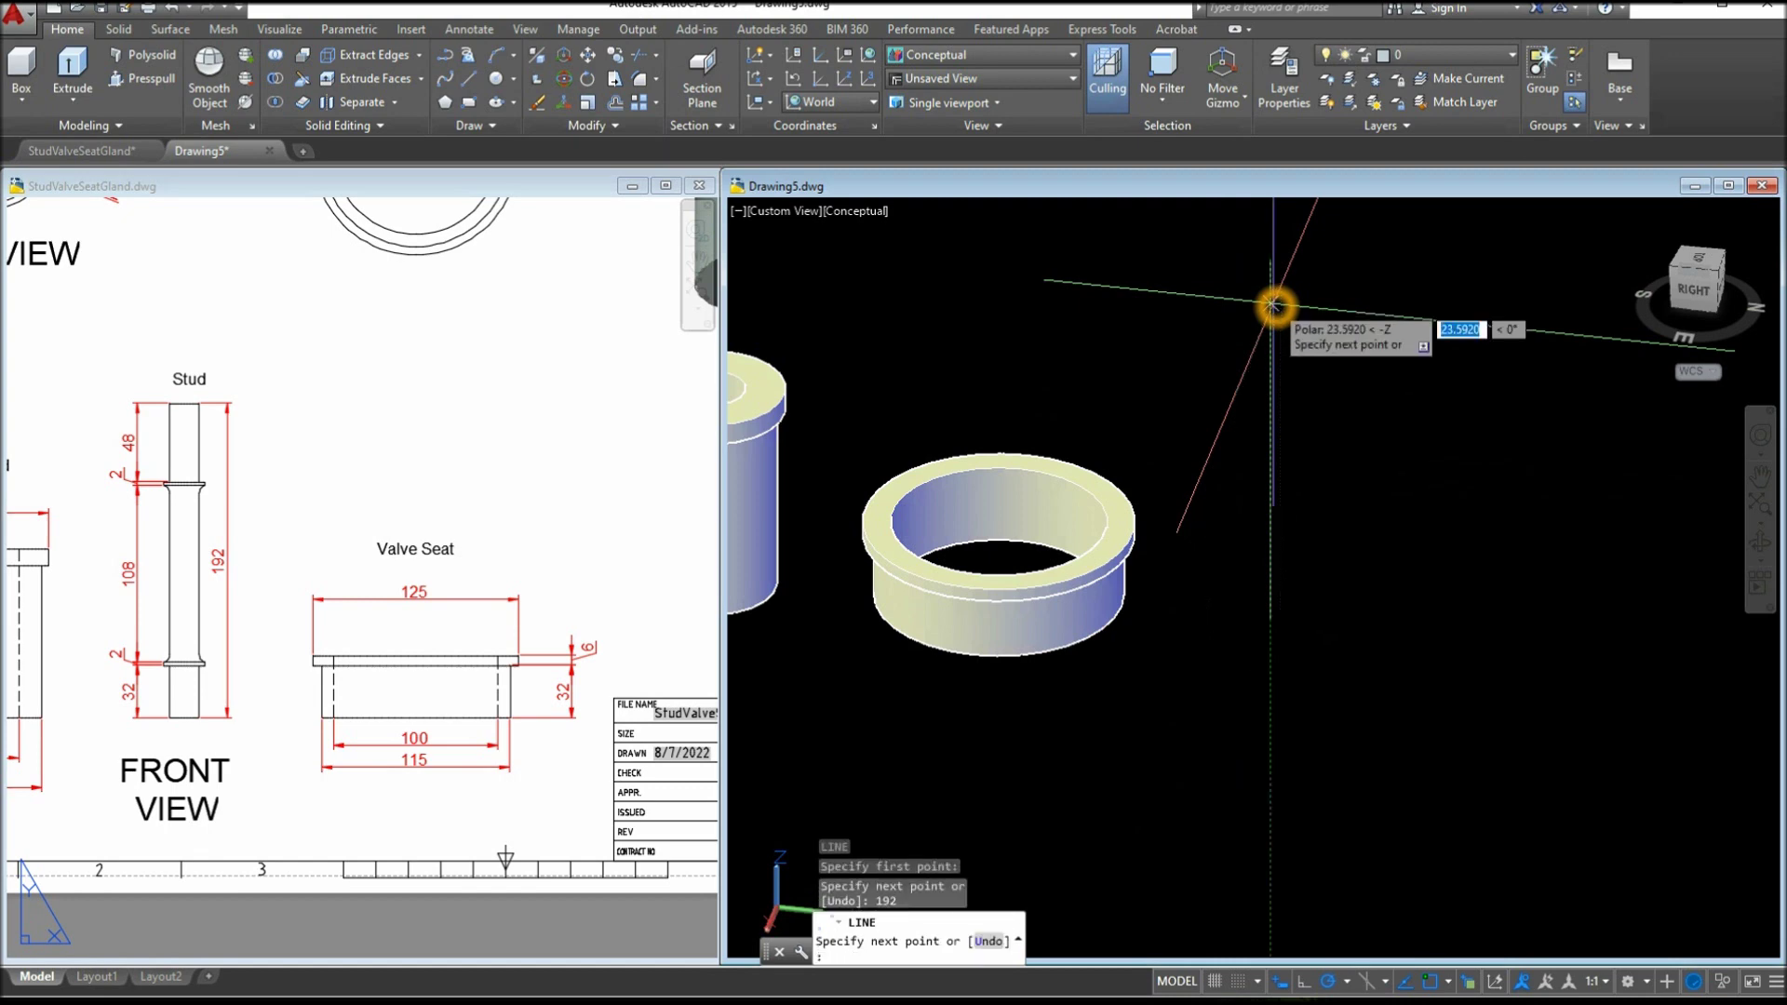
{"action": "right_click", "coordinate": [1449, 392]}
{"action": "left_click", "coordinate": [1526, 405]}
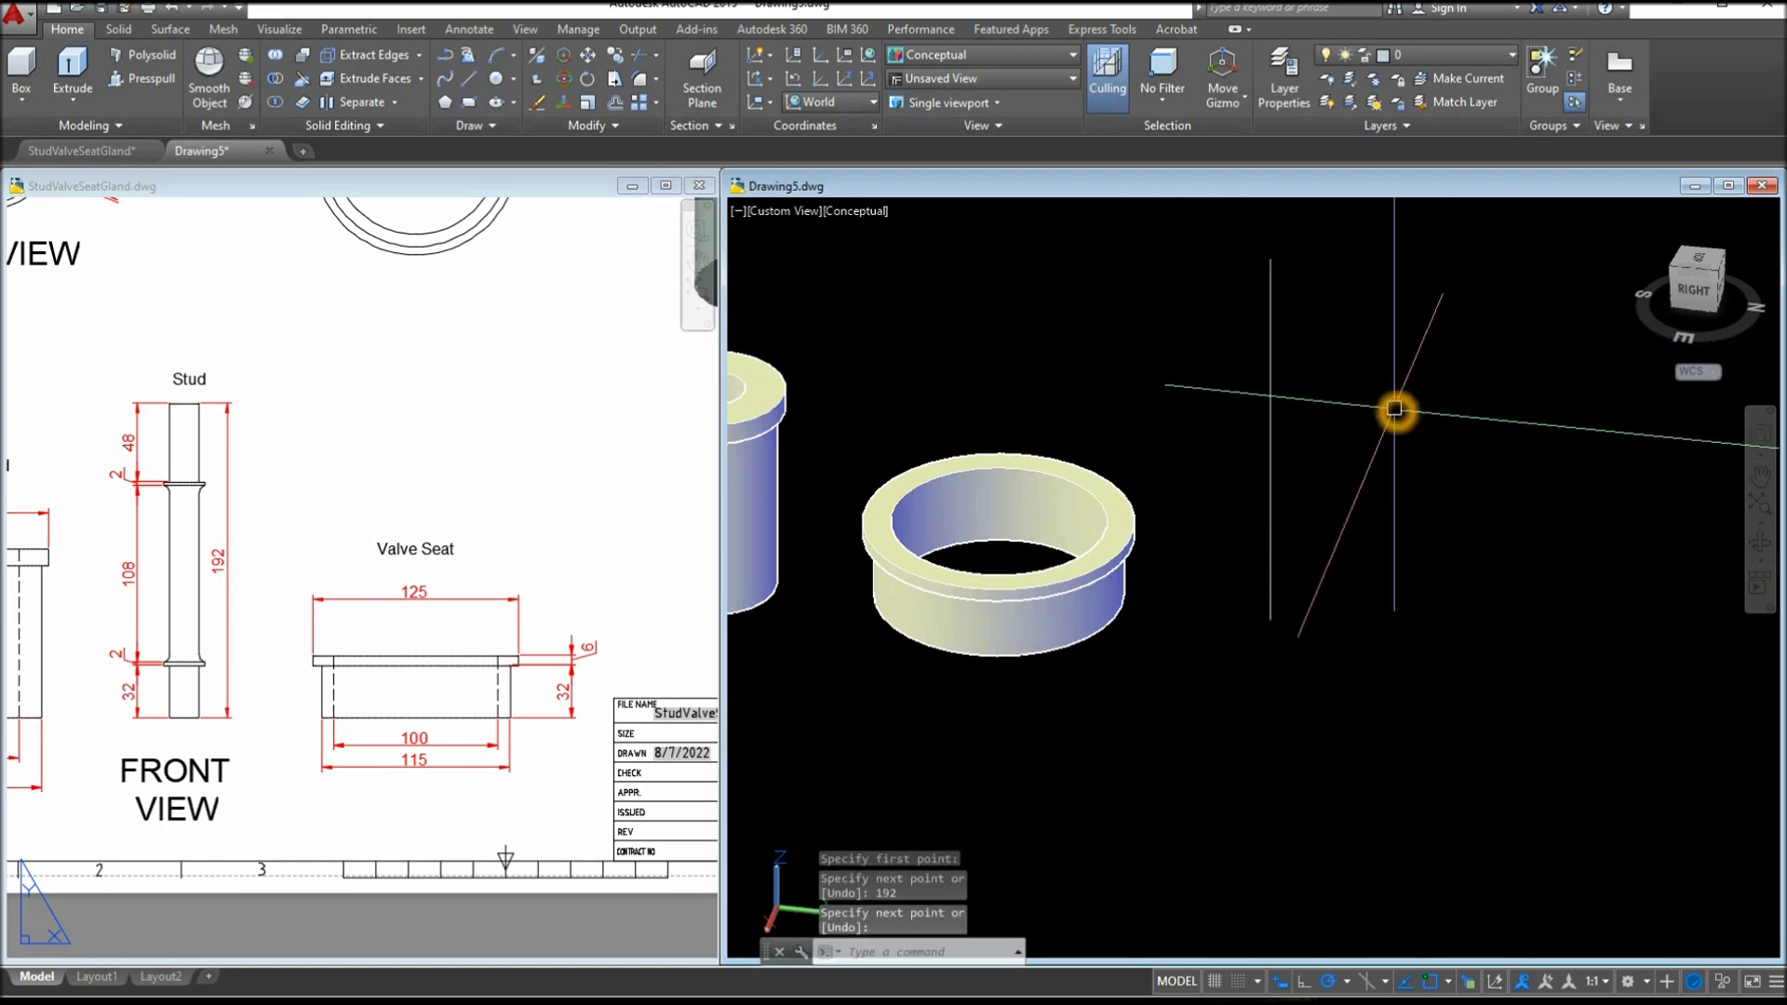
{"action": "middle_click_drag", "start_coordinate": [1393, 408], "coordinate": [1249, 671]}
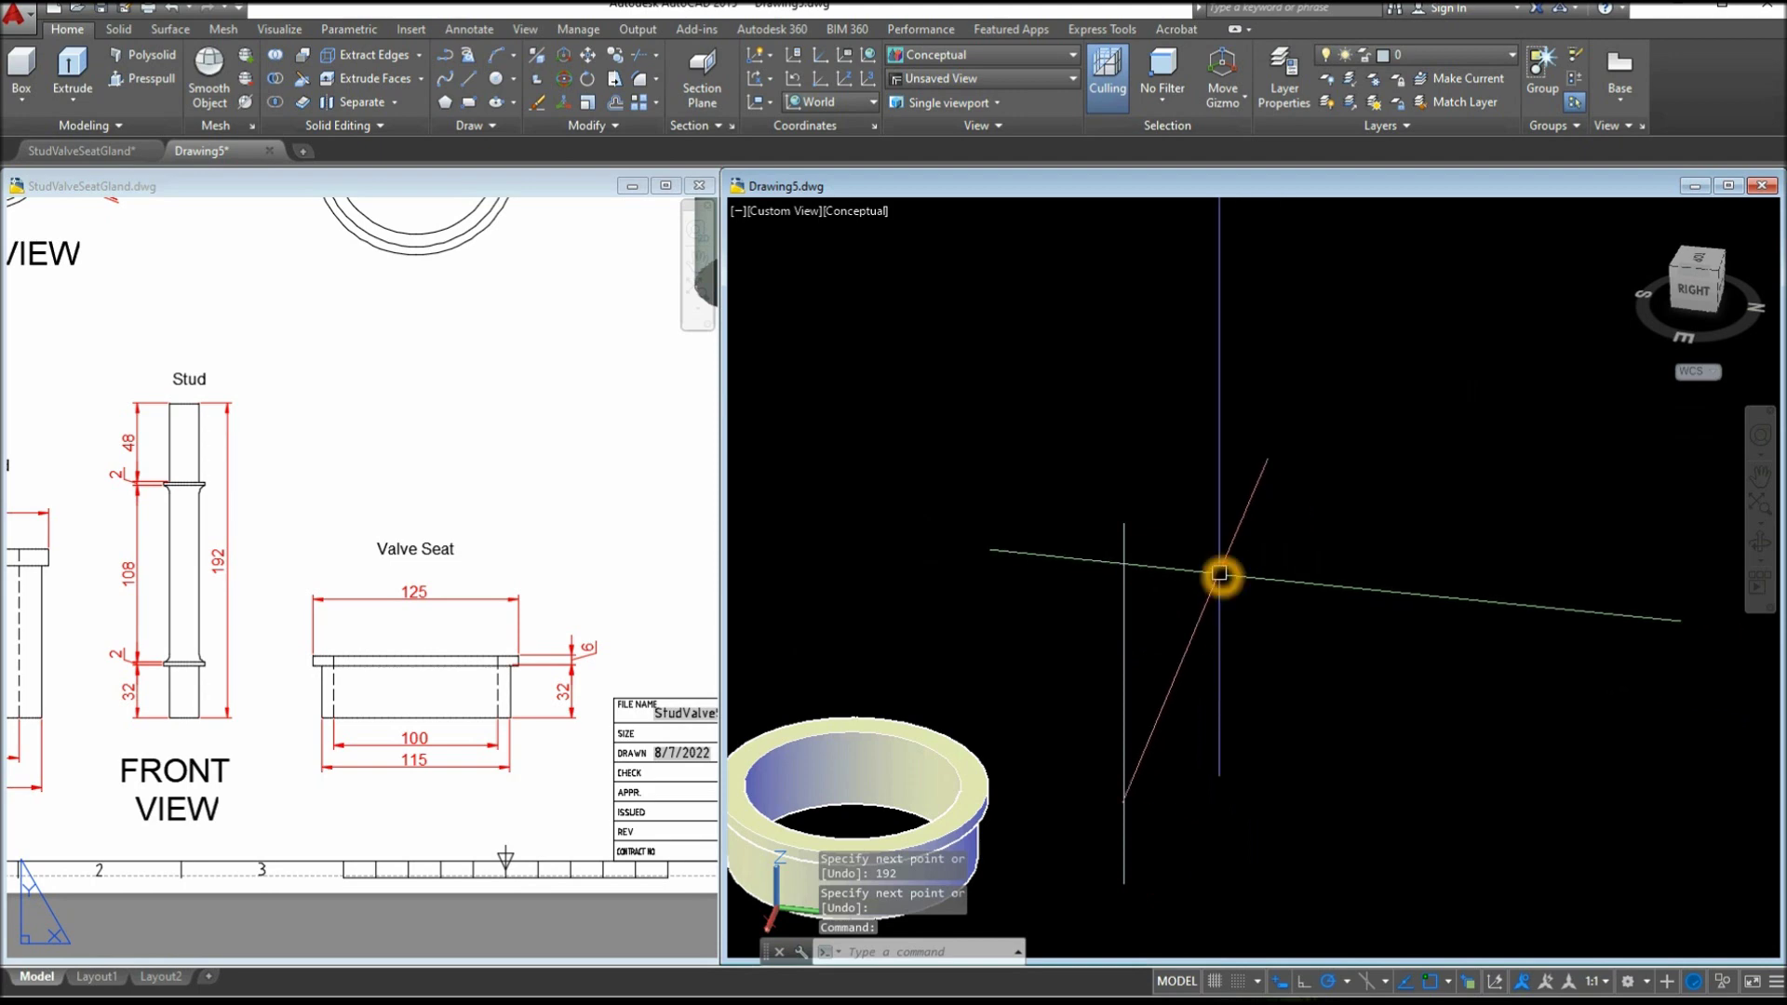
{"action": "type", "text": "c"}
{"action": "key", "text": "Return"}
{"action": "left_click", "coordinate": [1124, 524]}
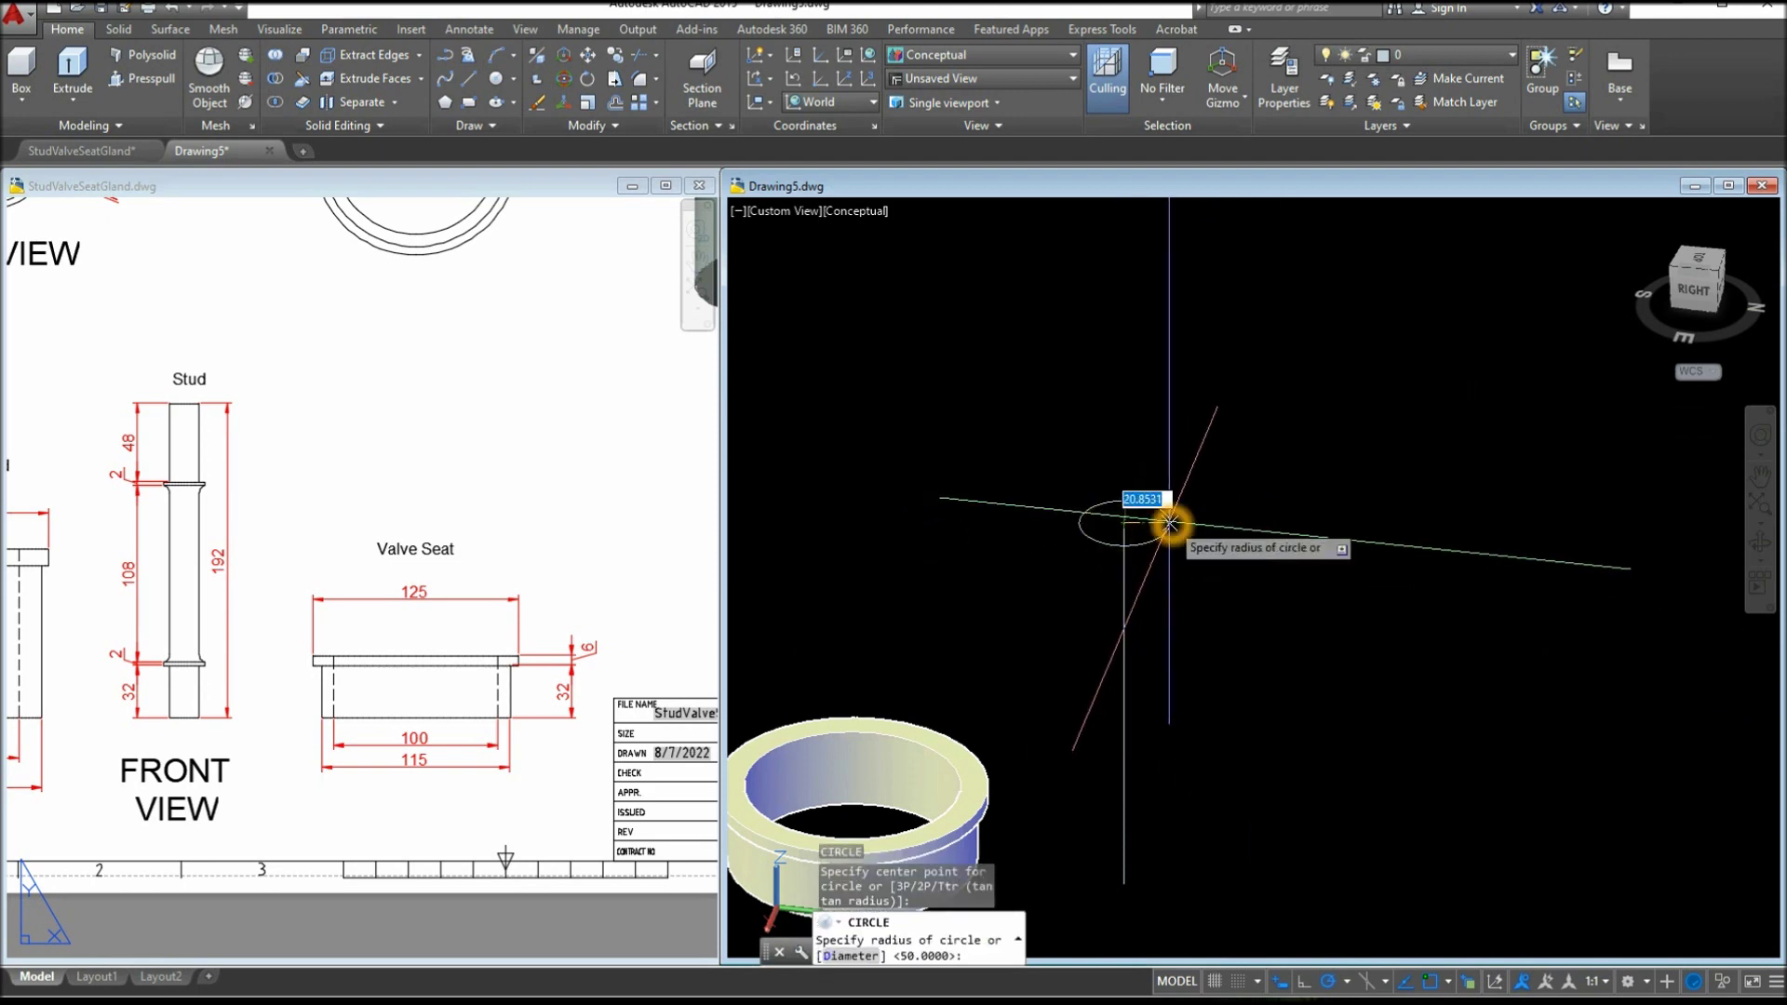
{"action": "key", "text": "Escape"}
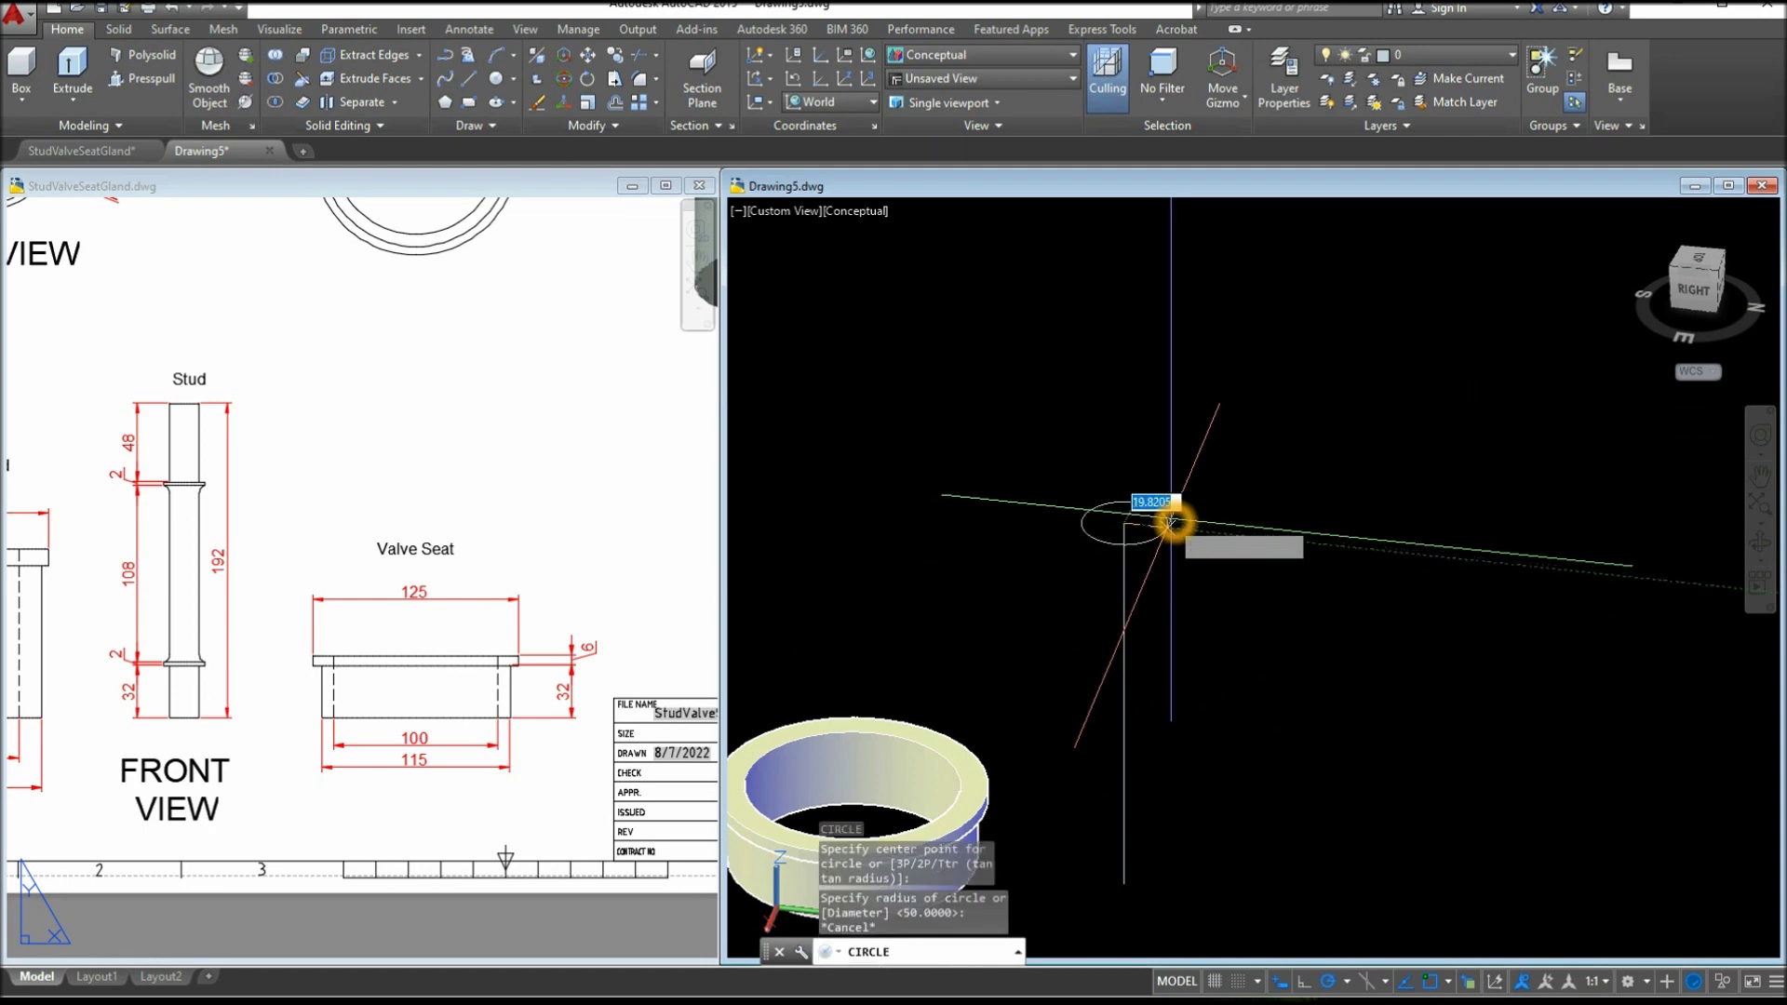
Examine the stud's top and front views in the StudValveSeatGland reference for its shaft width
{"action": "left_click", "coordinate": [285, 421]}
{"action": "middle_click_drag", "start_coordinate": [286, 421], "coordinate": [286, 700]}
{"action": "scroll", "coordinate": [264, 487], "scroll_direction": "down", "scroll_amount": 3}
{"action": "middle_click_drag", "start_coordinate": [325, 405], "coordinate": [323, 363]}
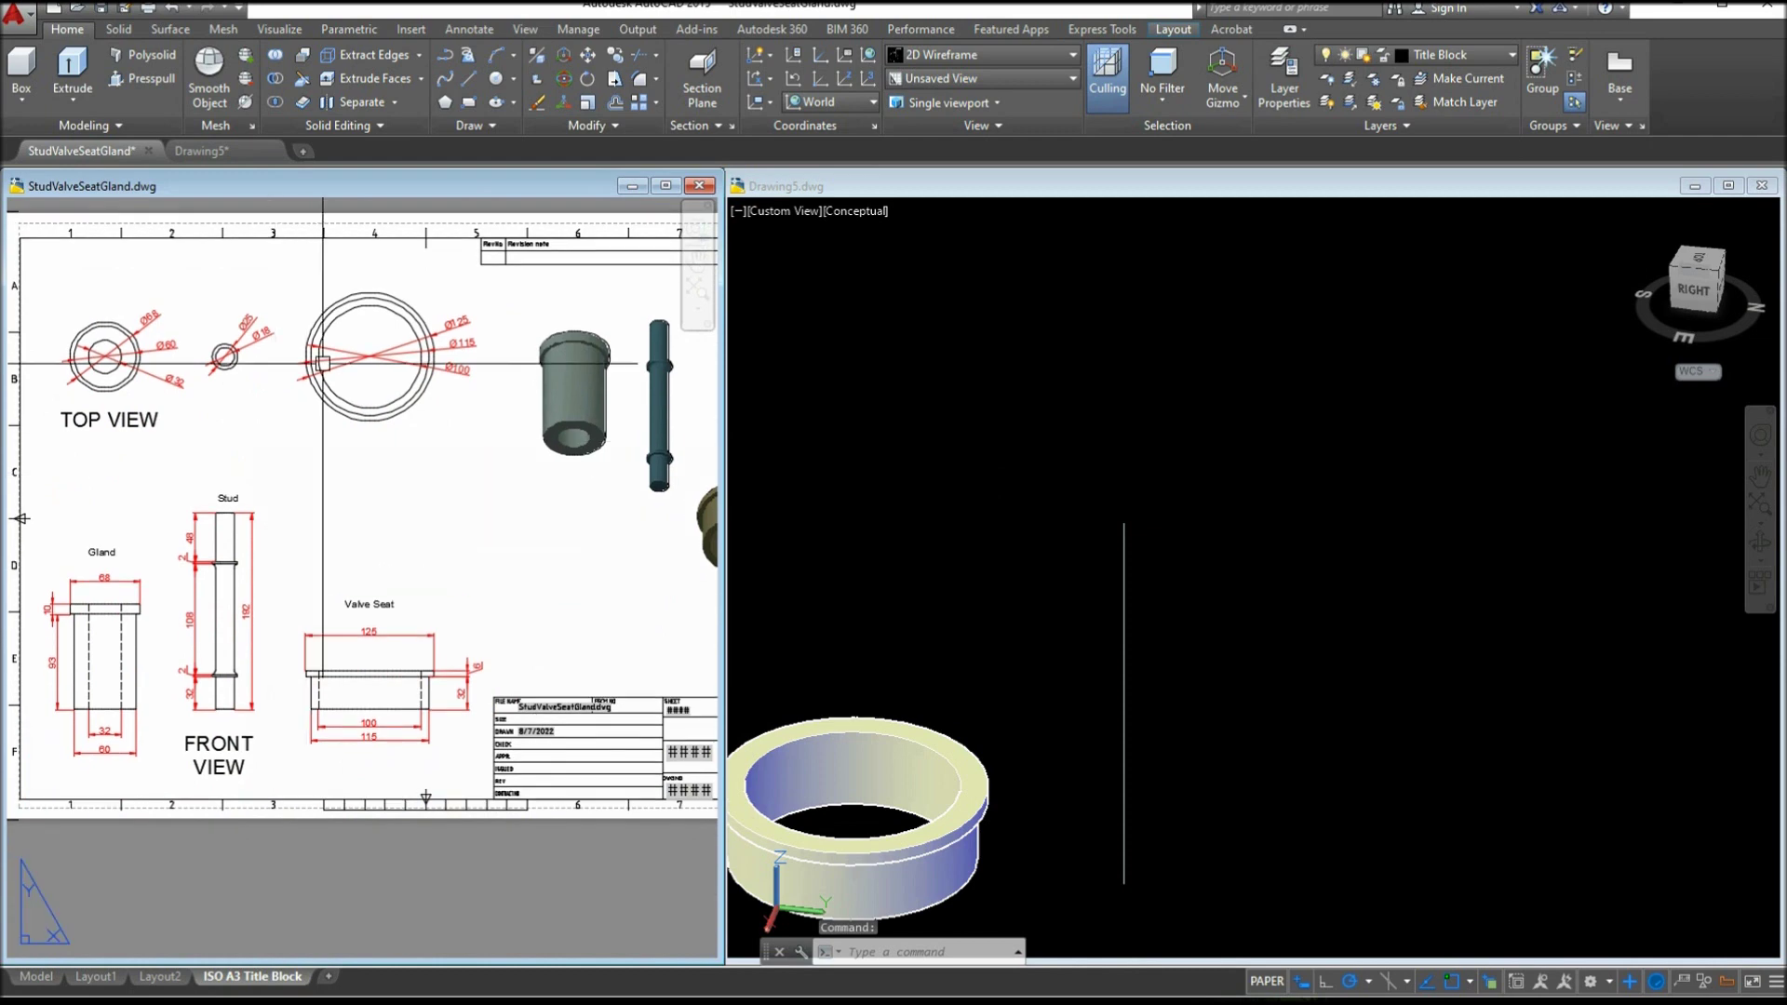
{"action": "left_click", "coordinate": [470, 30]}
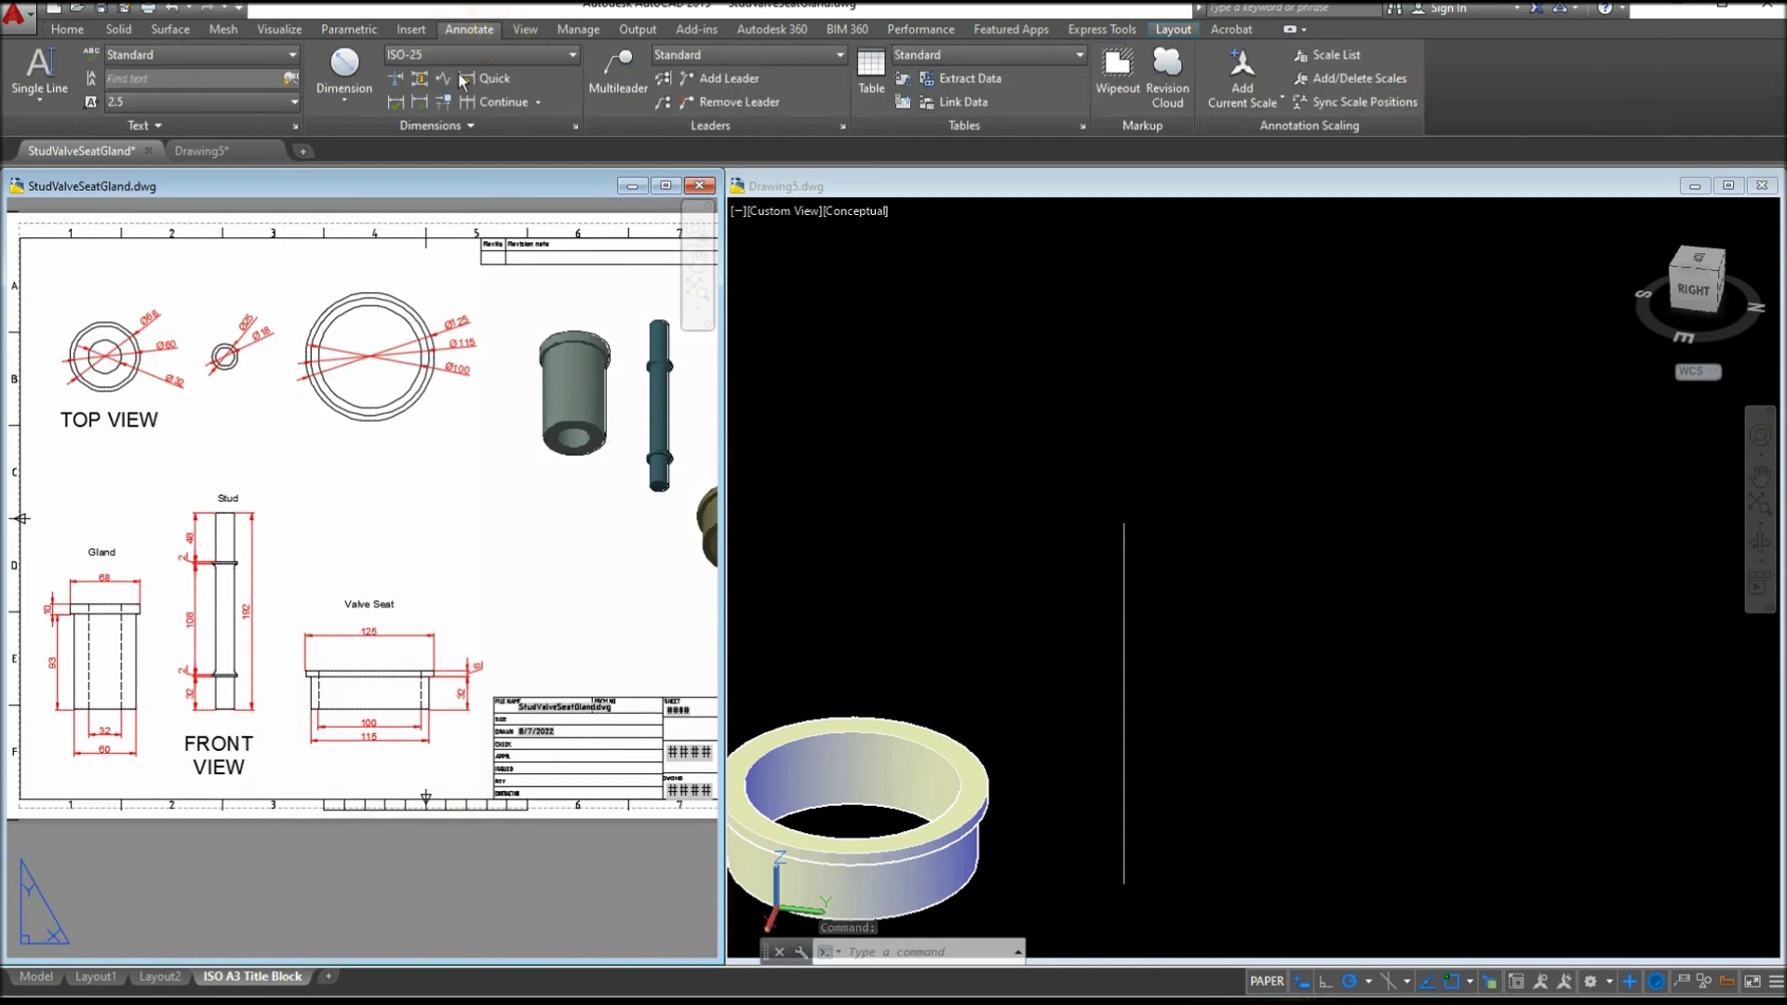
{"action": "left_click", "coordinate": [344, 99]}
{"action": "left_click", "coordinate": [367, 336]}
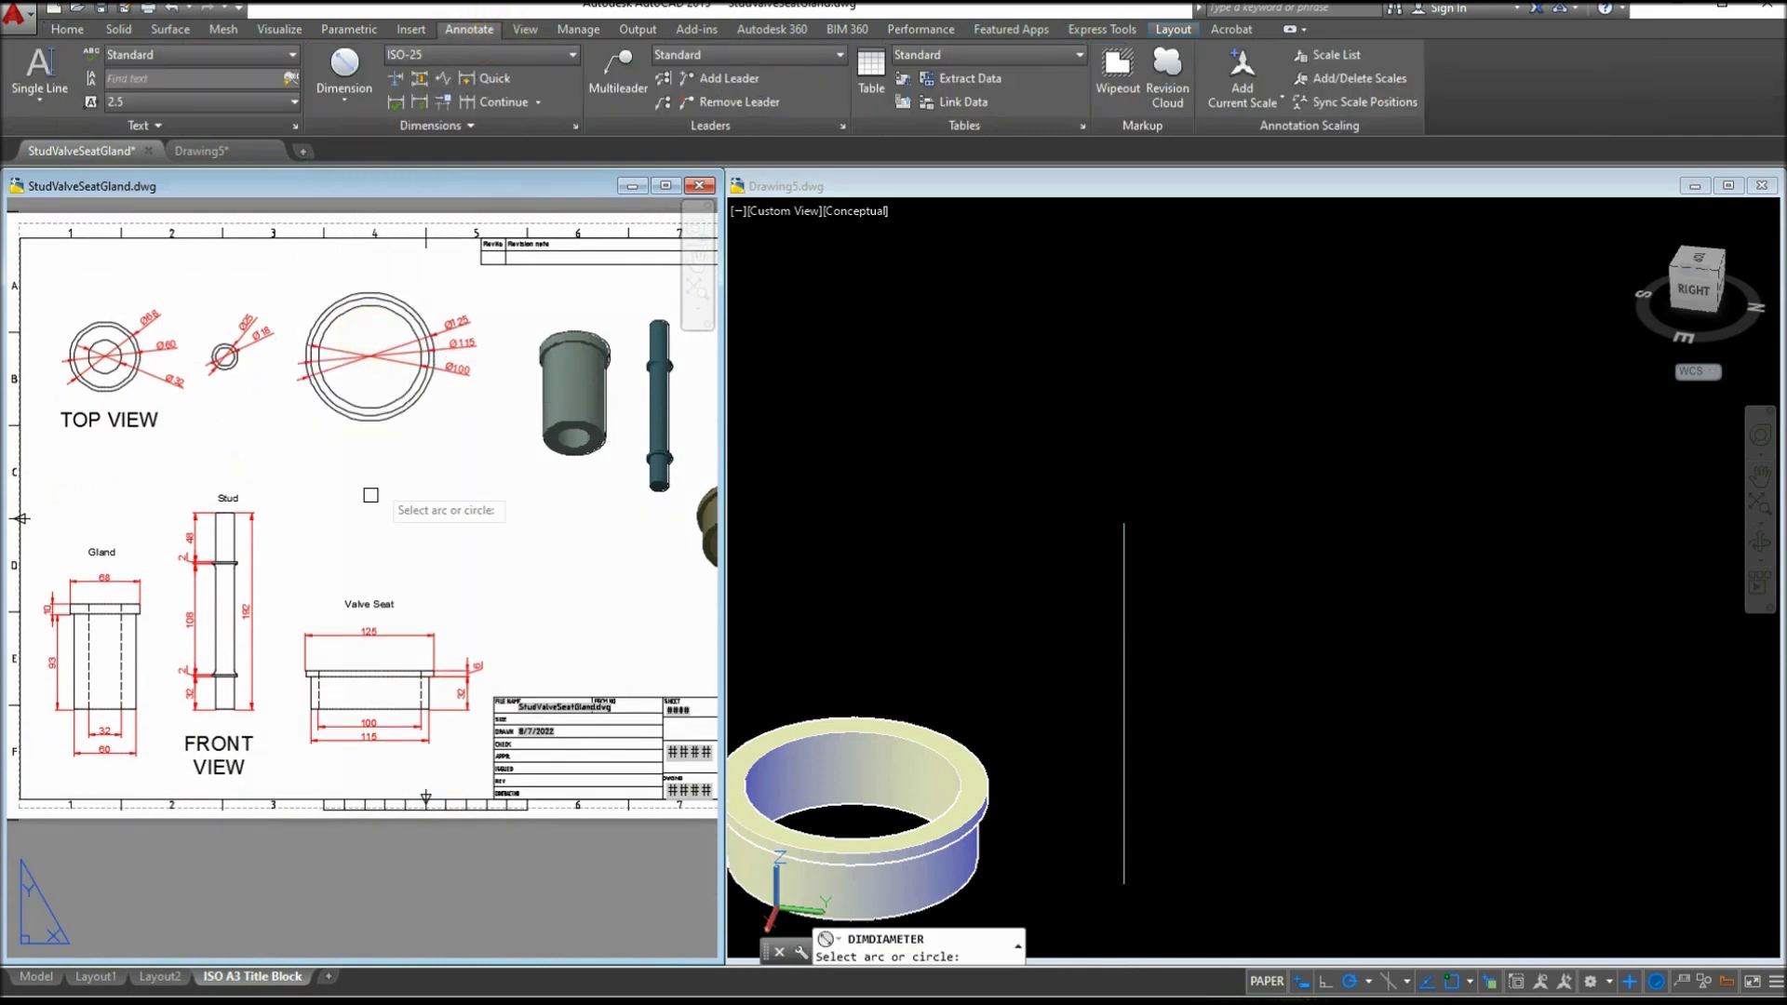
Add a horizontal linear dimension across the stud's top edge in the front view, placed above the Stud label
{"action": "left_click", "coordinate": [344, 98]}
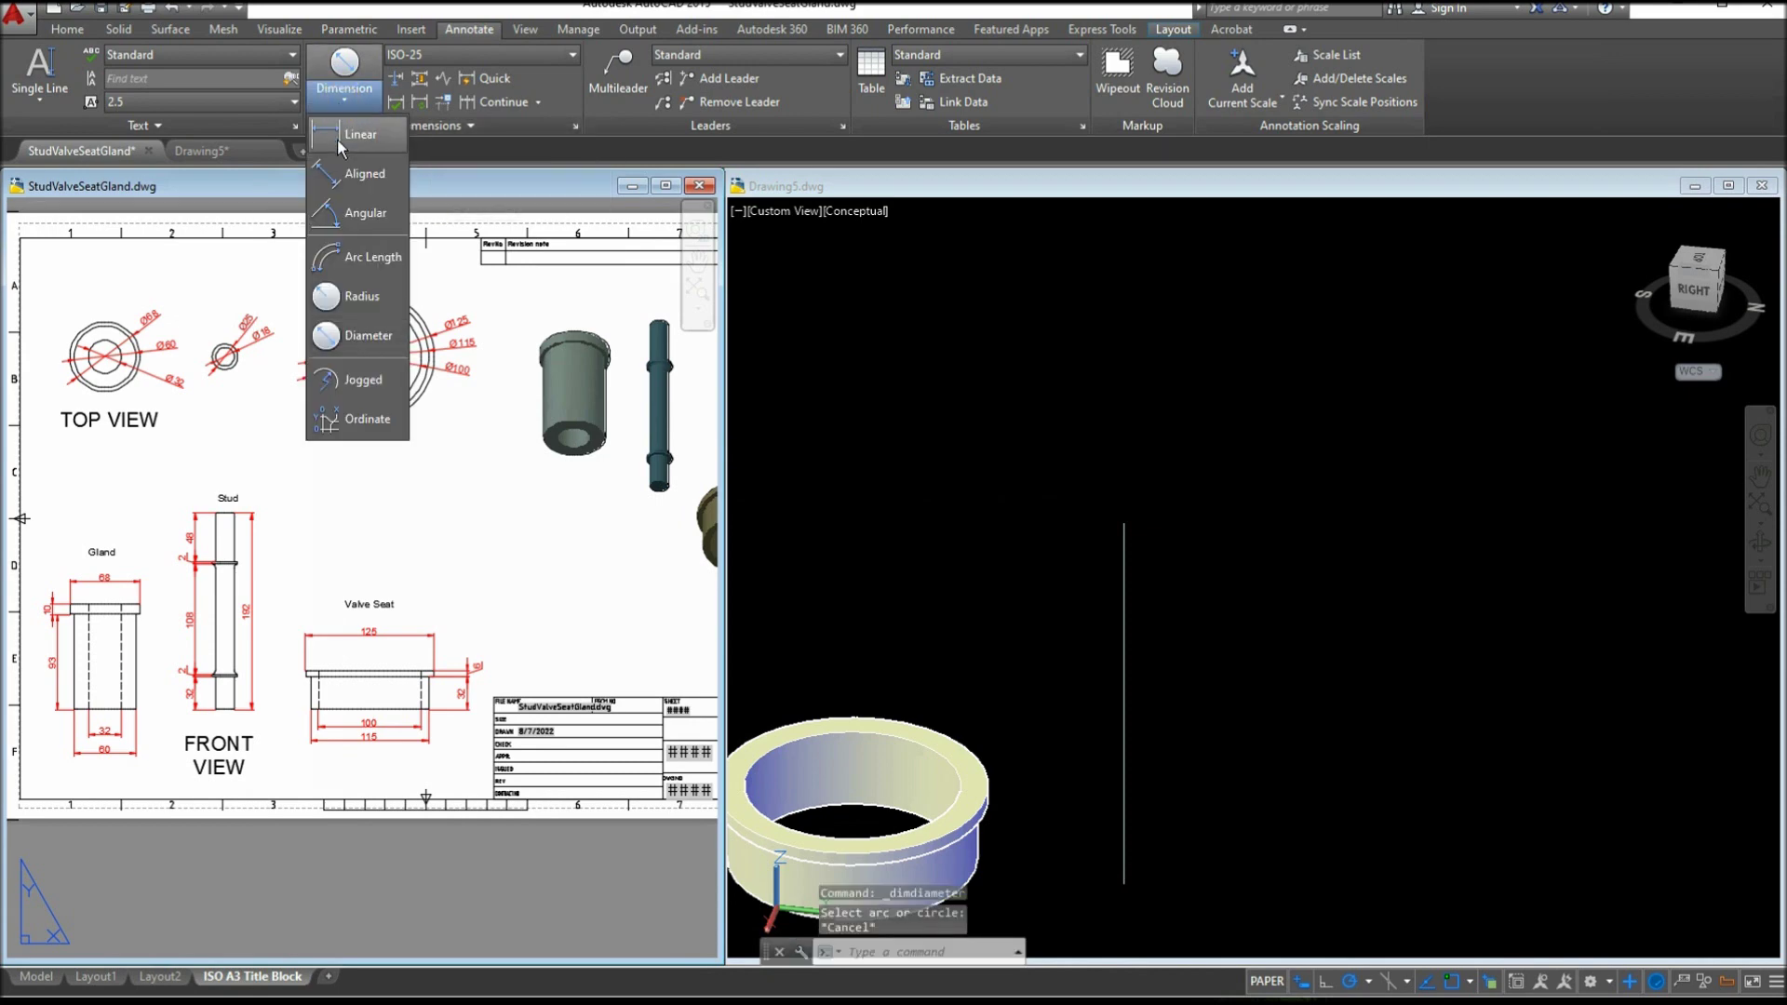
{"action": "left_click", "coordinate": [367, 136]}
{"action": "scroll", "coordinate": [232, 522], "scroll_direction": "up", "scroll_amount": 5}
{"action": "scroll", "coordinate": [231, 522], "scroll_direction": "up", "scroll_amount": 2}
{"action": "left_click", "coordinate": [158, 475]}
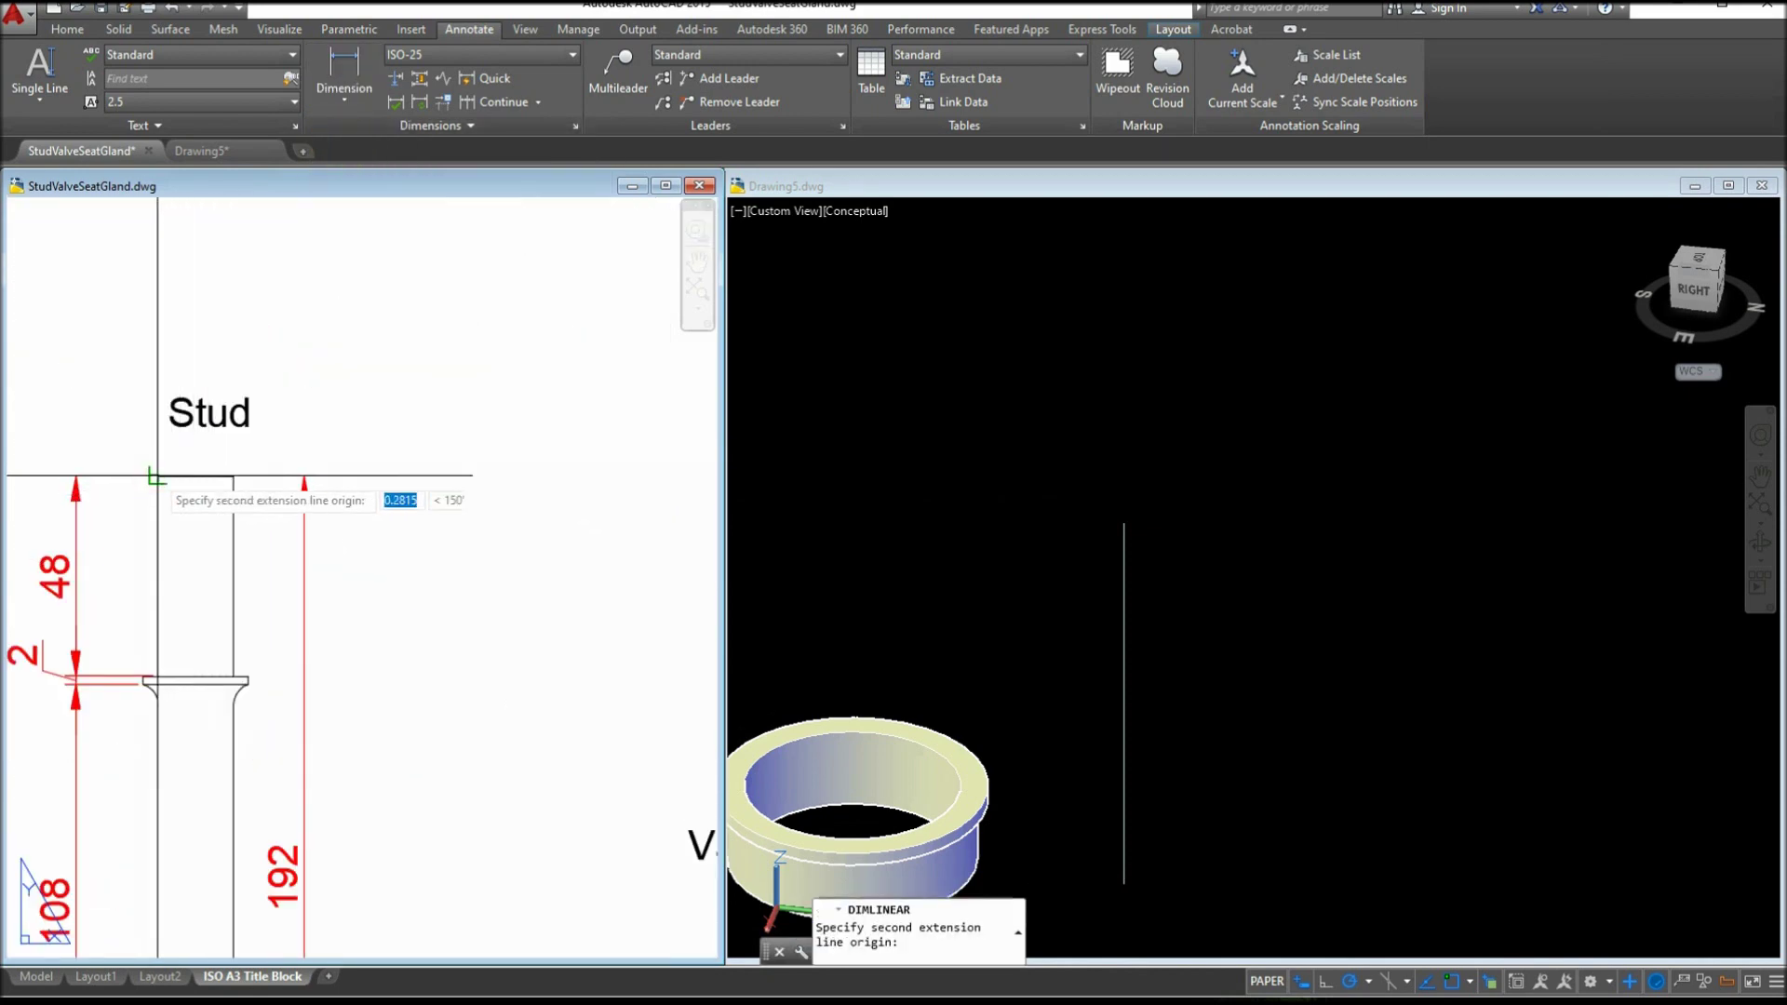
{"action": "left_click", "coordinate": [232, 476]}
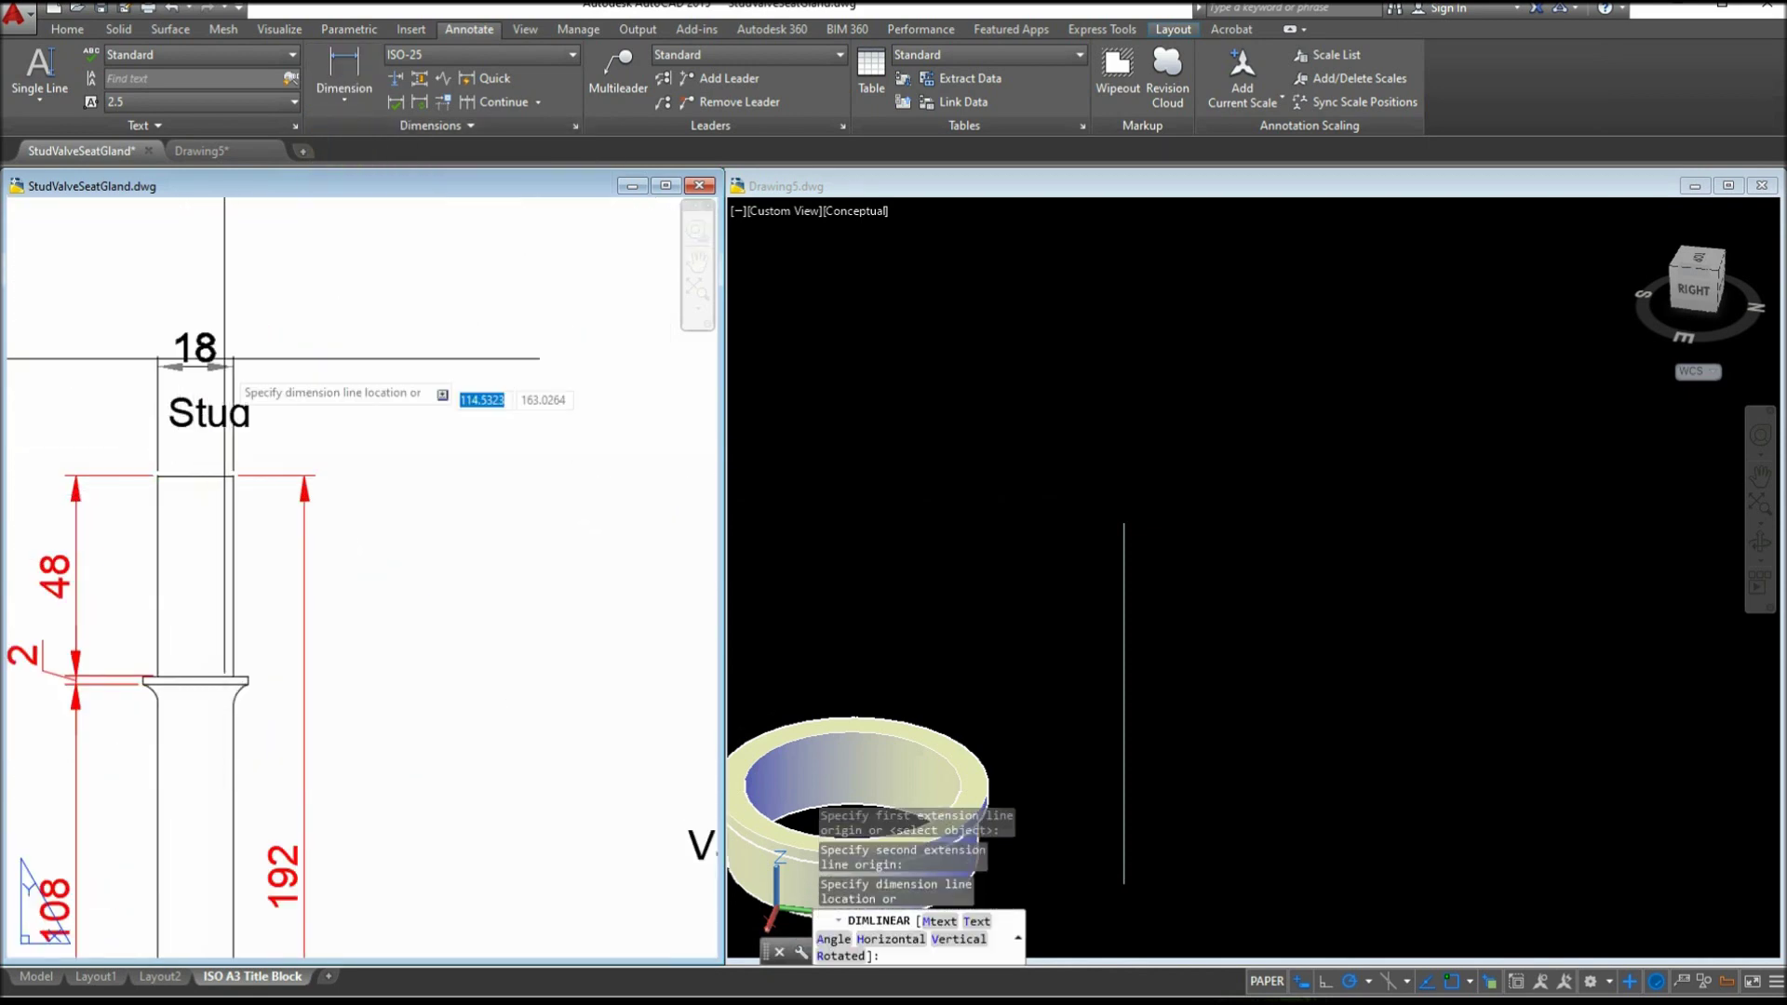
{"action": "left_click", "coordinate": [232, 326]}
Move the Stud label straight up so that it sits above the new width dimension
{"action": "left_click", "coordinate": [246, 410]}
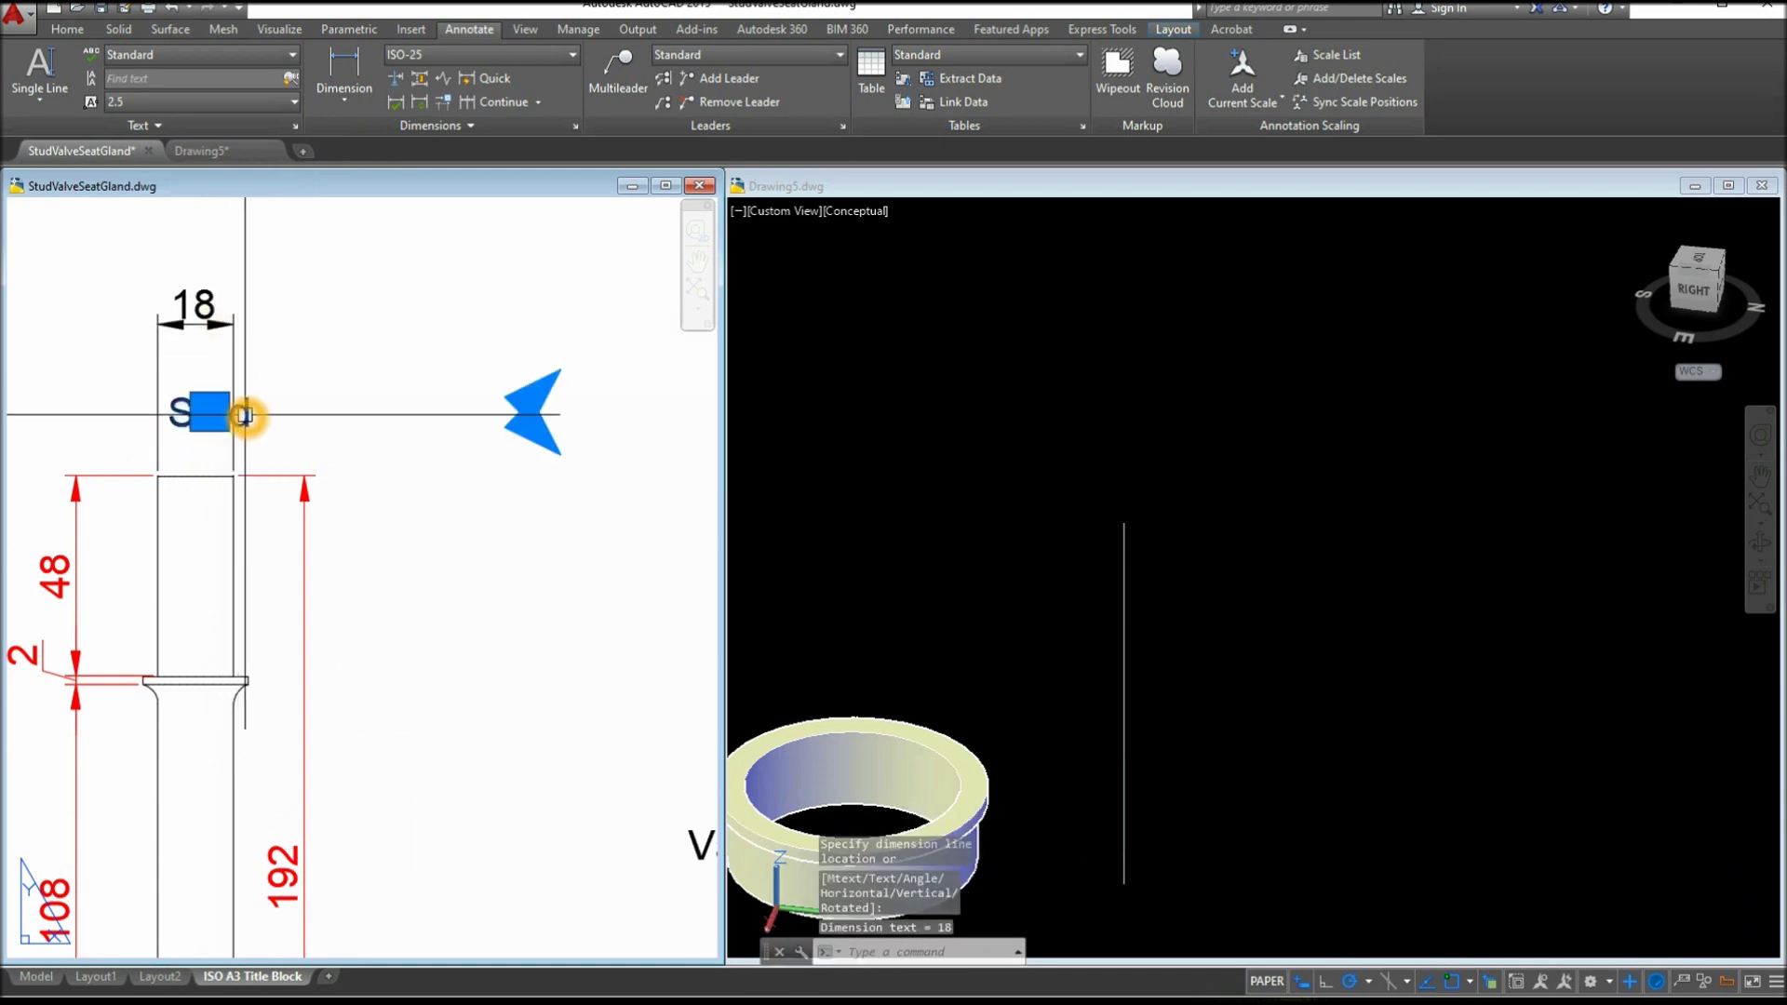
{"action": "right_click", "coordinate": [307, 326]}
{"action": "left_click", "coordinate": [350, 516]}
{"action": "left_click", "coordinate": [335, 426]}
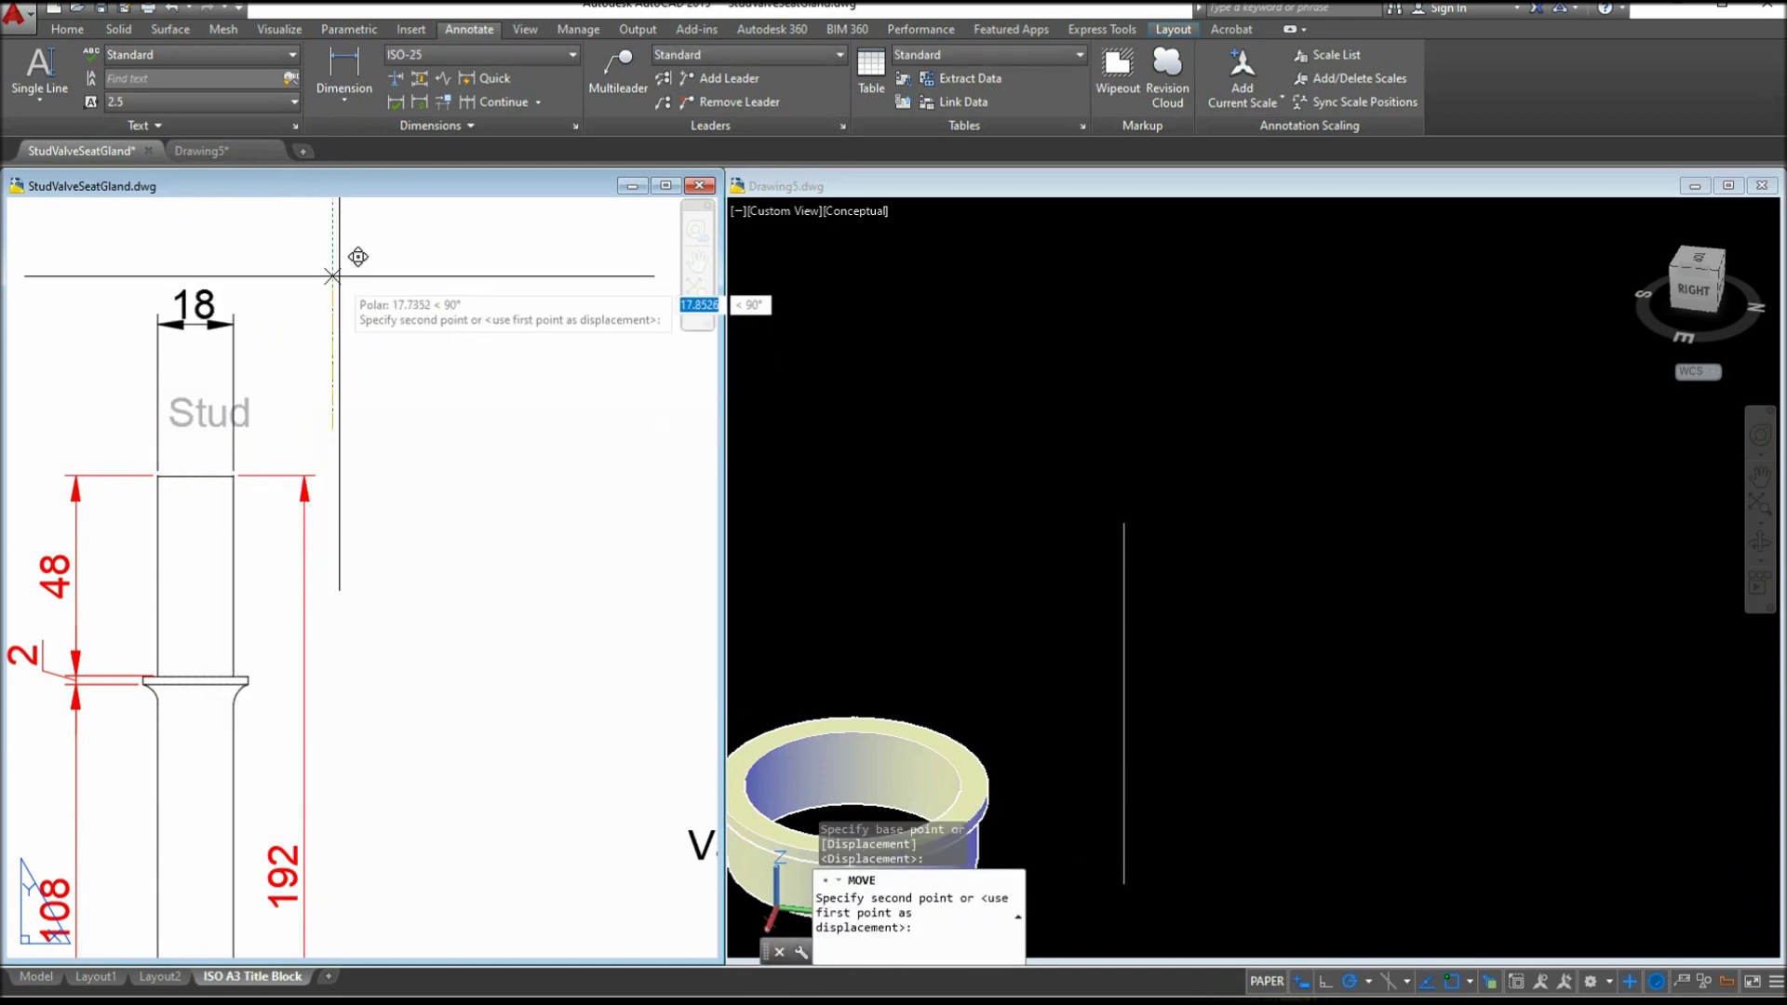
{"action": "left_click", "coordinate": [335, 251]}
Assign the stud's new width dimension to the dim layer
{"action": "left_click", "coordinate": [209, 326]}
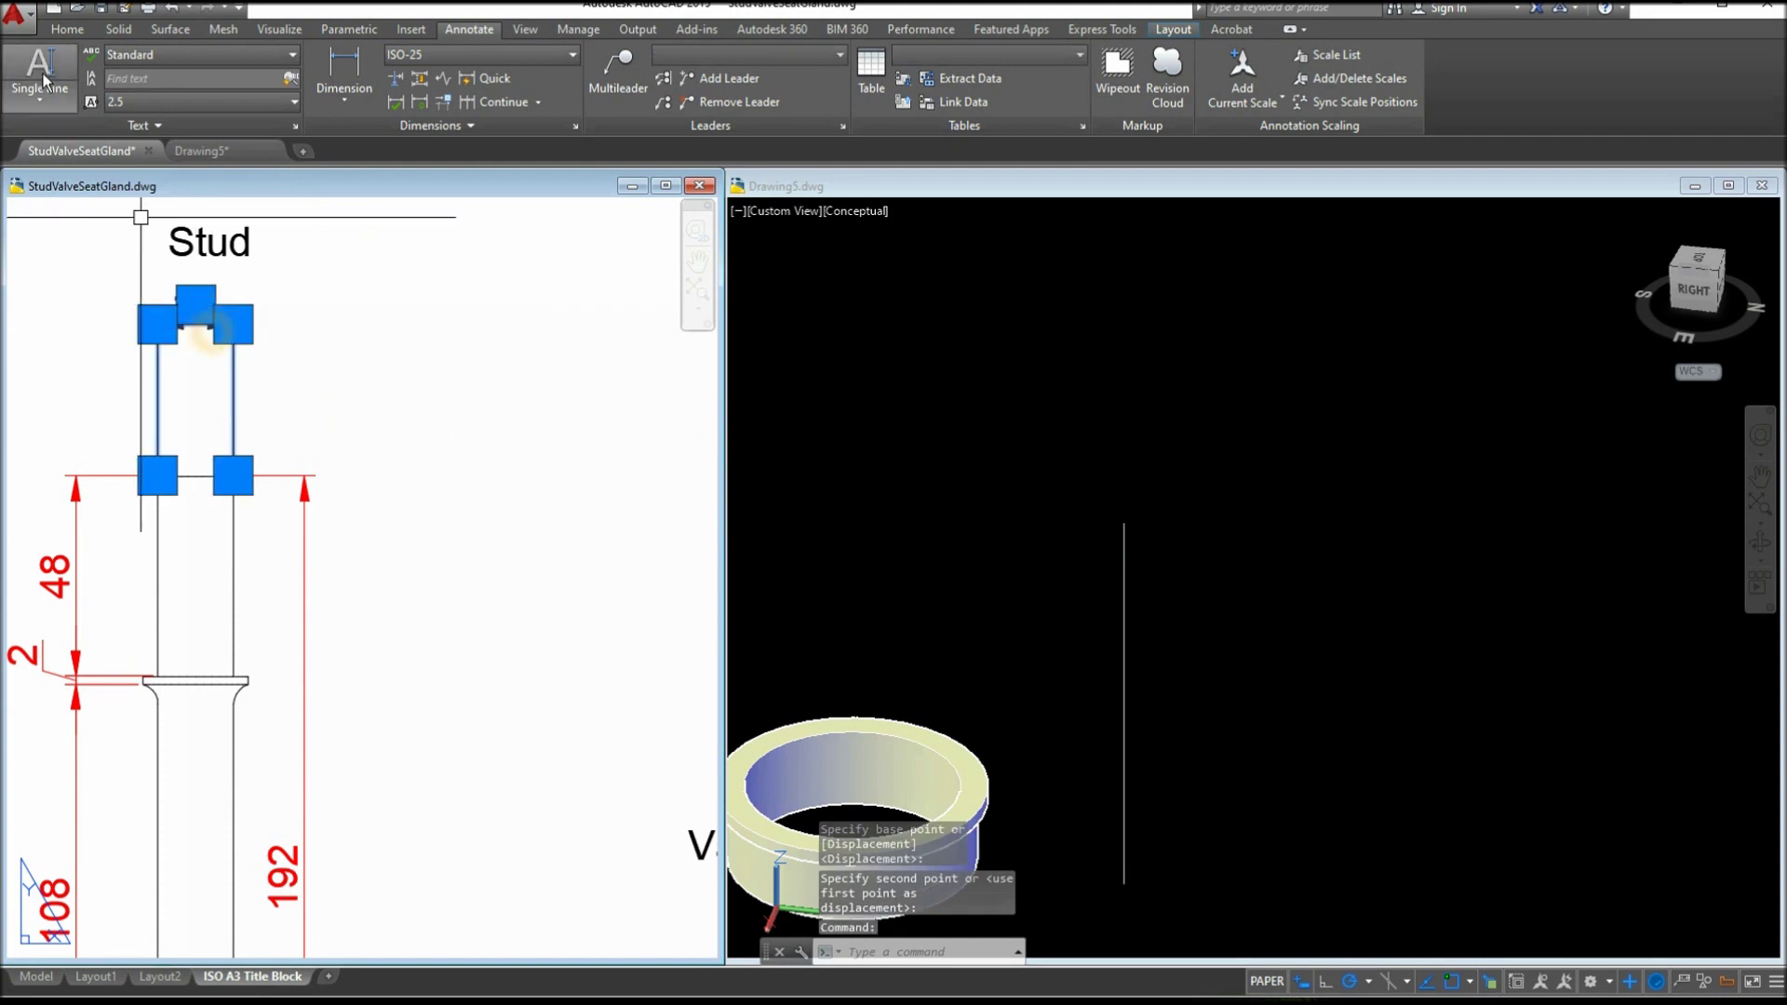
{"action": "left_click", "coordinate": [65, 30]}
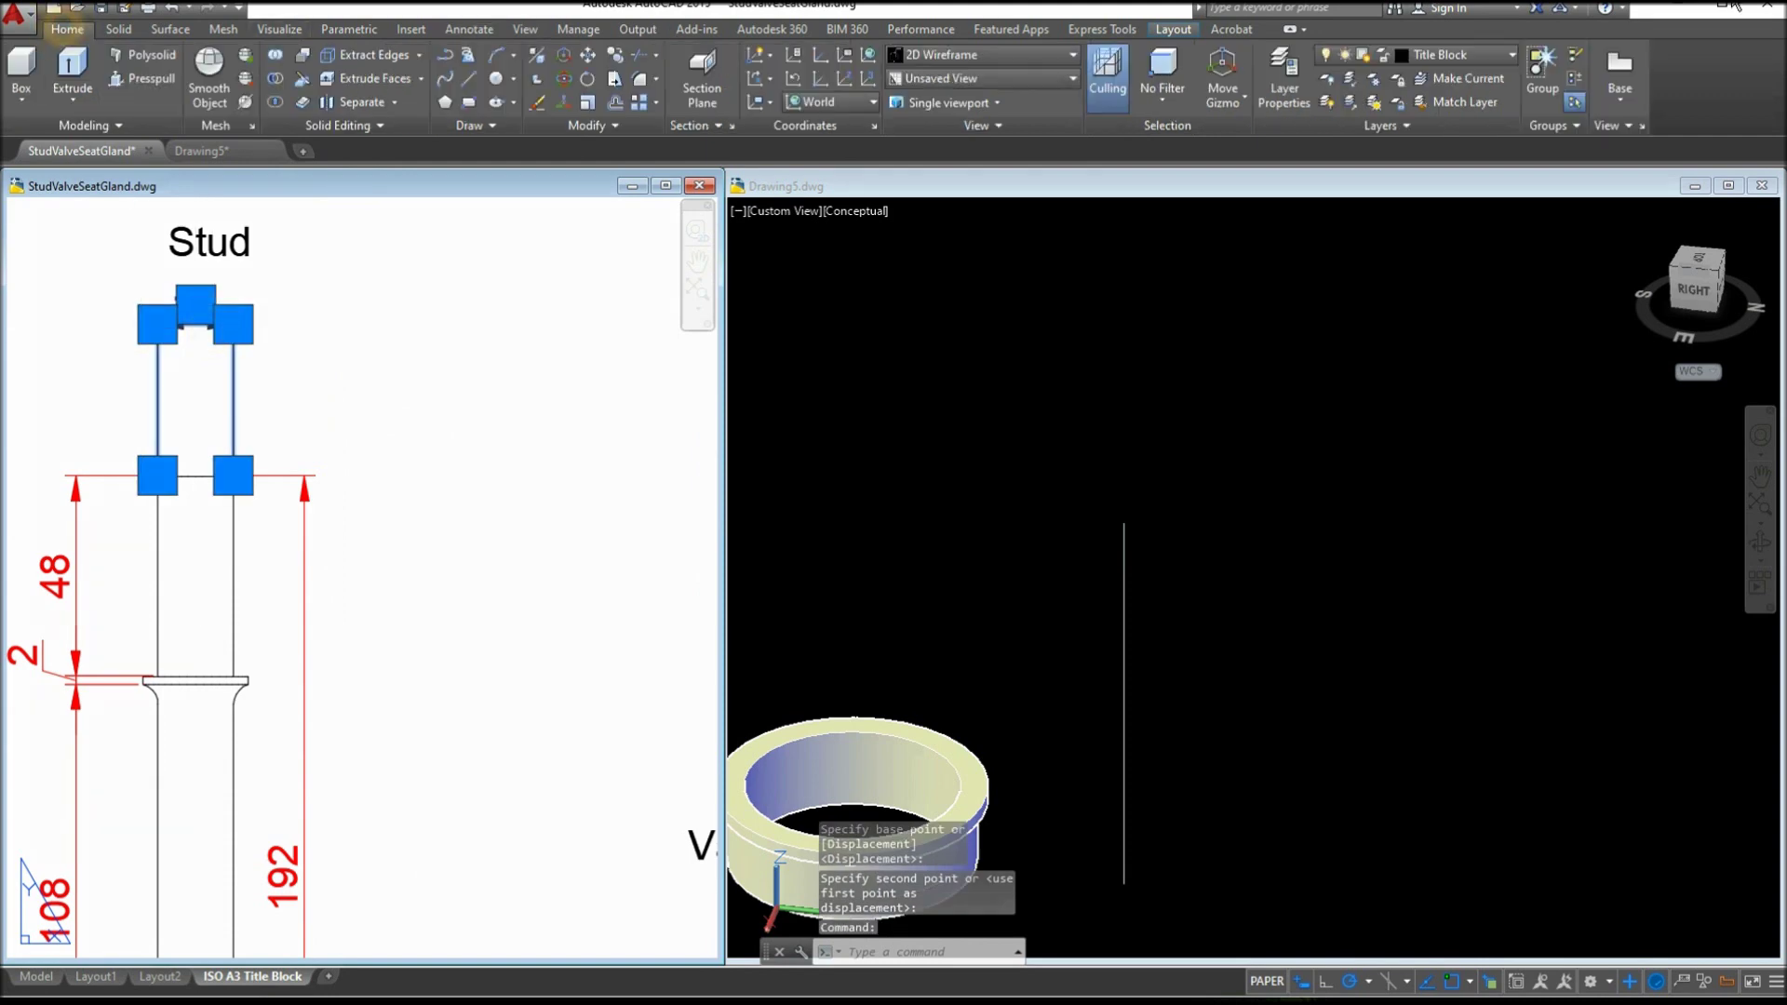
{"action": "left_click", "coordinate": [1502, 58]}
{"action": "left_click", "coordinate": [1429, 175]}
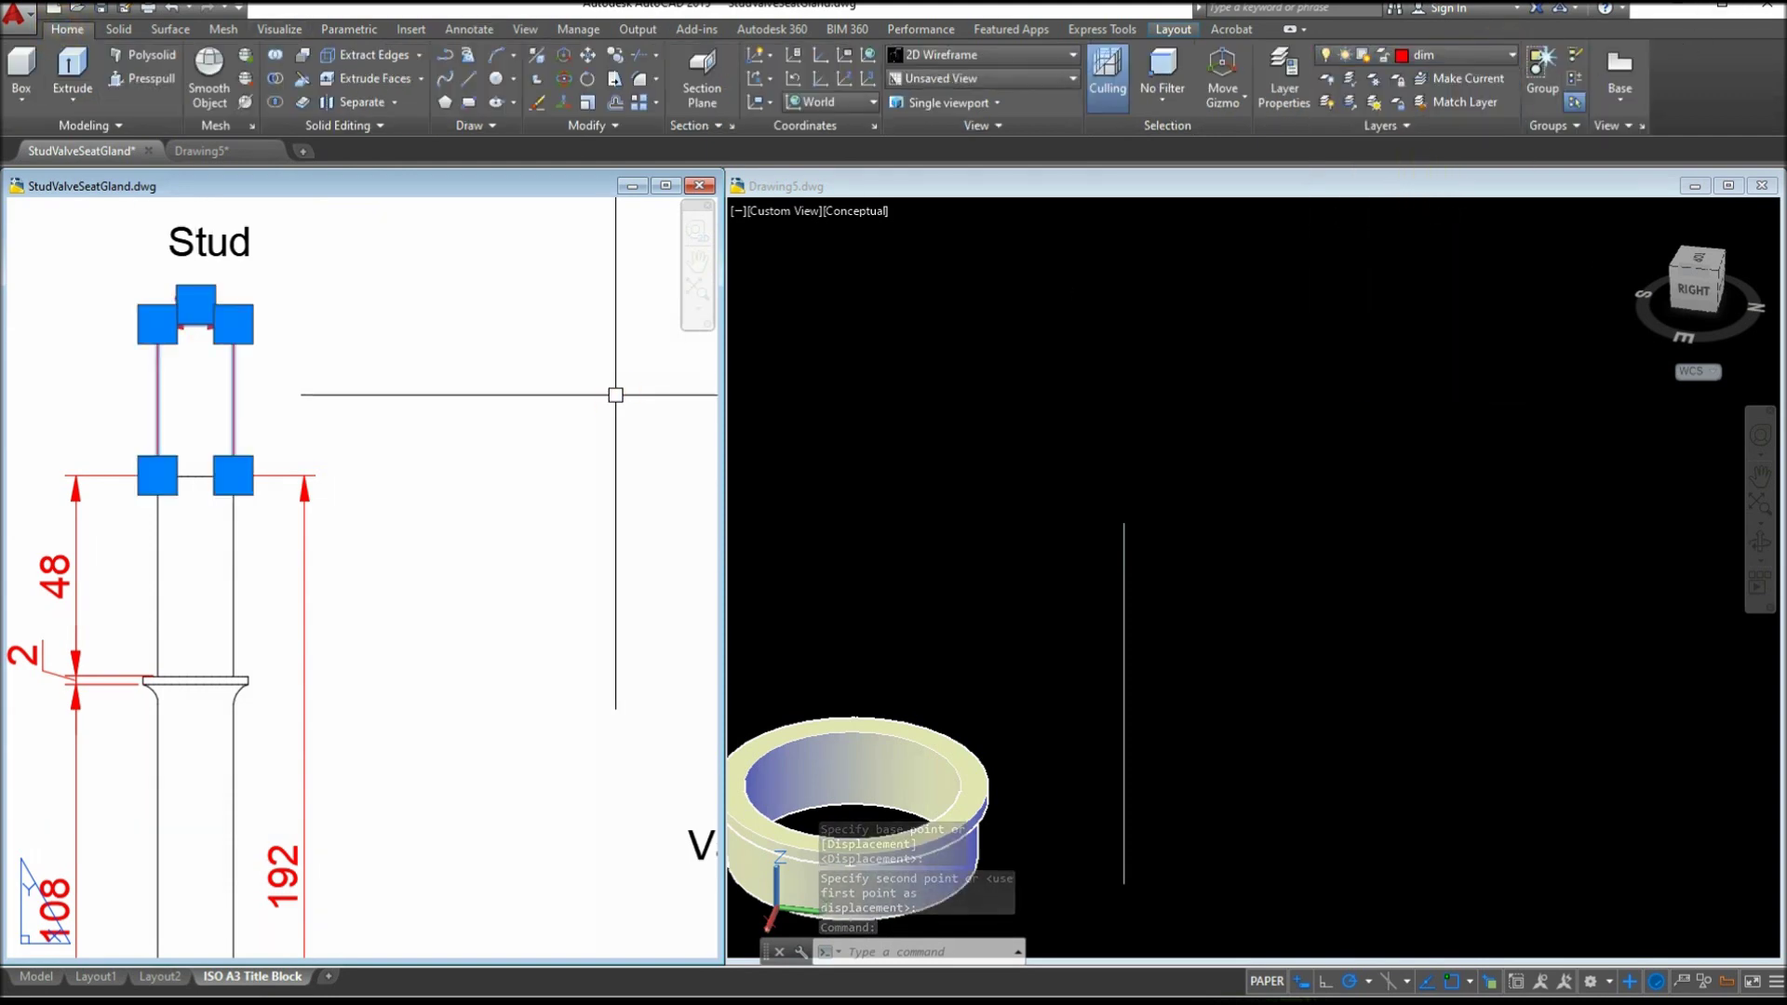
{"action": "left_click", "coordinate": [503, 354]}
{"action": "key", "text": "Escape"}
Lower the stud's width dimension closer to its top edge and bring the Stud label down just above it
{"action": "left_click", "coordinate": [195, 304]}
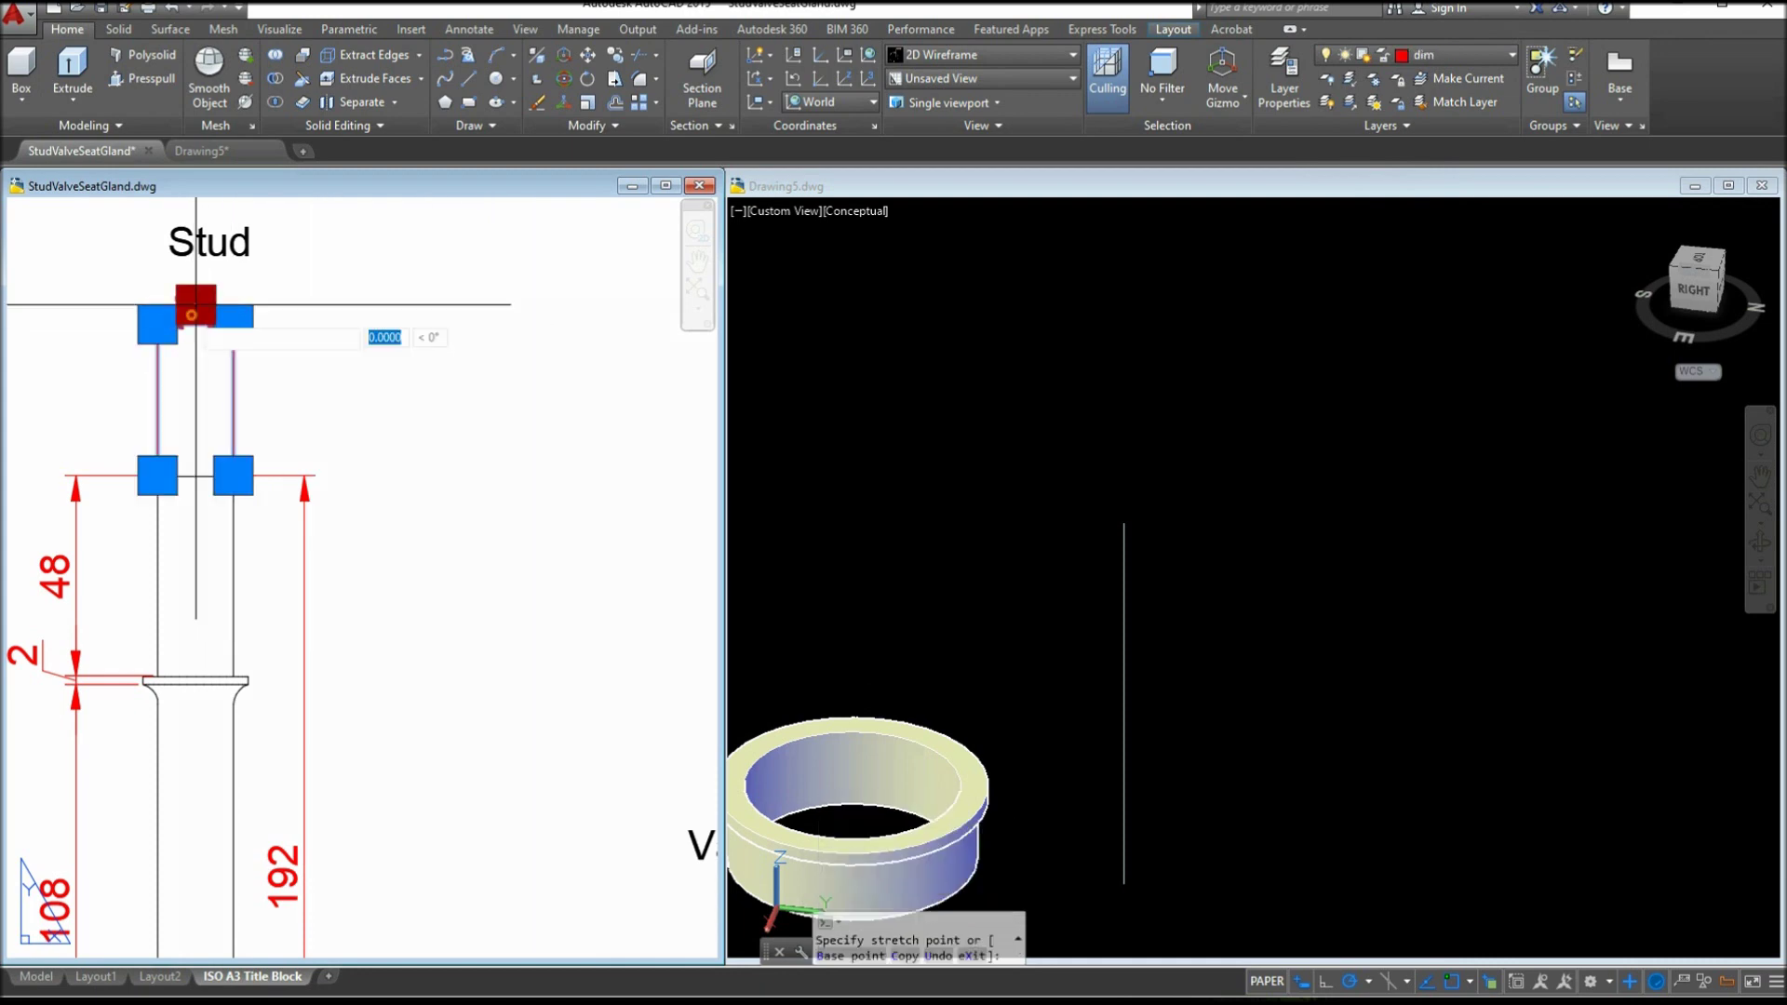
{"action": "left_click", "coordinate": [195, 405]}
{"action": "key", "text": "Escape"}
{"action": "left_click", "coordinate": [209, 241]}
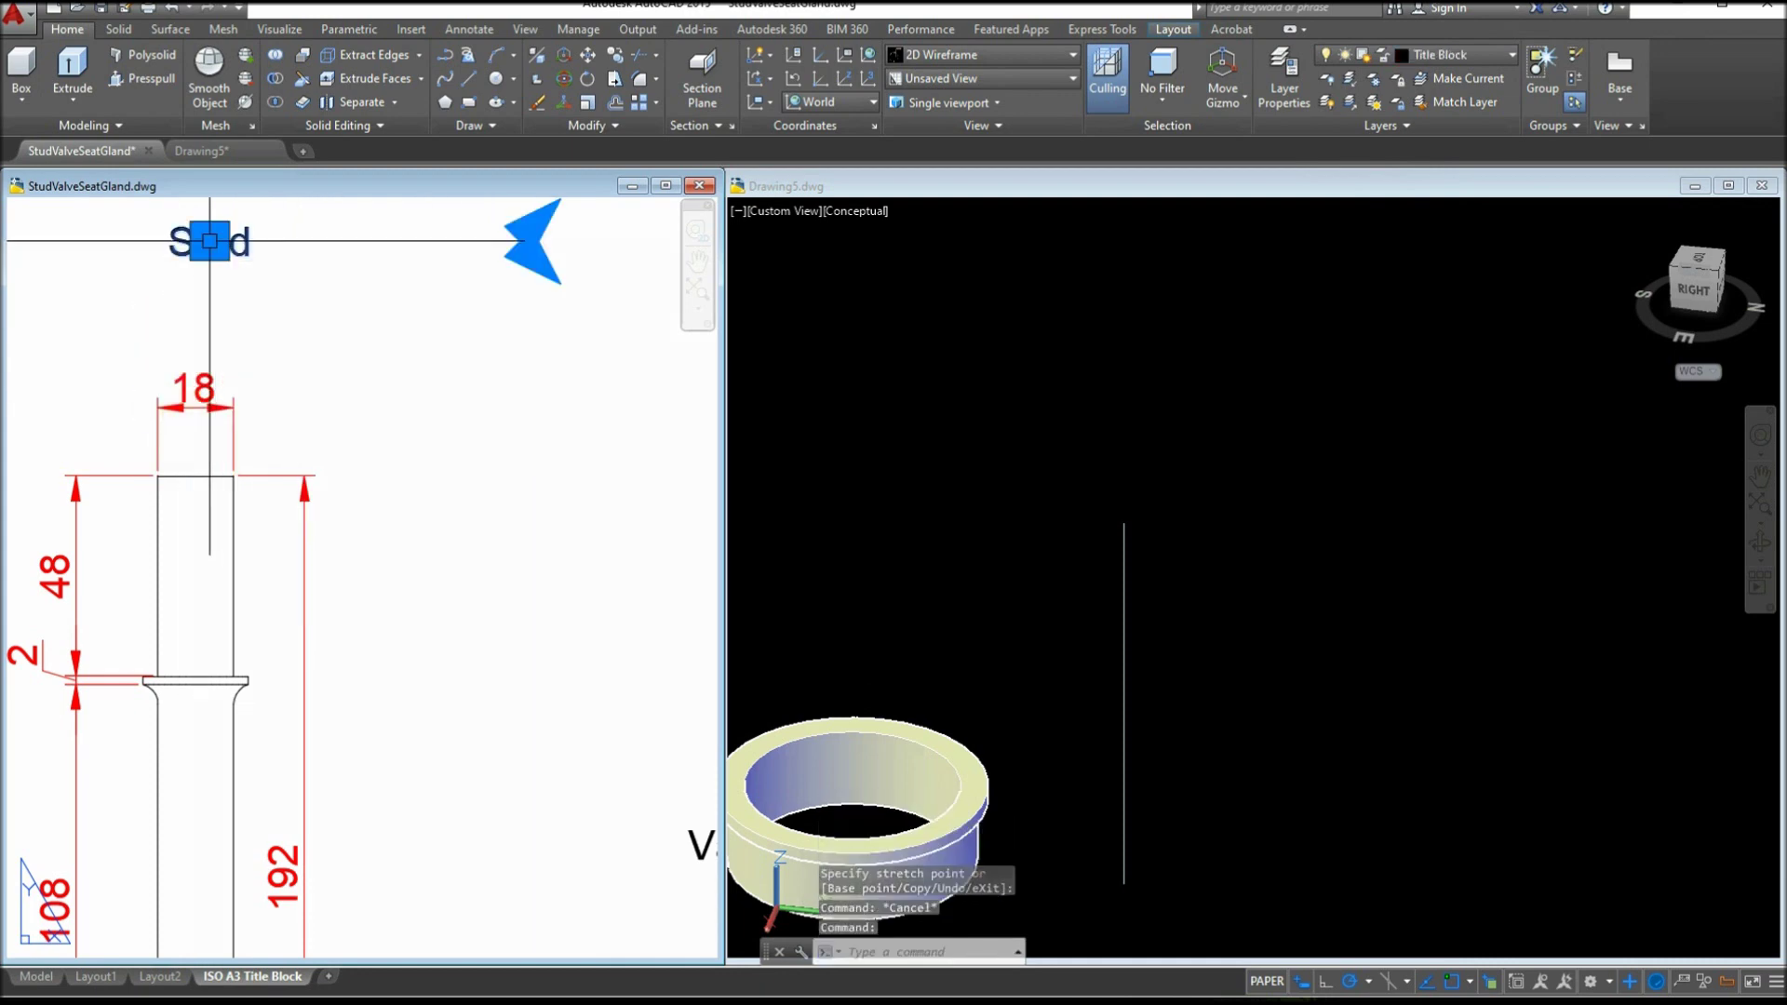
{"action": "left_click", "coordinate": [210, 240]}
{"action": "left_click", "coordinate": [193, 316]}
{"action": "key", "text": "Escape"}
{"action": "scroll", "coordinate": [236, 322], "scroll_direction": "down", "scroll_amount": 4}
{"action": "middle_click_drag", "start_coordinate": [248, 327], "coordinate": [289, 431]}
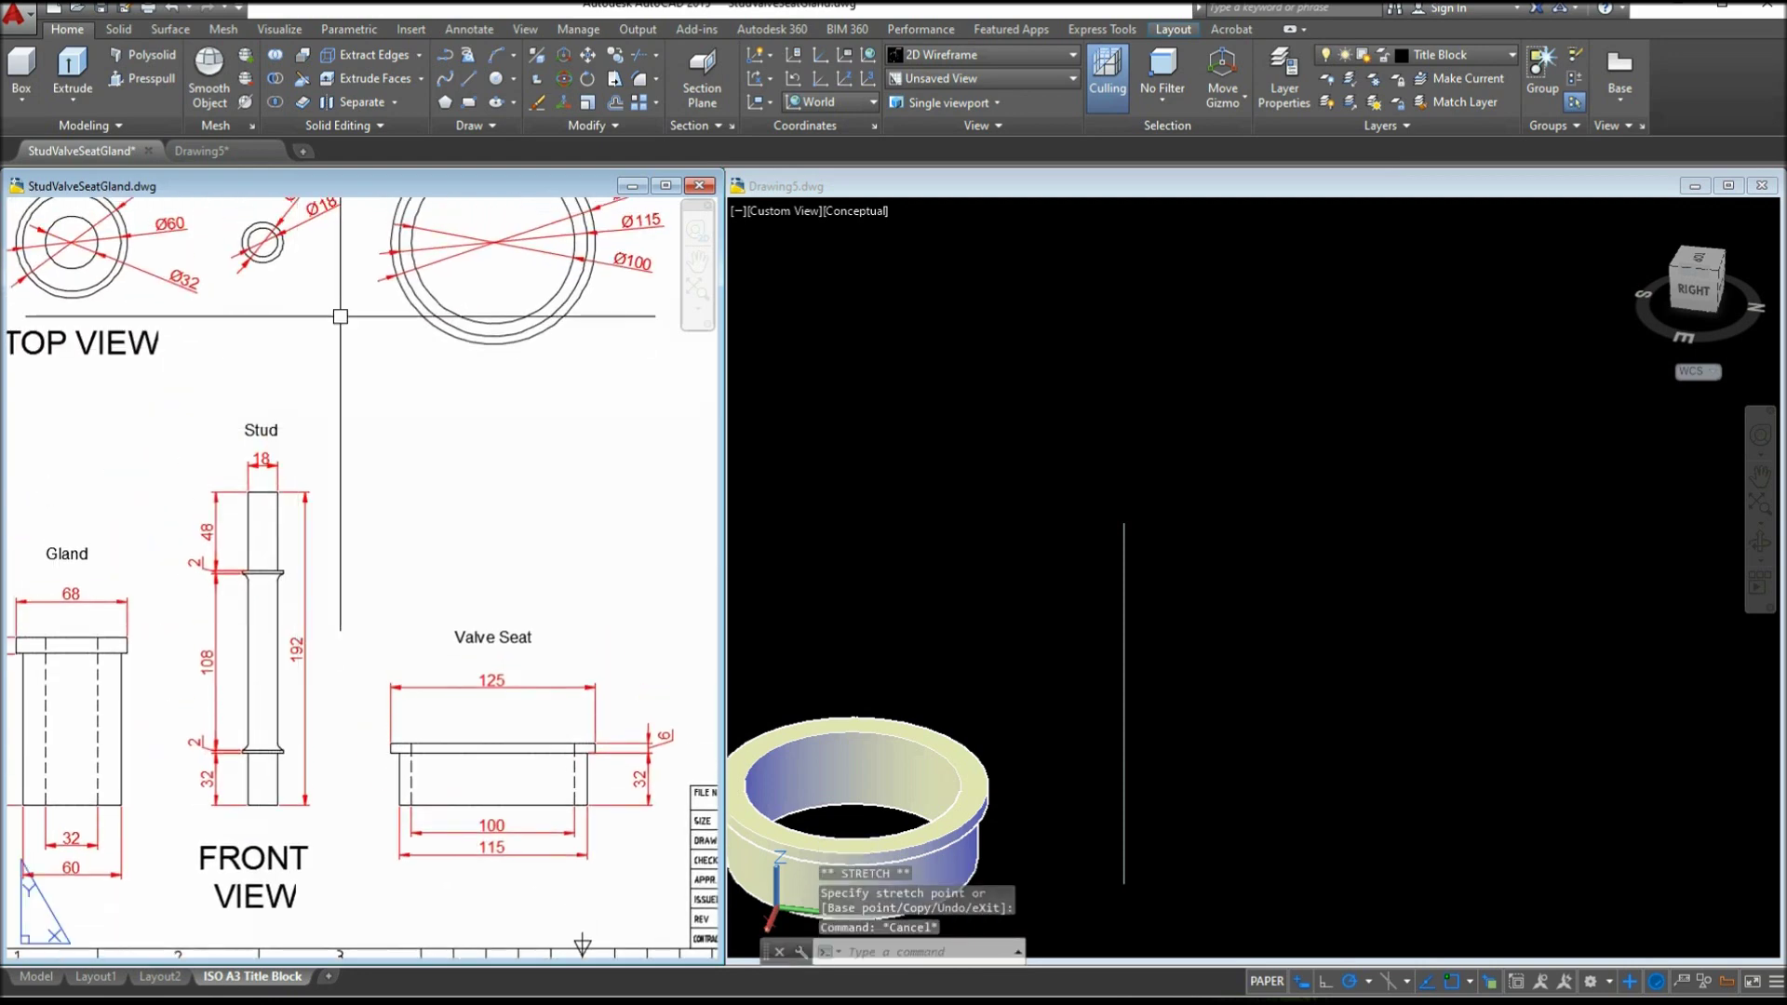
{"action": "scroll", "coordinate": [332, 318], "scroll_direction": "down", "scroll_amount": 2}
{"action": "left_click", "coordinate": [334, 301]}
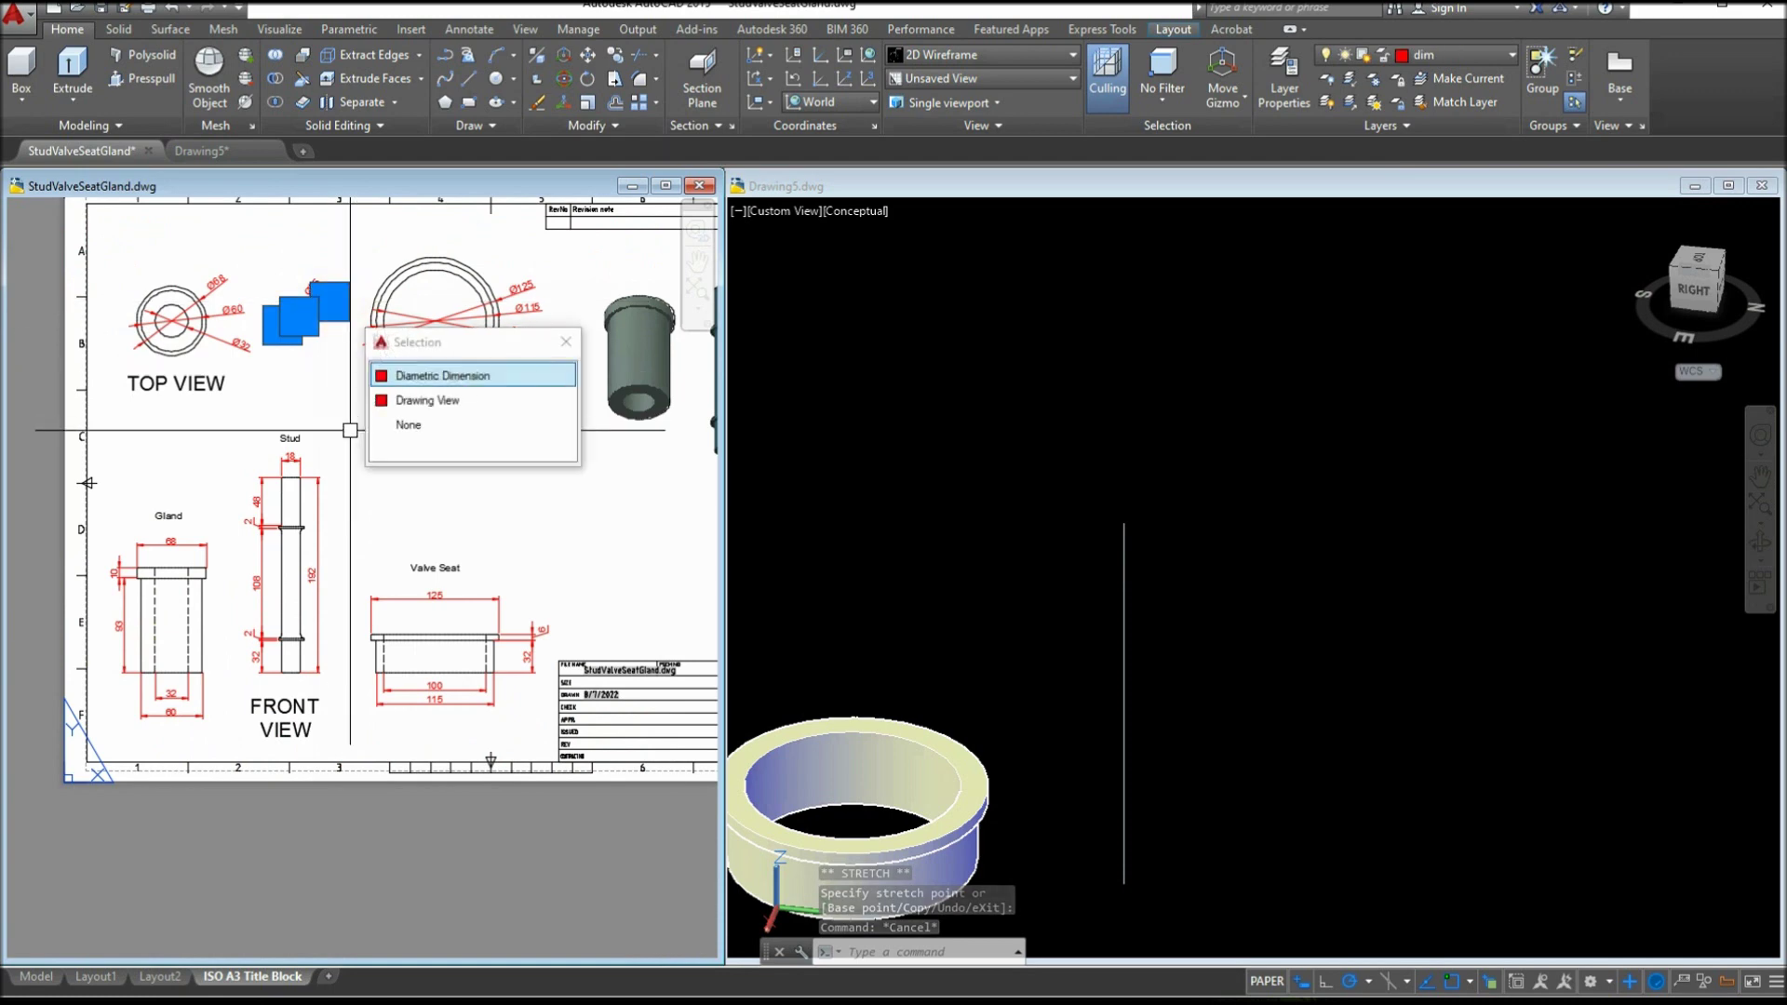
{"action": "key", "text": "Escape"}
{"action": "scroll", "coordinate": [308, 432], "scroll_direction": "up", "scroll_amount": 2}
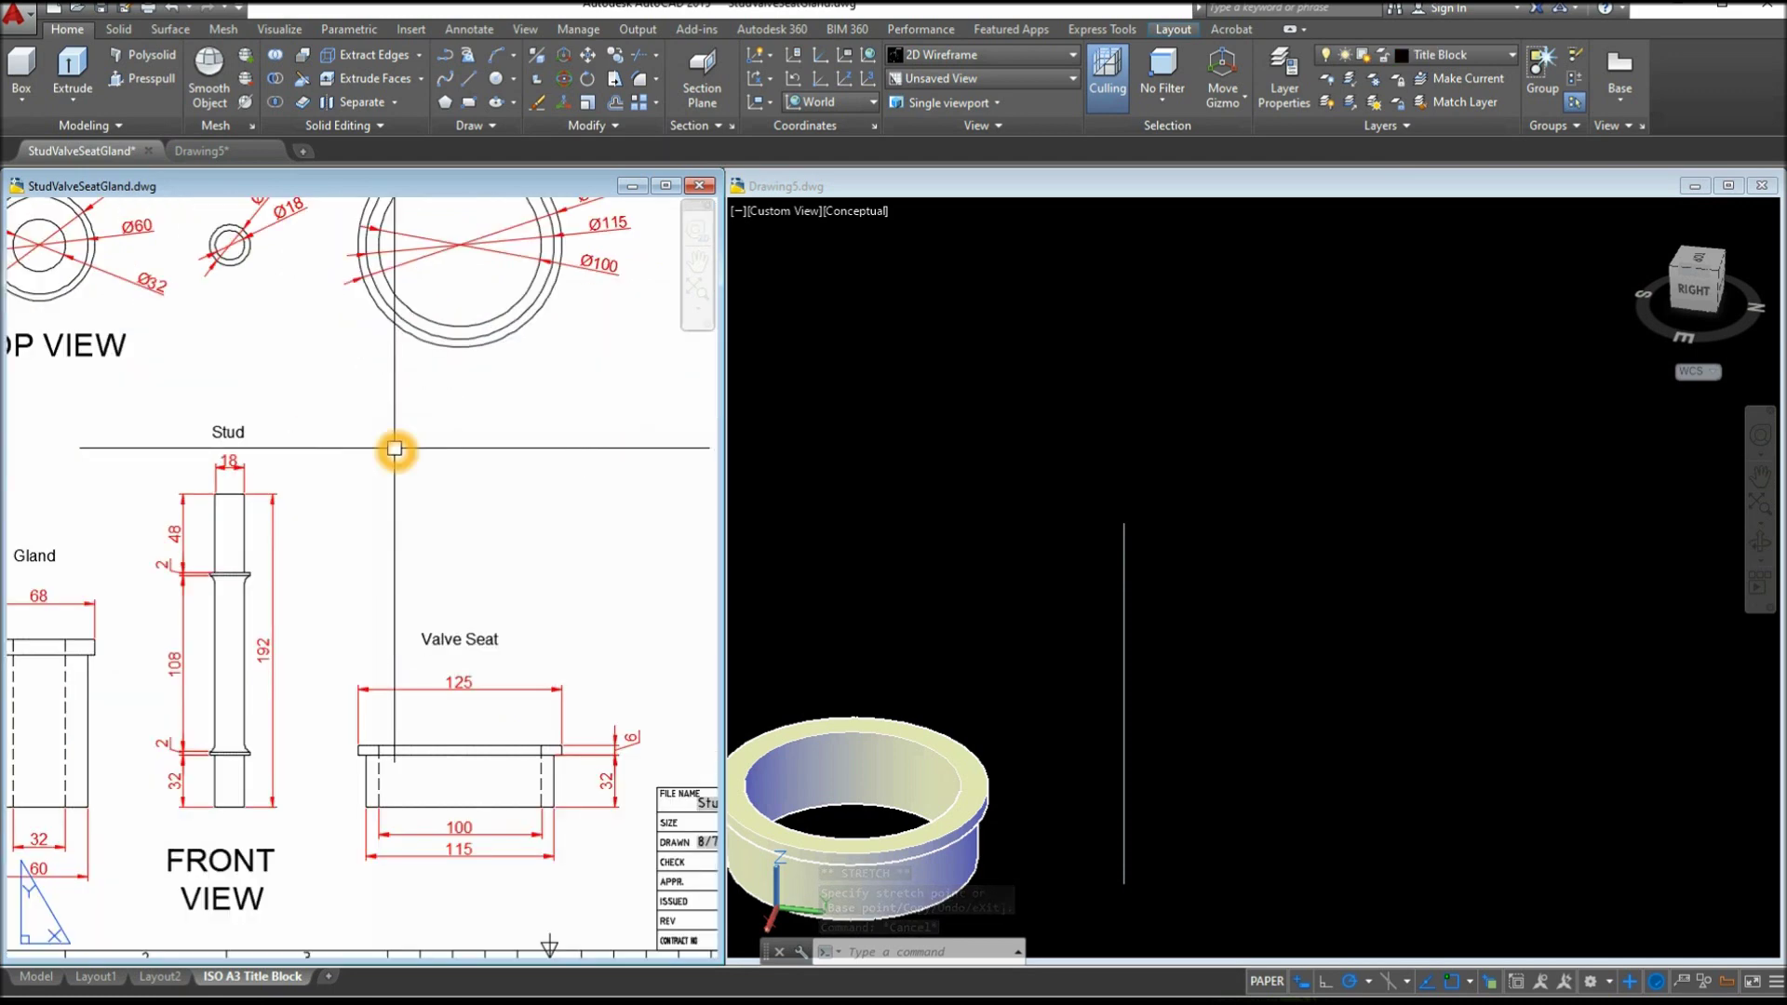
In Drawing5, draw a circle of diameter 18 centred on the upper end of the stud's axis line
{"action": "left_click", "coordinate": [1276, 470]}
{"action": "type", "text": "c"}
{"action": "key", "text": "Return"}
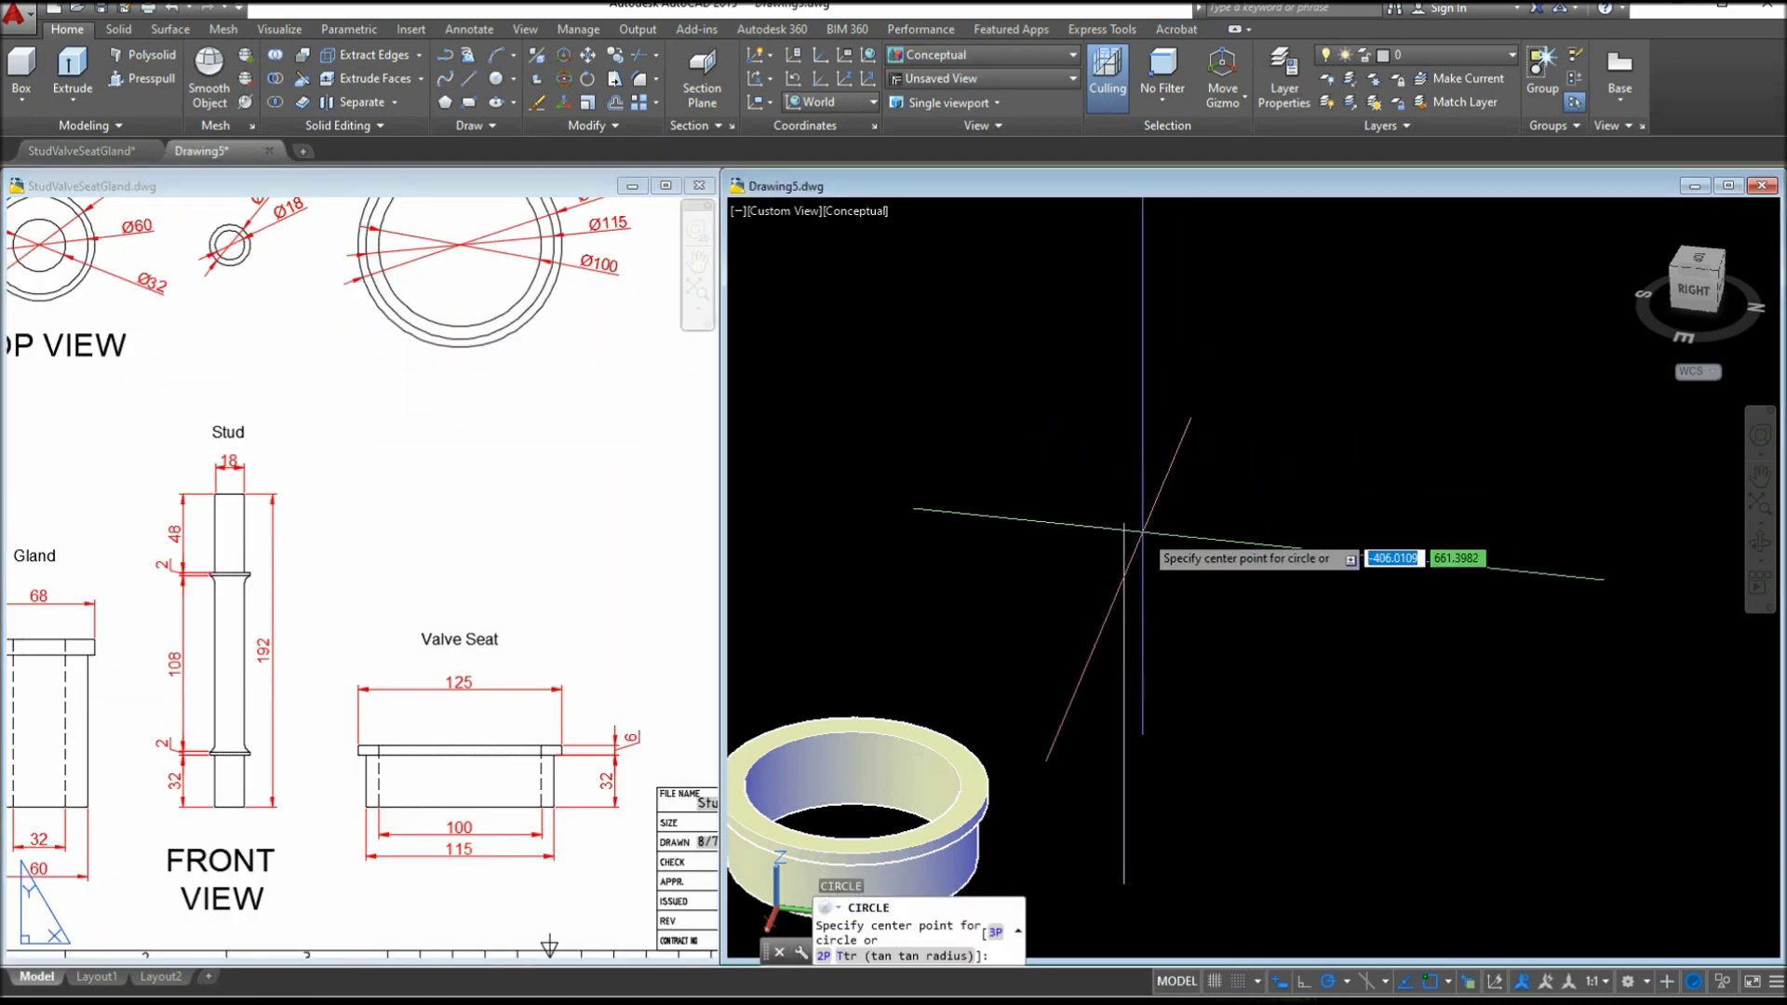
{"action": "left_click", "coordinate": [1126, 523]}
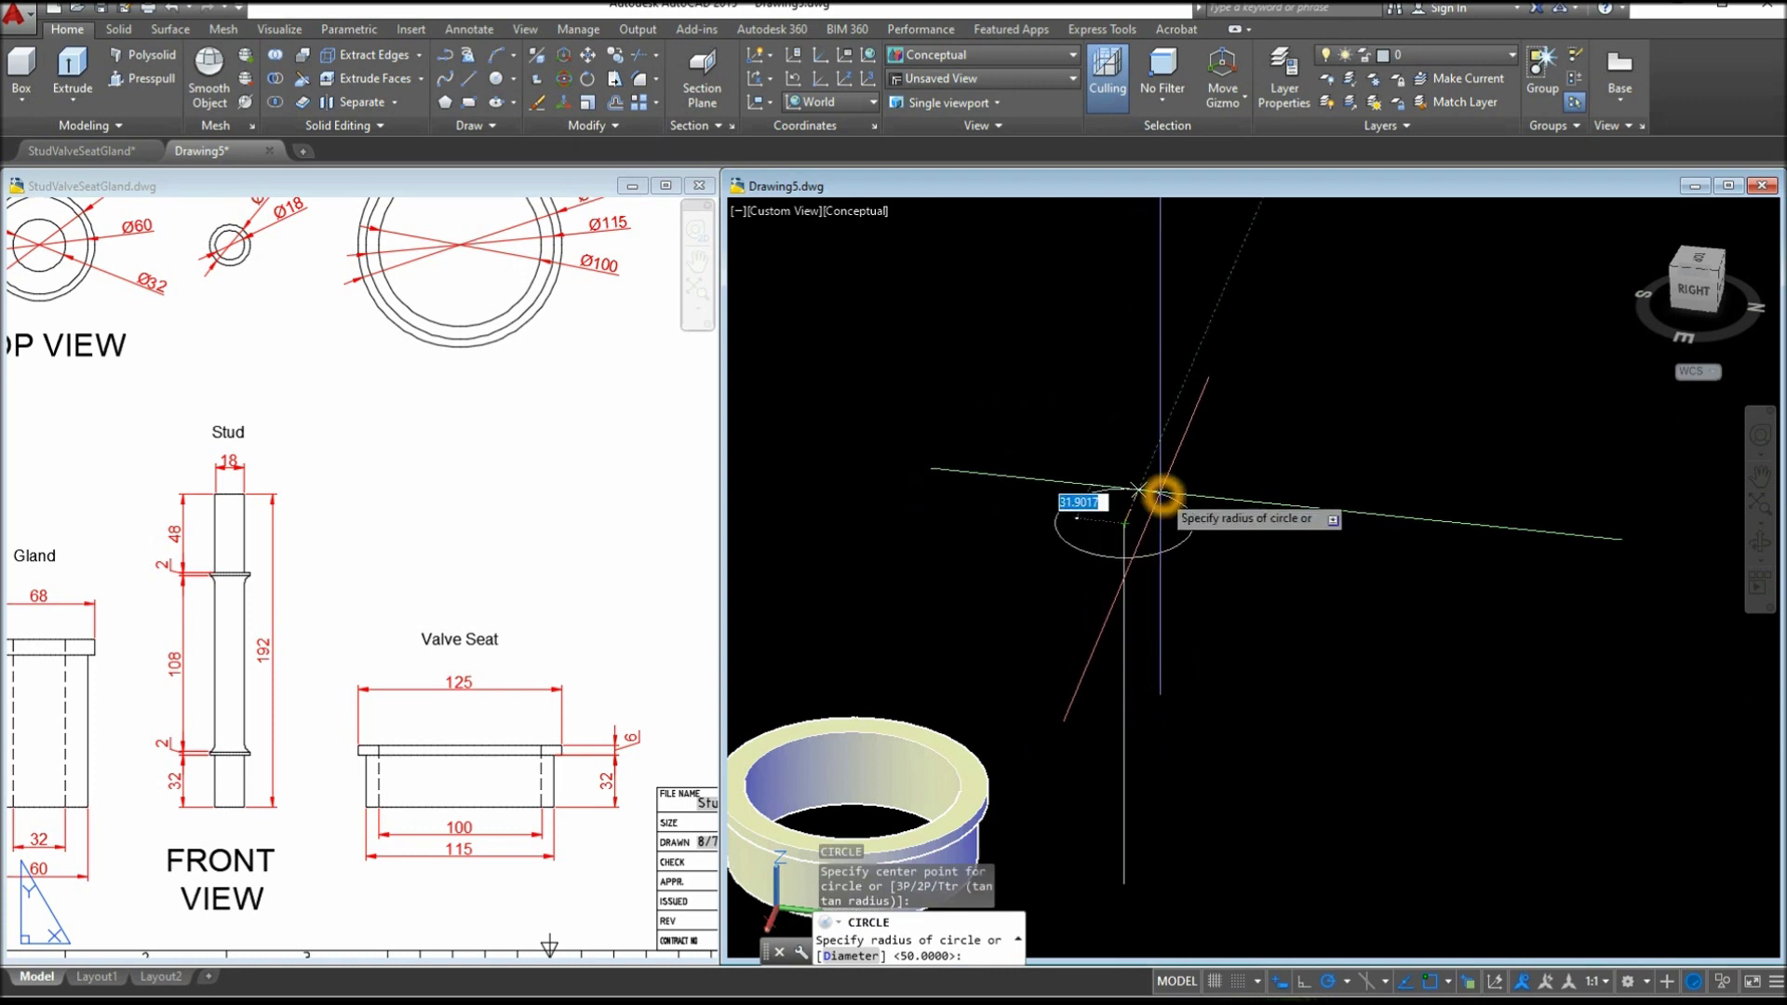
{"action": "type", "text": "d"}
{"action": "key", "text": "Return"}
{"action": "type", "text": "1"}
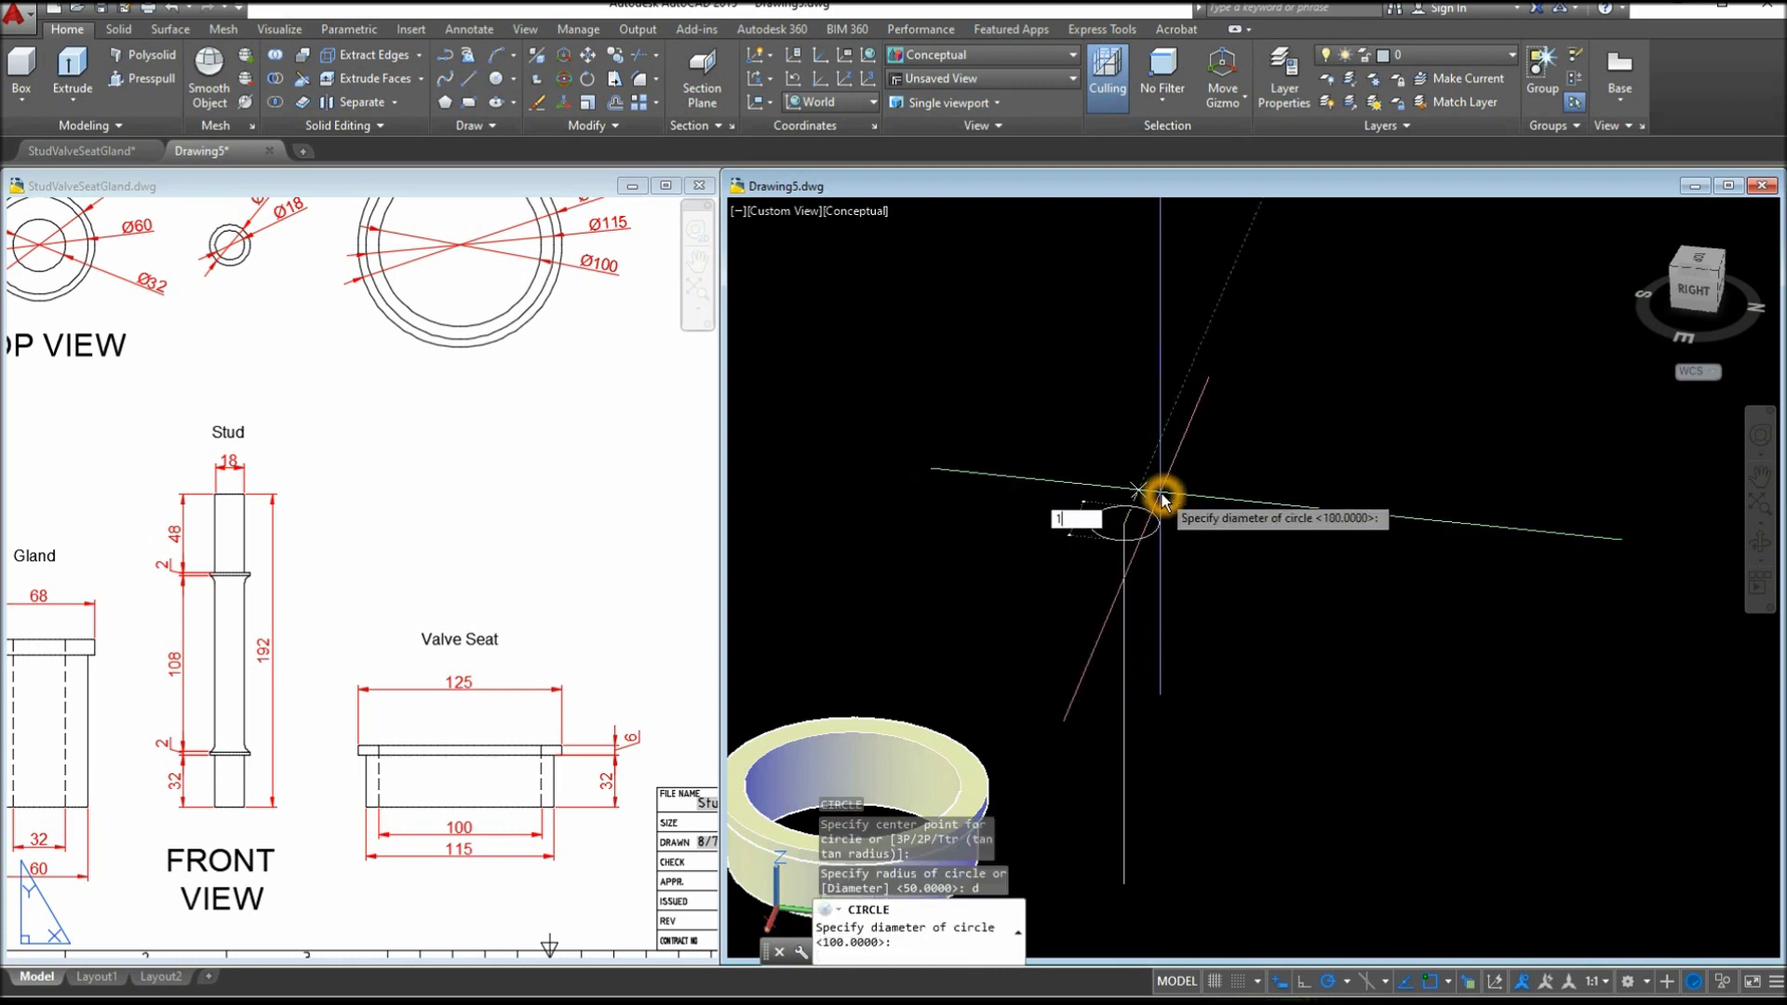
{"action": "type", "text": "8"}
{"action": "key", "text": "Return"}
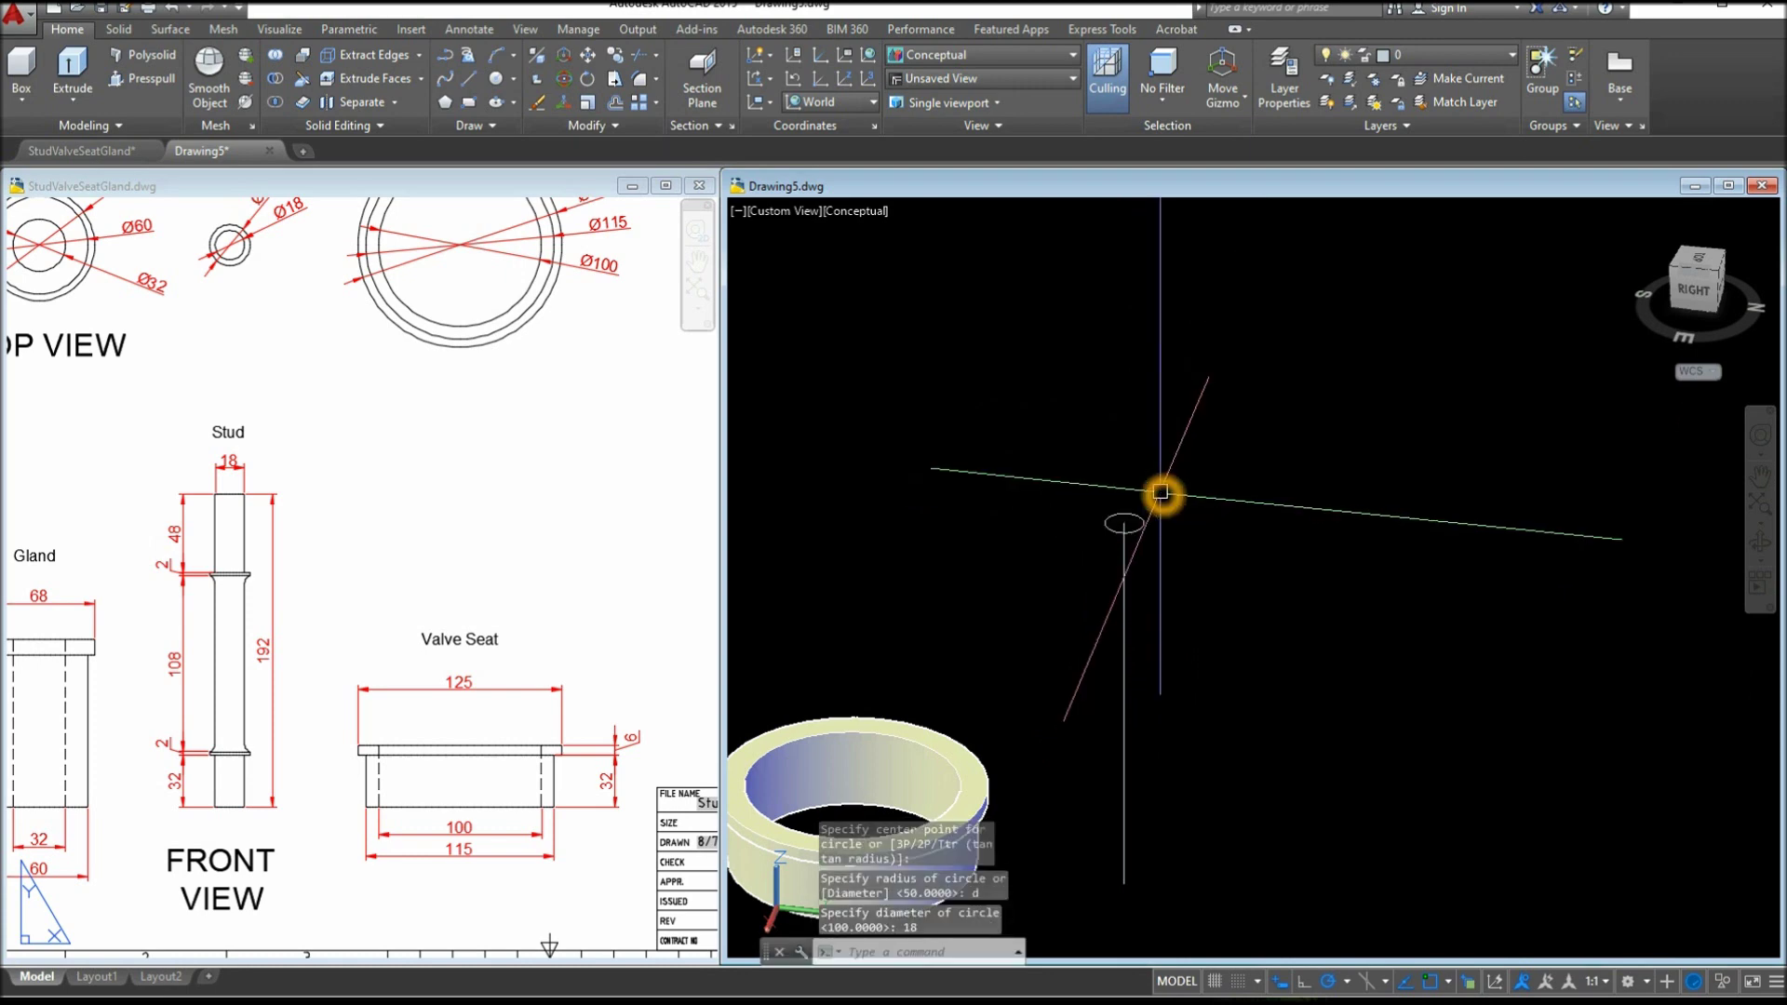
Check the stud's upper section in the reference and extrude the diameter 18 circle 48 downward along the axis line
{"action": "left_click", "coordinate": [175, 577]}
{"action": "scroll", "coordinate": [175, 577], "scroll_direction": "up", "scroll_amount": 4}
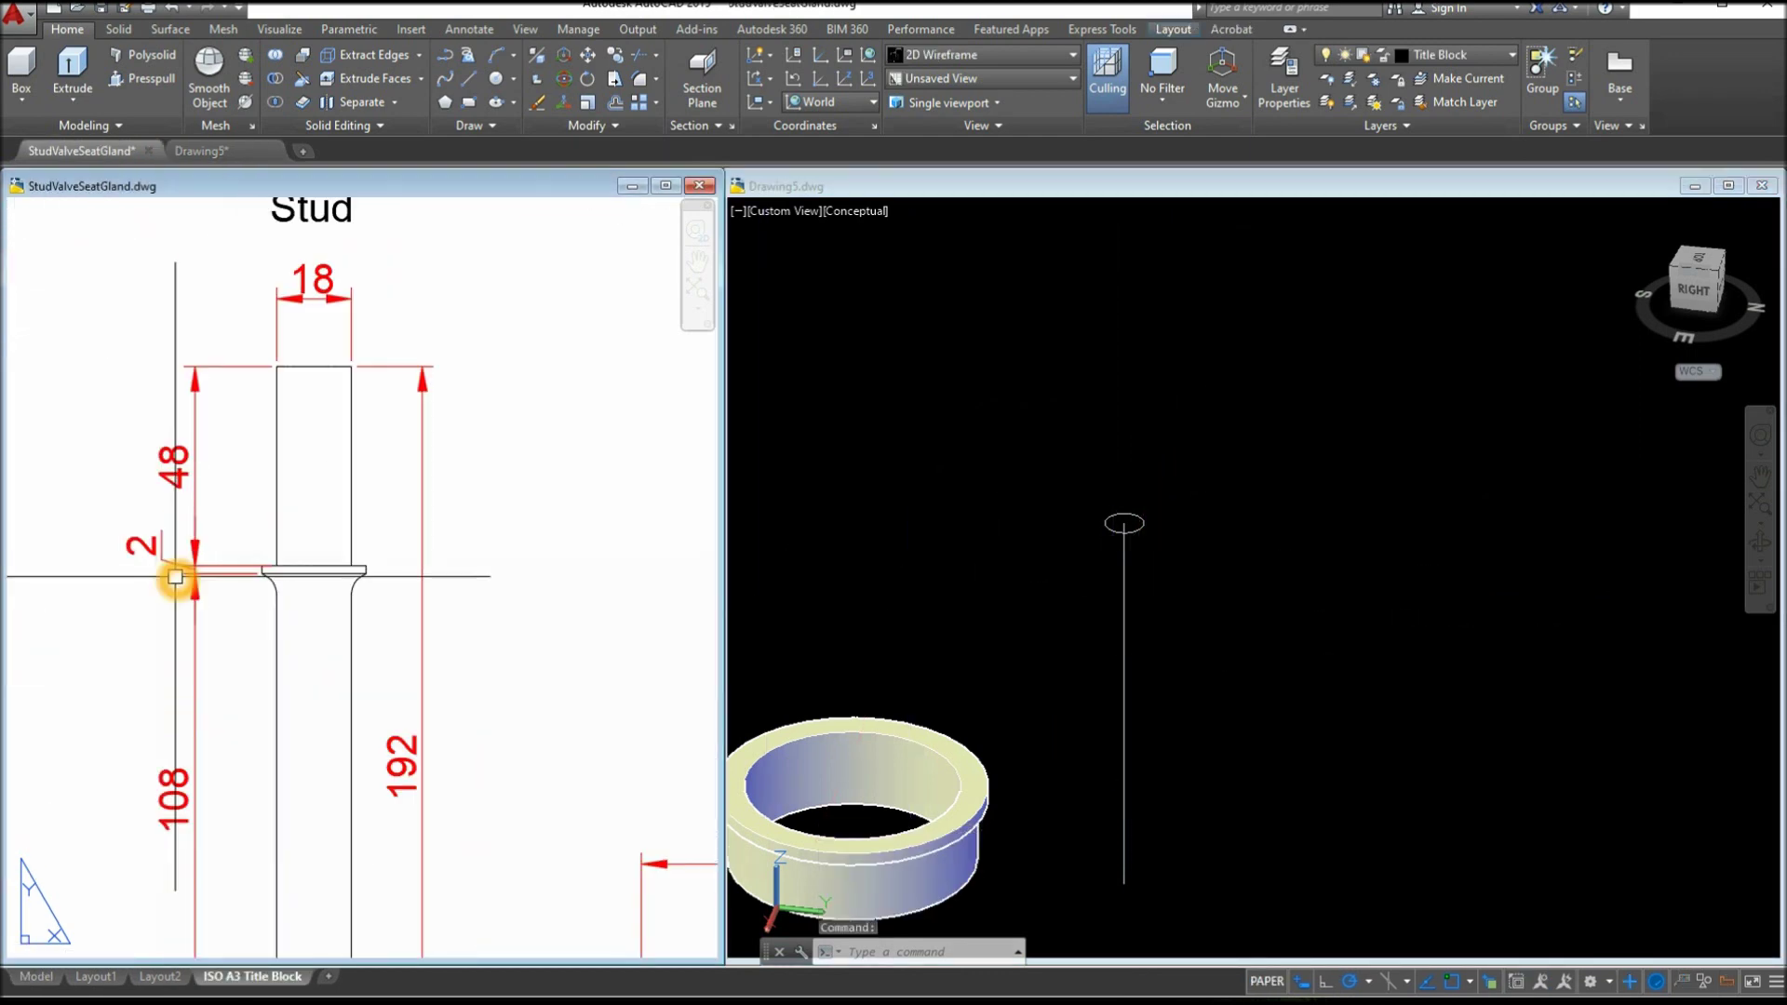
{"action": "left_click", "coordinate": [1129, 527]}
{"action": "left_click", "coordinate": [1144, 525]}
{"action": "left_click", "coordinate": [75, 61]}
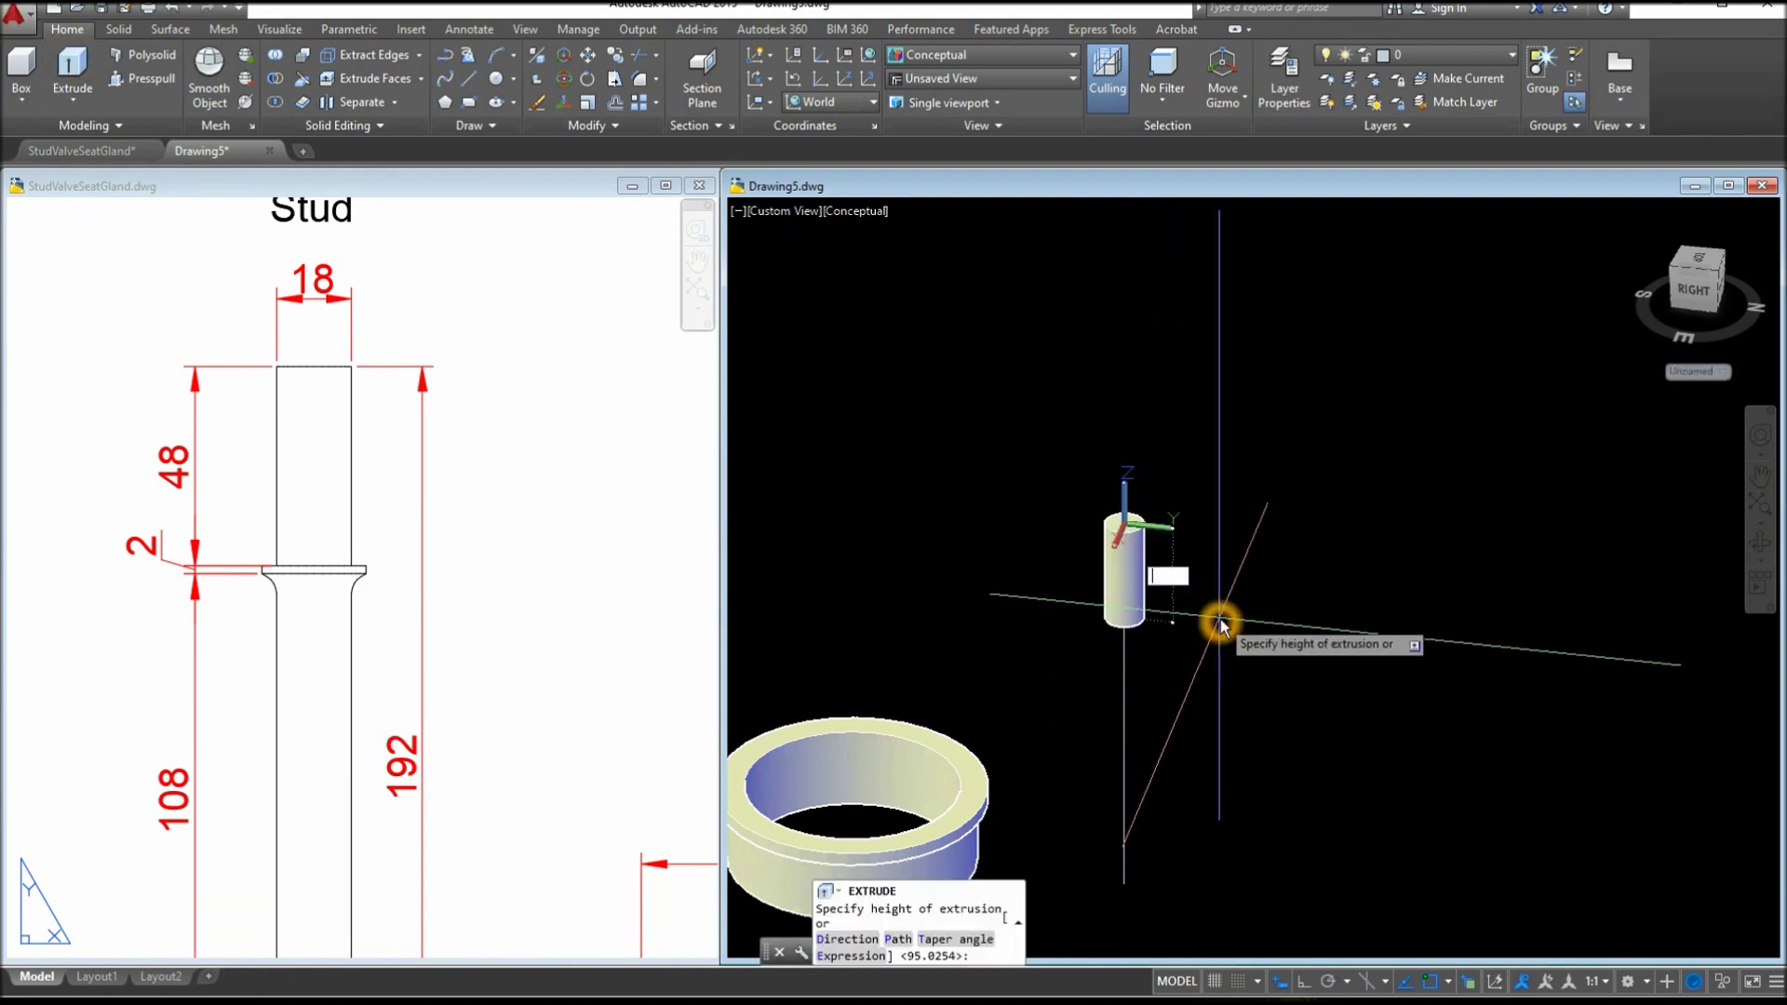
{"action": "key", "text": "Return"}
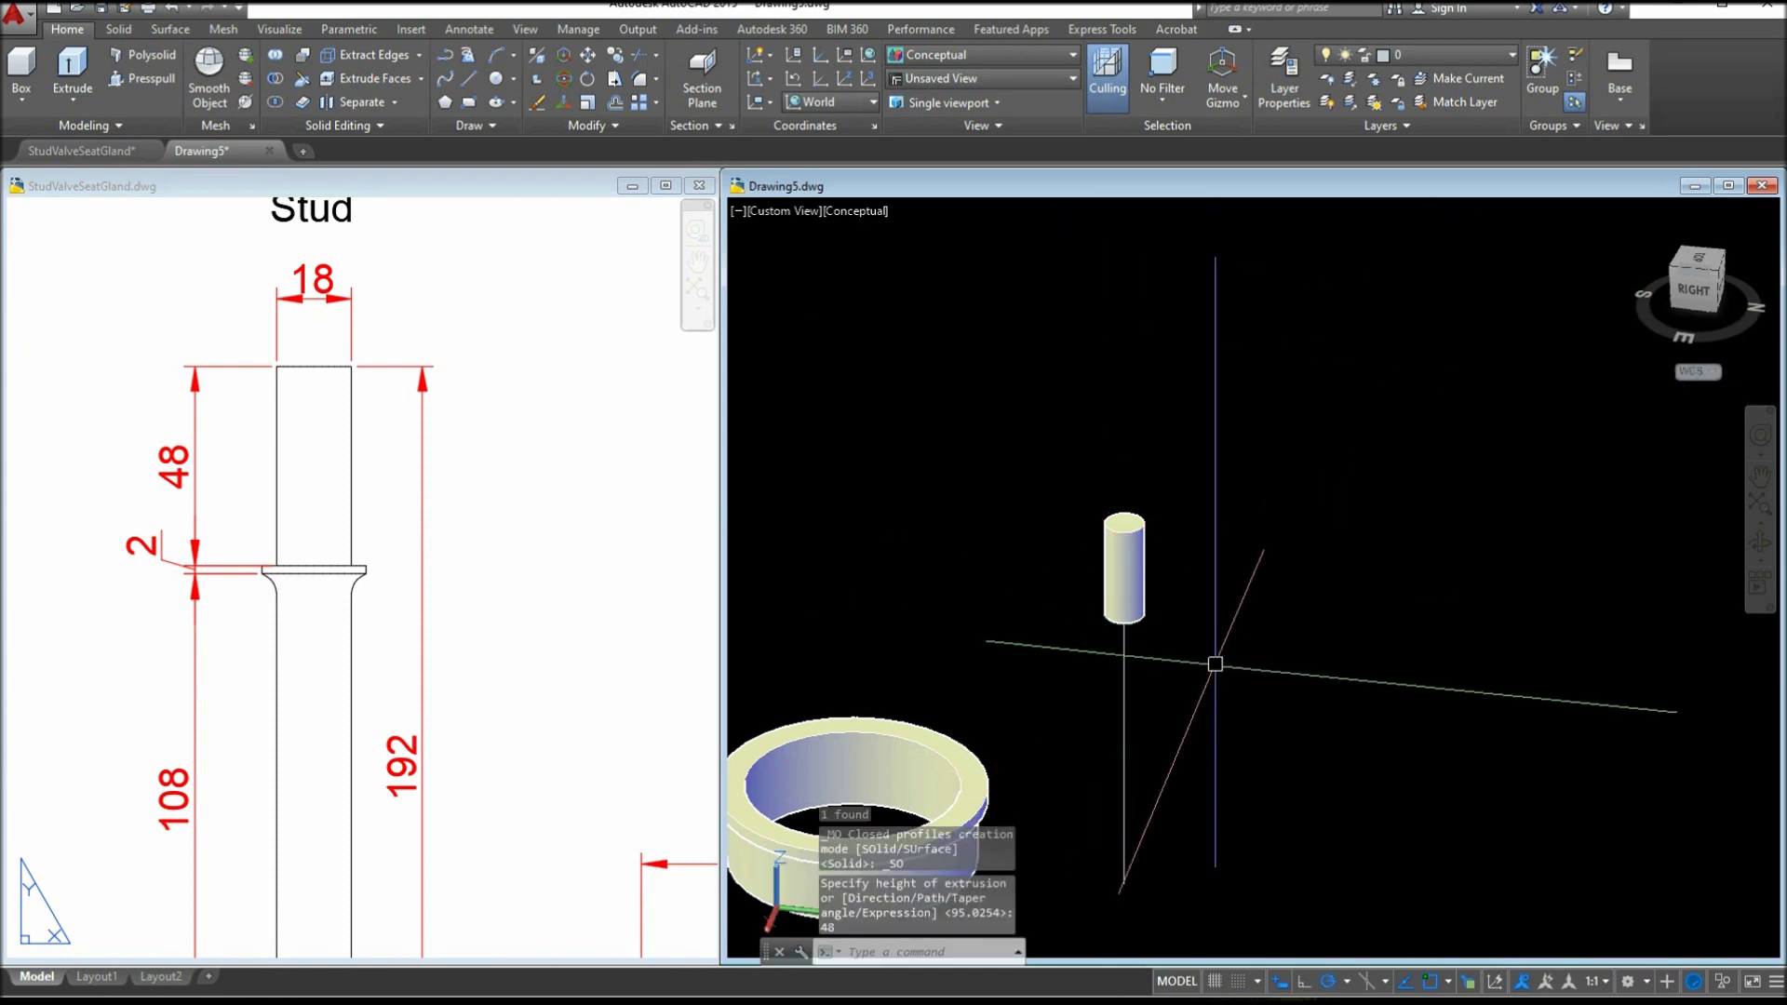
{"action": "middle_click_drag", "start_coordinate": [1201, 677], "coordinate": [1226, 567], "text": "shift"}
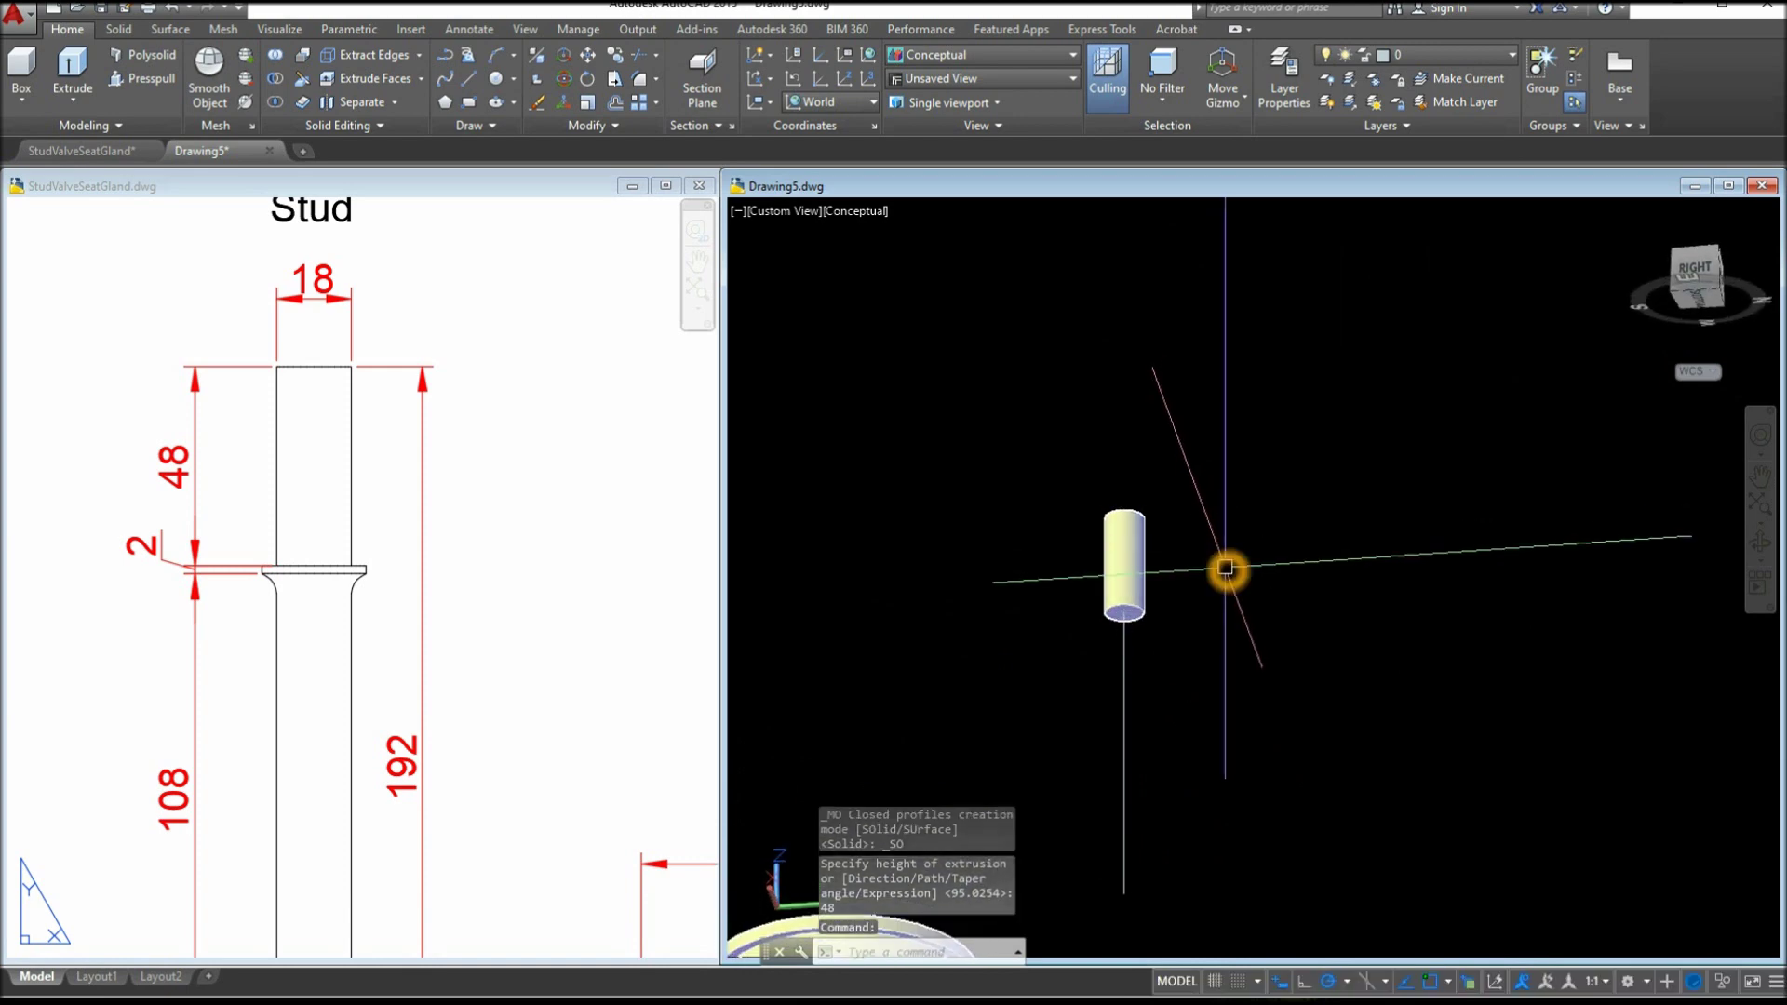
{"action": "key", "text": "Return"}
{"action": "scroll", "coordinate": [1172, 654], "scroll_direction": "up", "scroll_amount": 5}
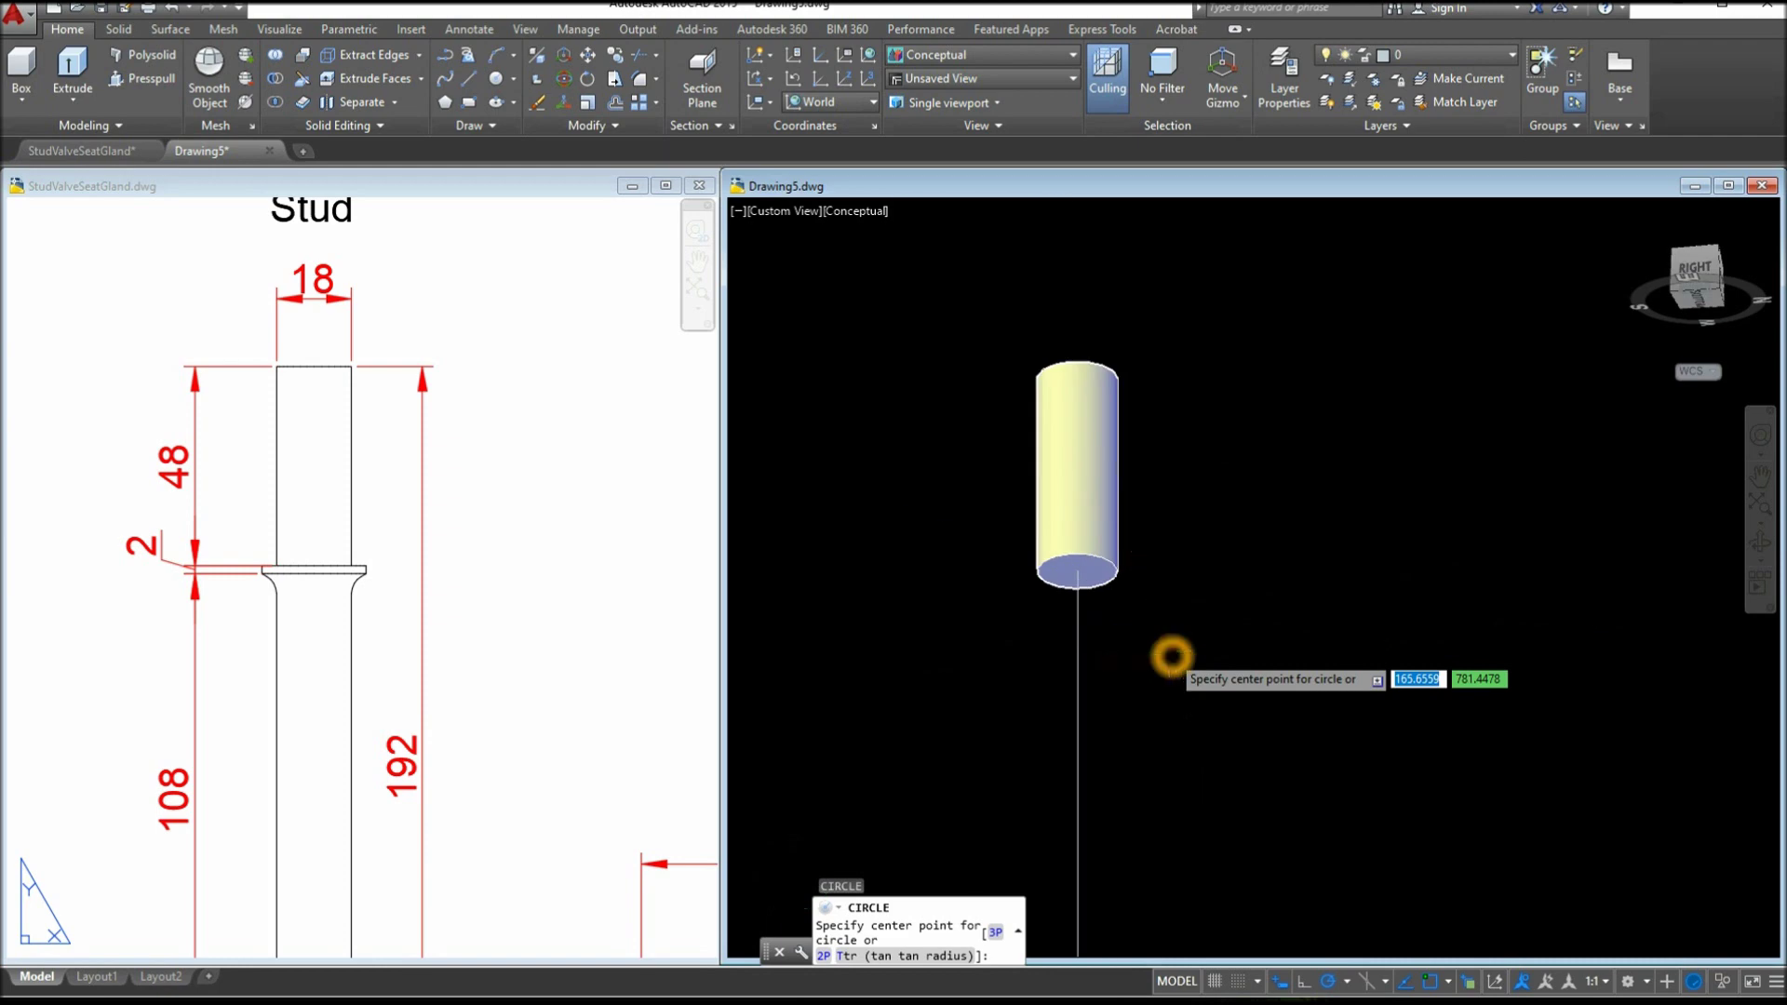
{"action": "left_click", "coordinate": [1008, 502]}
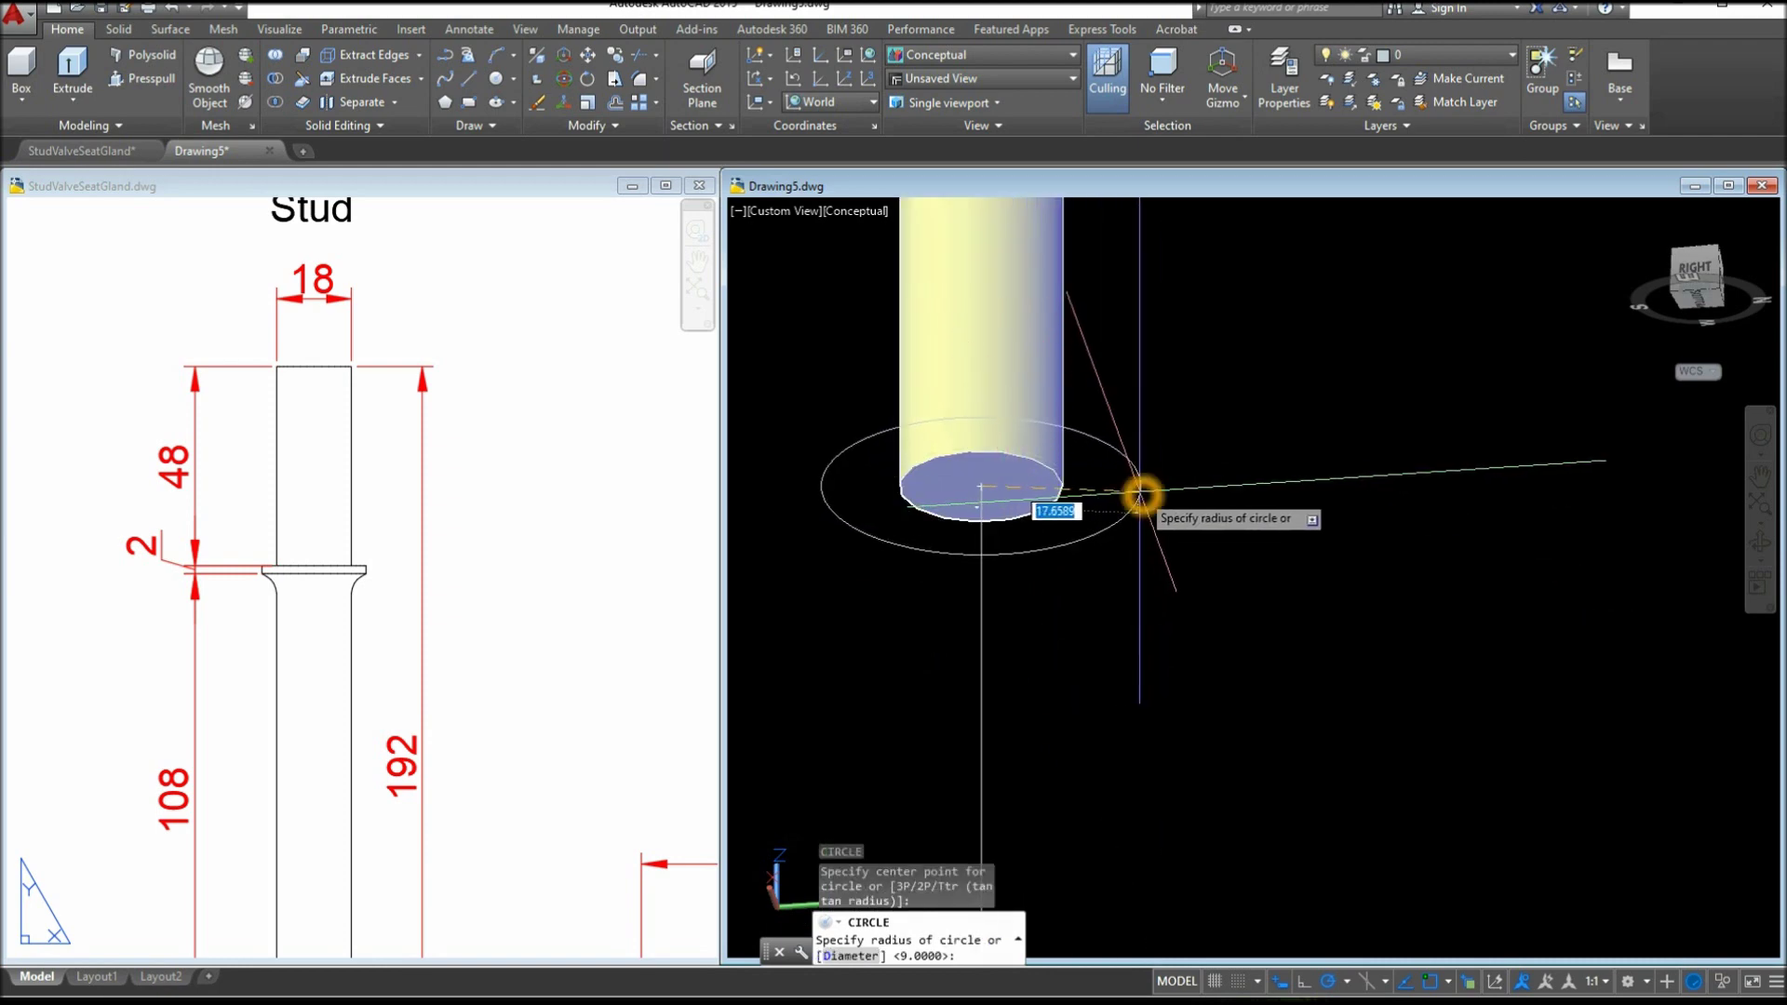
{"action": "key", "text": "Escape"}
Switch to the StudValveSeatGland reference and add a linear dimension across the width of the stud's upper collar, placed above it
{"action": "left_click", "coordinate": [639, 666]}
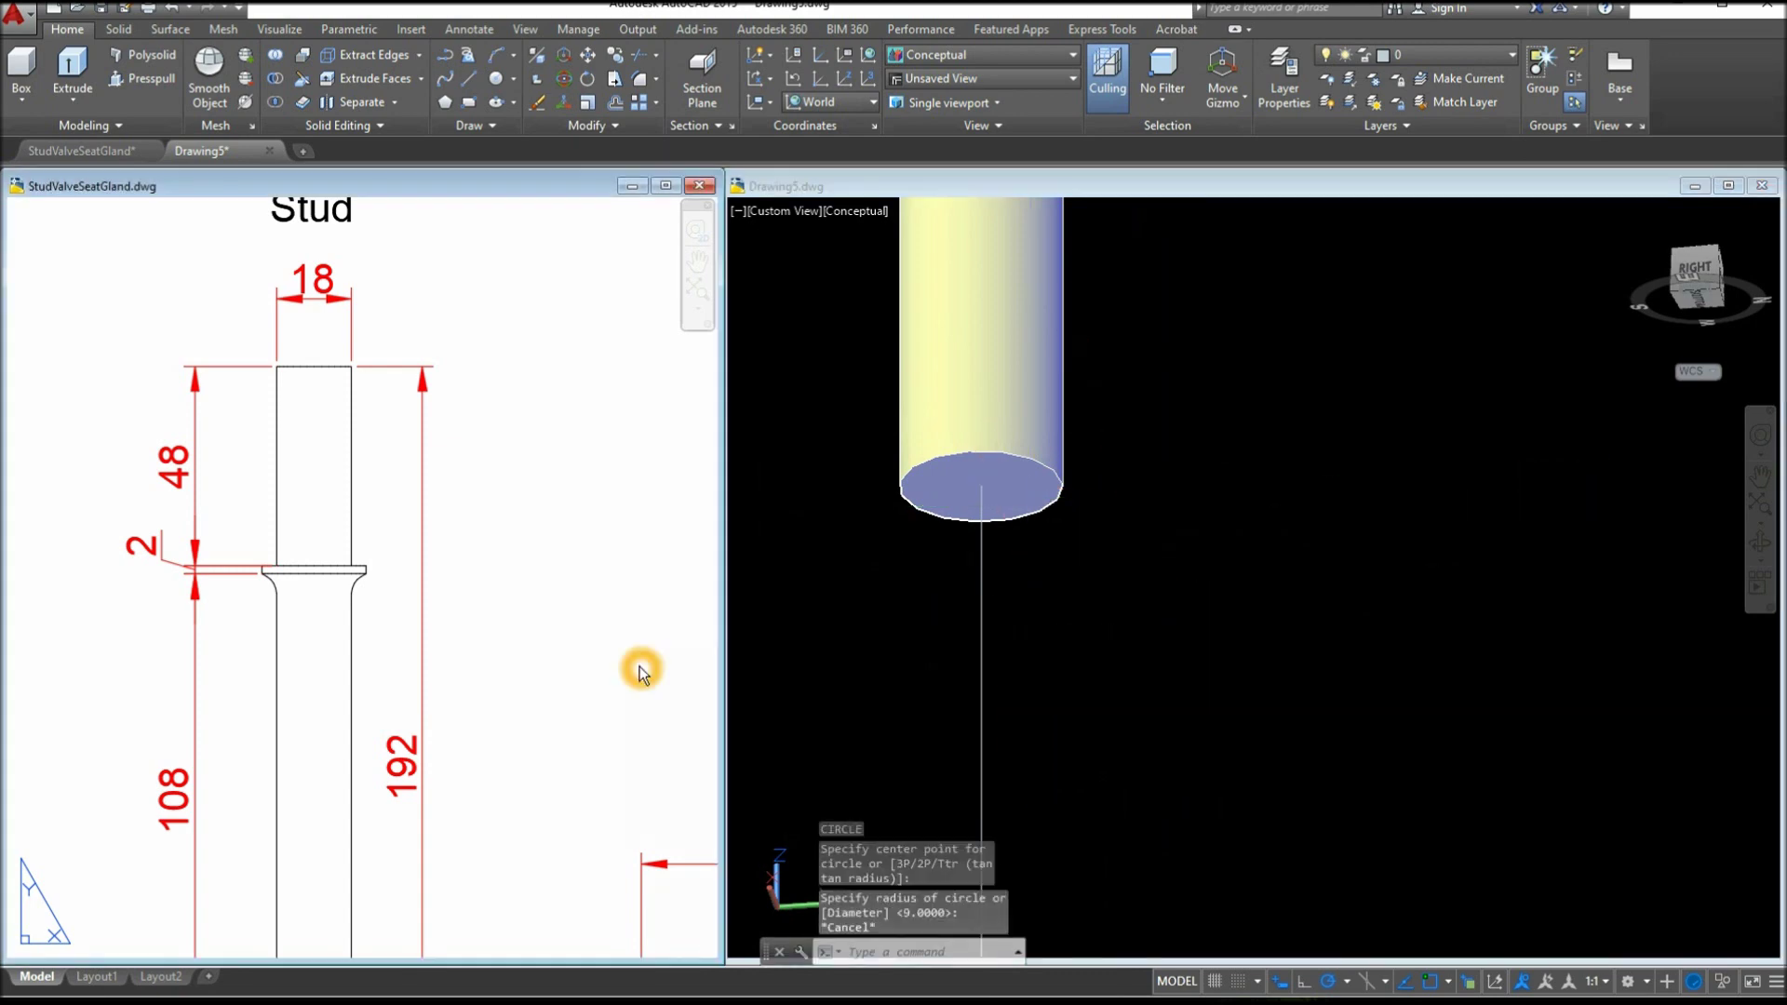
{"action": "scroll", "coordinate": [640, 666], "scroll_direction": "down", "scroll_amount": 4}
{"action": "middle_click_drag", "start_coordinate": [639, 649], "coordinate": [513, 728]}
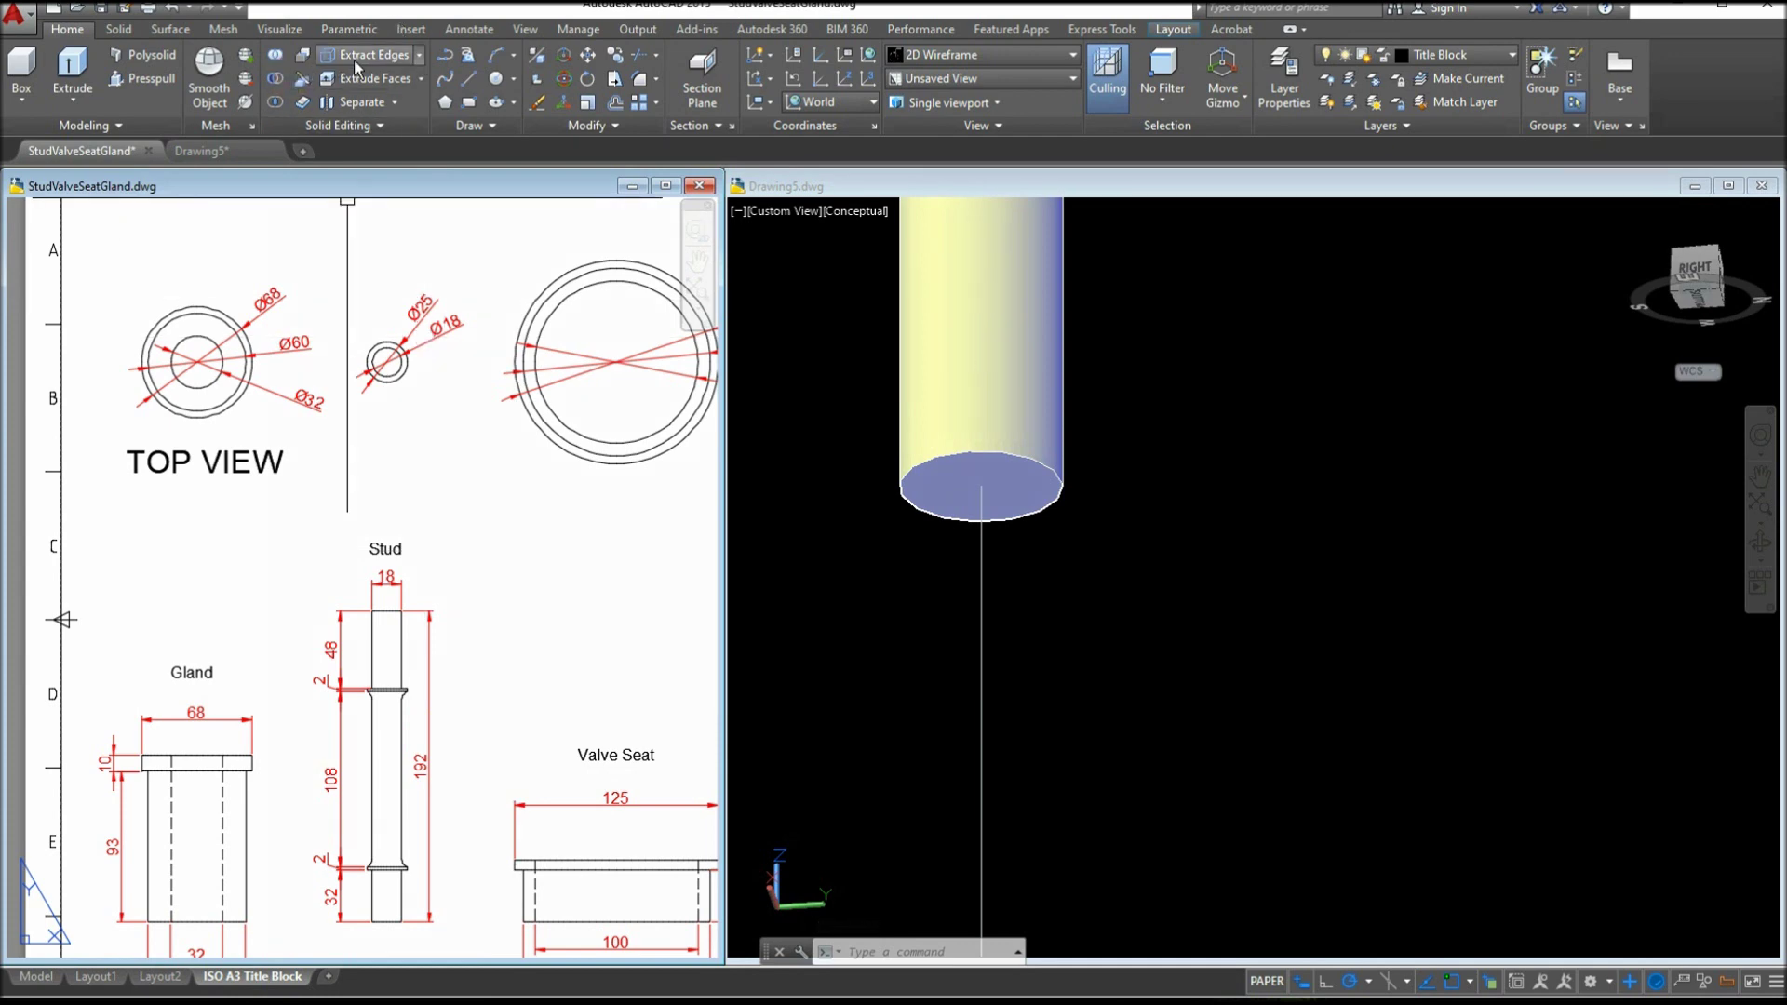
{"action": "left_click", "coordinate": [470, 29]}
{"action": "left_click", "coordinate": [344, 99]}
{"action": "left_click", "coordinate": [391, 135]}
{"action": "scroll", "coordinate": [379, 689], "scroll_direction": "up", "scroll_amount": 8}
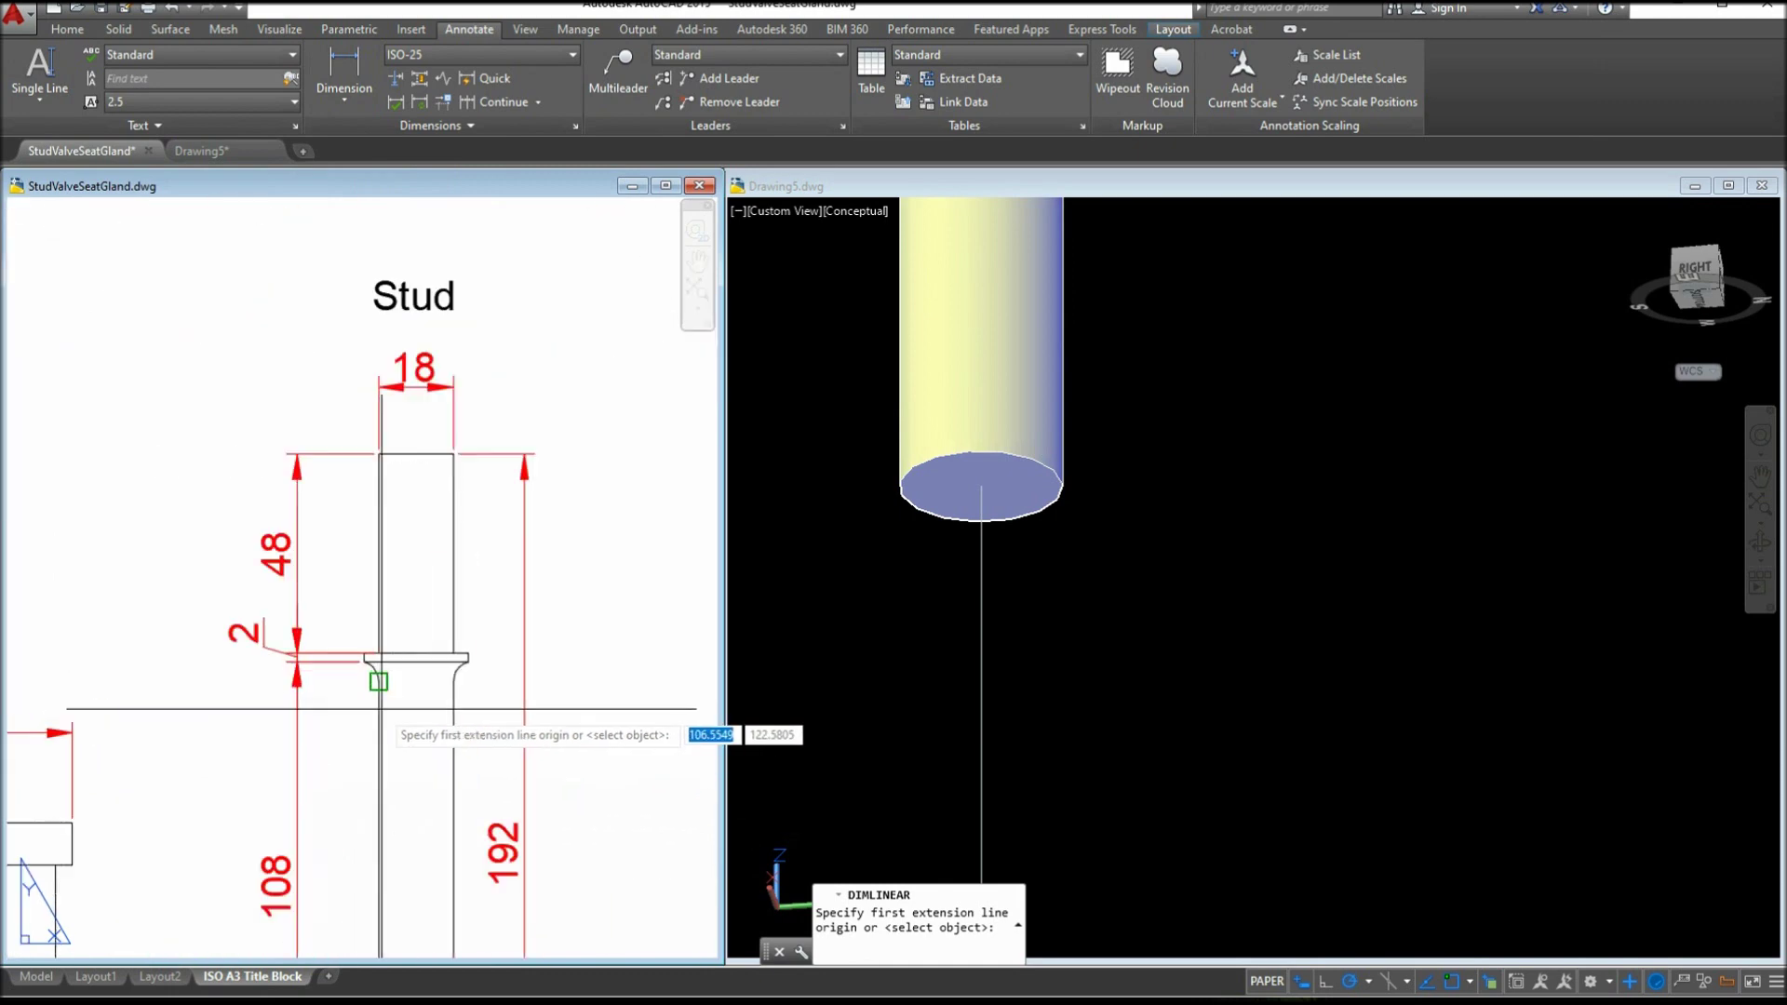
{"action": "left_click", "coordinate": [302, 656]}
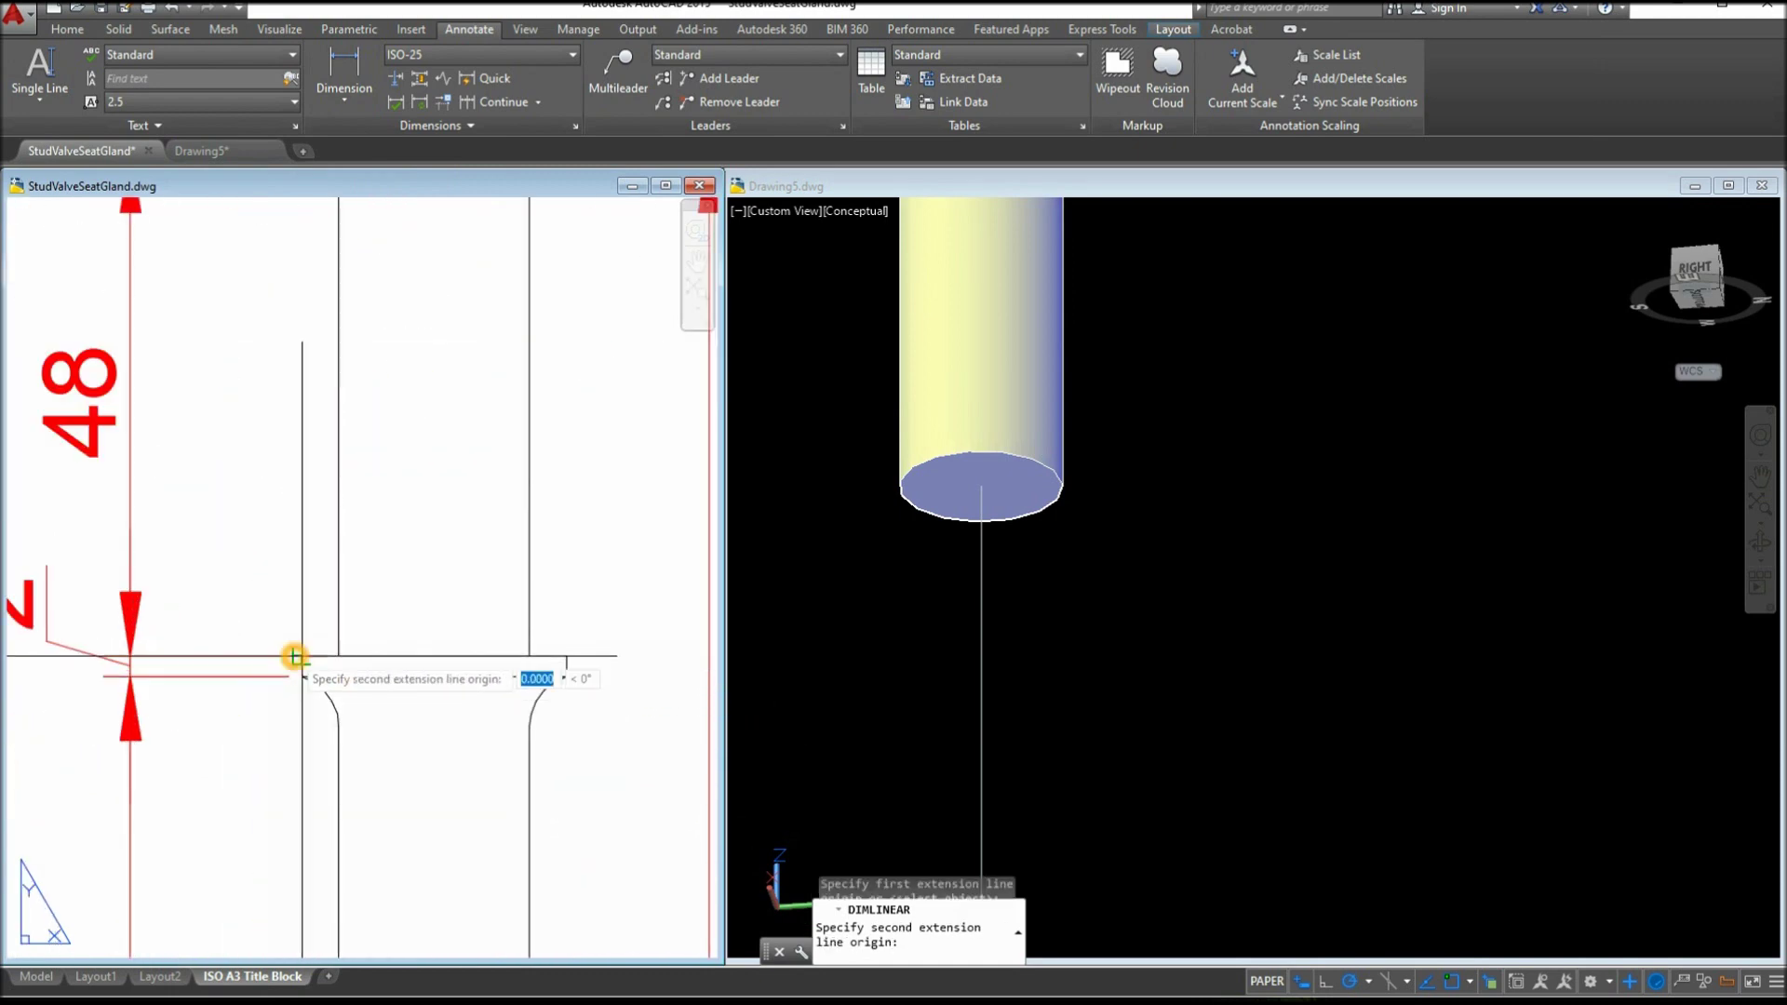
{"action": "left_click", "coordinate": [565, 656]}
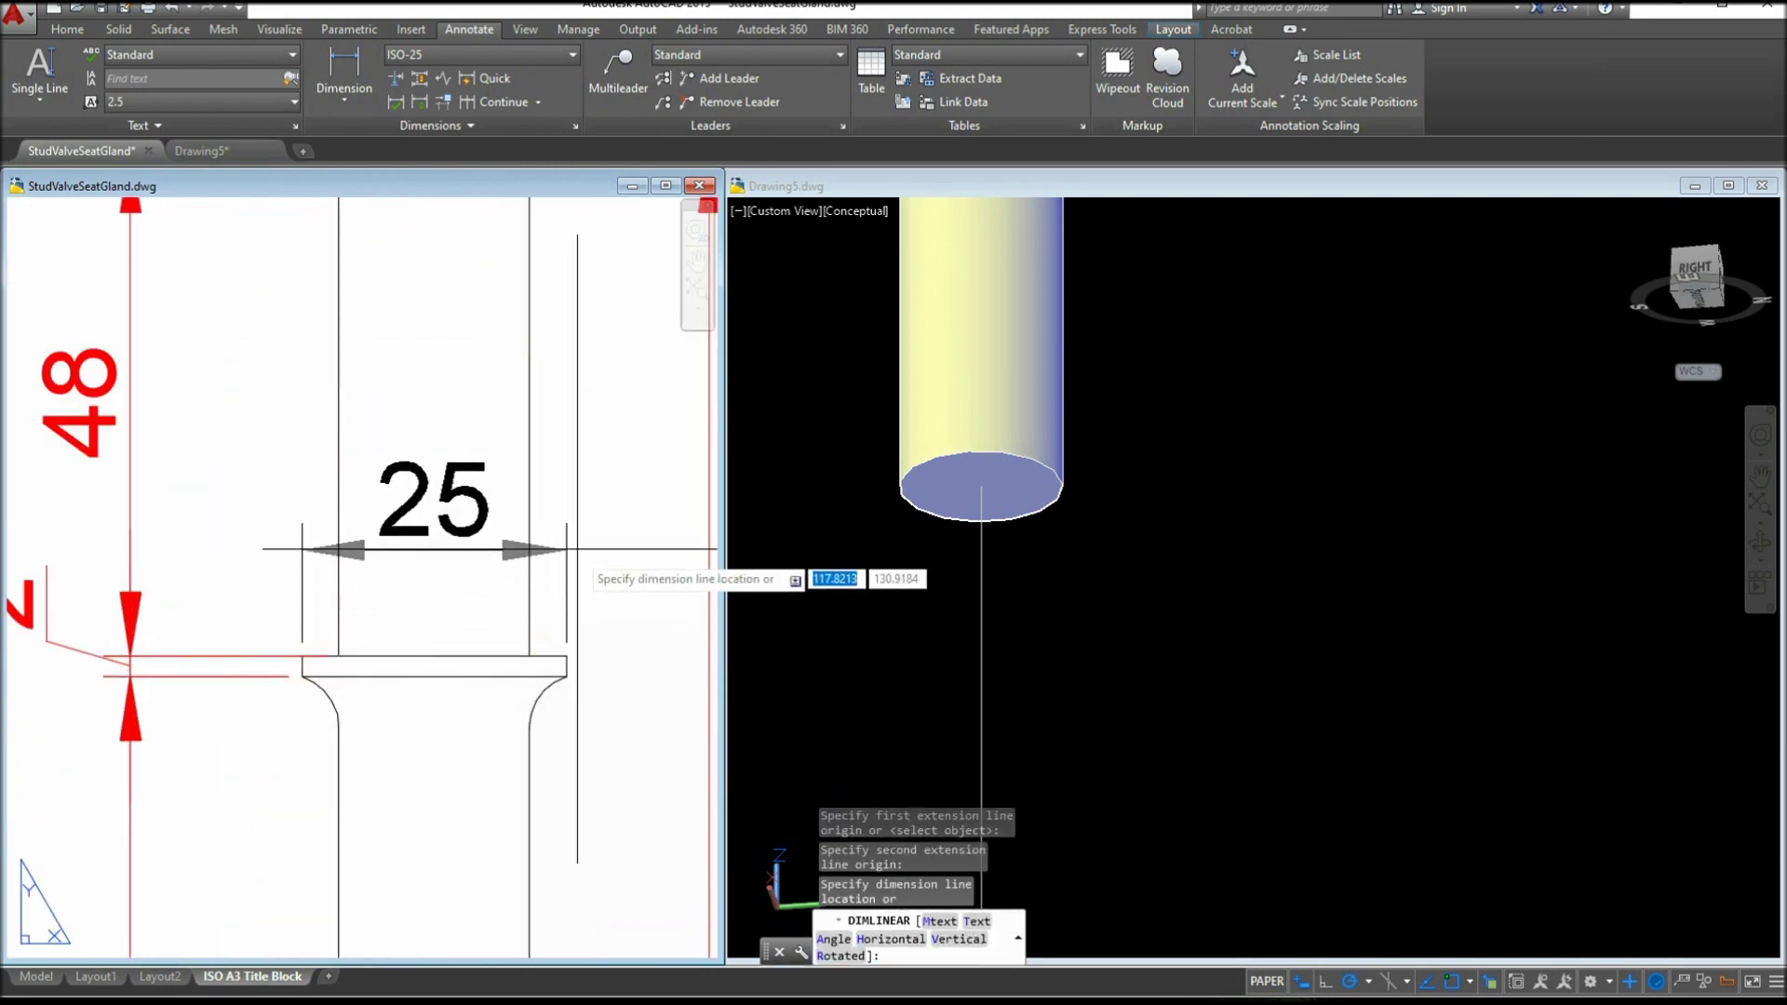
{"action": "left_click", "coordinate": [590, 503]}
{"action": "left_click", "coordinate": [426, 467]}
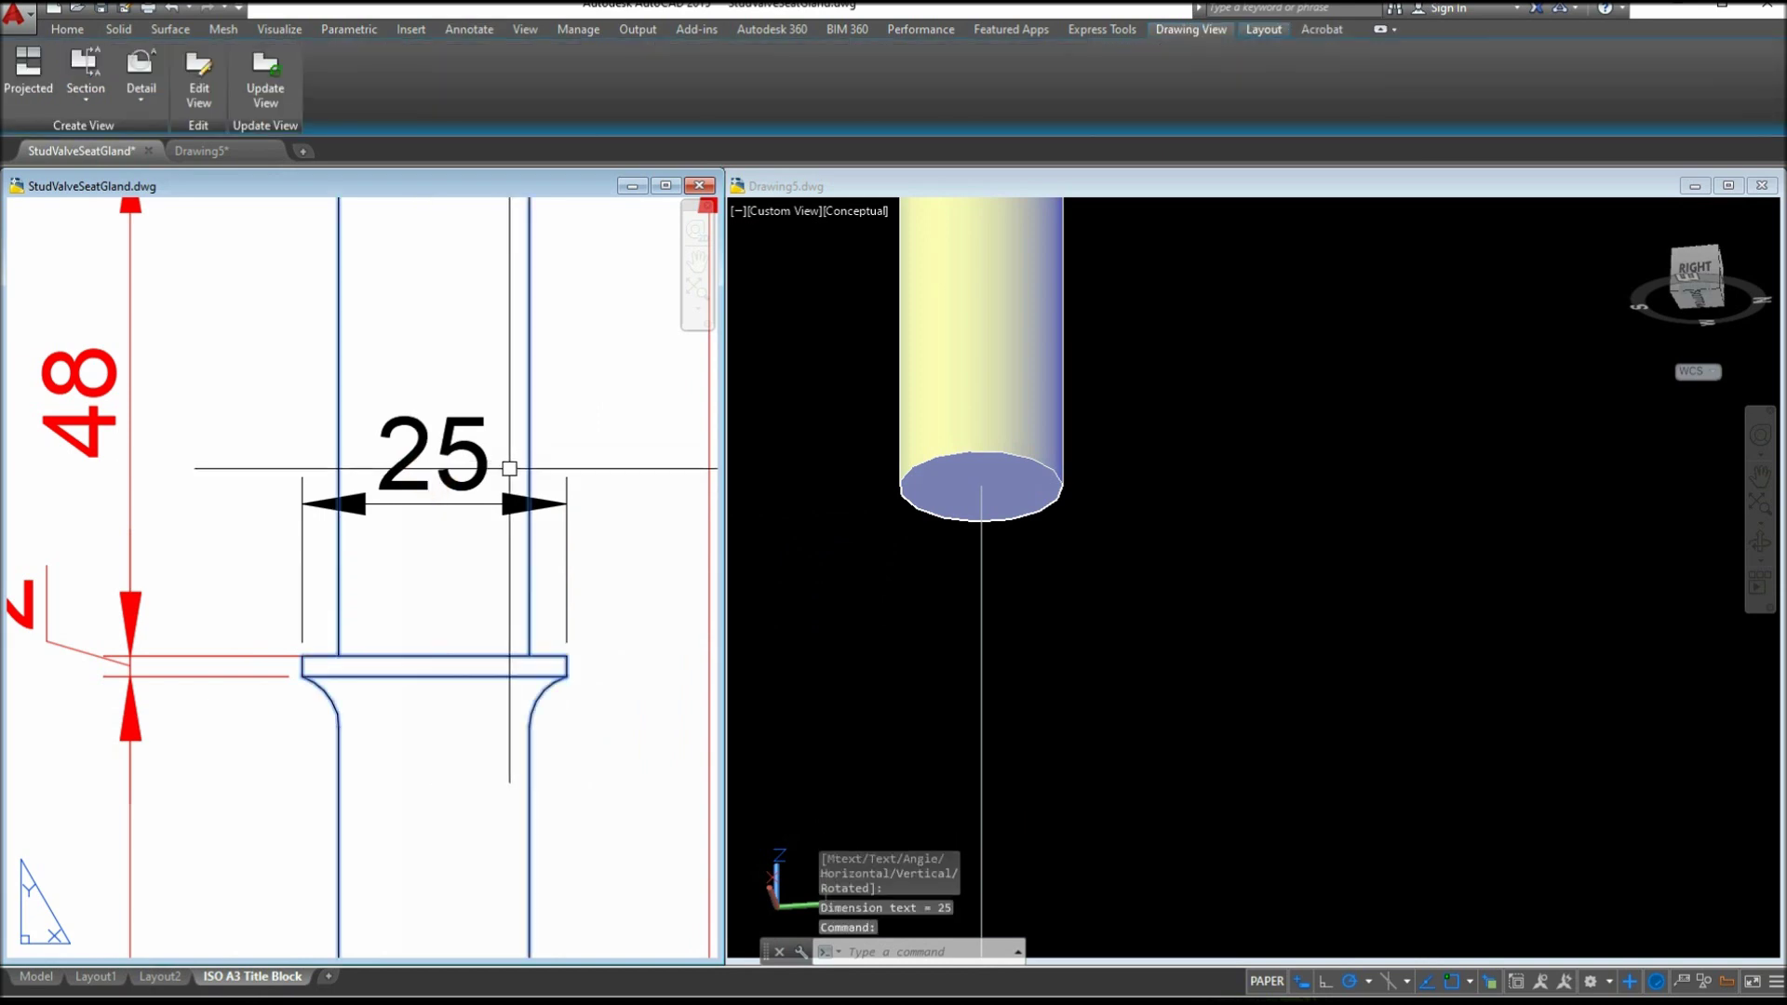
{"action": "key", "text": "Escape"}
{"action": "left_click", "coordinate": [565, 504]}
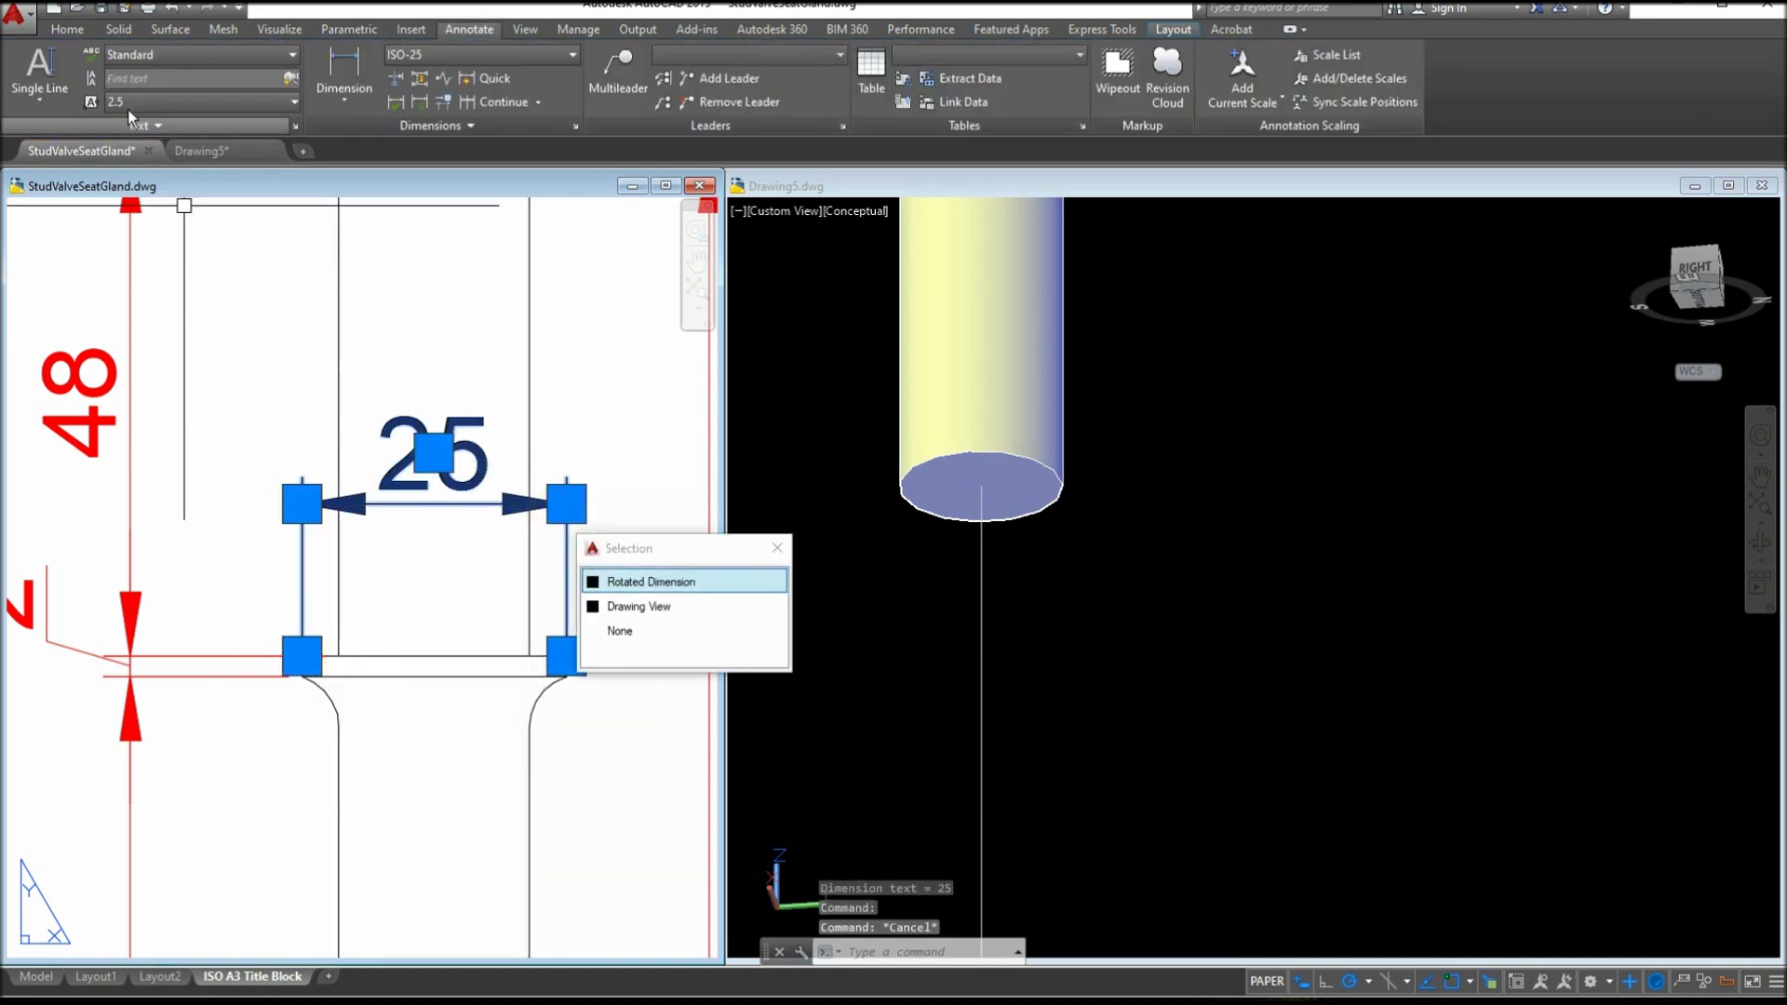
{"action": "key", "text": "Escape"}
{"action": "left_click", "coordinate": [56, 10]}
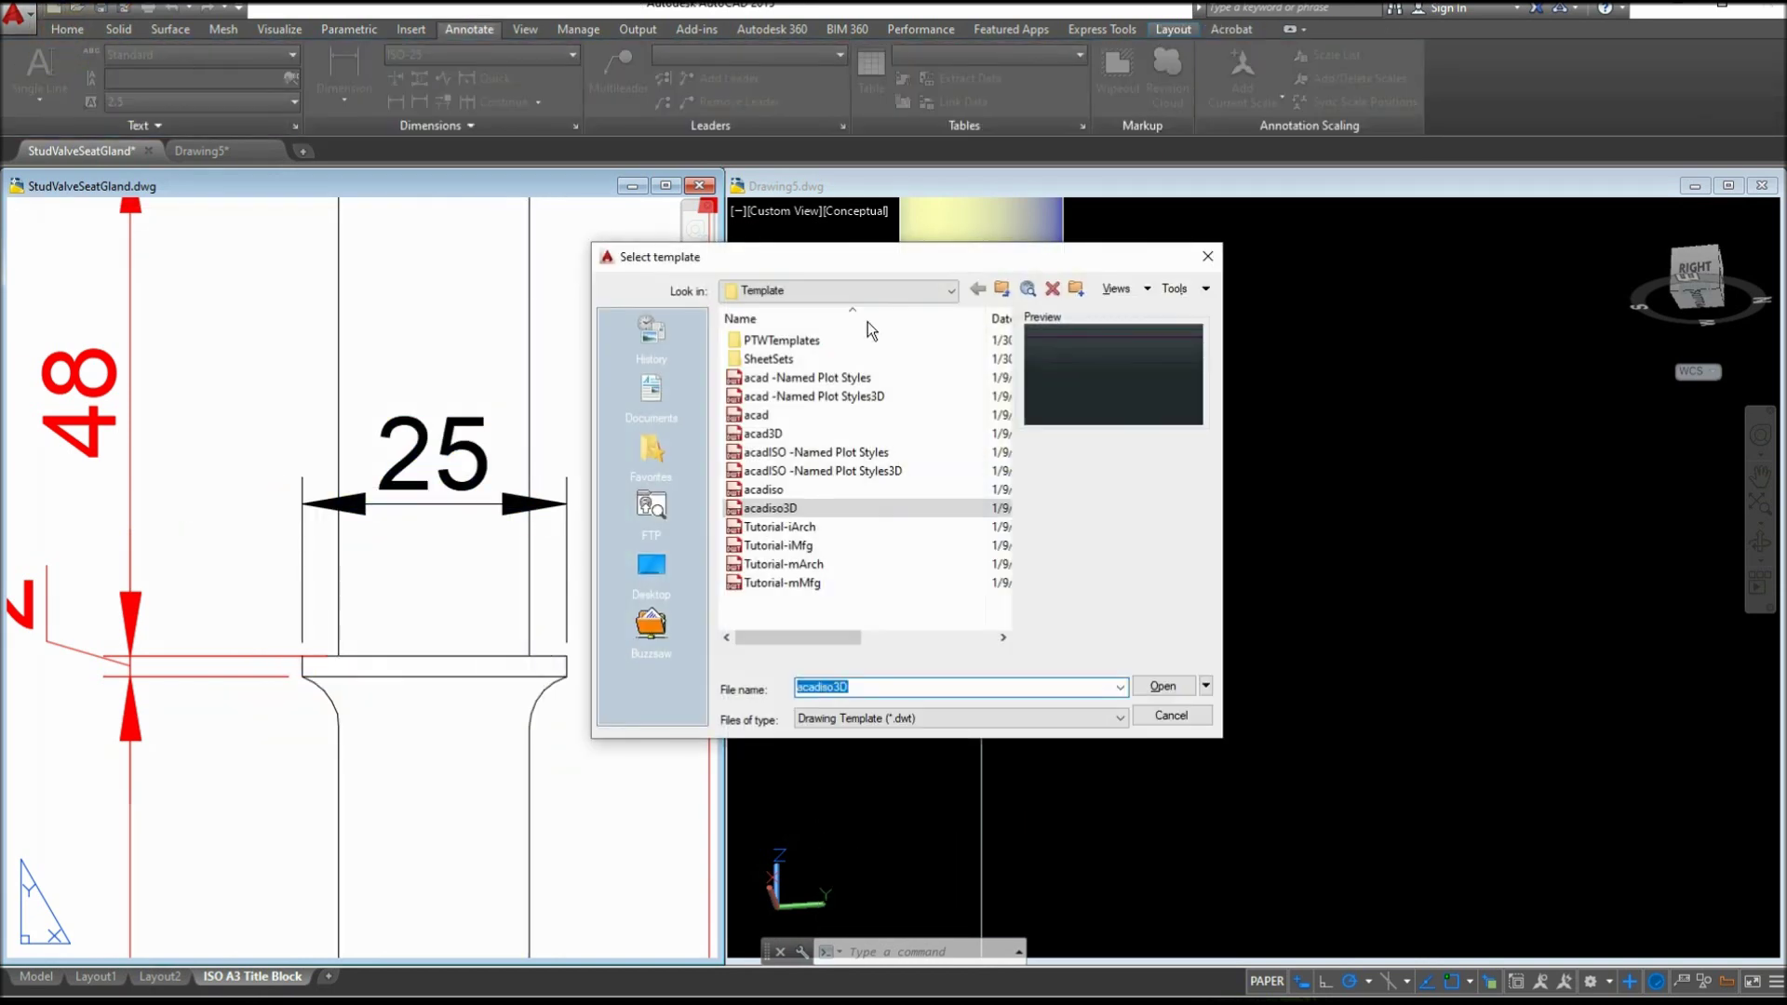
{"action": "left_click", "coordinate": [1204, 259]}
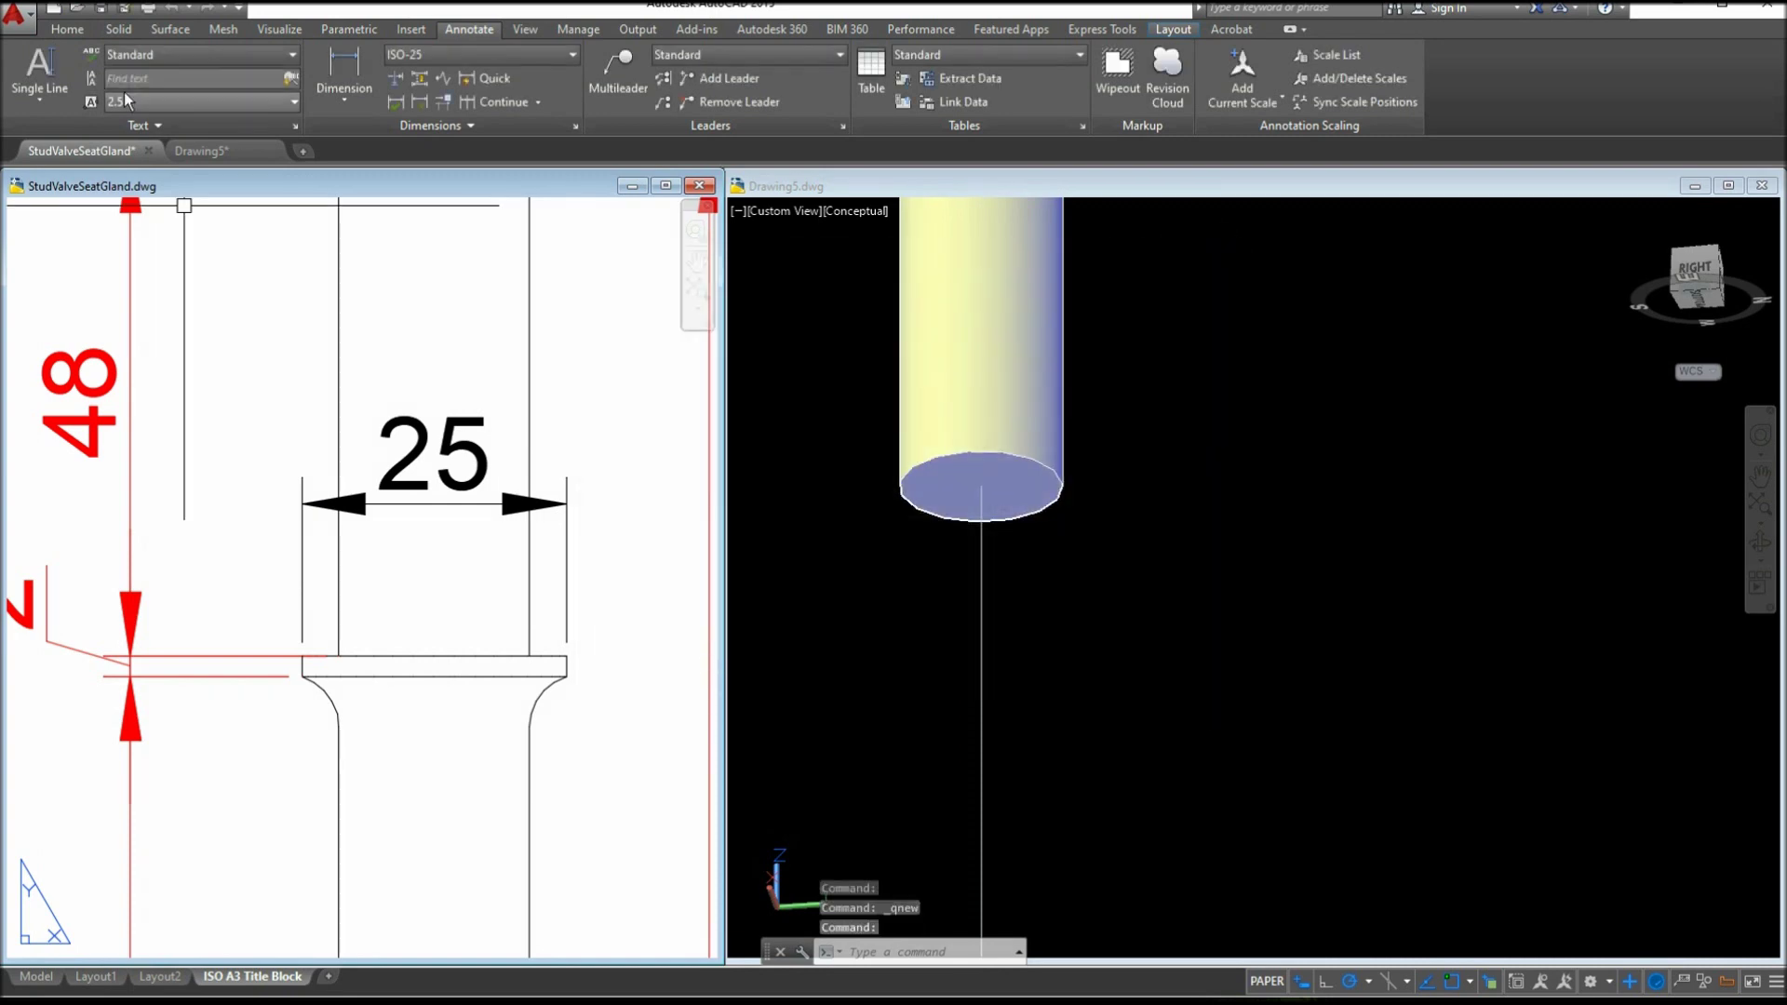
Assign the upper collar's new width dimension to the dim layer
{"action": "left_click", "coordinate": [69, 31]}
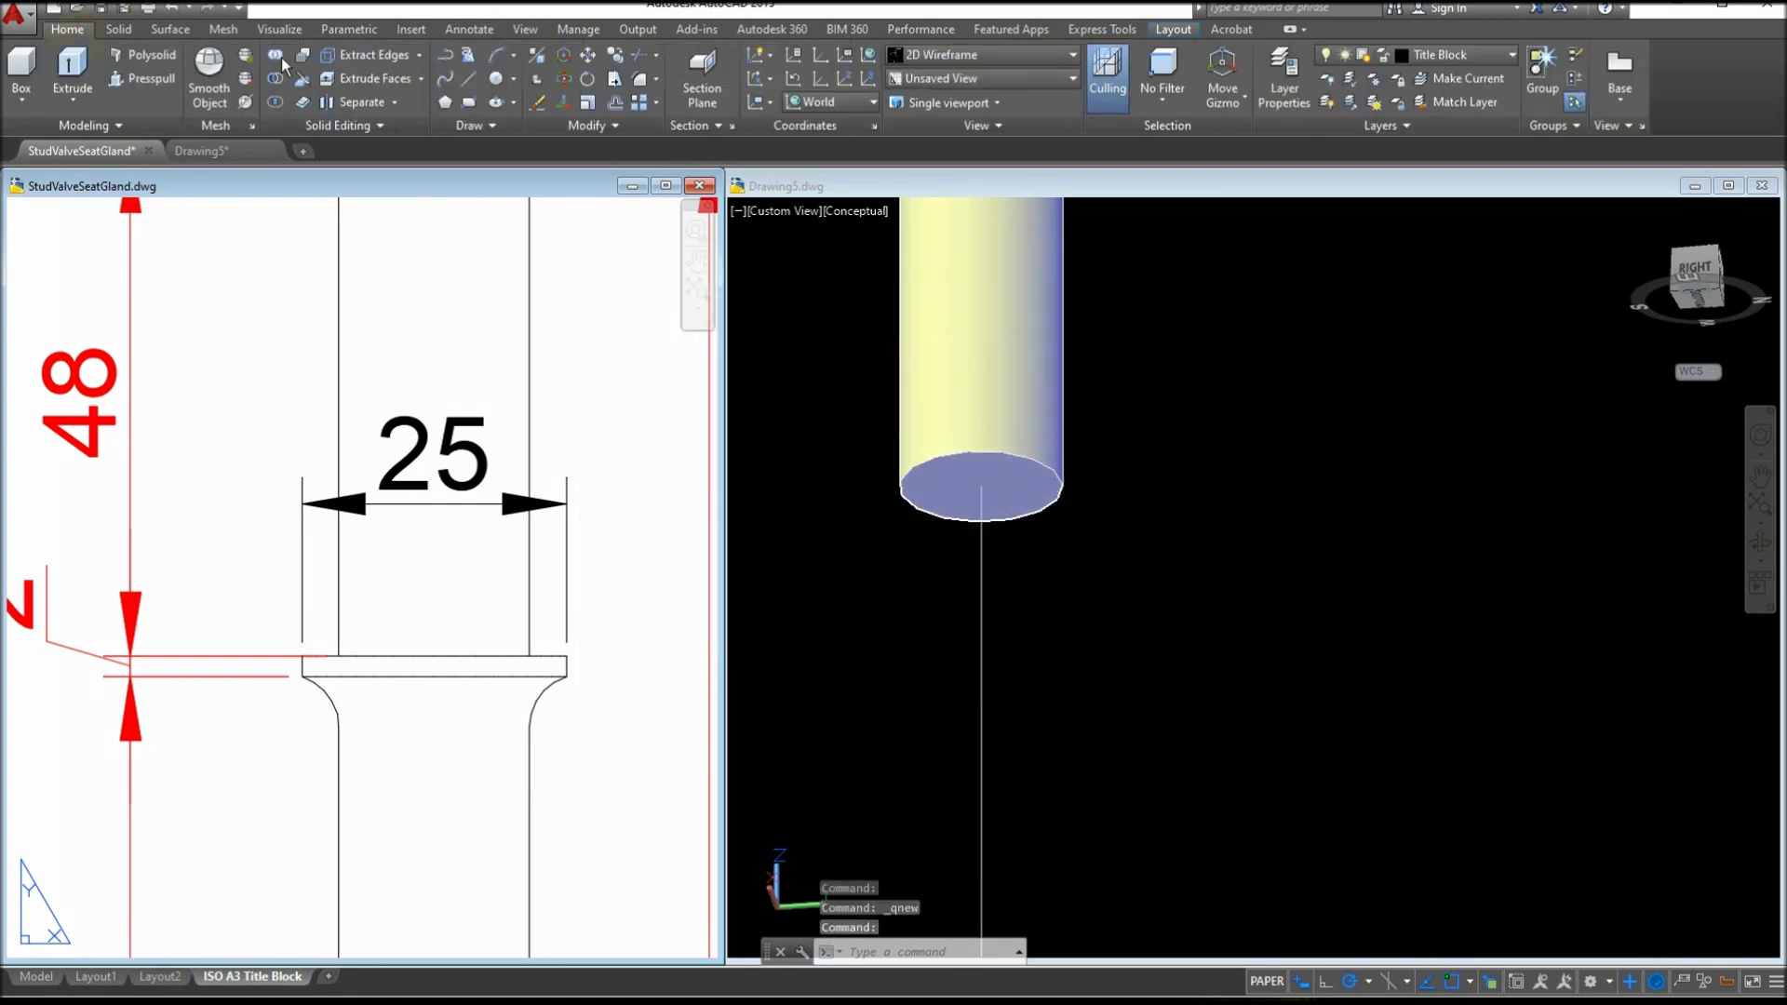
{"action": "left_click", "coordinate": [463, 496]}
{"action": "left_click", "coordinate": [1509, 55]}
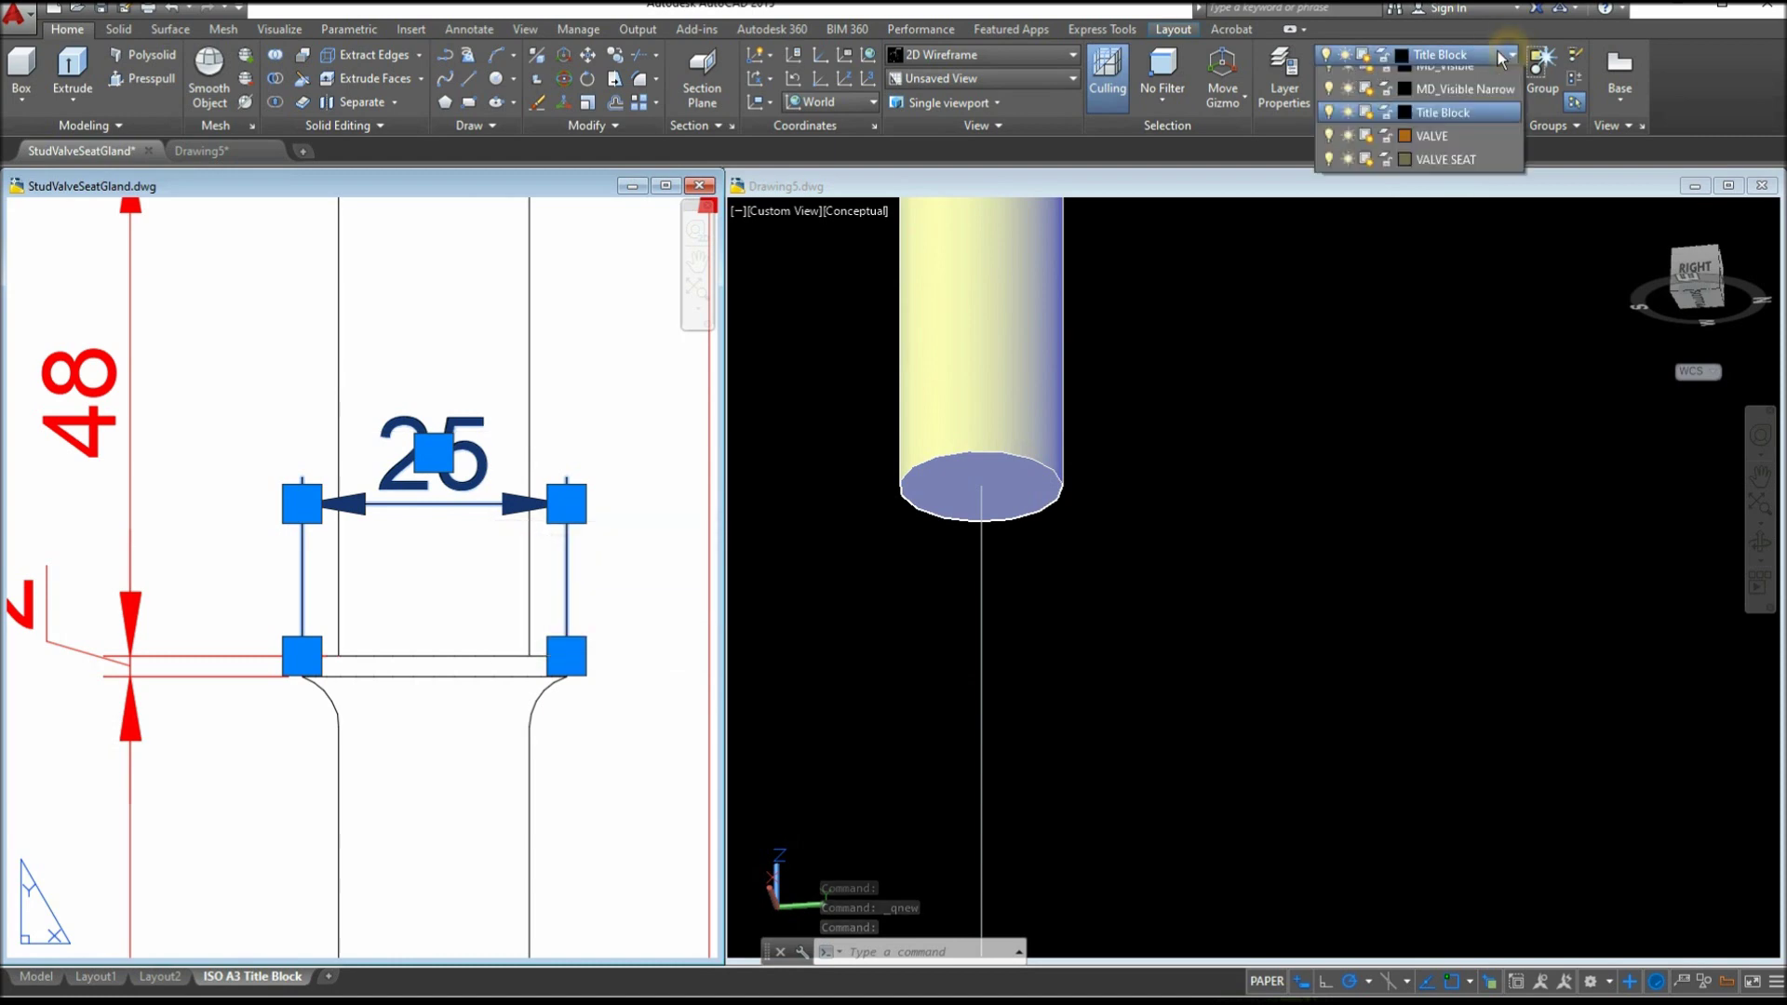
{"action": "left_click", "coordinate": [1440, 170]}
In Drawing5, draw a circle of diameter 25 centred on the bottom face of the stud's upper cylinder
{"action": "left_click", "coordinate": [1272, 400]}
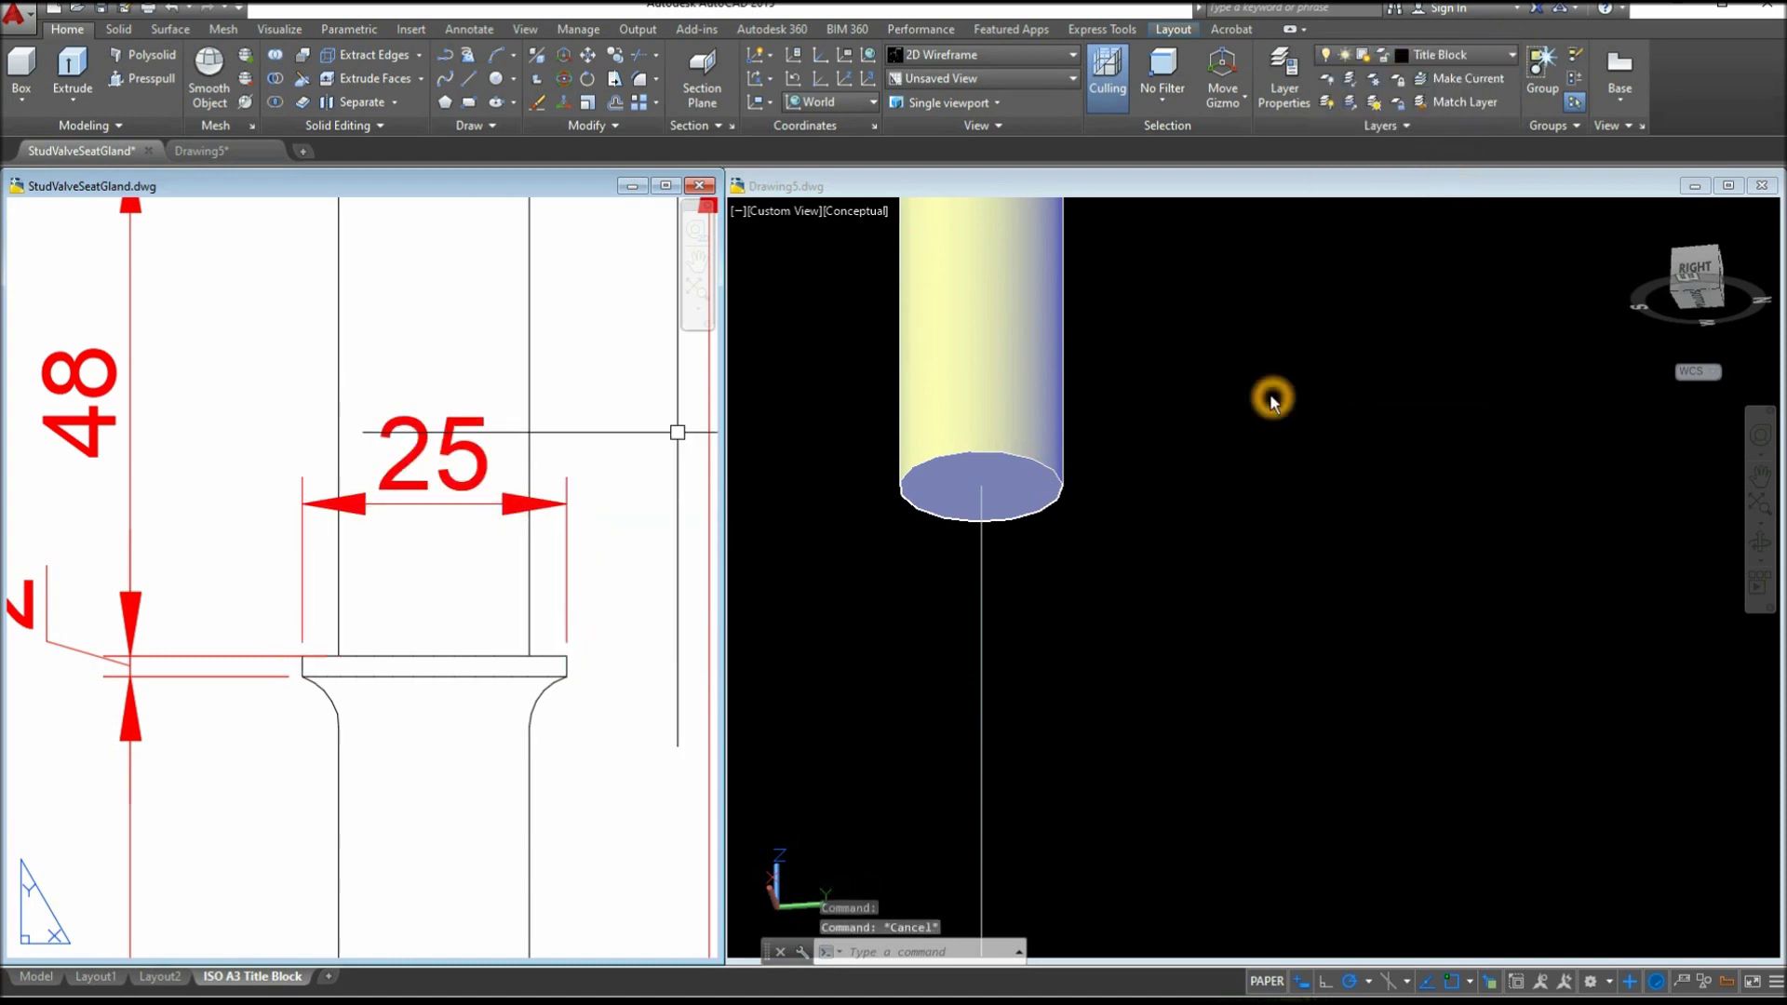
{"action": "scroll", "coordinate": [1254, 410], "scroll_direction": "down", "scroll_amount": 2}
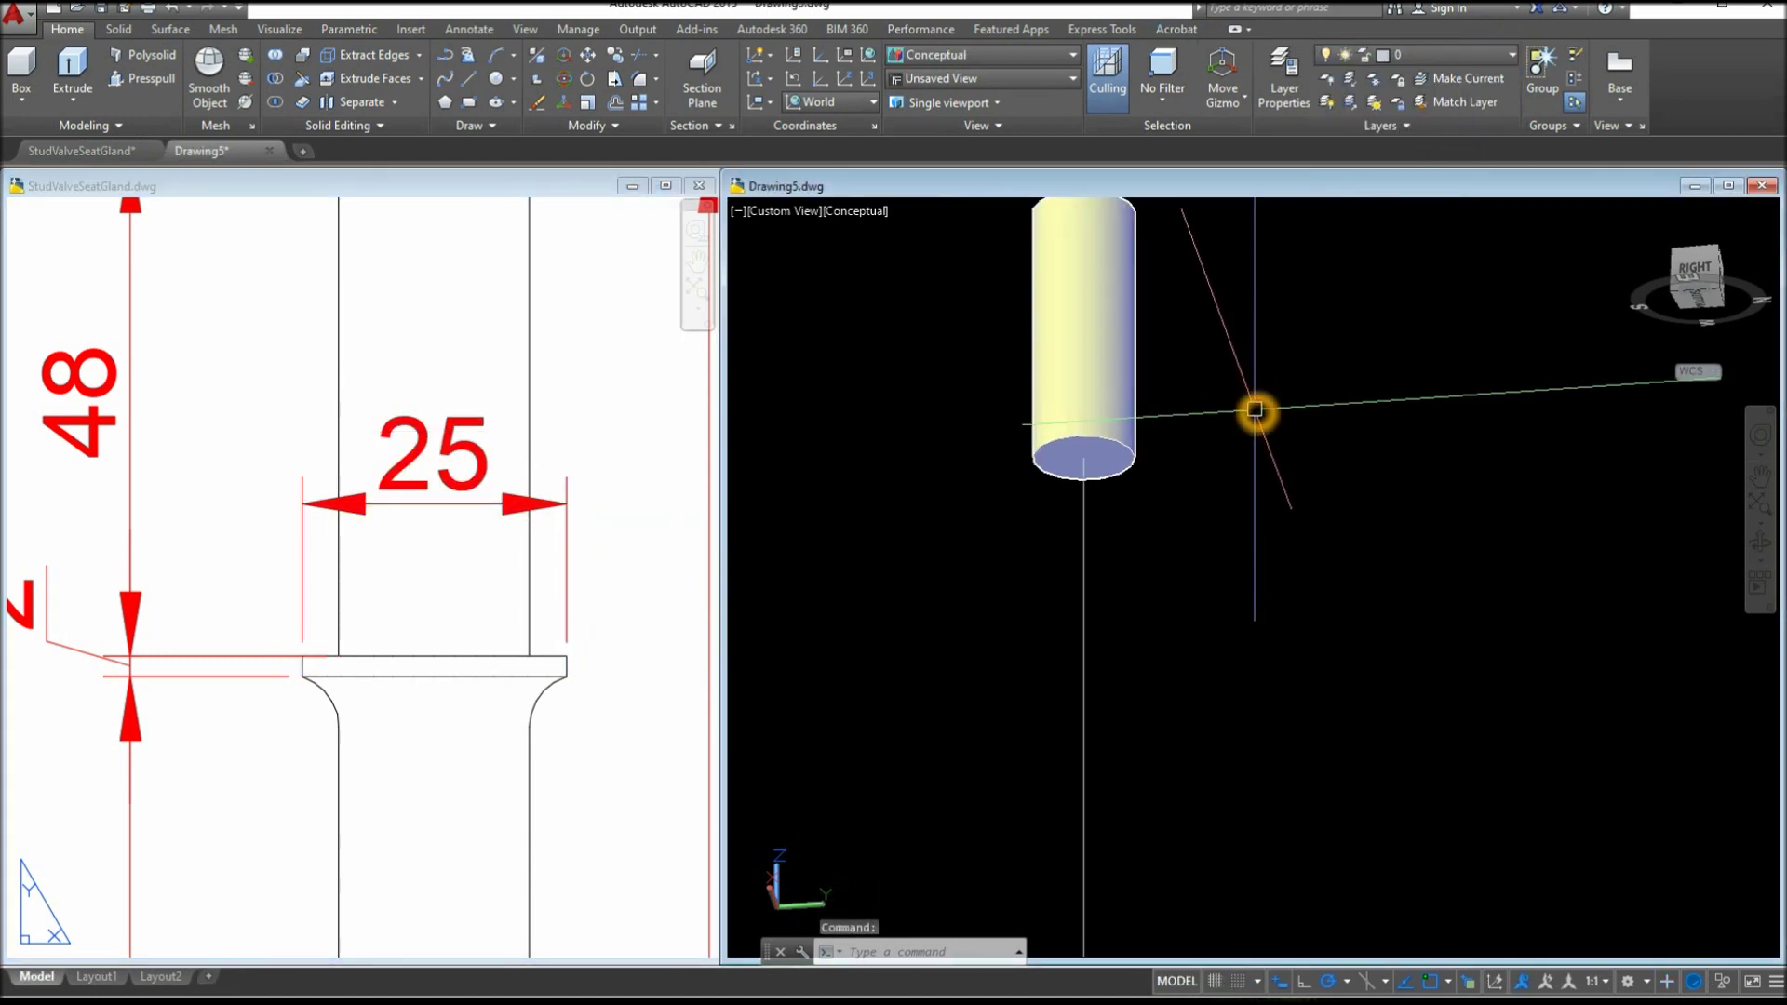
{"action": "key", "text": "Return"}
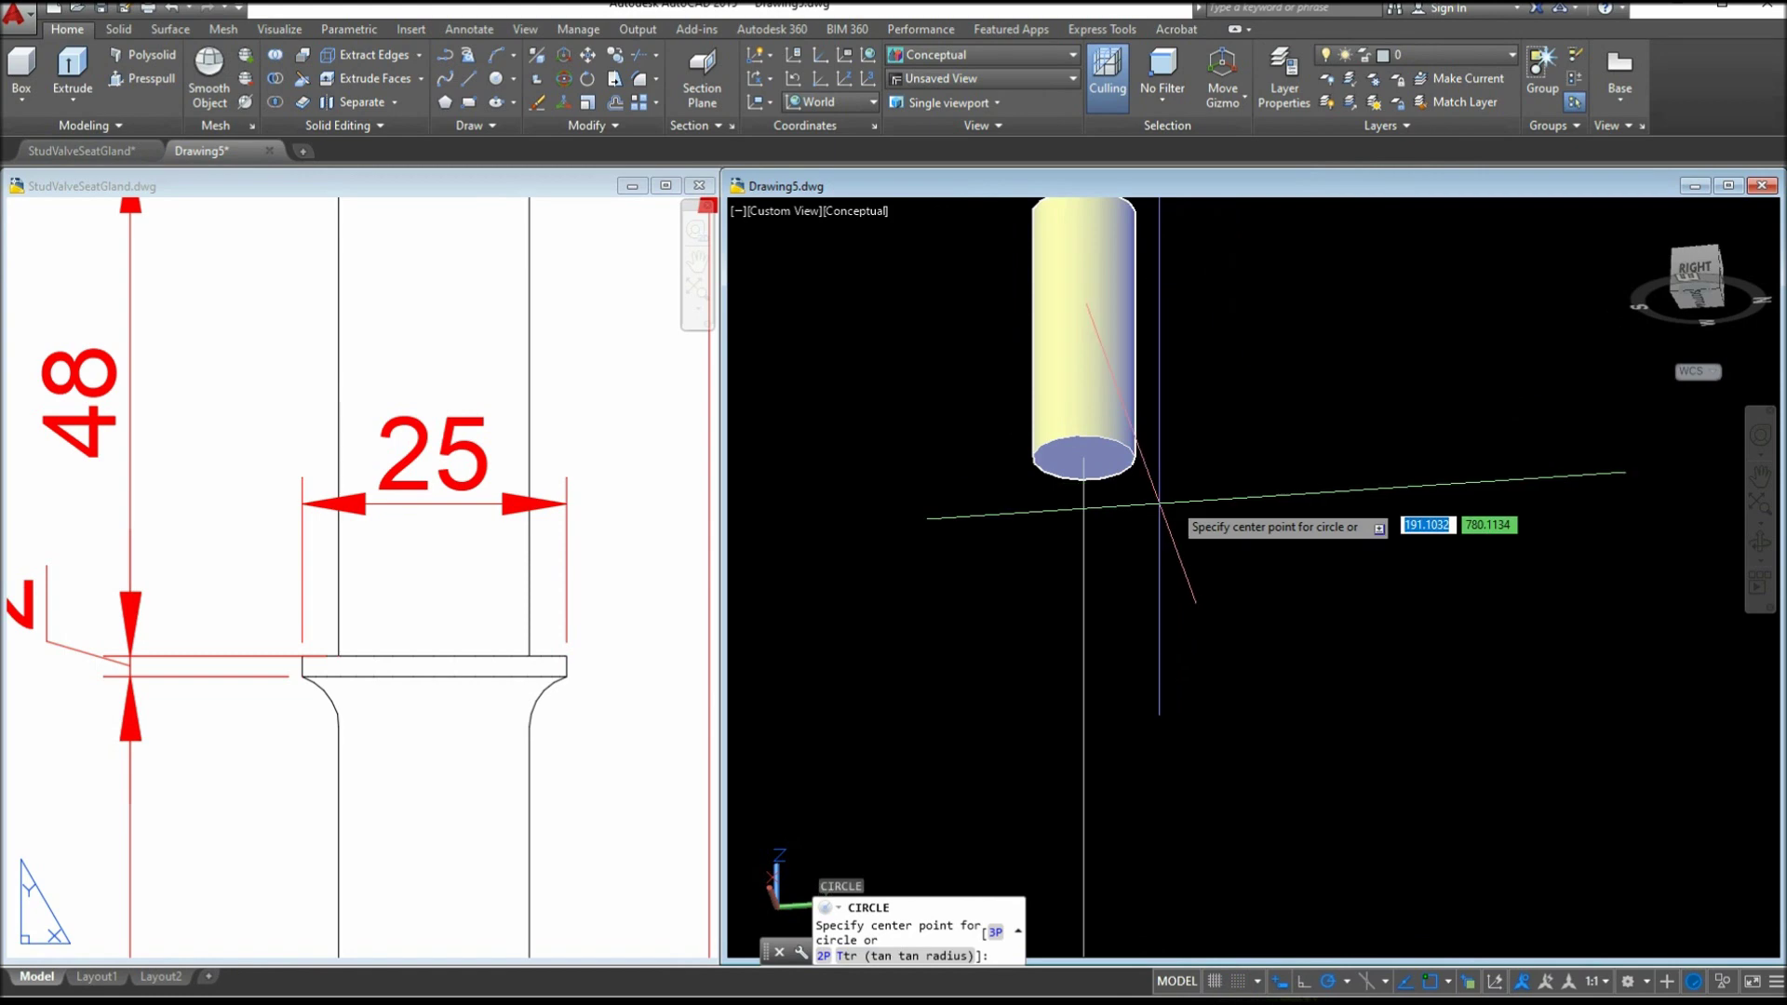
{"action": "right_click", "coordinate": [1083, 456], "text": "shift"}
{"action": "left_click", "coordinate": [1148, 700]}
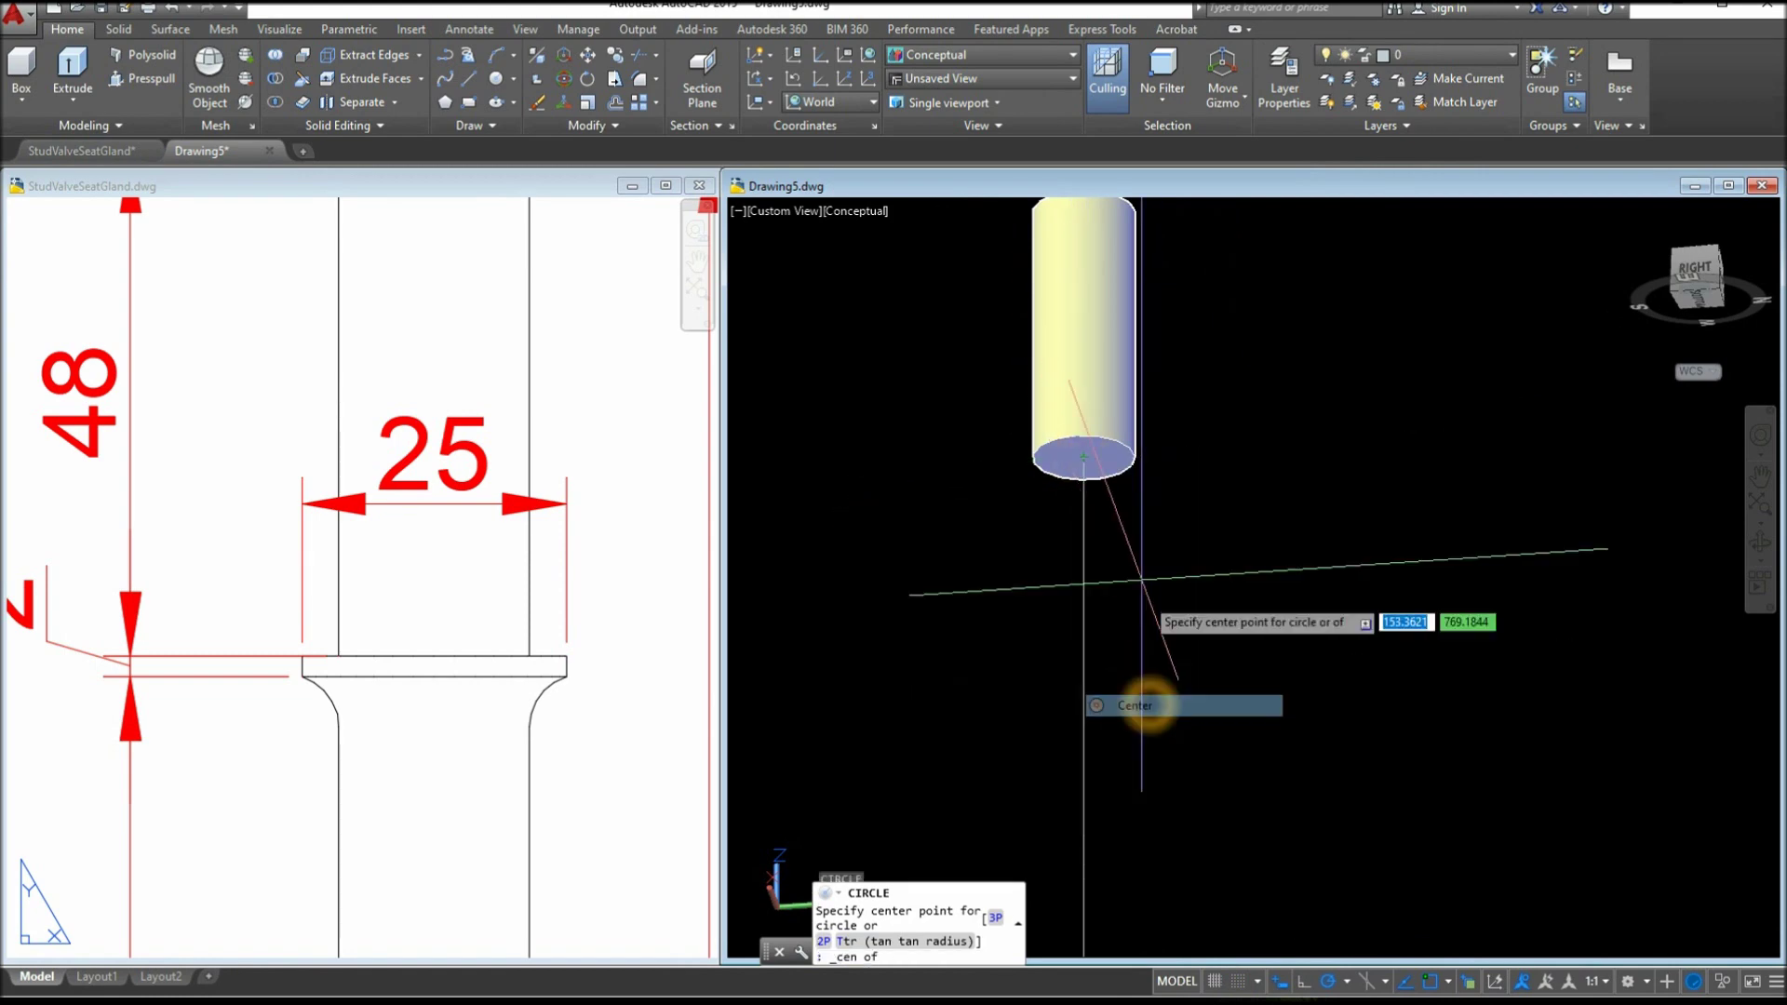
{"action": "left_click", "coordinate": [1117, 483]}
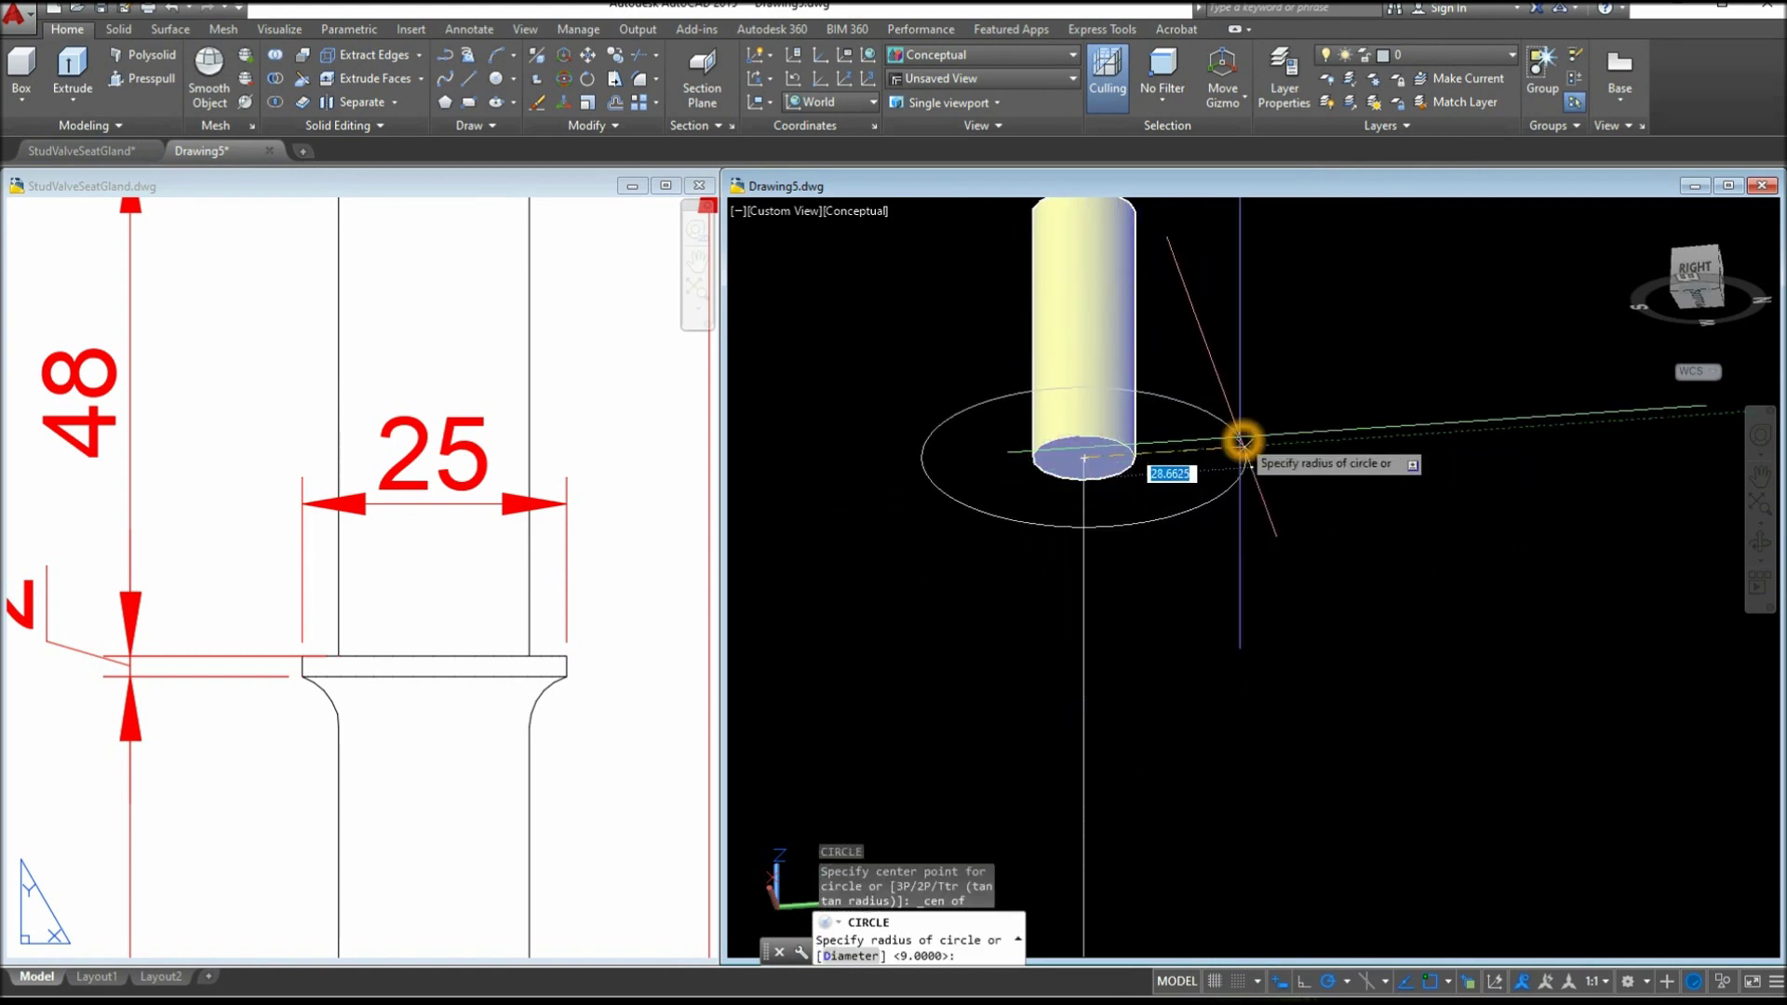
{"action": "key", "text": "Return"}
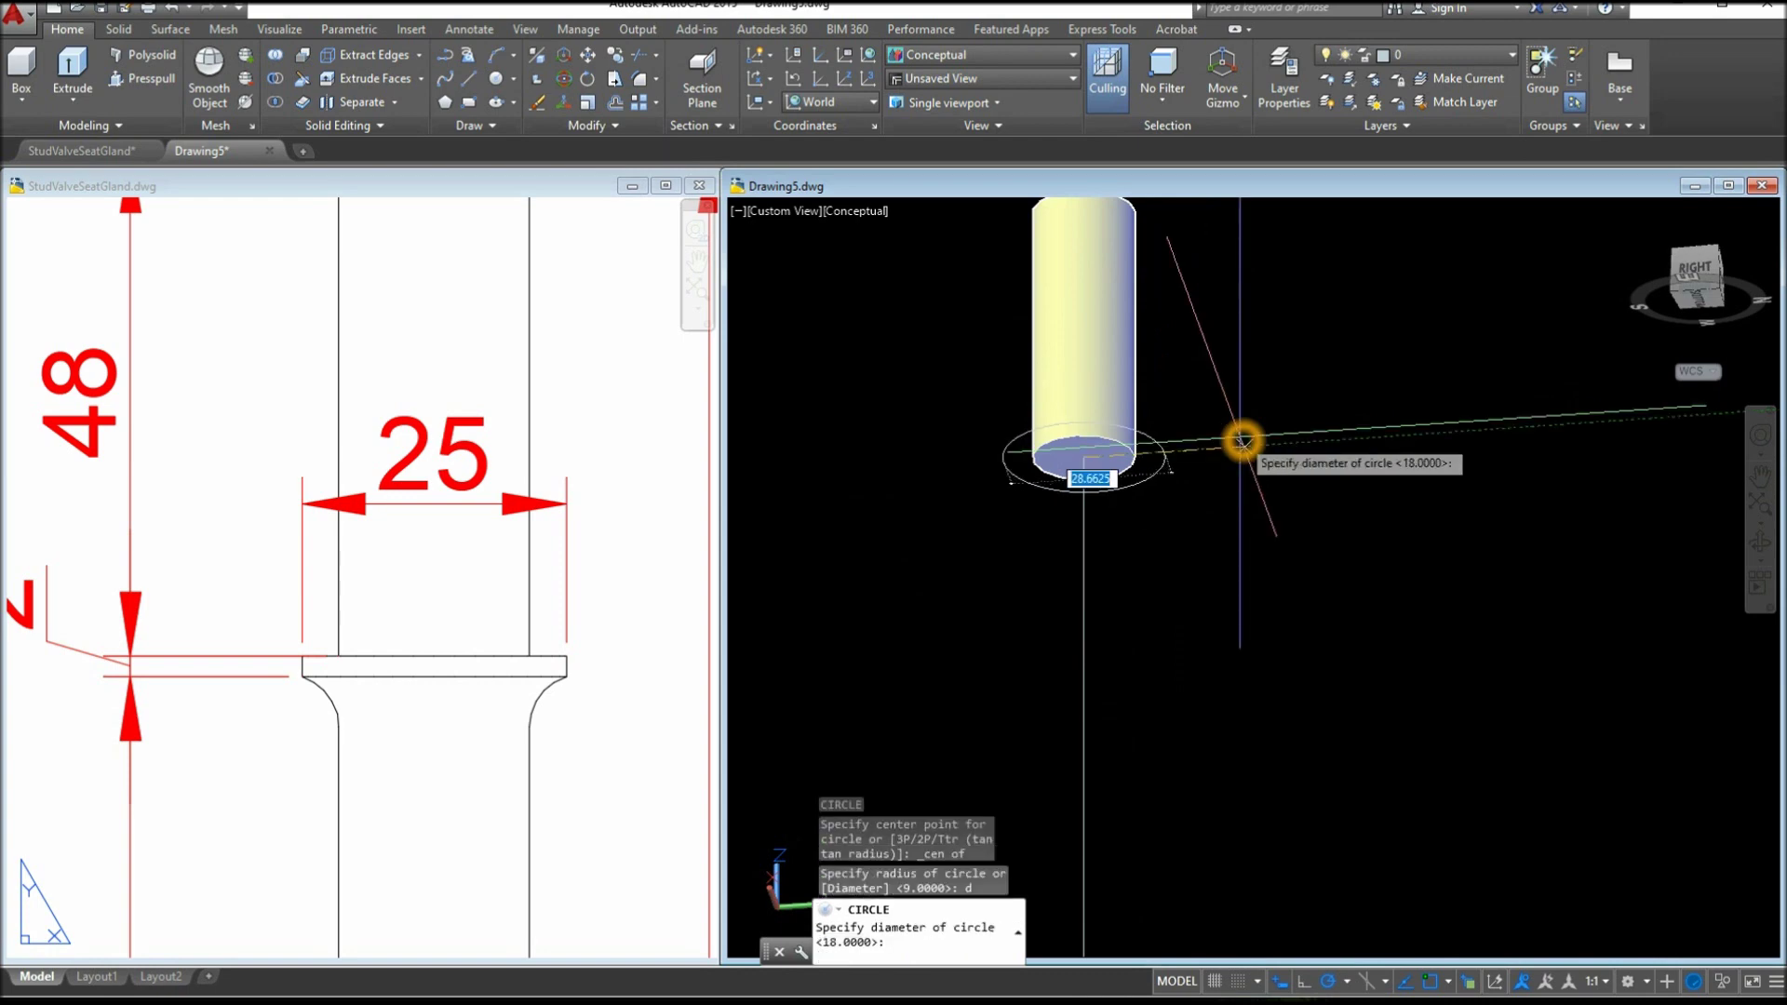
{"action": "key", "text": "Return"}
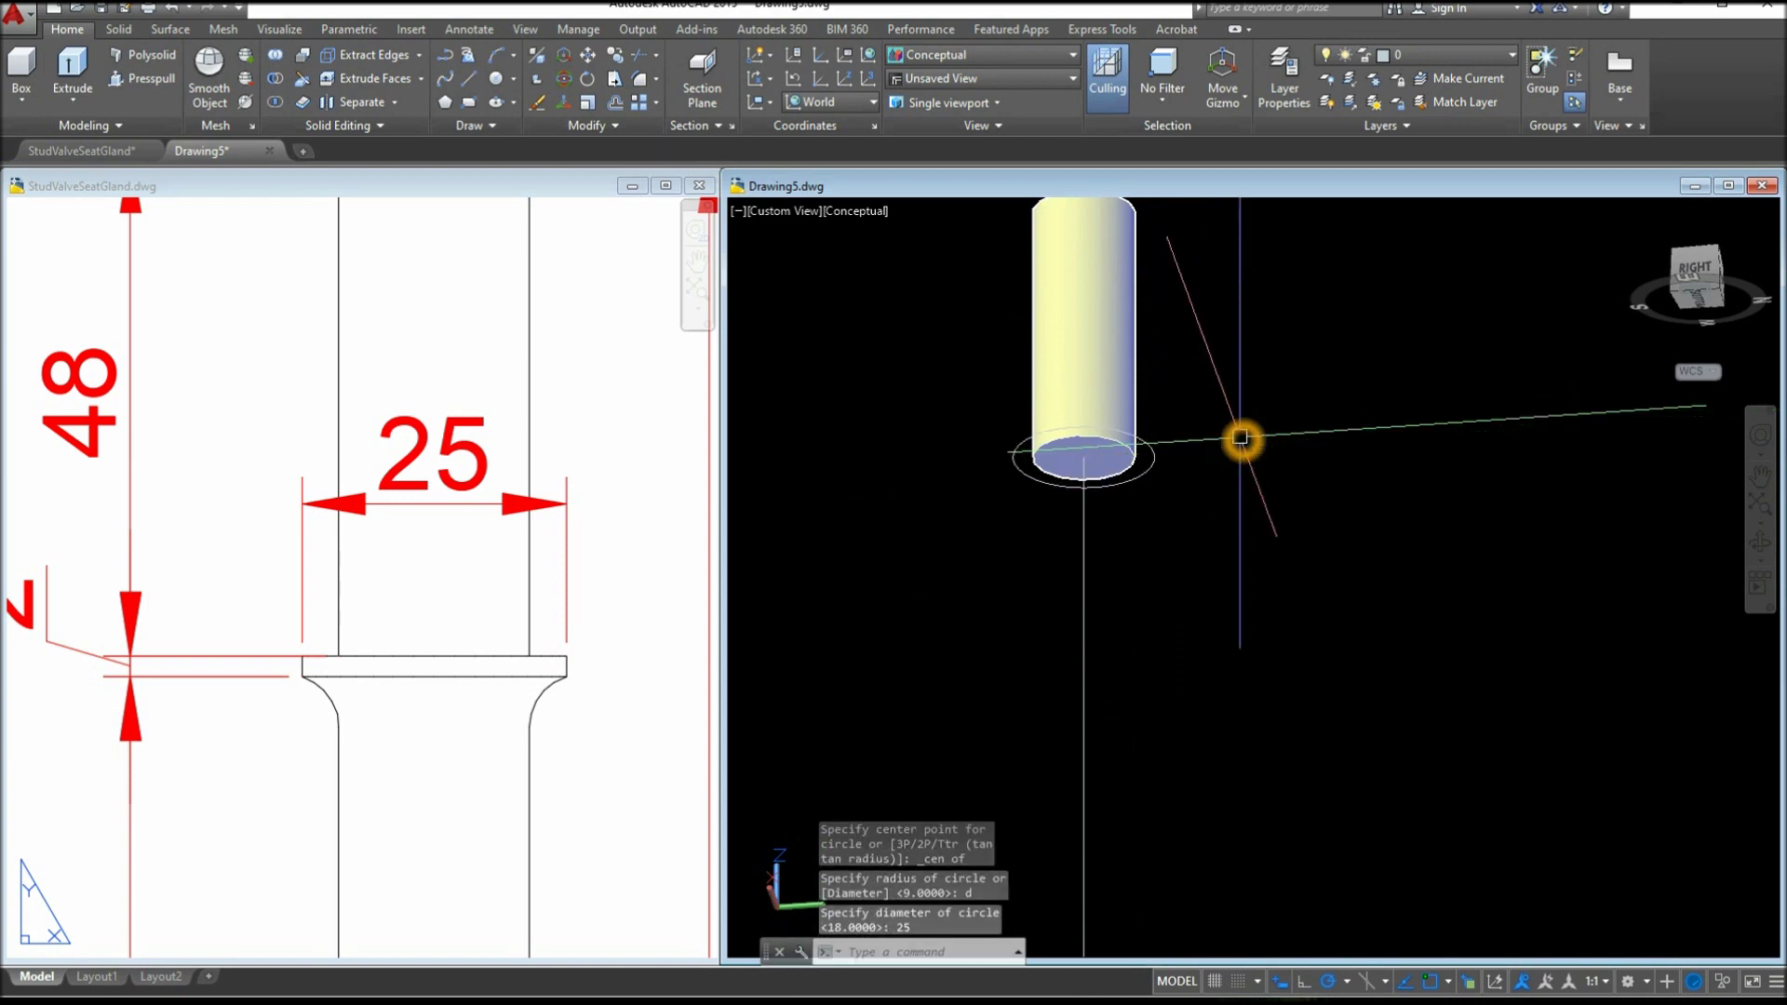
Check the upper collar's thickness in the reference and extrude the diameter 25 circle 2 downward along the axis line
{"action": "left_click", "coordinate": [490, 810]}
{"action": "scroll", "coordinate": [490, 810], "scroll_direction": "down", "scroll_amount": 2}
{"action": "middle_click_drag", "start_coordinate": [419, 782], "coordinate": [450, 759]}
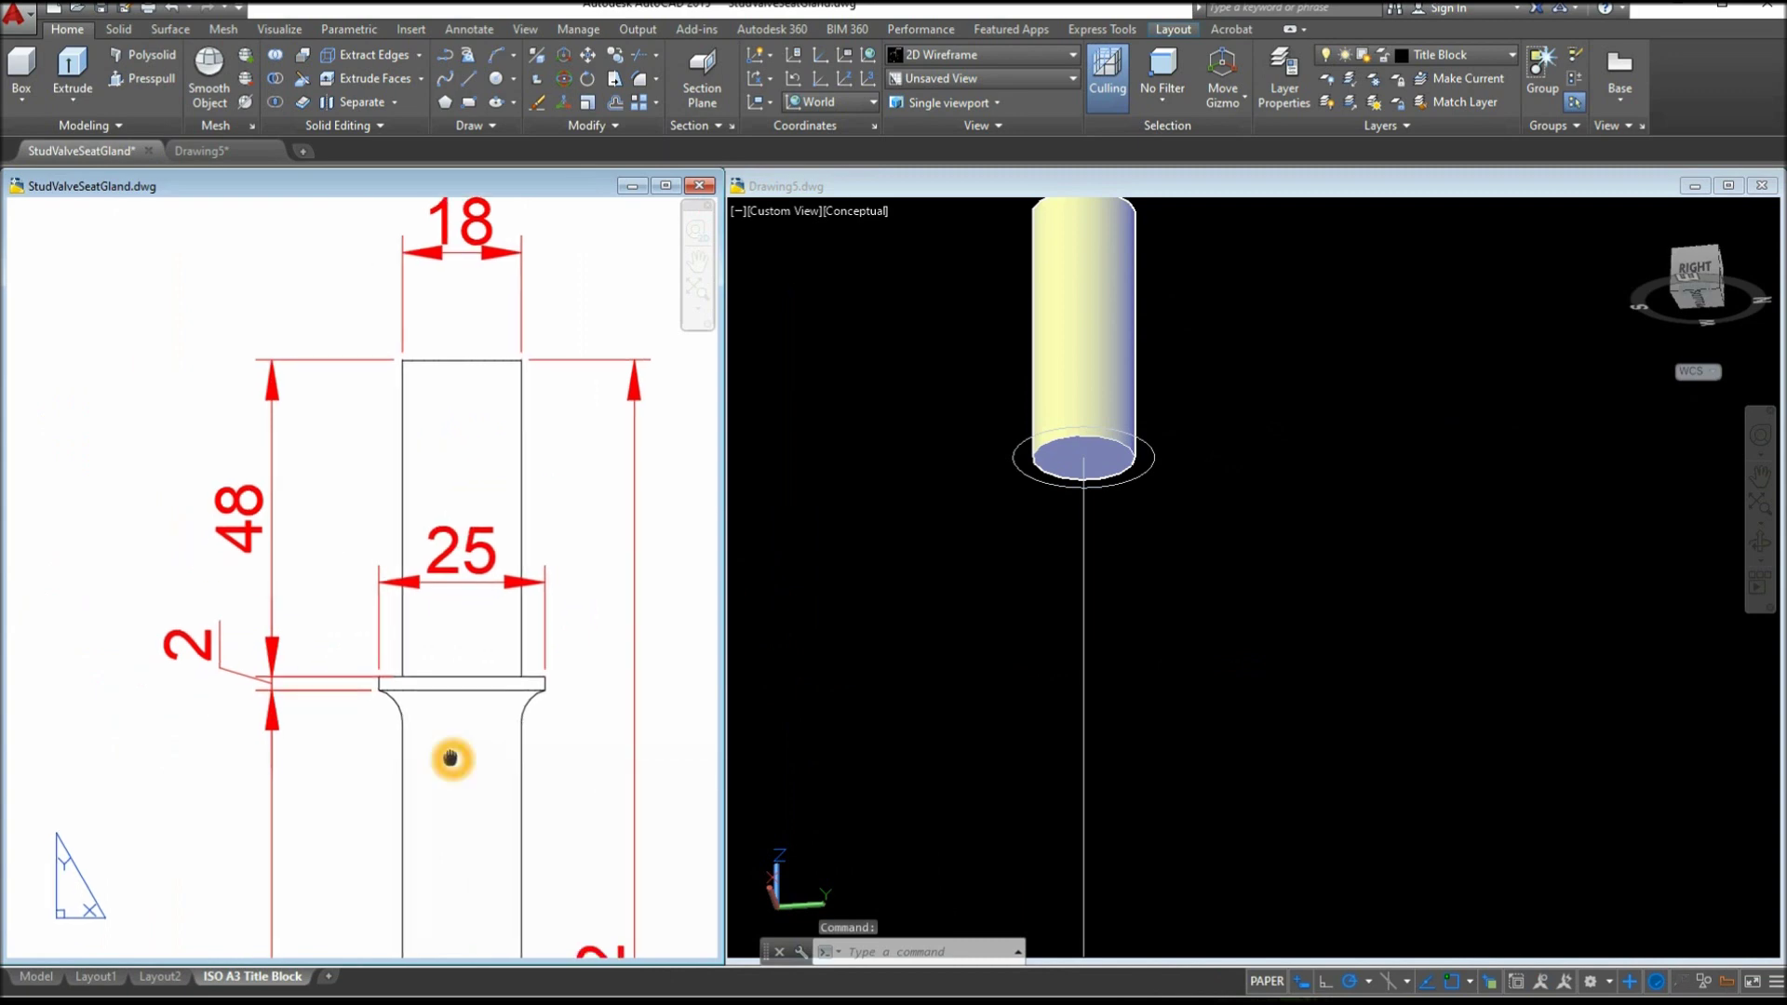
{"action": "left_click", "coordinate": [213, 661]}
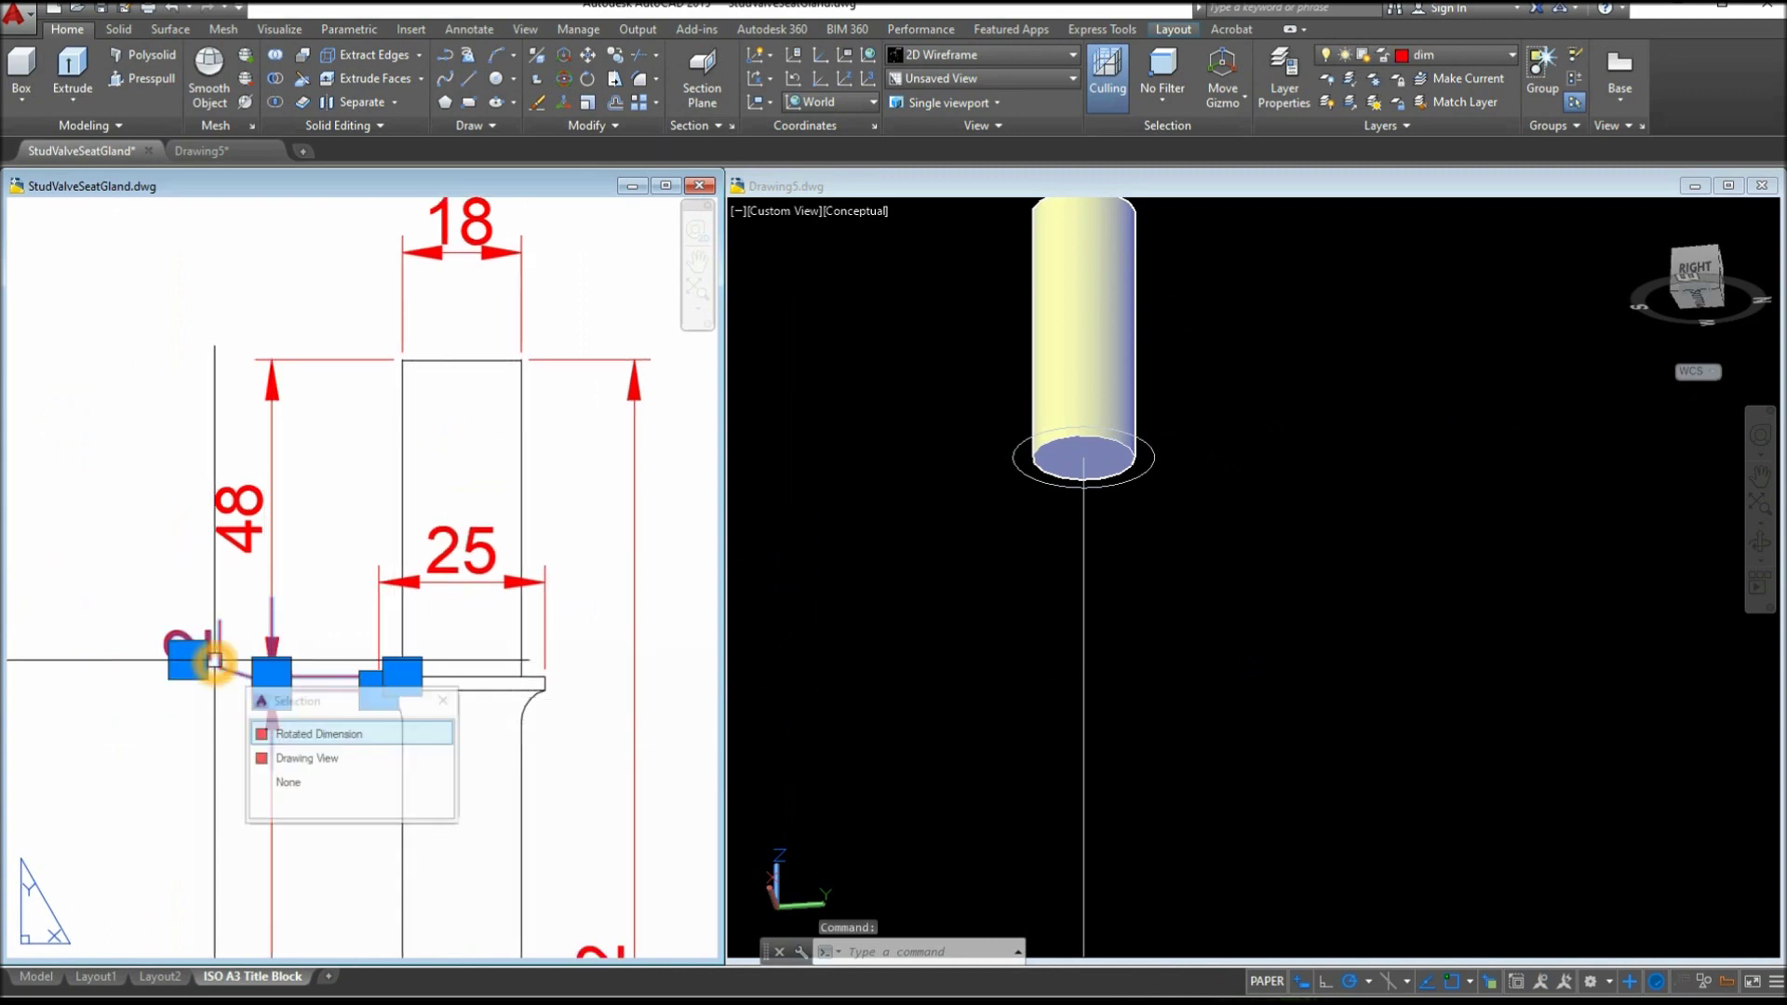
{"action": "left_click", "coordinate": [1252, 597]}
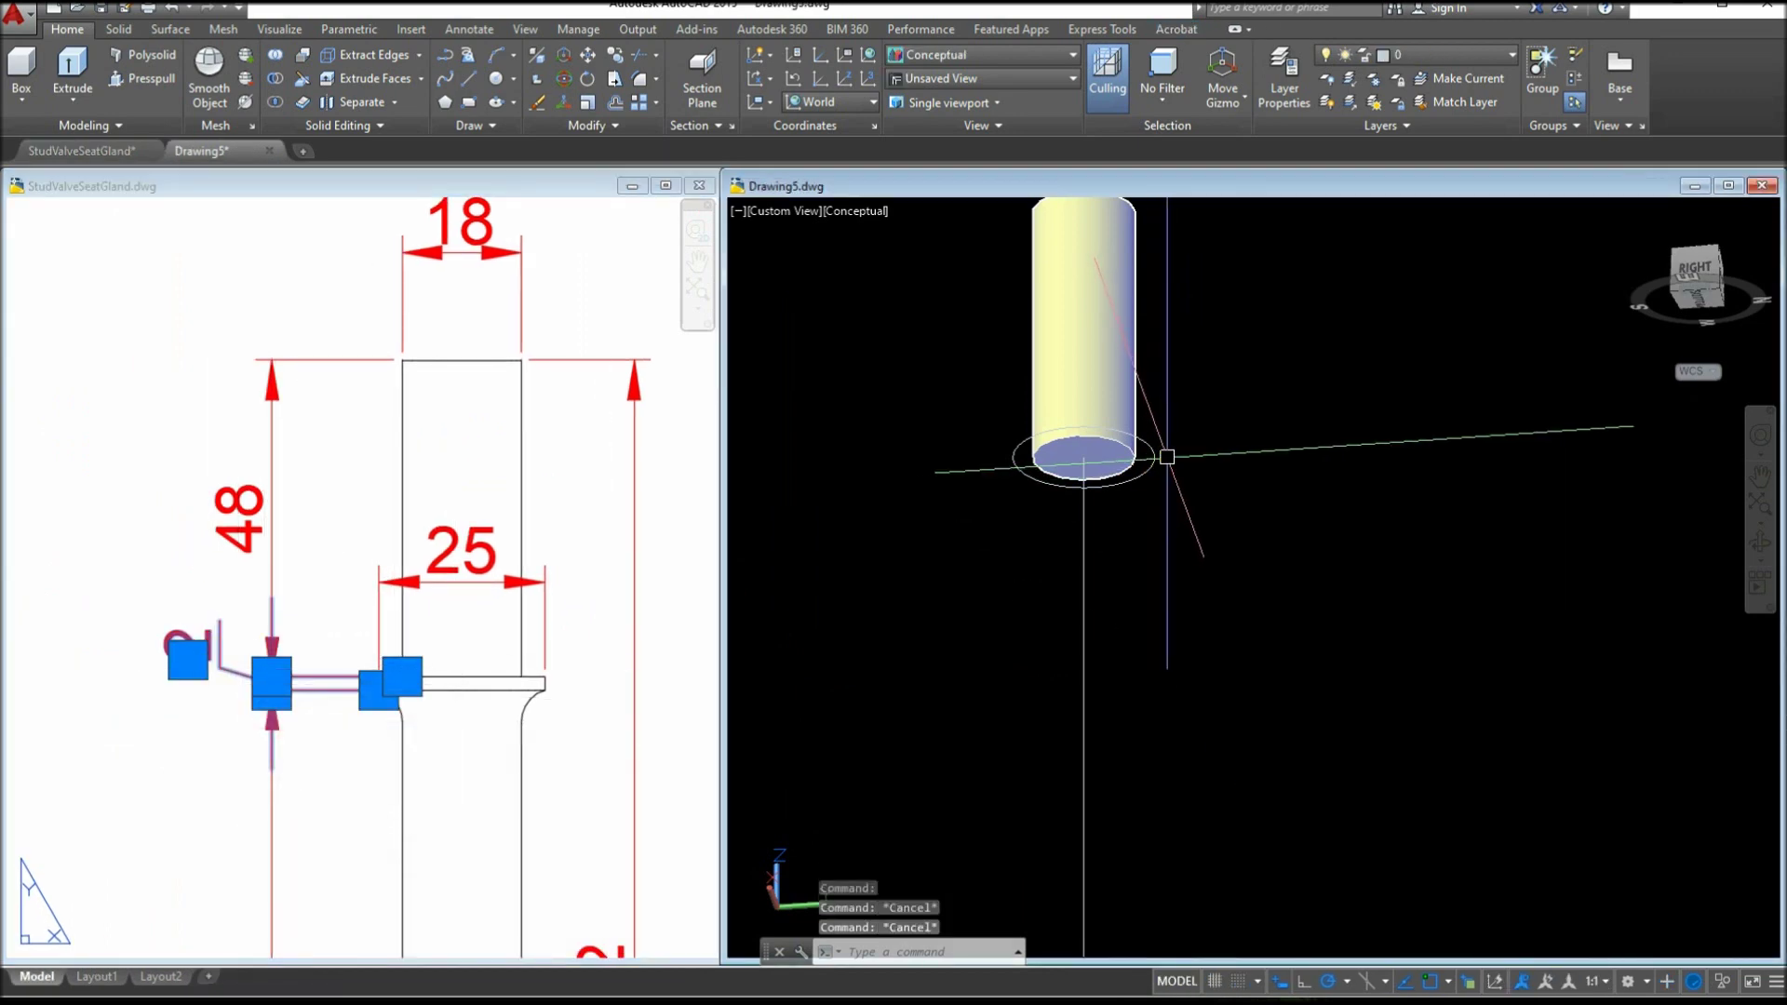
{"action": "left_click", "coordinate": [521, 521]}
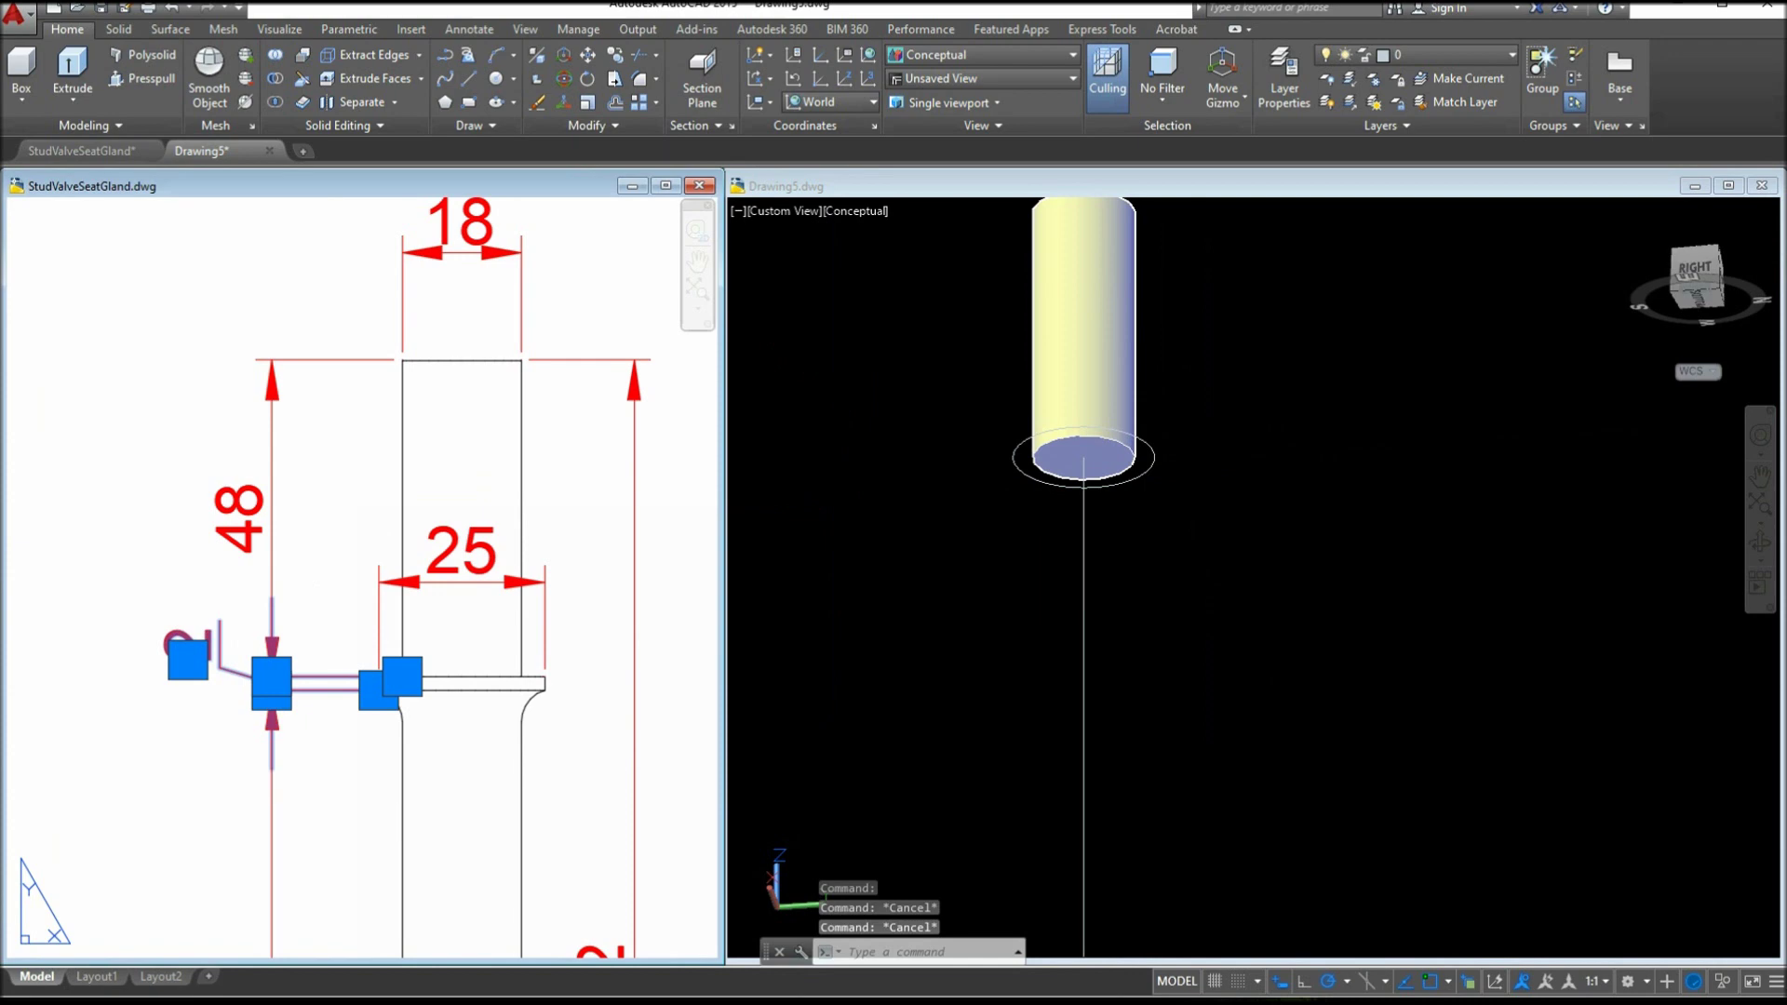
{"action": "left_click", "coordinate": [1238, 502]}
{"action": "left_click", "coordinate": [1147, 454]}
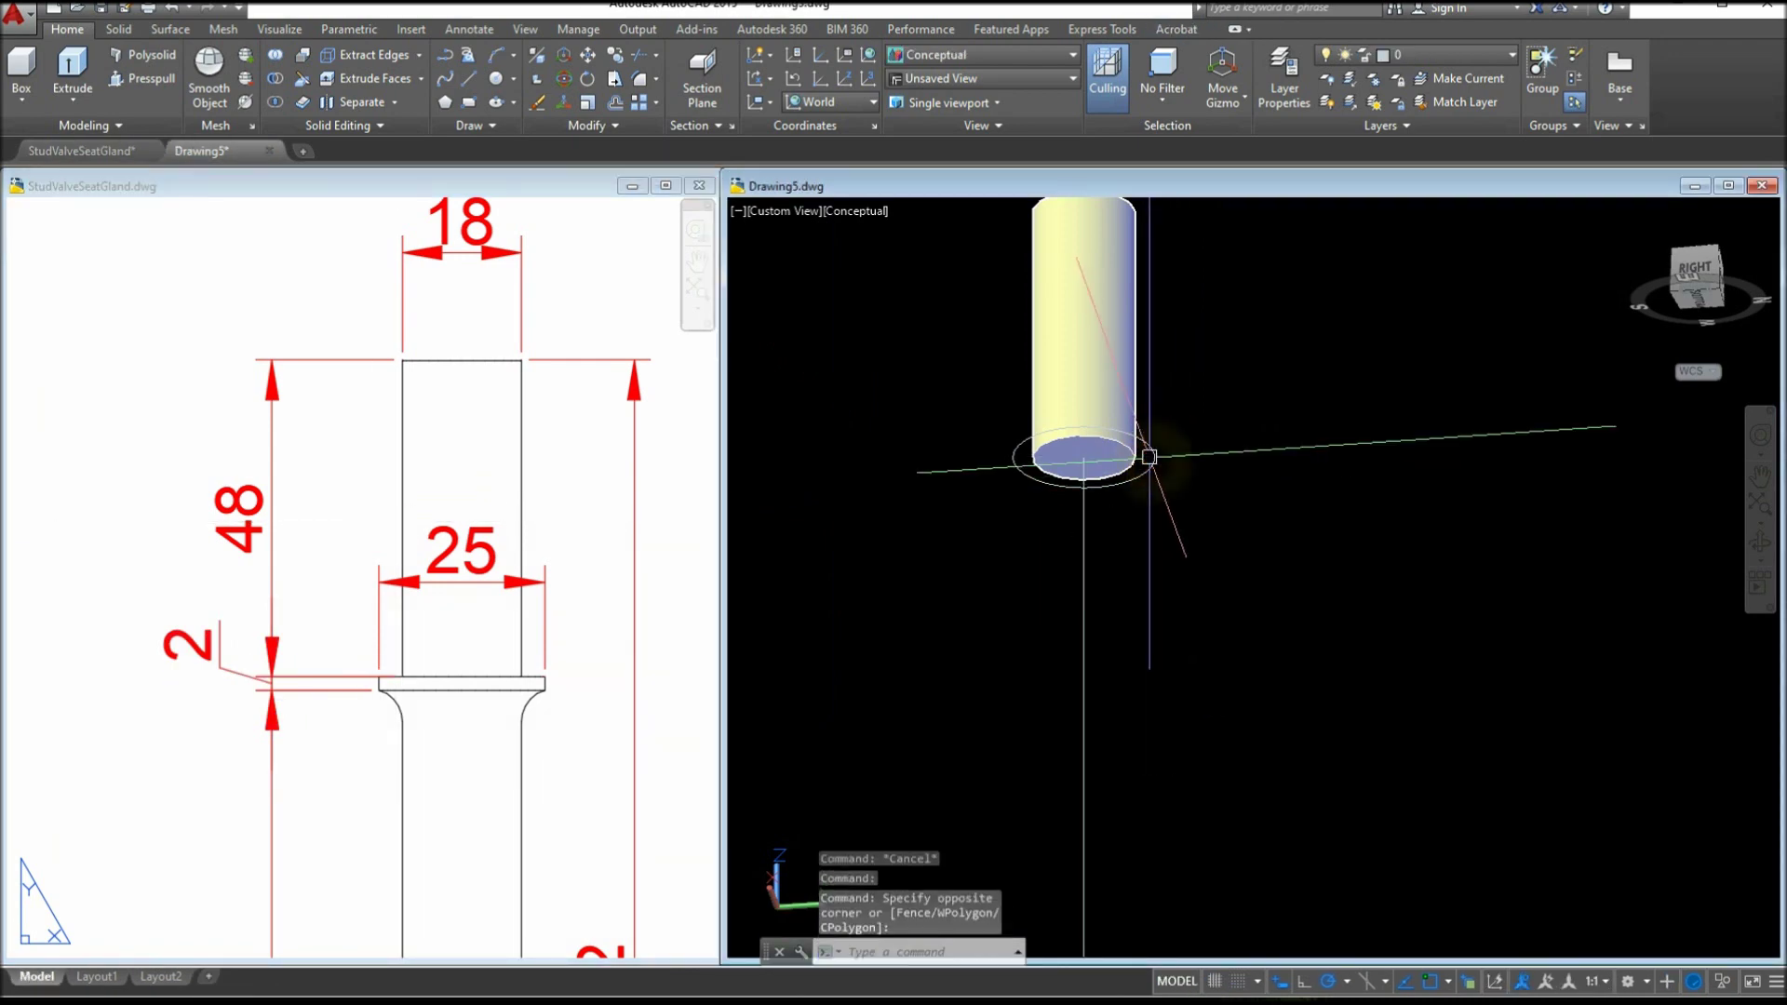
{"action": "left_click", "coordinate": [1130, 484]}
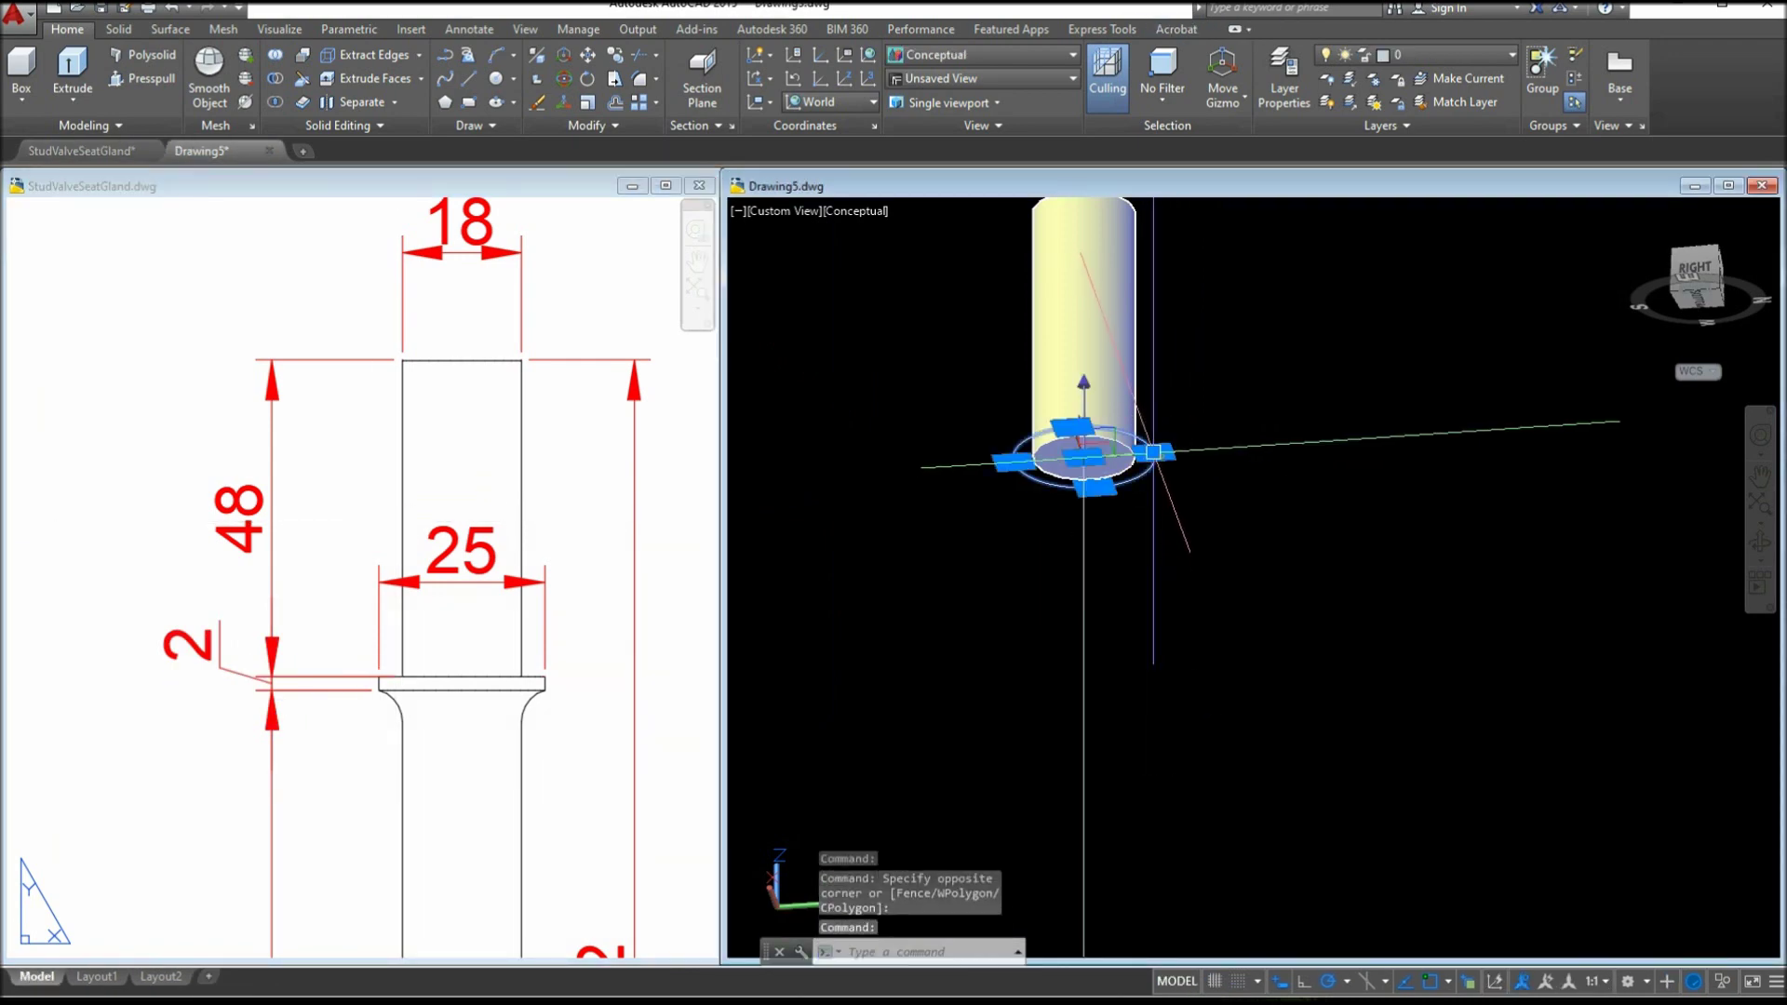
{"action": "left_click", "coordinate": [93, 82]}
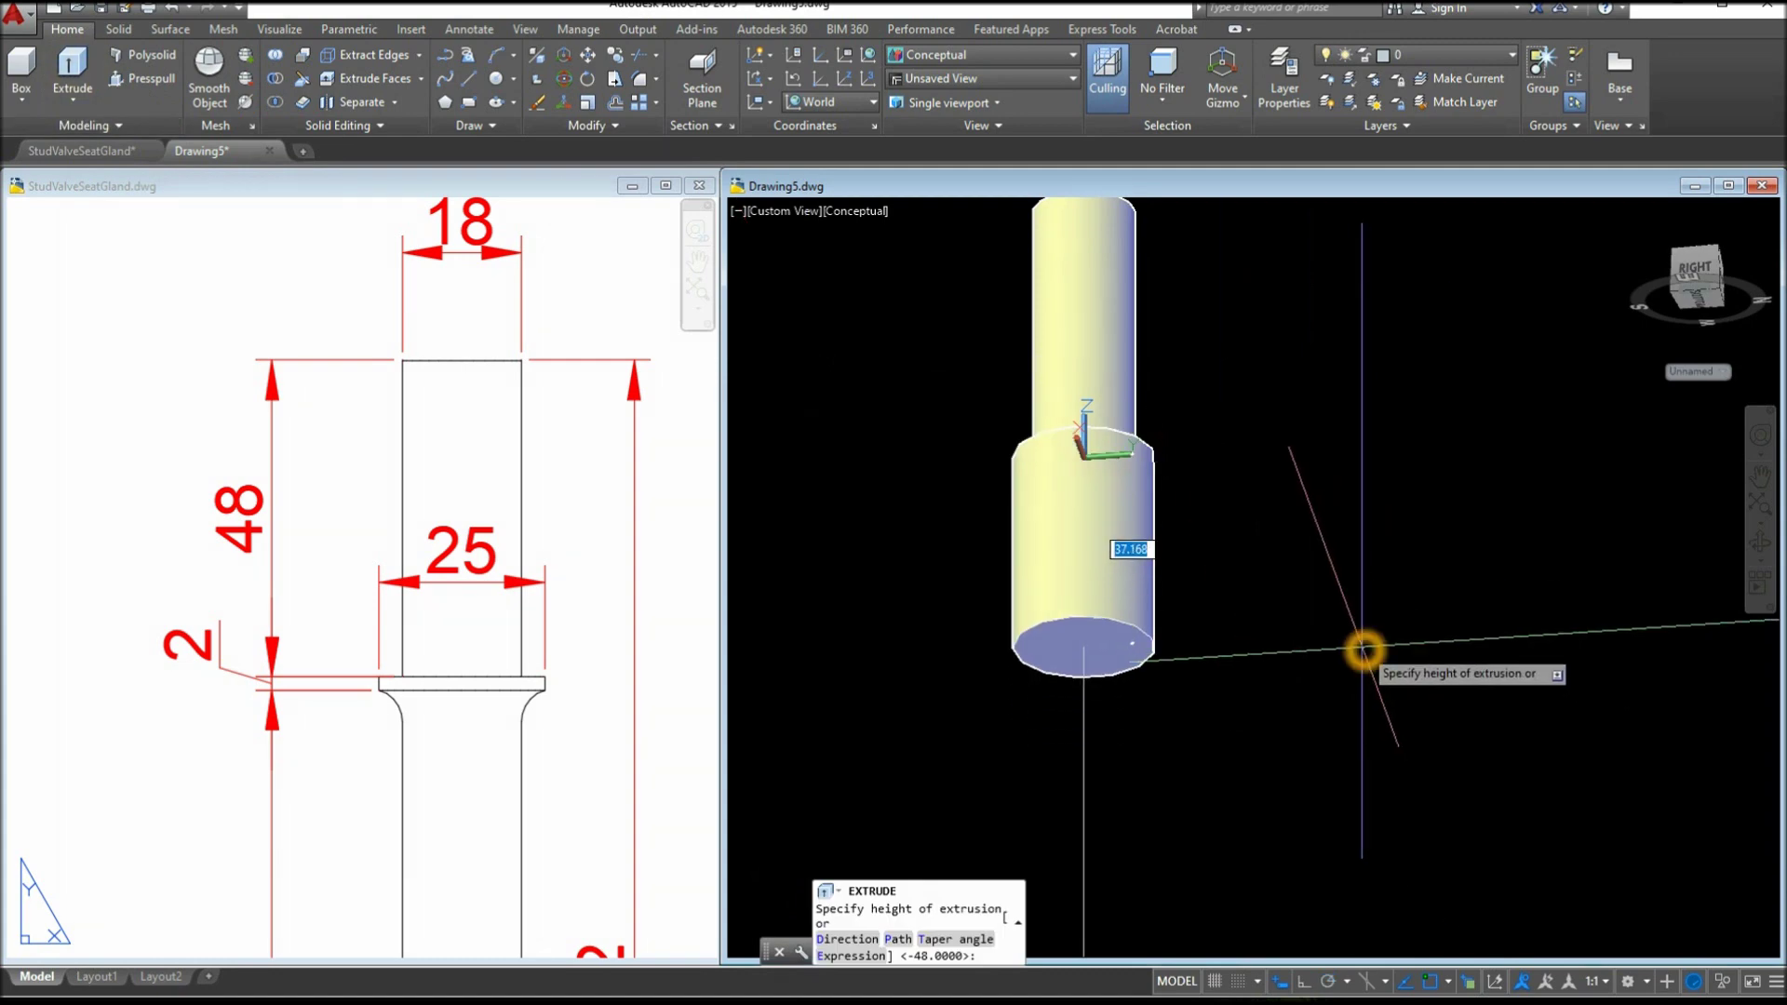
{"action": "key", "text": "Return"}
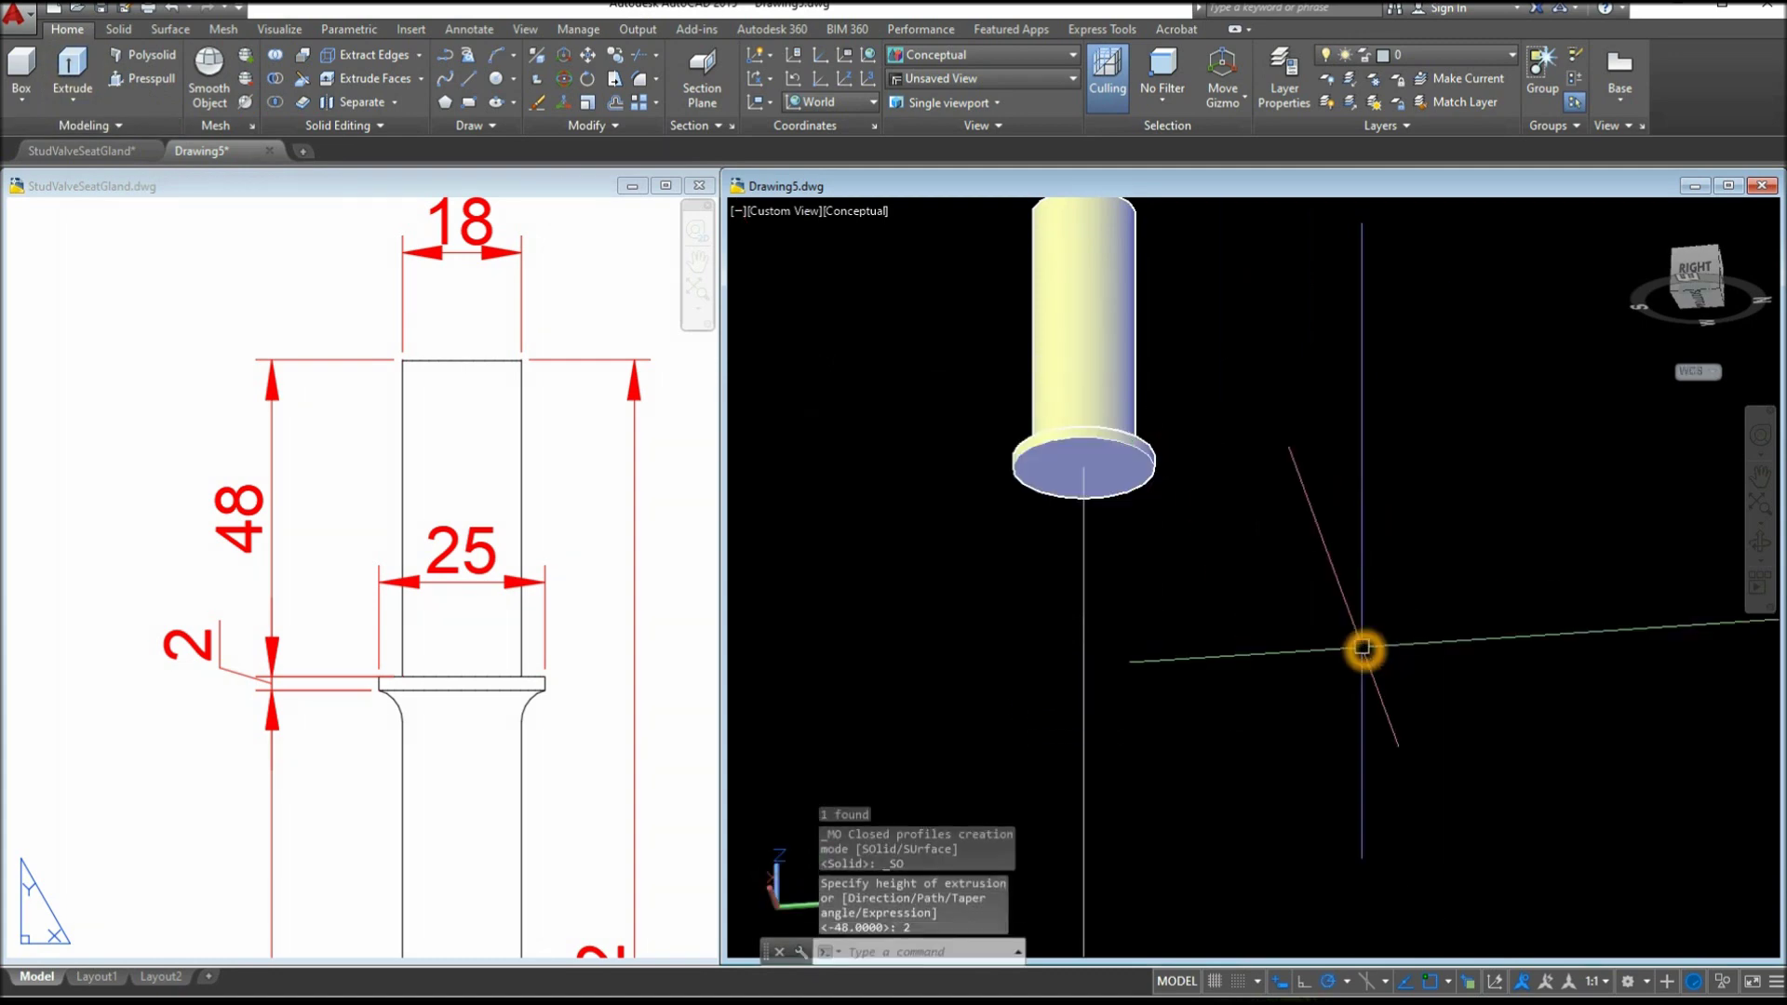
Check the stud's middle section in the reference and draw a circle of diameter 18 centred on the collar's bottom face in Drawing5
{"action": "left_click", "coordinate": [670, 717]}
{"action": "mouse_move", "coordinate": [606, 715]}
{"action": "middle_mouse_down"}
{"action": "mouse_move", "coordinate": [570, 450]}
{"action": "mouse_move", "coordinate": [546, 466]}
{"action": "mouse_move", "coordinate": [518, 590]}
{"action": "middle_mouse_up"}
{"action": "scroll", "coordinate": [525, 621], "scroll_direction": "down", "scroll_amount": 2}
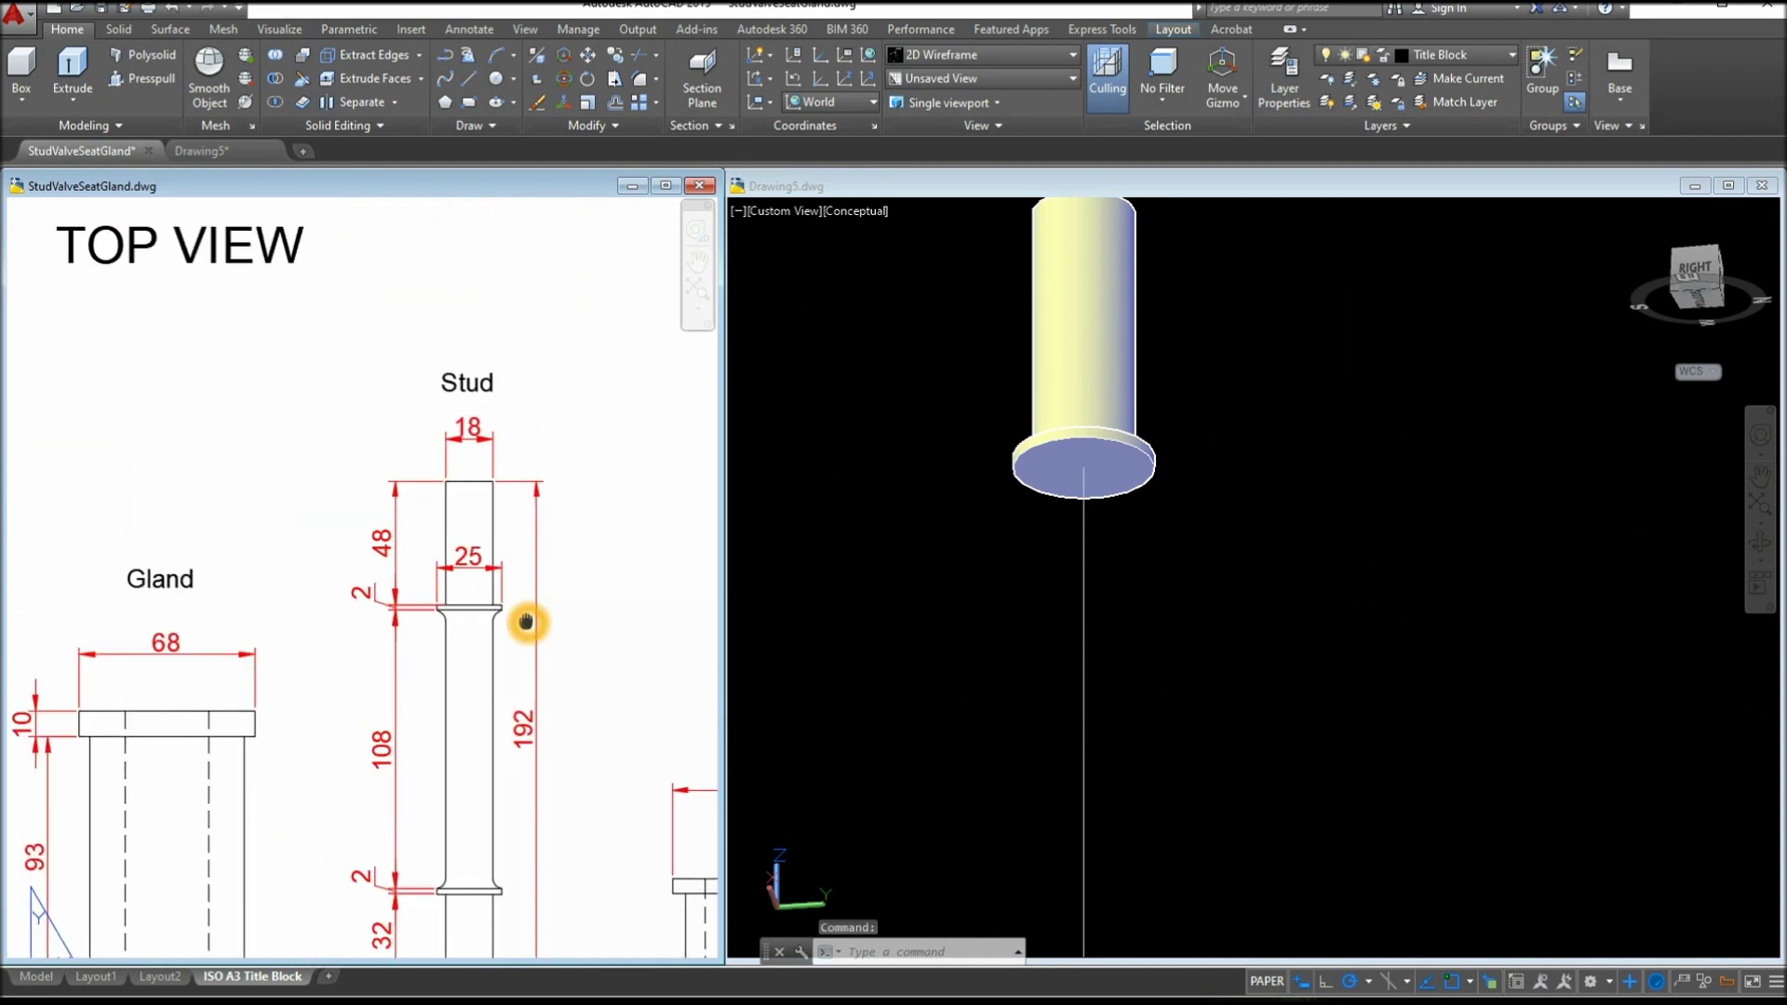
{"action": "left_click", "coordinate": [1385, 529]}
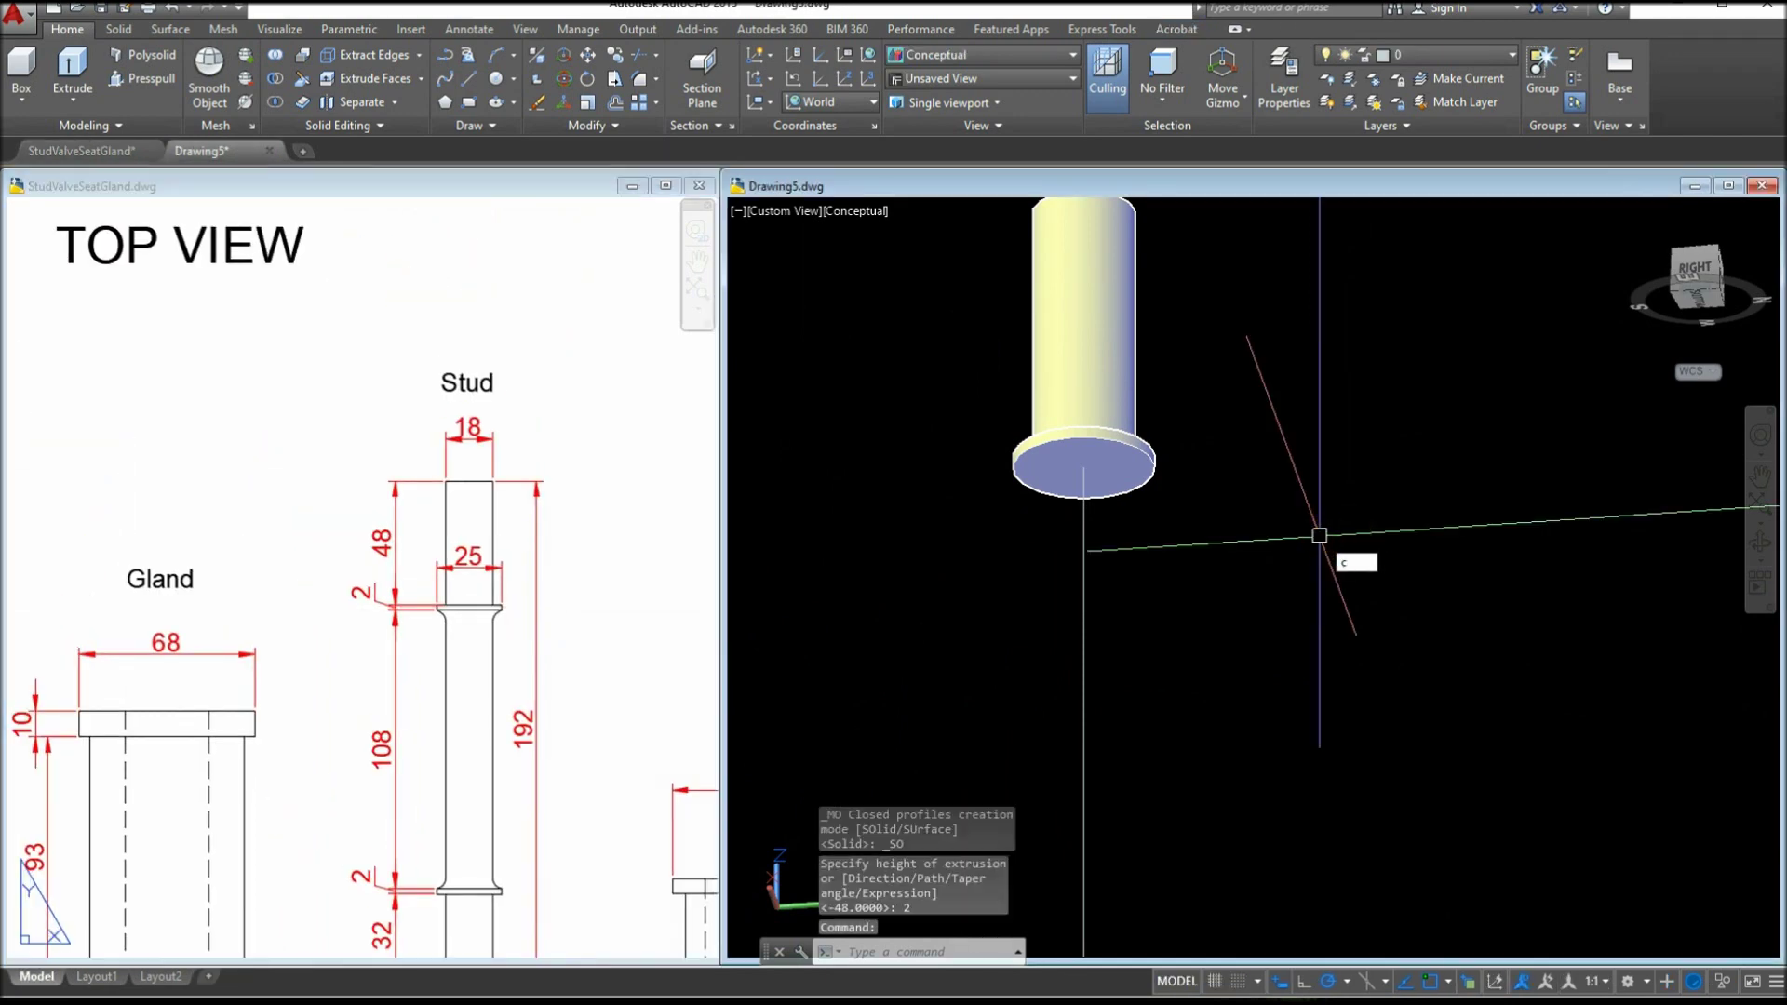
{"action": "type", "text": "c"}
{"action": "key", "text": "Return"}
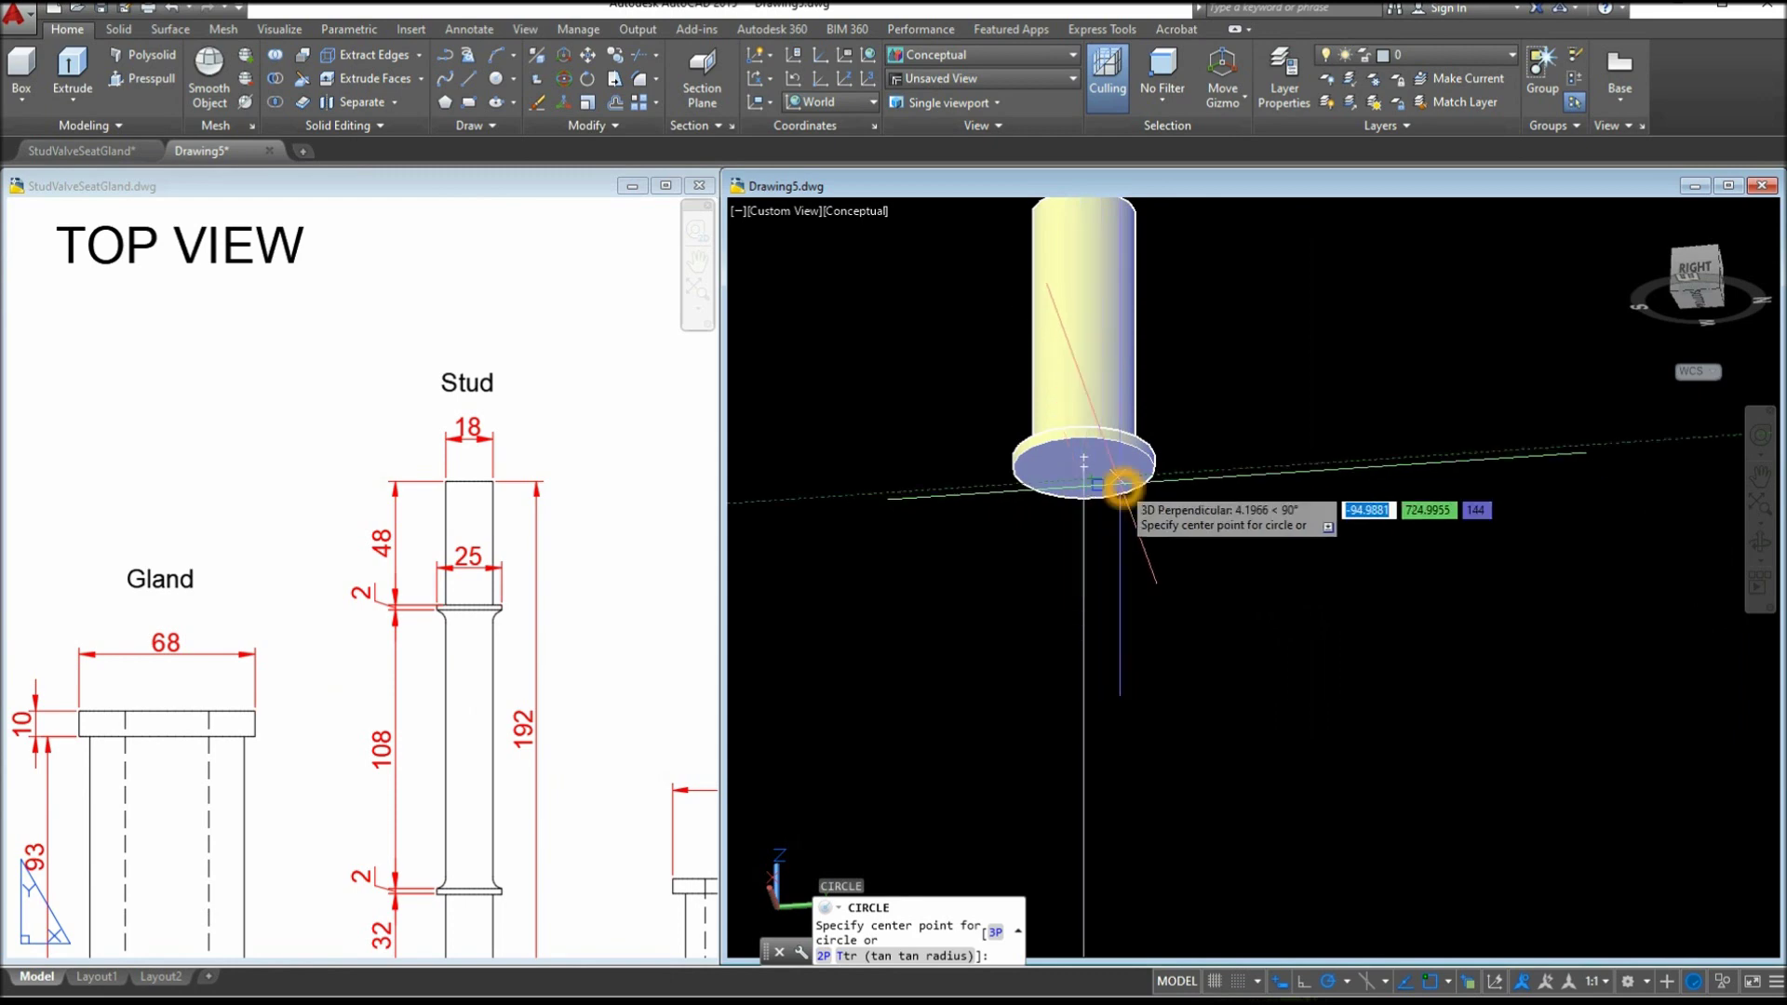
{"action": "scroll", "coordinate": [1084, 483], "scroll_direction": "up", "scroll_amount": 3}
{"action": "left_click", "coordinate": [1047, 452]}
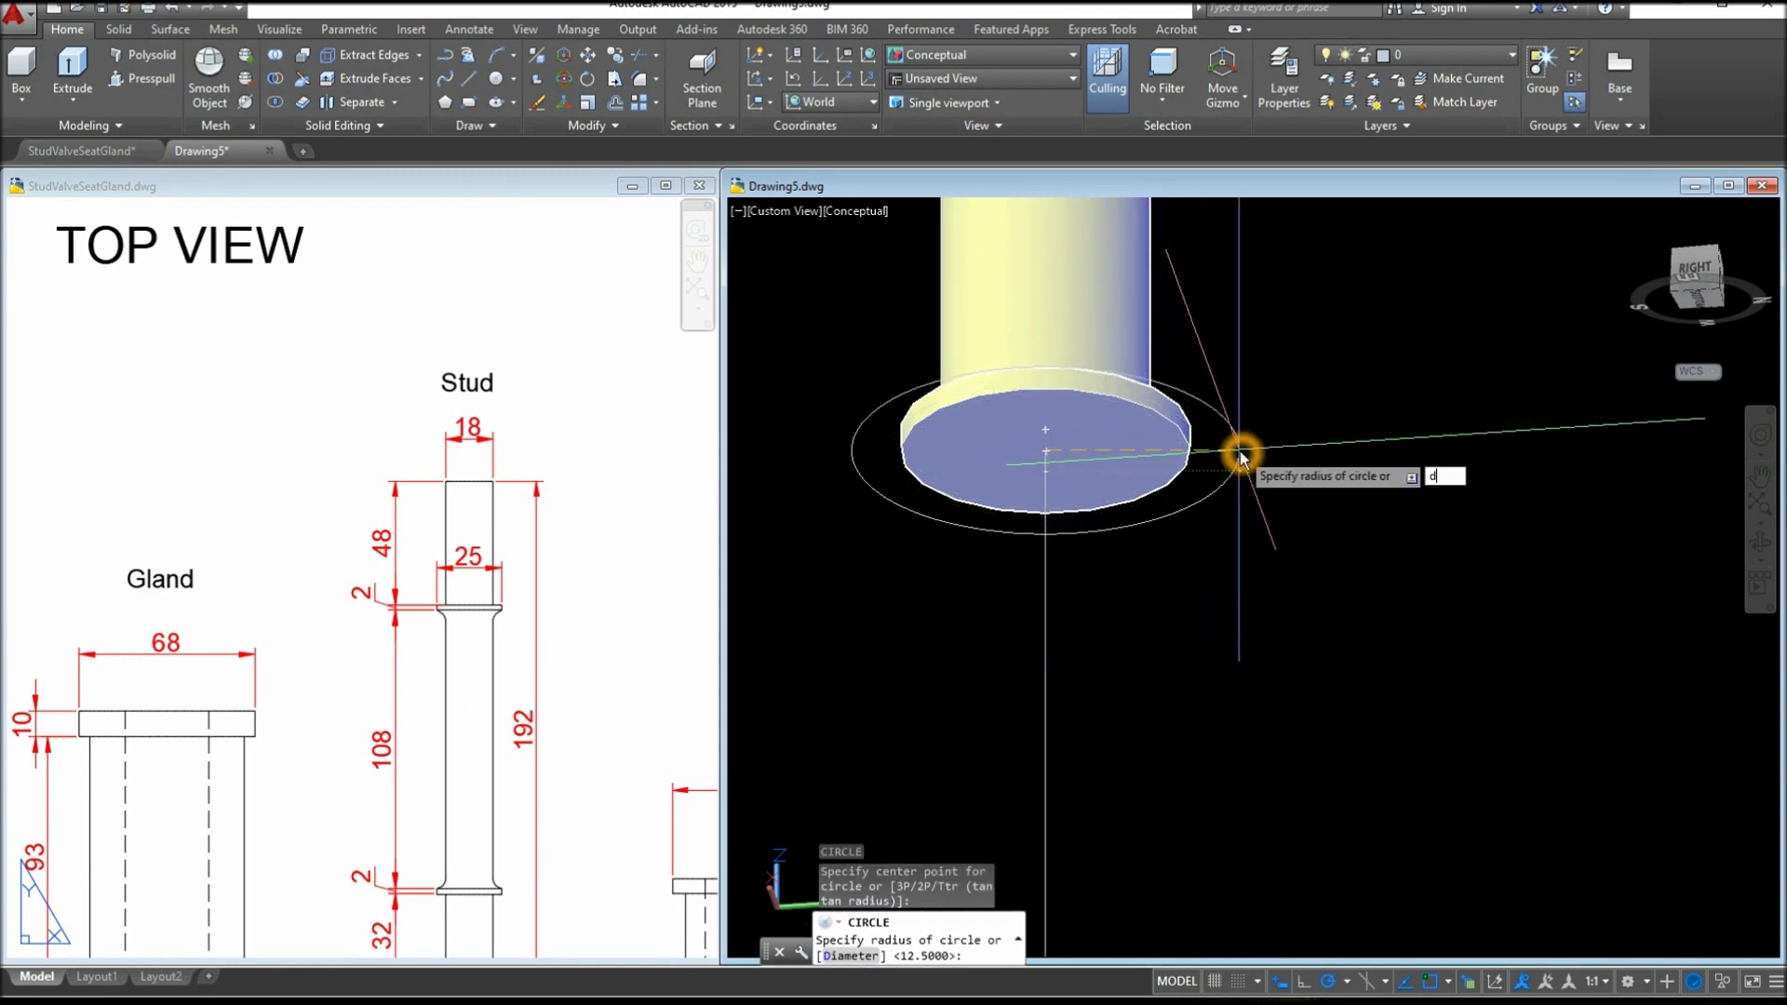
{"action": "key", "text": "Return"}
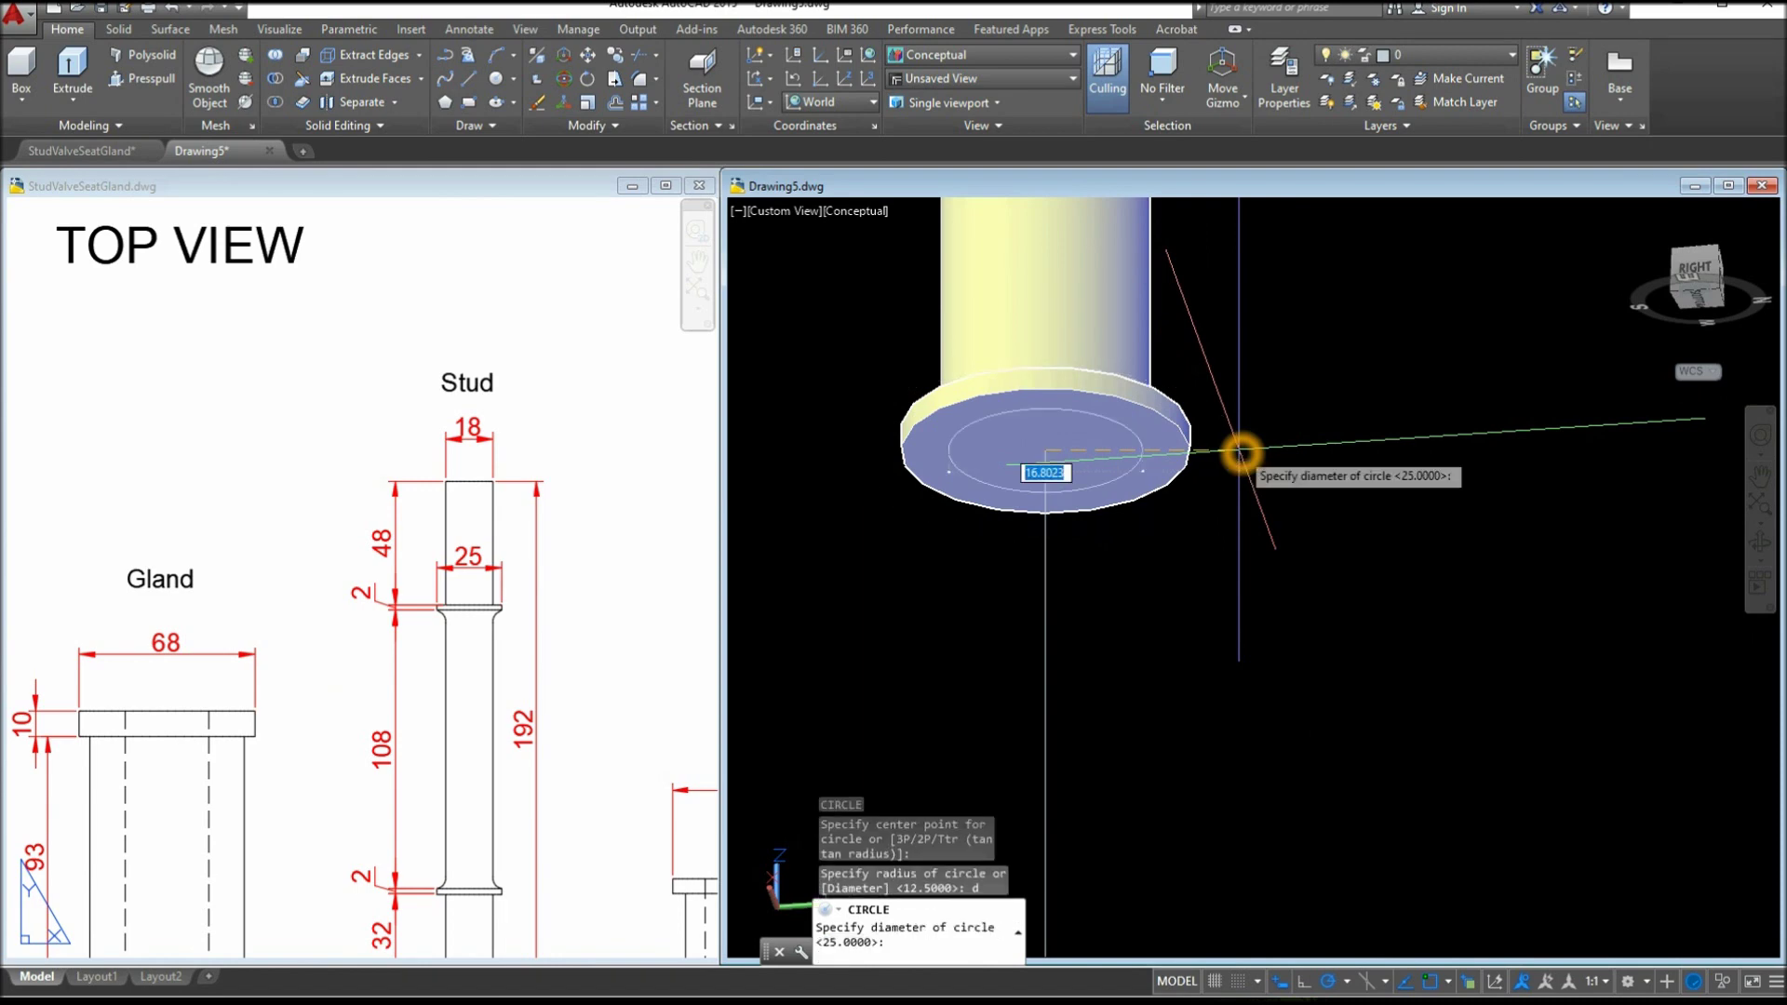
{"action": "type", "text": "18"}
{"action": "key", "text": "Return"}
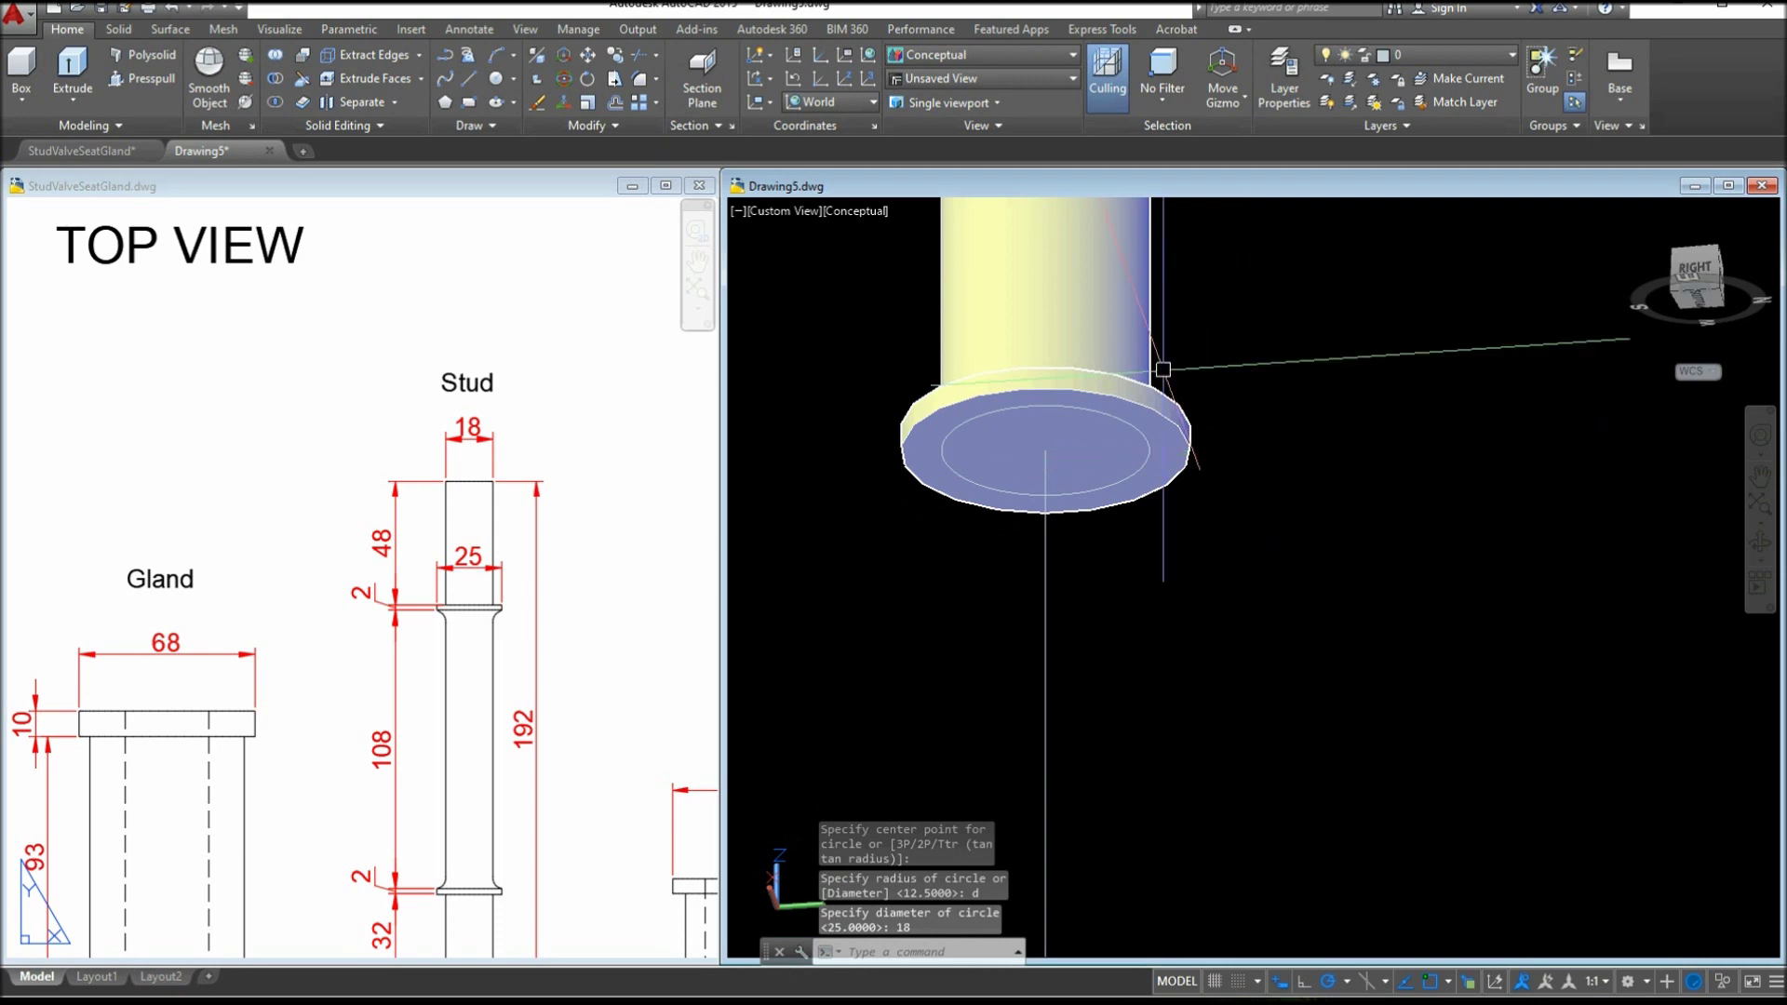
Extrude the diameter 18 circle under the collar 108 downward along the axis line
{"action": "left_click", "coordinate": [1139, 463]}
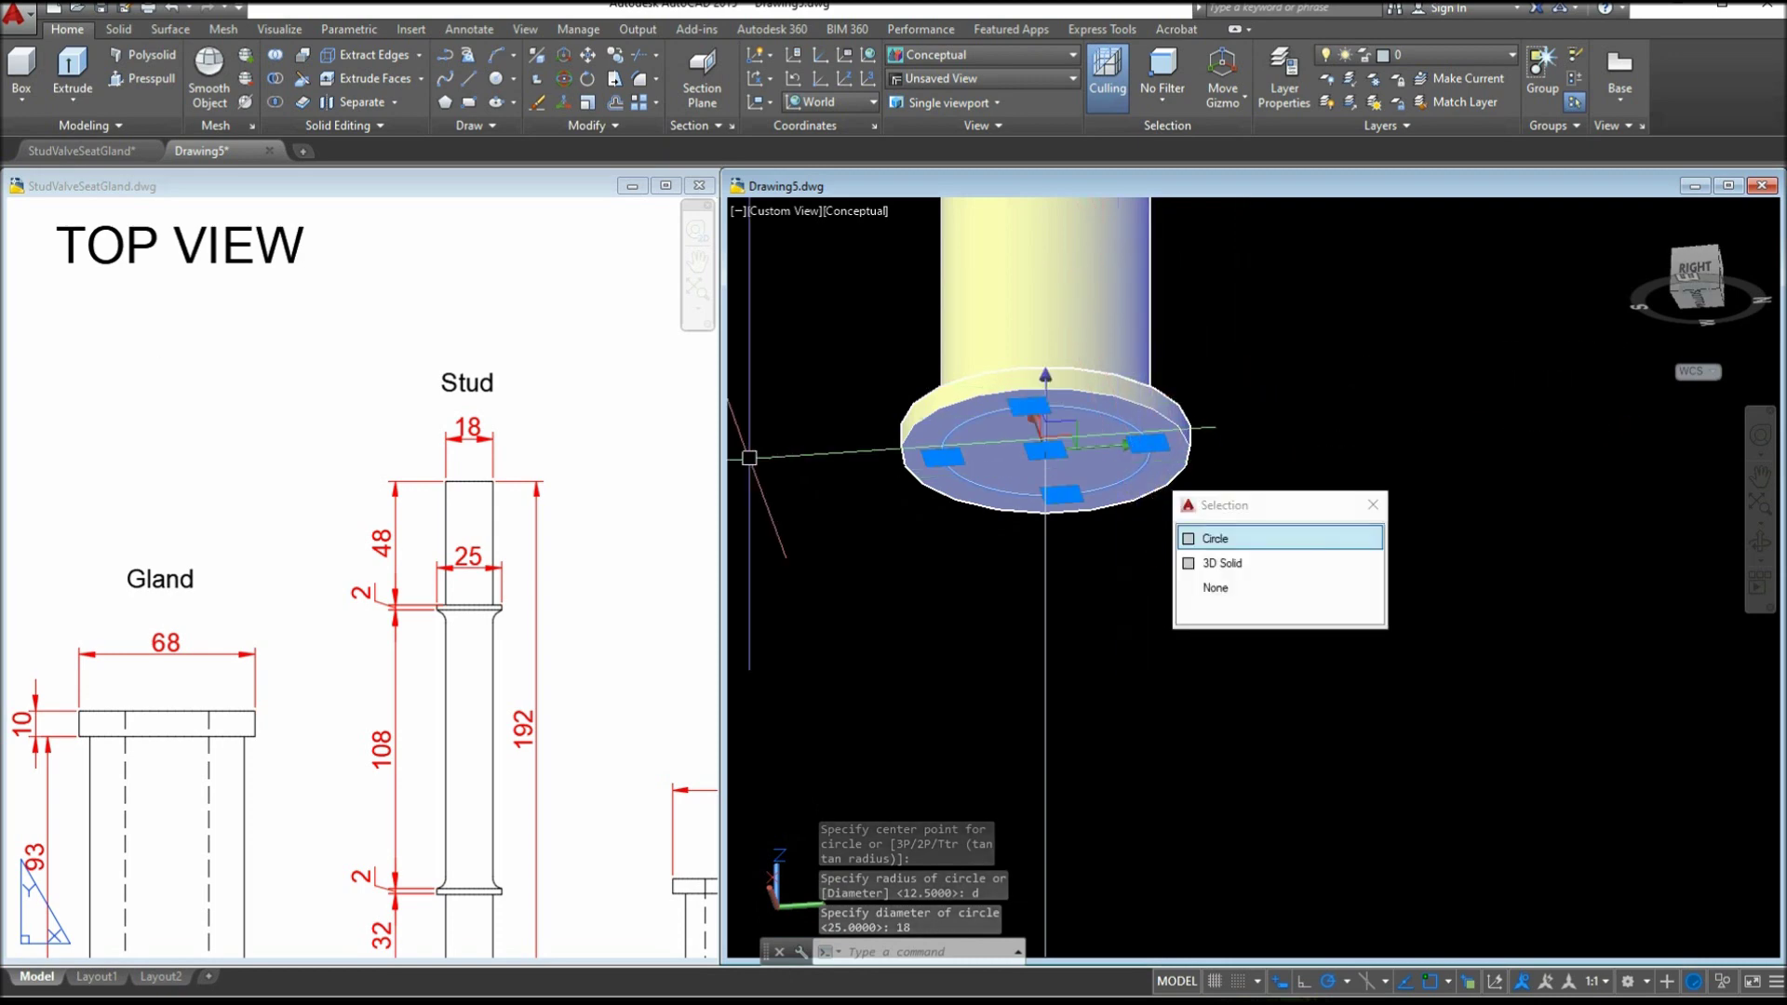
{"action": "left_click", "coordinate": [73, 75]}
{"action": "middle_click_drag", "start_coordinate": [1170, 768], "coordinate": [1158, 611]}
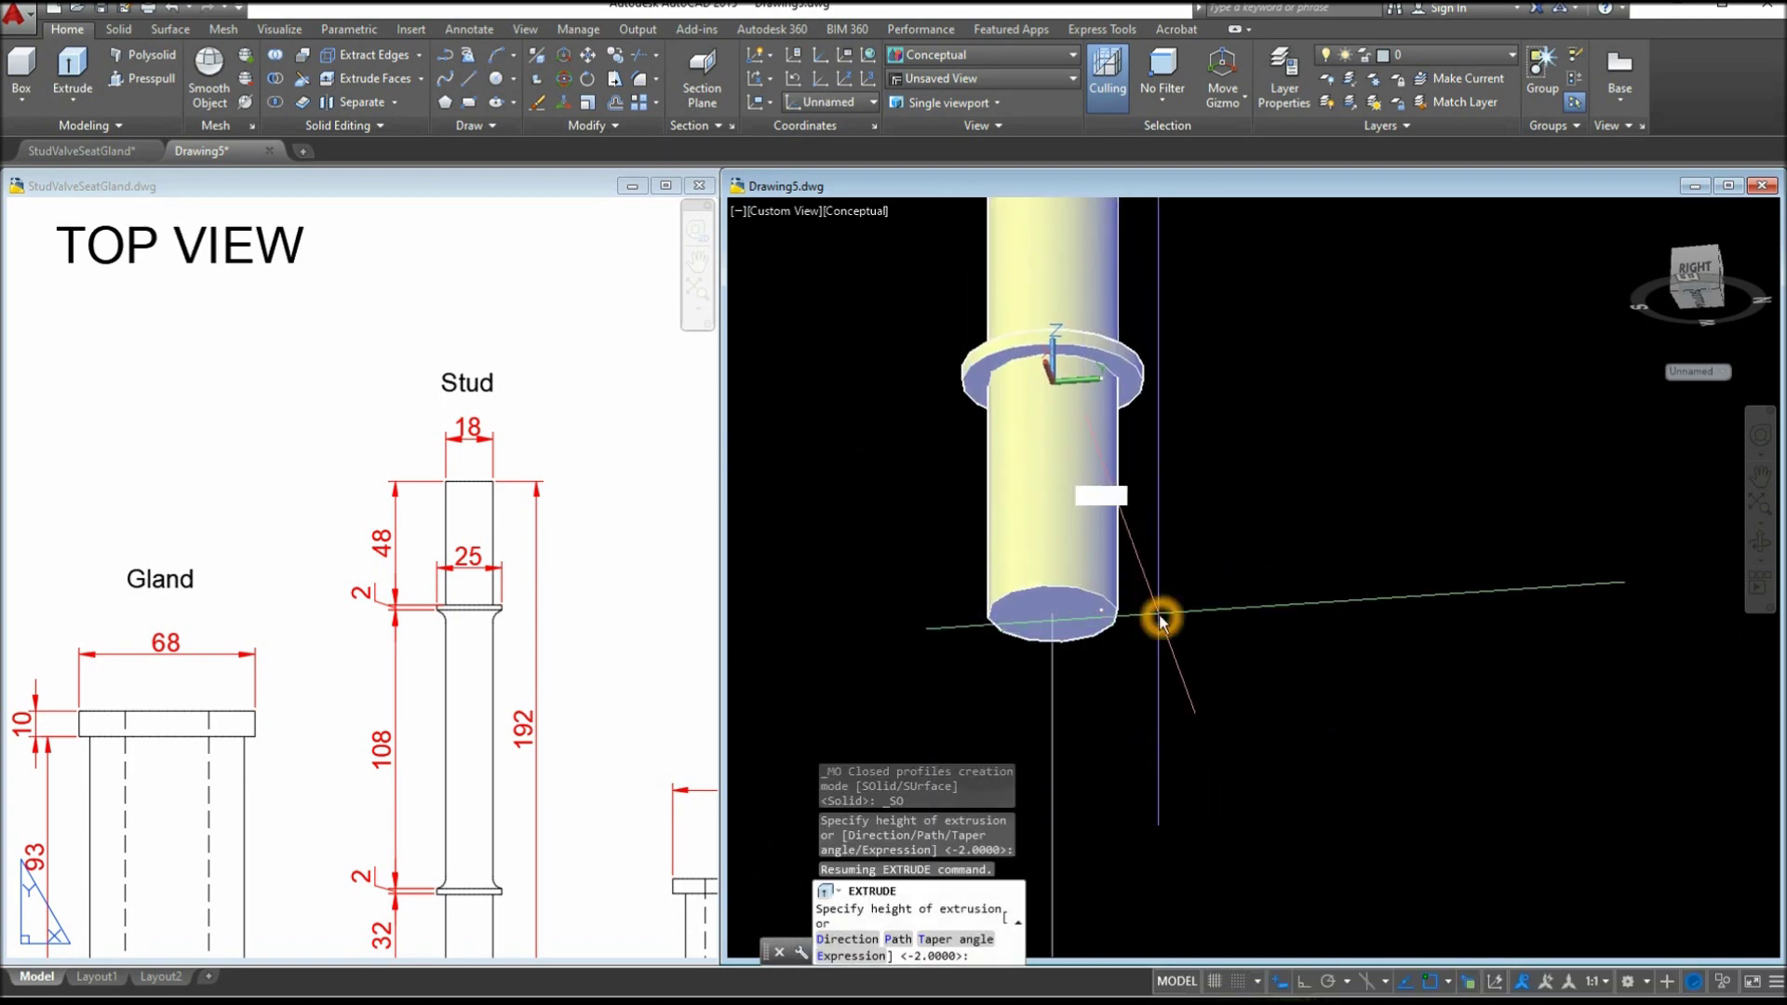
{"action": "type", "text": "108"}
{"action": "key", "text": "Return"}
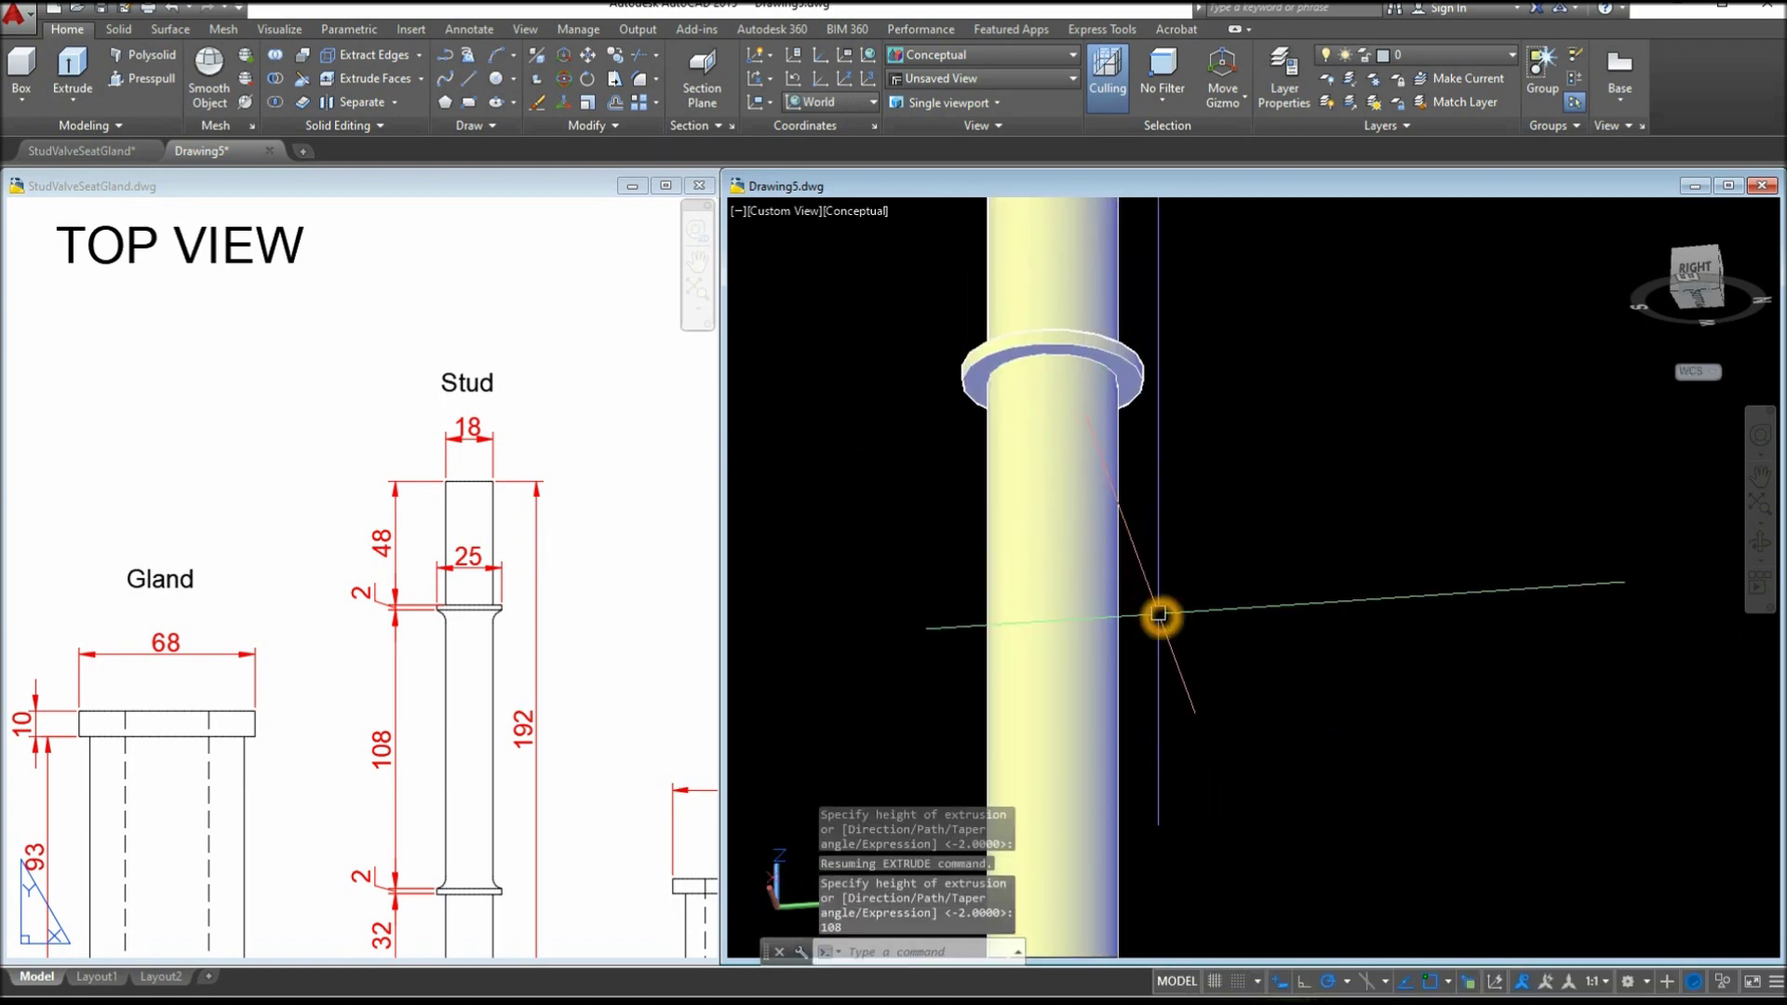
Copy the diameter 25 collar 110 downward along the axis onto the bottom end of the stud's middle cylinder
{"action": "scroll", "coordinate": [1208, 570], "scroll_direction": "down", "scroll_amount": 3}
{"action": "middle_click_drag", "start_coordinate": [1209, 571], "coordinate": [1181, 511]}
{"action": "key", "text": "Escape"}
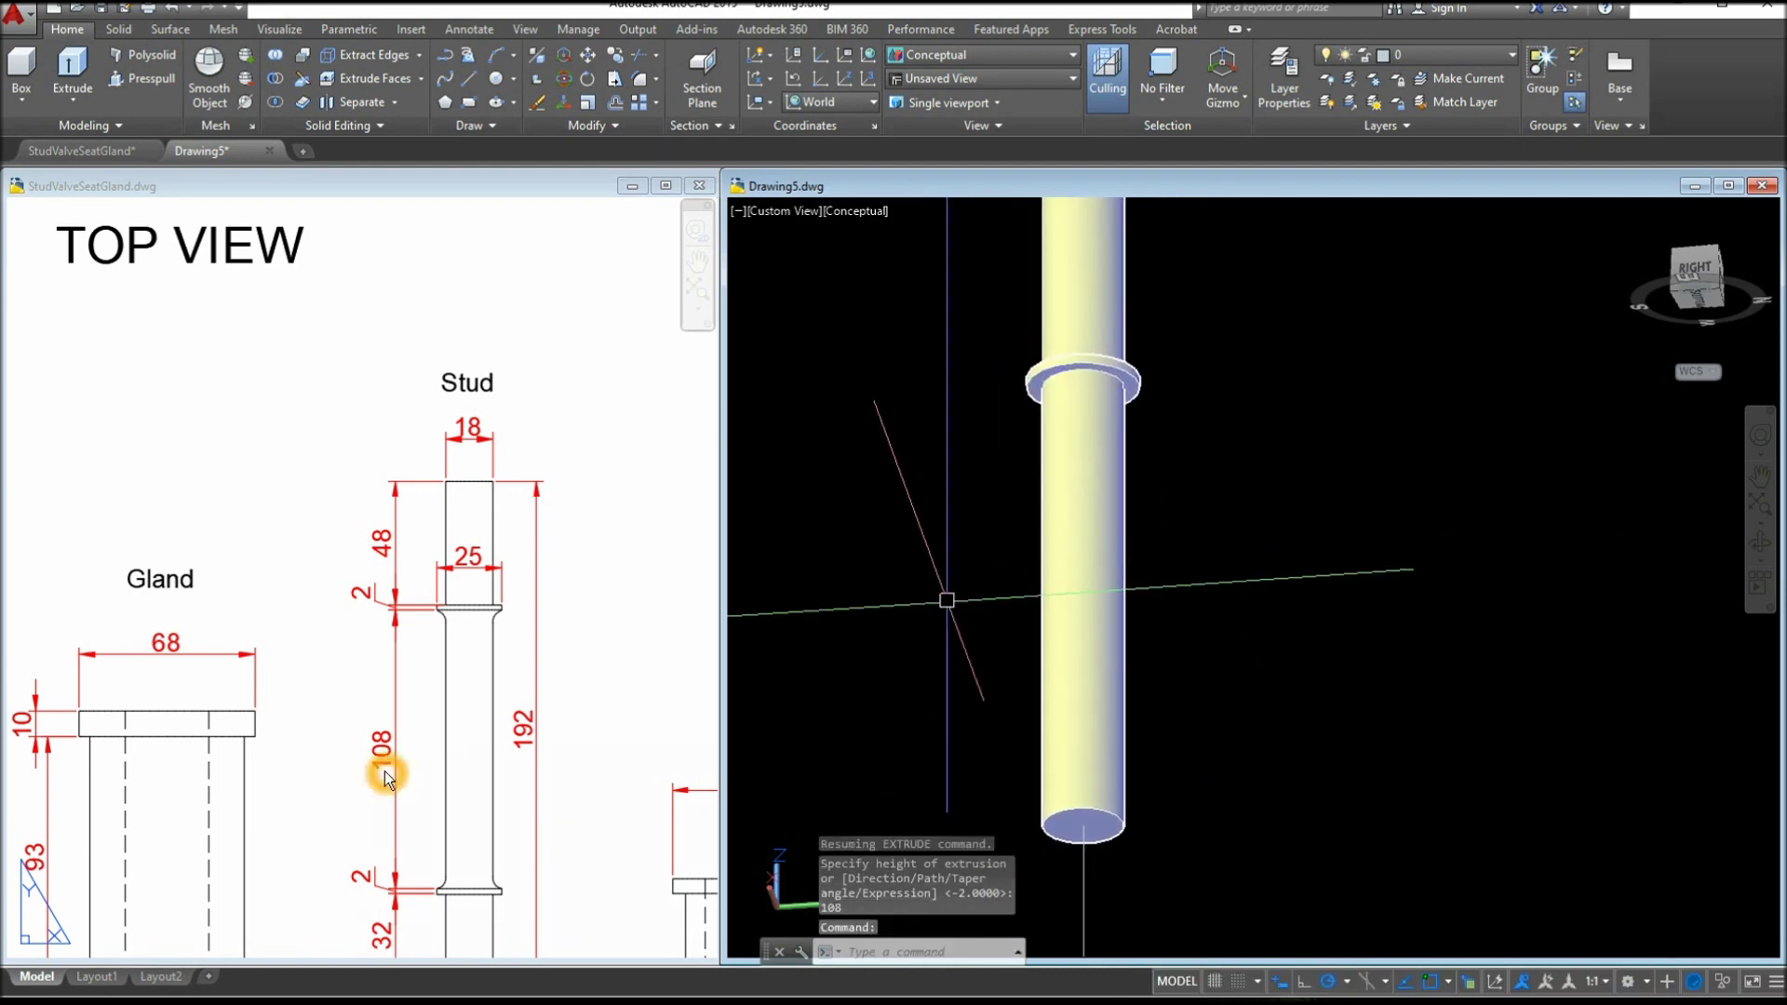
{"action": "left_click", "coordinate": [1147, 624]}
{"action": "left_click", "coordinate": [1181, 384]}
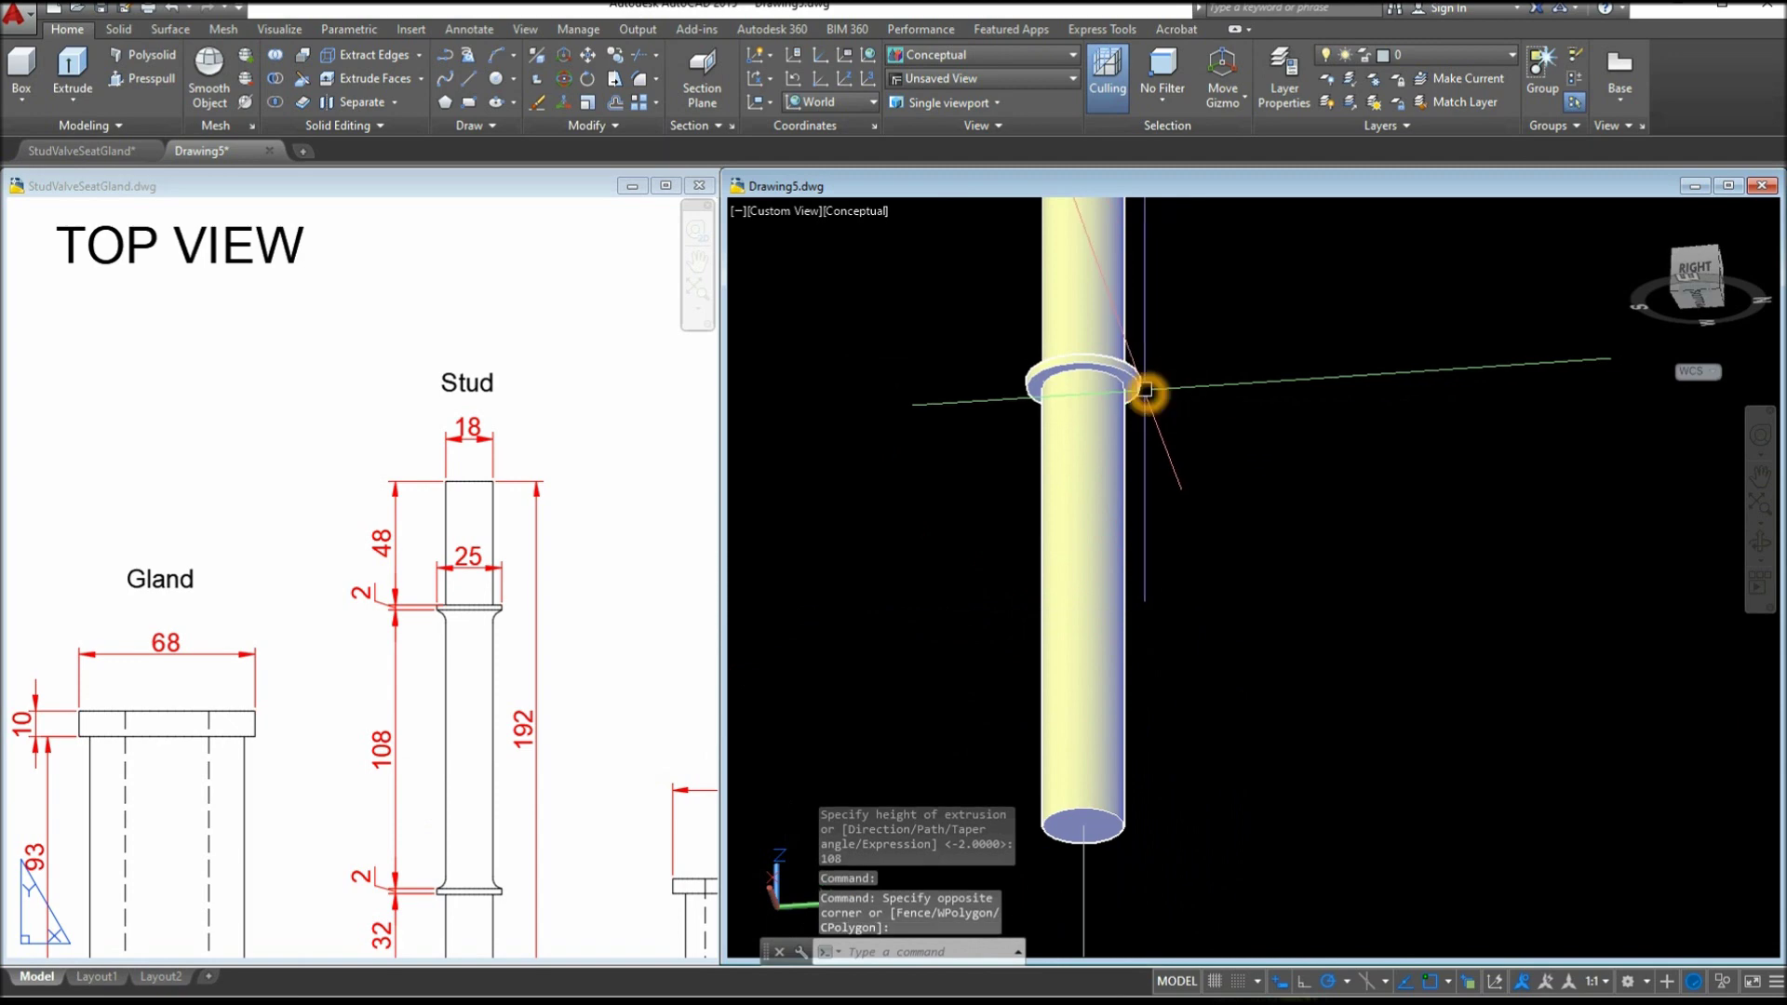
{"action": "left_click", "coordinate": [1143, 387]}
{"action": "right_click", "coordinate": [1258, 284]}
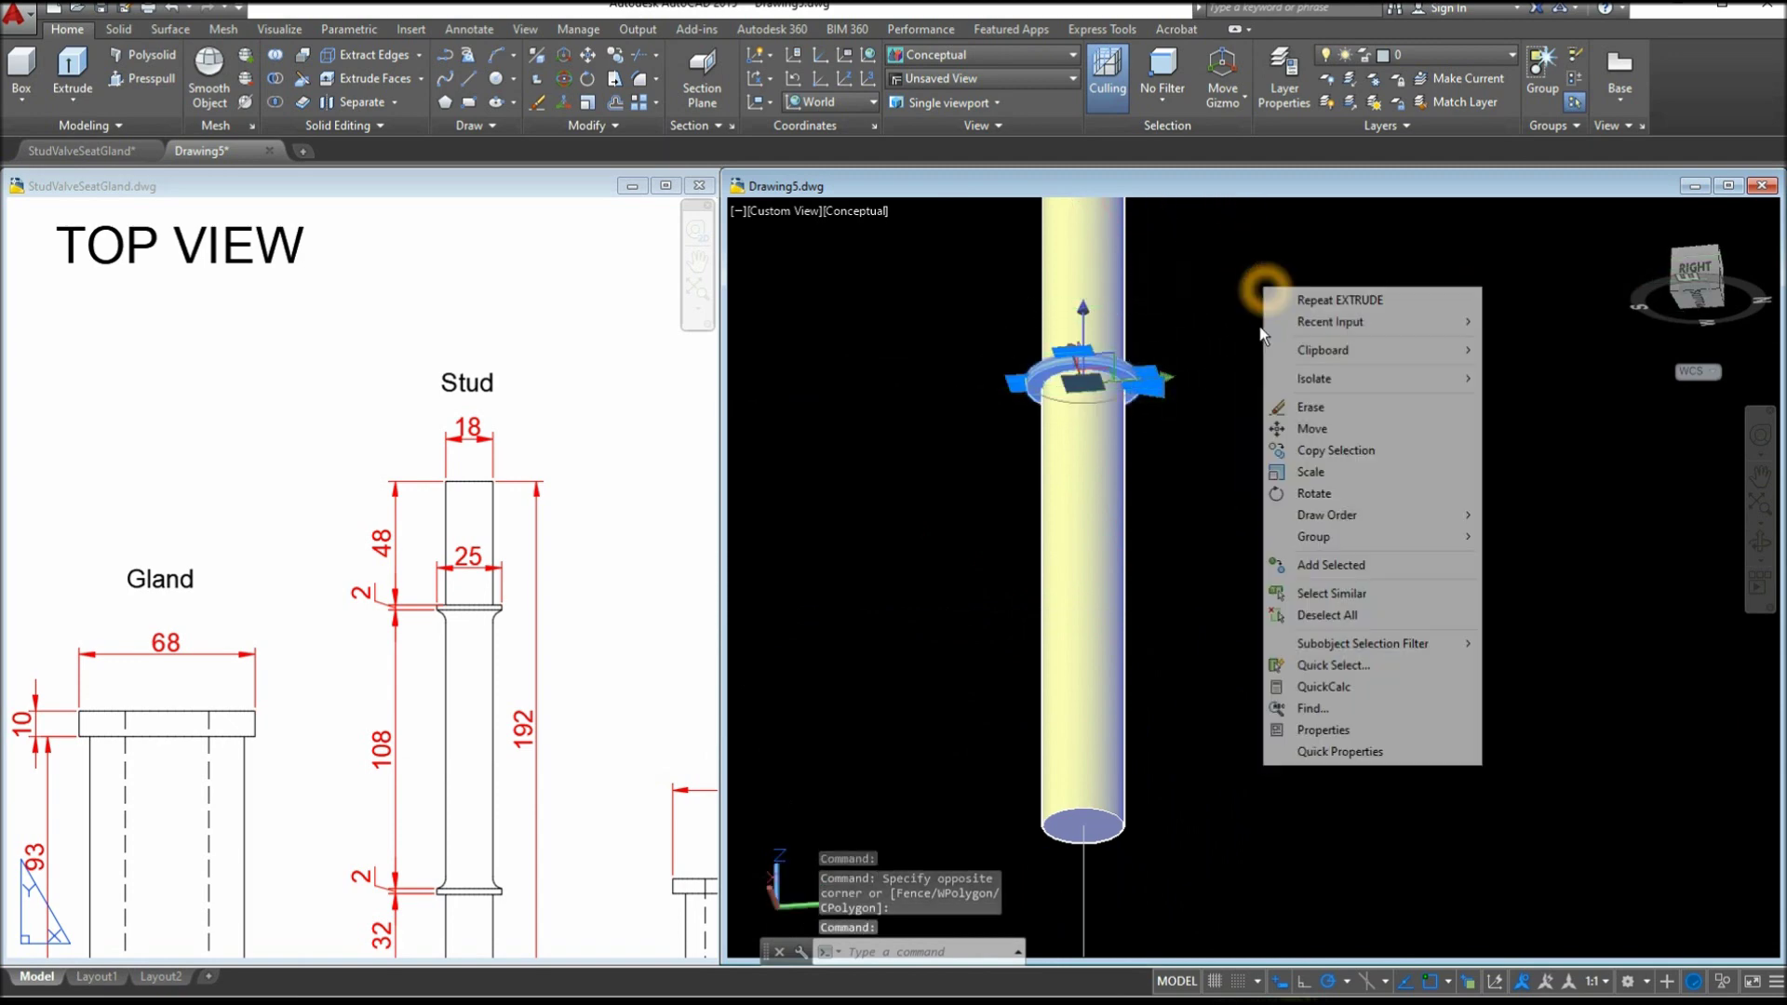
{"action": "left_click", "coordinate": [1330, 449]}
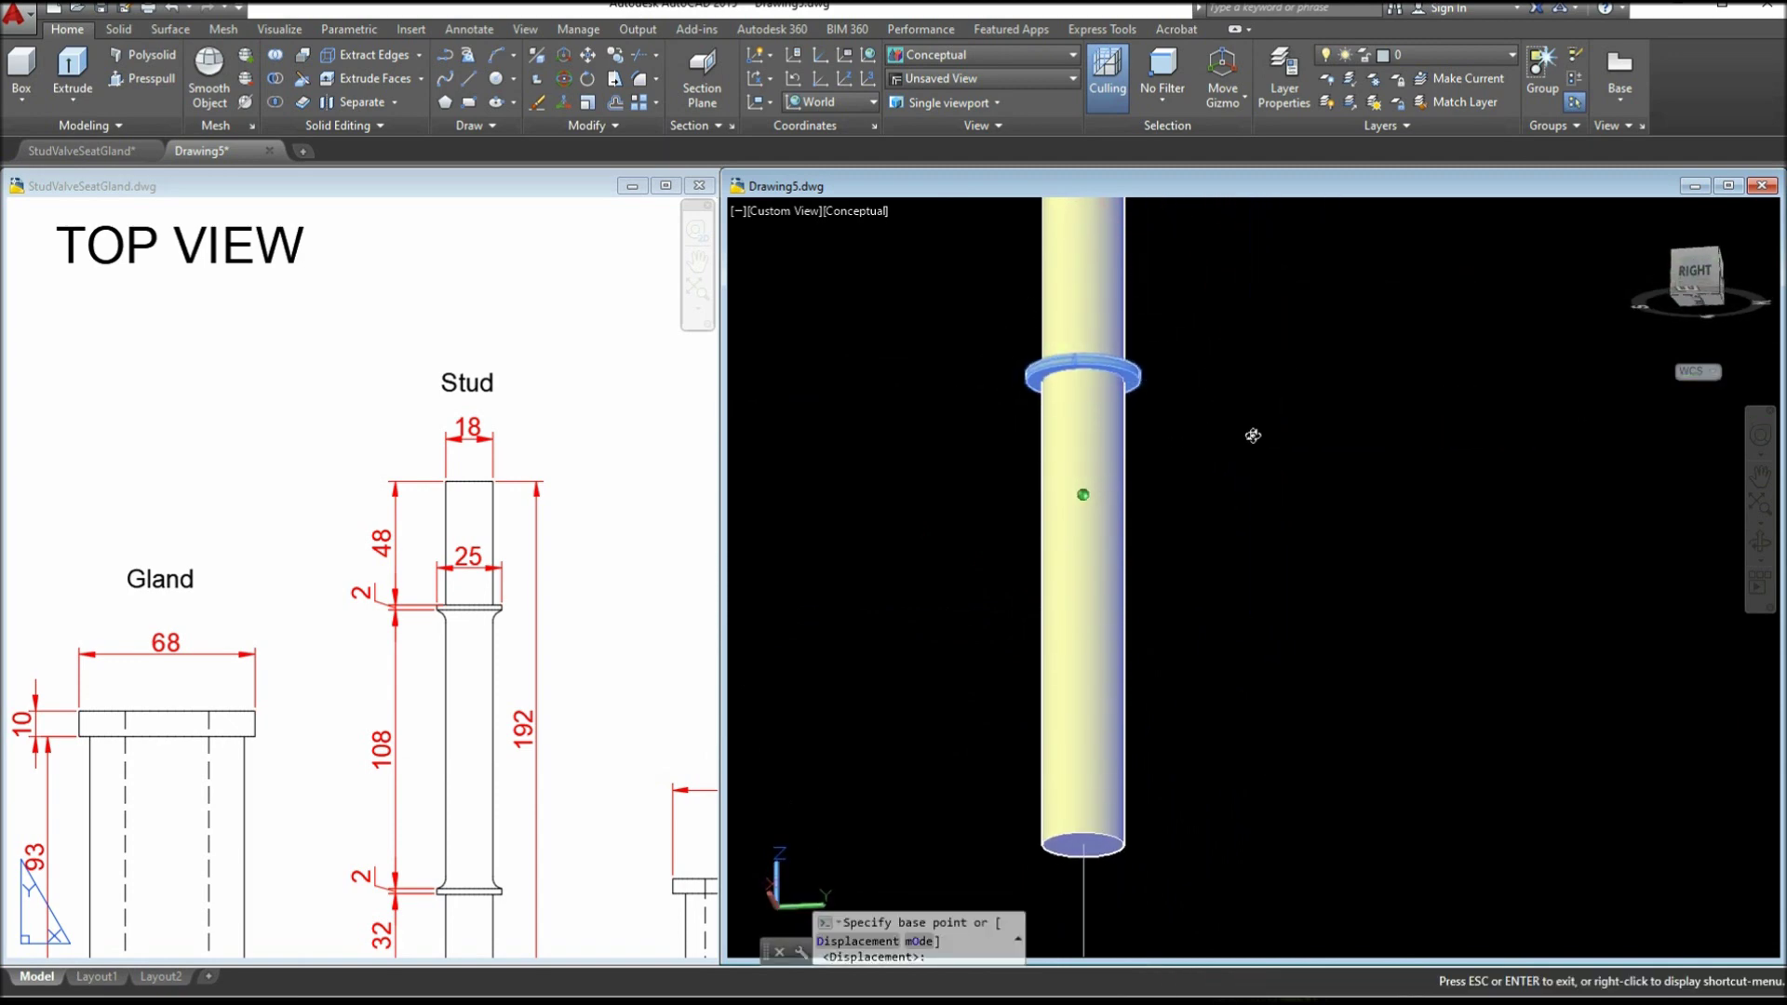
{"action": "middle_click_drag", "start_coordinate": [1253, 434], "coordinate": [1247, 538], "text": "shift"}
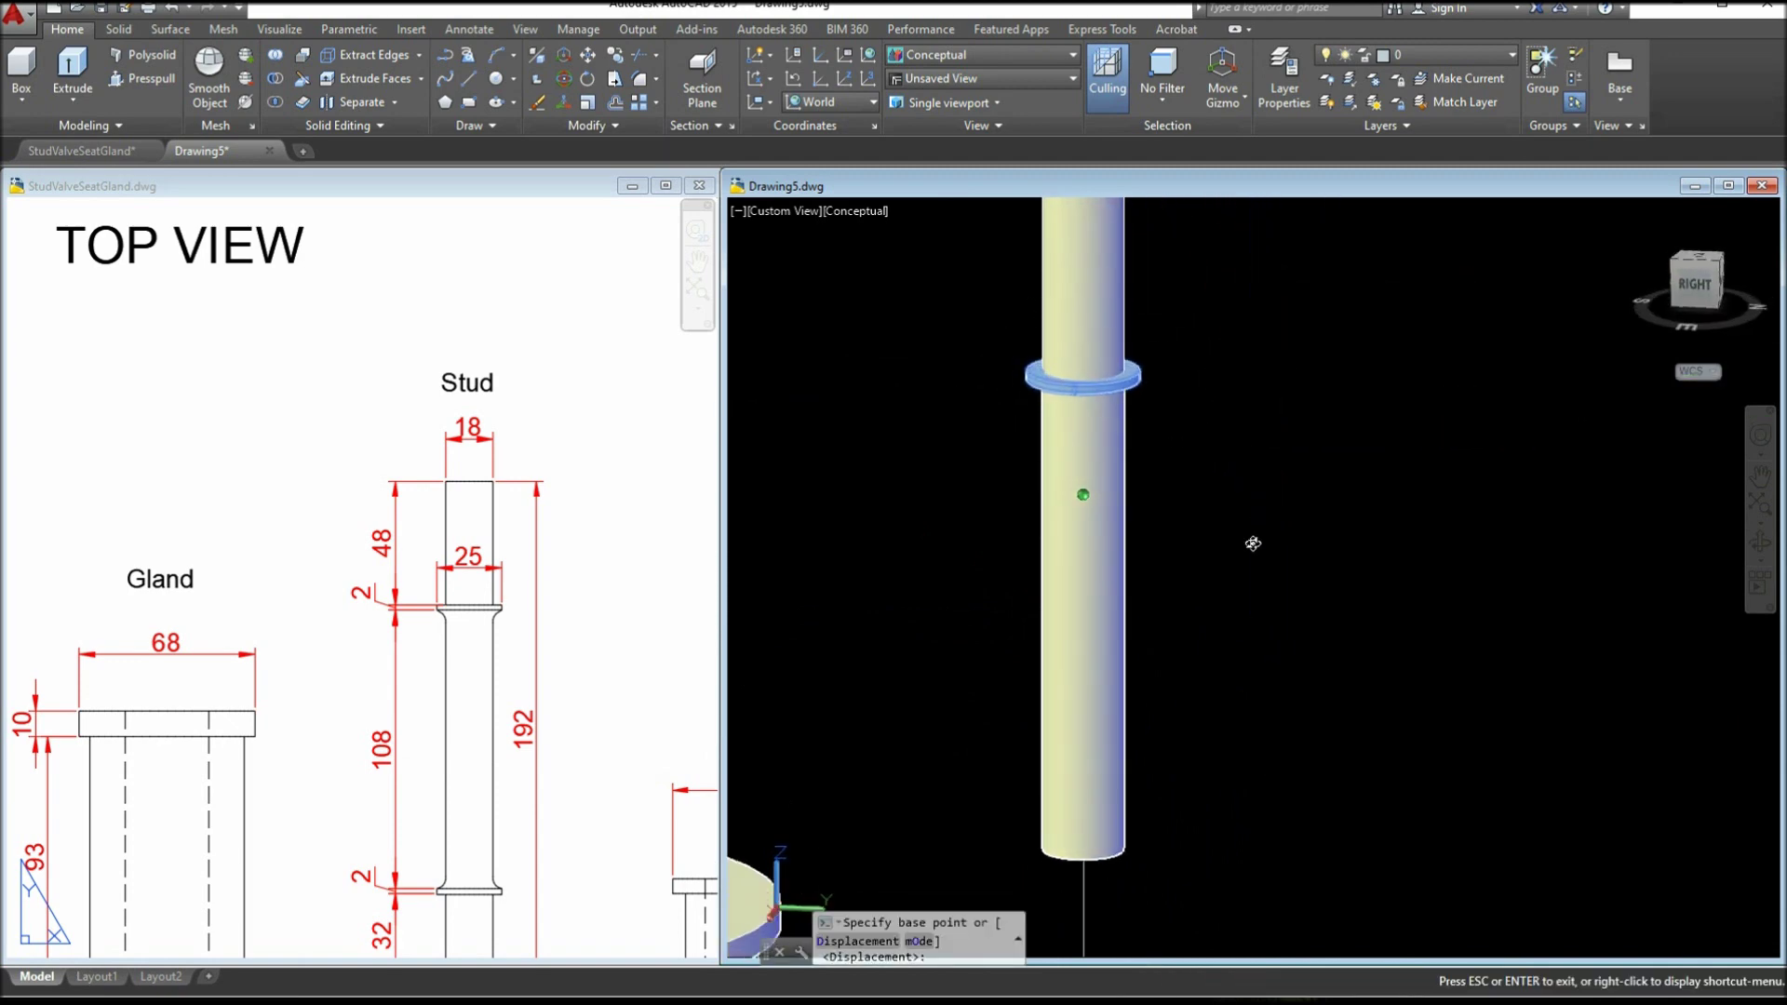
{"action": "left_click", "coordinate": [1082, 369]}
{"action": "middle_click_drag", "start_coordinate": [1281, 747], "coordinate": [1265, 499]}
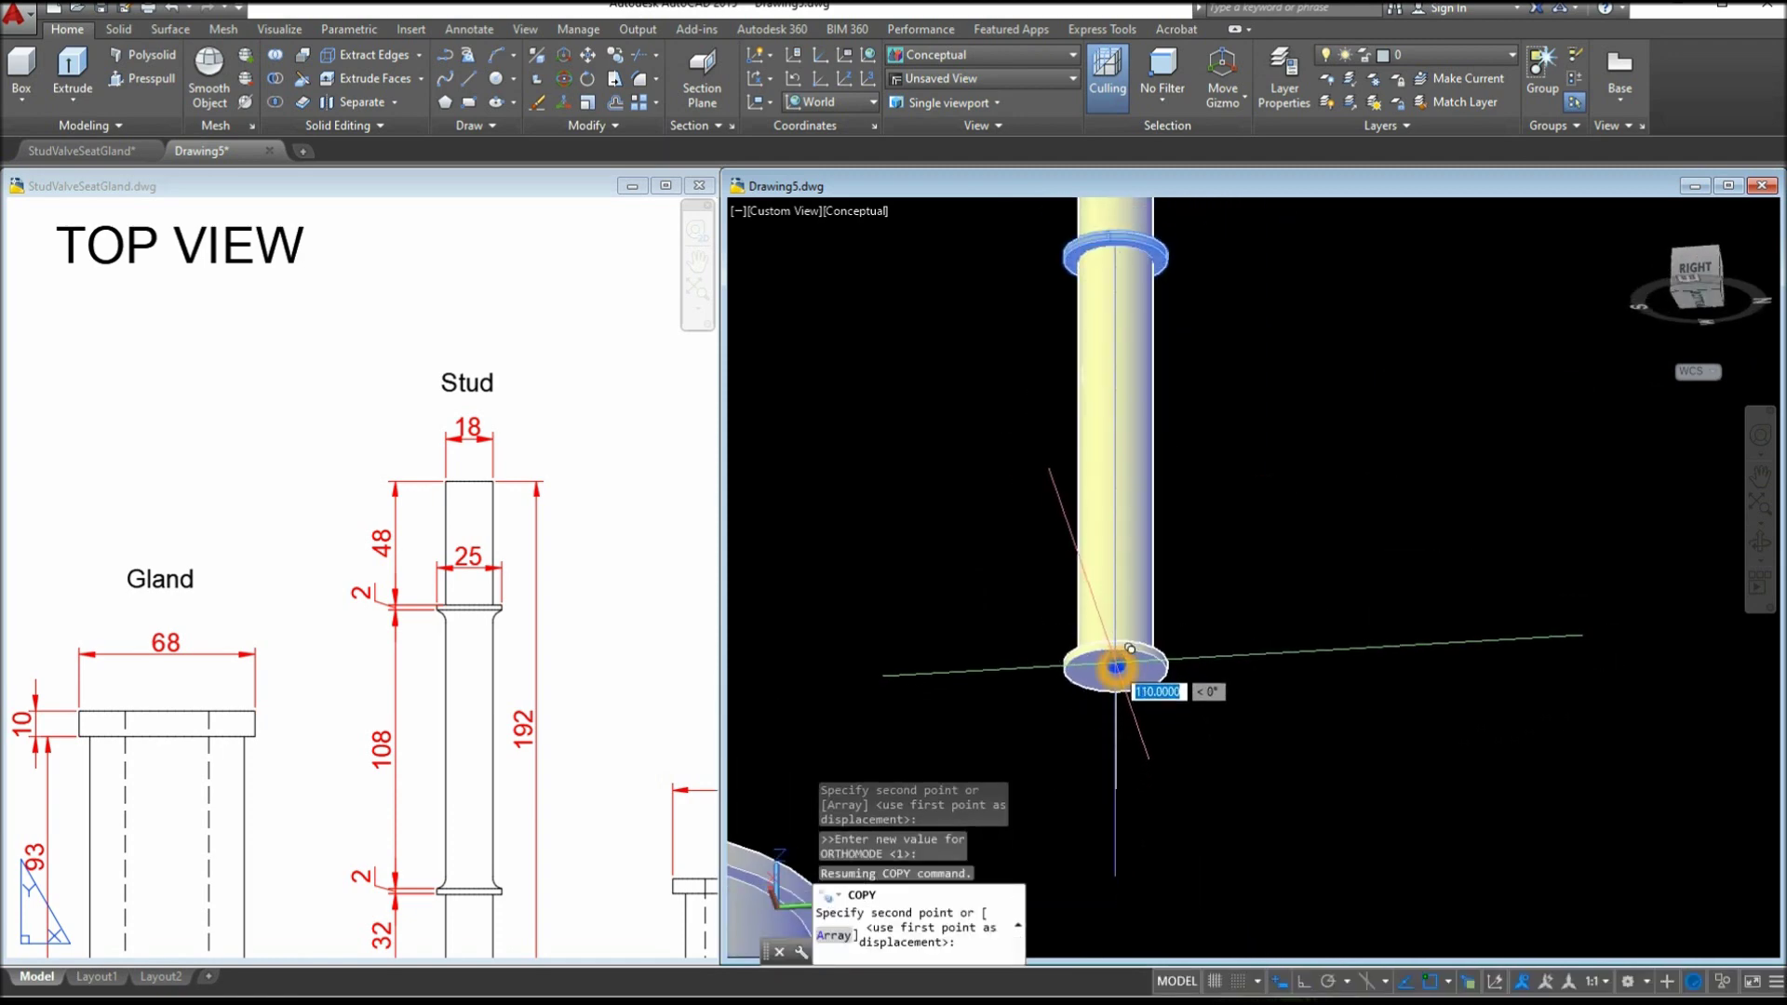
{"action": "right_click", "coordinate": [1214, 633]}
{"action": "left_click", "coordinate": [1247, 640]}
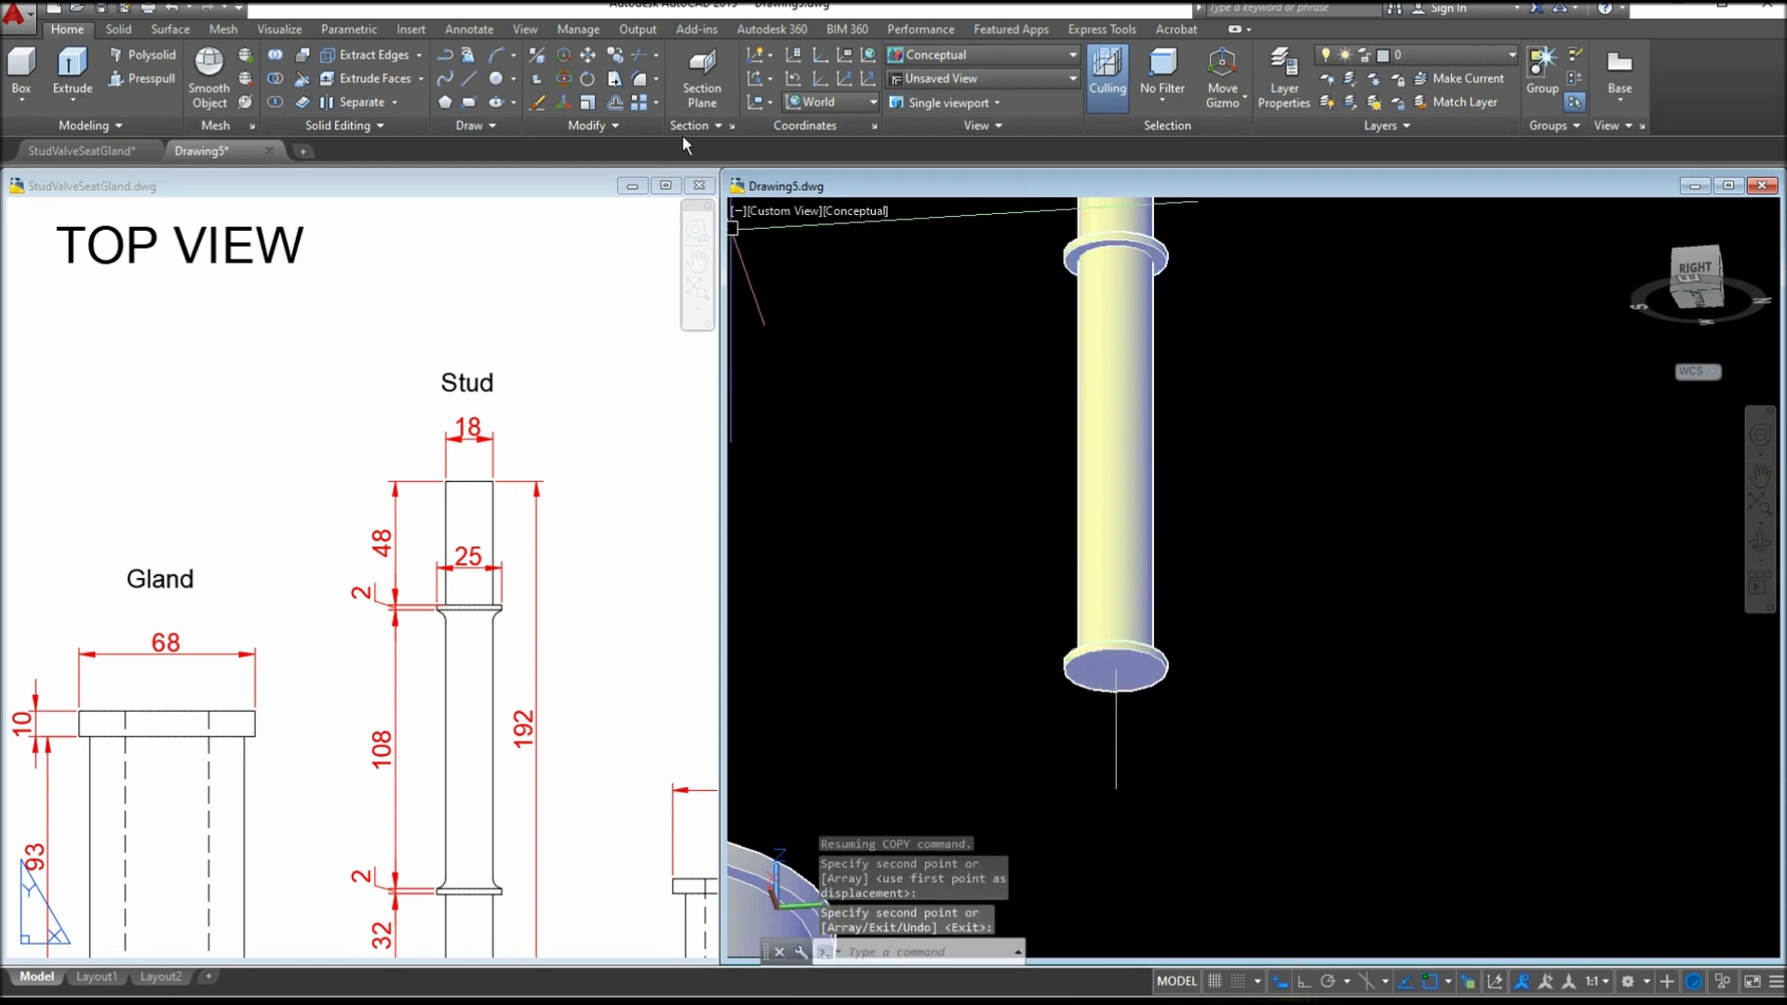
Switch Drawing5 to the Wireframe visual style and the Front view to inspect the lower collar
{"action": "left_click", "coordinate": [845, 214]}
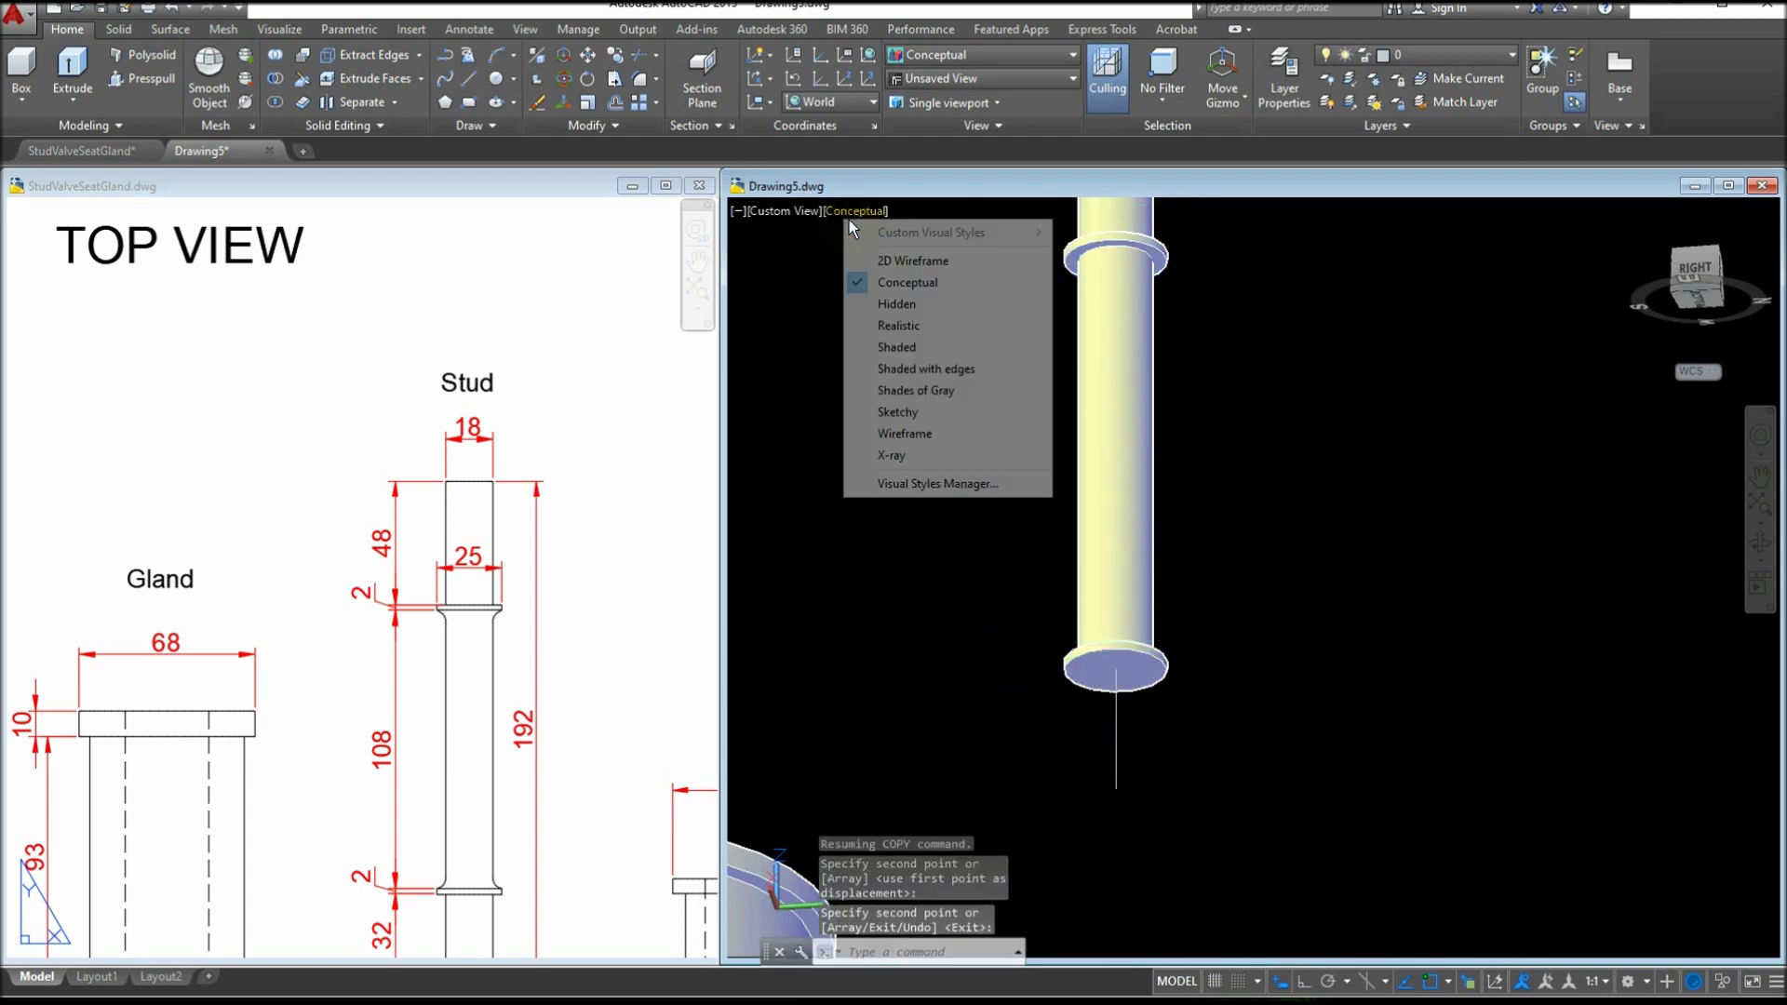
{"action": "left_click", "coordinate": [927, 444]}
{"action": "middle_click_drag", "start_coordinate": [1326, 522], "coordinate": [1307, 608], "text": "shift"}
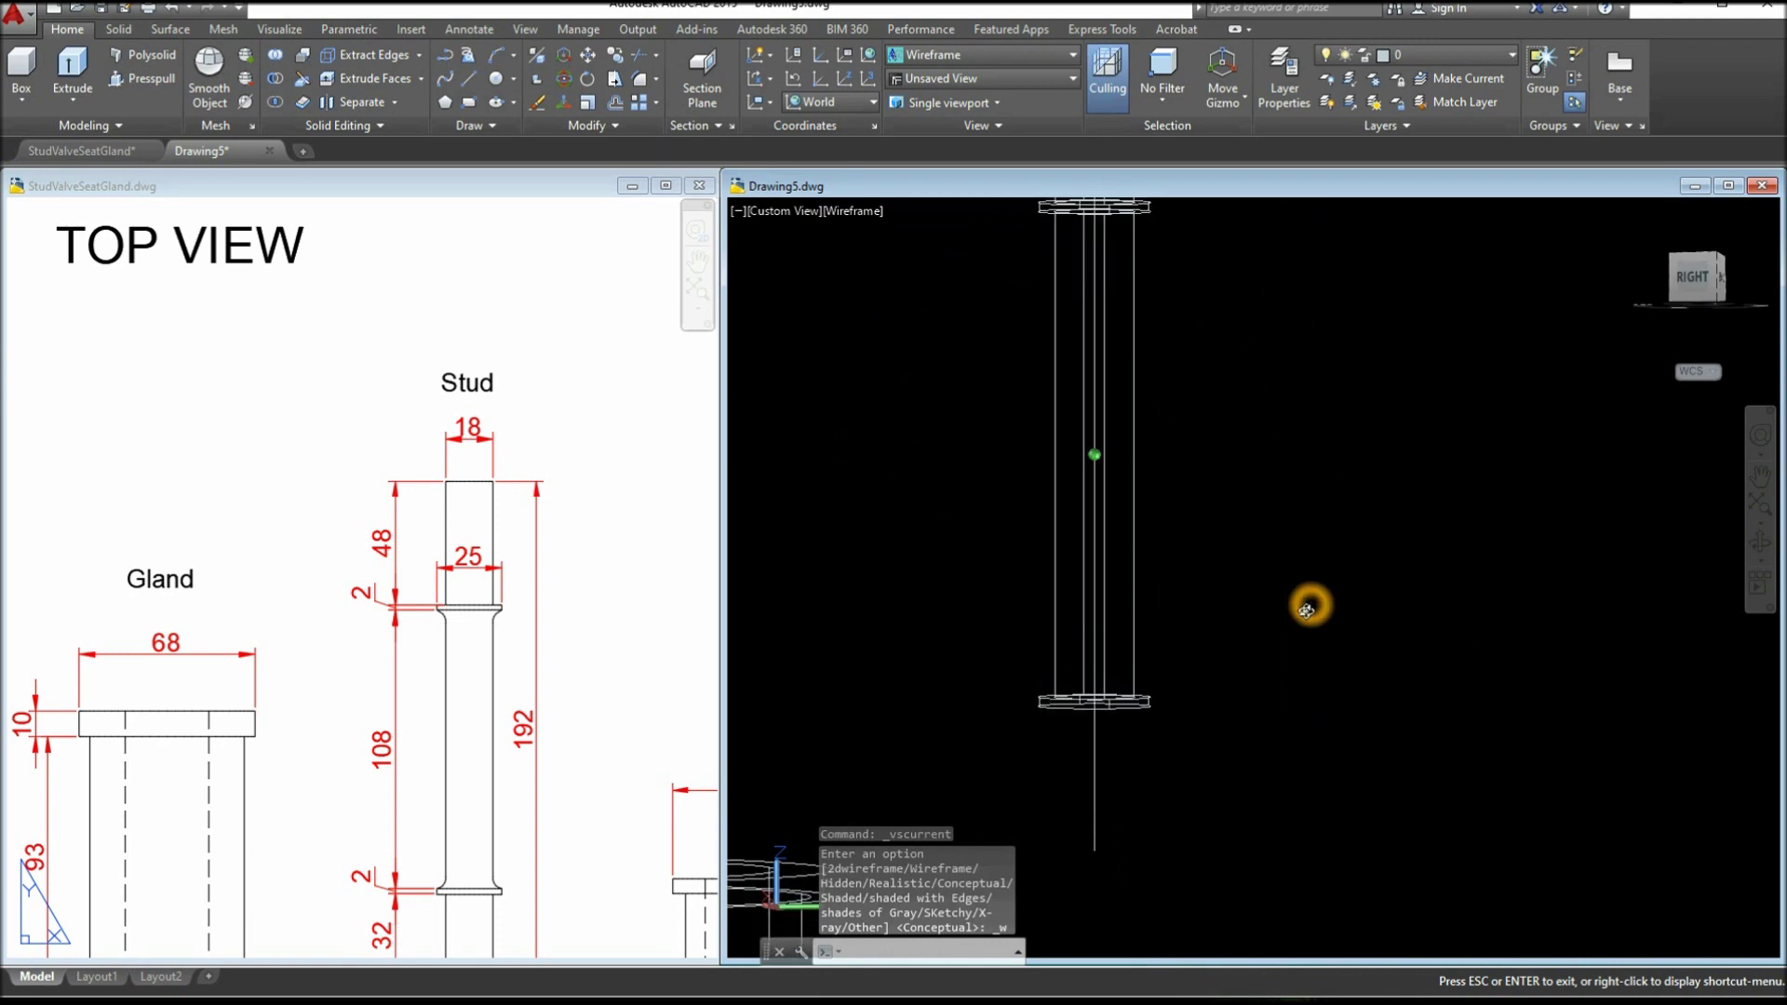
{"action": "left_click", "coordinate": [842, 213]}
{"action": "left_click", "coordinate": [795, 214]}
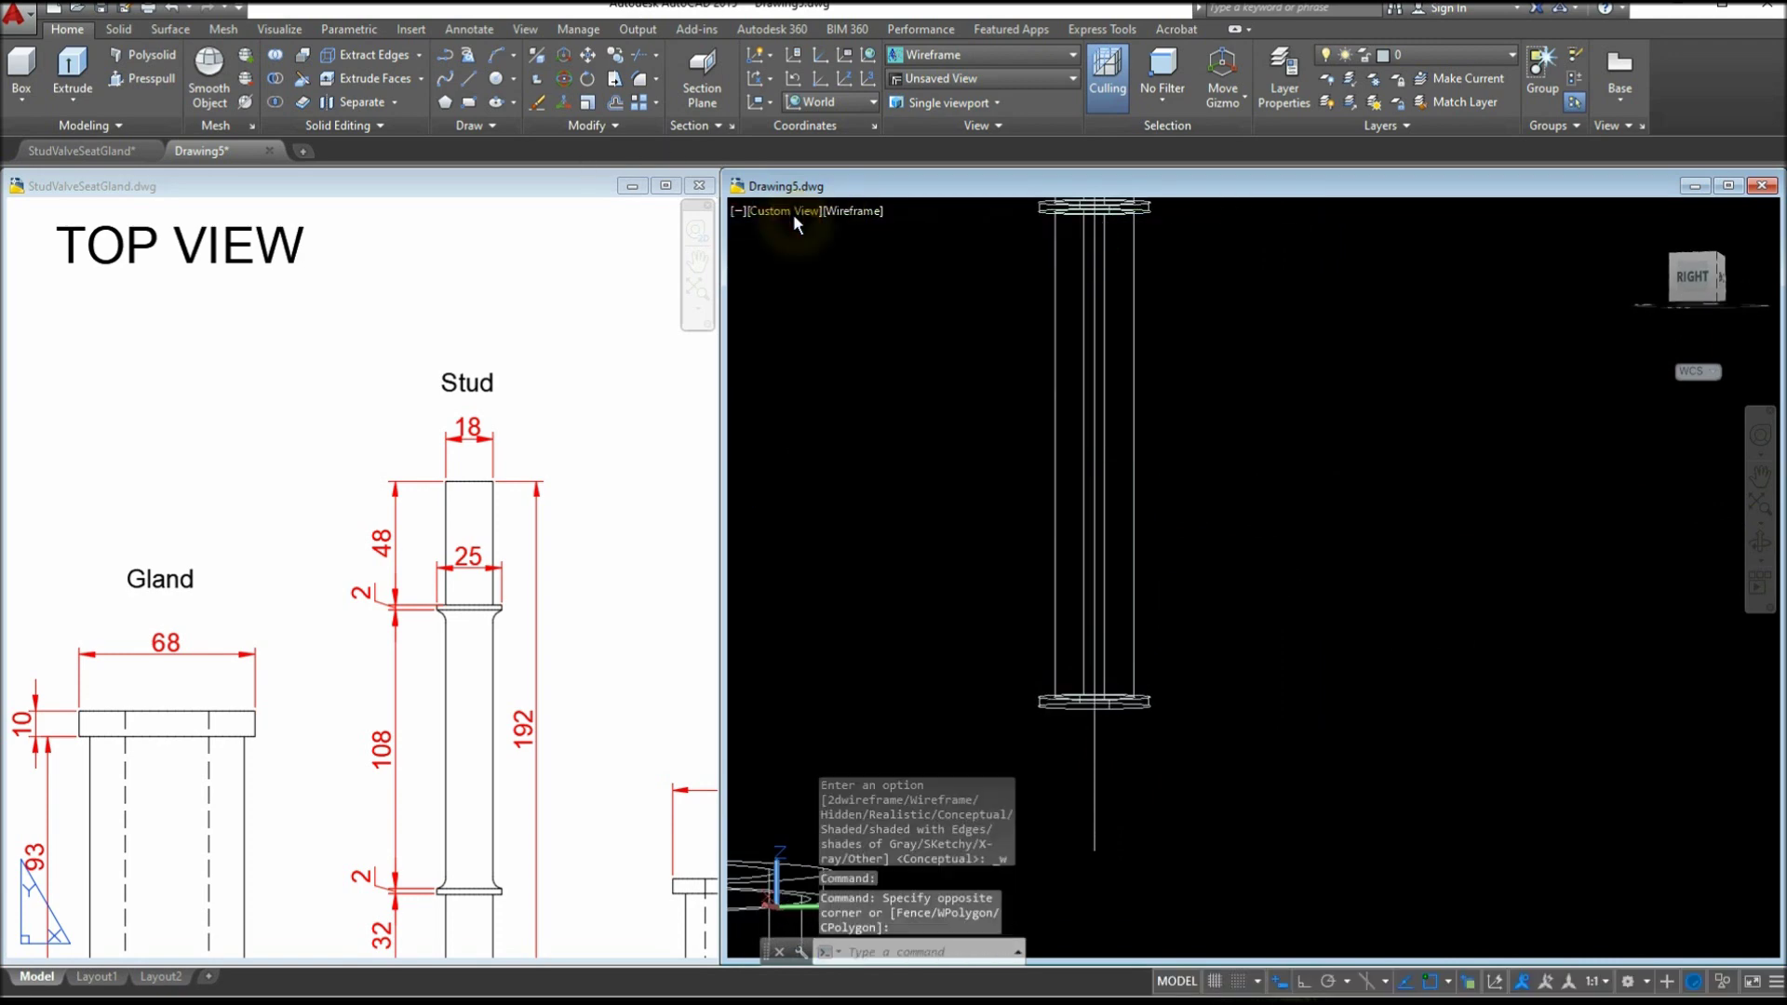
{"action": "left_click", "coordinate": [793, 212]}
{"action": "left_click", "coordinate": [865, 347]}
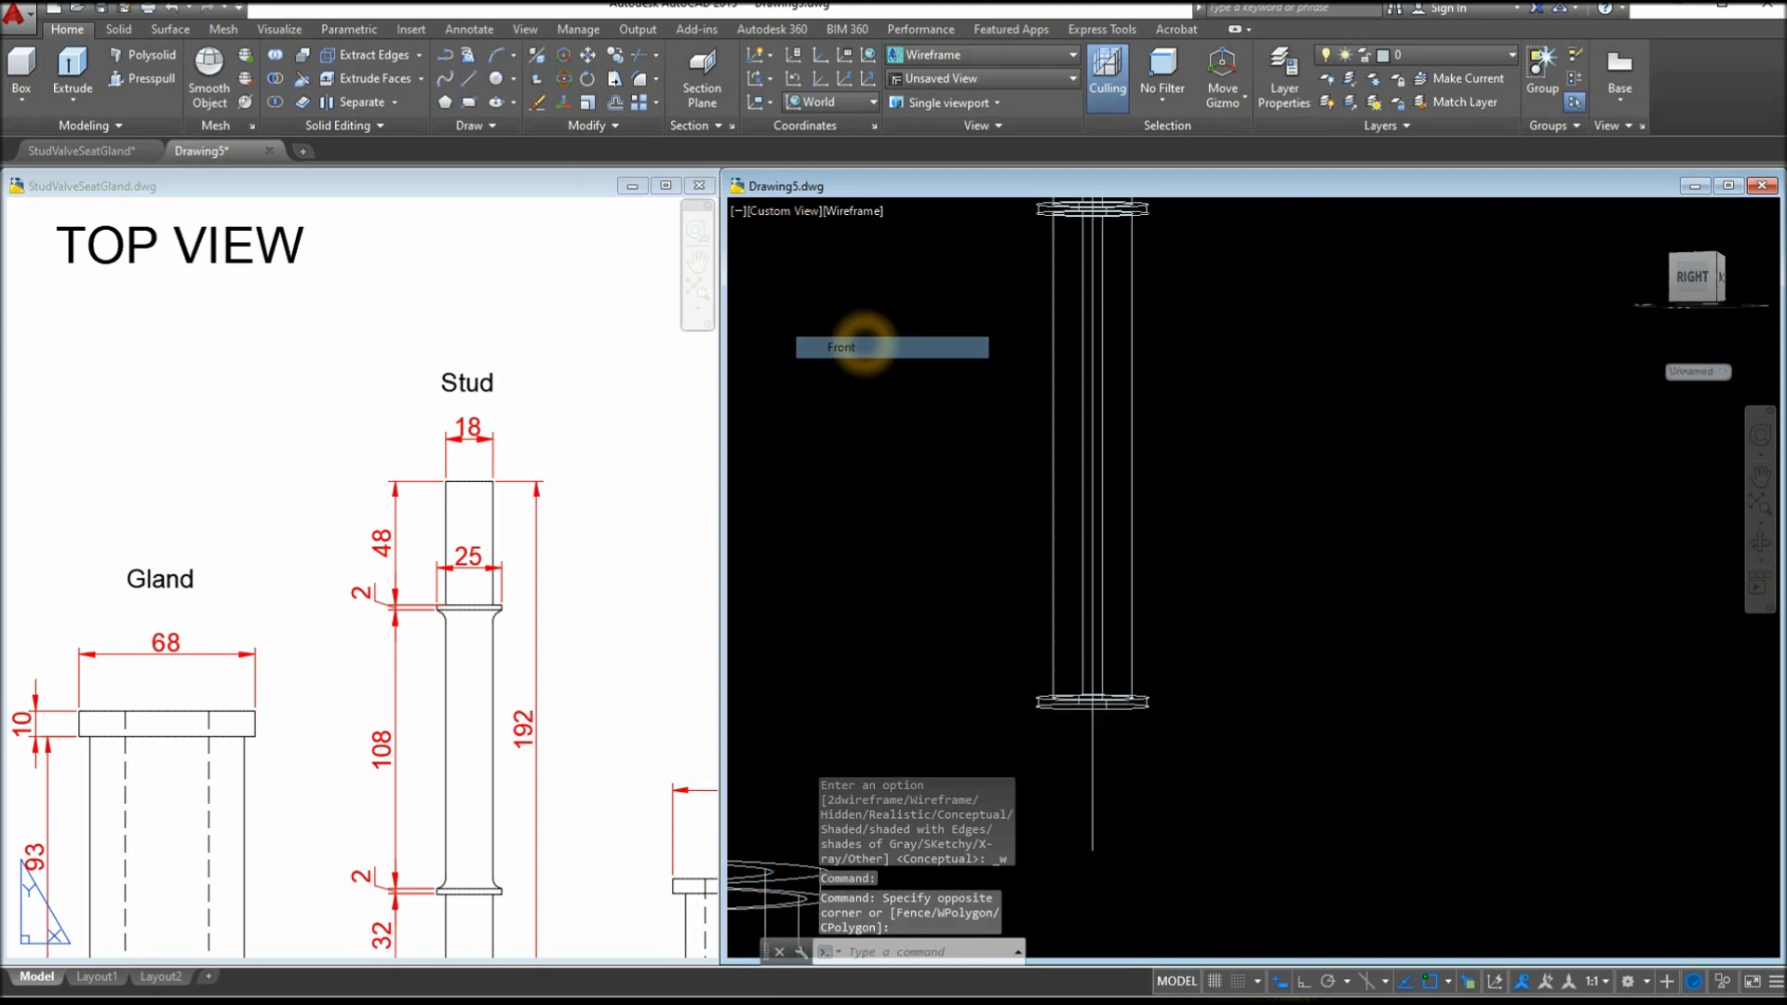
{"action": "middle_click_drag", "start_coordinate": [1500, 638], "coordinate": [1029, 638]}
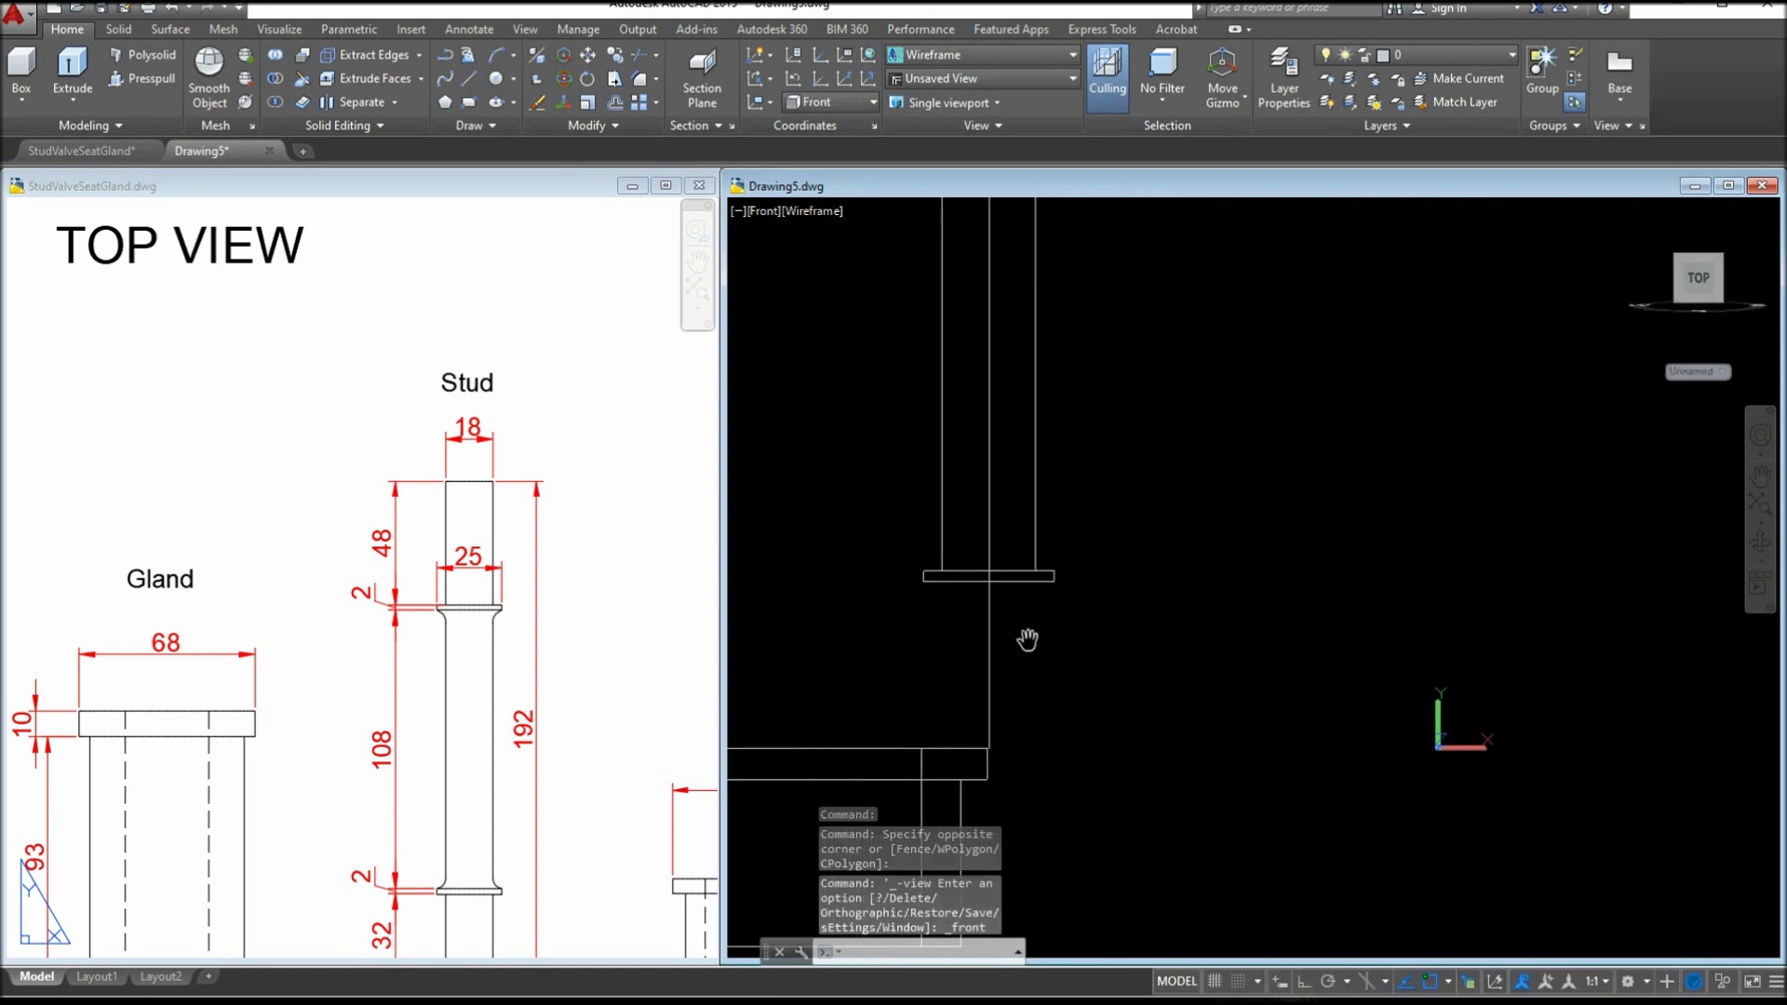
{"action": "scroll", "coordinate": [1018, 583], "scroll_direction": "up", "scroll_amount": 3}
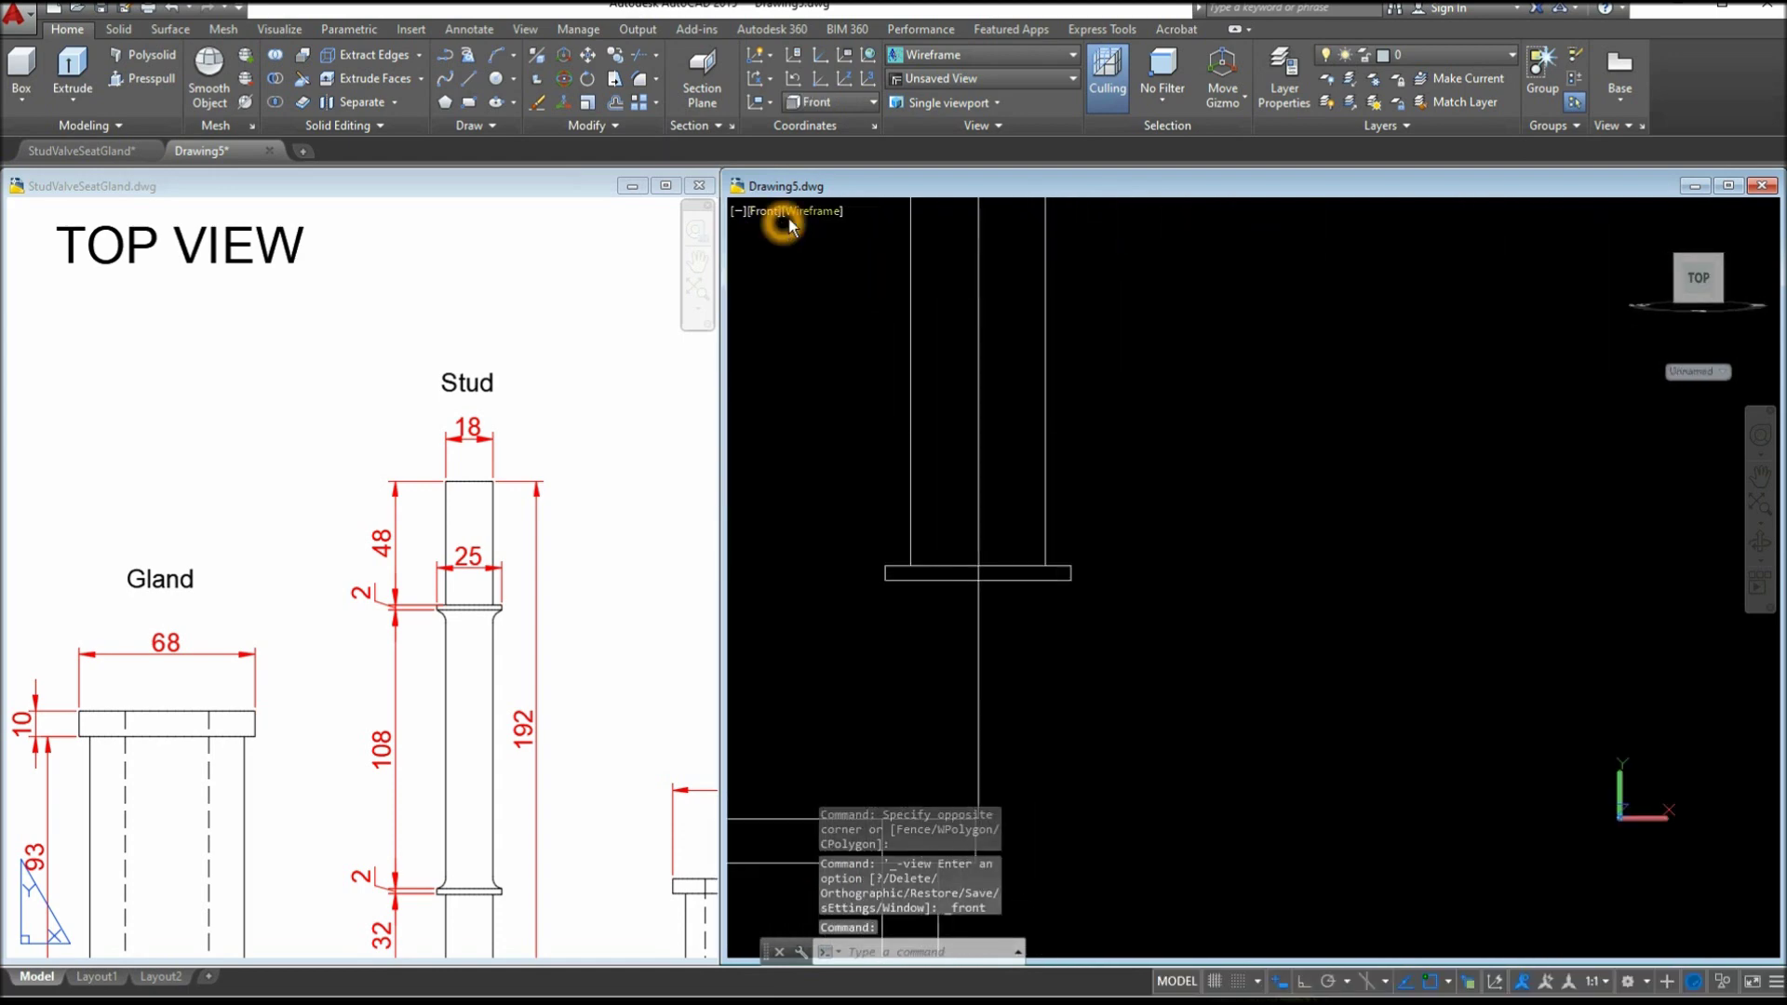
{"action": "middle_click_drag", "start_coordinate": [910, 375], "coordinate": [1112, 482], "text": "shift"}
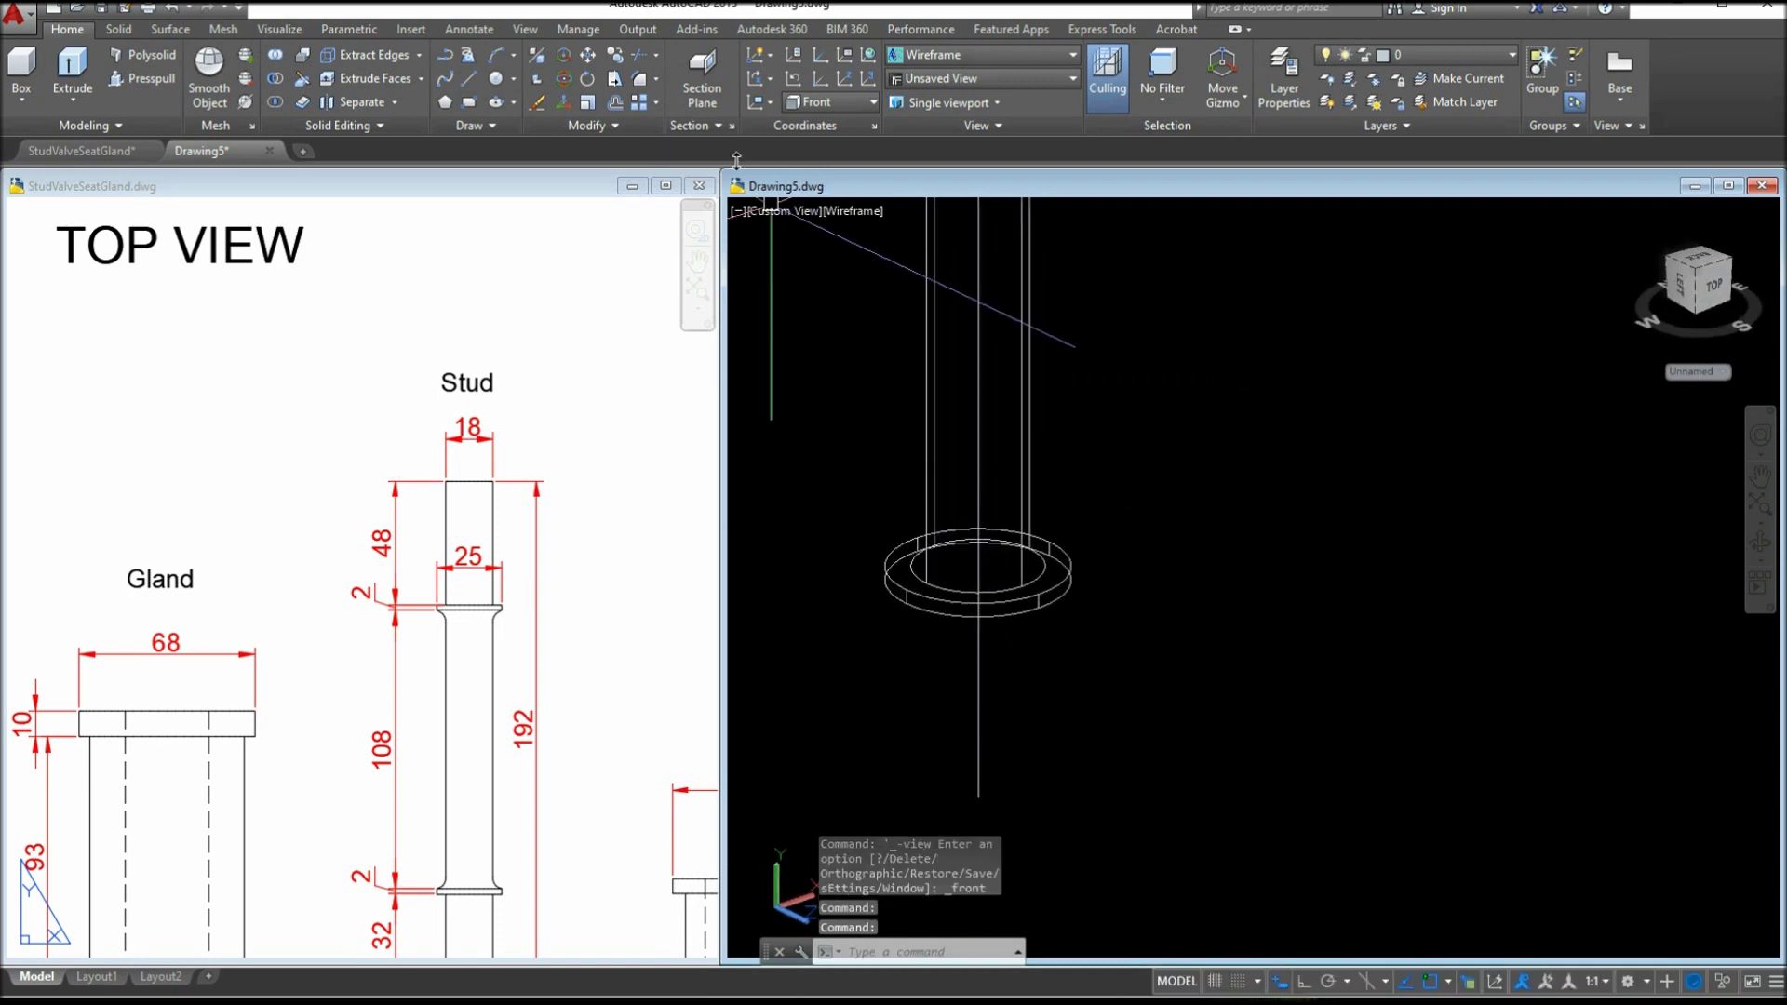
Set the visual style to X-ray in Drawing5 and bring the stud's lower section into view in the reference drawing
{"action": "left_click", "coordinate": [779, 212]}
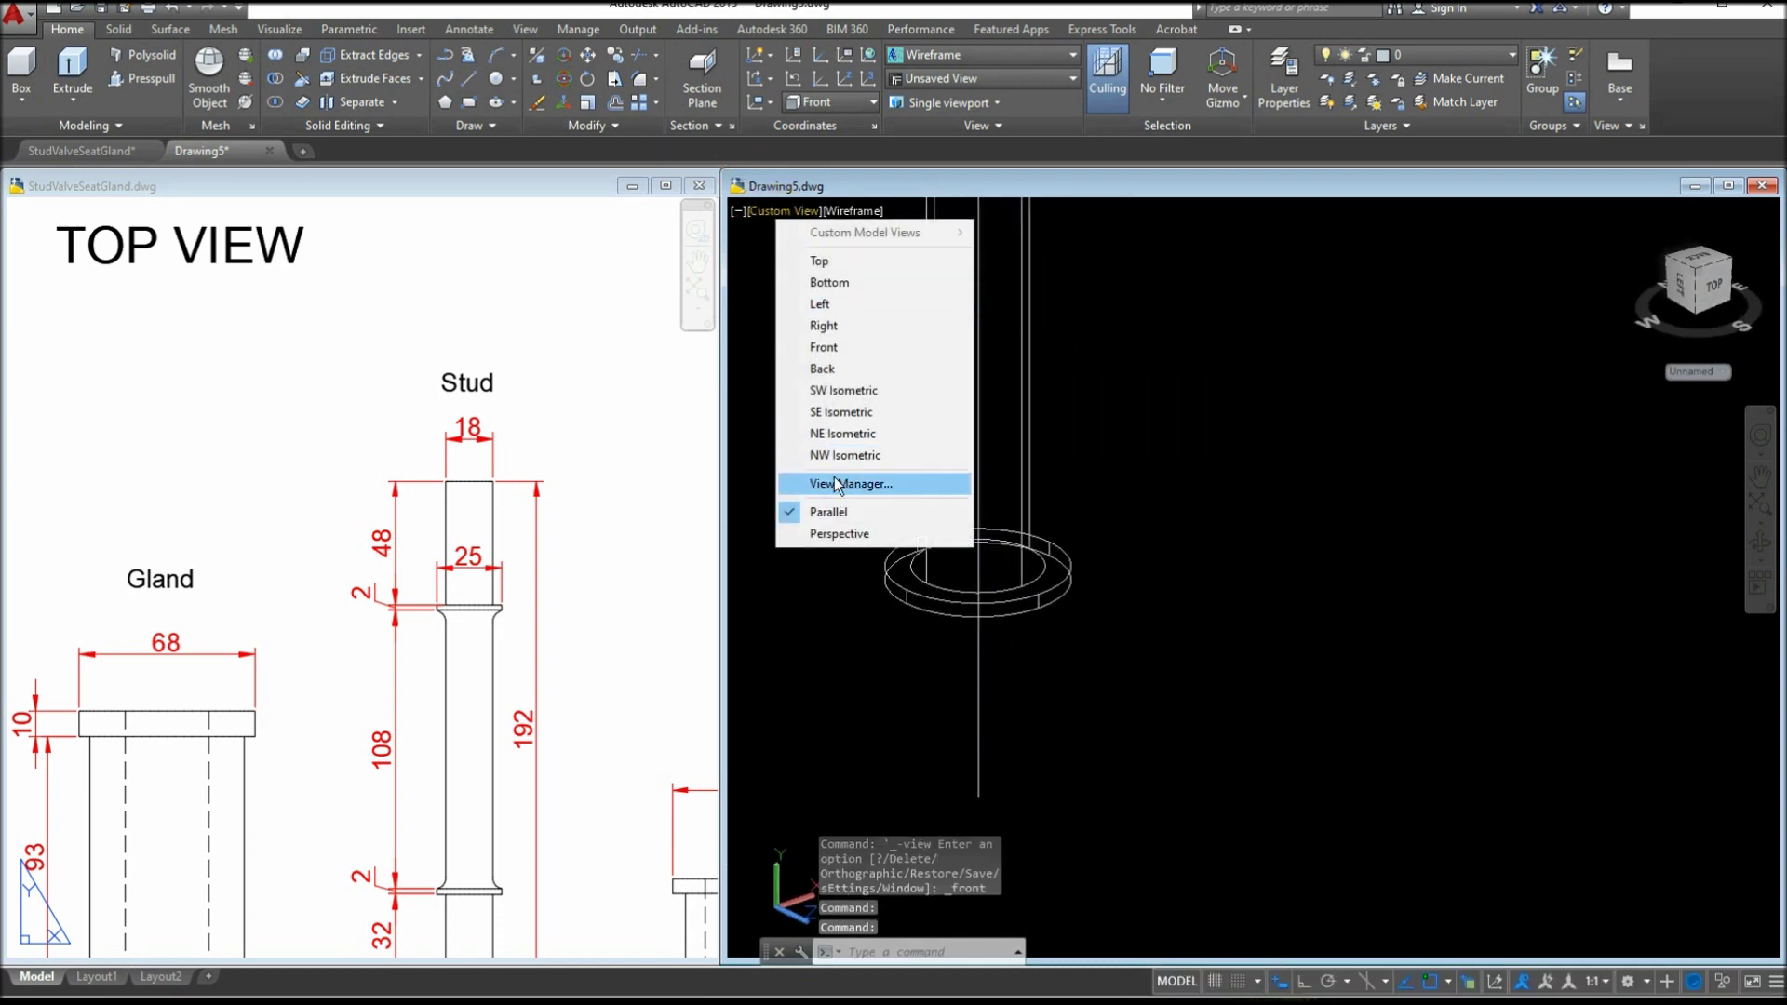
{"action": "left_click", "coordinate": [857, 211]}
{"action": "left_click", "coordinate": [858, 212]}
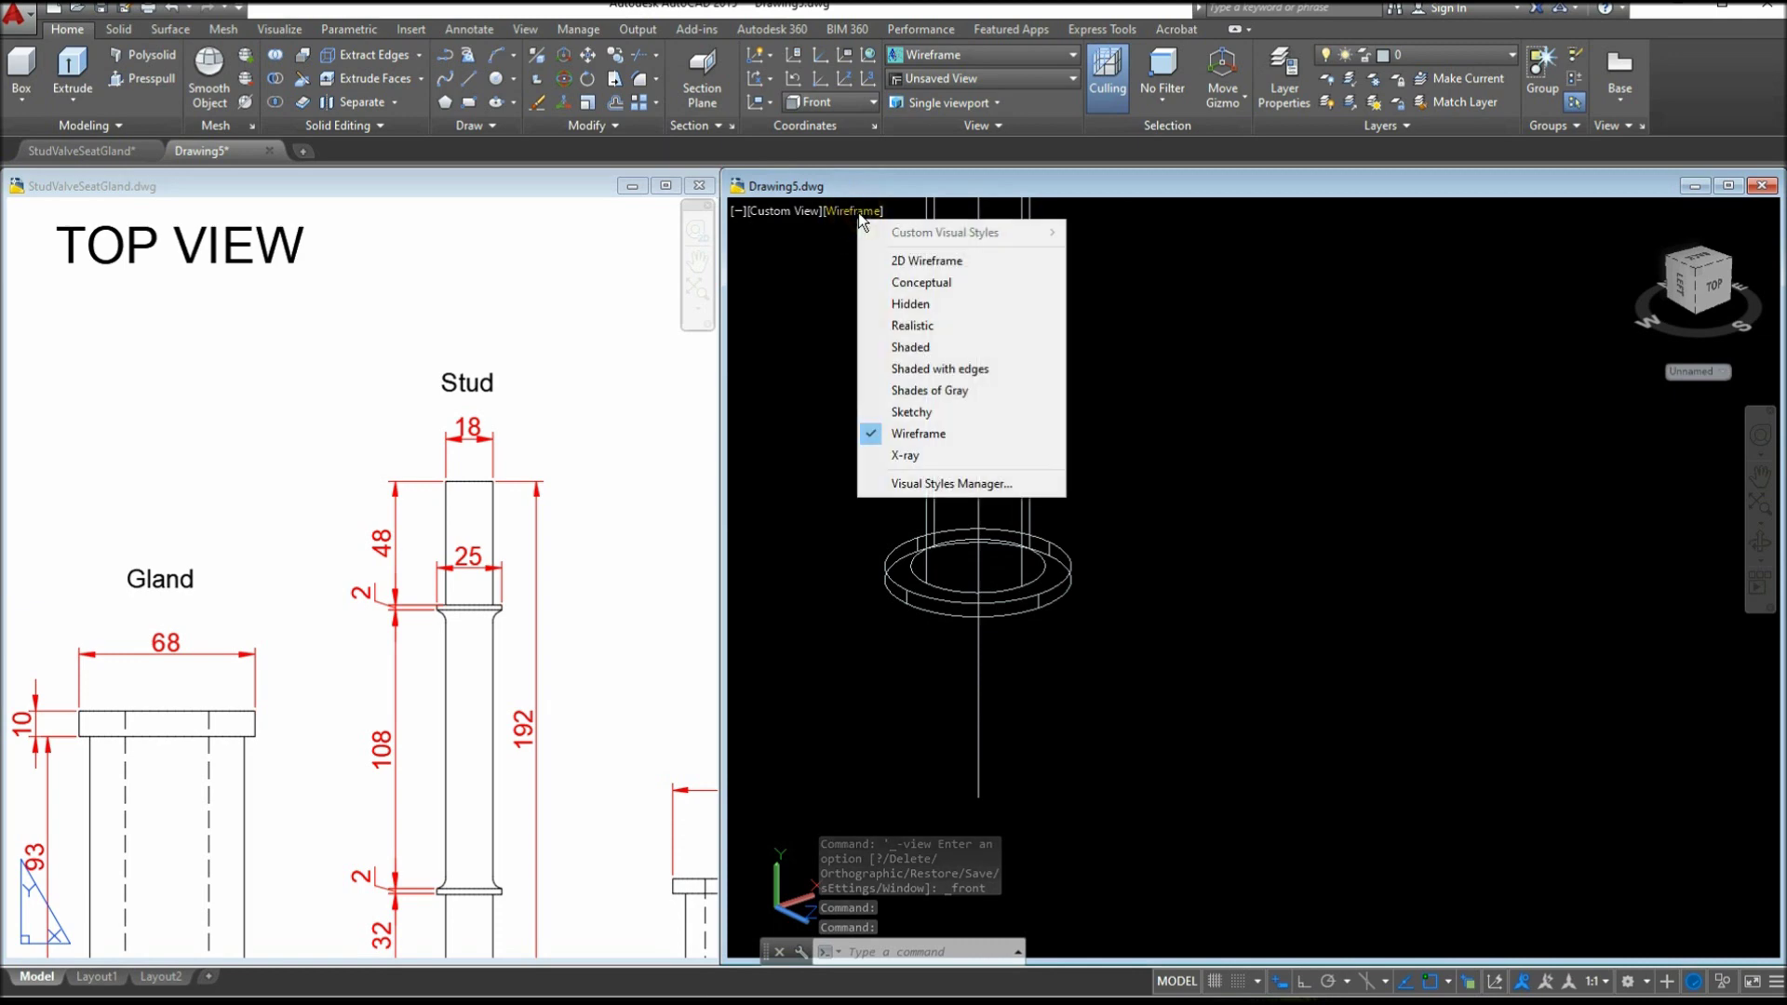
{"action": "left_click", "coordinate": [914, 456]}
{"action": "middle_click_drag", "start_coordinate": [1017, 467], "coordinate": [1015, 400], "text": "shift"}
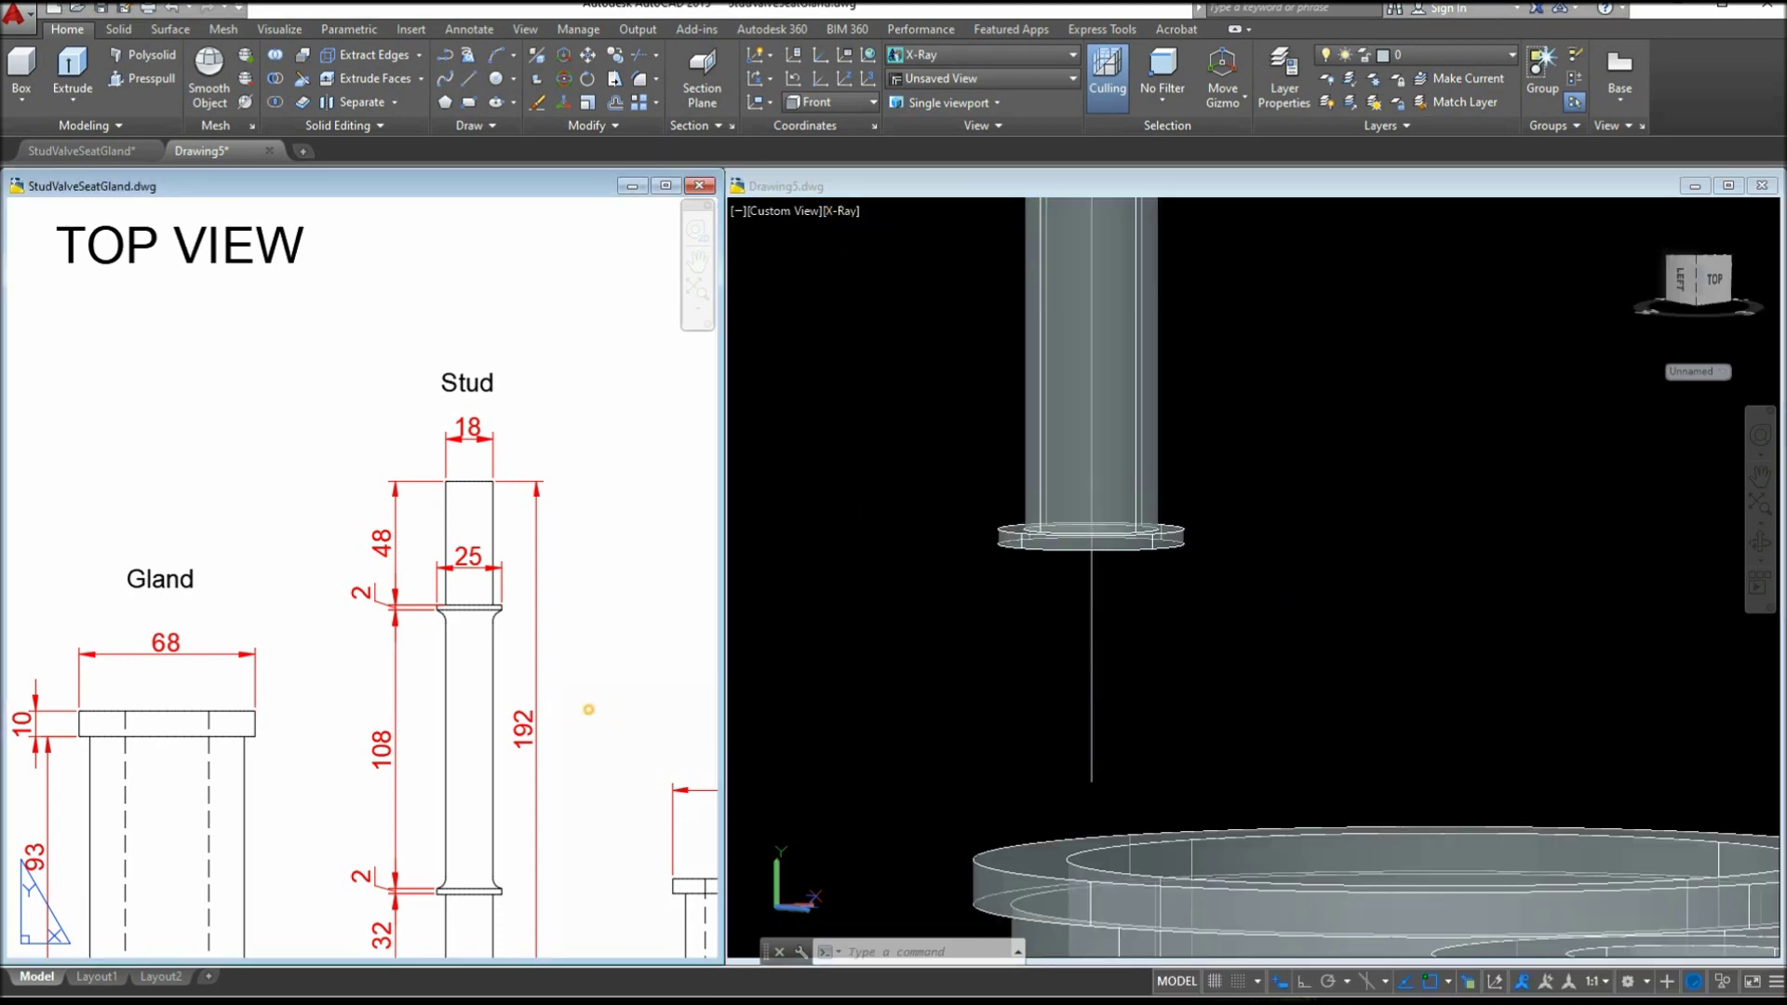
{"action": "left_click", "coordinate": [587, 710]}
{"action": "middle_click_drag", "start_coordinate": [586, 710], "coordinate": [538, 456]}
{"action": "left_click", "coordinate": [996, 617]}
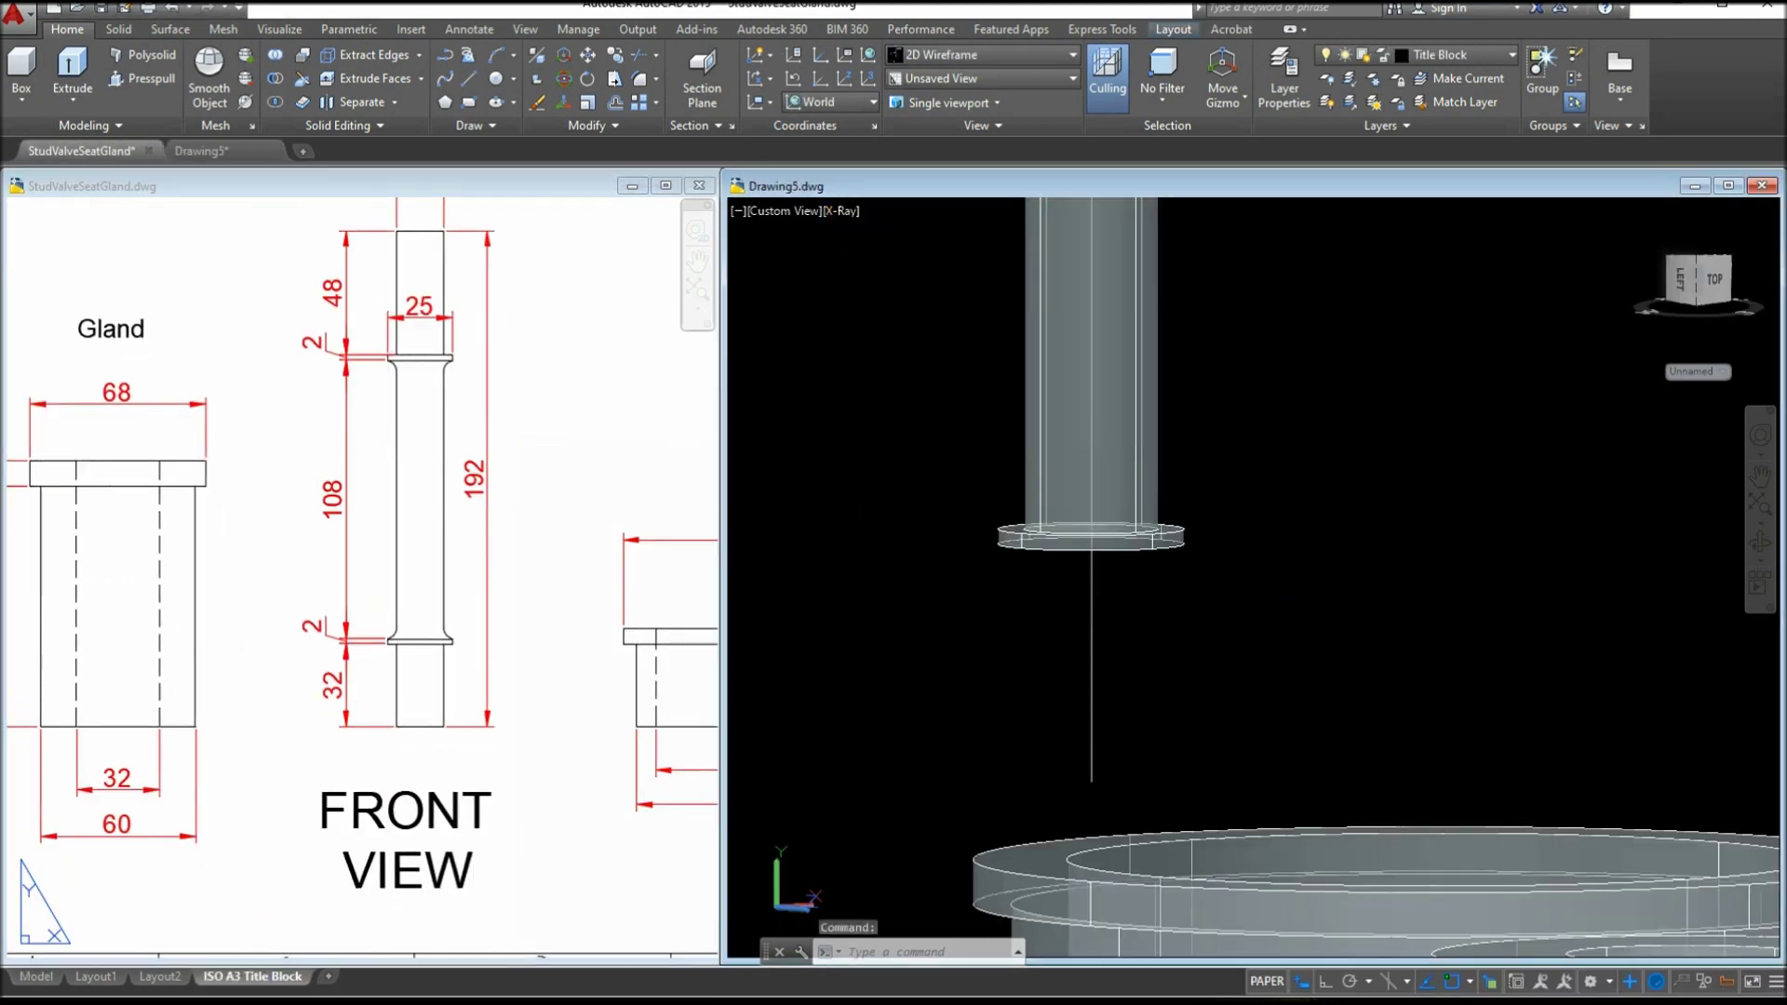
{"action": "type", "text": "c"}
{"action": "key", "text": "Return"}
{"action": "middle_click_drag", "start_coordinate": [1168, 617], "coordinate": [1302, 549], "text": "shift"}
{"action": "right_click", "coordinate": [1266, 500], "text": "shift"}
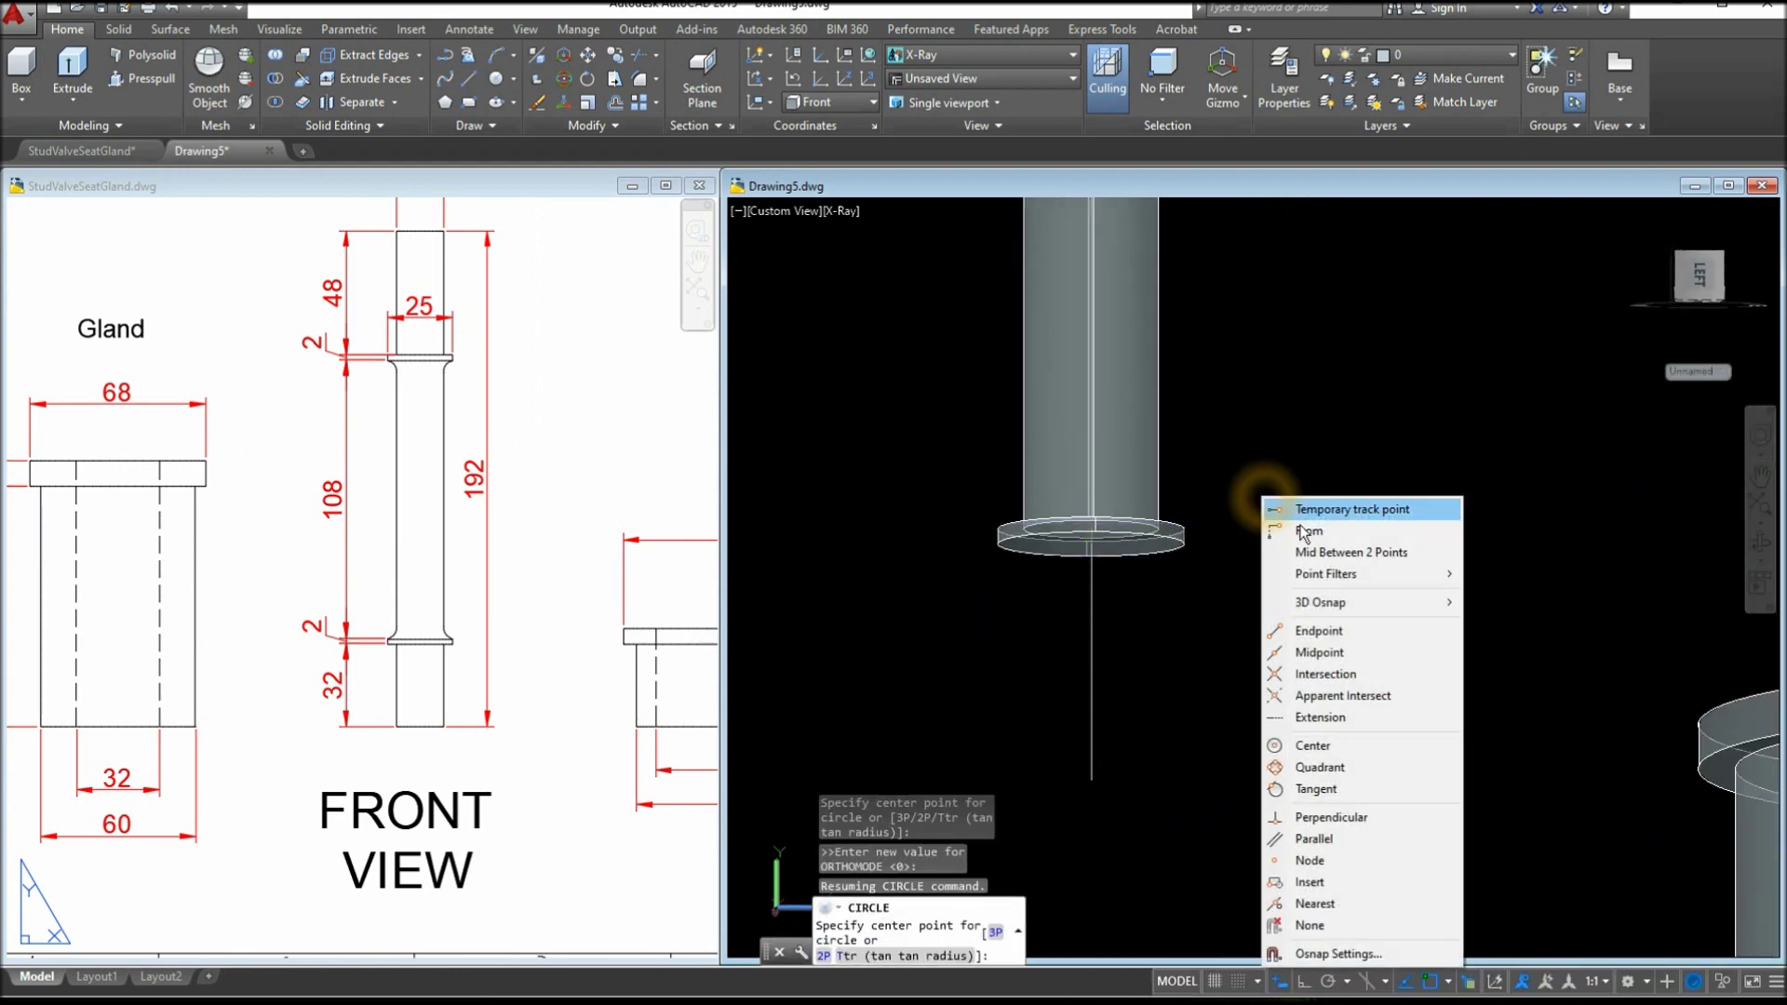
{"action": "left_click", "coordinate": [1341, 753]}
{"action": "scroll", "coordinate": [1098, 707], "scroll_direction": "up", "scroll_amount": 3}
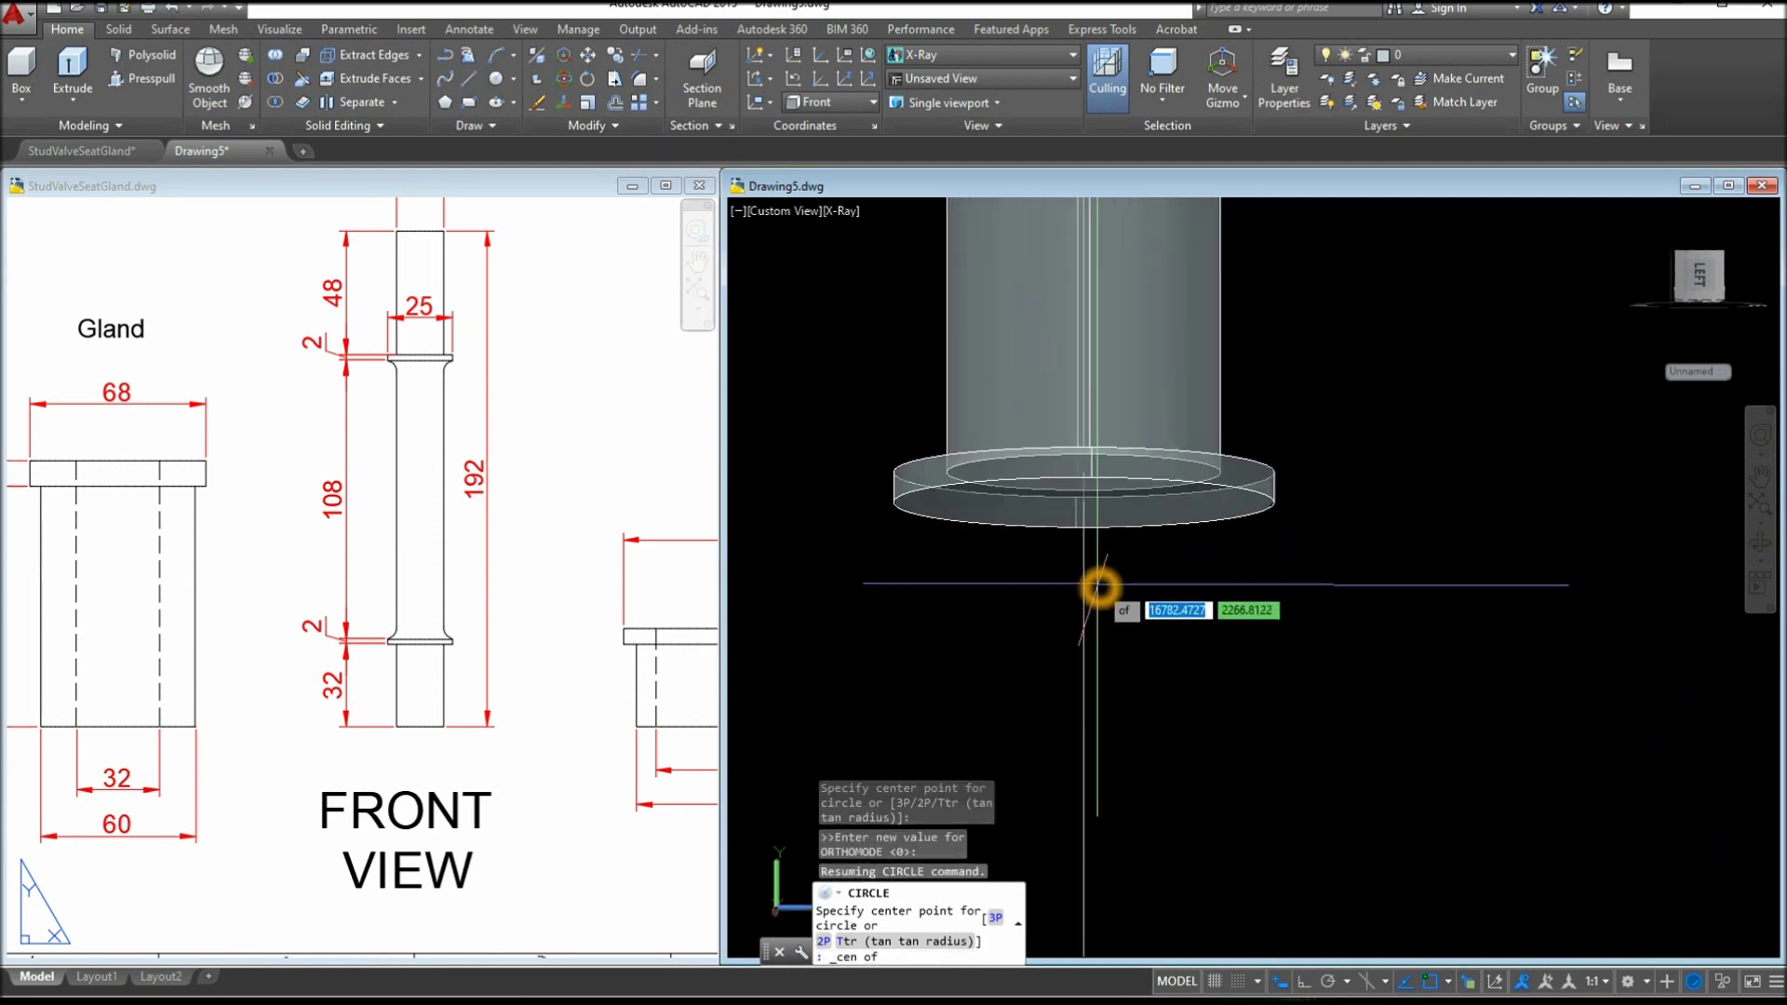
{"action": "left_click", "coordinate": [1107, 527]}
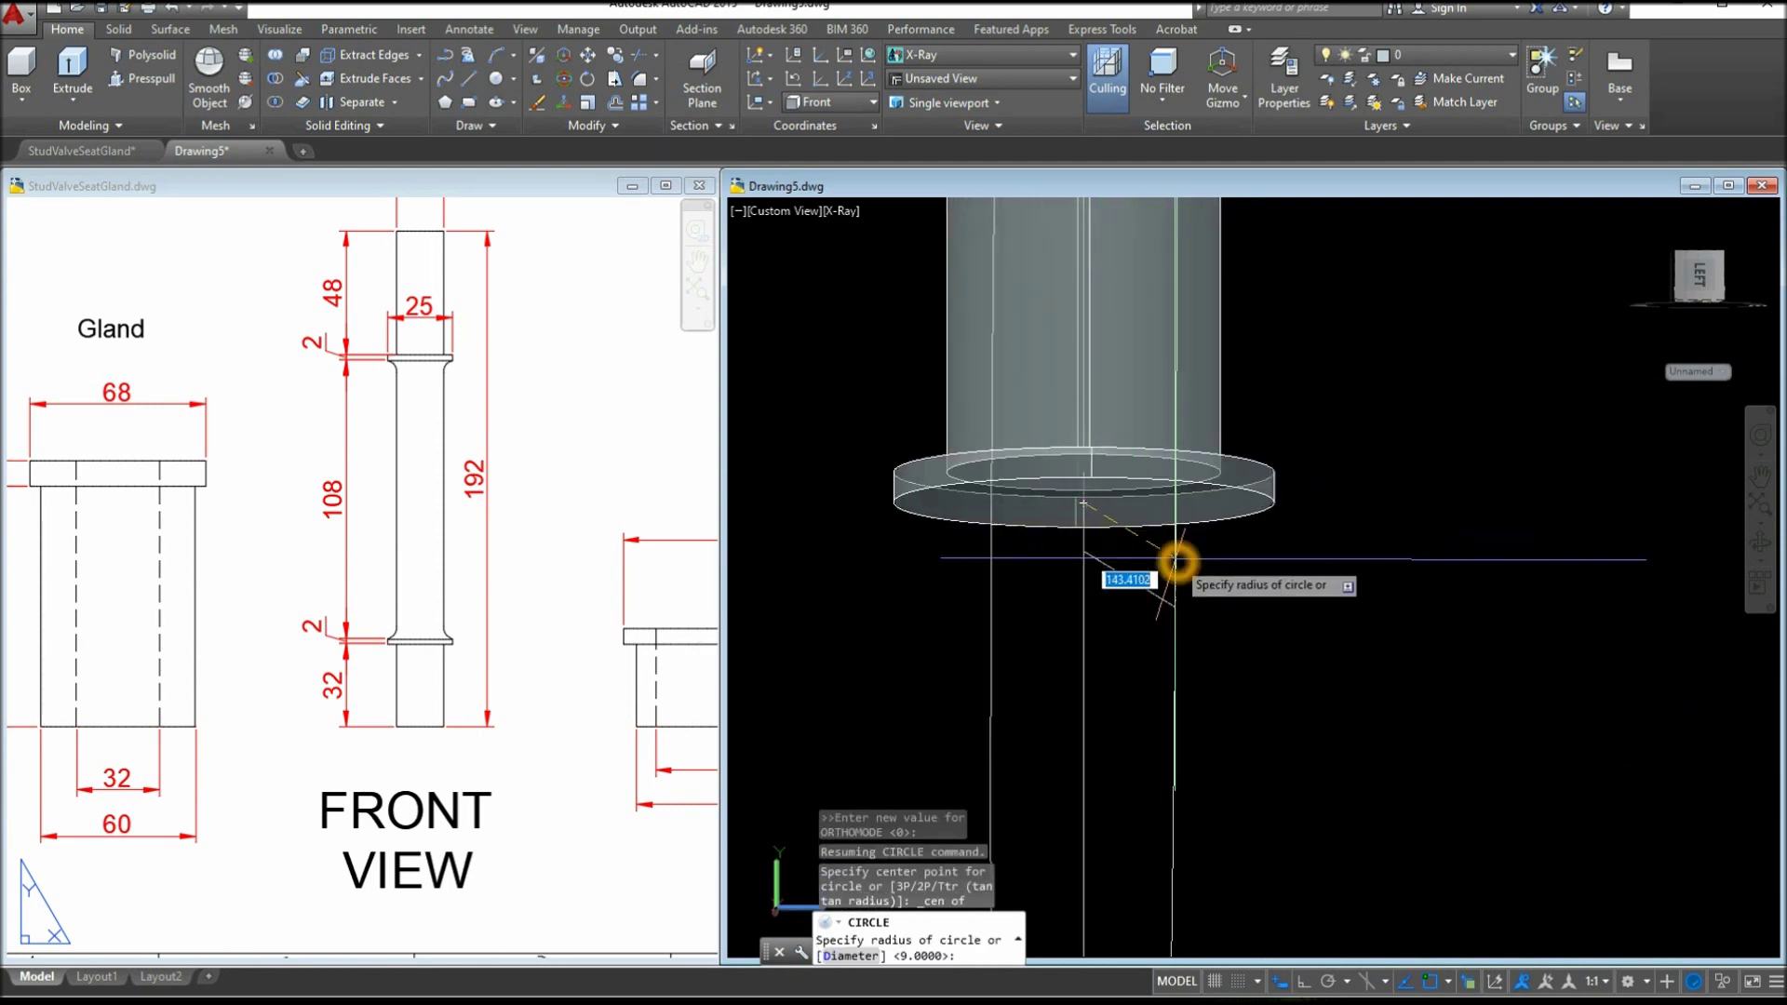
{"action": "key", "text": "Escape"}
Redefine the UCS by a Z-axis vector pointing upward parallel to the stud's axis, with polar tracking on
{"action": "middle_click_drag", "start_coordinate": [1100, 560], "coordinate": [894, 558], "text": "shift"}
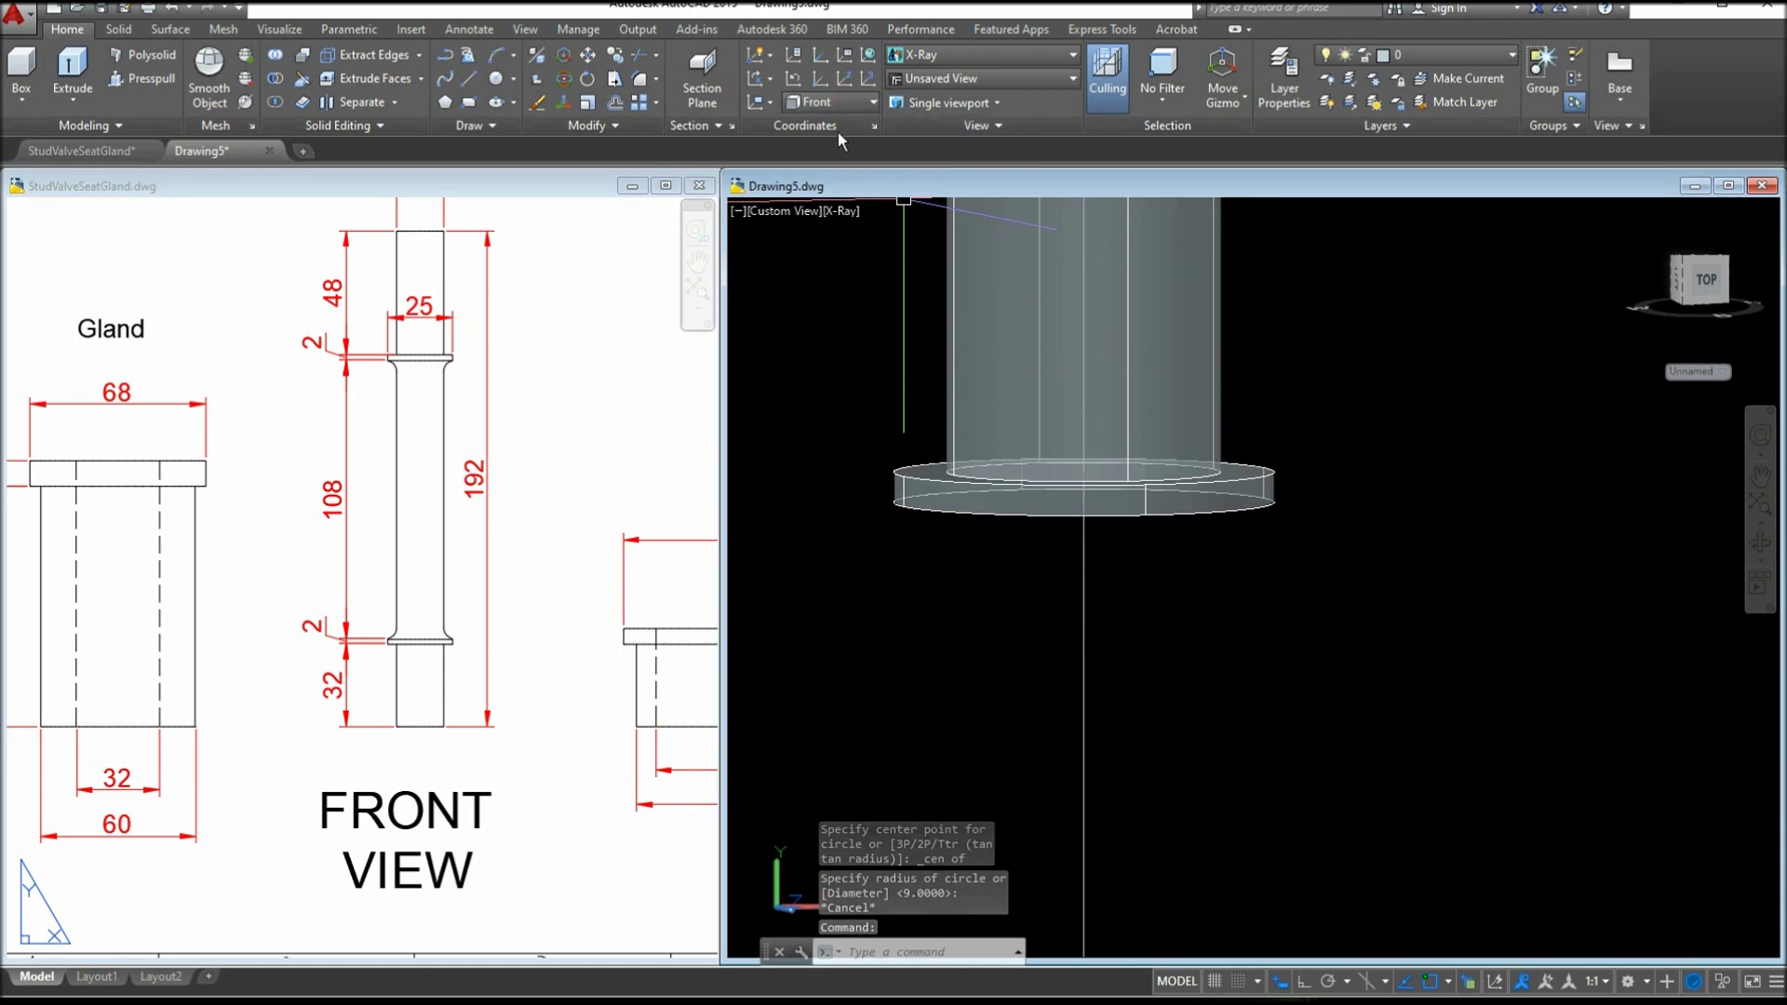
{"action": "left_click", "coordinate": [844, 78]}
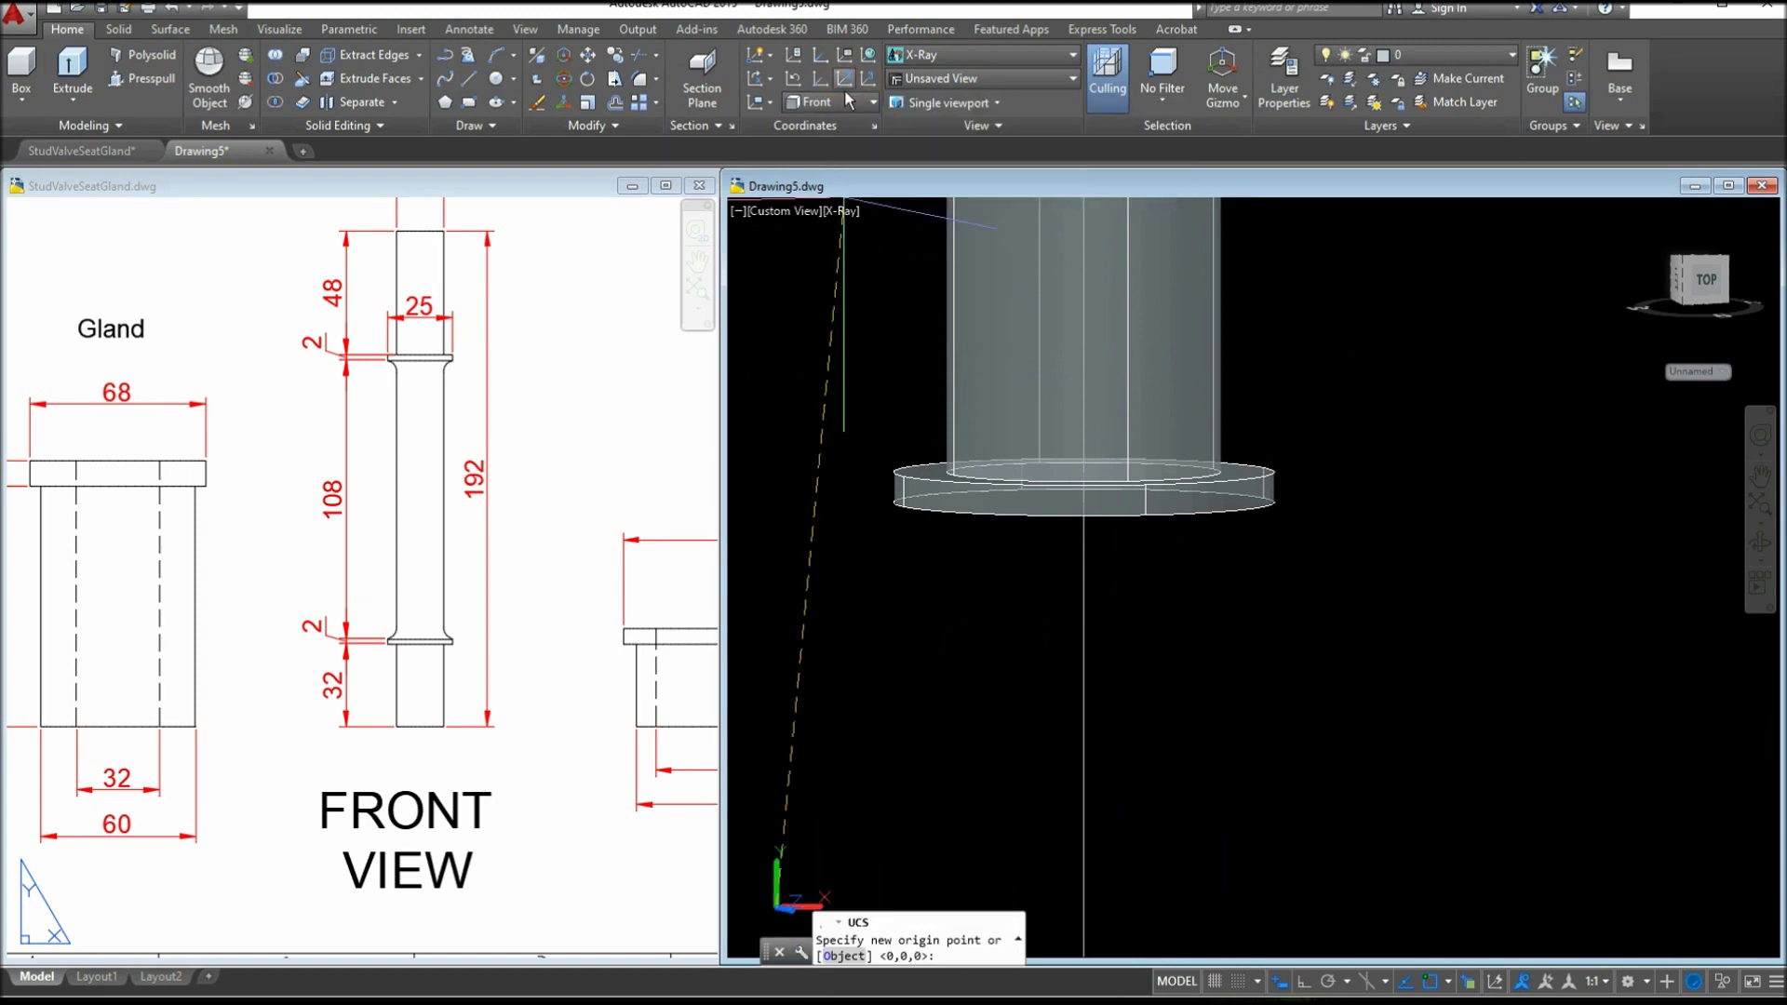
{"action": "left_click", "coordinate": [812, 617]}
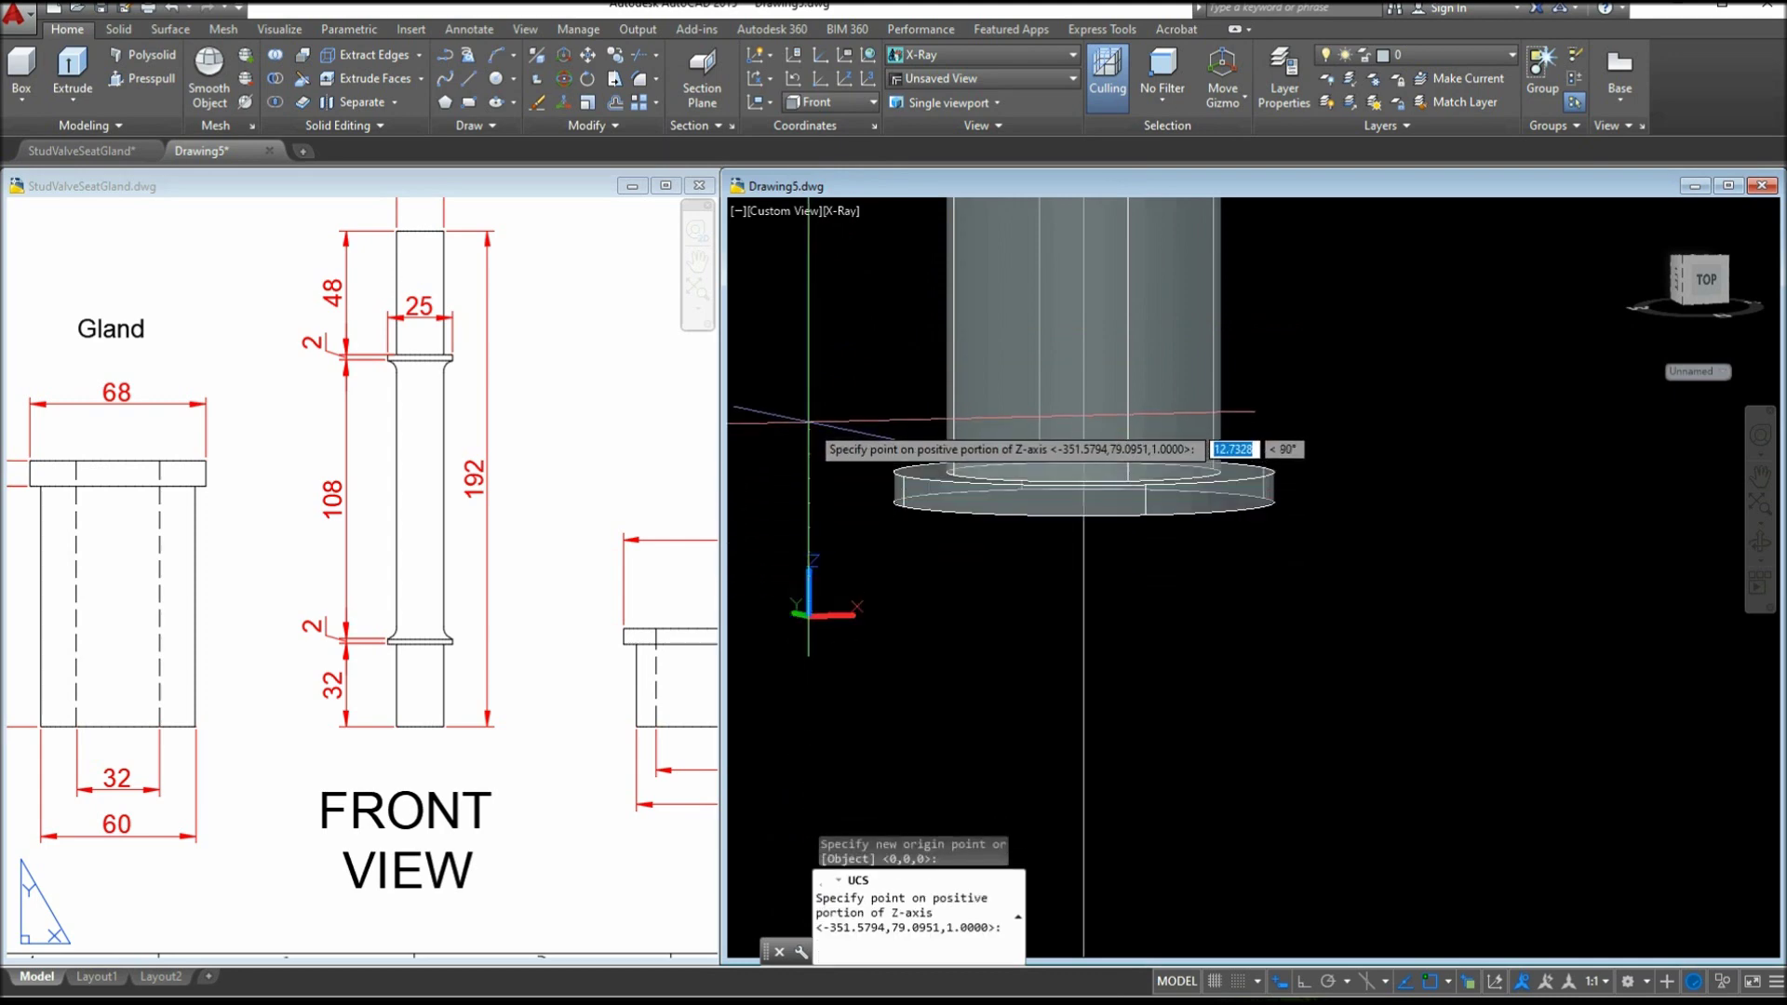
{"action": "left_click", "coordinate": [1328, 981]}
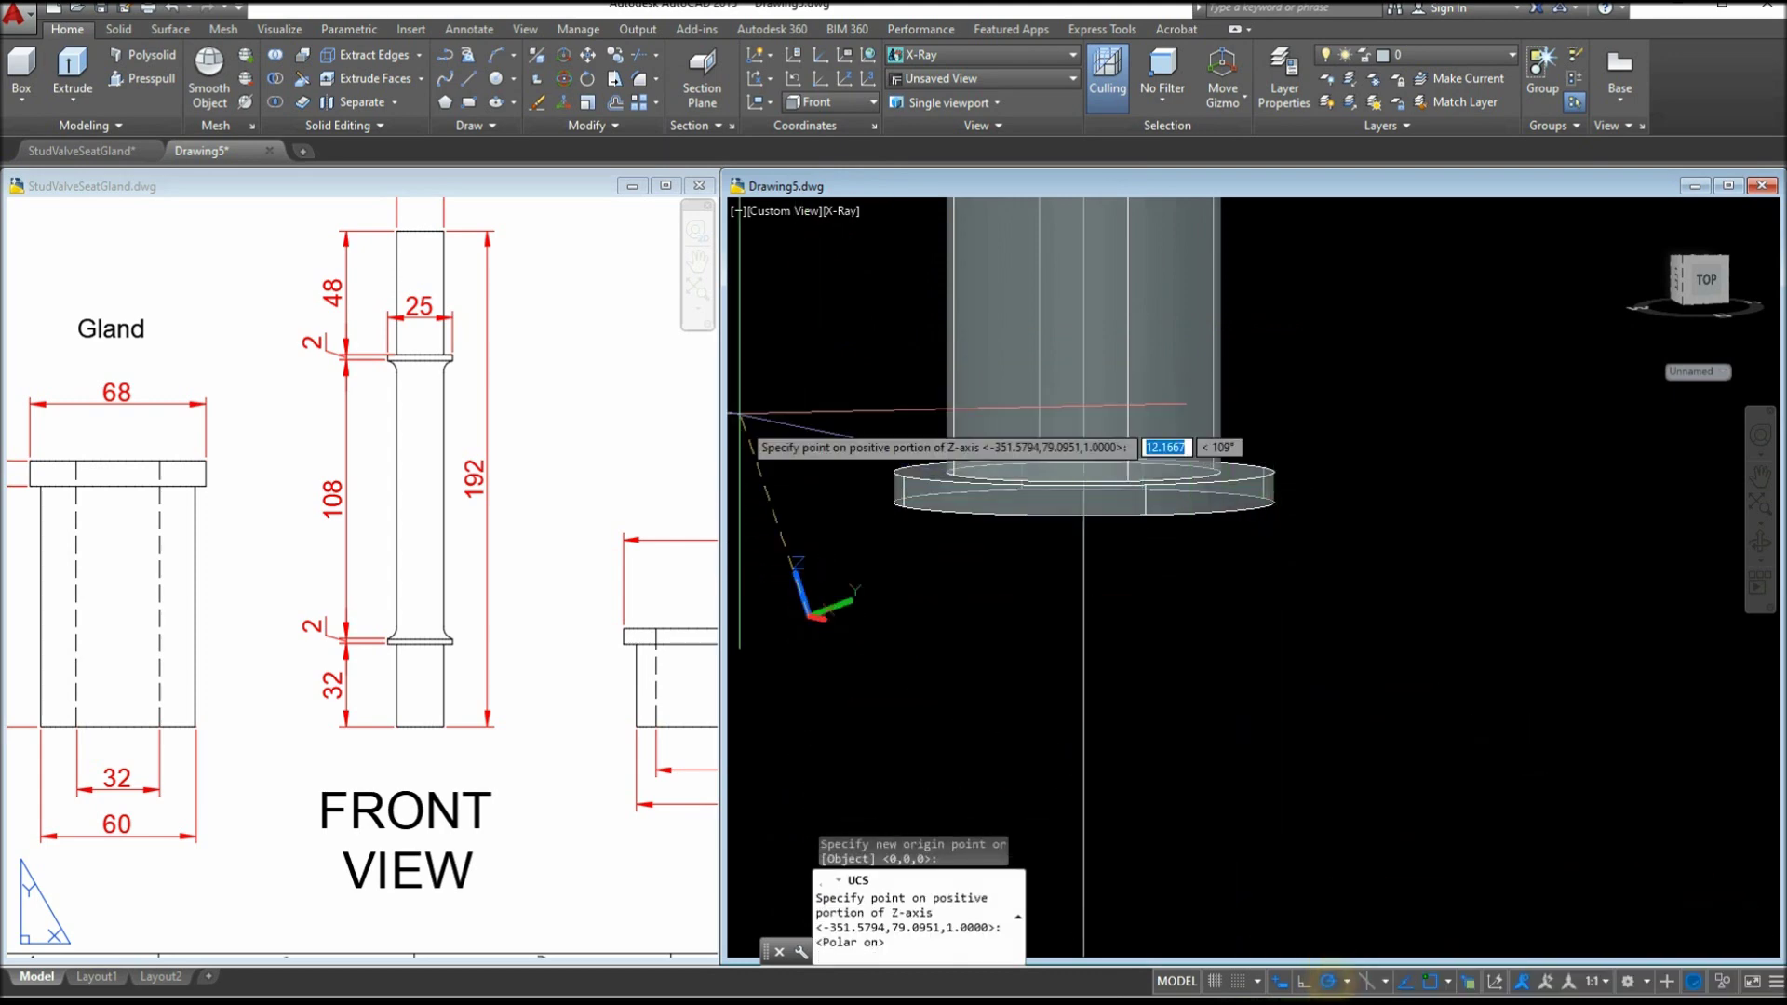
{"action": "middle_click_drag", "start_coordinate": [810, 385], "coordinate": [1156, 570], "text": "shift"}
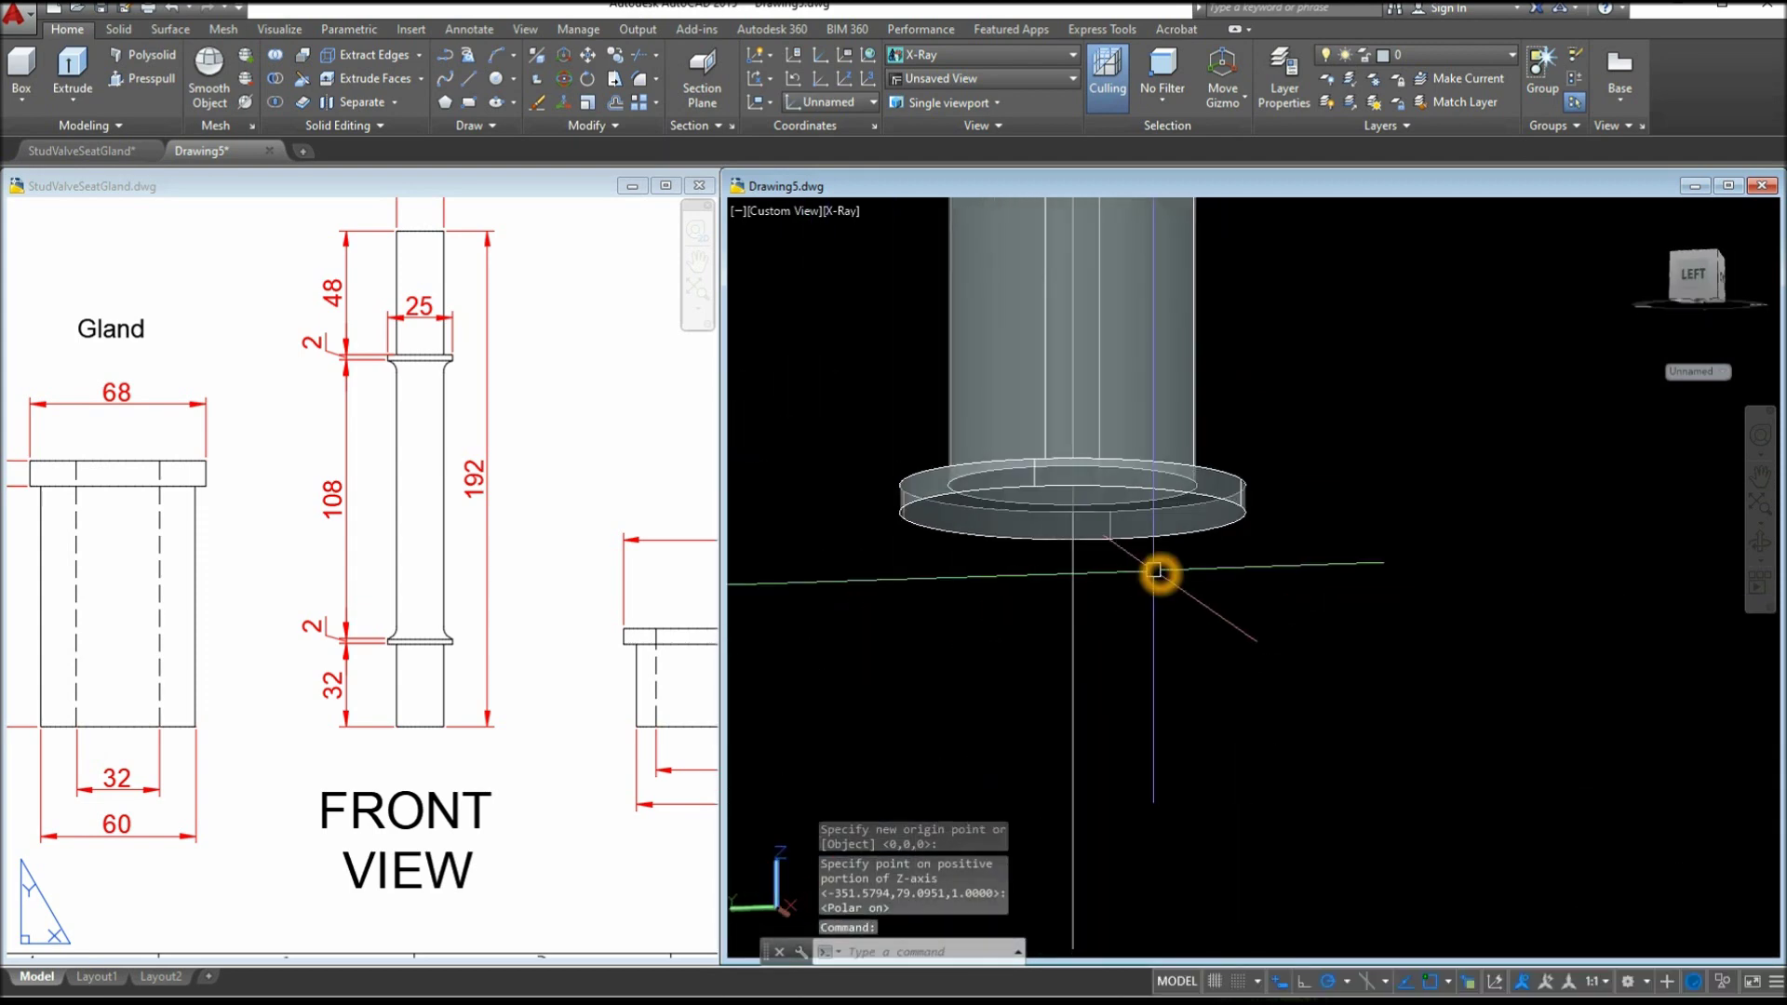
Draw a circle of diameter 18 centred on the lower collar's bottom face
{"action": "key", "text": "Return"}
{"action": "left_click", "coordinate": [1079, 520]}
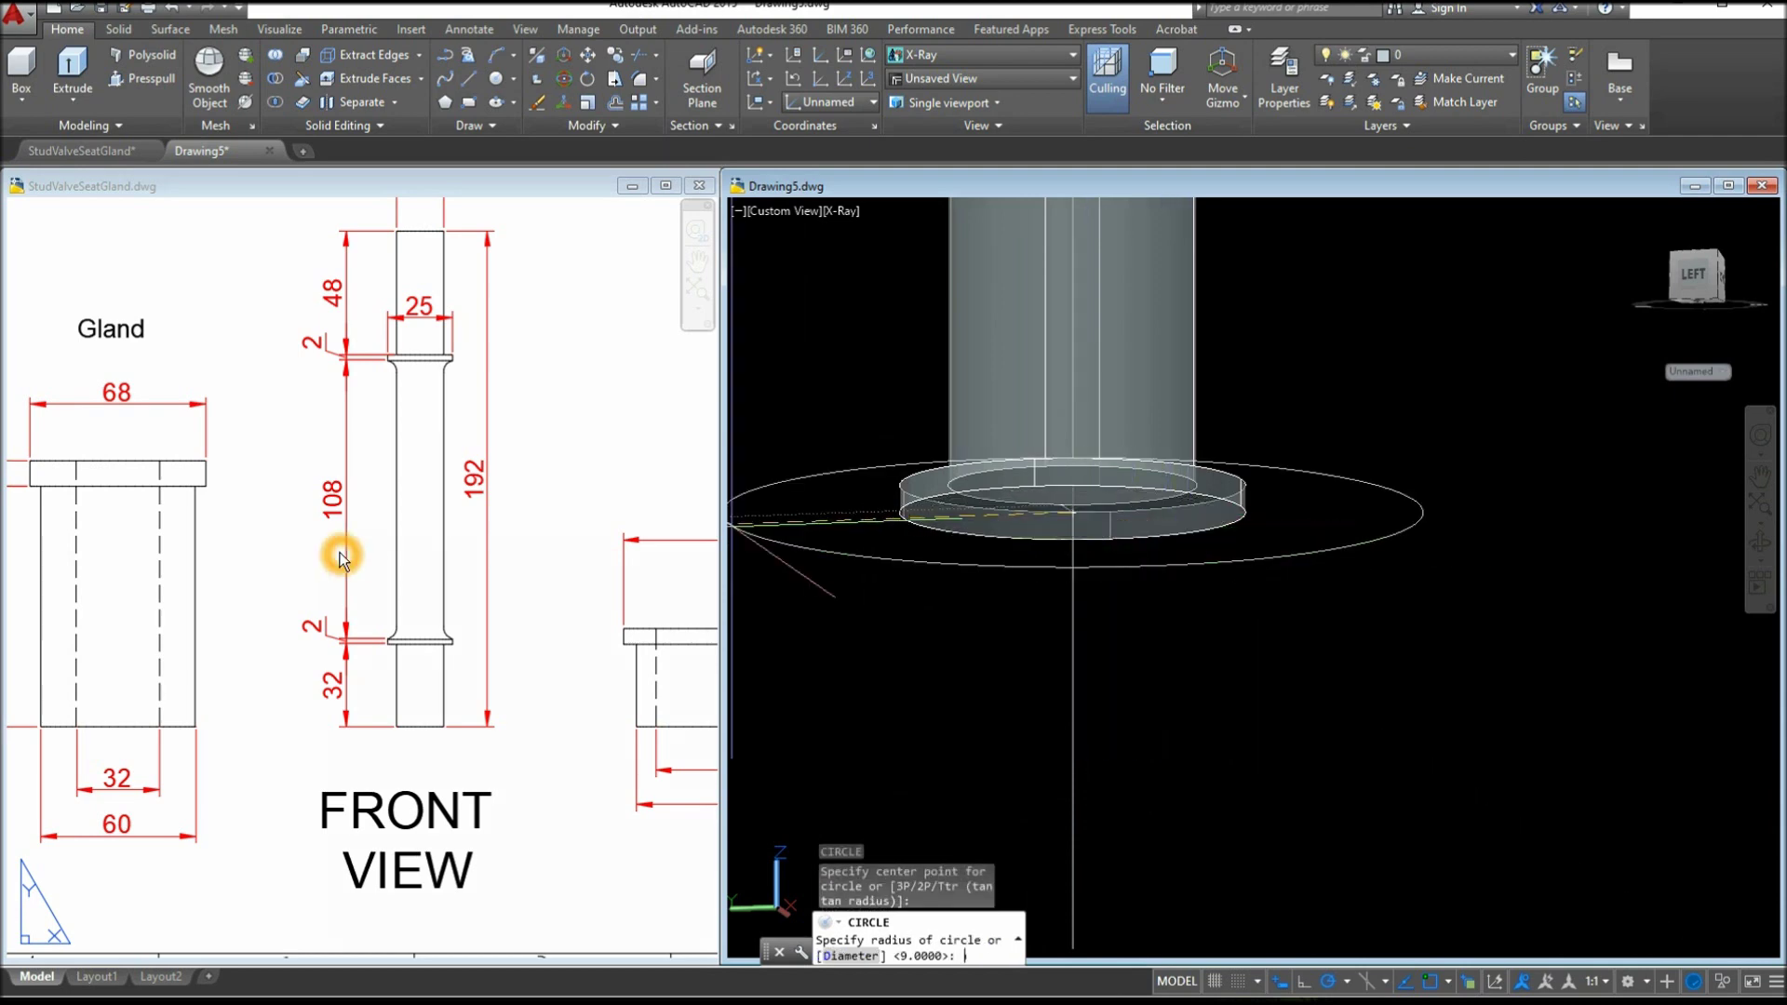
{"action": "key", "text": "Return"}
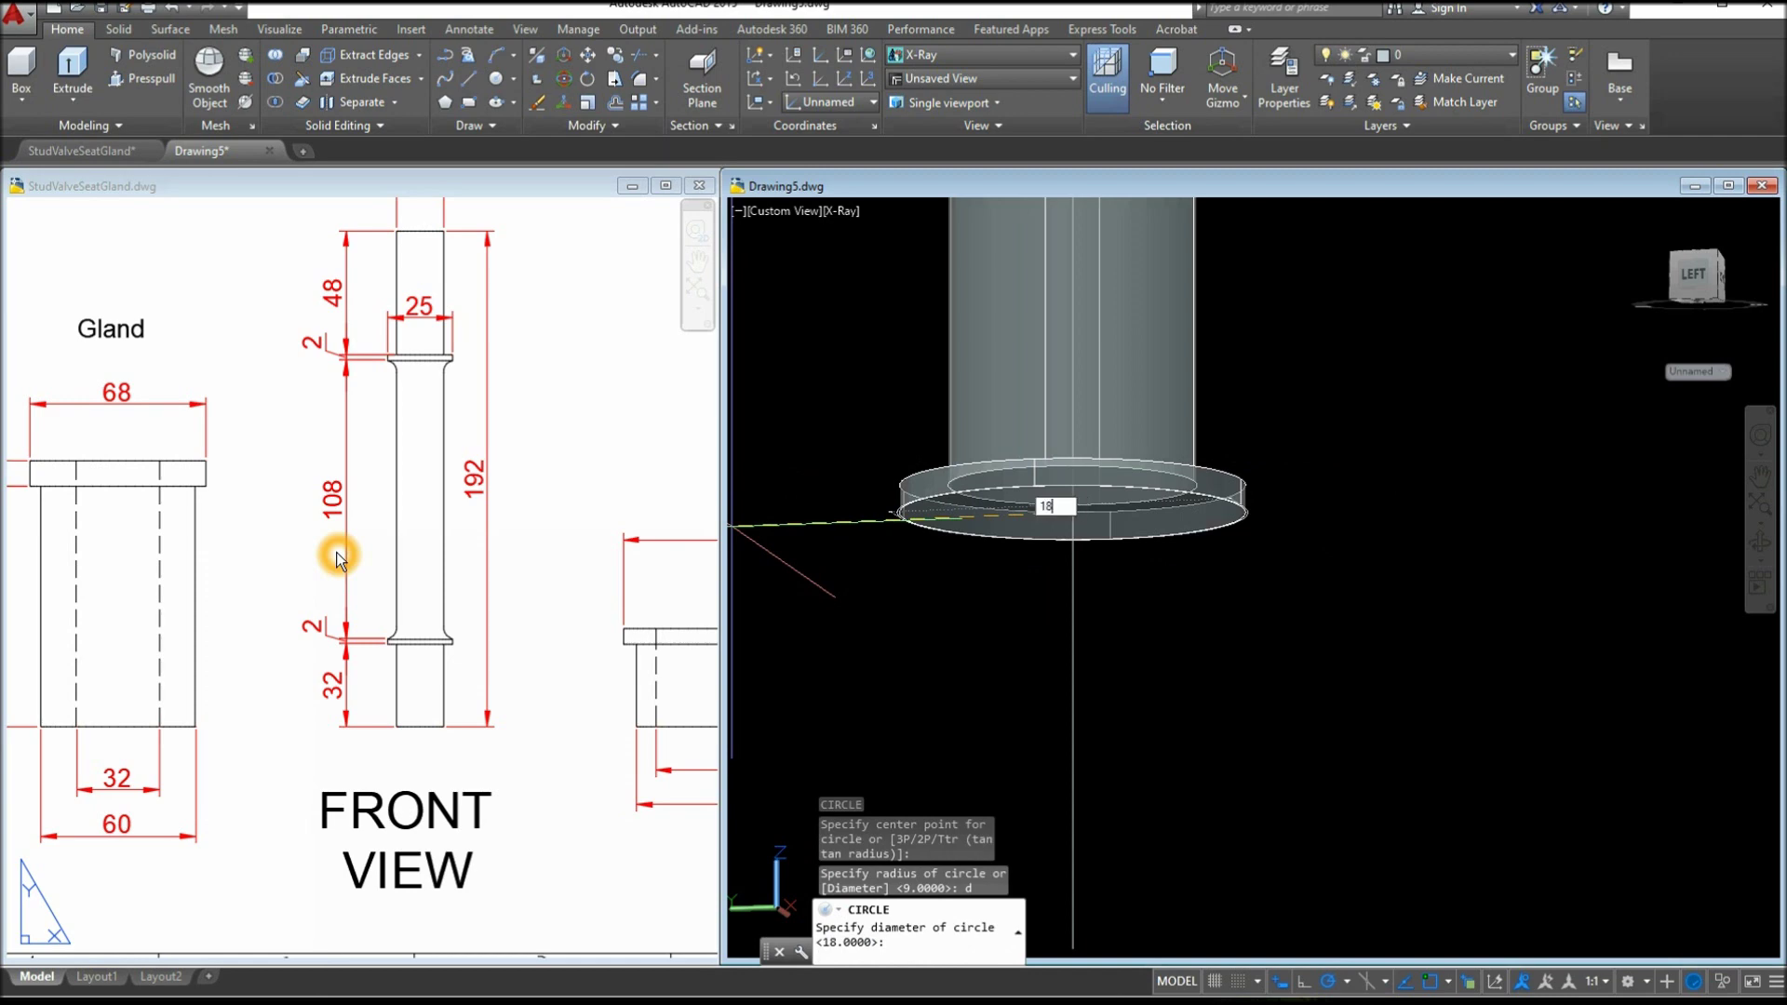
{"action": "key", "text": "Return"}
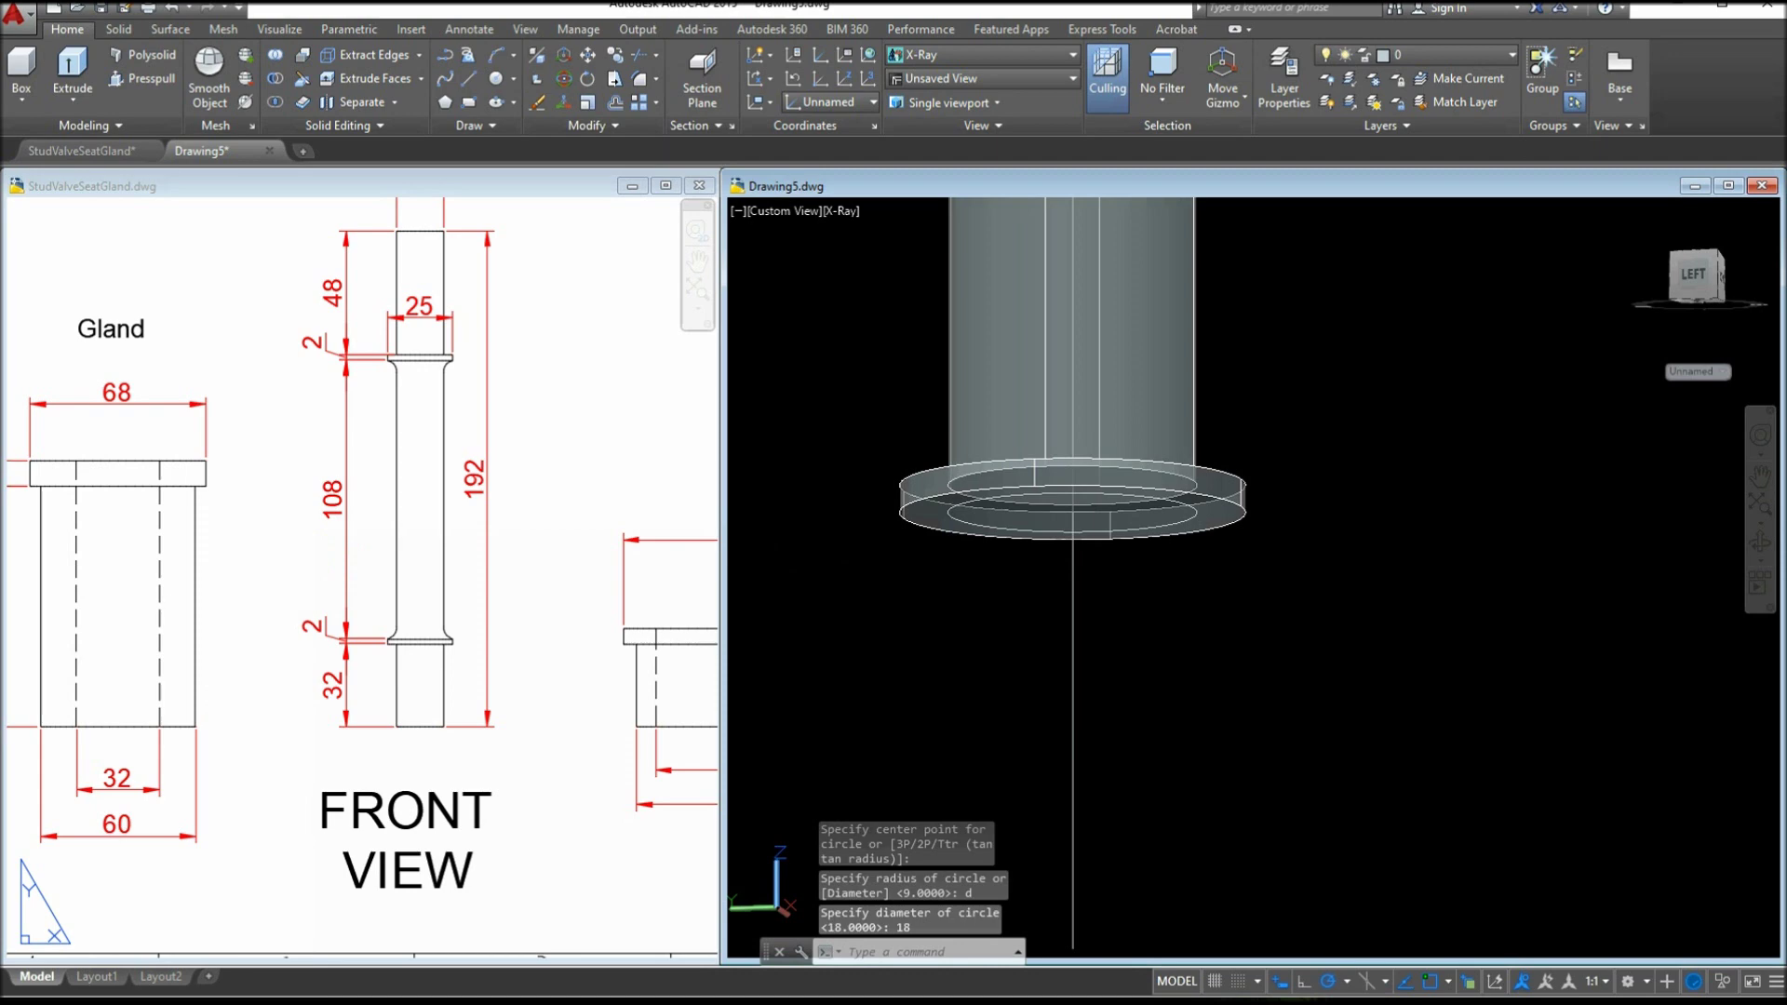
Extrude the diameter 18 circle under the lower collar 32 downward
{"action": "left_click", "coordinate": [1170, 524]}
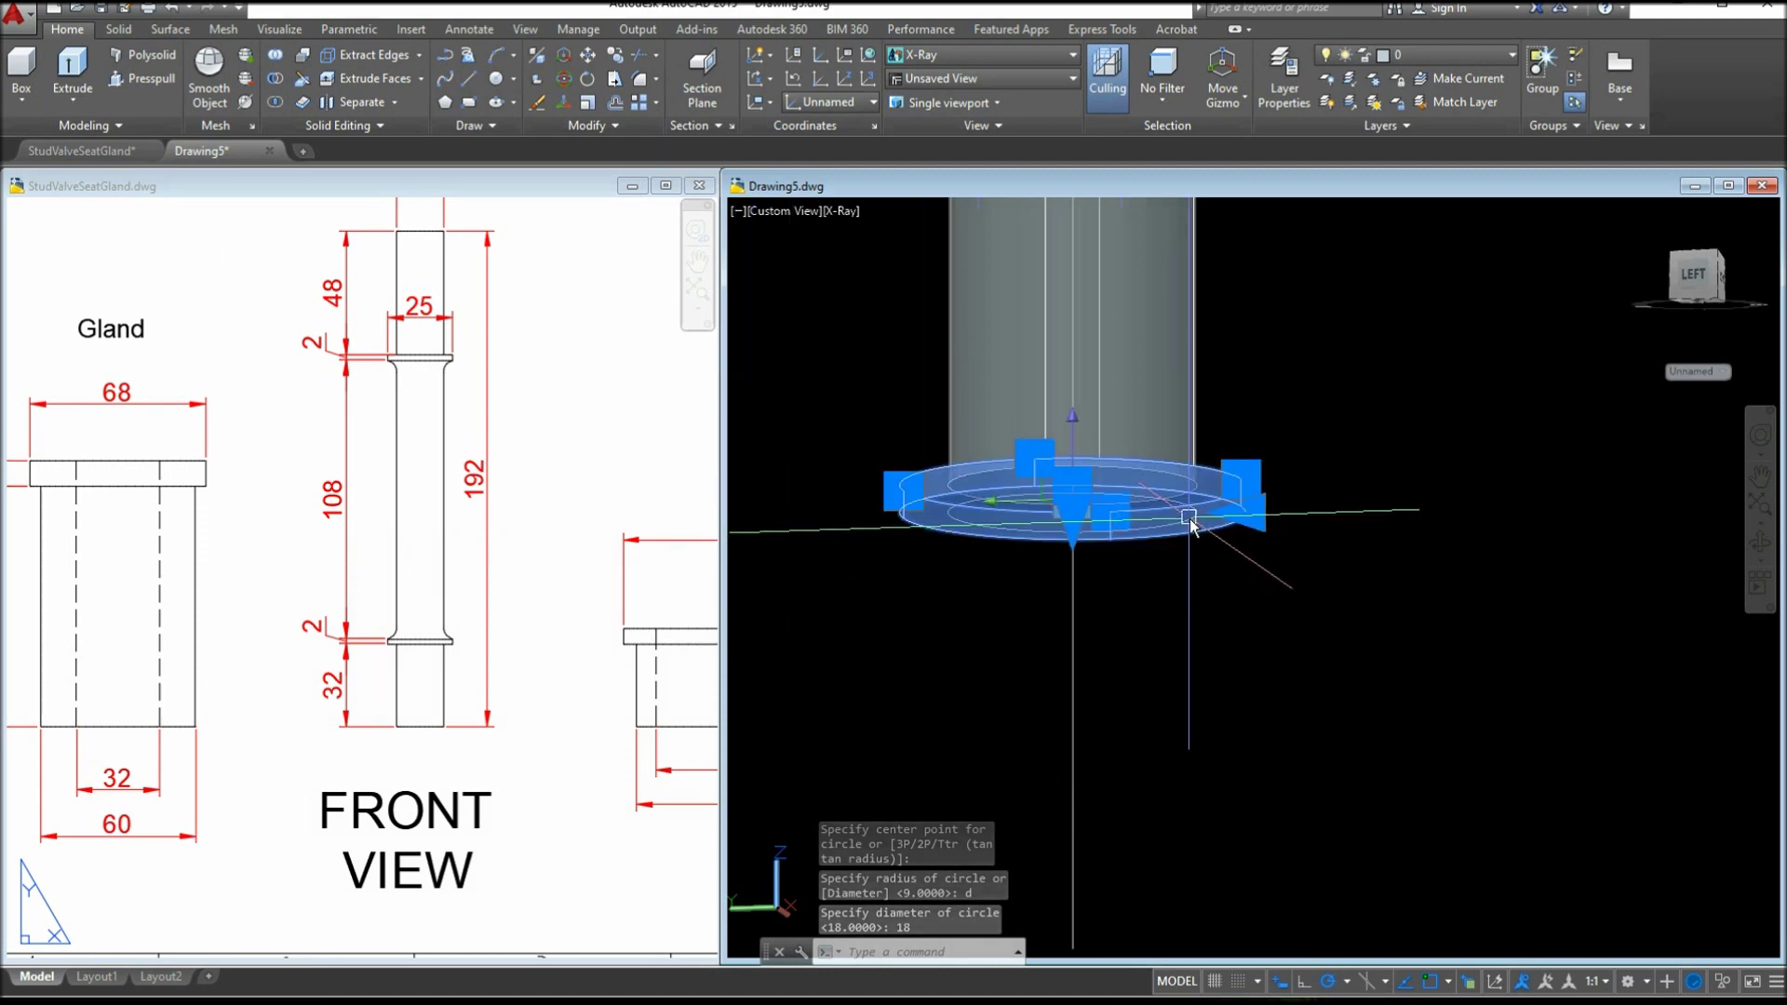
{"action": "left_click", "coordinate": [1200, 518]}
{"action": "left_click", "coordinate": [1250, 618]}
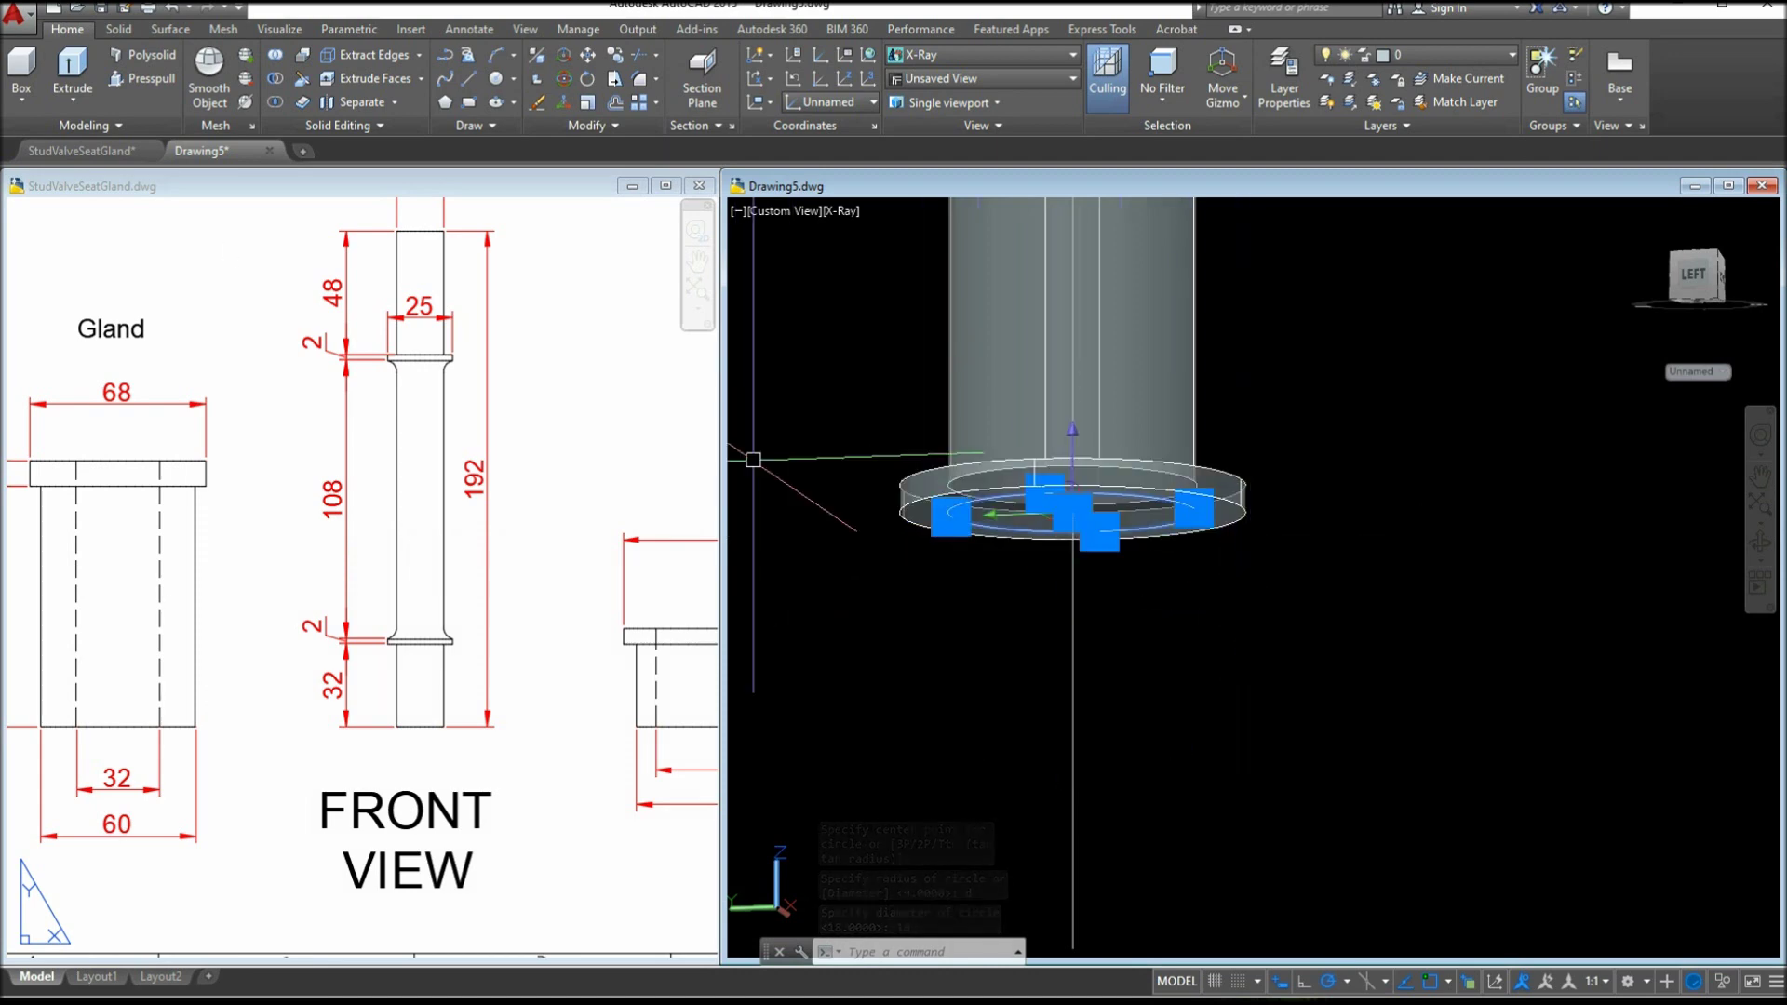
{"action": "left_click", "coordinate": [72, 70]}
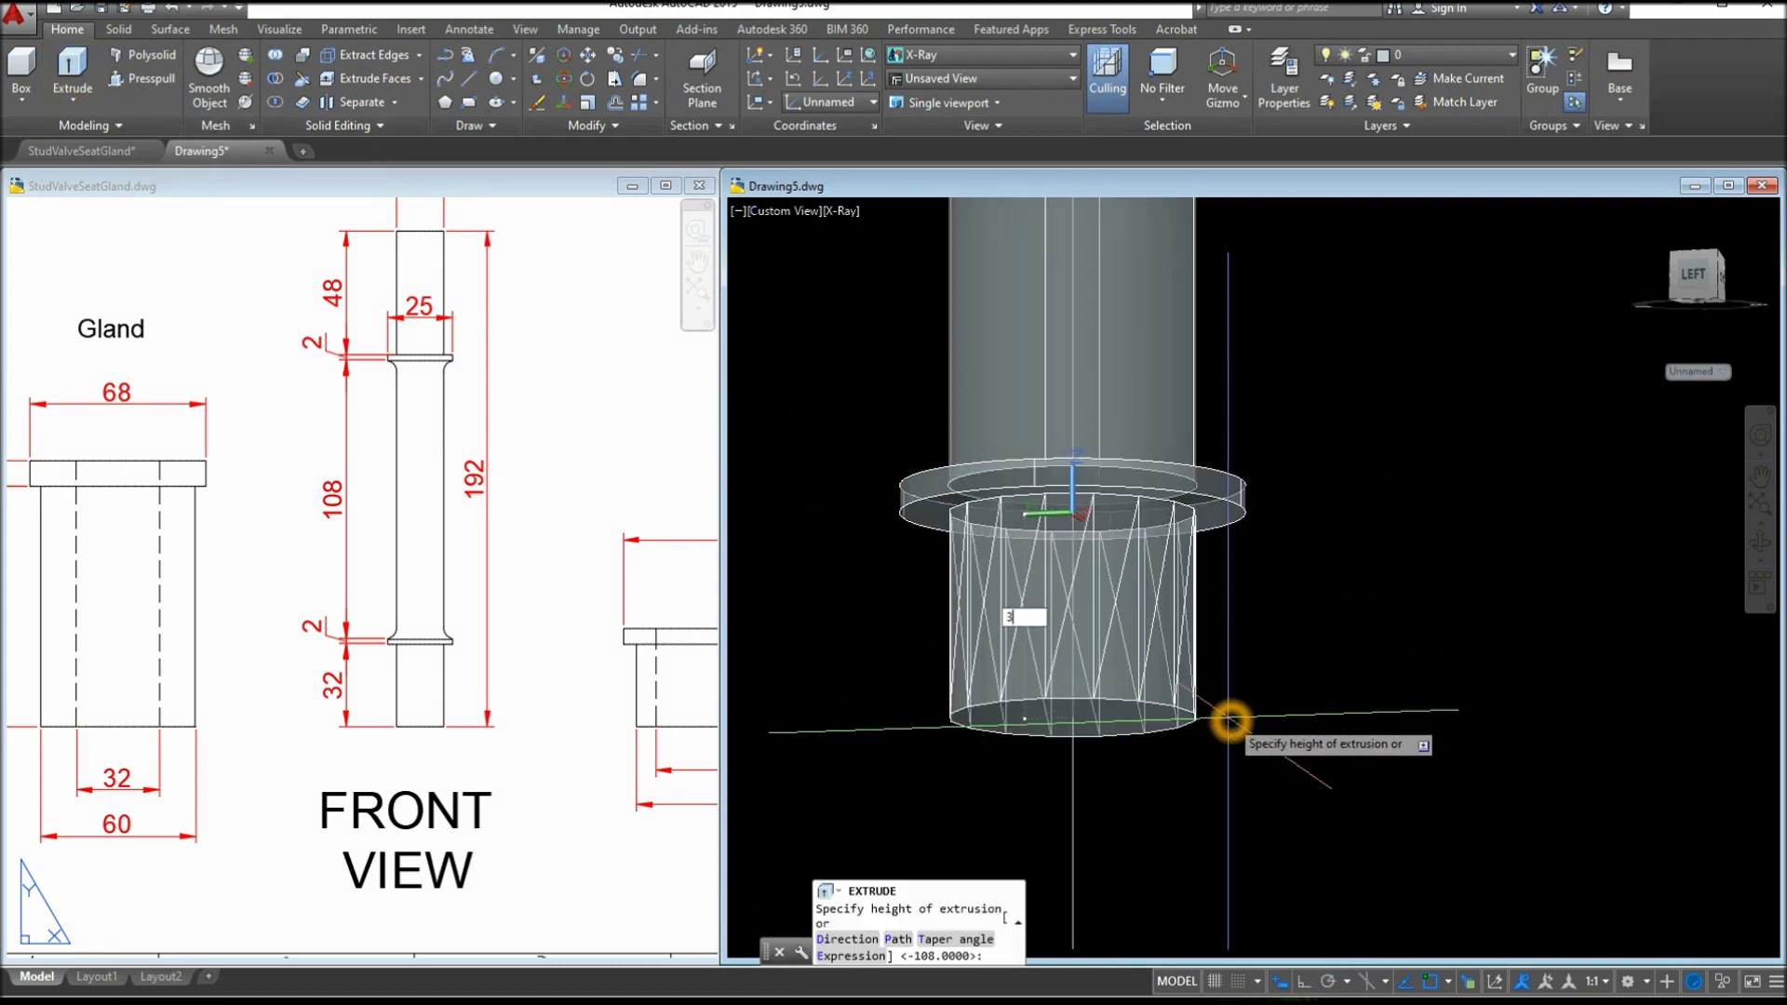
{"action": "key", "text": "Return"}
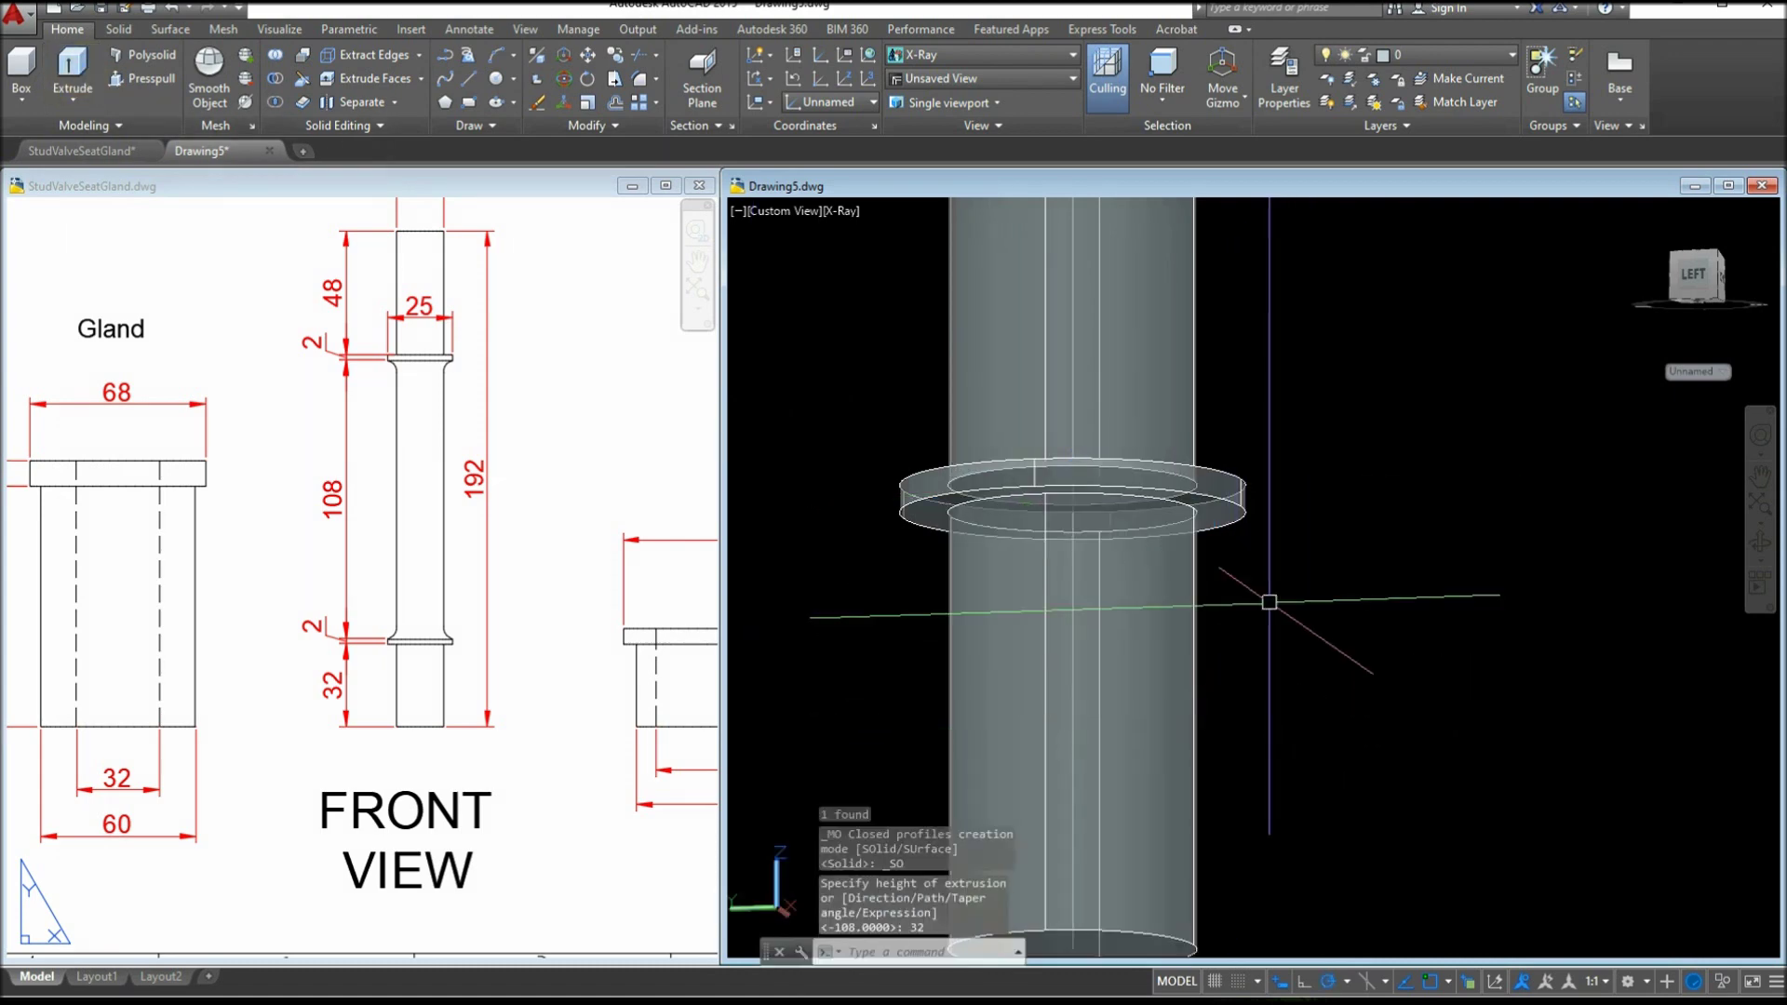
Switch the model to the Front view
{"action": "scroll", "coordinate": [1240, 566], "scroll_direction": "down", "scroll_amount": 6}
{"action": "middle_click_drag", "start_coordinate": [1244, 571], "coordinate": [1181, 637]}
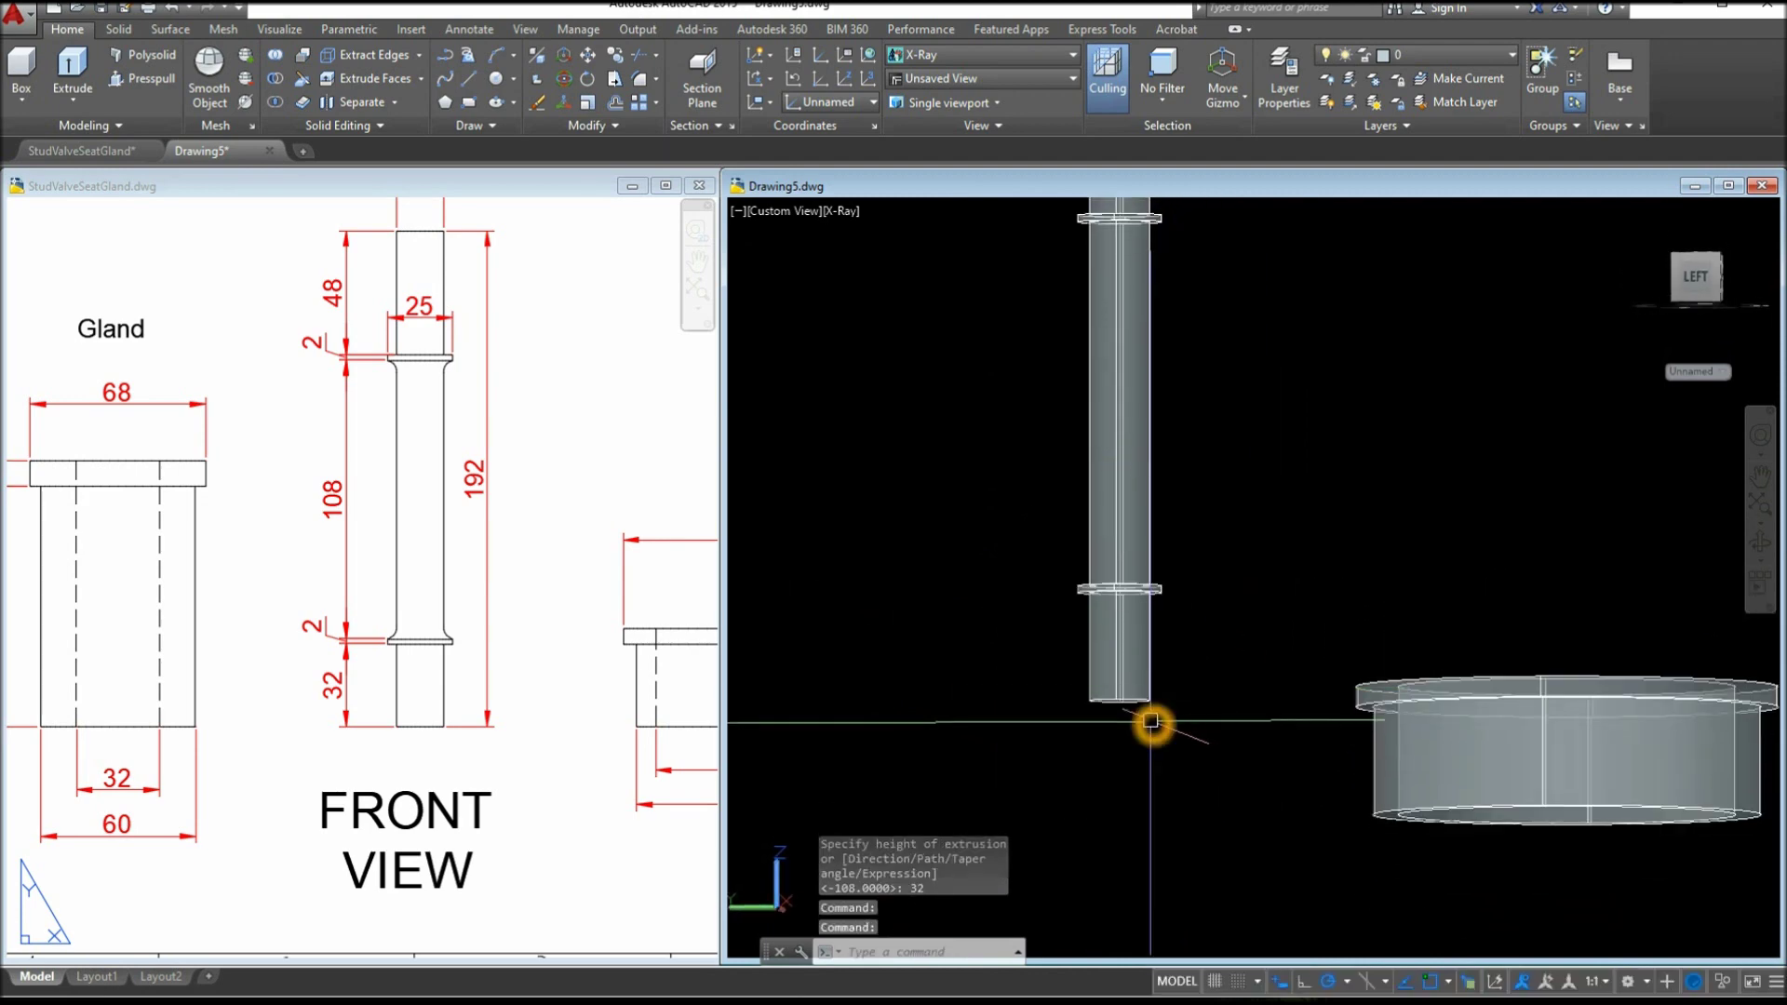
{"action": "scroll", "coordinate": [1149, 721], "scroll_direction": "up", "scroll_amount": 9}
{"action": "left_click", "coordinate": [970, 635]}
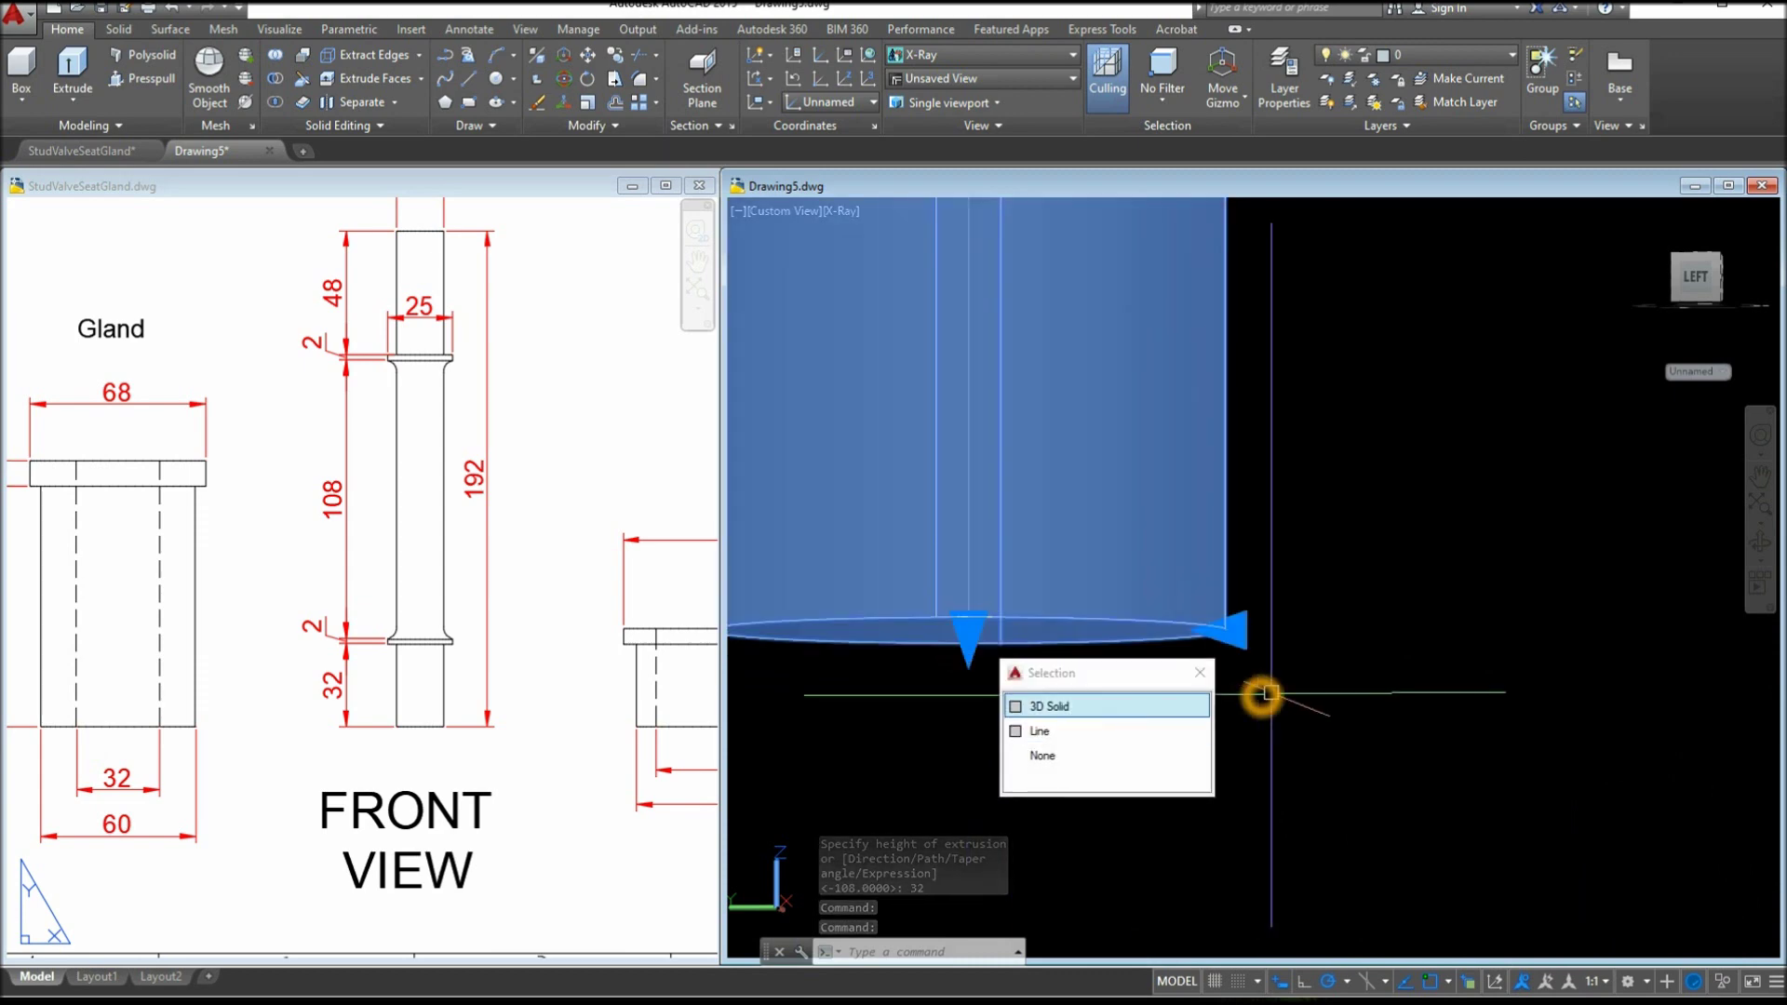
{"action": "left_click", "coordinate": [779, 210]}
{"action": "left_click", "coordinate": [838, 351]}
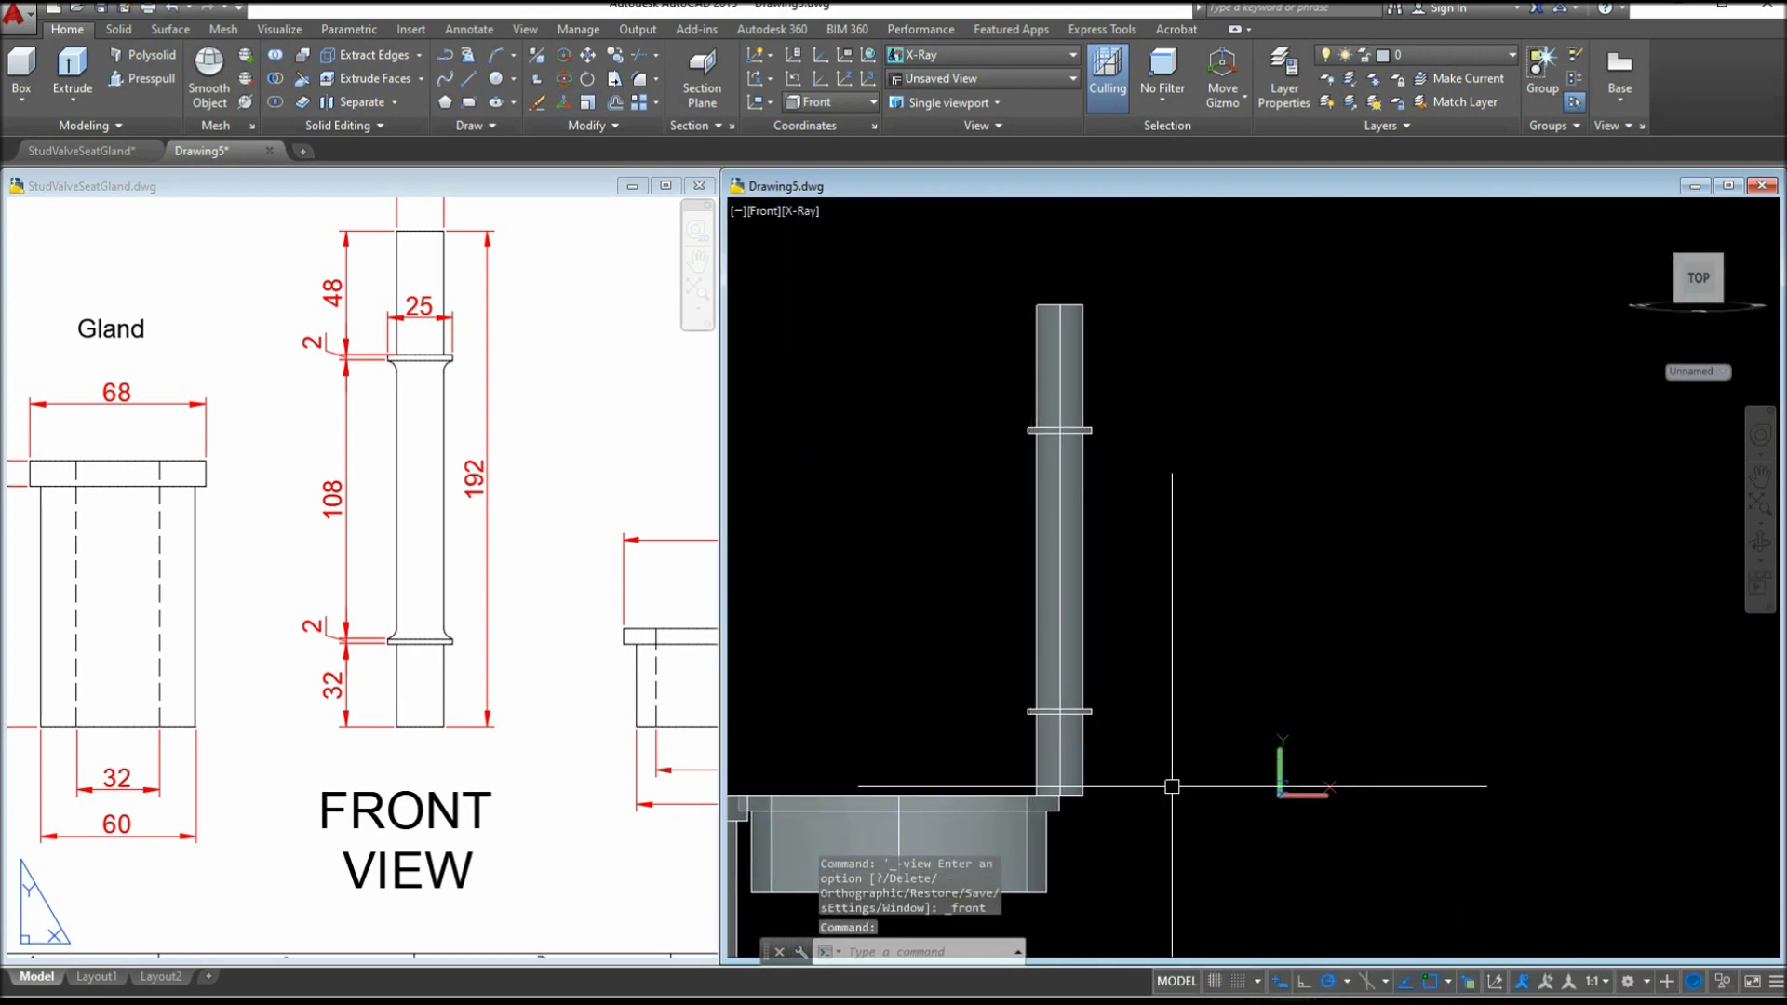
Move all of the stud's solids together horizontally, away from the valve seat
{"action": "left_click", "coordinate": [1172, 820]}
{"action": "left_click", "coordinate": [1046, 406]}
{"action": "left_click", "coordinate": [911, 794], "text": "shift"}
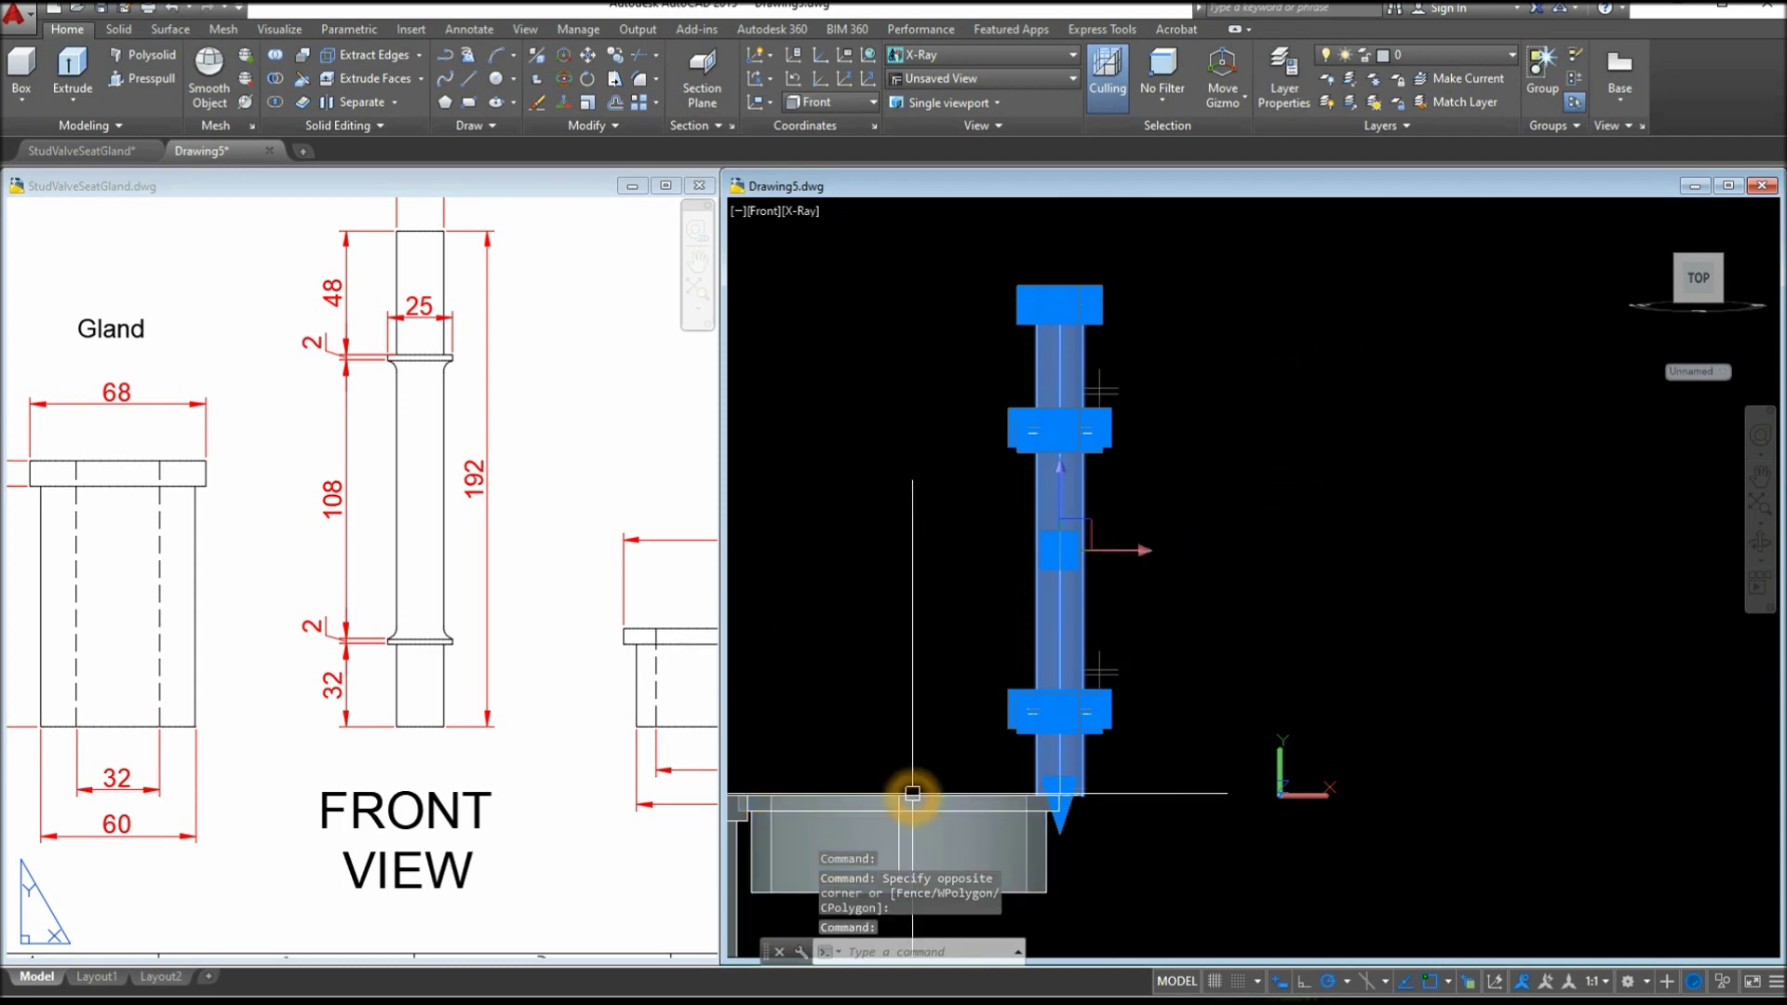
{"action": "right_click", "coordinate": [1187, 477]}
{"action": "left_click", "coordinate": [1240, 616]}
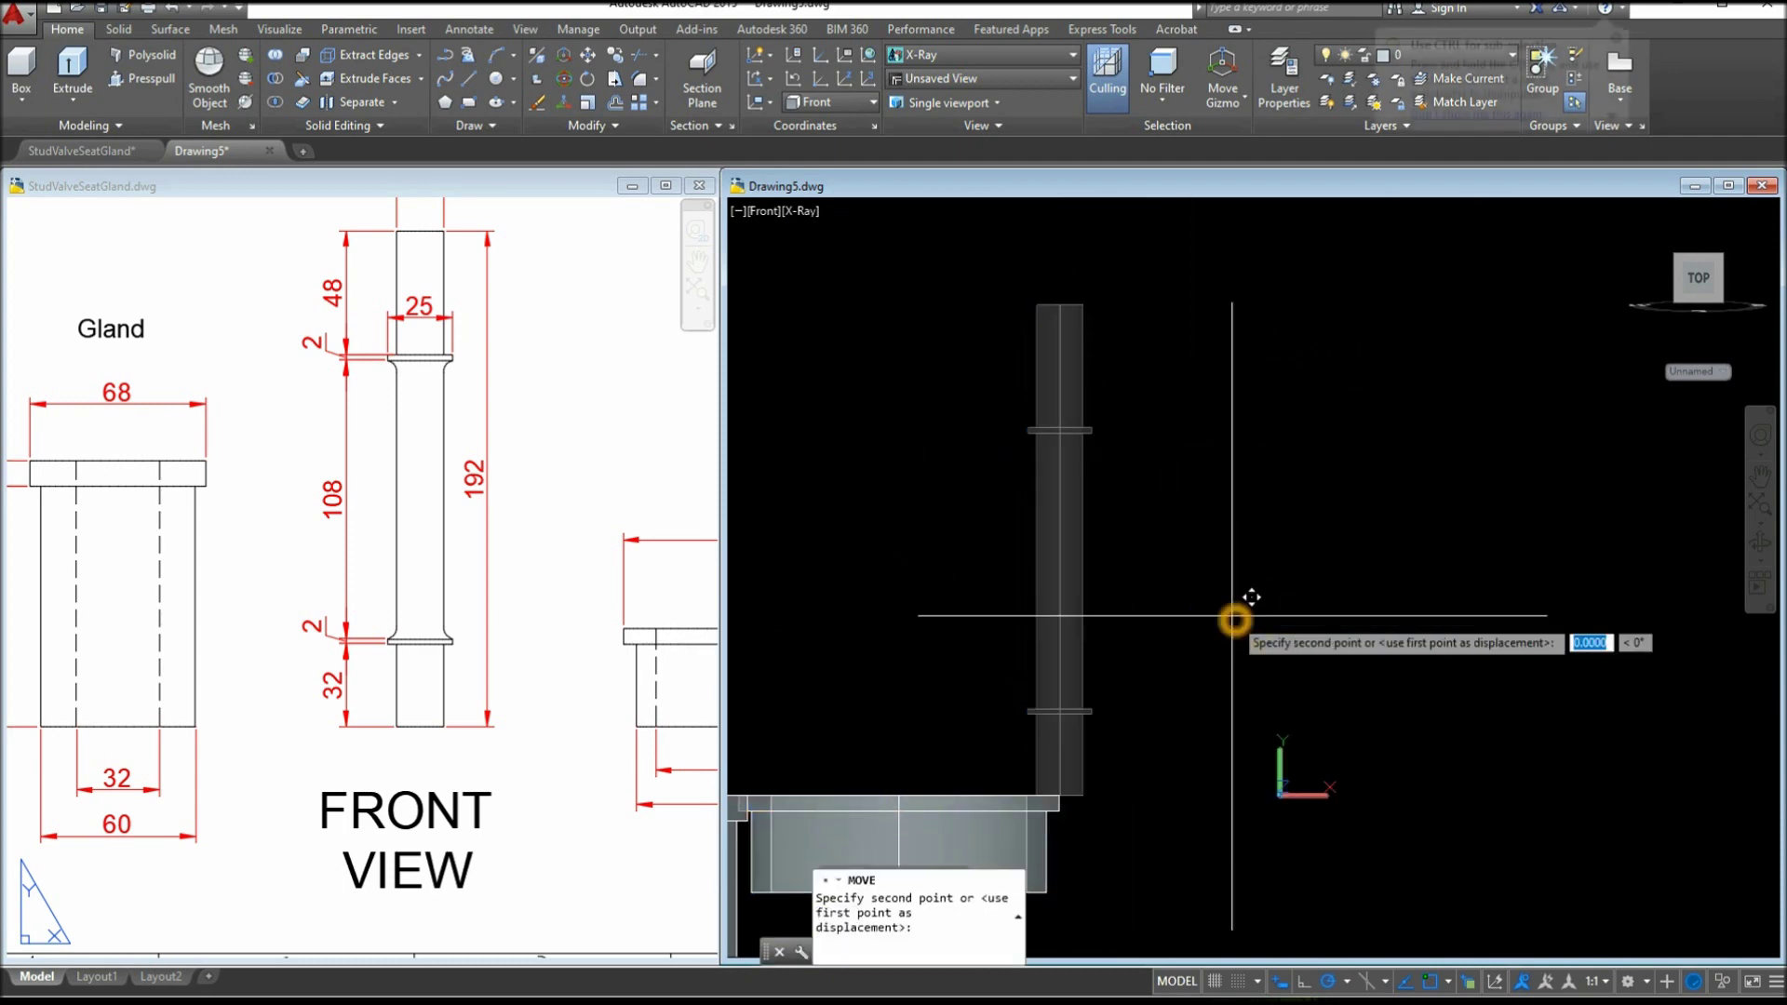
{"action": "left_click", "coordinate": [1236, 611]}
{"action": "left_click", "coordinate": [1379, 616]}
{"action": "middle_click_drag", "start_coordinate": [1376, 617], "coordinate": [1077, 634]}
{"action": "key", "text": "Escape"}
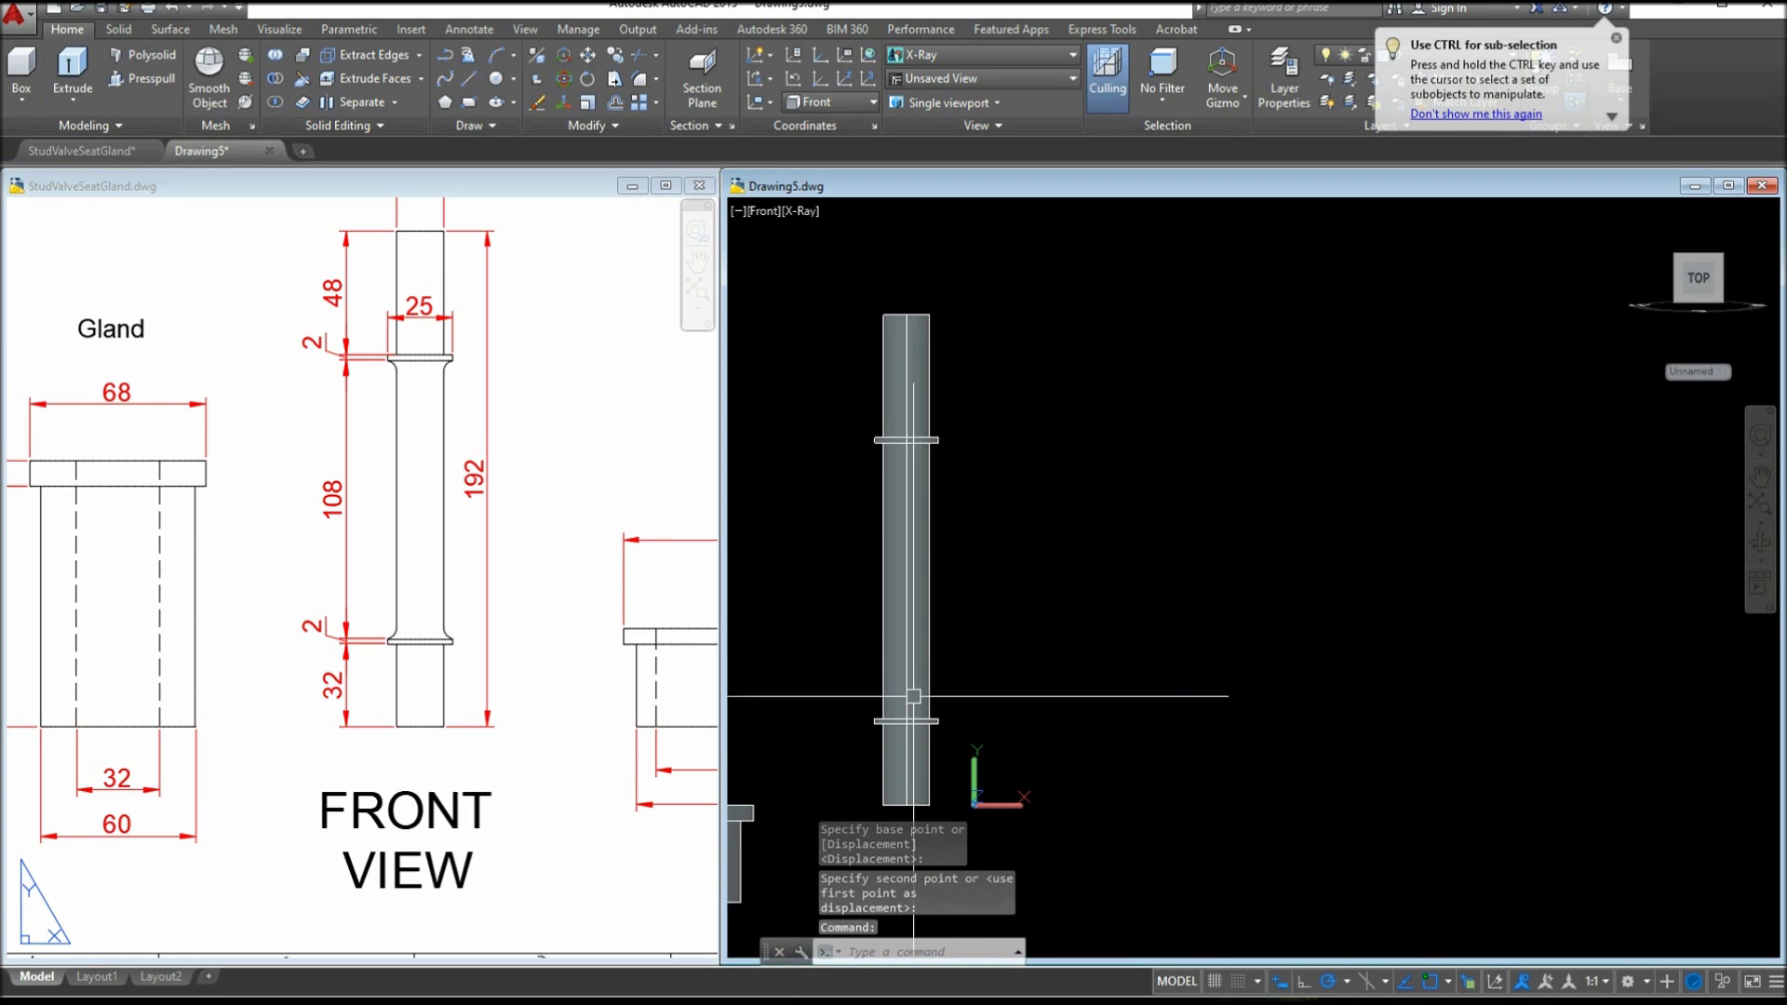
Measure the stud's overall length with DIST, from the centre of its bottom face to the centre of its top face
{"action": "scroll", "coordinate": [892, 758], "scroll_direction": "up", "scroll_amount": 4}
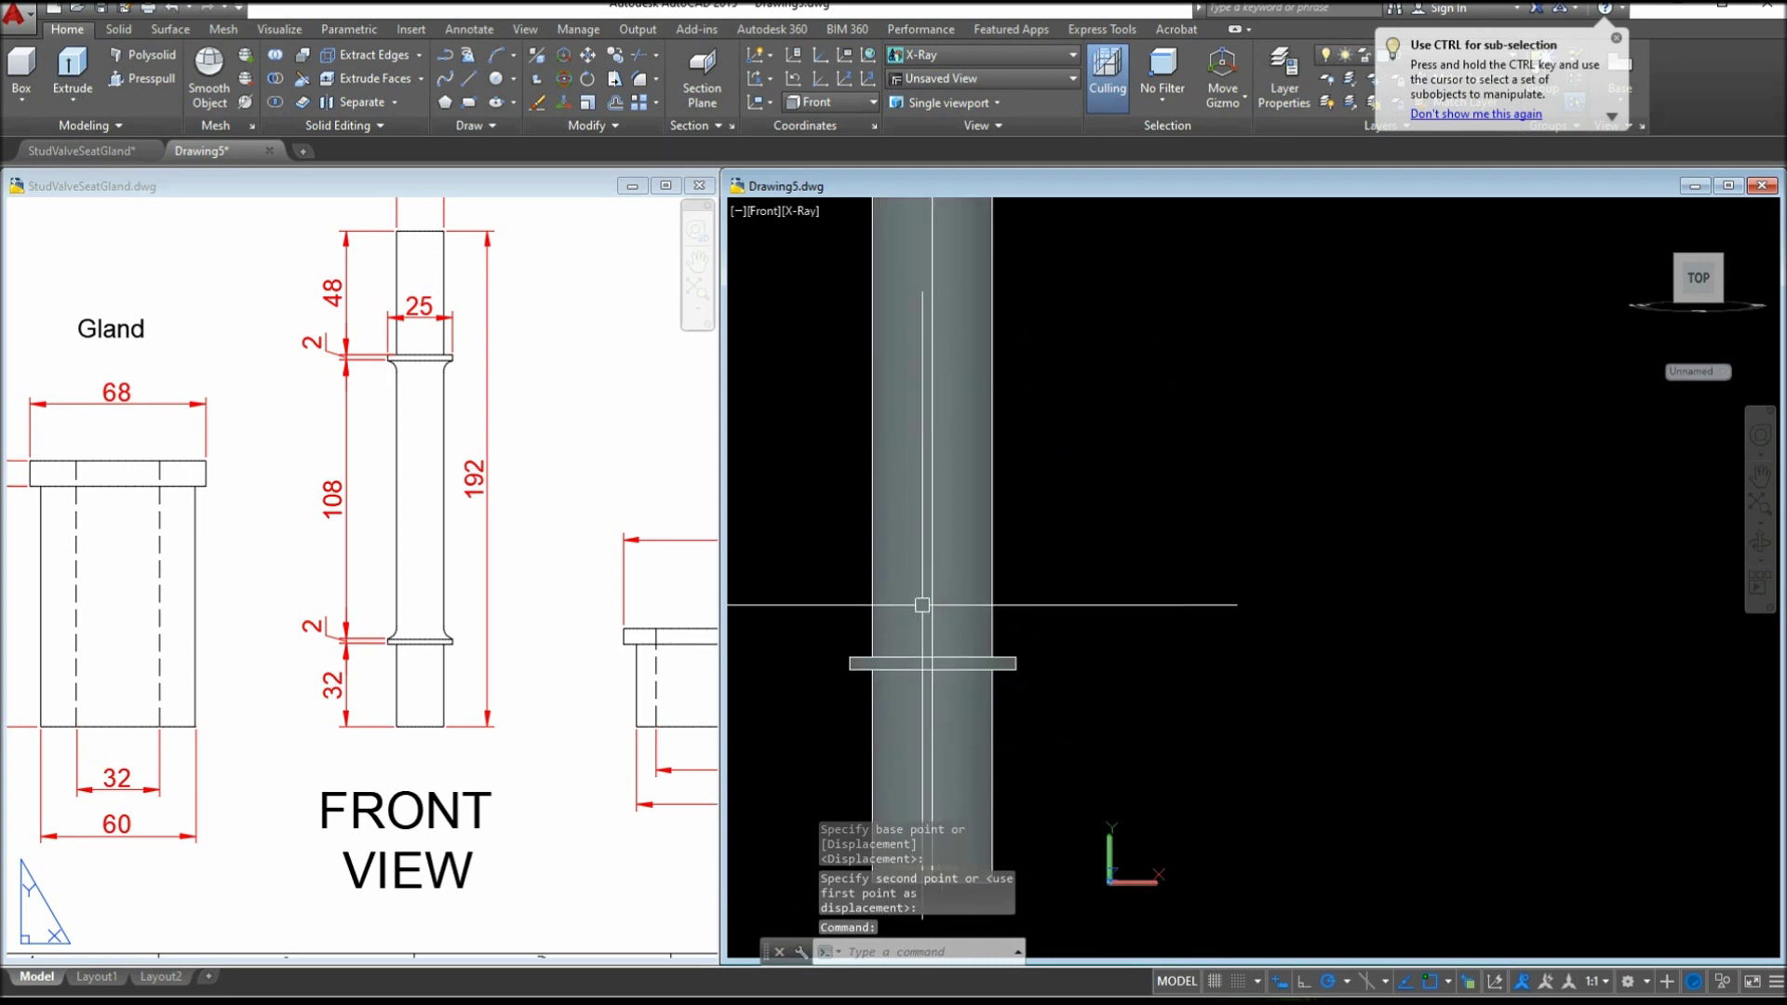
{"action": "key", "text": "Escape"}
{"action": "scroll", "coordinate": [934, 614], "scroll_direction": "down", "scroll_amount": 3}
{"action": "mouse_move", "coordinate": [914, 732]}
{"action": "middle_mouse_down"}
{"action": "mouse_move", "coordinate": [942, 795]}
{"action": "mouse_move", "coordinate": [945, 726]}
{"action": "middle_mouse_up"}
{"action": "scroll", "coordinate": [945, 731], "scroll_direction": "up", "scroll_amount": 4}
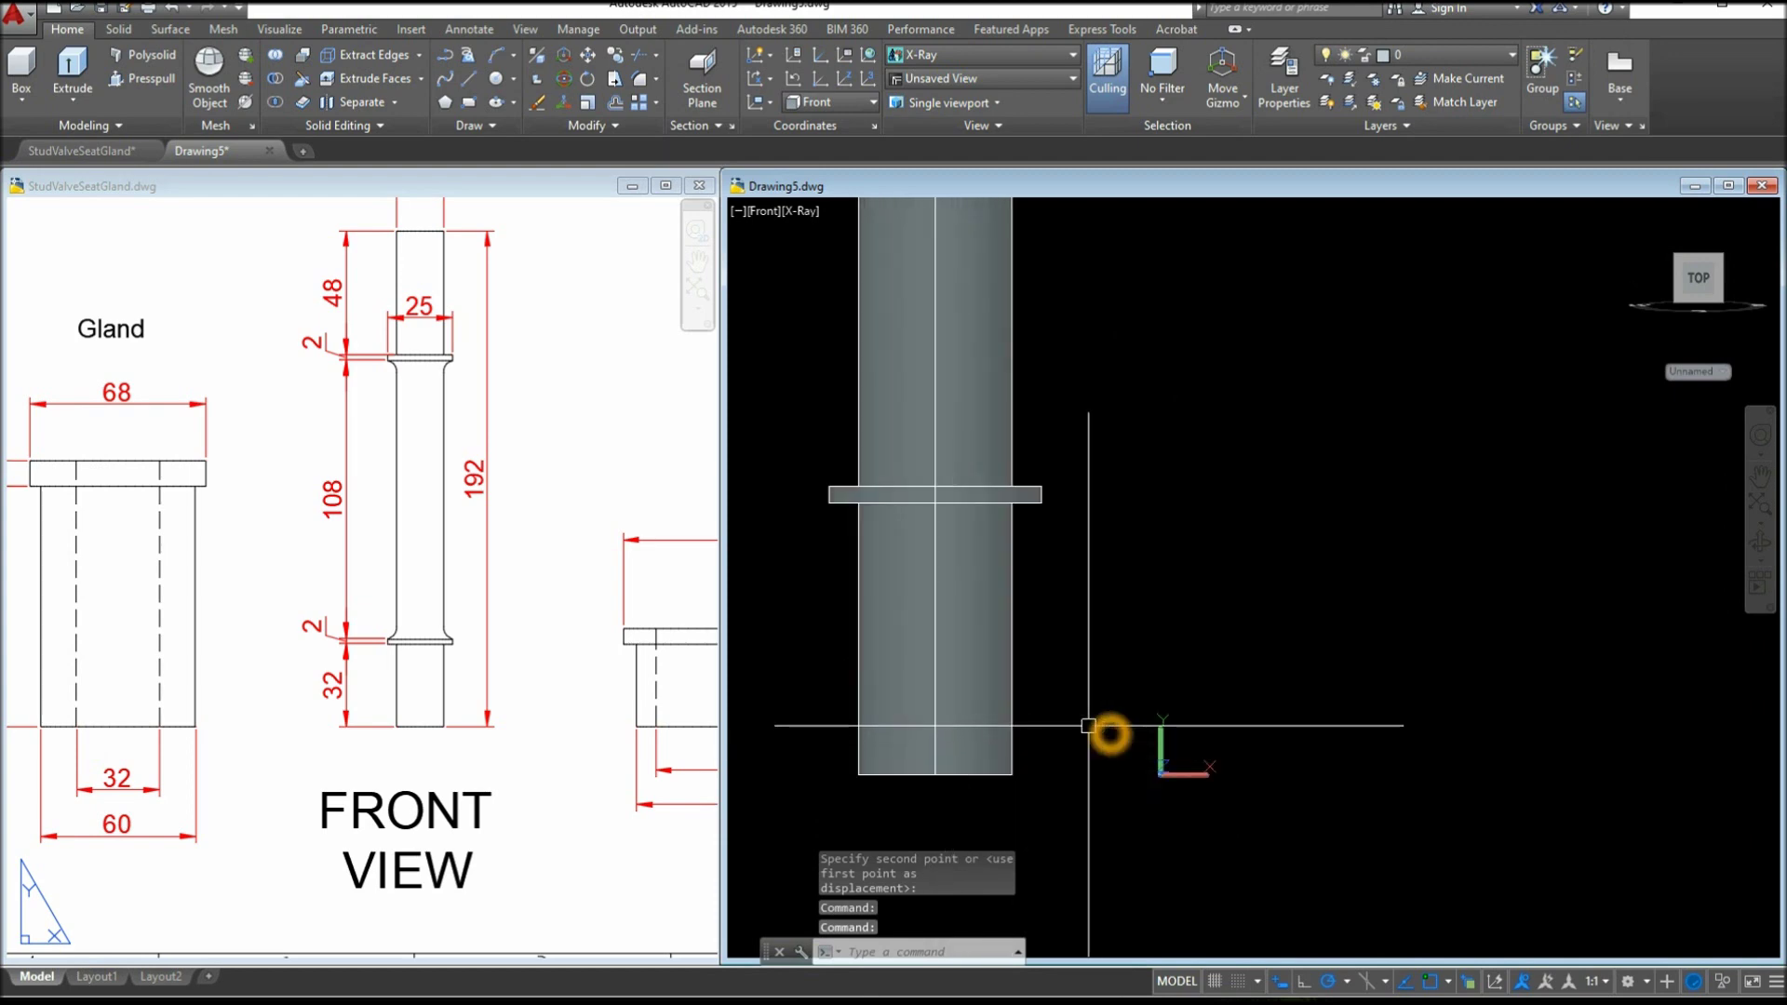
{"action": "type", "text": "dist"}
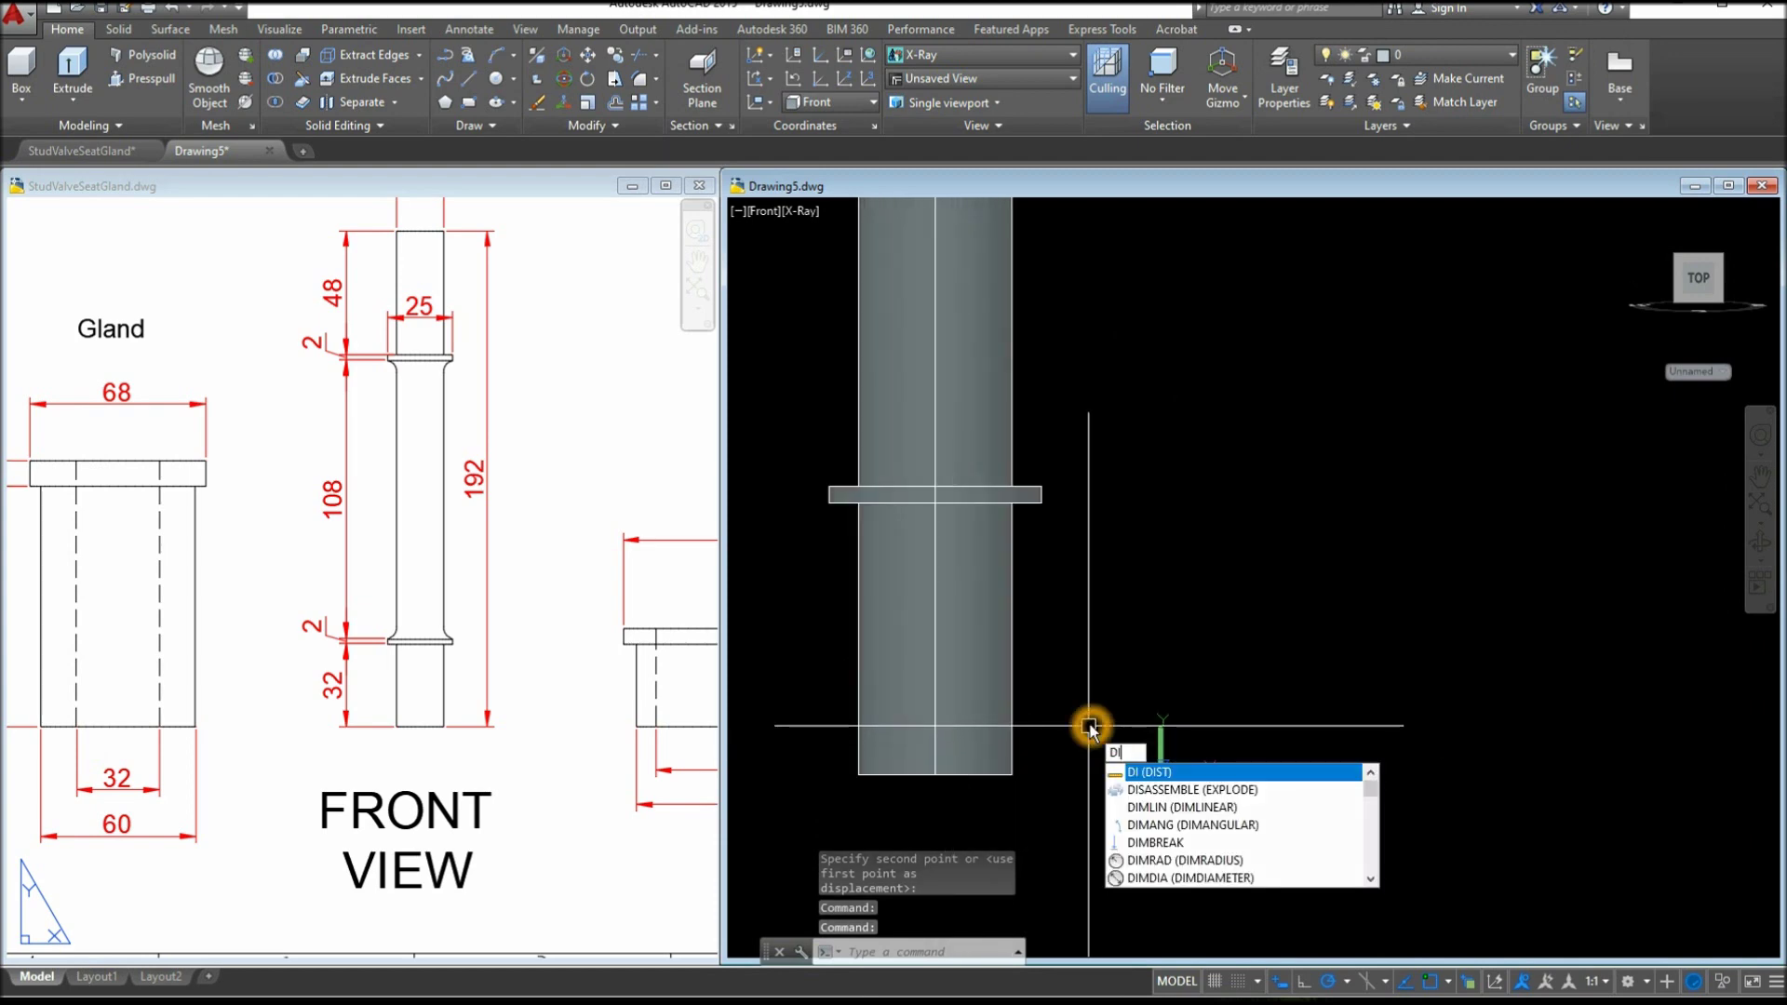
{"action": "key", "text": "Return"}
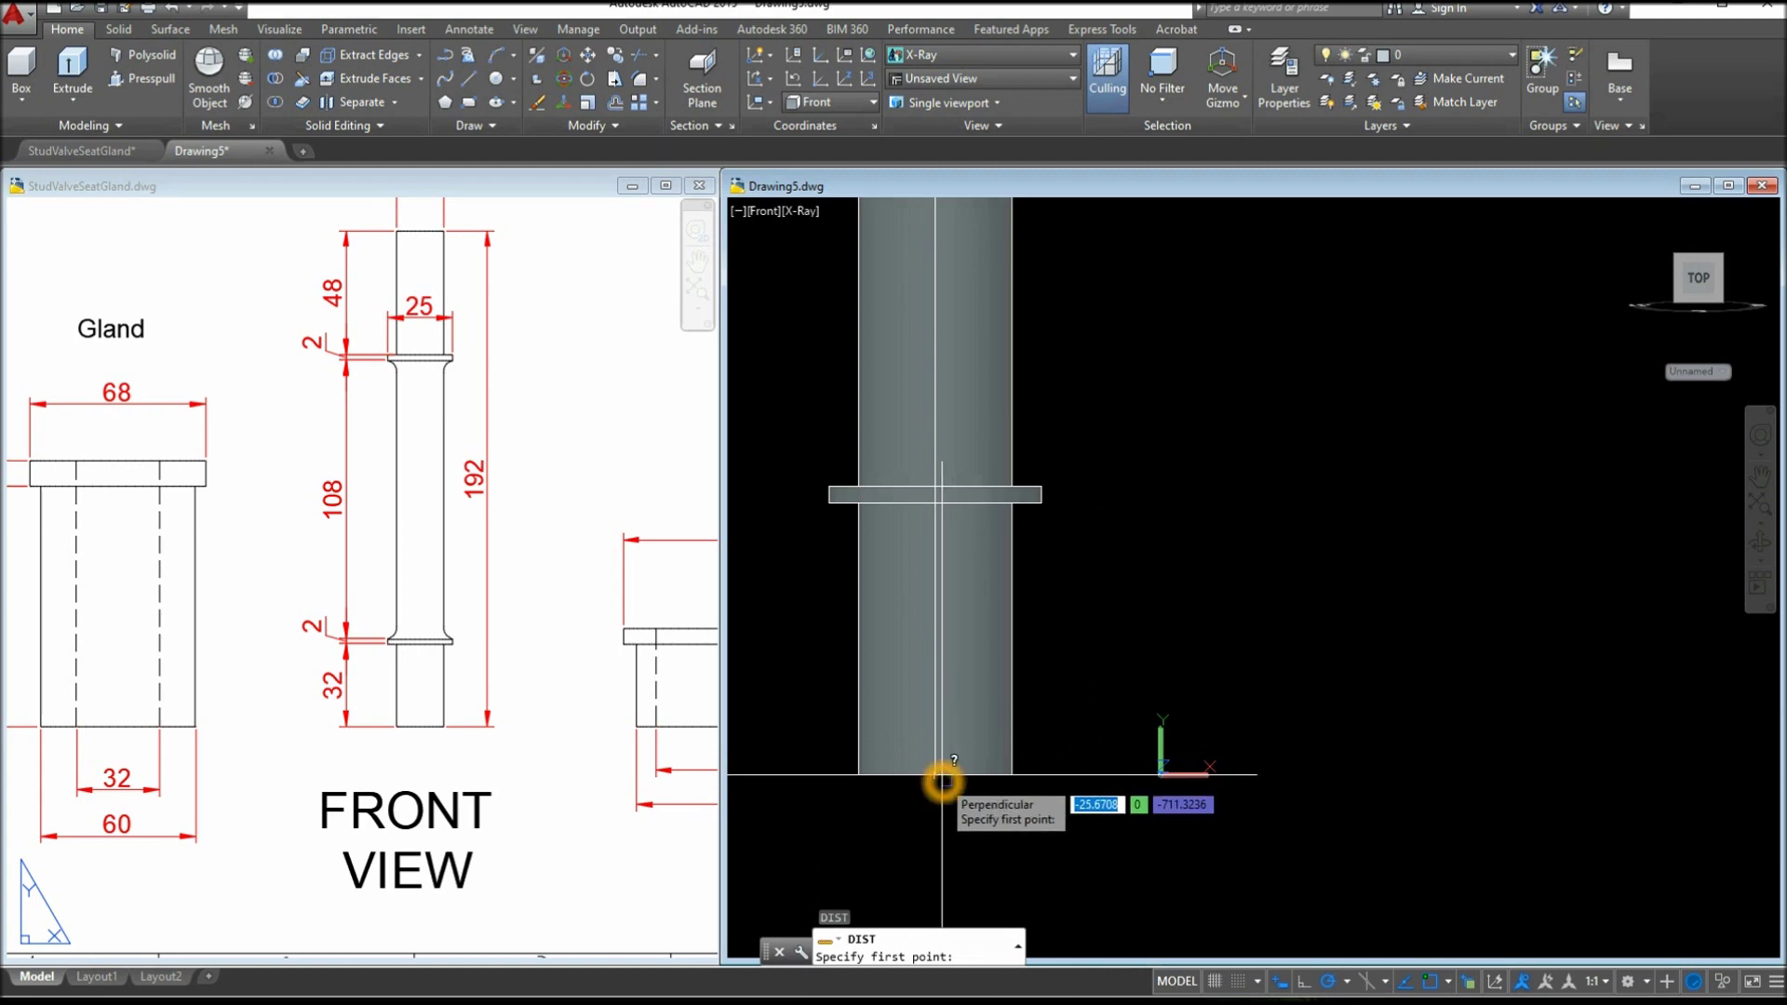
{"action": "right_click", "coordinate": [942, 779], "text": "shift"}
{"action": "left_click", "coordinate": [1024, 556]}
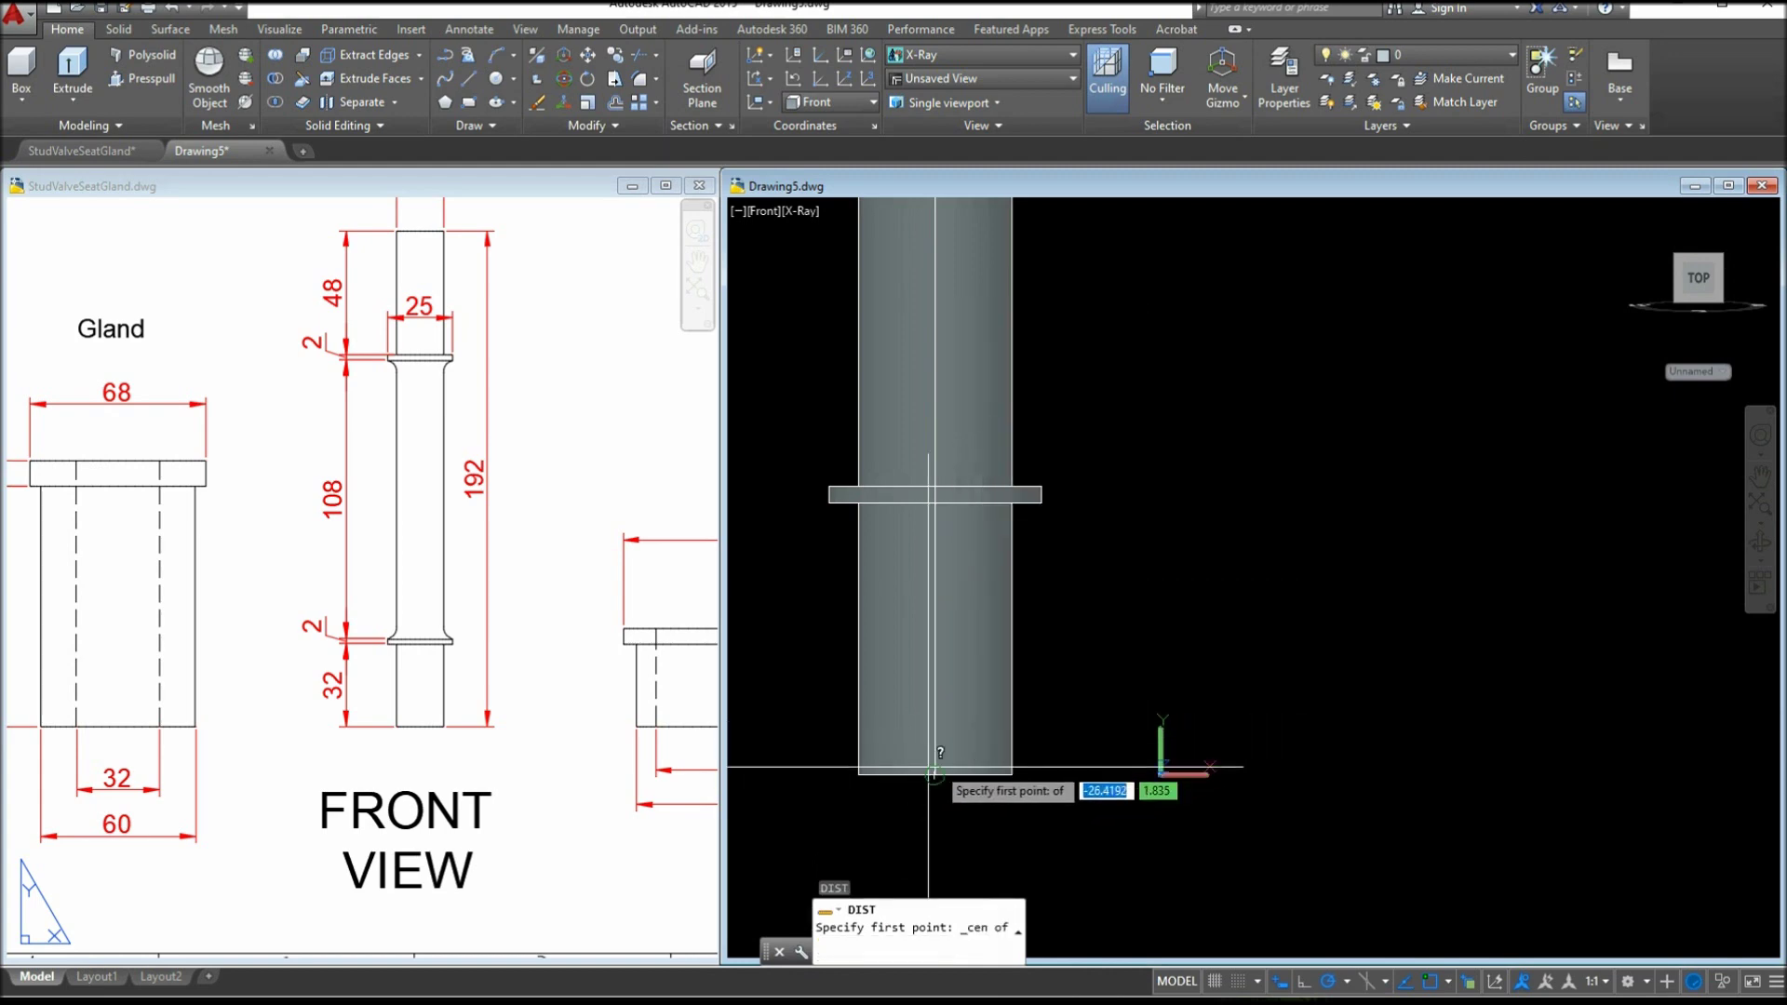
{"action": "left_click", "coordinate": [925, 791]}
{"action": "scroll", "coordinate": [1014, 709], "scroll_direction": "down", "scroll_amount": 3}
{"action": "scroll", "coordinate": [1051, 269], "scroll_direction": "up", "scroll_amount": 5}
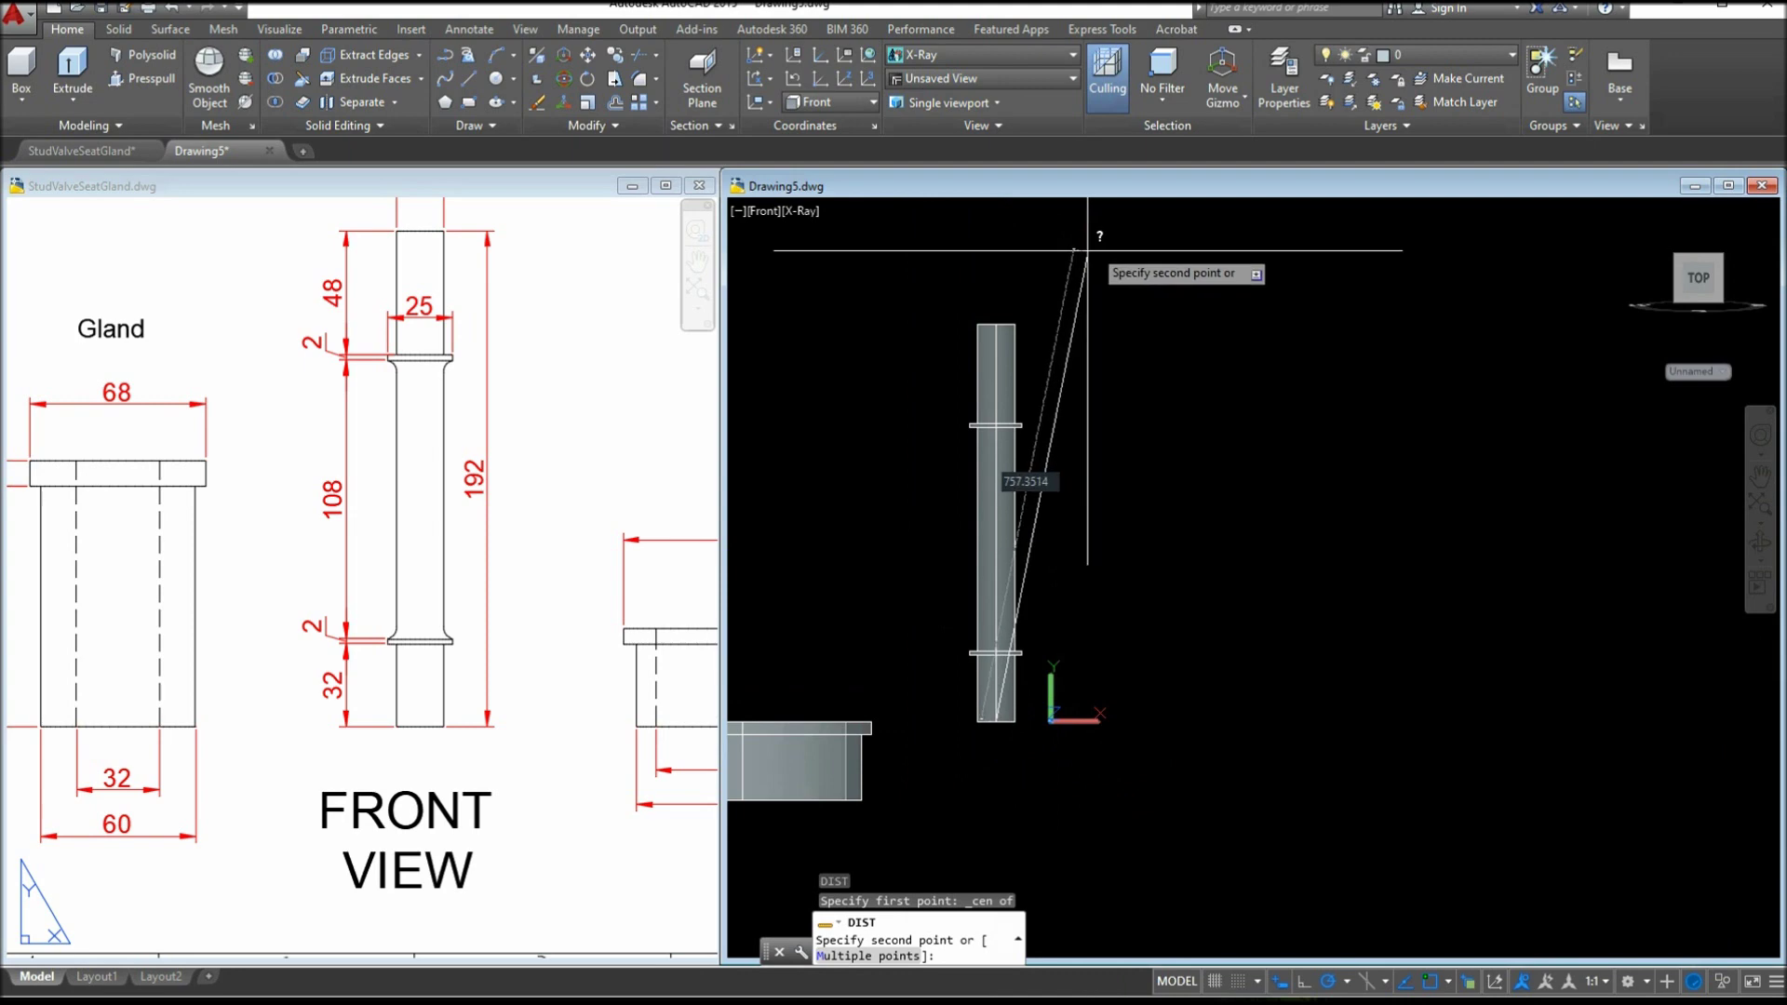
{"action": "right_click", "coordinate": [946, 326], "text": "shift"}
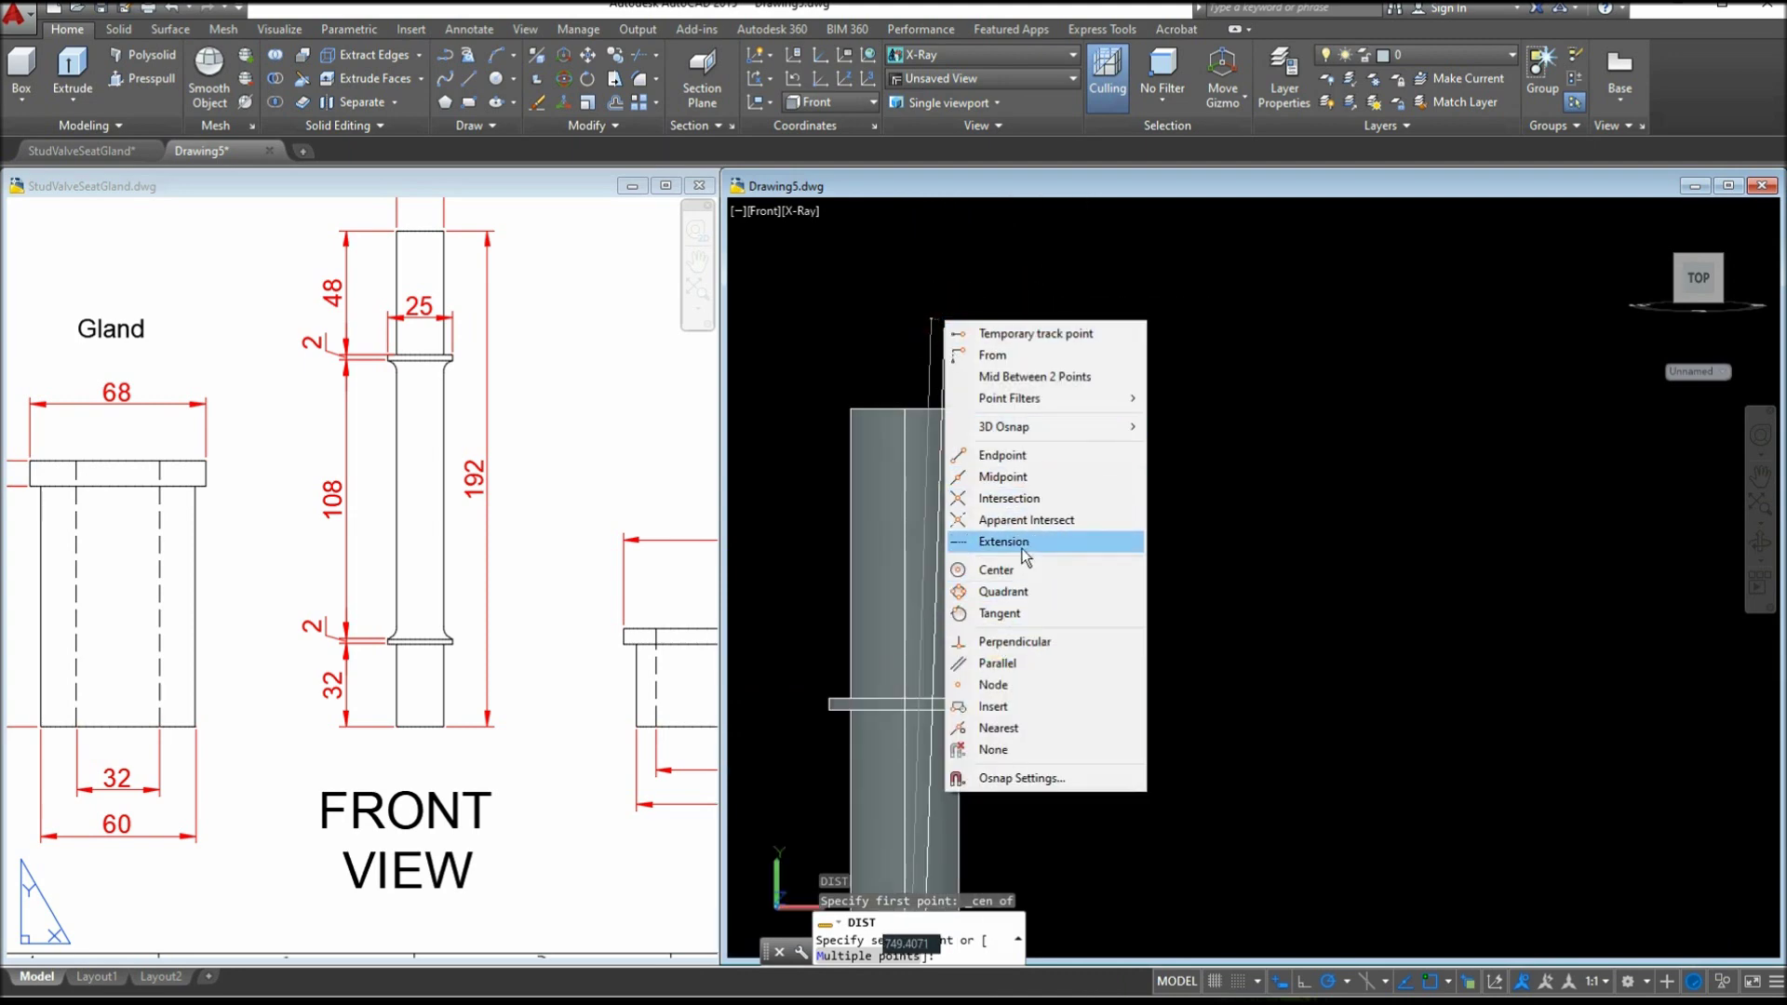
{"action": "left_click", "coordinate": [995, 569]}
{"action": "left_click", "coordinate": [912, 417]}
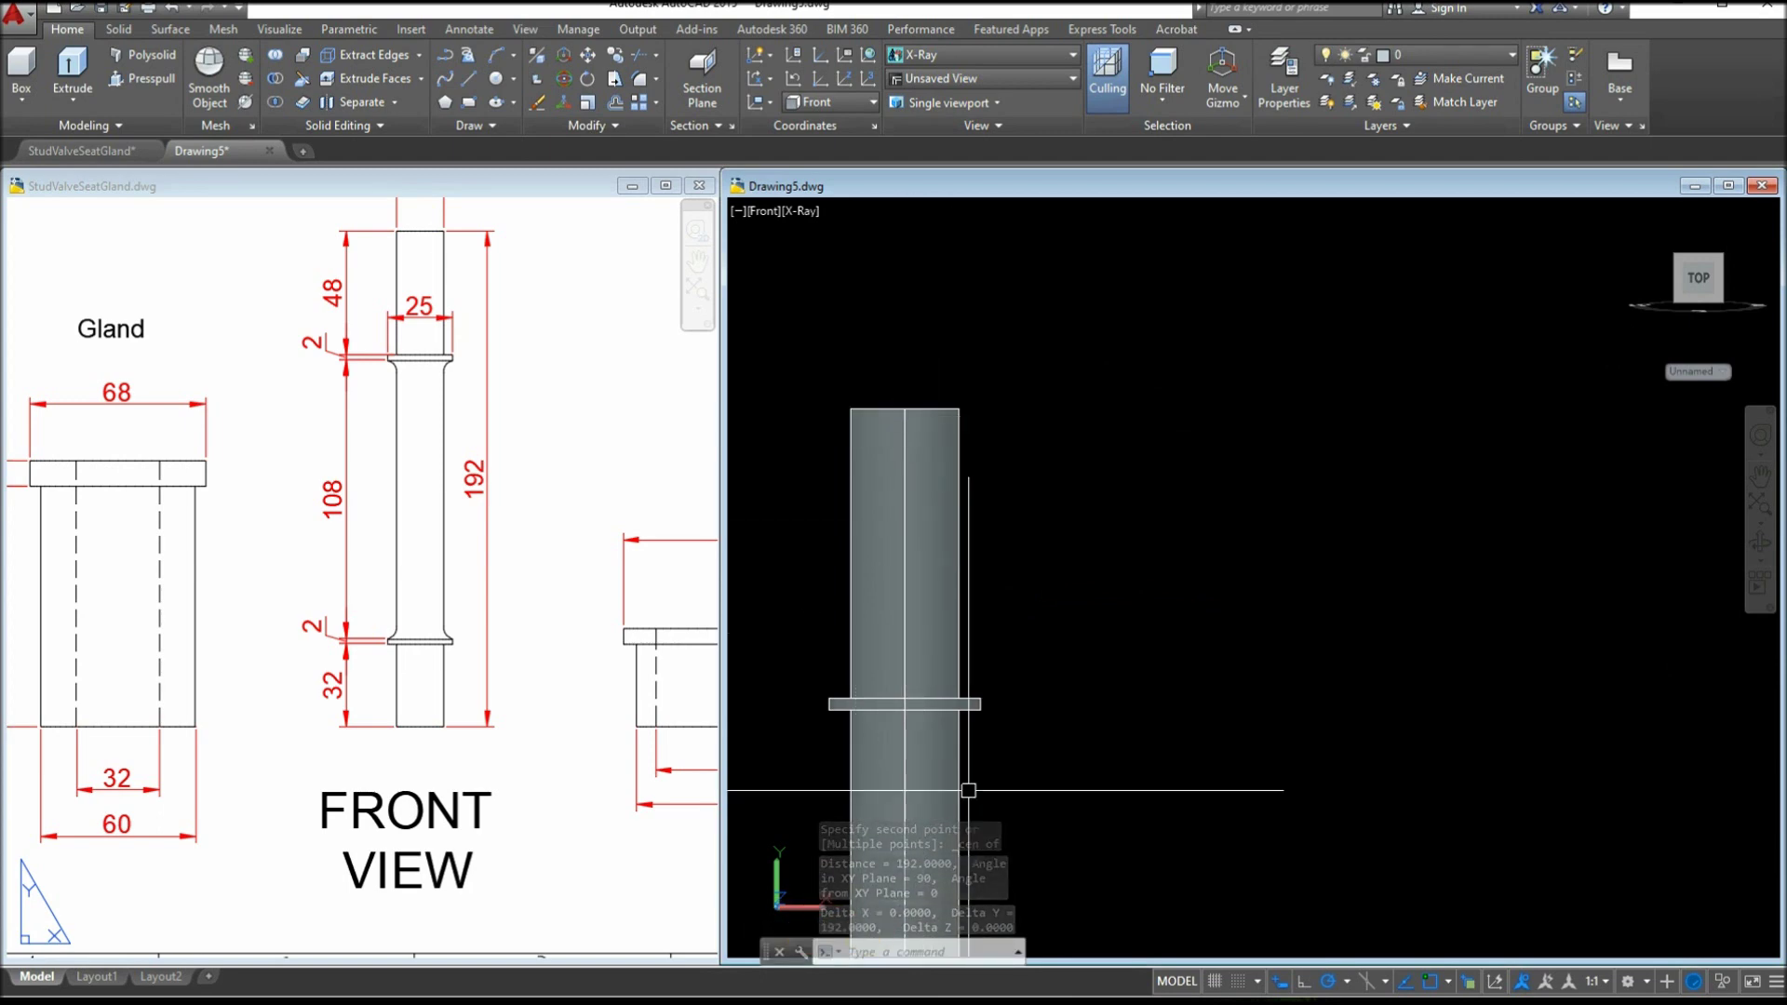
{"action": "key", "text": "Escape"}
Union all of the stud's cylinders and collars into one solid
{"action": "scroll", "coordinate": [1112, 587], "scroll_direction": "down", "scroll_amount": 7}
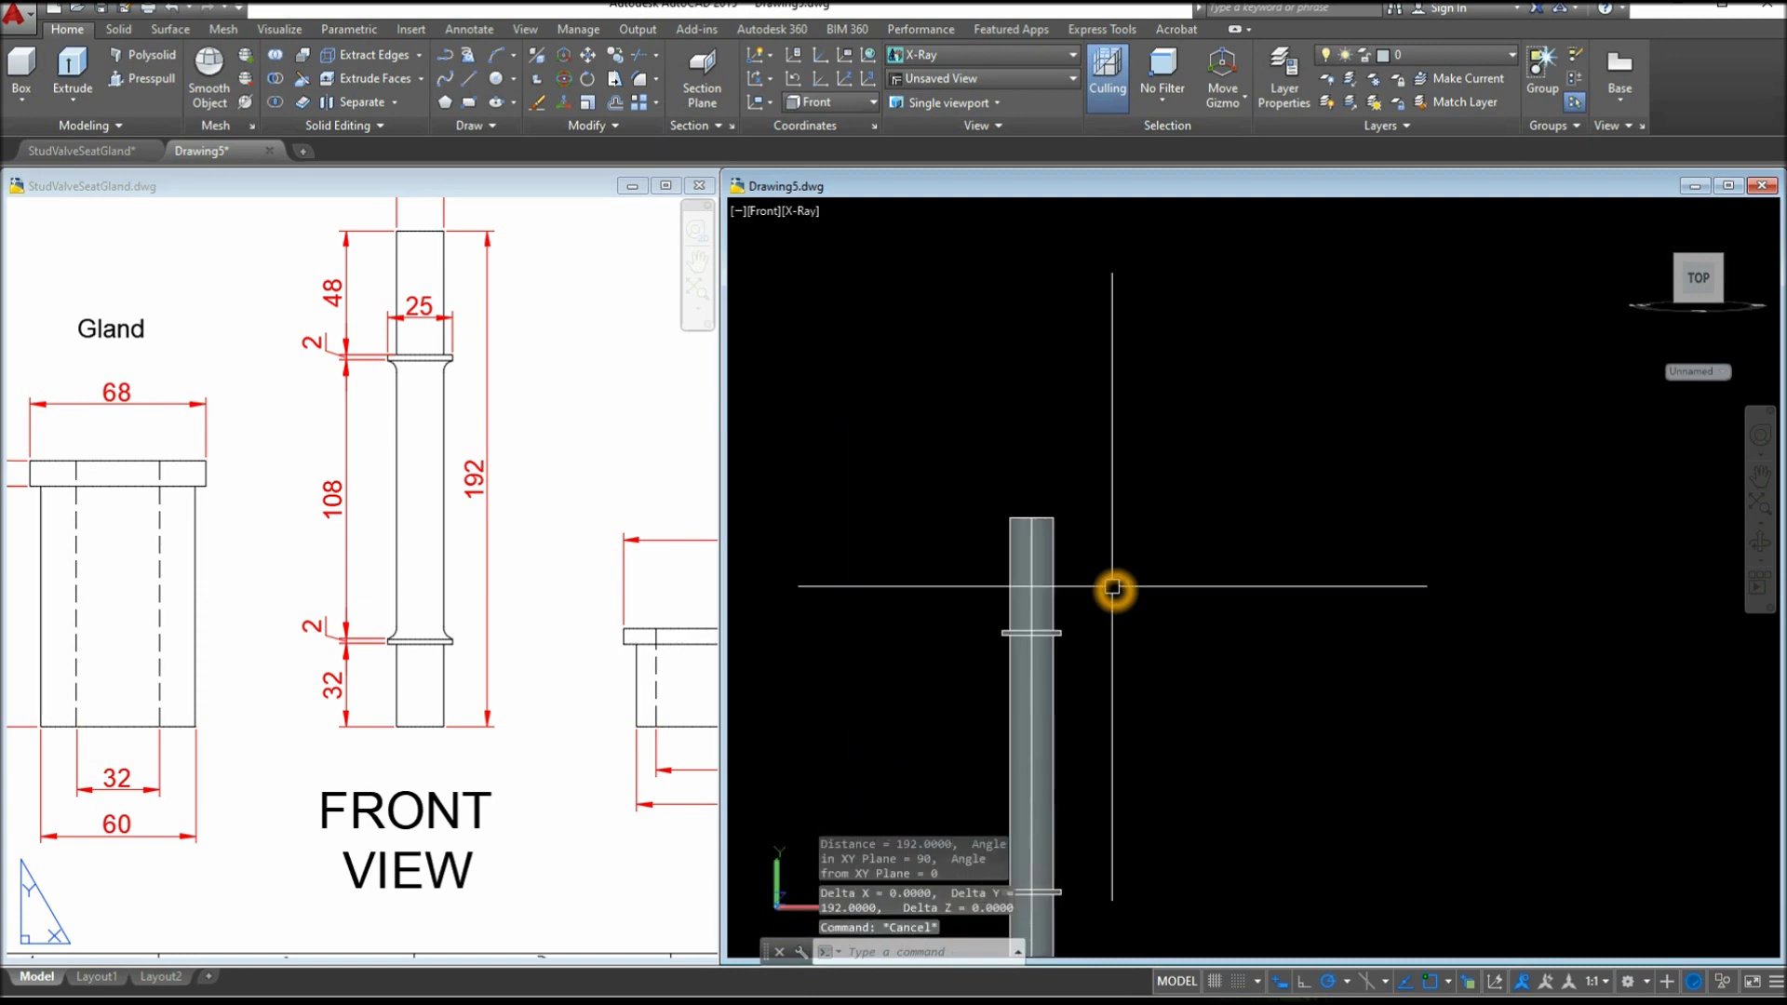
{"action": "left_click", "coordinate": [279, 61]}
{"action": "left_click", "coordinate": [989, 398]}
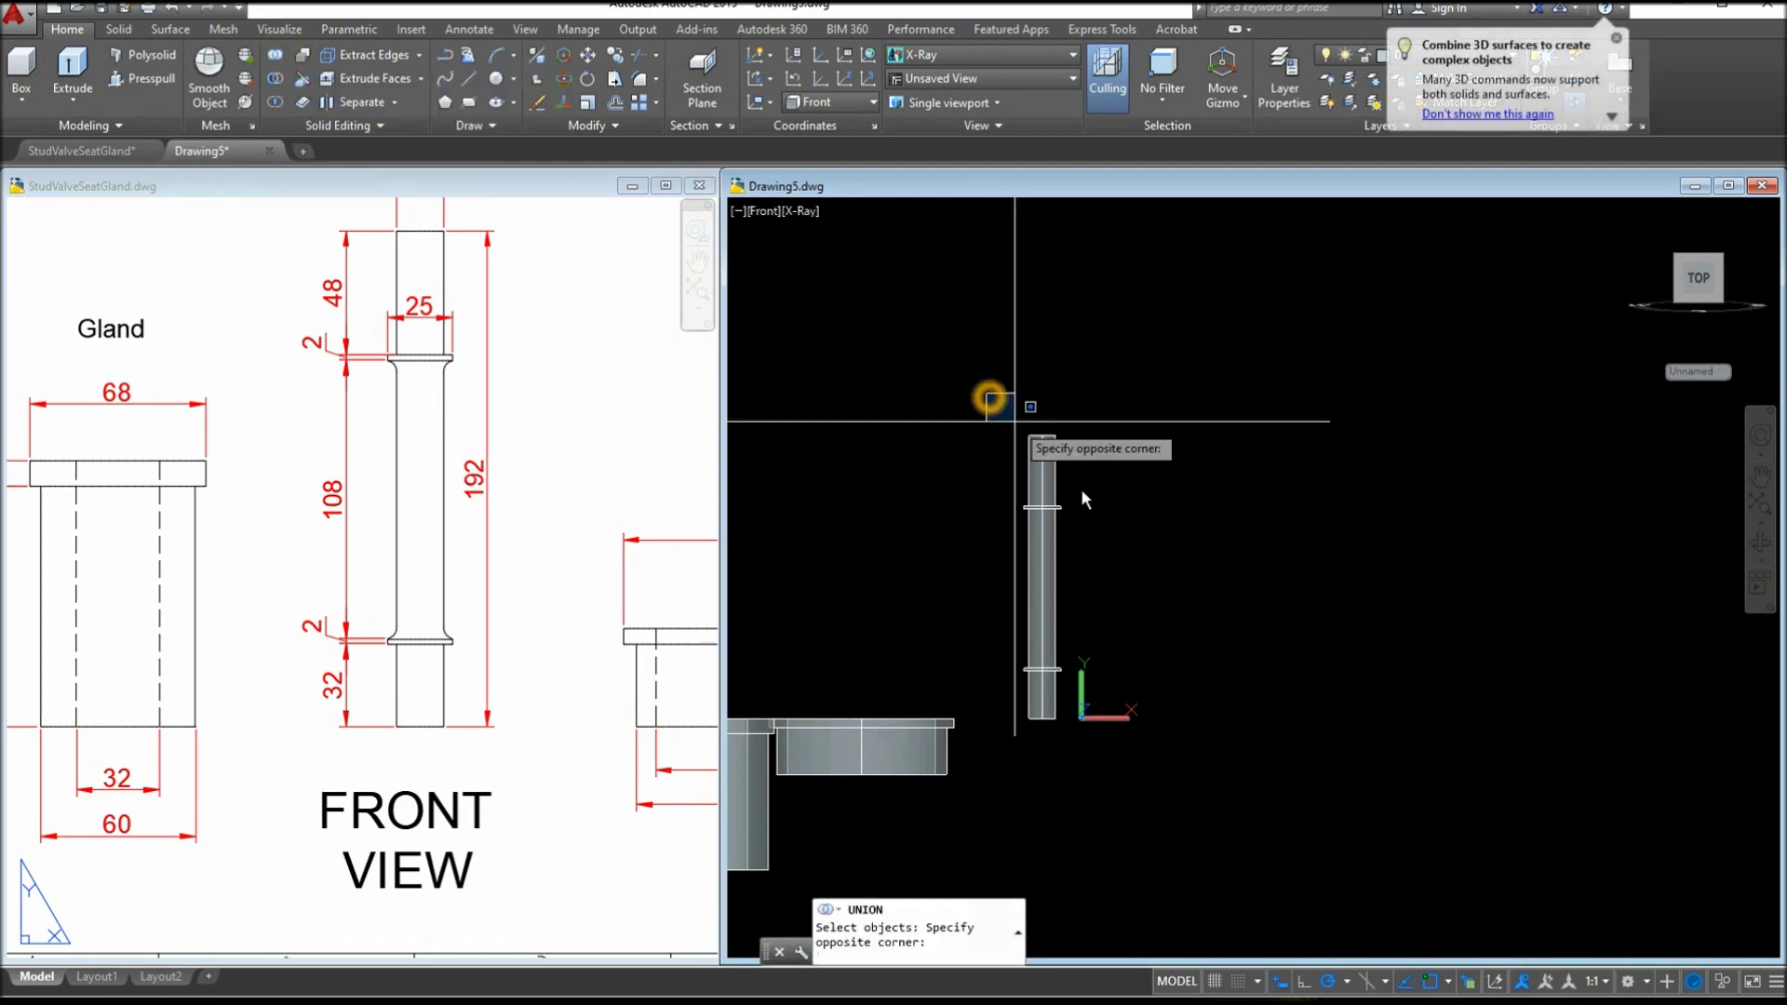
{"action": "left_click", "coordinate": [1237, 825]}
{"action": "key", "text": "Return"}
Select the united stud and the neighbouring parts in turn to check whether each is a single solid
{"action": "left_click", "coordinate": [1043, 611]}
{"action": "key", "text": "Escape"}
{"action": "left_click", "coordinate": [924, 763]}
{"action": "key", "text": "Escape"}
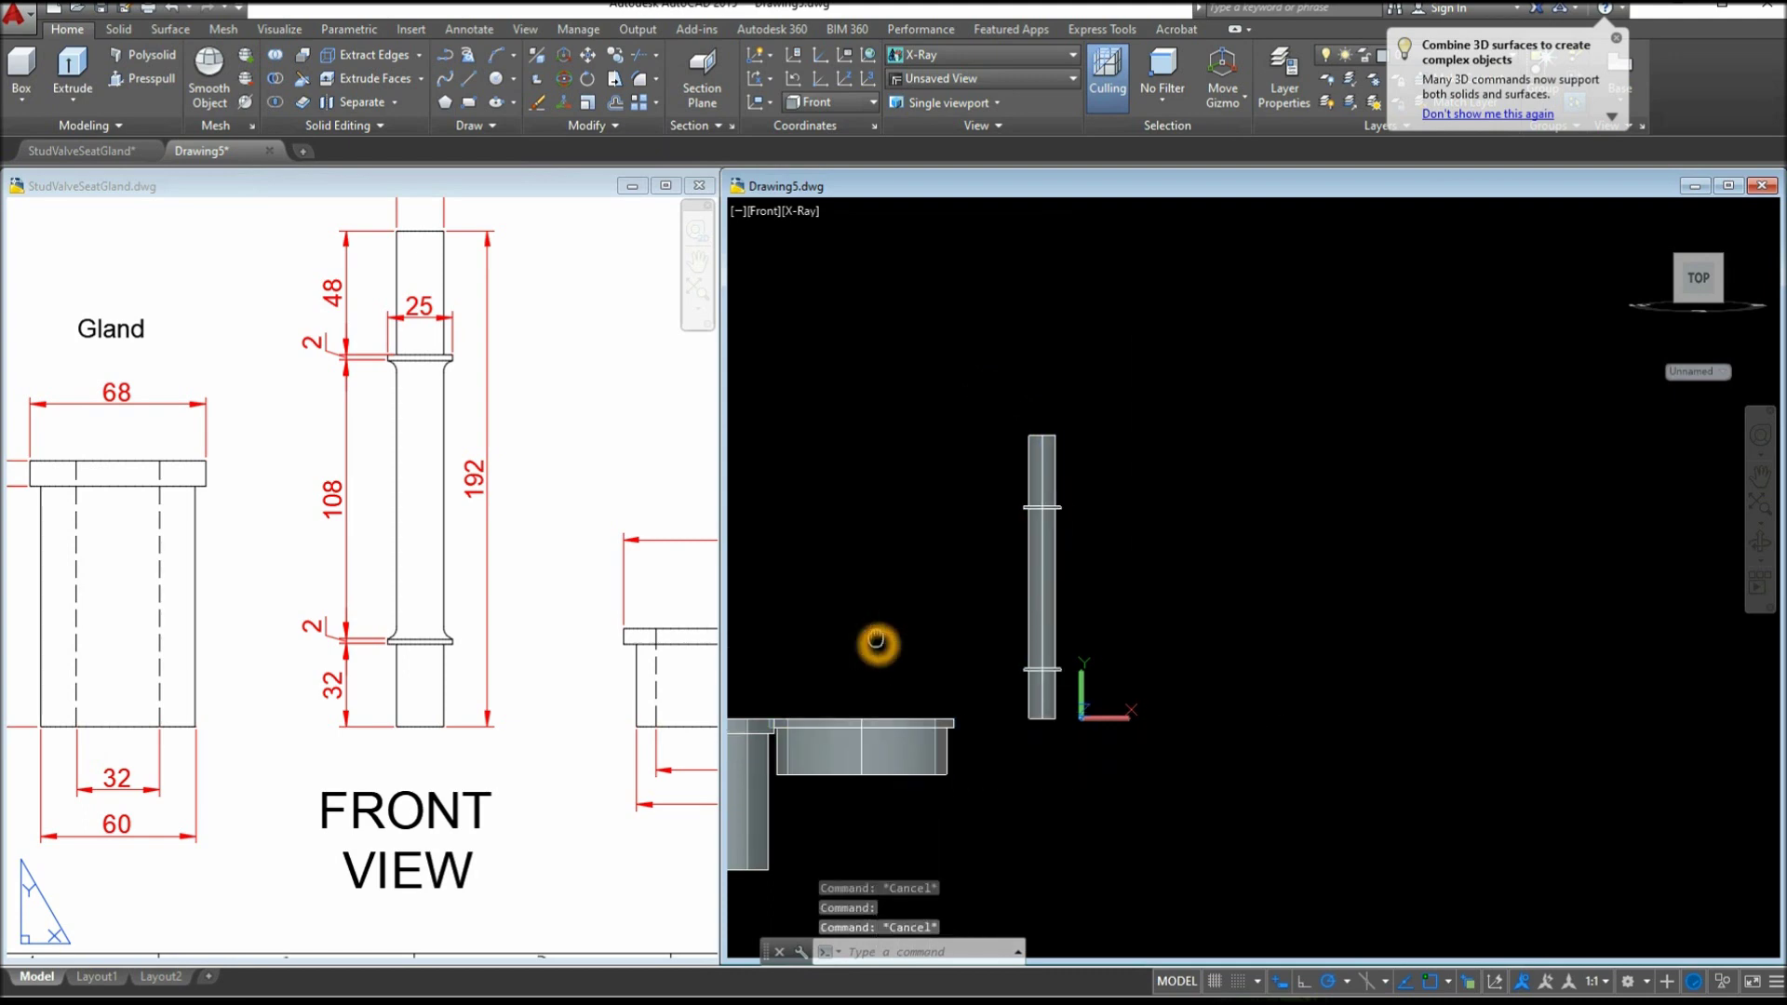
{"action": "middle_click_drag", "start_coordinate": [878, 638], "coordinate": [1082, 587]}
{"action": "left_click", "coordinate": [993, 692]}
{"action": "key", "text": "Escape"}
Orbit the model to a 3D view from above and set its visual style to Realistic
{"action": "middle_click_drag", "start_coordinate": [949, 550], "coordinate": [934, 634], "text": "shift"}
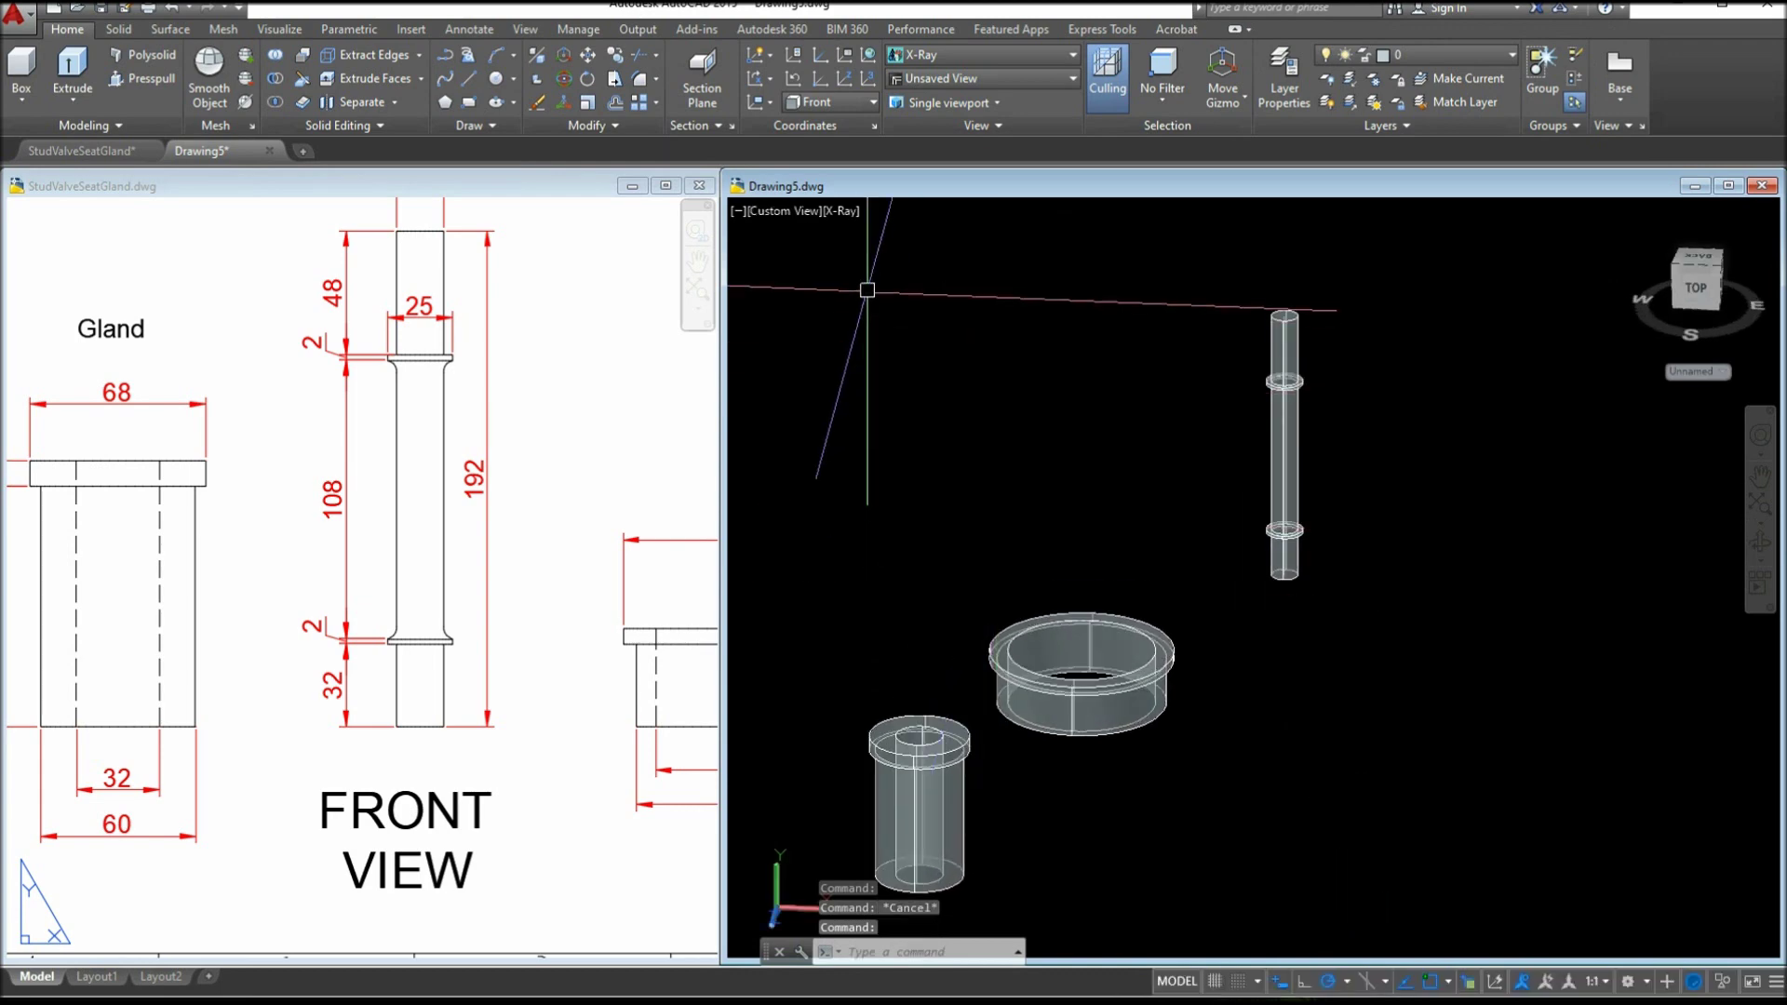
{"action": "left_click", "coordinate": [837, 209]}
{"action": "left_click", "coordinate": [893, 325]}
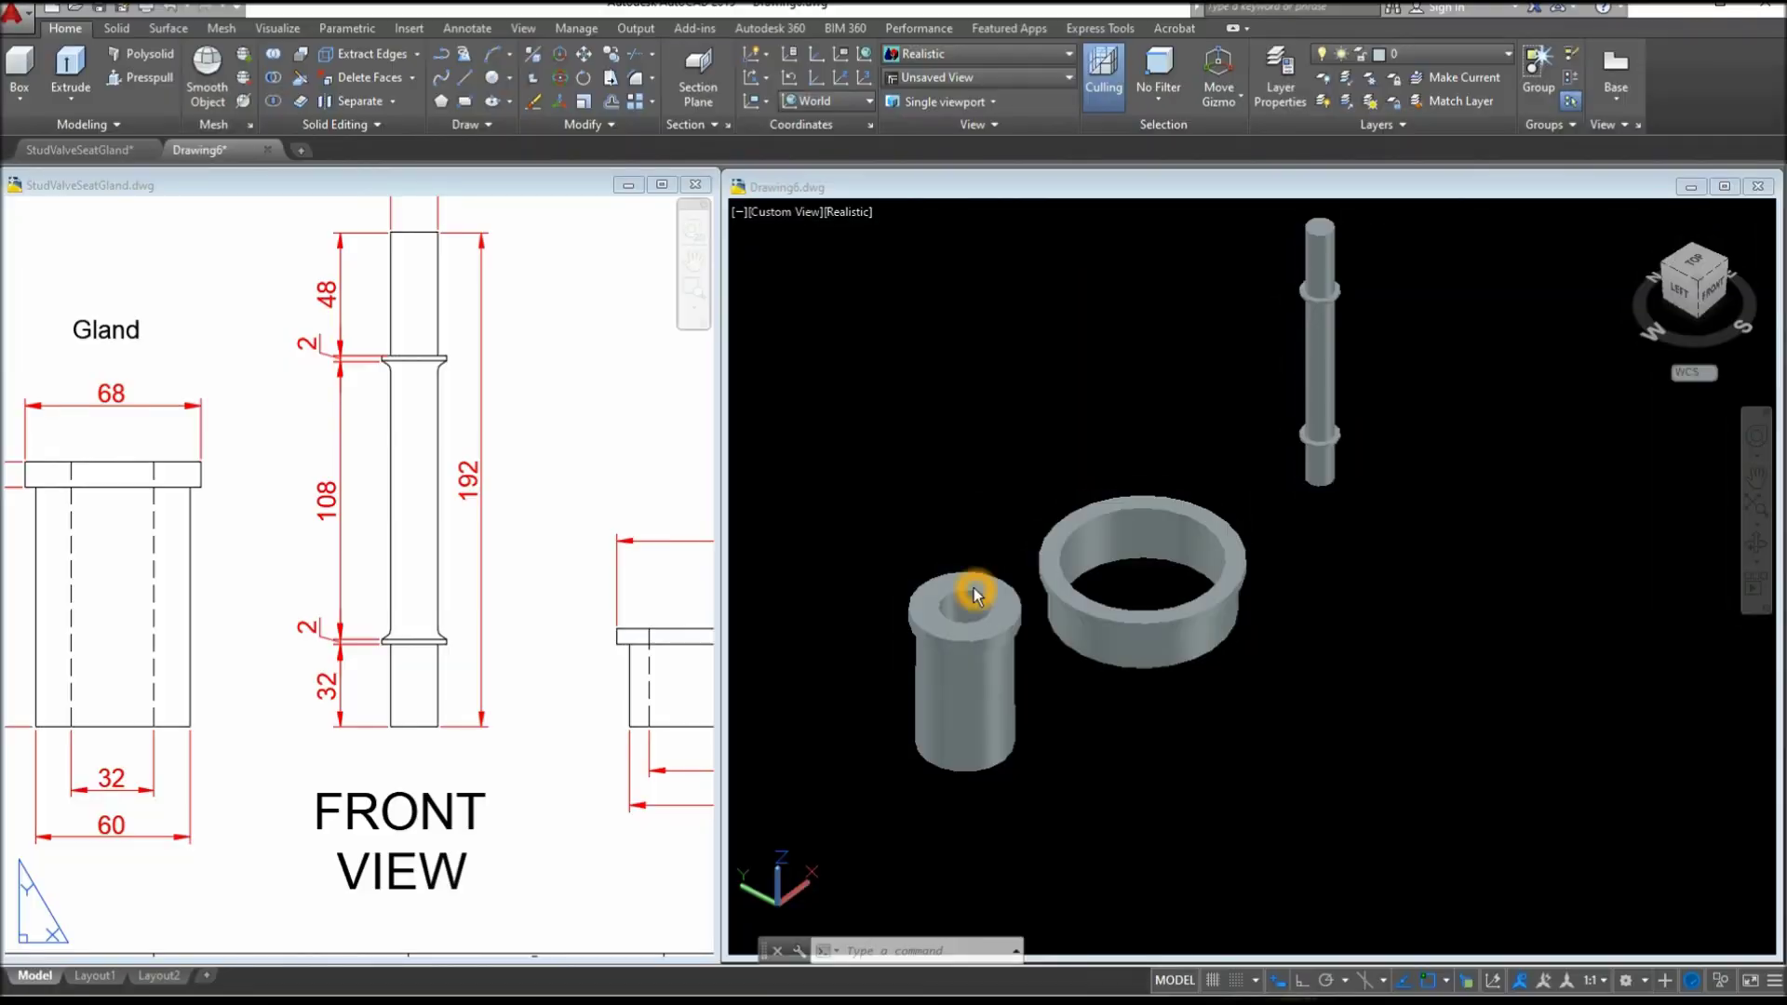
{"action": "scroll", "coordinate": [958, 553], "scroll_direction": "up", "scroll_amount": 3}
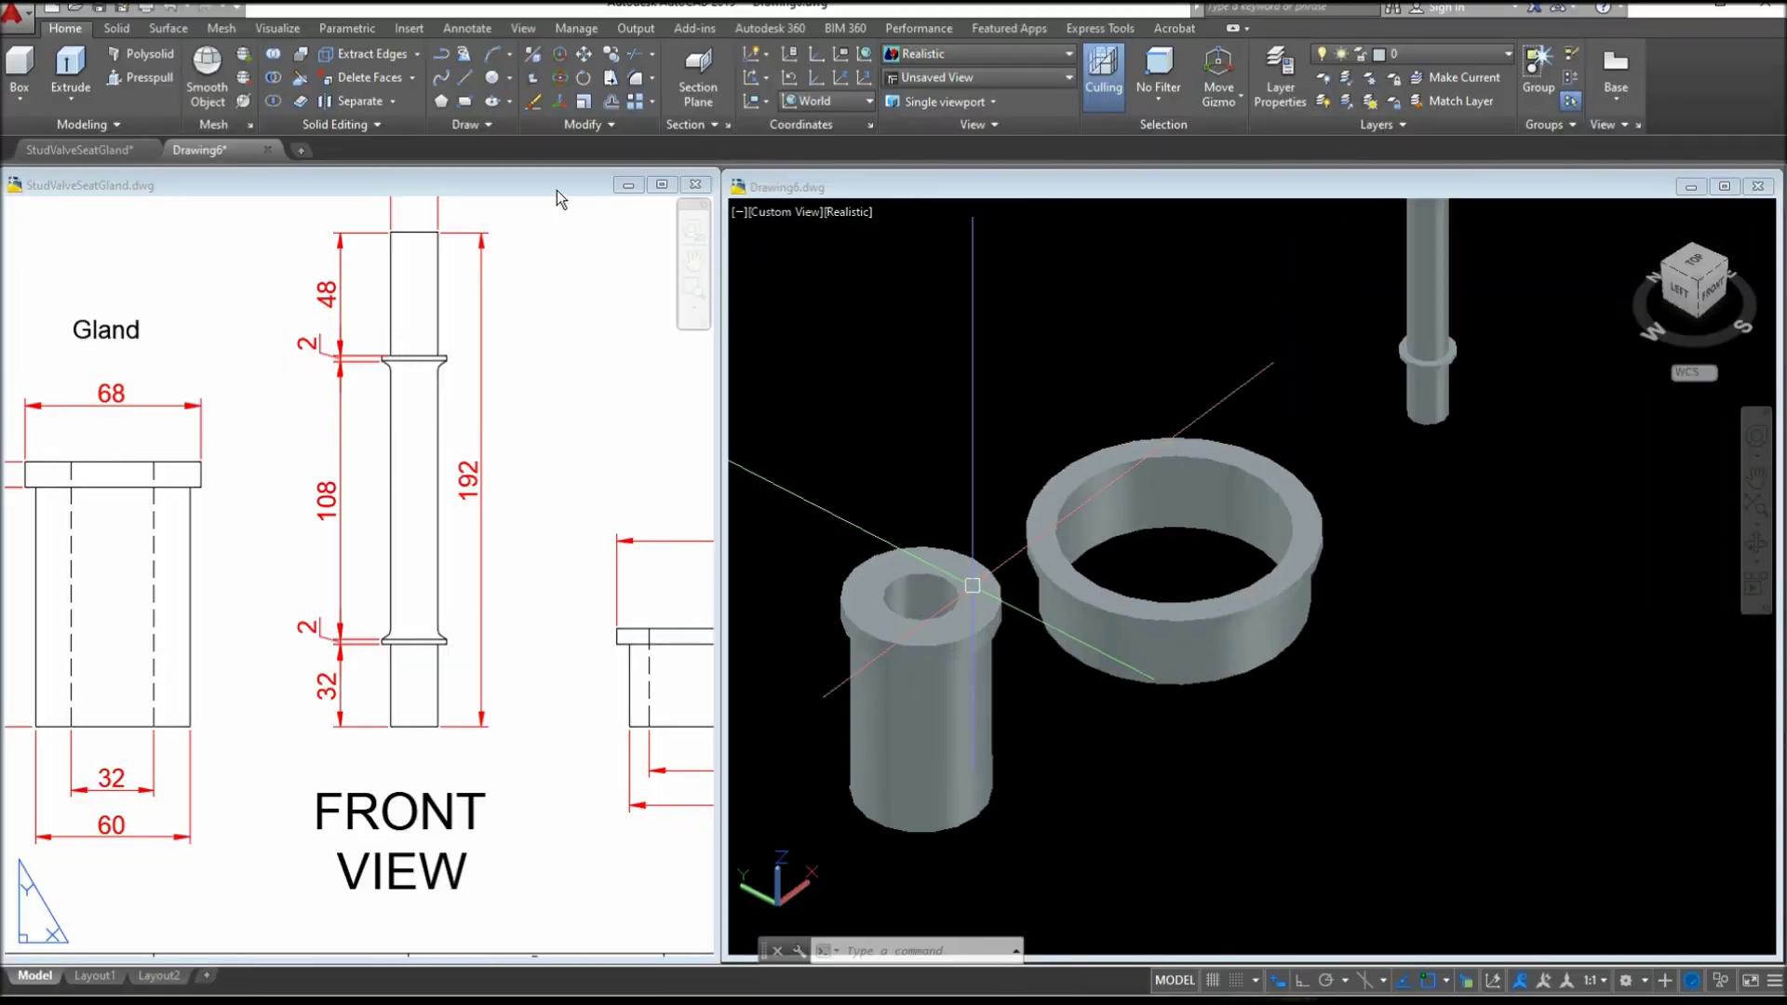
Add a radius dimension to the arc beneath the stud's upper collar in the StudValveSeatGland reference drawing
{"action": "left_click", "coordinate": [468, 29]}
{"action": "left_click", "coordinate": [627, 314]}
{"action": "left_click", "coordinate": [344, 100]}
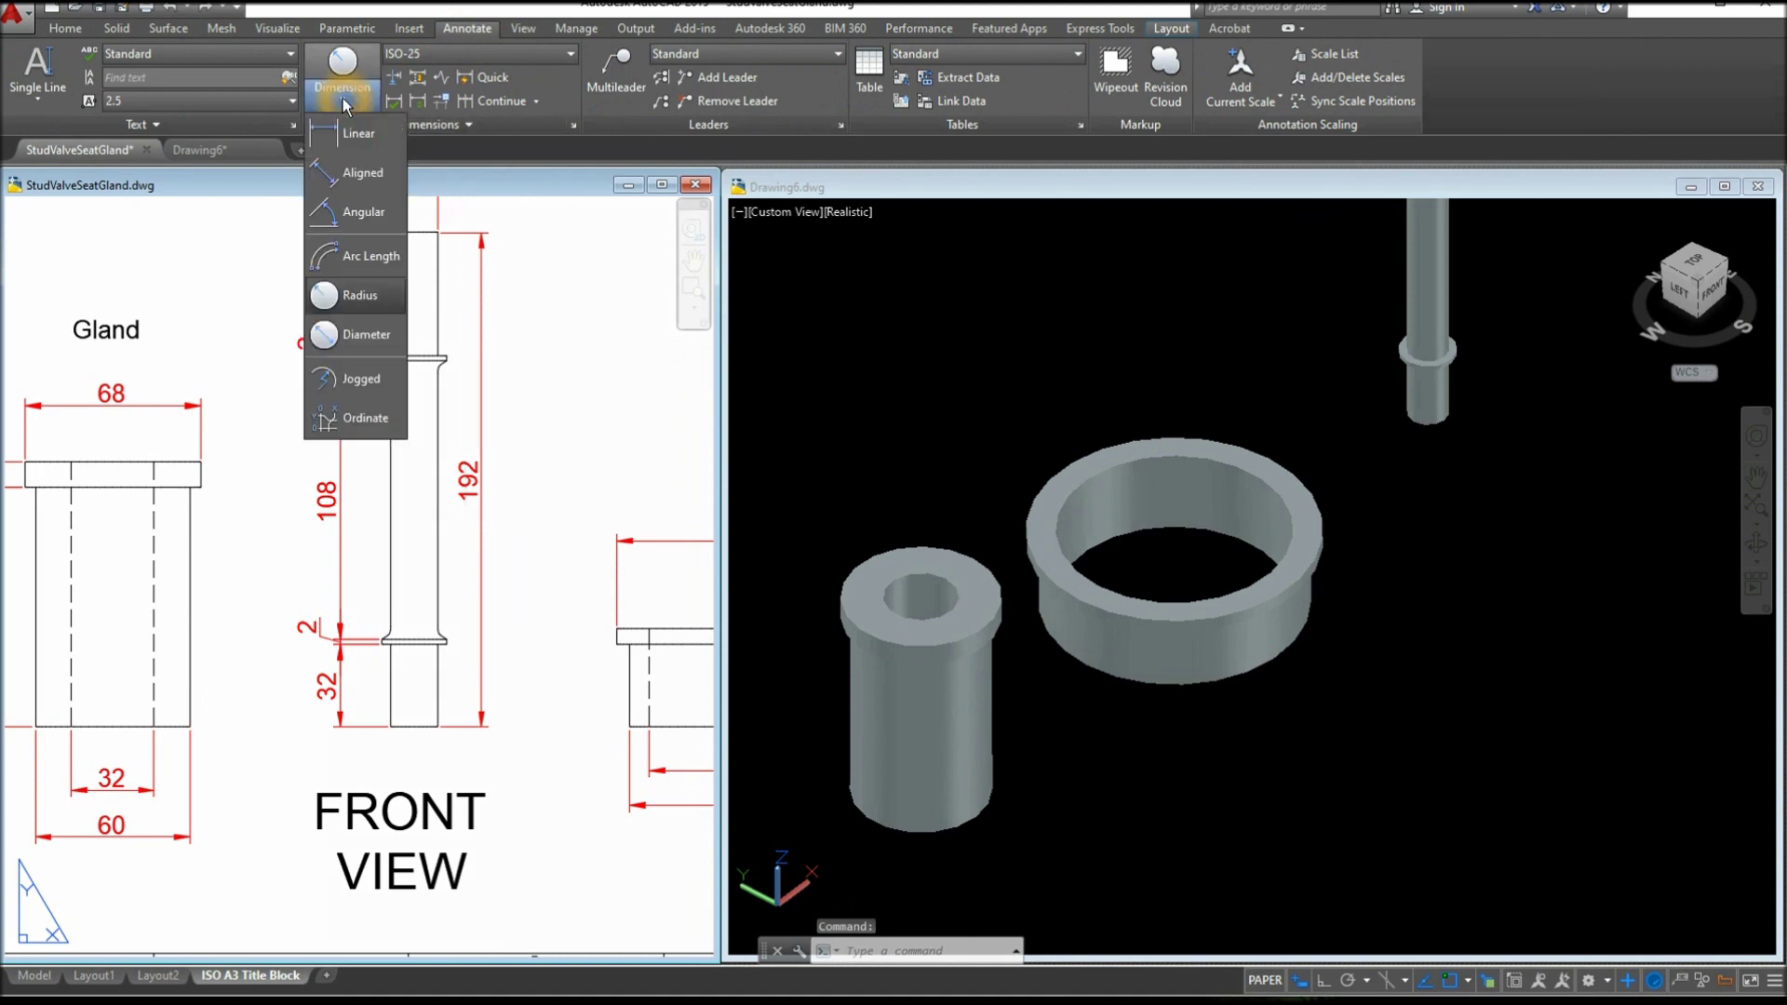
{"action": "left_click", "coordinate": [354, 296]}
{"action": "scroll", "coordinate": [445, 377], "scroll_direction": "up", "scroll_amount": 8}
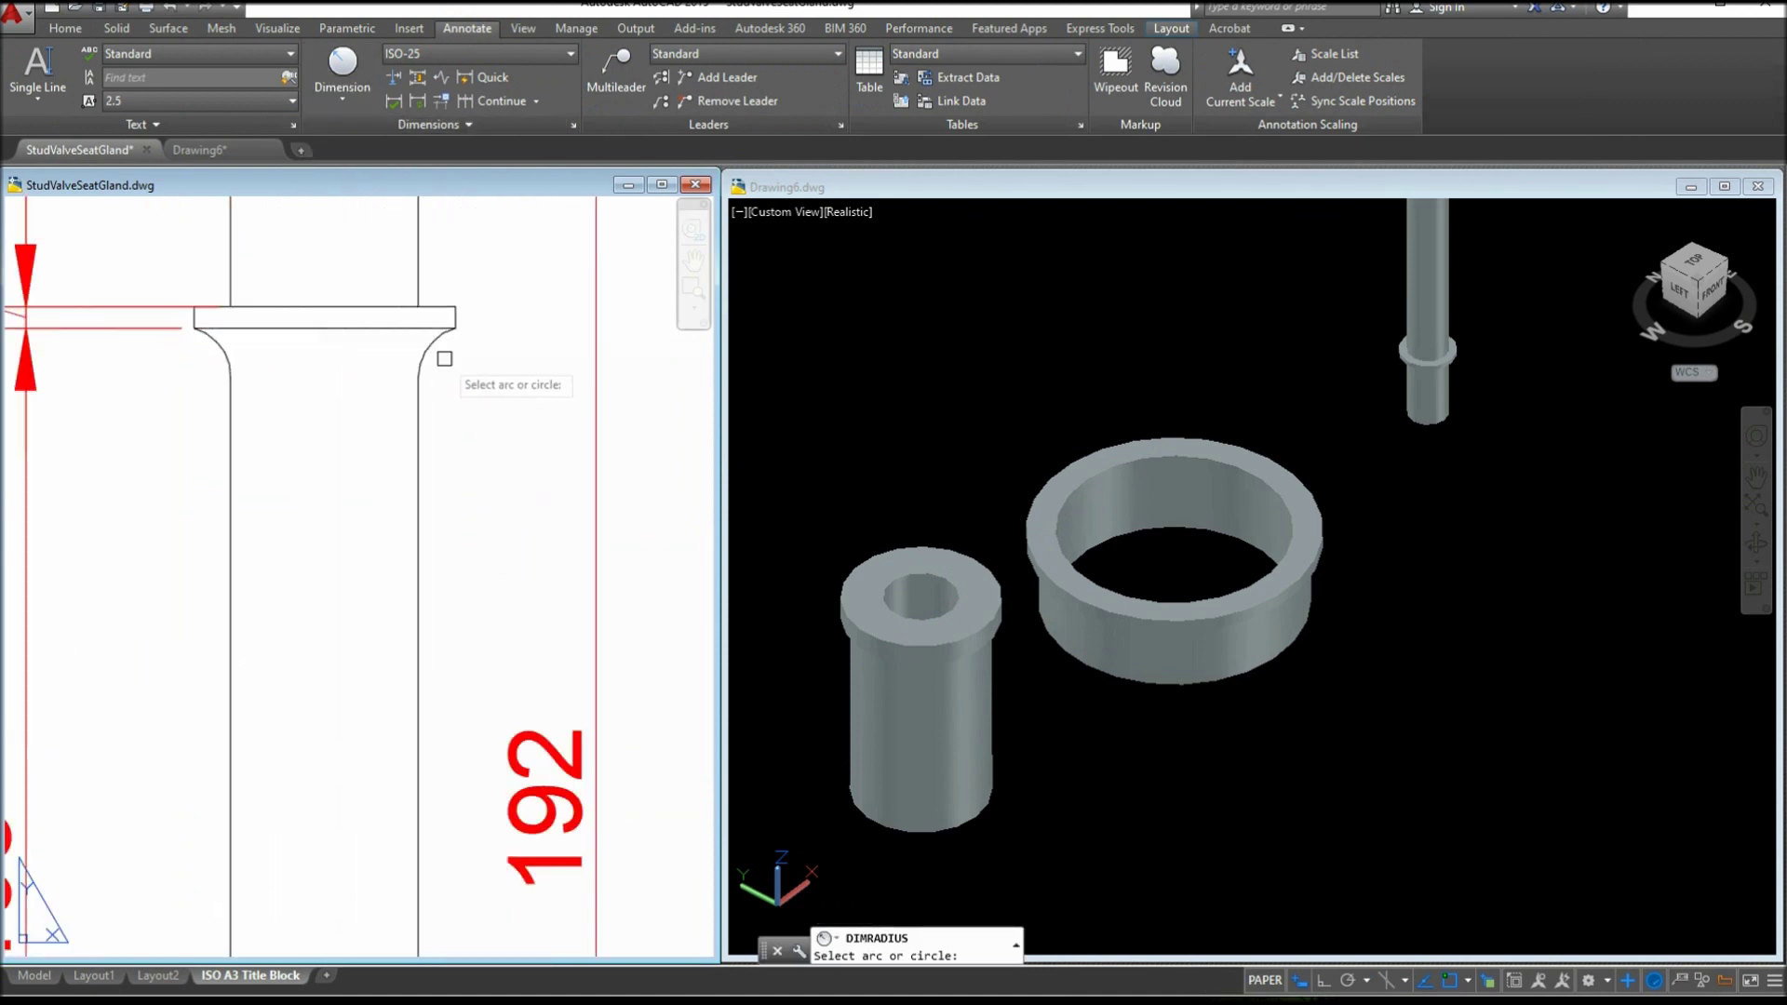
{"action": "left_click", "coordinate": [421, 343]}
{"action": "scroll", "coordinate": [549, 382], "scroll_direction": "down", "scroll_amount": 6}
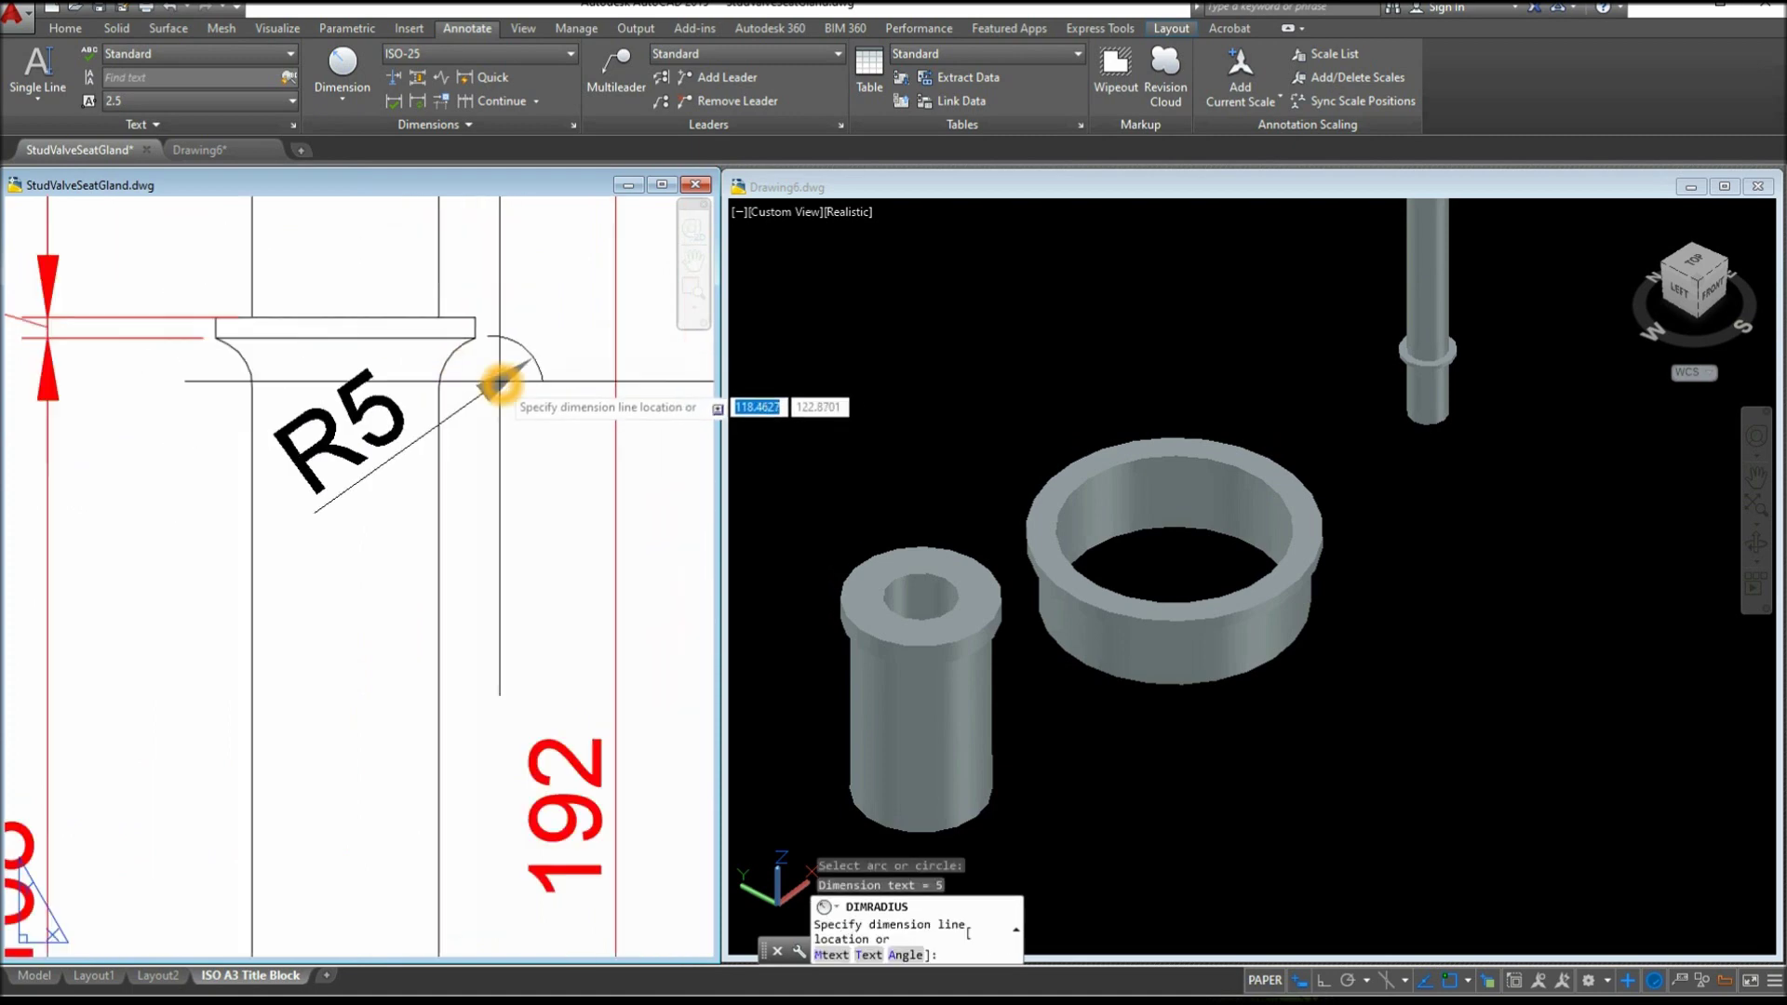
{"action": "left_click", "coordinate": [609, 323]}
Fillet the edge where the stud's middle shaft meets the underside of the upper collar, with a radius of 5
{"action": "left_click", "coordinate": [1017, 404]}
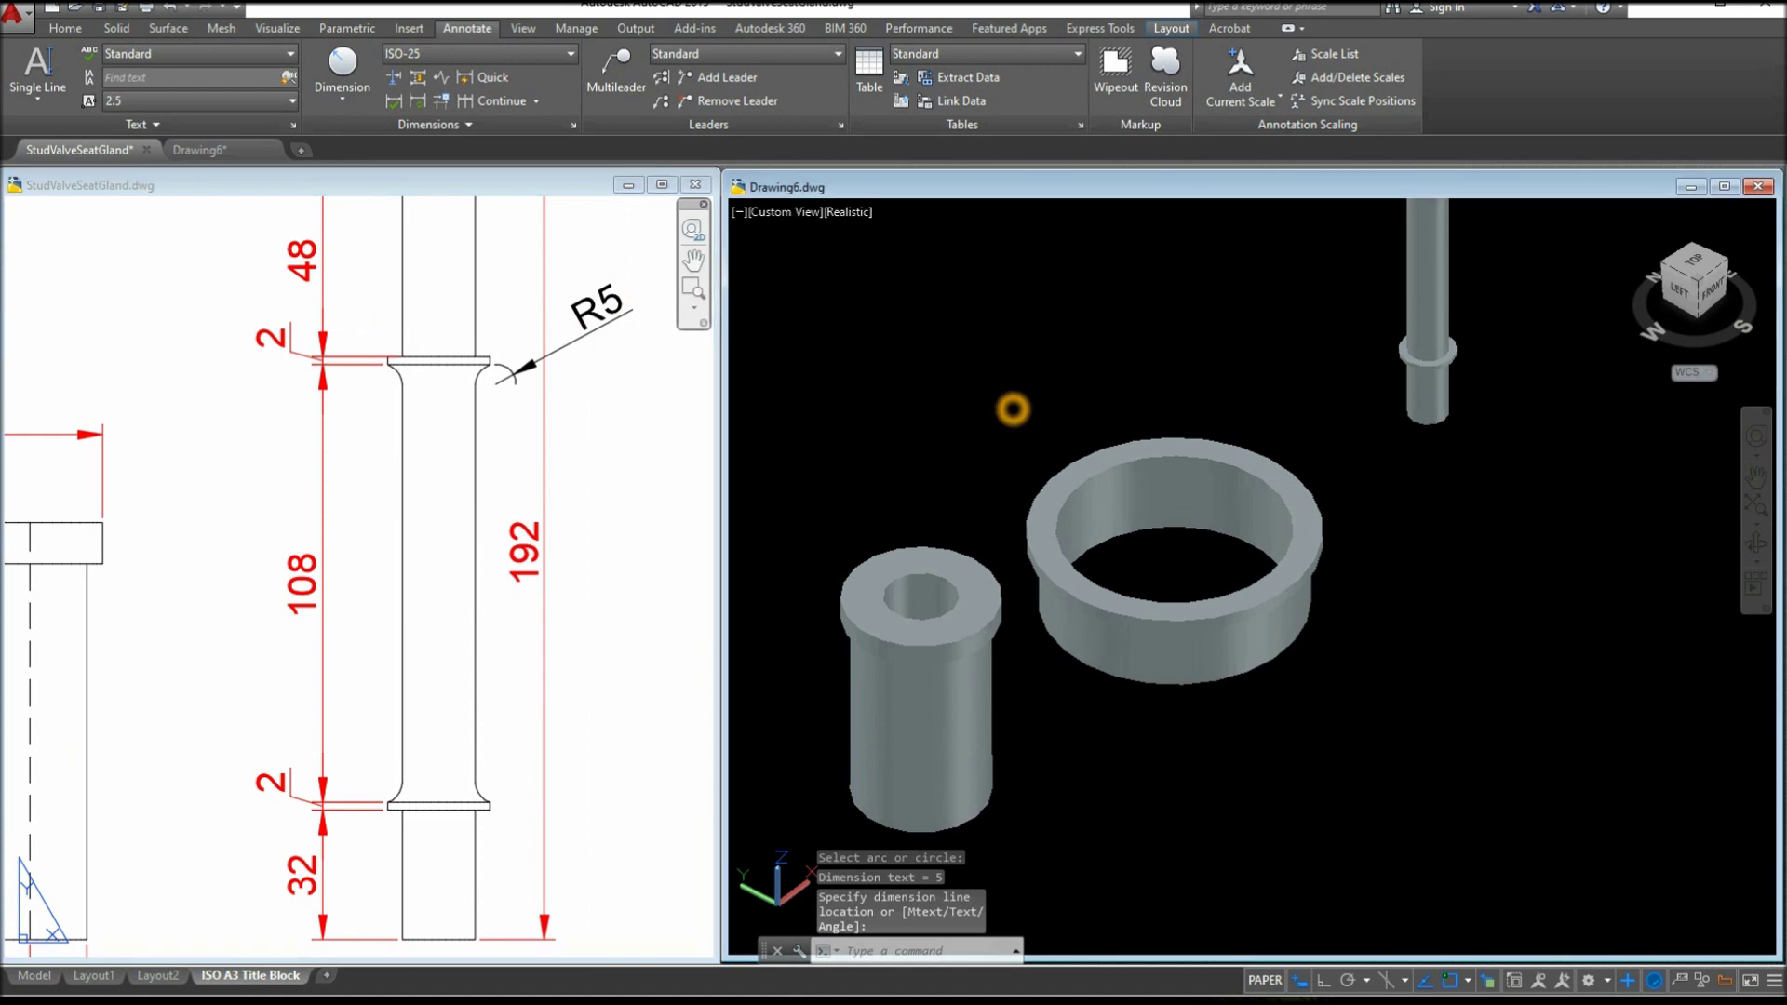
{"action": "middle_click_drag", "start_coordinate": [1173, 369], "coordinate": [1024, 632]}
{"action": "left_click_drag", "start_coordinate": [1024, 631], "coordinate": [973, 650]}
{"action": "key", "text": "Escape"}
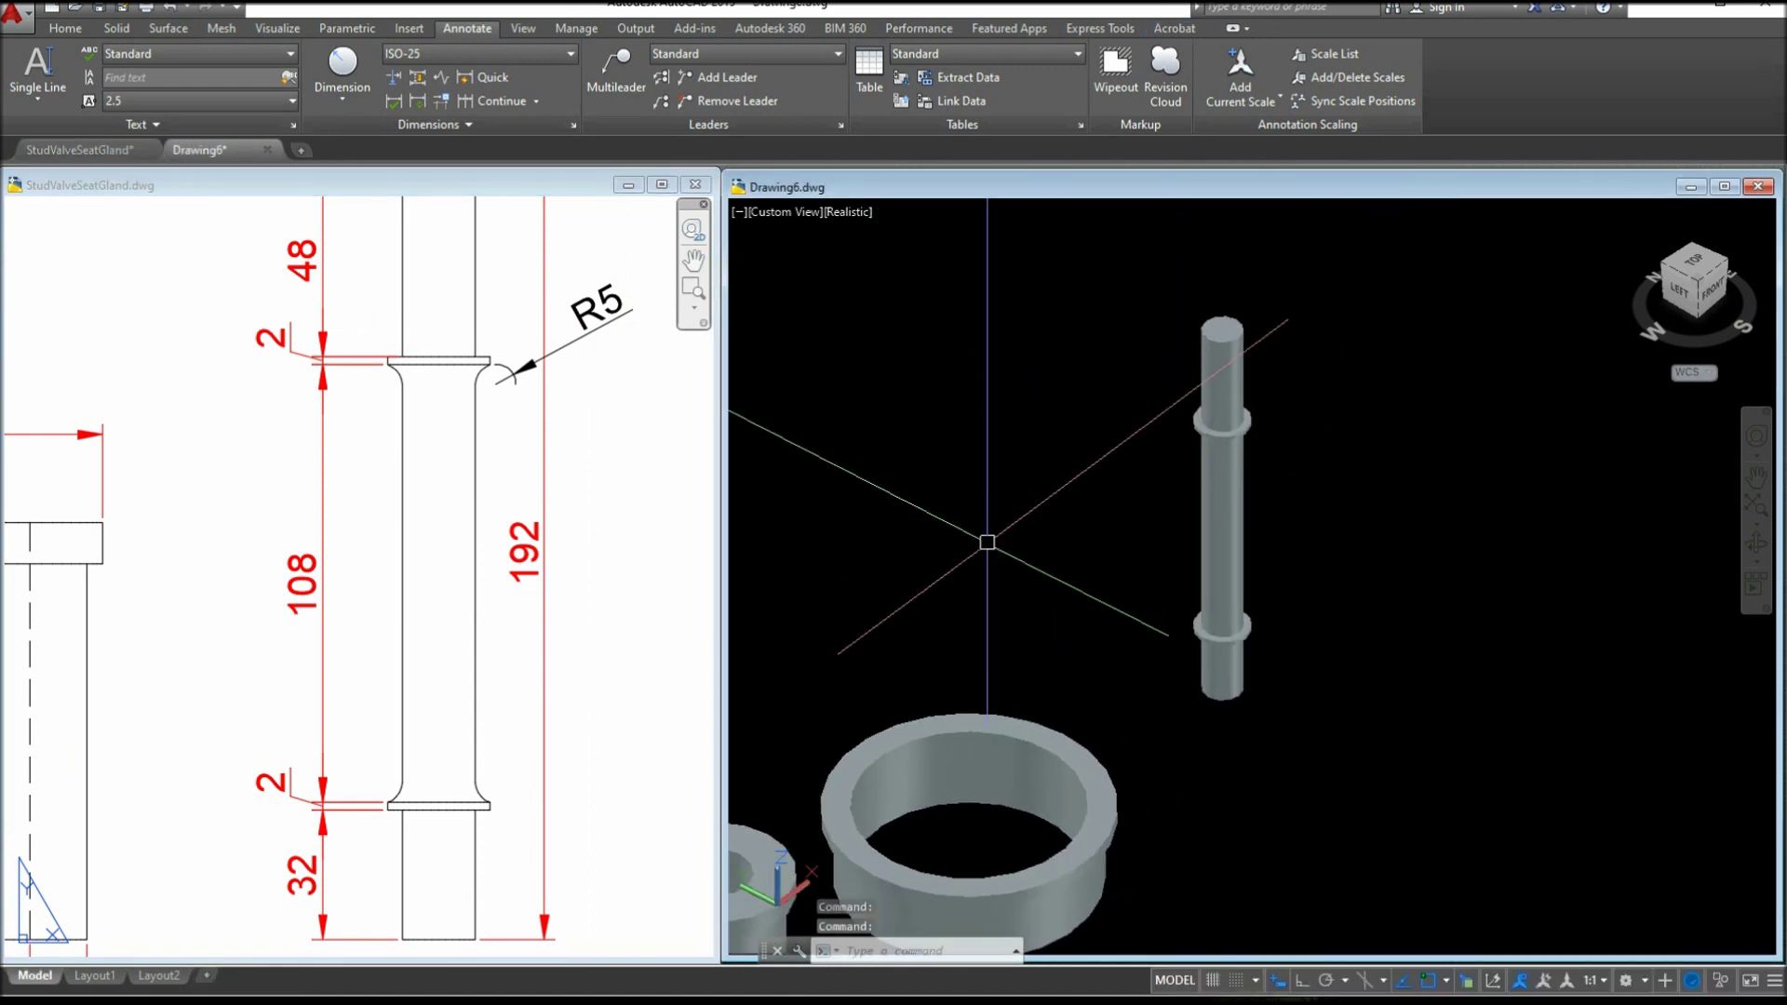
{"action": "left_click", "coordinate": [119, 29]}
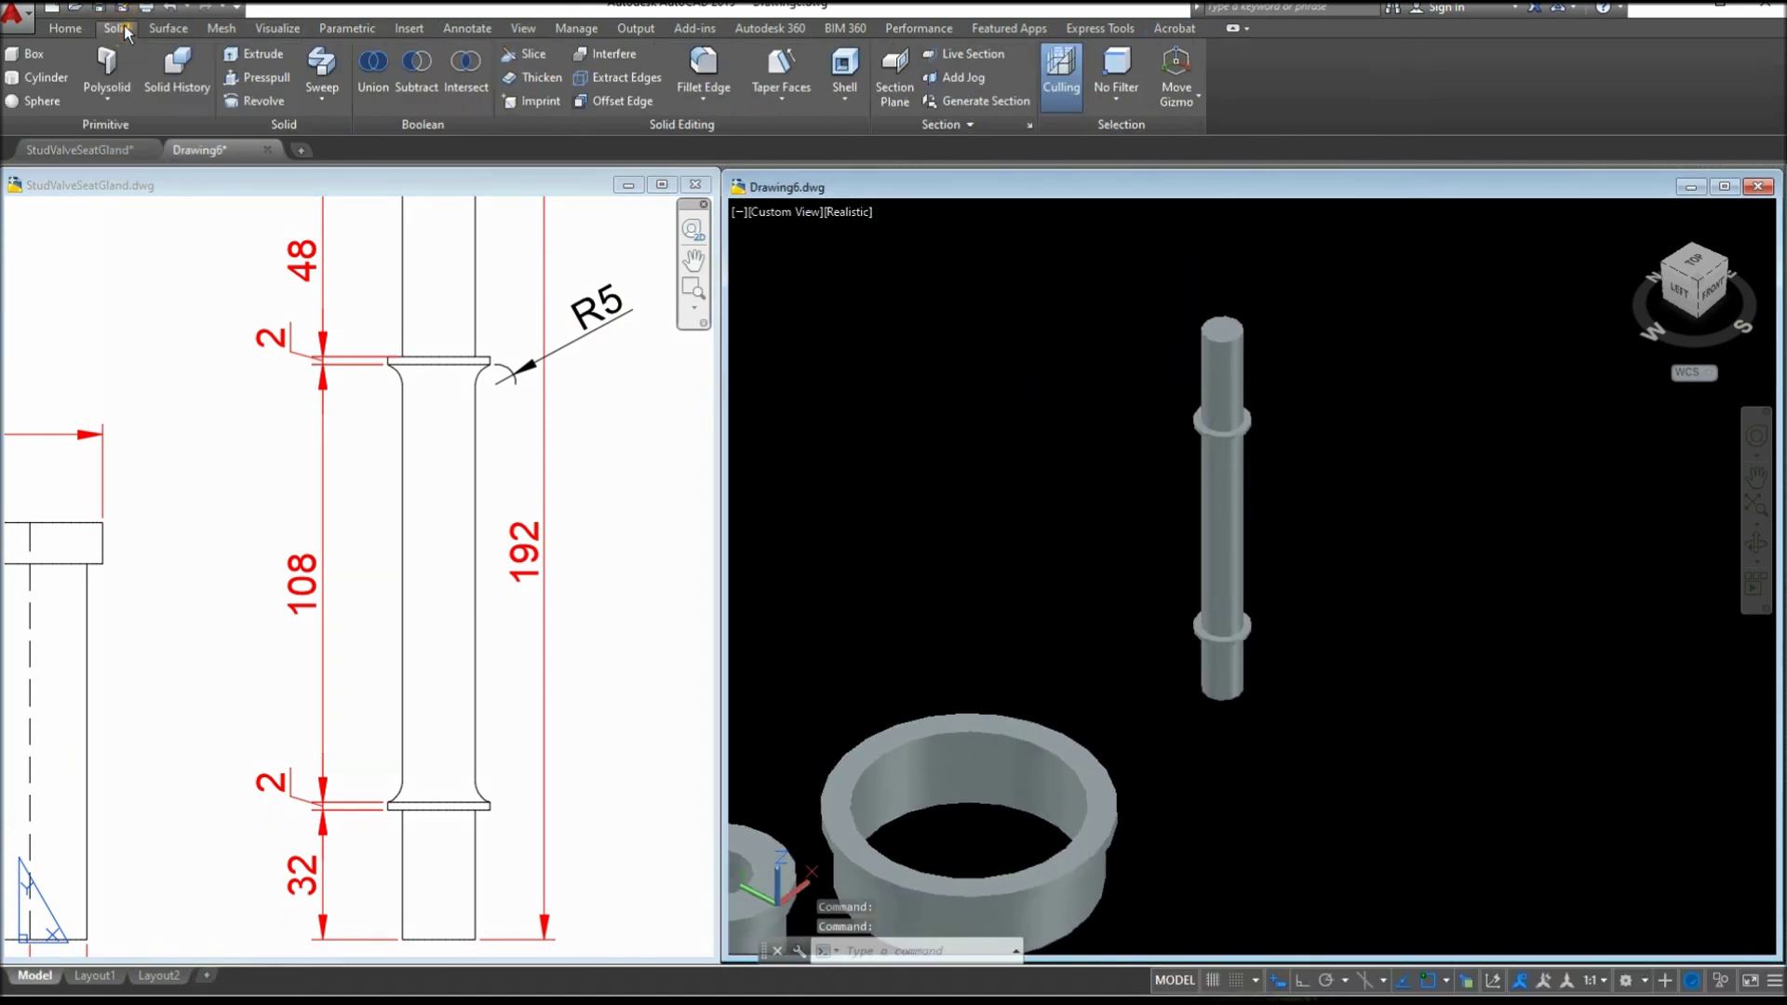
{"action": "left_click", "coordinate": [712, 74]}
{"action": "right_click", "coordinate": [973, 529]}
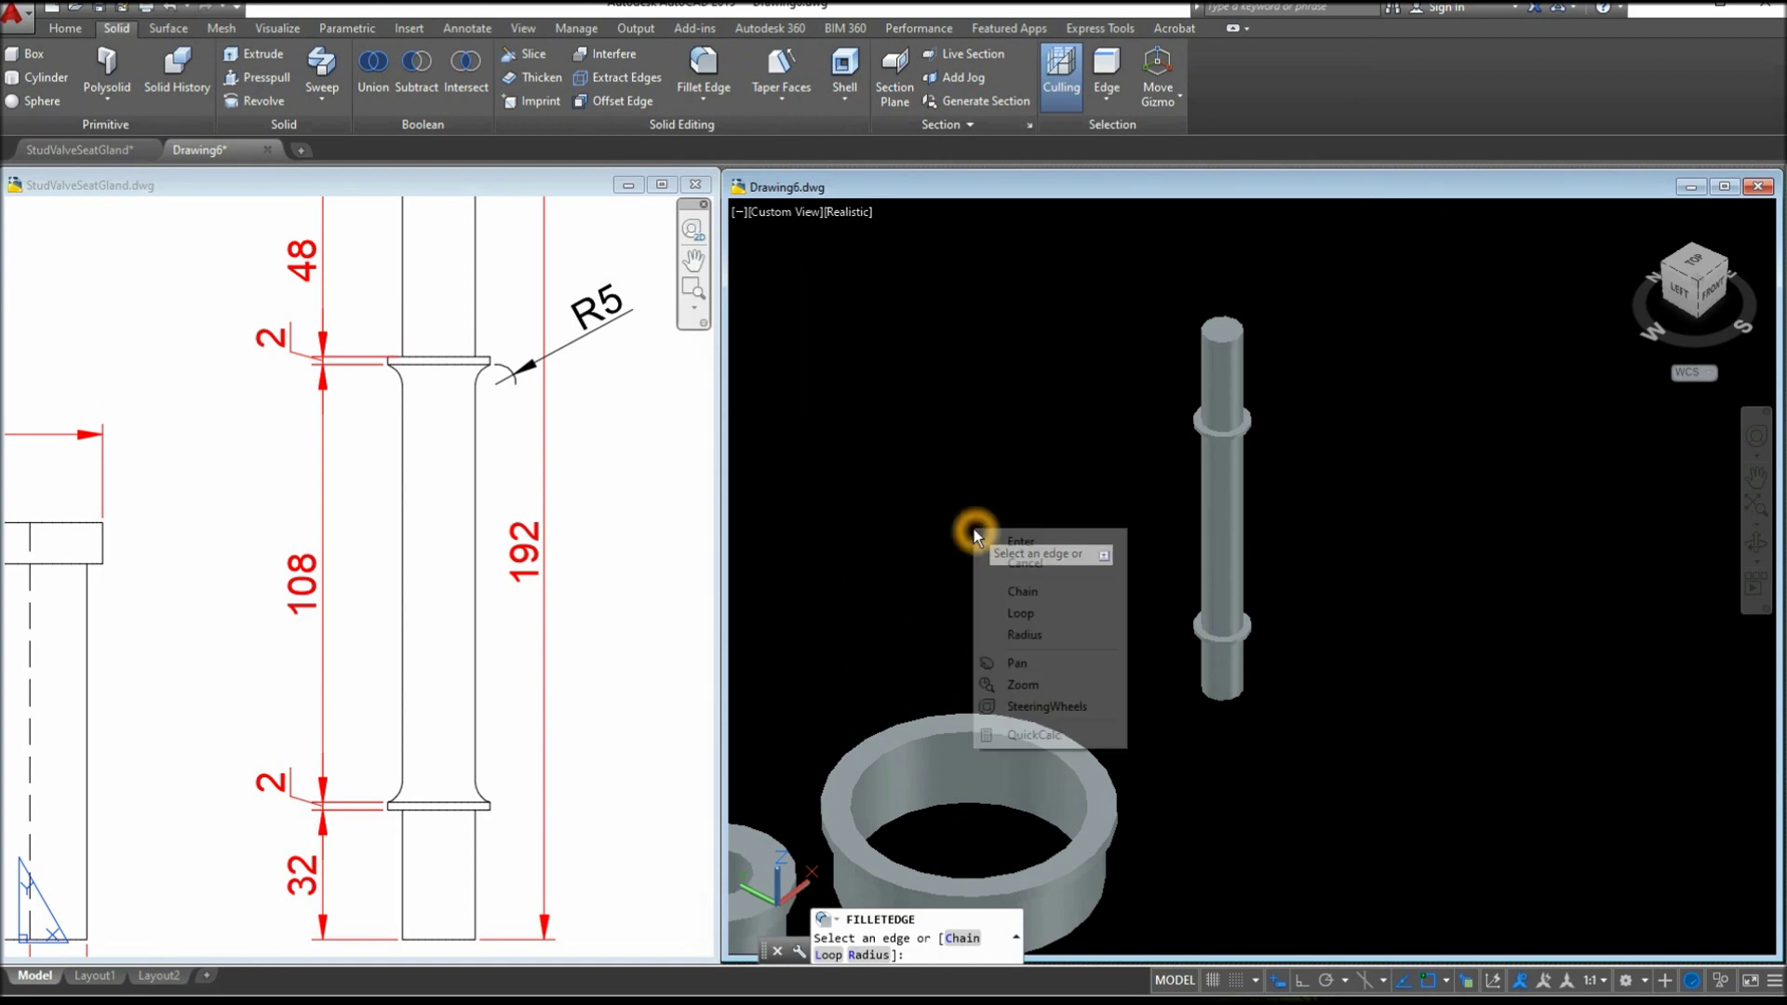
{"action": "left_click", "coordinate": [1033, 635]}
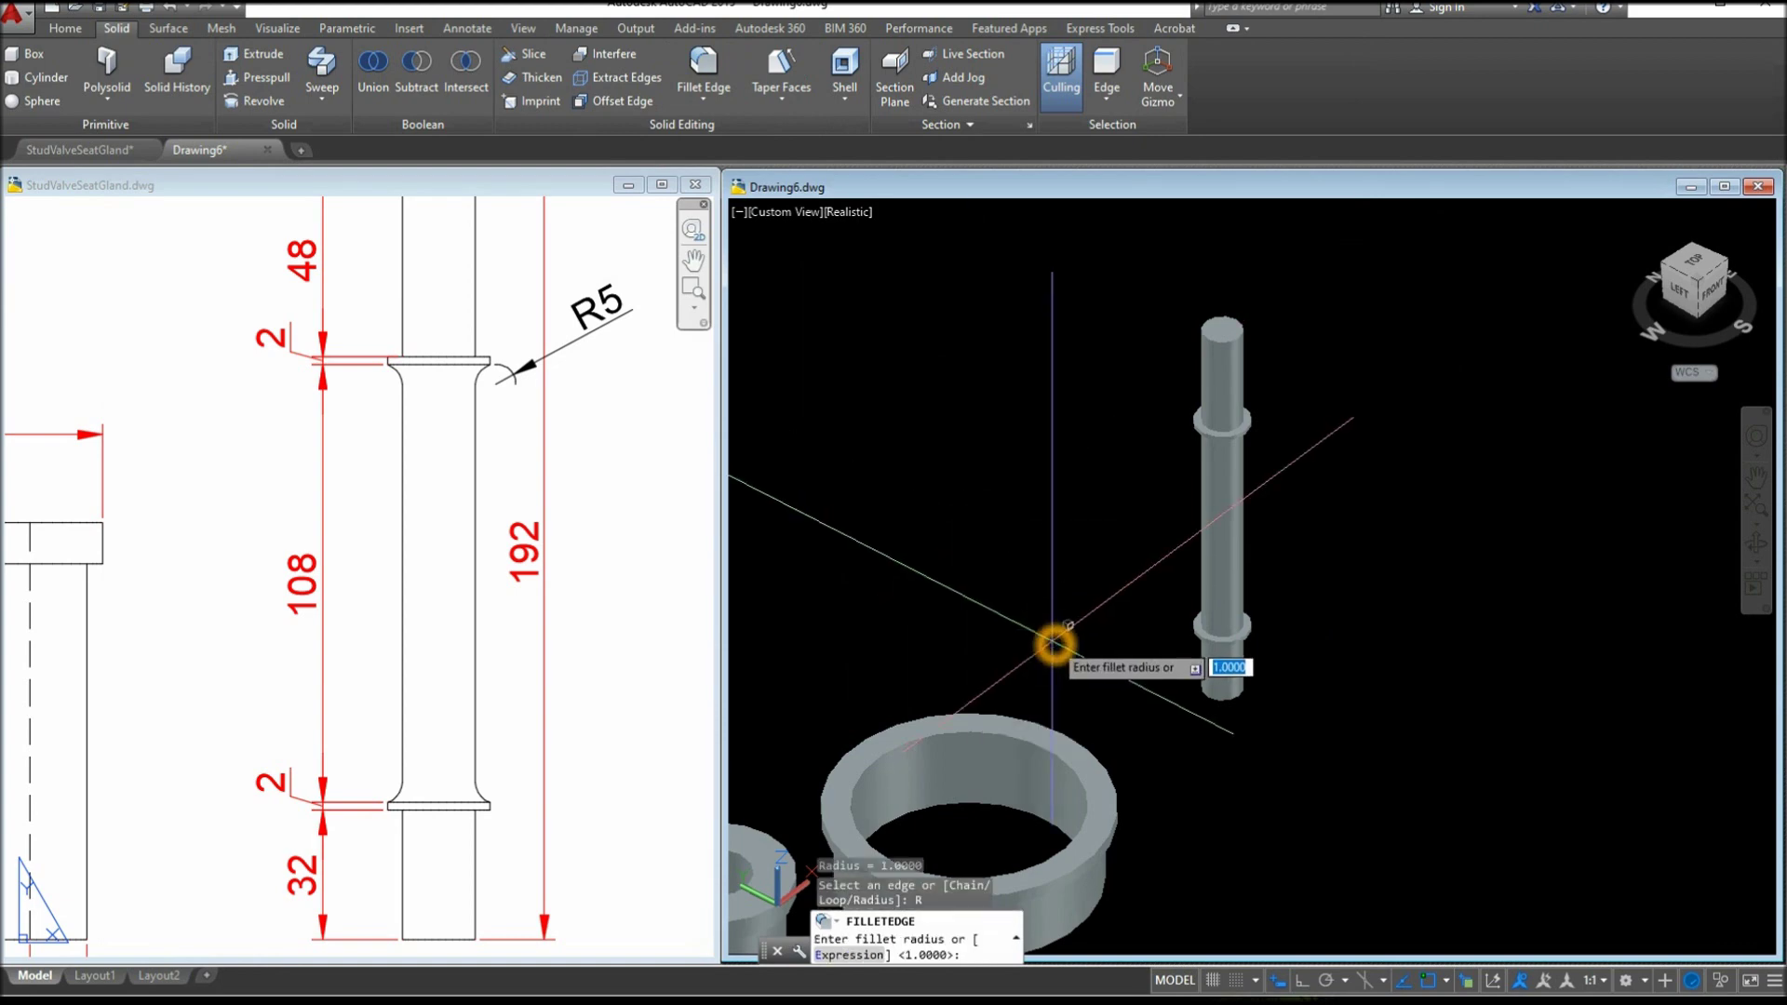
{"action": "key", "text": "Return"}
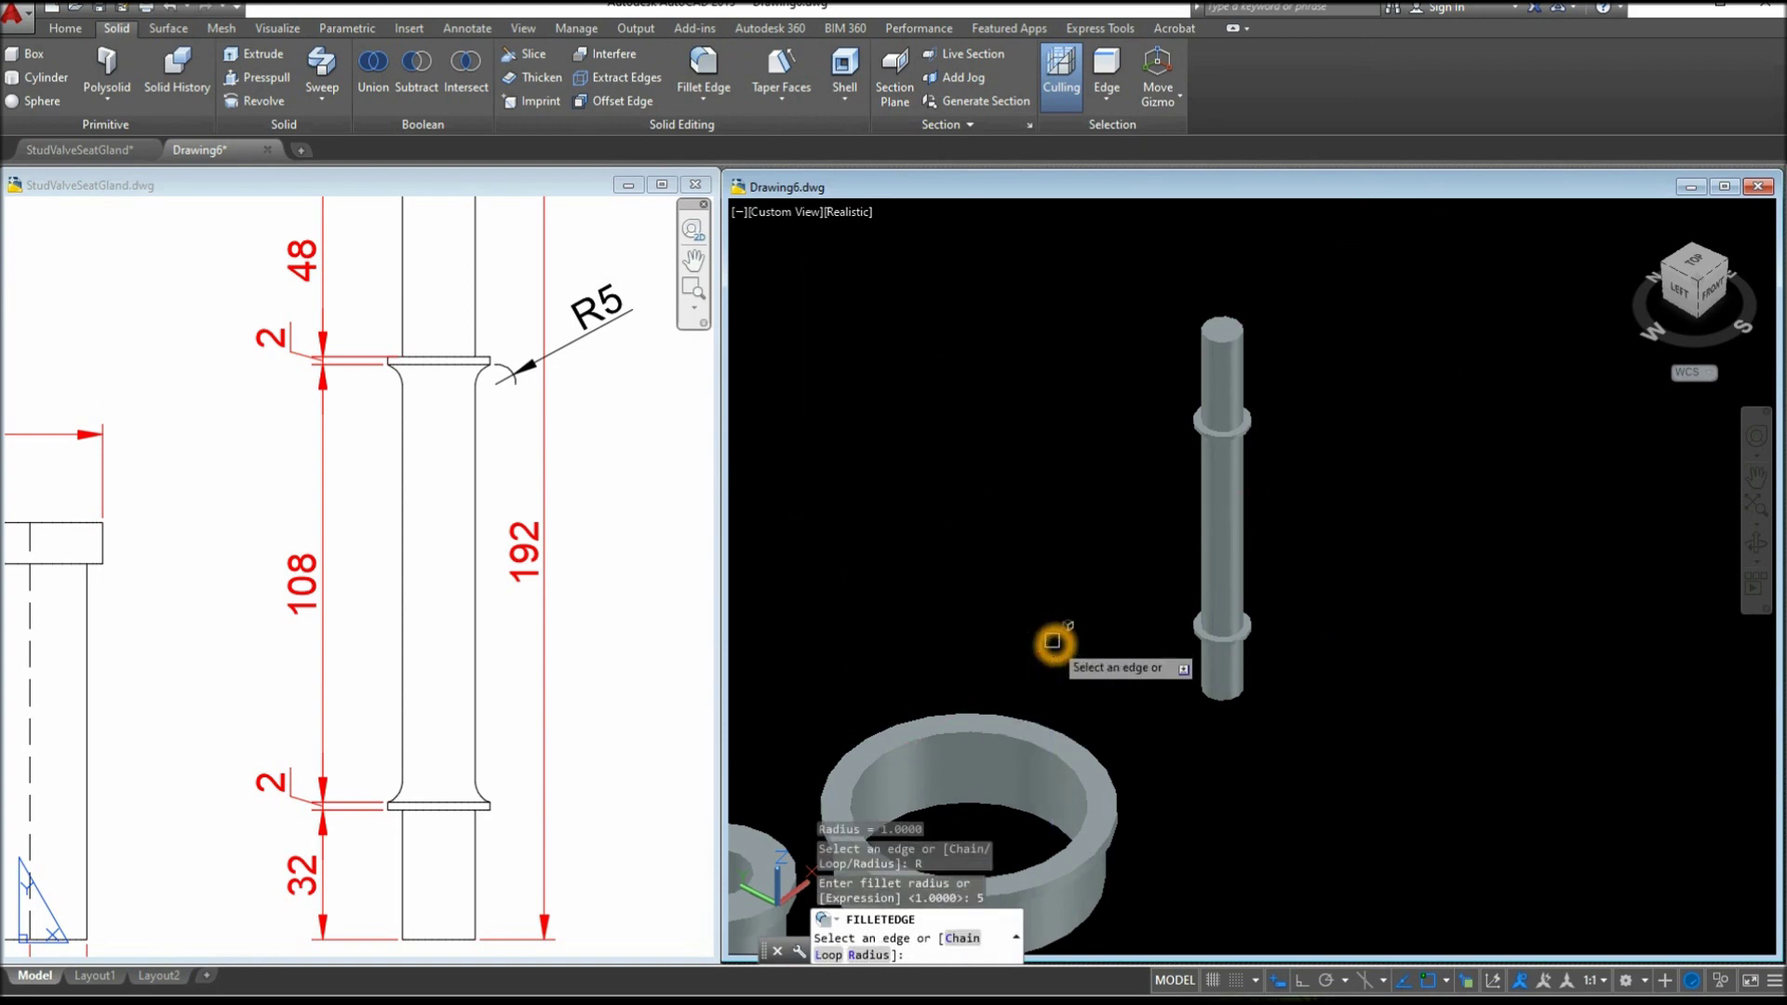
{"action": "scroll", "coordinate": [1262, 507], "scroll_direction": "up", "scroll_amount": 3}
{"action": "middle_click_drag", "start_coordinate": [1248, 447], "coordinate": [1153, 265], "text": "shift"}
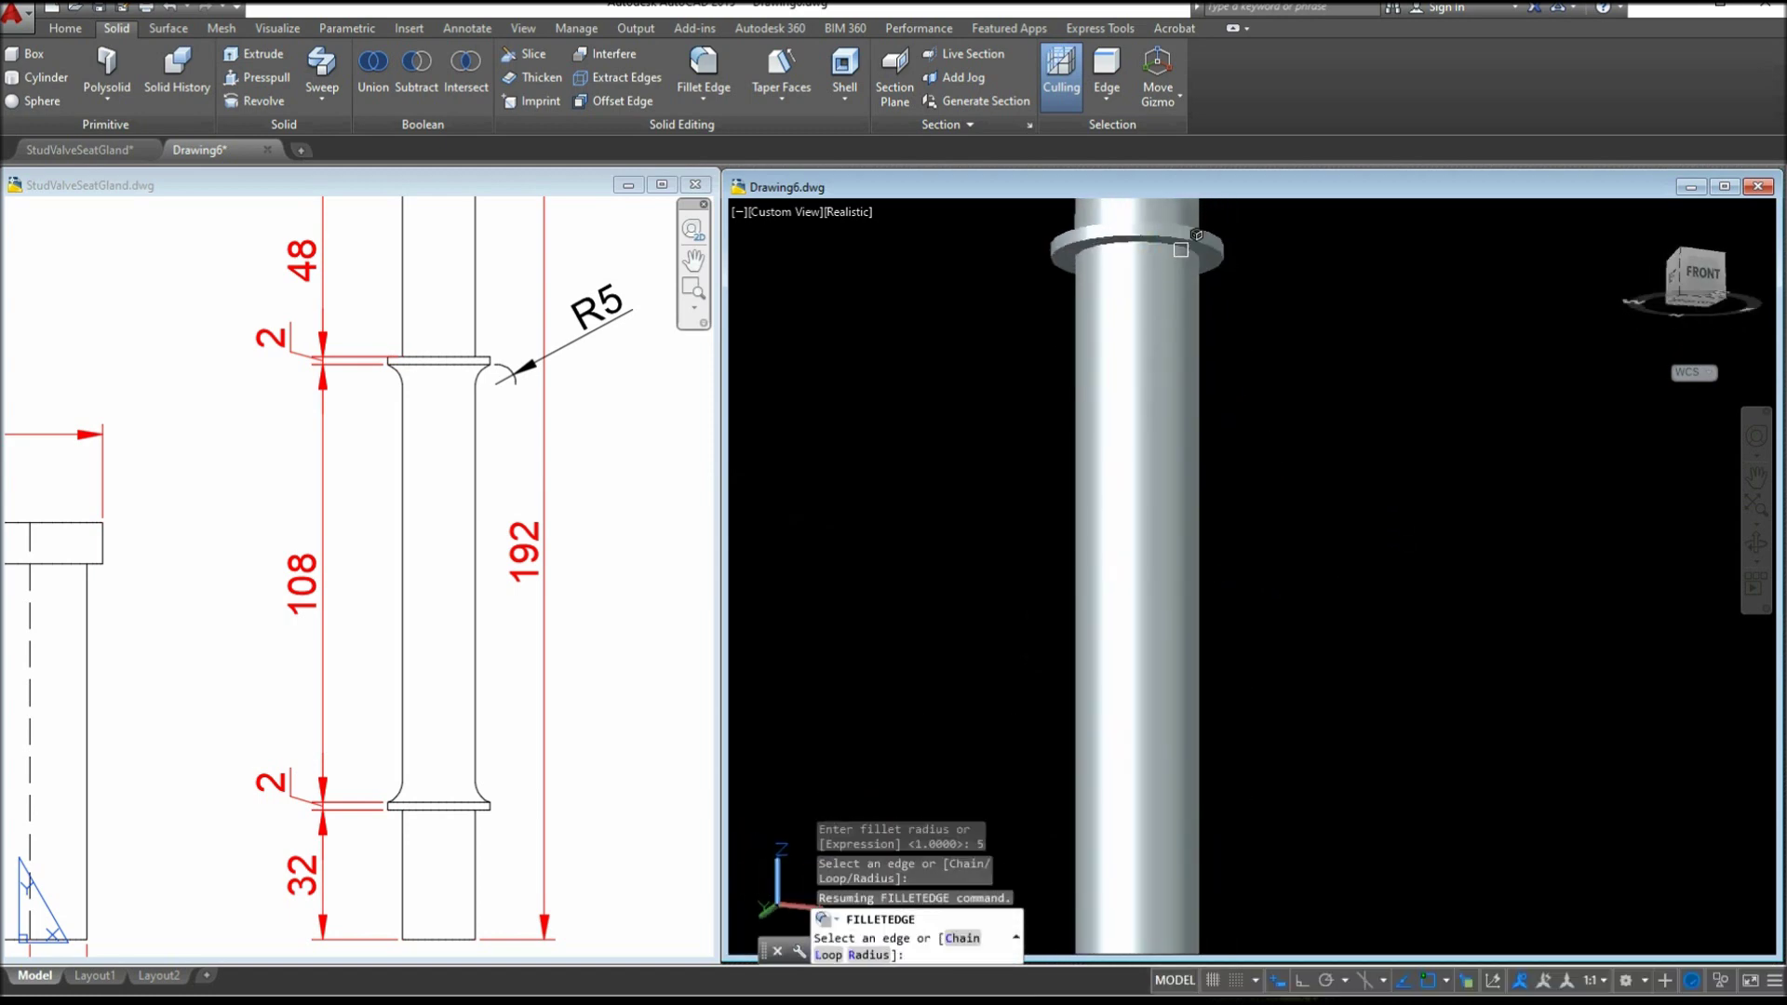
{"action": "scroll", "coordinate": [1181, 251], "scroll_direction": "up", "scroll_amount": 1}
{"action": "left_click", "coordinate": [1275, 262]}
{"action": "right_click", "coordinate": [1272, 264]}
{"action": "left_click", "coordinate": [1293, 278]}
{"action": "right_click", "coordinate": [1293, 279]}
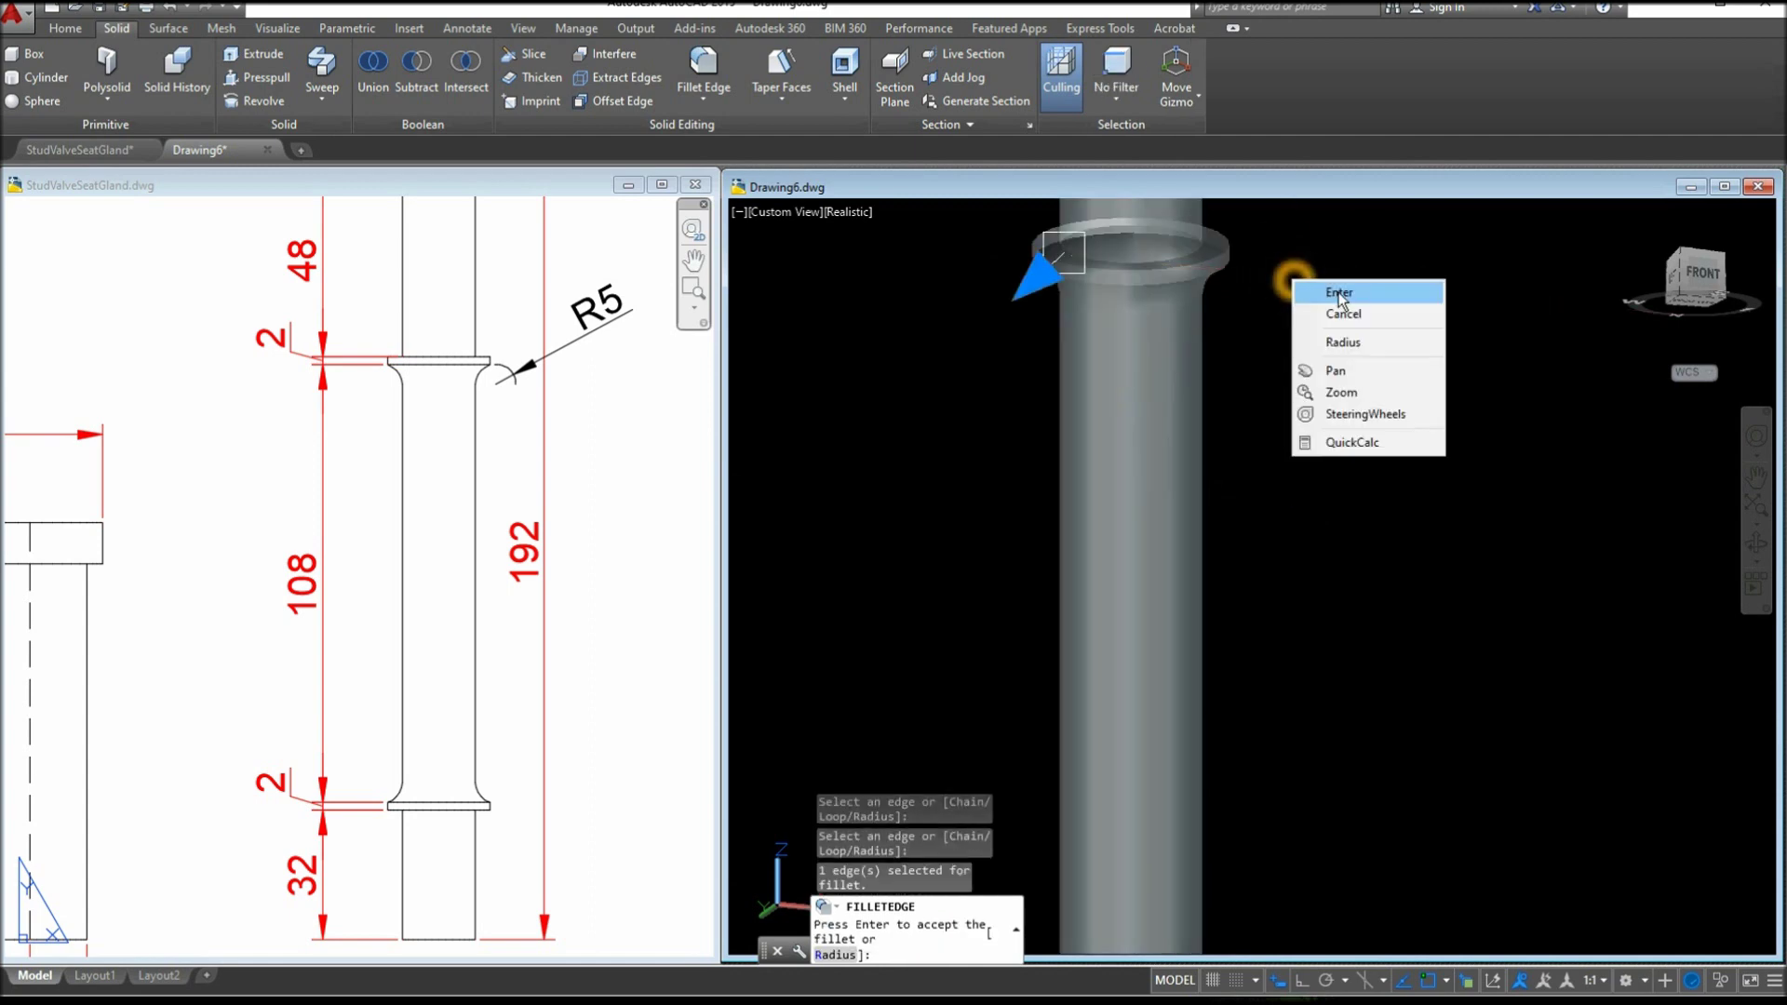
{"action": "left_click", "coordinate": [1339, 292]}
Fillet the edge where the stud's middle shaft meets the top of the lower collar, using the same radius of 5
{"action": "scroll", "coordinate": [1329, 288], "scroll_direction": "down", "scroll_amount": 5}
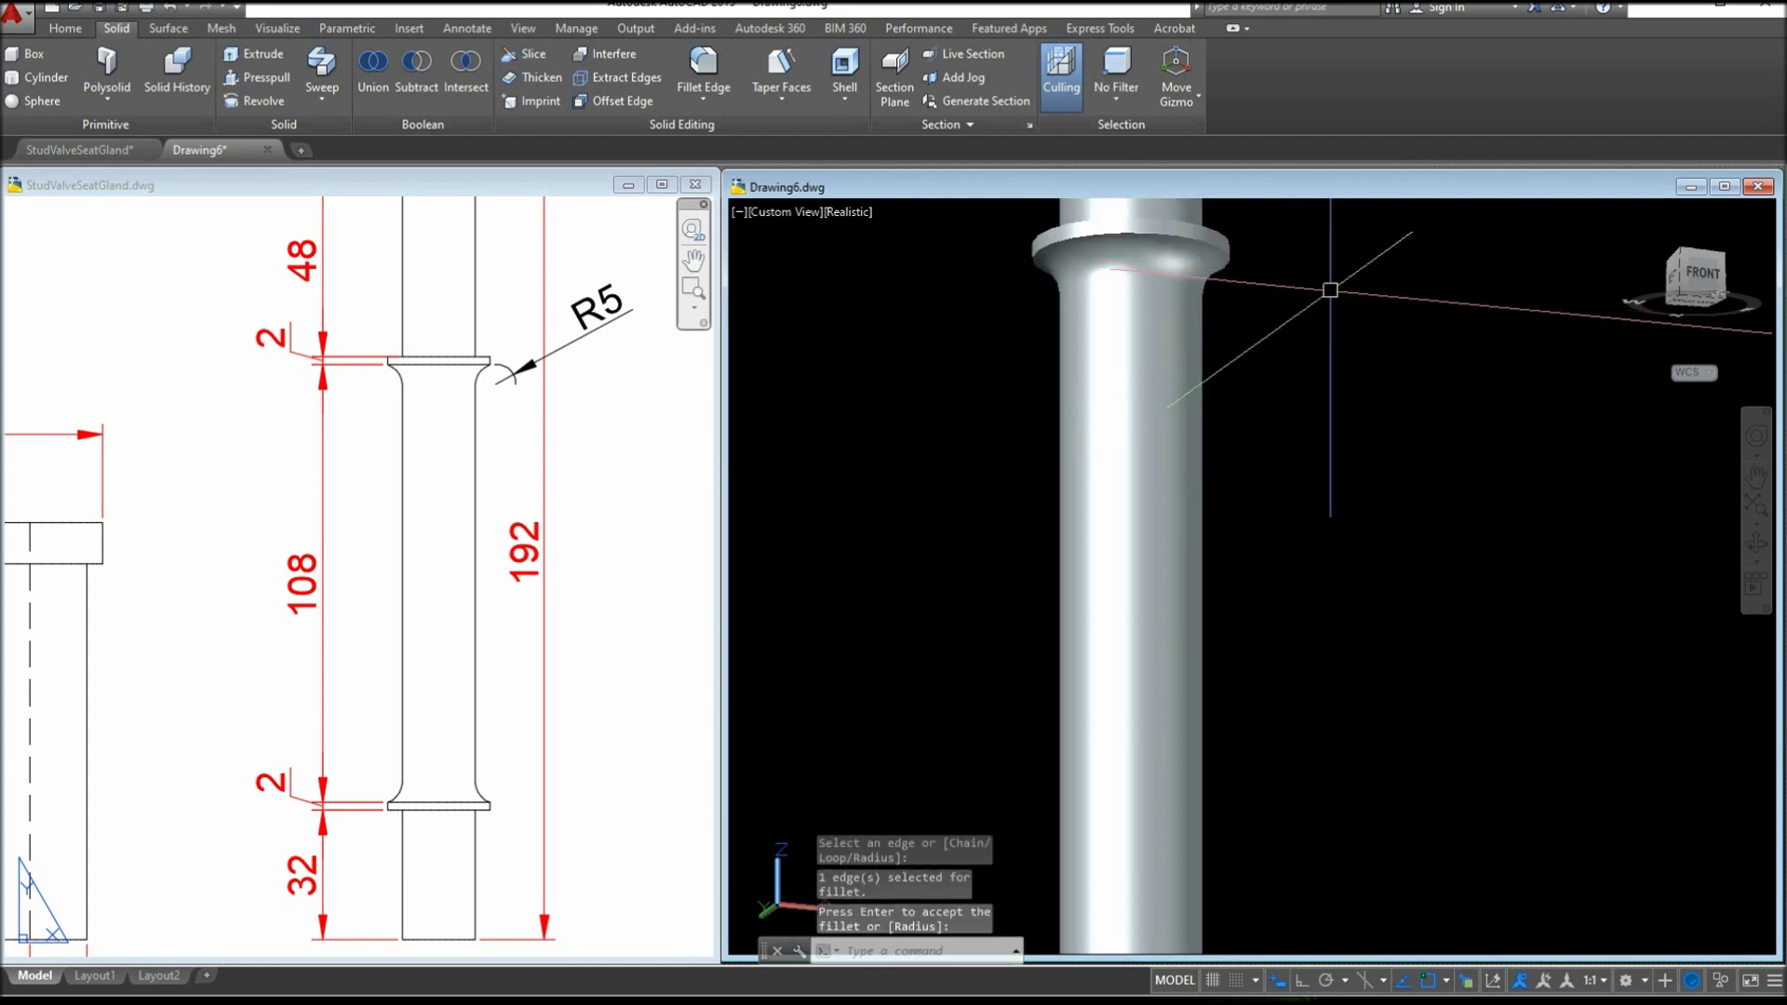
{"action": "right_click", "coordinate": [1332, 358]}
{"action": "left_click", "coordinate": [1380, 370]}
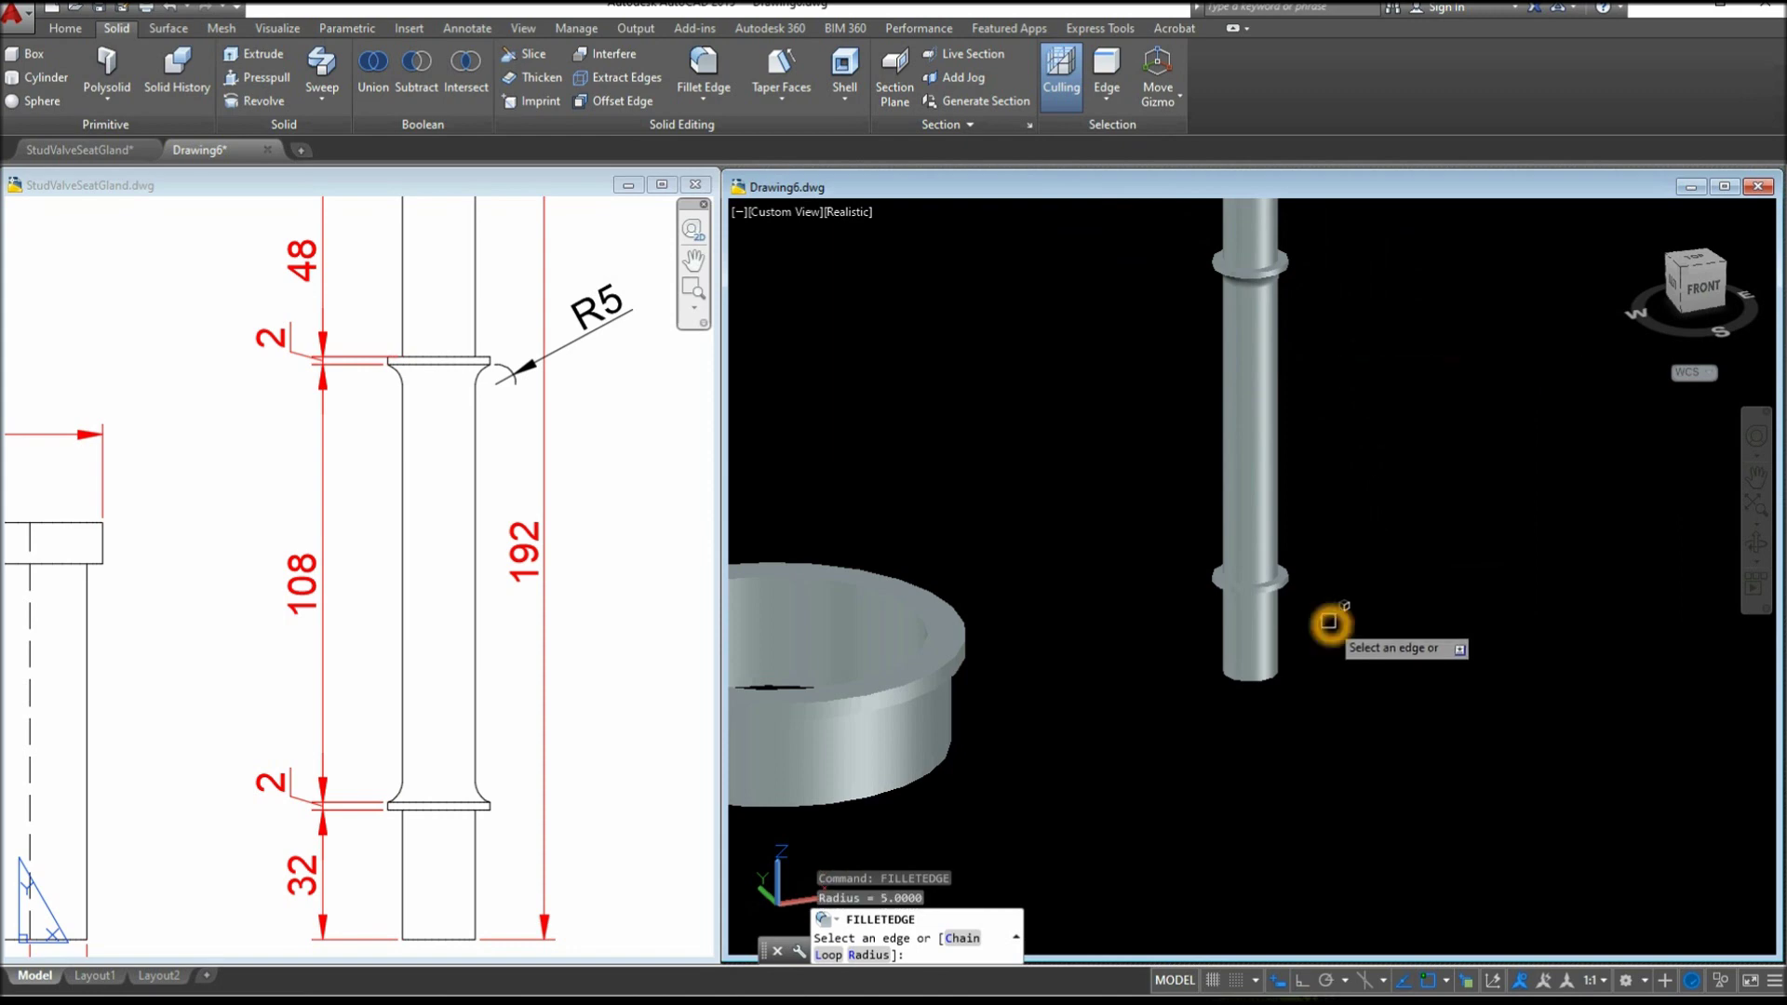
{"action": "scroll", "coordinate": [1328, 622], "scroll_direction": "up", "scroll_amount": 3}
{"action": "left_click", "coordinate": [1161, 495]}
{"action": "right_click", "coordinate": [1236, 439]}
{"action": "left_click", "coordinate": [1282, 468]}
{"action": "right_click", "coordinate": [1282, 476]}
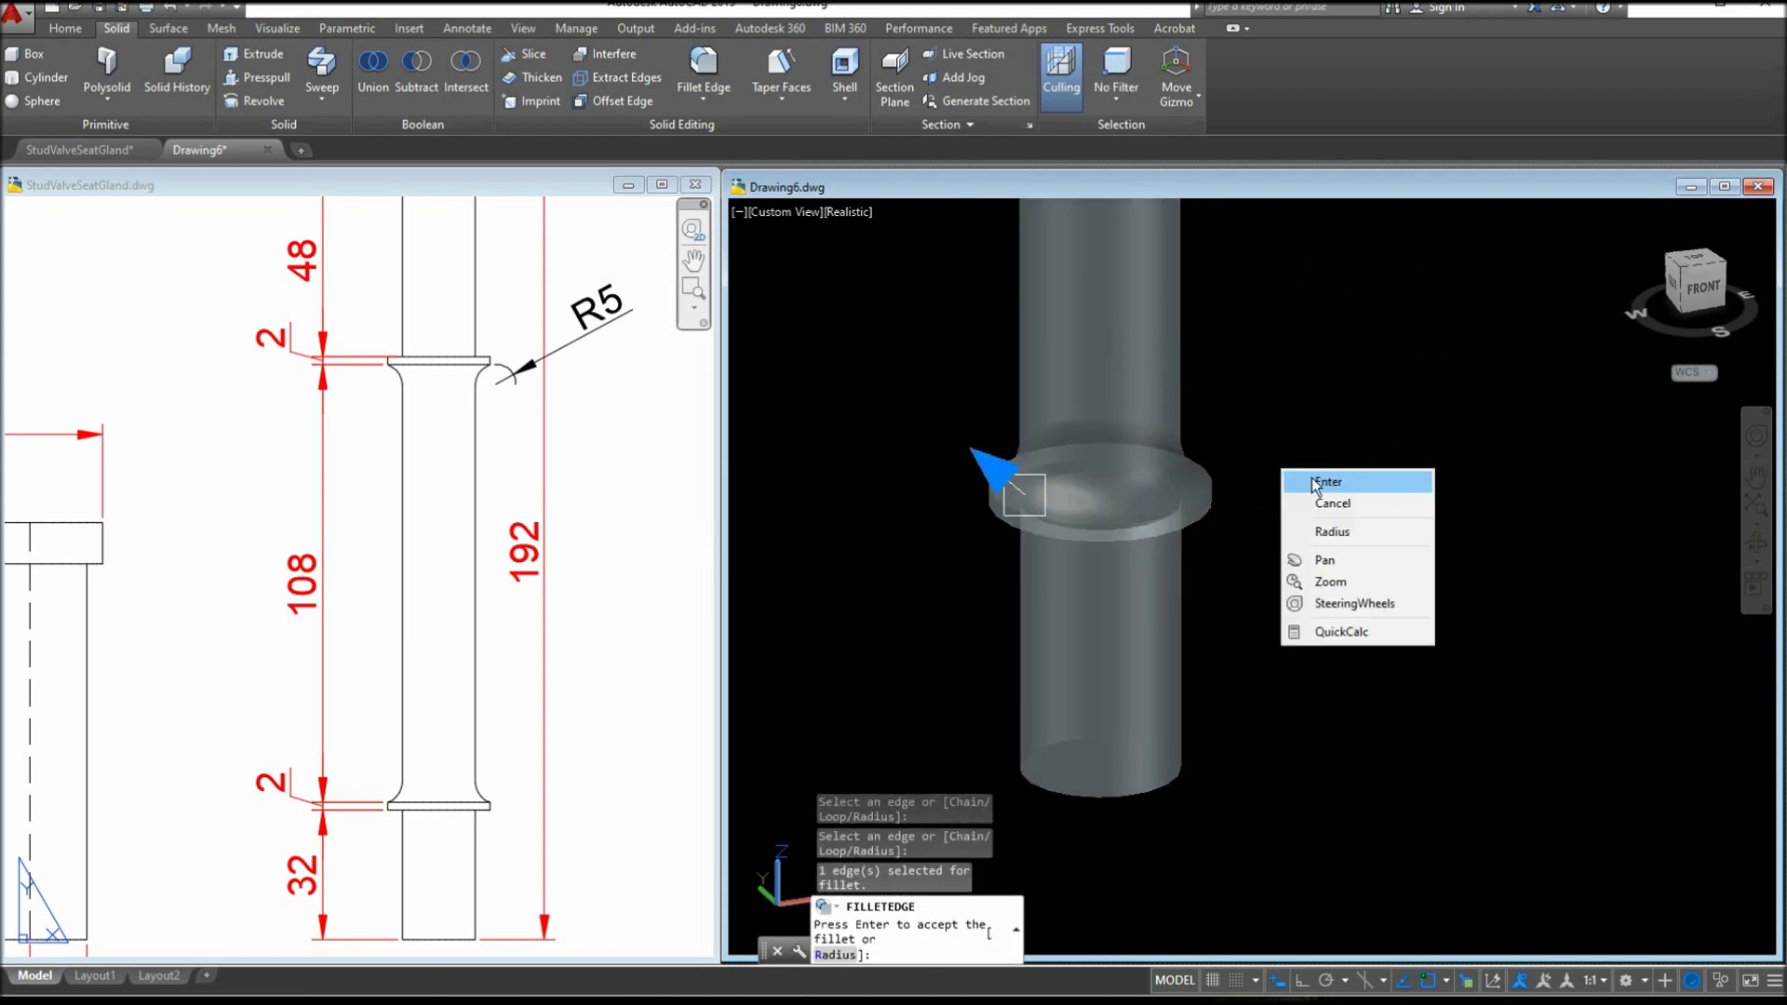
{"action": "left_click", "coordinate": [1306, 478]}
{"action": "scroll", "coordinate": [1298, 478], "scroll_direction": "down", "scroll_amount": 5}
{"action": "scroll", "coordinate": [1284, 512], "scroll_direction": "down", "scroll_amount": 3}
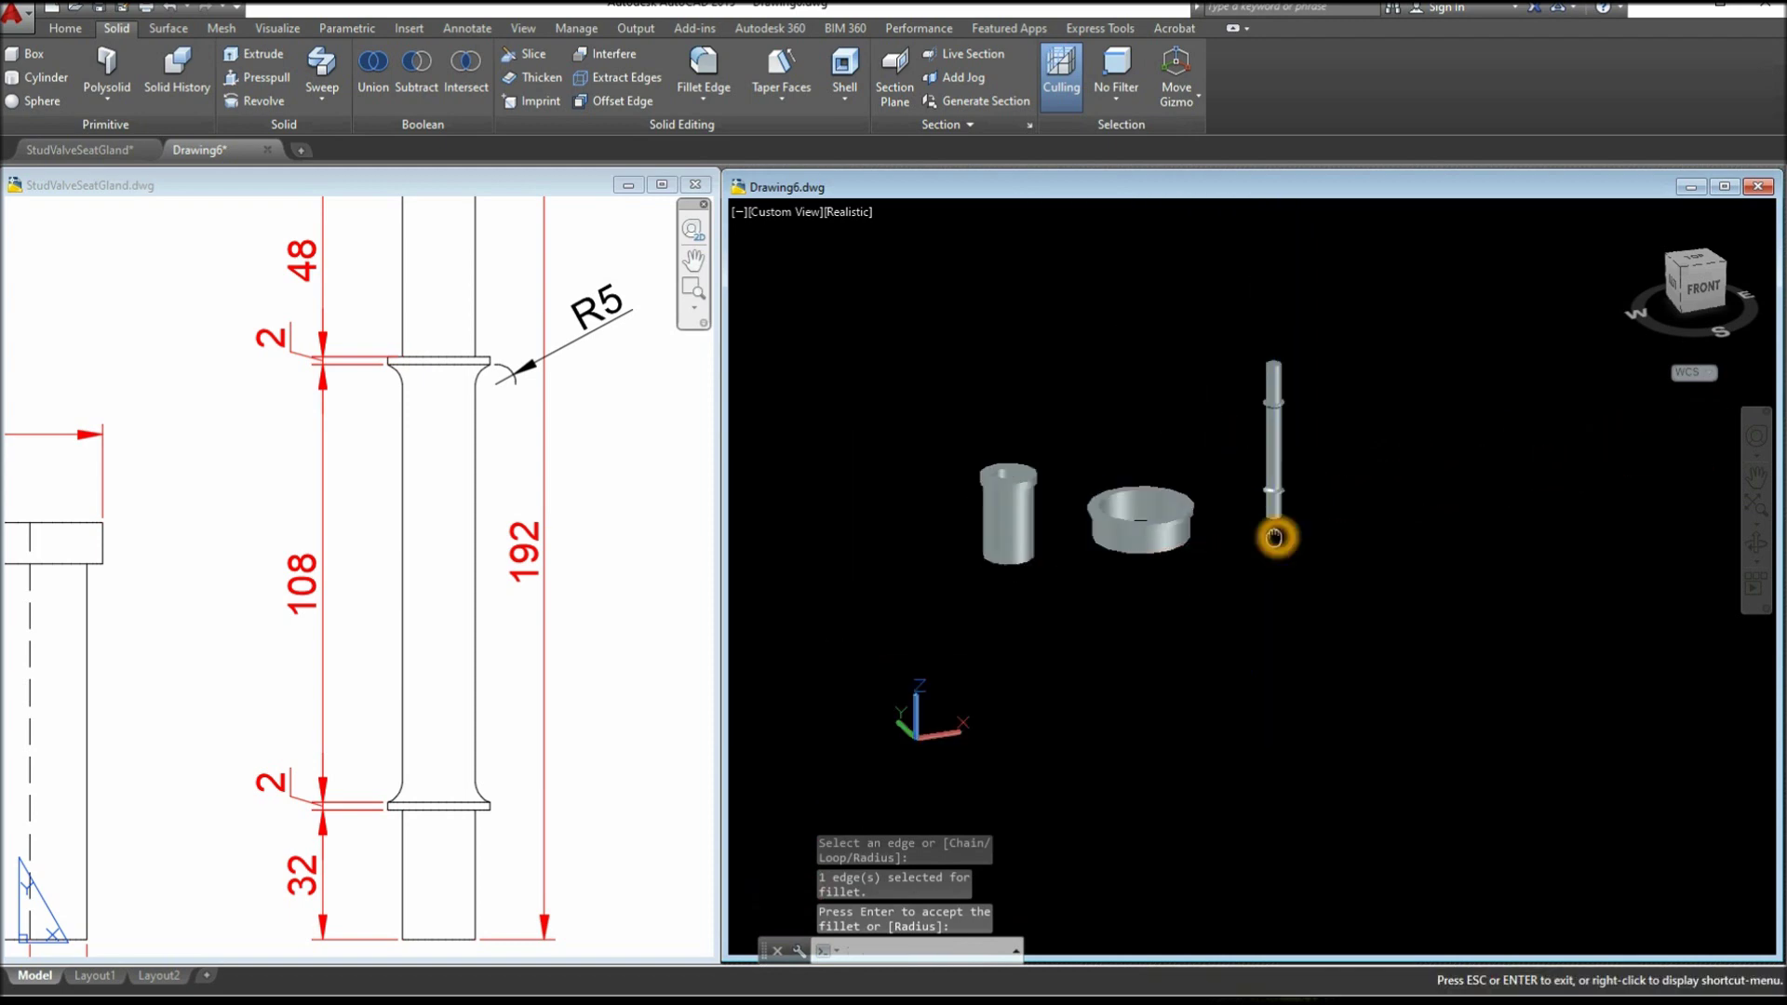
{"action": "scroll", "coordinate": [1204, 578], "scroll_direction": "up", "scroll_amount": 3}
{"action": "scroll", "coordinate": [1224, 546], "scroll_direction": "up", "scroll_amount": 3}
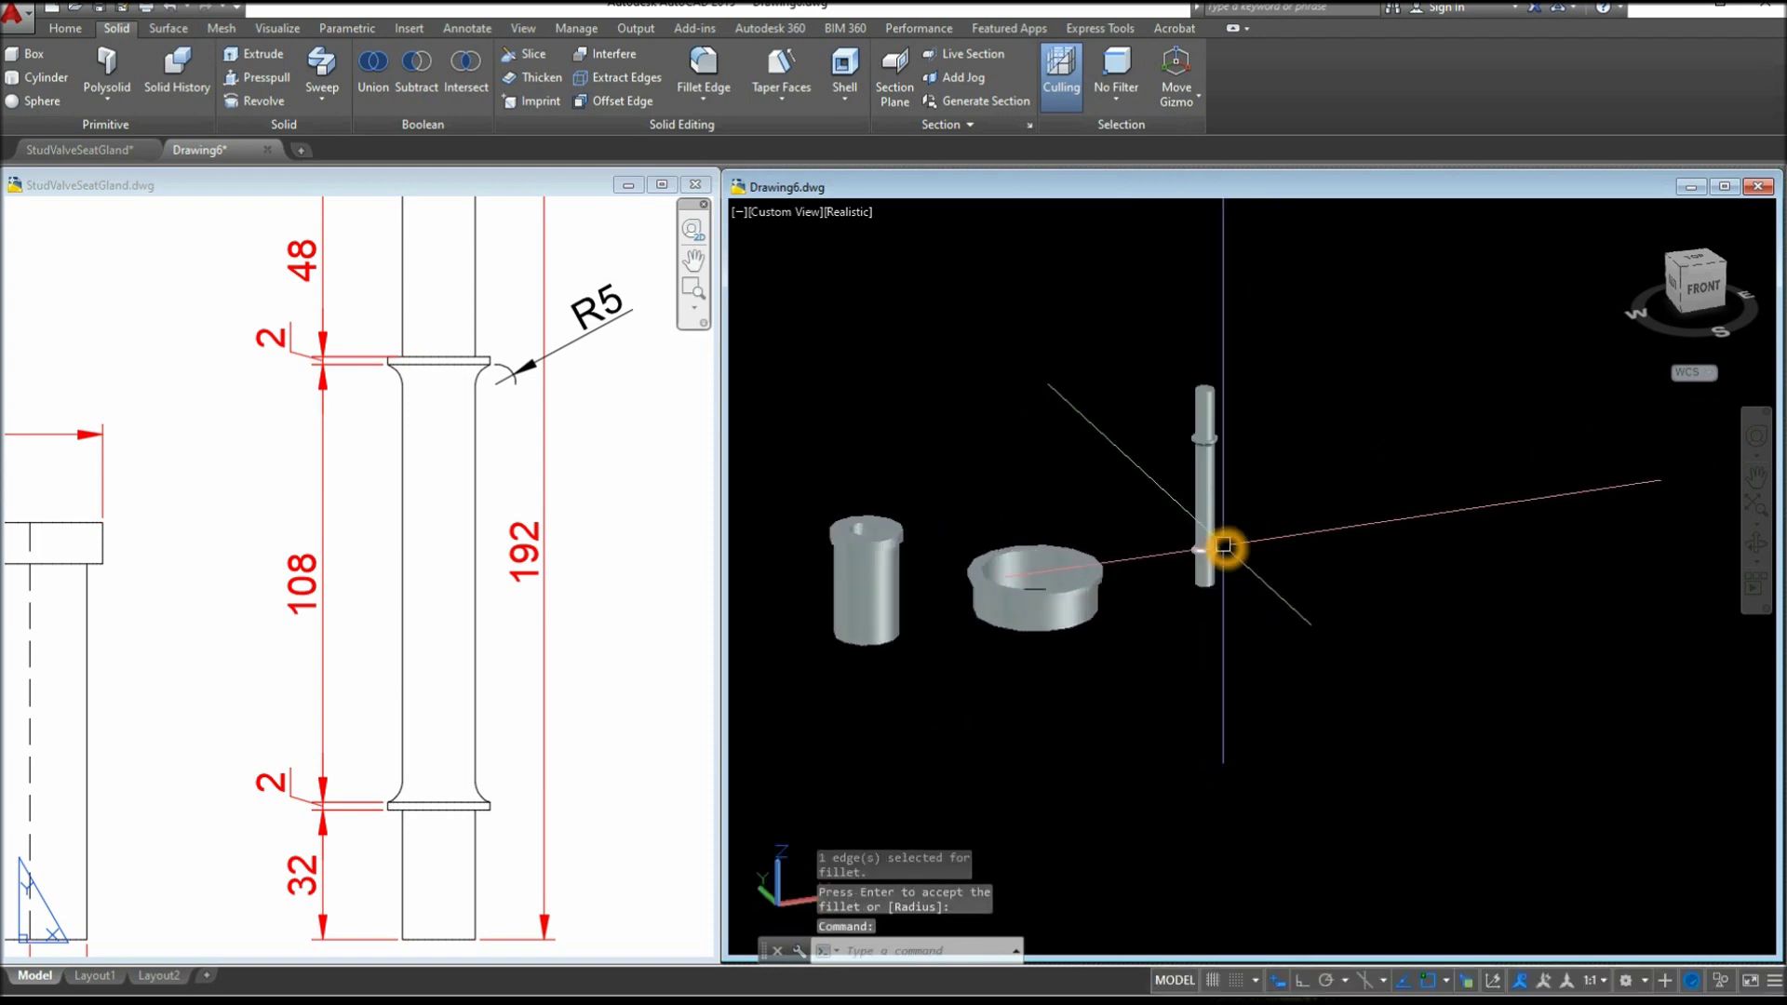
{"action": "scroll", "coordinate": [1229, 536], "scroll_direction": "up", "scroll_amount": 2}
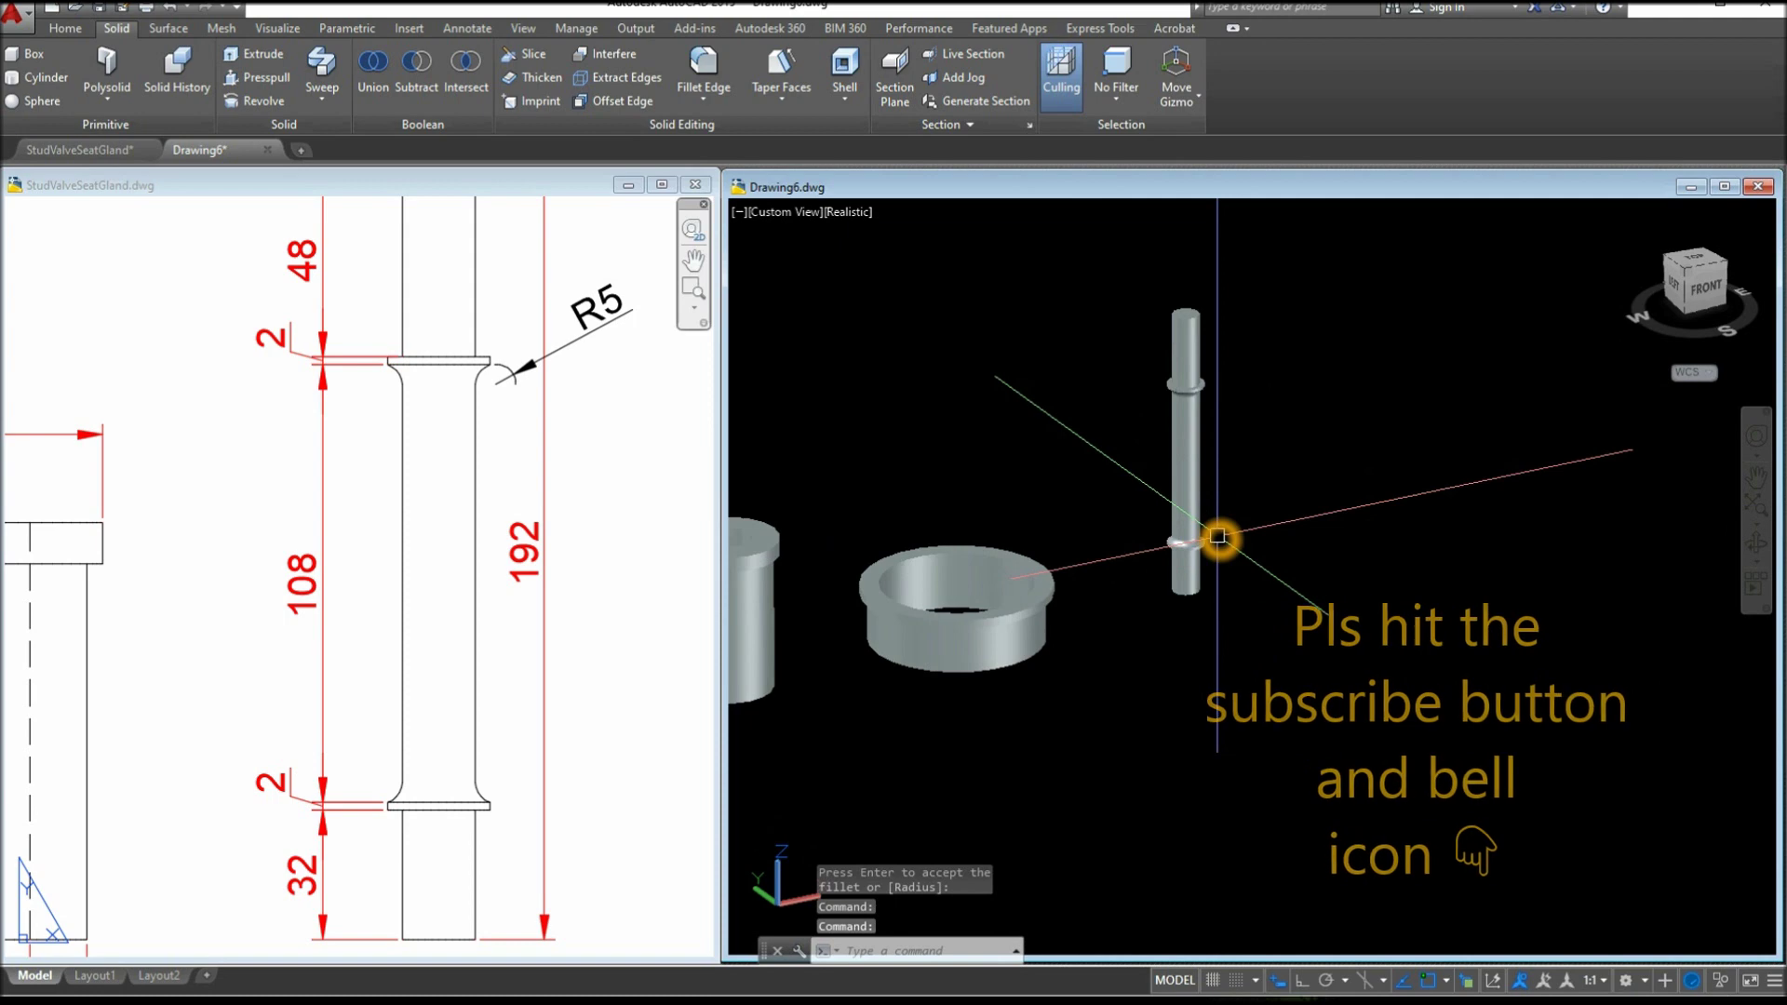
{"action": "middle_click_drag", "start_coordinate": [1220, 519], "coordinate": [1275, 538]}
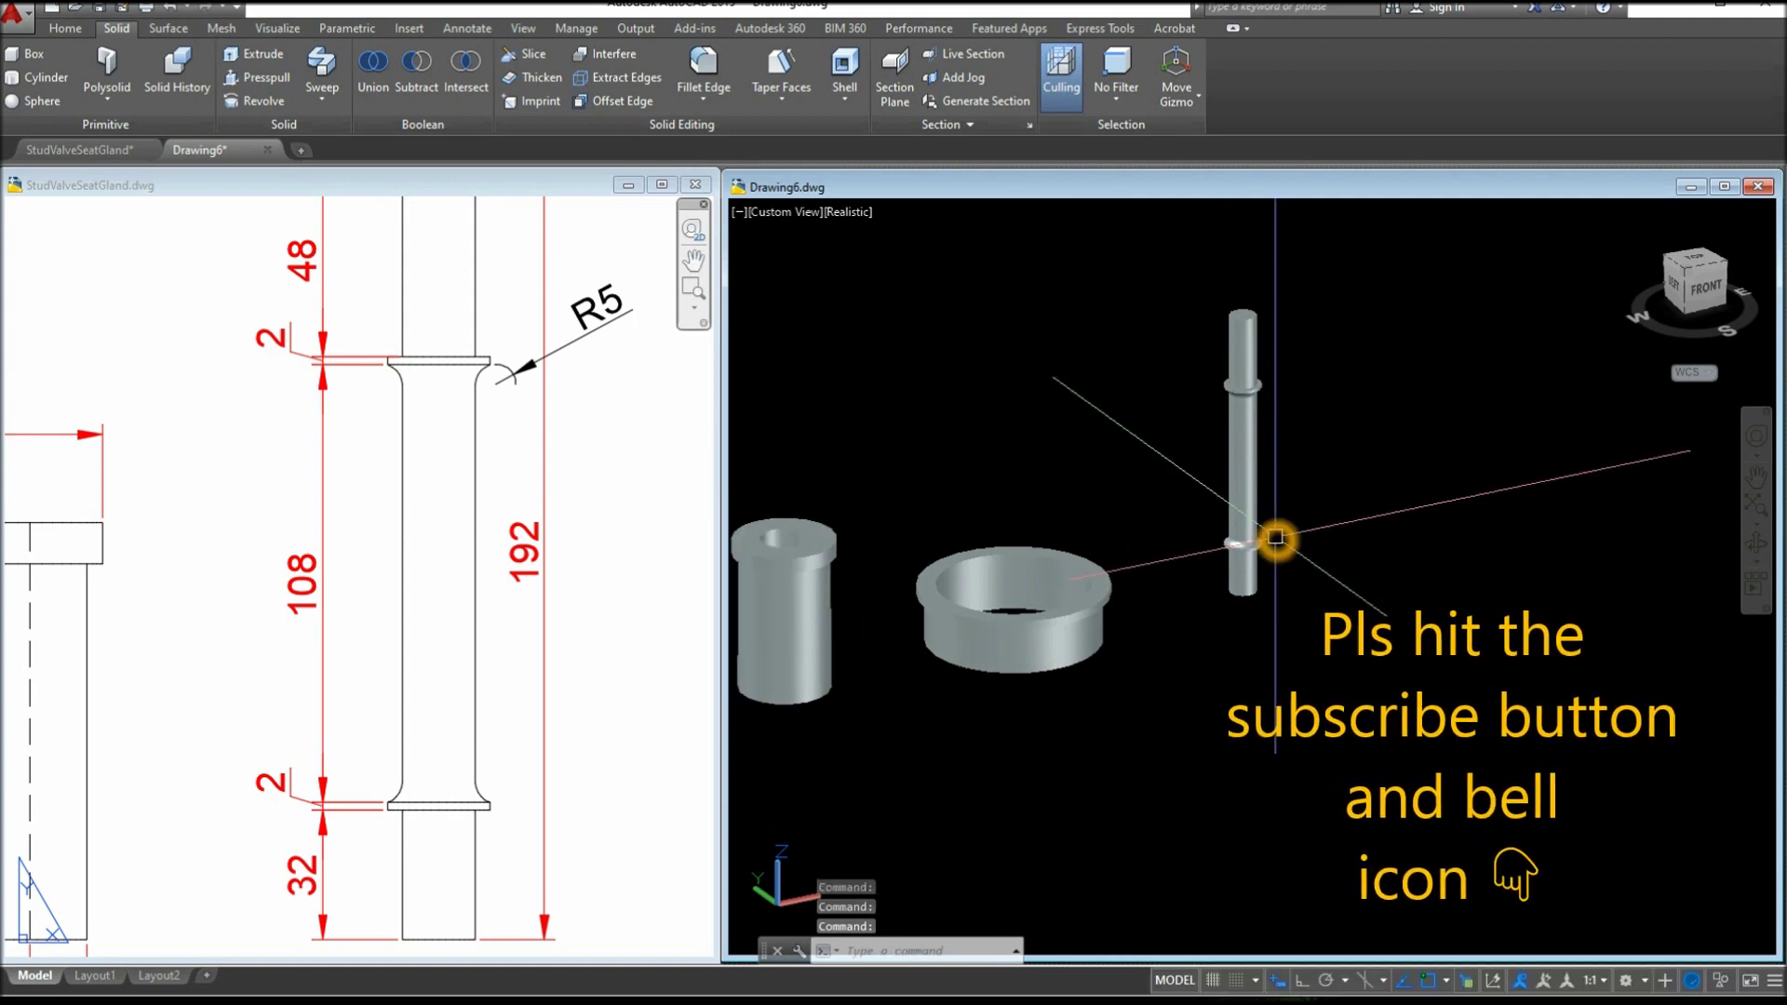